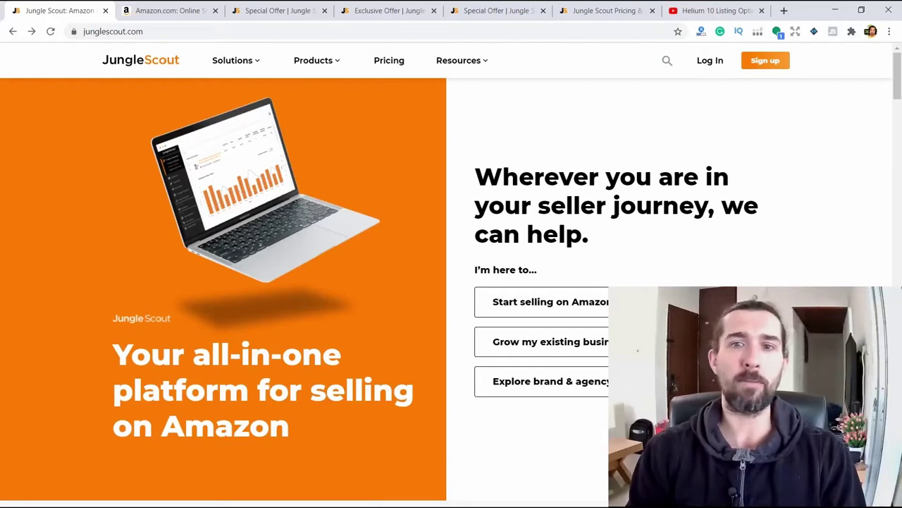
Compare the Jungle Scout Suite discounts and plan prices on the three special-offer pages.
{"action": "left_click", "coordinate": [277, 12]}
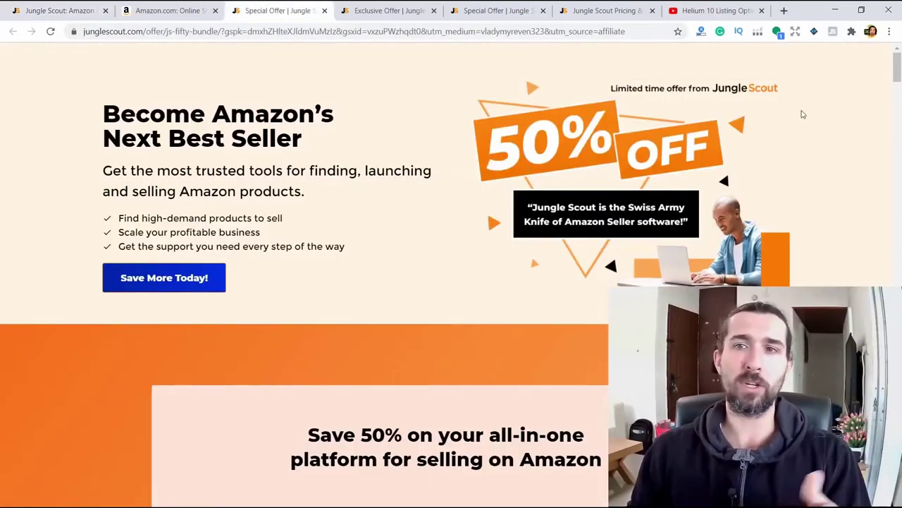
{"action": "left_click_drag", "start_coordinate": [894, 72], "coordinate": [899, 95]}
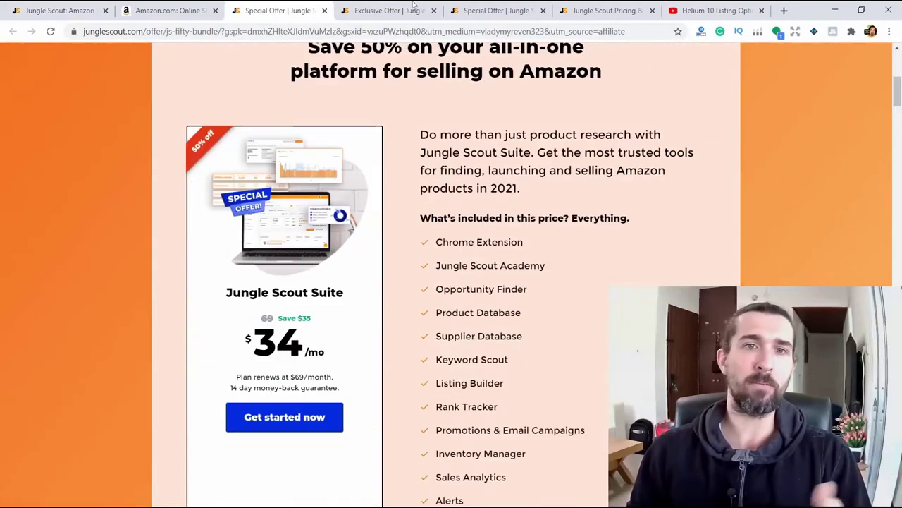
{"action": "left_click", "coordinate": [388, 10]}
{"action": "scroll", "coordinate": [900, 74], "scroll_direction": "down", "scroll_amount": 1}
{"action": "scroll", "coordinate": [899, 74], "scroll_direction": "down", "scroll_amount": 4}
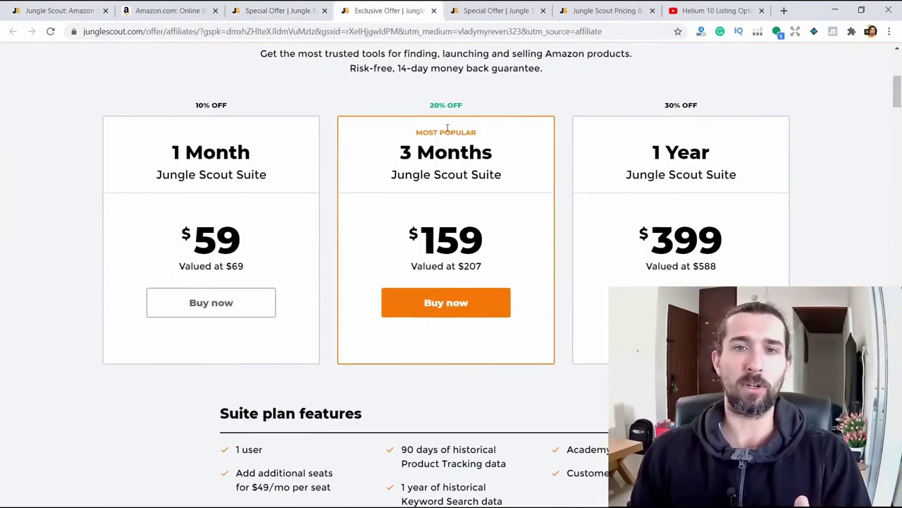
{"action": "left_click", "coordinate": [492, 9]}
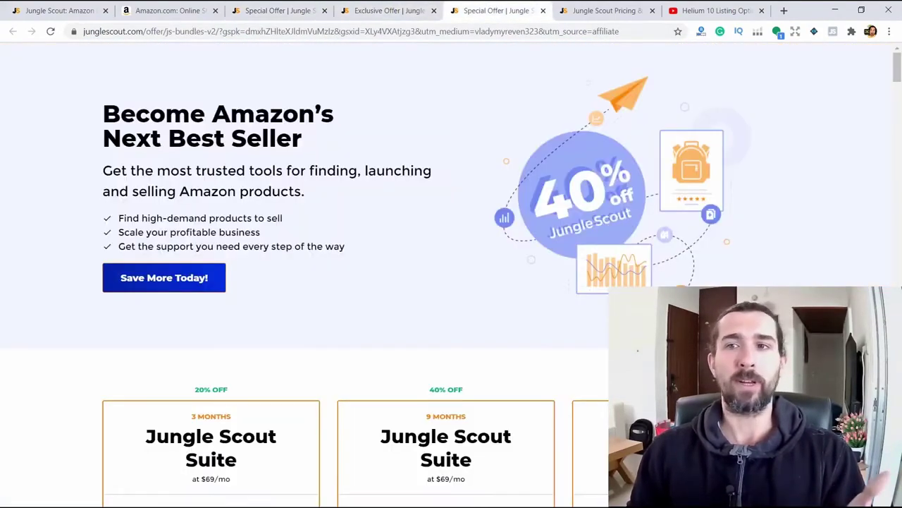
{"action": "scroll", "coordinate": [593, 177], "scroll_direction": "down", "scroll_amount": 4}
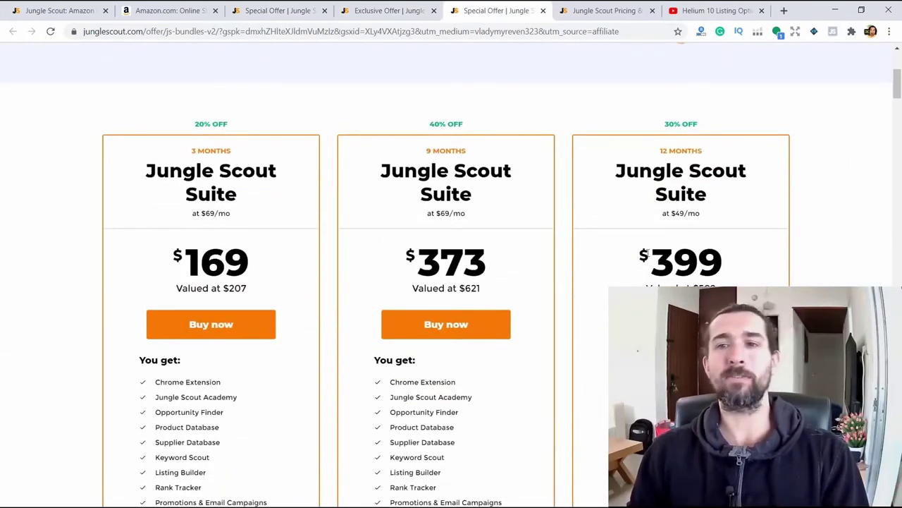
{"action": "scroll", "coordinate": [899, 50], "scroll_direction": "up", "scroll_amount": 1}
{"action": "scroll", "coordinate": [899, 50], "scroll_direction": "up", "scroll_amount": 3}
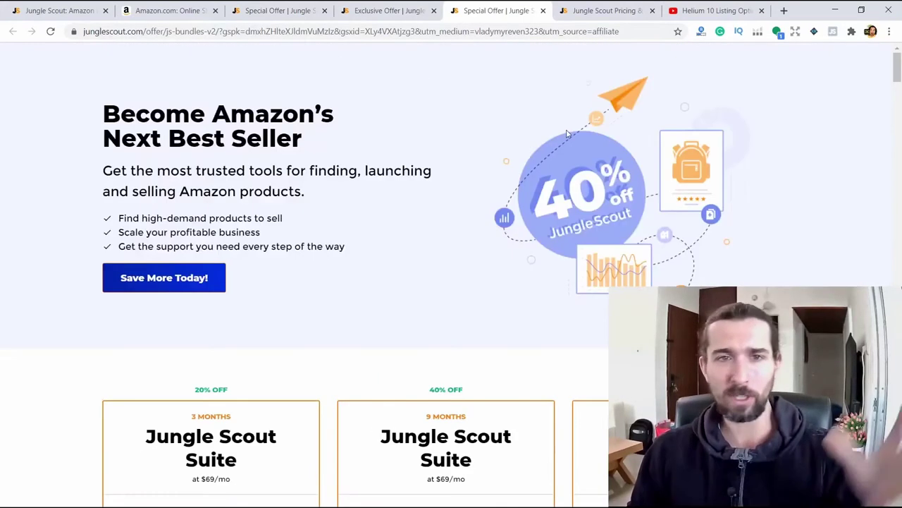
Review the yearly Basic, Suite and Professional plans on the Jungle Scout pricing page.
{"action": "left_click", "coordinate": [602, 11]}
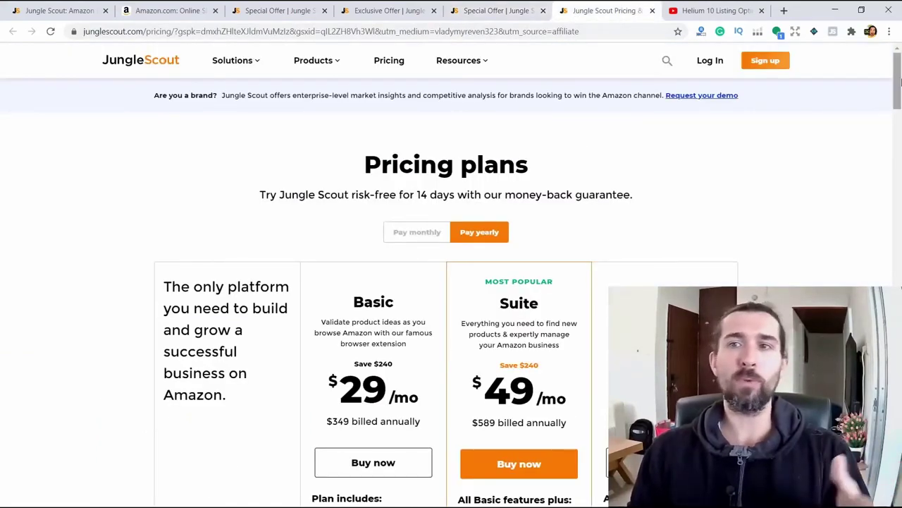
{"action": "left_click_drag", "start_coordinate": [899, 82], "coordinate": [886, 103]}
{"action": "double_click", "coordinate": [520, 223]}
{"action": "left_click", "coordinate": [590, 208]}
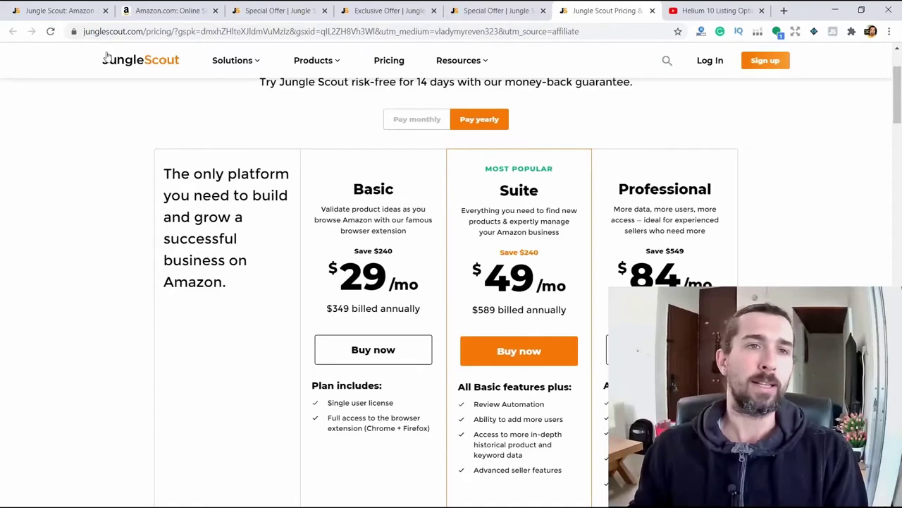
Log in to Jungle Scout from its home page and open the Sales Estimator tool.
{"action": "left_click", "coordinate": [60, 11]}
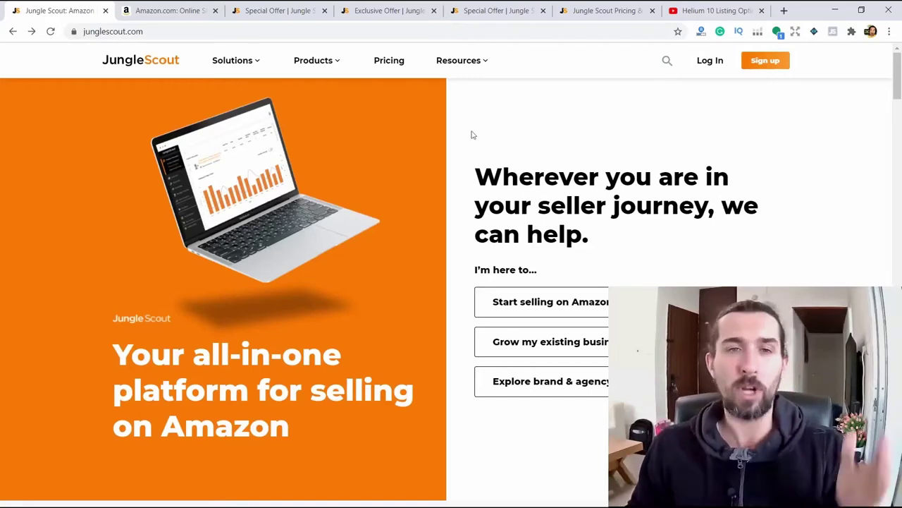
{"action": "left_click", "coordinate": [712, 63]}
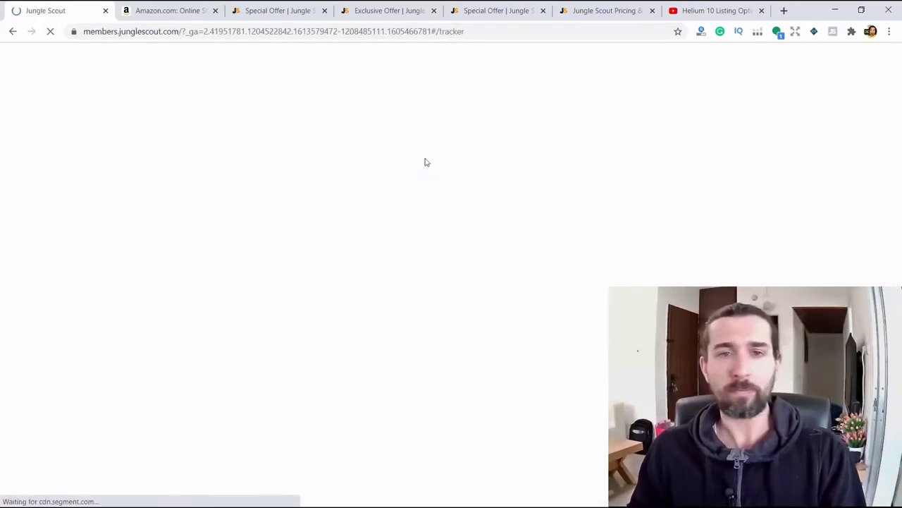
{"action": "mouse_move", "coordinate": [36, 91]}
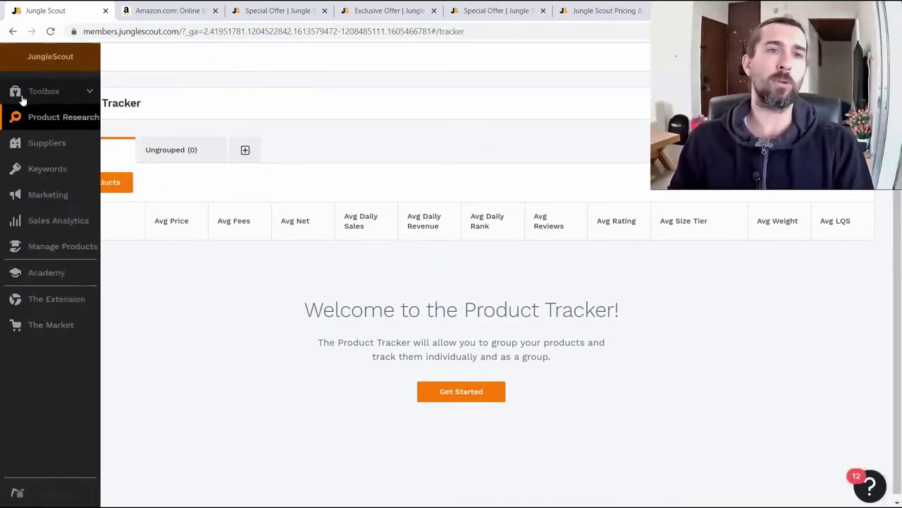
{"action": "left_click", "coordinate": [67, 99]}
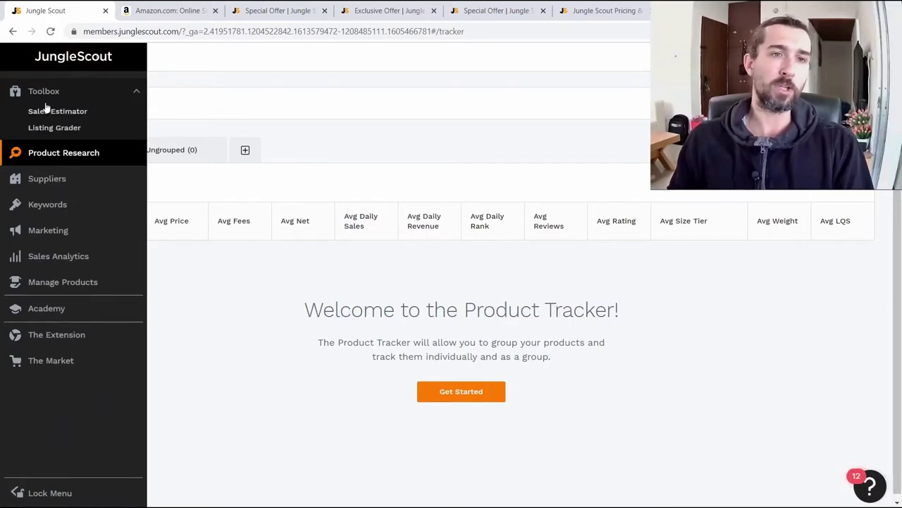
{"action": "left_click", "coordinate": [61, 111]}
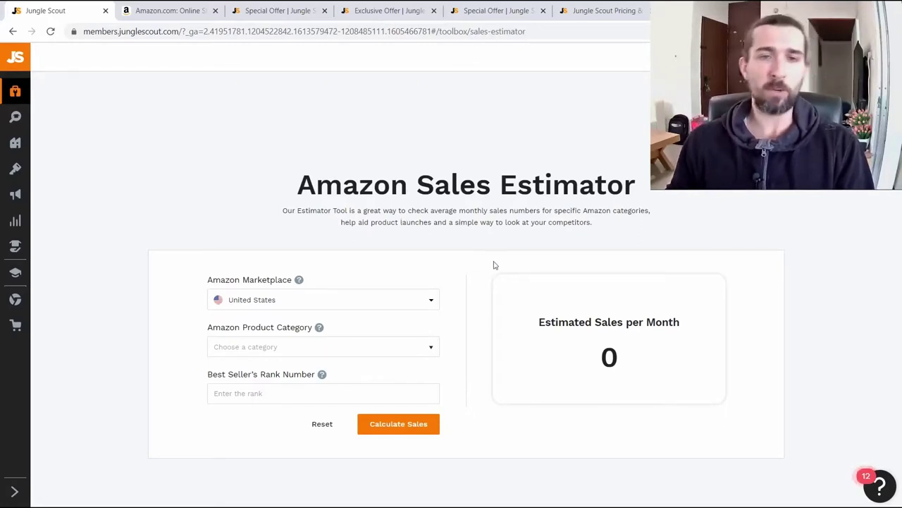
Choose United States as the Amazon marketplace and open the list of product categories.
{"action": "left_click", "coordinate": [300, 304]}
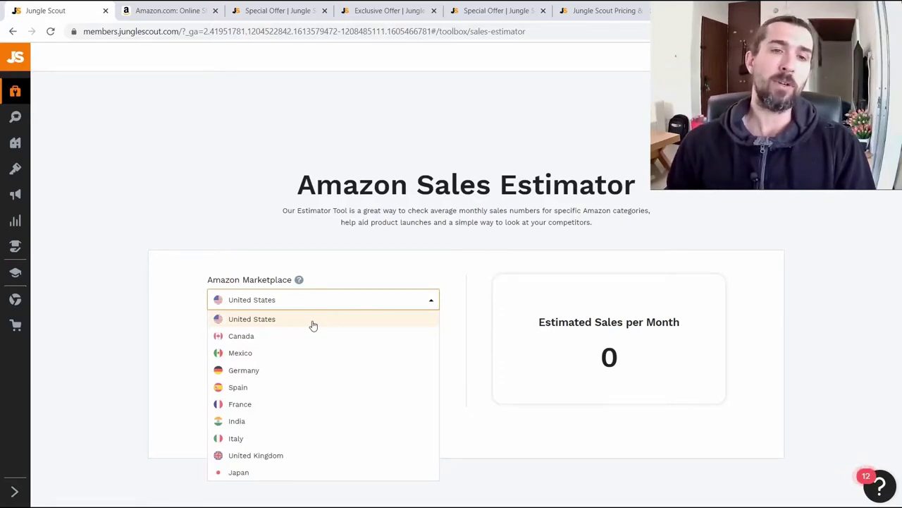
{"action": "left_click", "coordinate": [313, 323]}
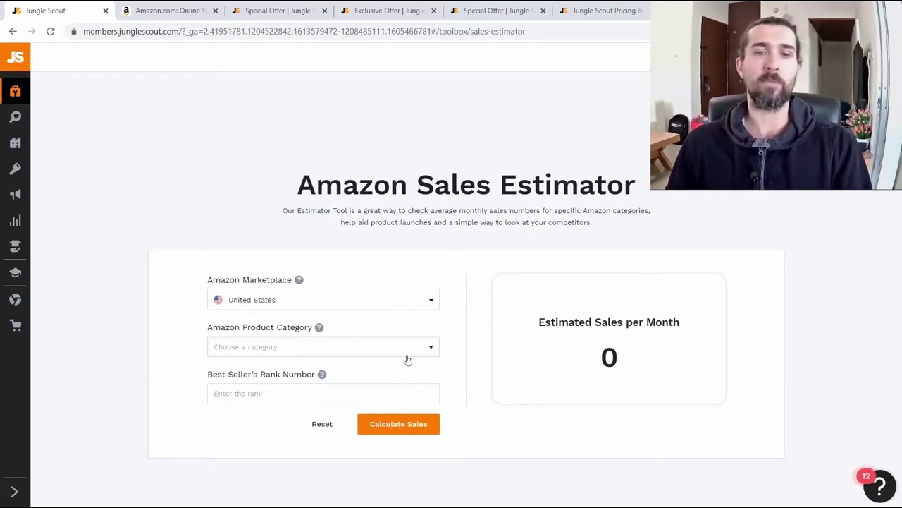
{"action": "left_click", "coordinate": [366, 345]}
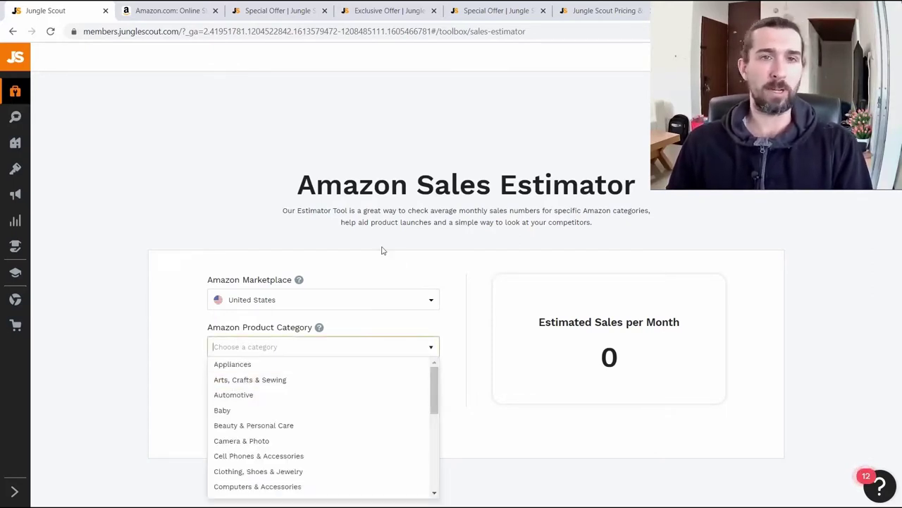
Switch to Amazon, search for "kitchen knife" and open the imarku 8 inch chef knife listing.
{"action": "left_click", "coordinate": [180, 8]}
{"action": "left_click", "coordinate": [272, 58]}
{"action": "type", "text": "k"}
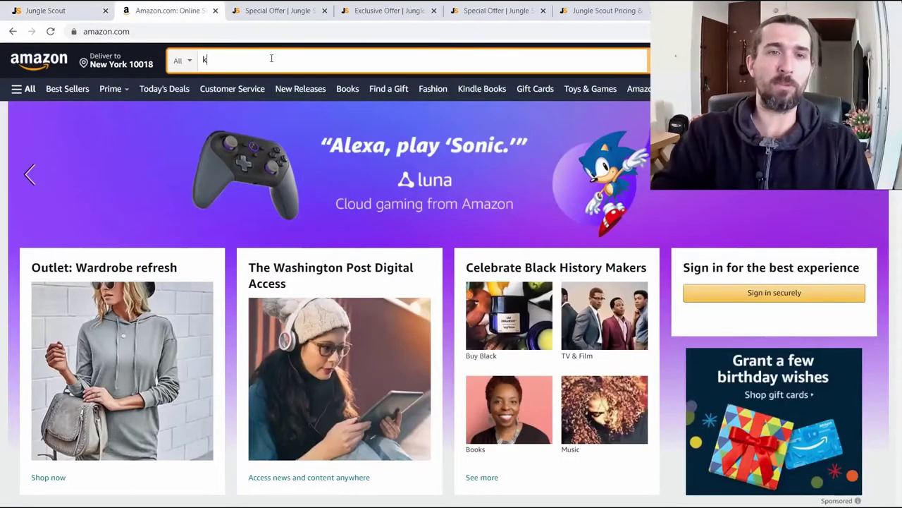
{"action": "type", "text": "itchen knife"}
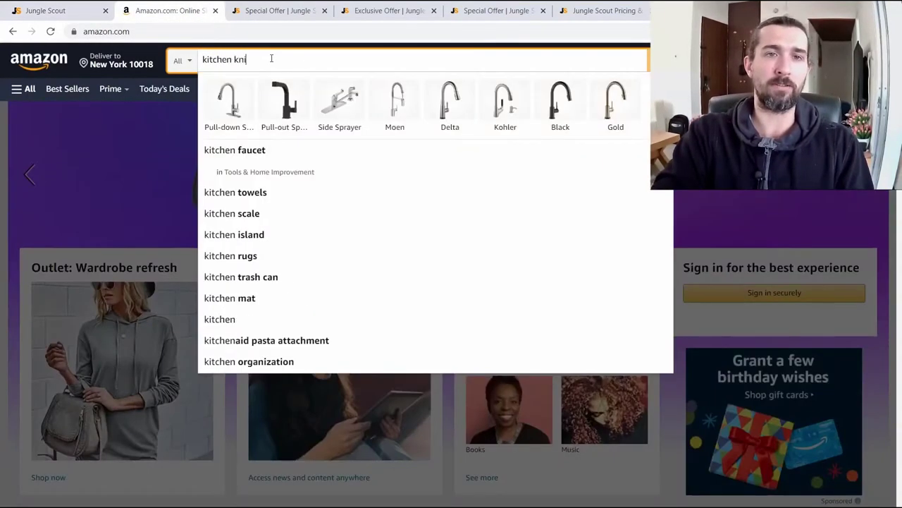
{"action": "key", "text": "Return"}
{"action": "scroll", "coordinate": [440, 204], "scroll_direction": "down", "scroll_amount": 10}
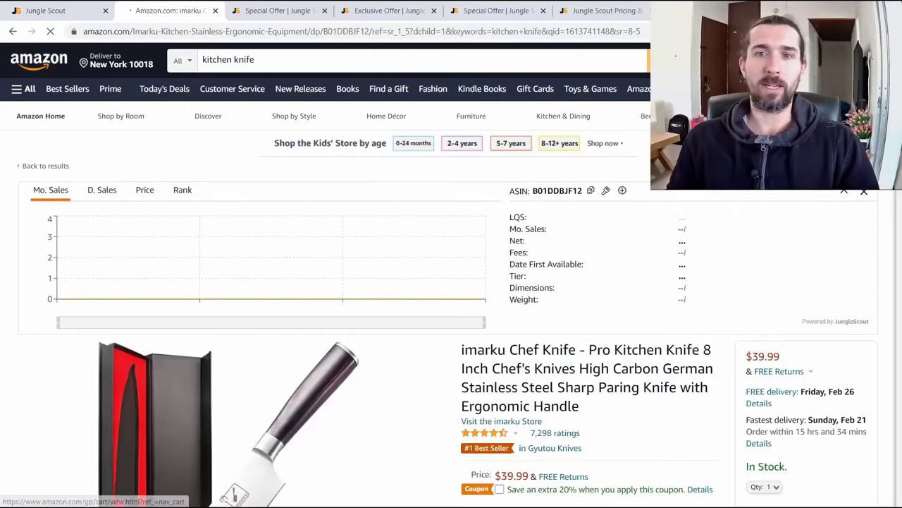
Find the Product information section on the imarku chef knife's listing page.
{"action": "scroll", "coordinate": [325, 282], "scroll_direction": "down", "scroll_amount": 5}
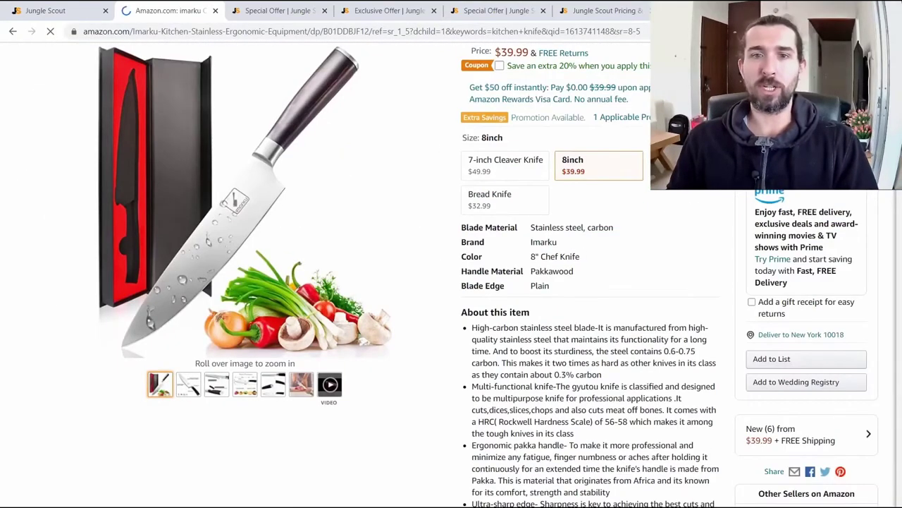
{"action": "scroll", "coordinate": [451, 282], "scroll_direction": "down", "scroll_amount": 15}
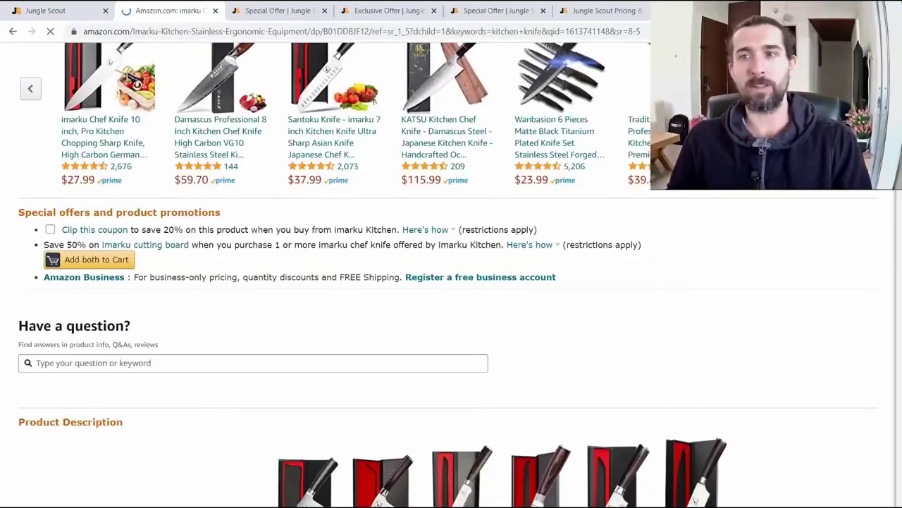
{"action": "scroll", "coordinate": [452, 282], "scroll_direction": "down", "scroll_amount": 20}
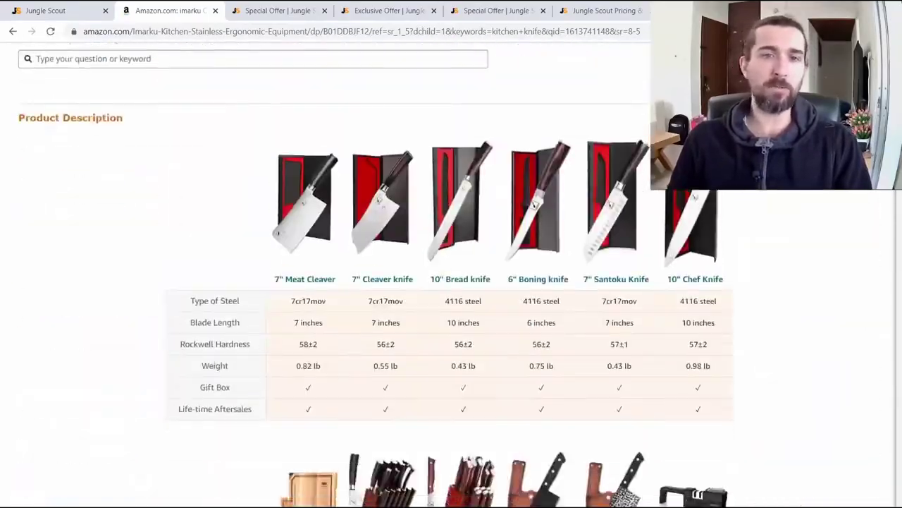
{"action": "scroll", "coordinate": [451, 282], "scroll_direction": "down", "scroll_amount": 8}
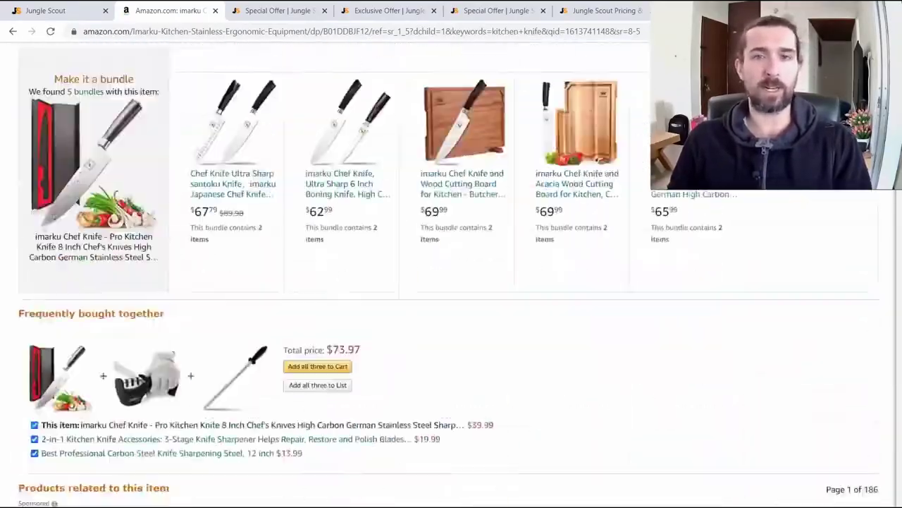
{"action": "scroll", "coordinate": [451, 282], "scroll_direction": "down", "scroll_amount": 20}
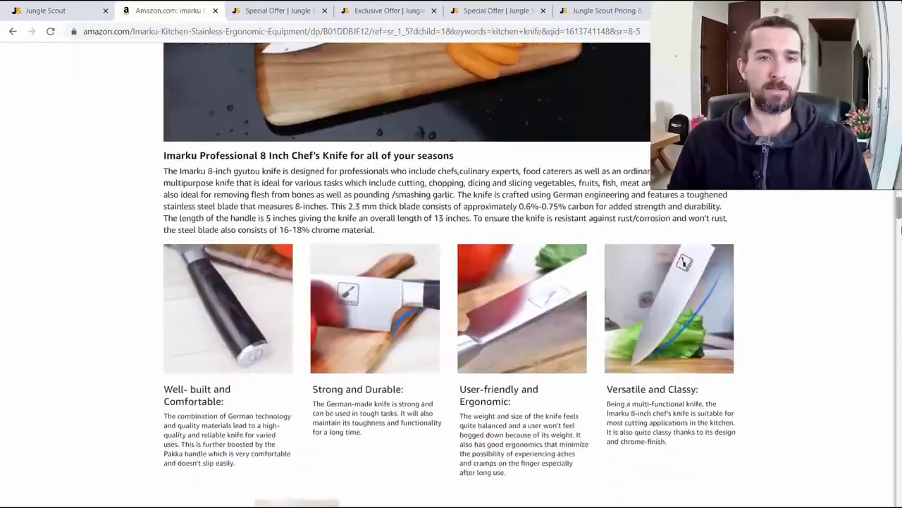
{"action": "left_click_drag", "start_coordinate": [900, 229], "coordinate": [901, 282]}
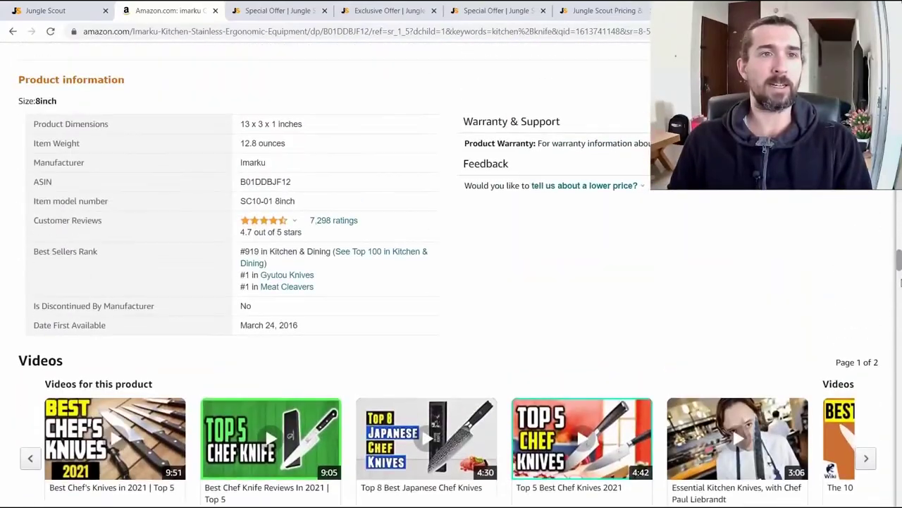
{"action": "left_click_drag", "start_coordinate": [37, 82], "coordinate": [132, 89]}
{"action": "left_click", "coordinate": [133, 89]}
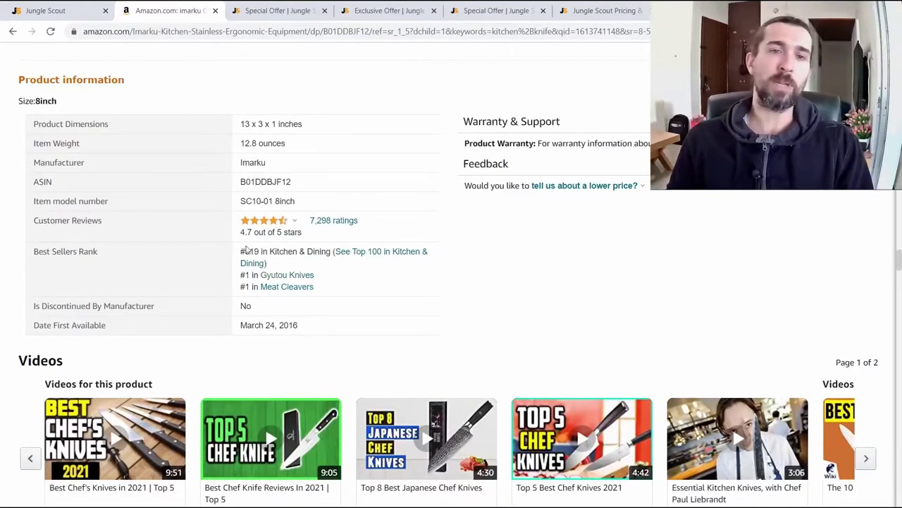
Examine the knife's Best Sellers Rank entry and highlight its main category, Kitchen & Dining.
{"action": "left_click_drag", "start_coordinate": [268, 252], "coordinate": [315, 252]}
{"action": "left_click", "coordinate": [311, 251]}
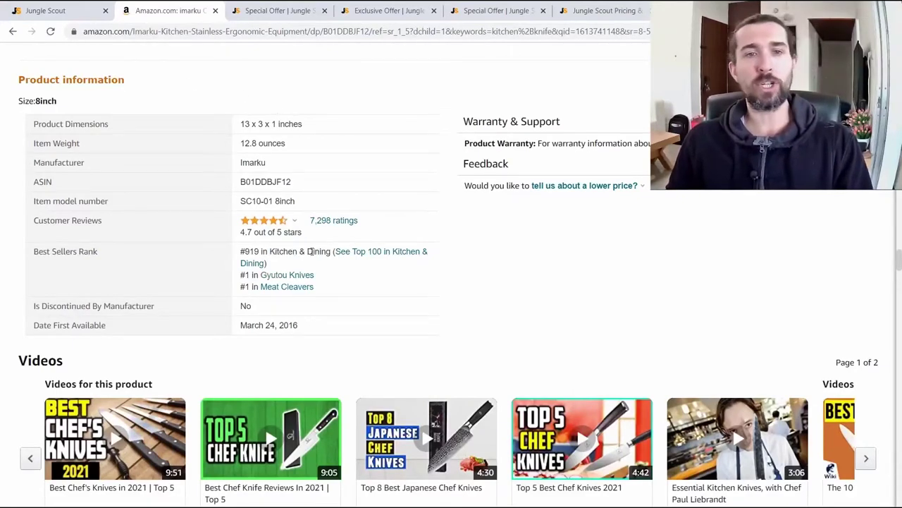
{"action": "left_click_drag", "start_coordinate": [240, 252], "coordinate": [331, 251]}
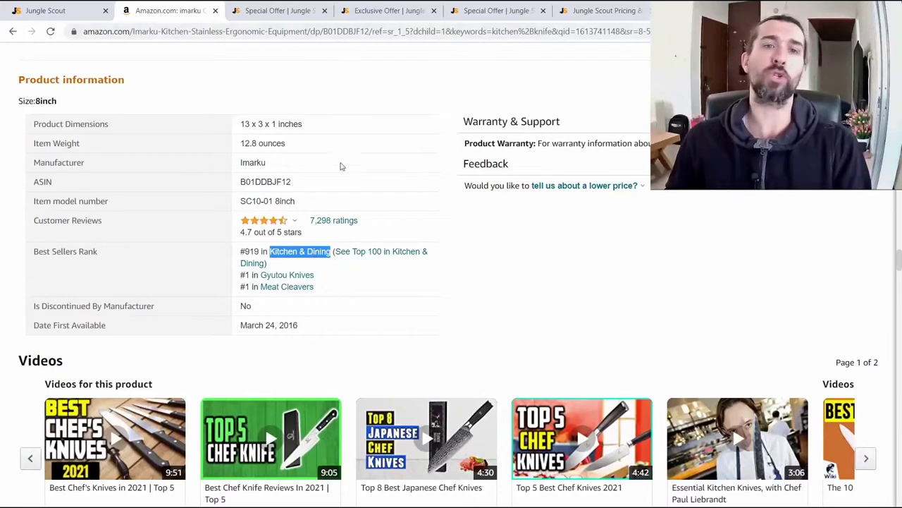
{"action": "left_click", "coordinate": [294, 254]}
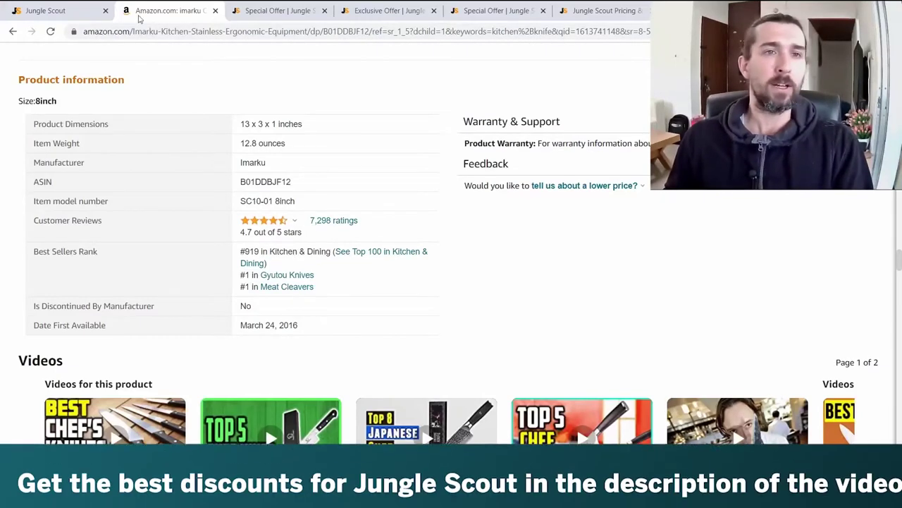
Check the Sales Estimator's category and rank field explanations and match the category to Kitchen & Dining in the Amazon listing.
{"action": "left_click", "coordinate": [45, 10]}
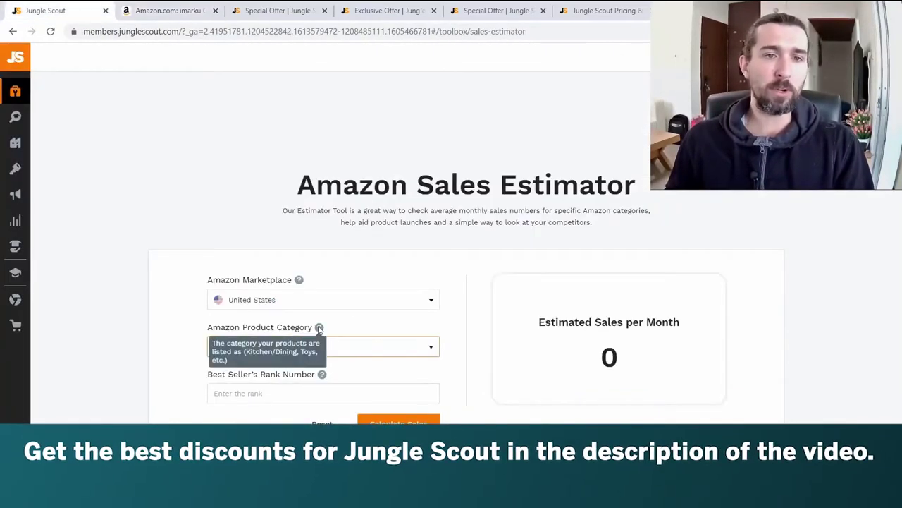
{"action": "mouse_move", "coordinate": [322, 375]}
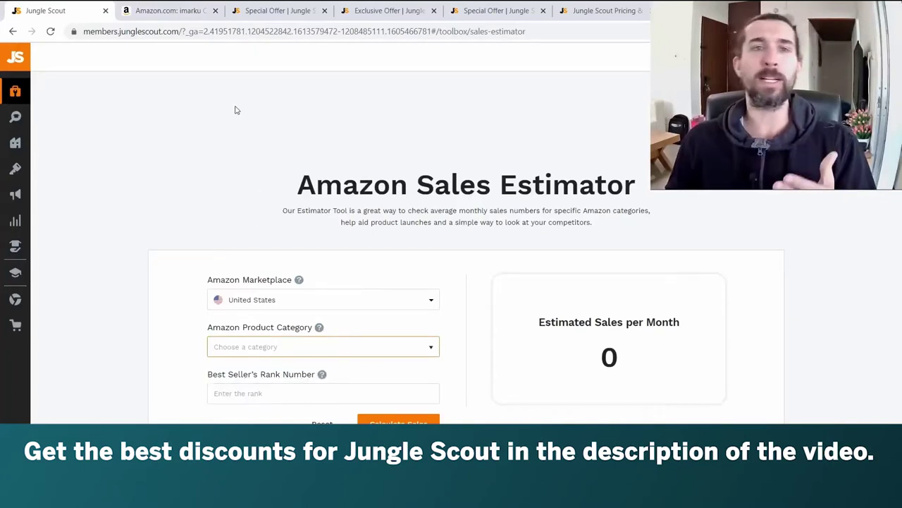
{"action": "left_click", "coordinate": [168, 10]}
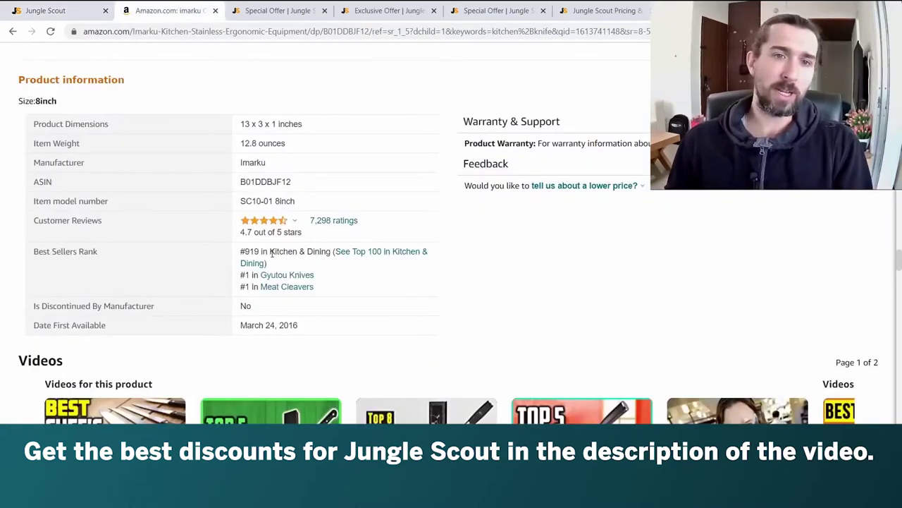
{"action": "left_click_drag", "start_coordinate": [271, 254], "coordinate": [331, 252]}
{"action": "left_click", "coordinate": [326, 252]}
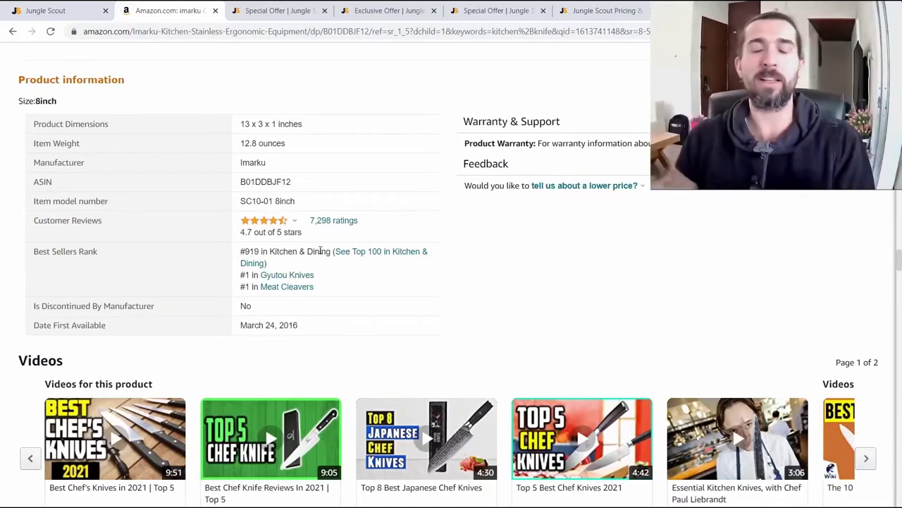
Select the rank number 919 for Kitchen & Dining in the knife's Best Sellers Rank.
{"action": "left_click_drag", "start_coordinate": [263, 251], "coordinate": [241, 252]}
{"action": "left_click", "coordinate": [264, 251]}
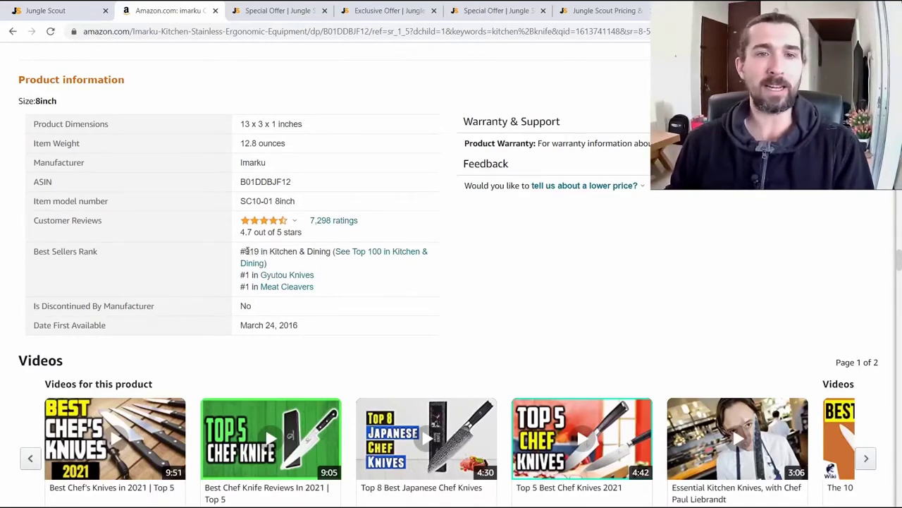
{"action": "double_click", "coordinate": [250, 251]}
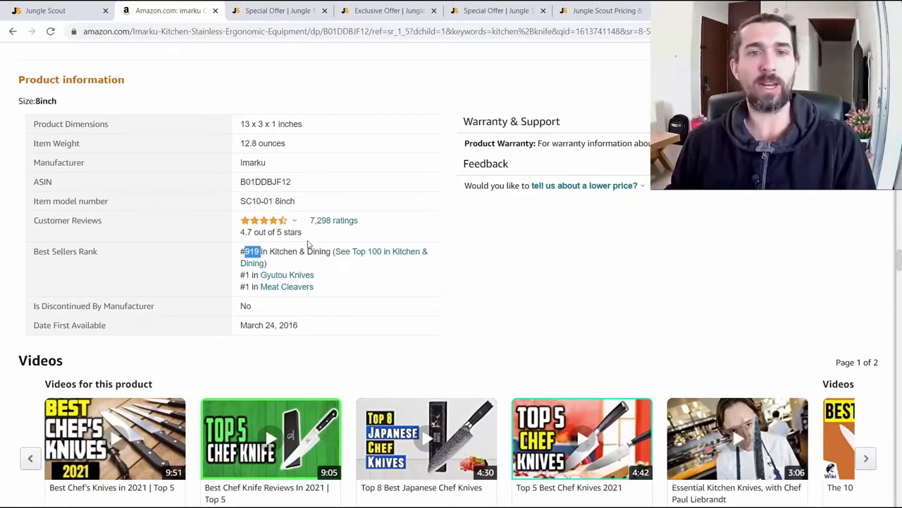
Calculate the knife's monthly sales in the Sales Estimator using the Kitchen & Dining category and best seller's rank 919.
{"action": "left_click", "coordinate": [54, 8]}
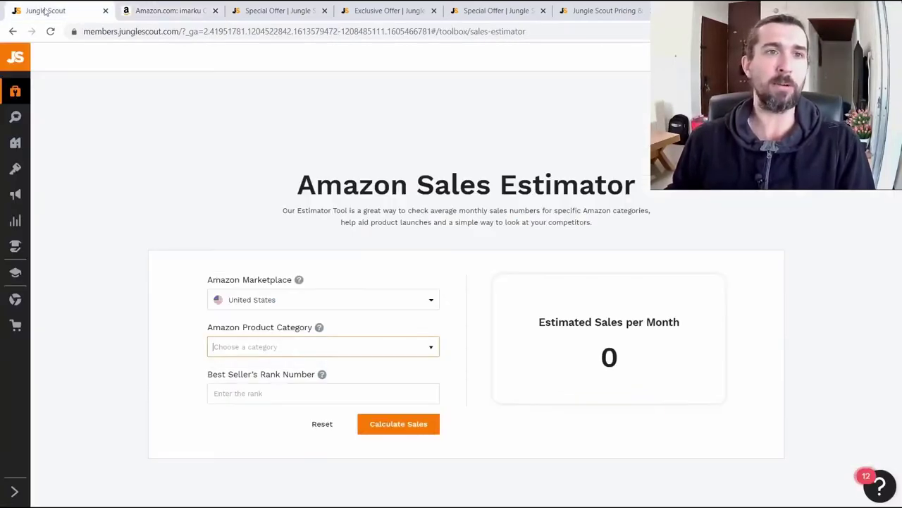
{"action": "left_click", "coordinate": [401, 345]}
{"action": "scroll", "coordinate": [367, 419], "scroll_direction": "down", "scroll_amount": 3}
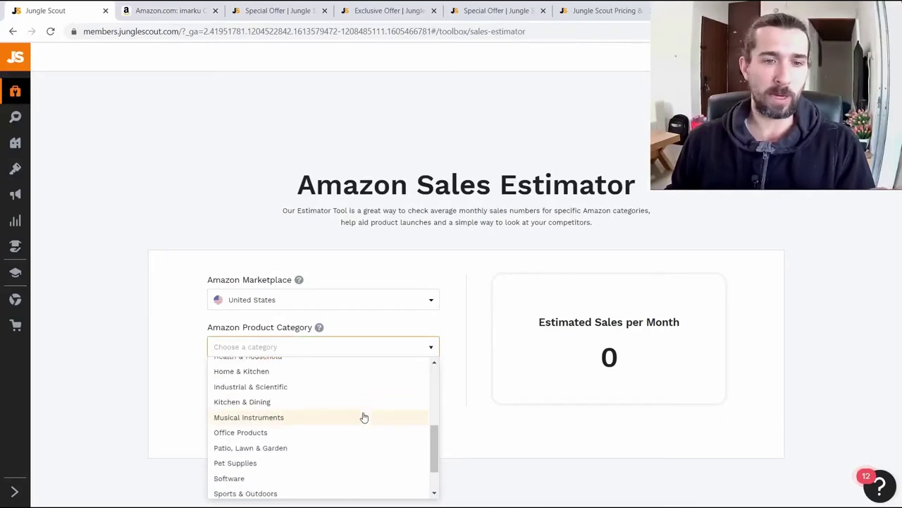
{"action": "left_click", "coordinate": [272, 403]}
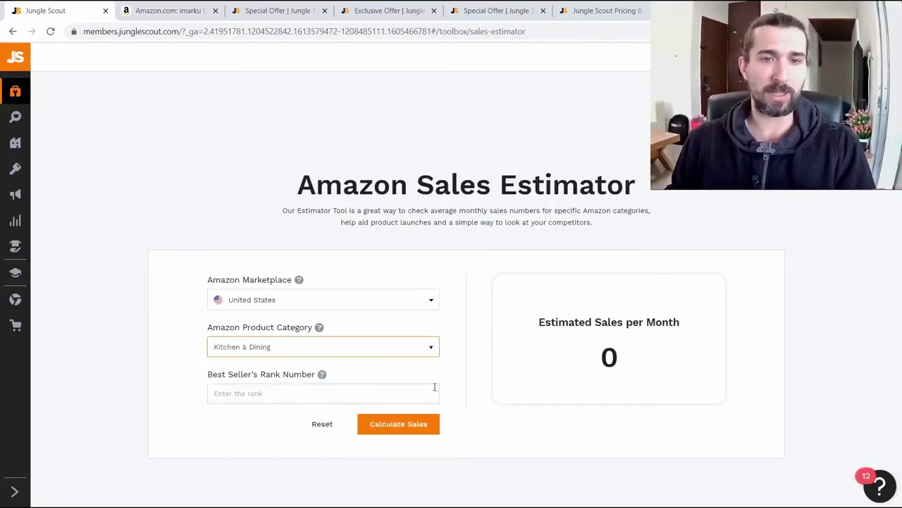
{"action": "left_click", "coordinate": [323, 395]}
{"action": "type", "text": "9"}
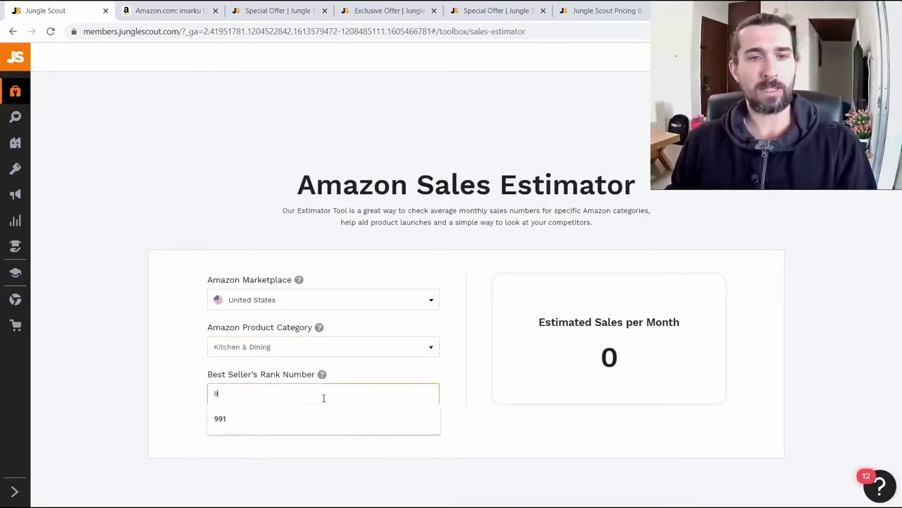
{"action": "type", "text": "19"}
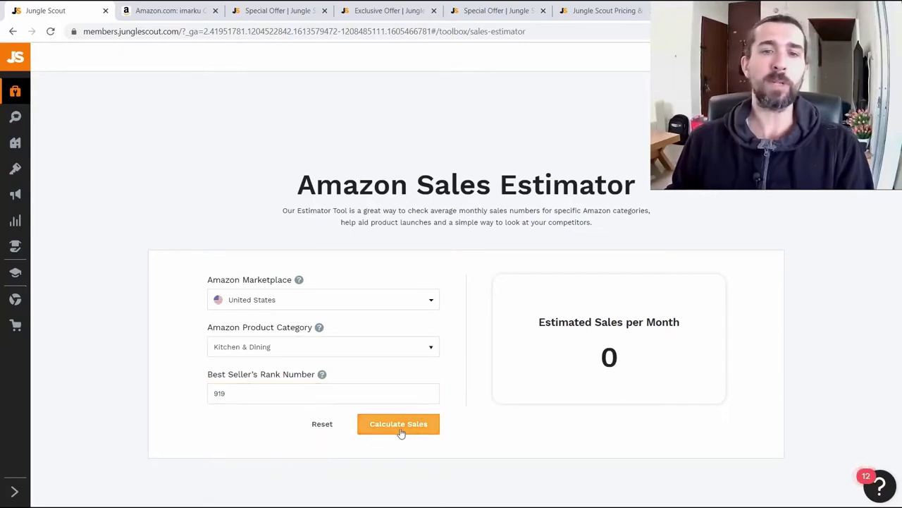
{"action": "left_click", "coordinate": [403, 428]}
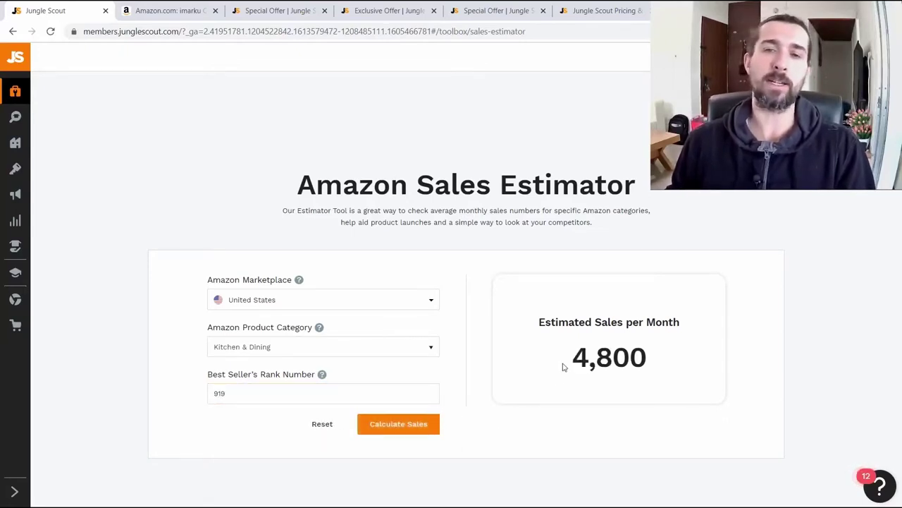
Examine the estimated sales per month figure and highlight part of it.
{"action": "left_click_drag", "start_coordinate": [564, 366], "coordinate": [672, 359]}
{"action": "left_click", "coordinate": [634, 337]}
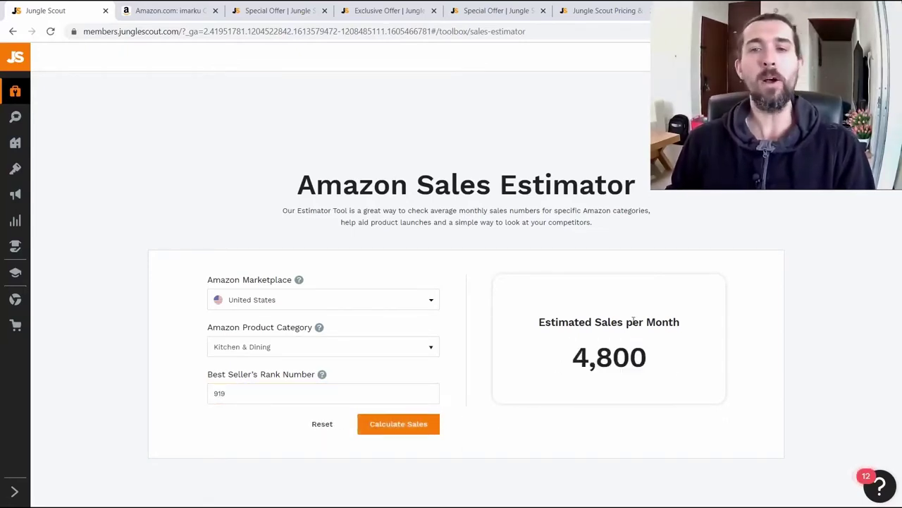
{"action": "left_click_drag", "start_coordinate": [588, 358], "coordinate": [628, 357]}
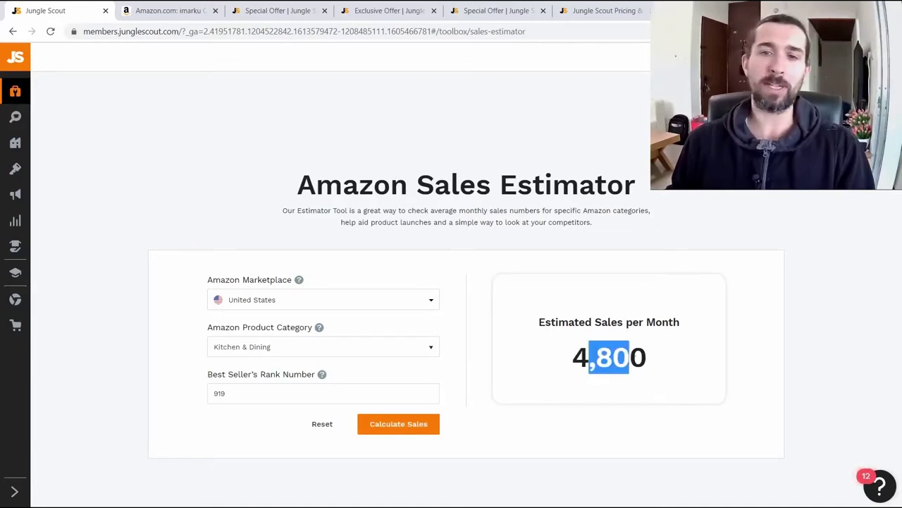
{"action": "left_click", "coordinate": [605, 337]}
Recheck the Kitchen & Dining category and rank in the knife's Amazon listing, and return to the Sales Estimator.
{"action": "left_click", "coordinate": [172, 11]}
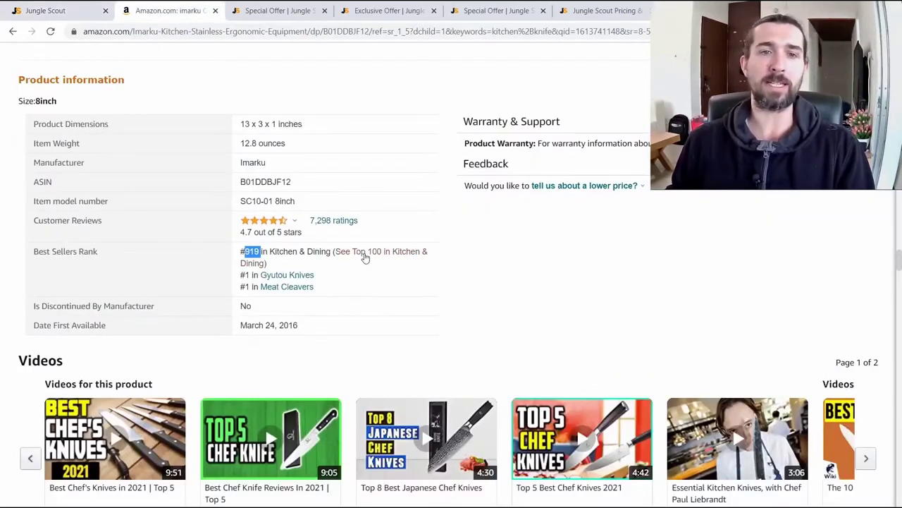
{"action": "left_click_drag", "start_coordinate": [269, 253], "coordinate": [331, 253]}
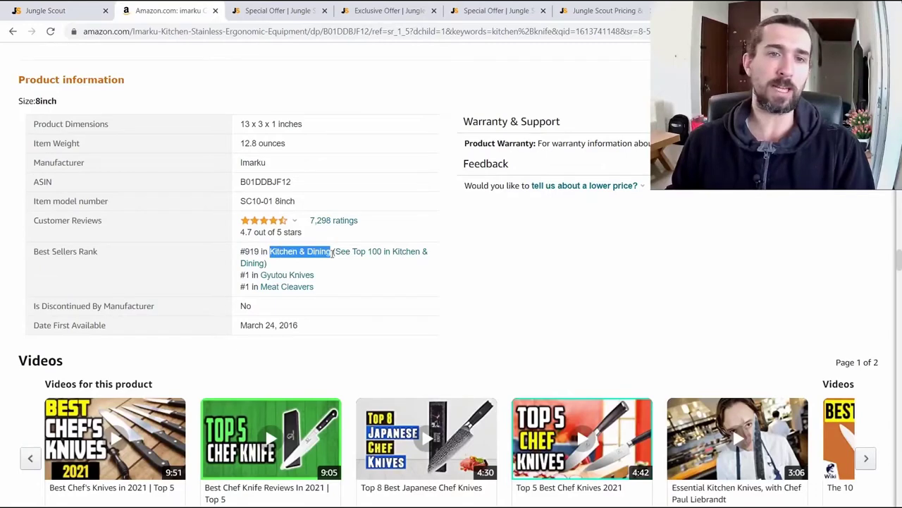
{"action": "left_click", "coordinate": [332, 253]}
{"action": "left_click_drag", "start_coordinate": [251, 252], "coordinate": [260, 252]}
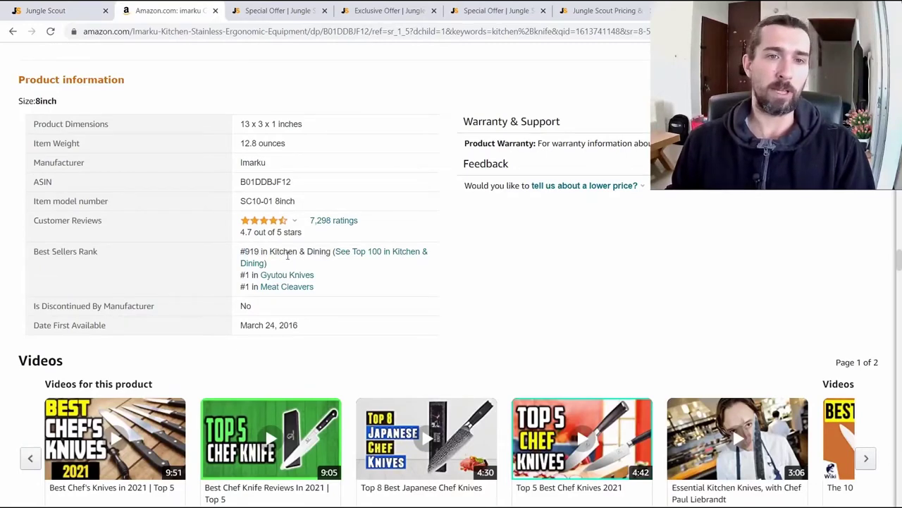
{"action": "key", "text": "ctrl+1"}
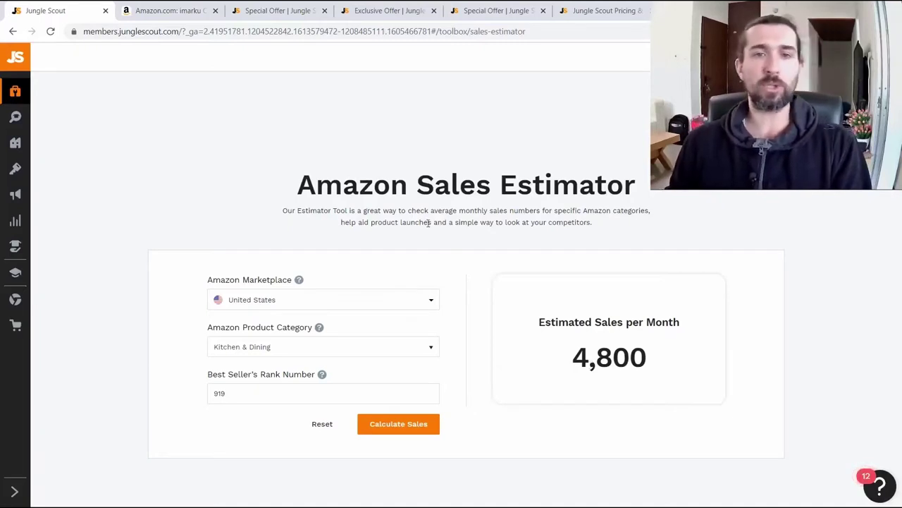
Highlight the Amazon Sales Estimator heading and compare the estimator once more with the knife's Amazon rank details.
{"action": "left_click_drag", "start_coordinate": [308, 176], "coordinate": [297, 191]}
{"action": "left_click", "coordinate": [639, 200]}
{"action": "left_click", "coordinate": [296, 191]}
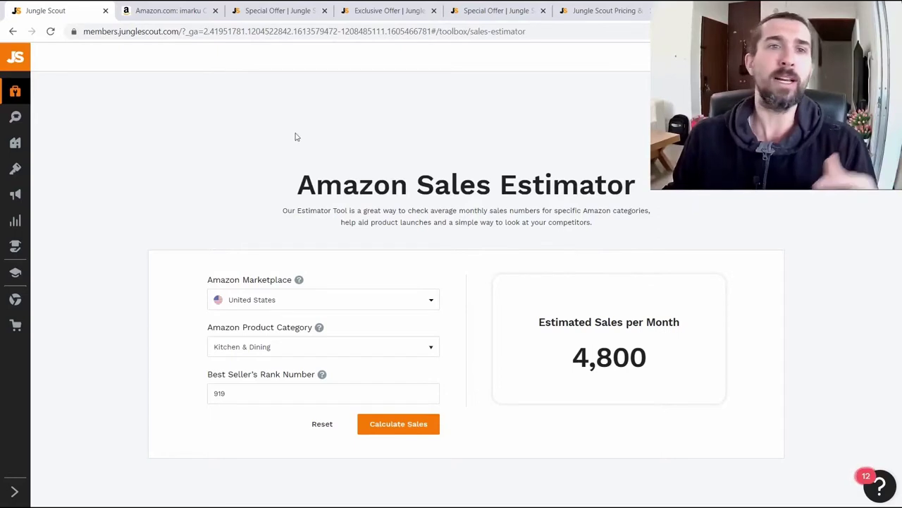
{"action": "left_click", "coordinate": [169, 10]}
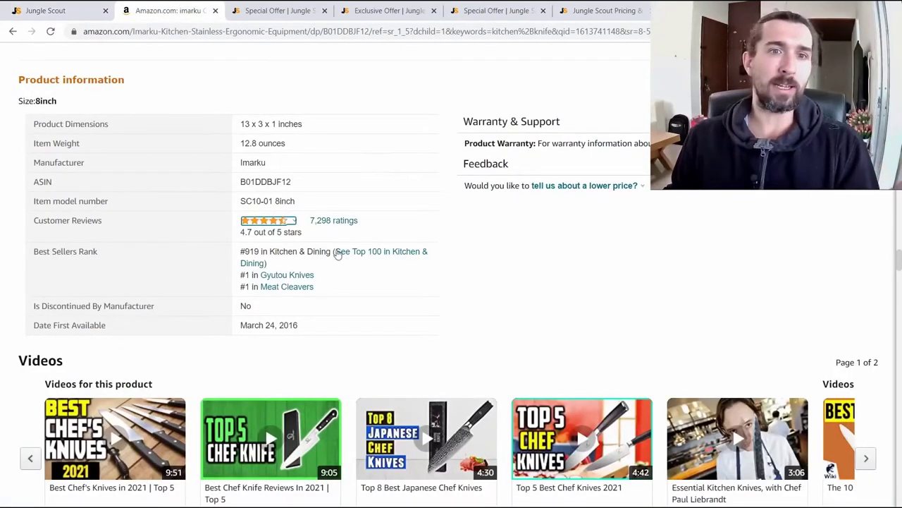
{"action": "left_click", "coordinate": [66, 9]}
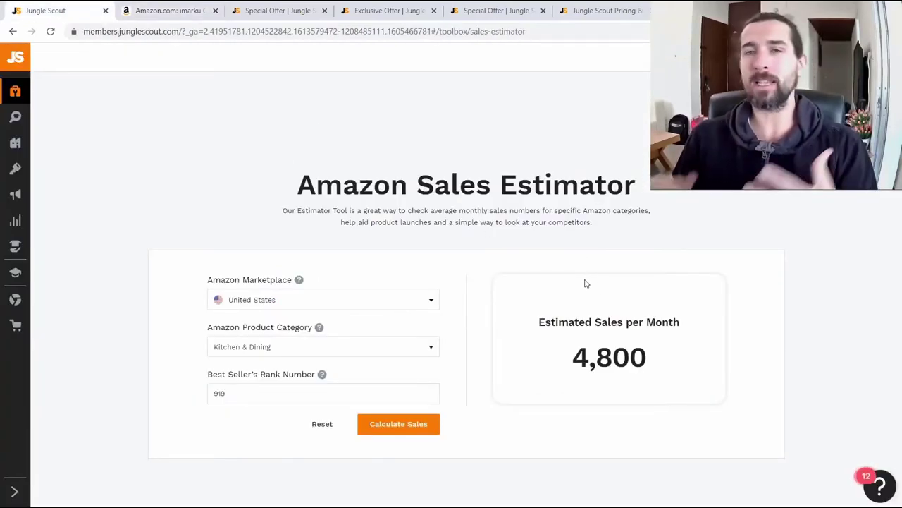
{"action": "left_click_drag", "start_coordinate": [279, 171], "coordinate": [624, 189]}
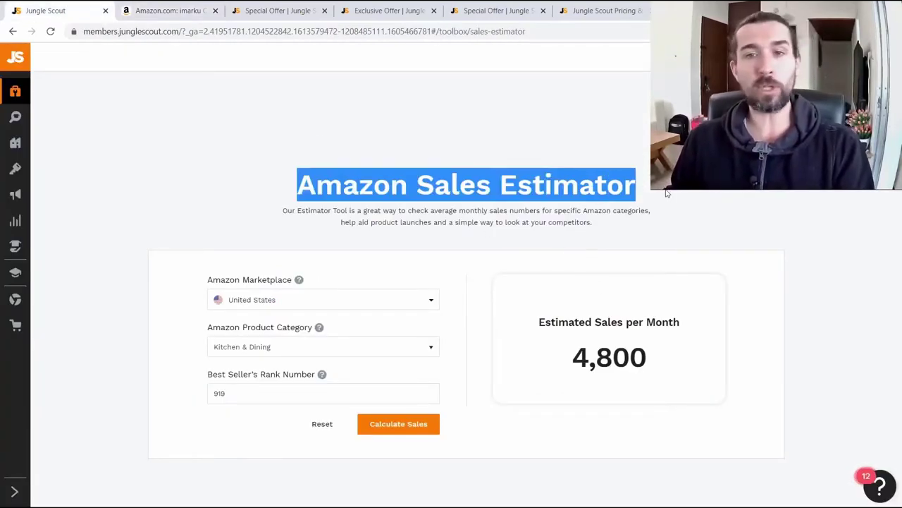
{"action": "left_click", "coordinate": [622, 189]}
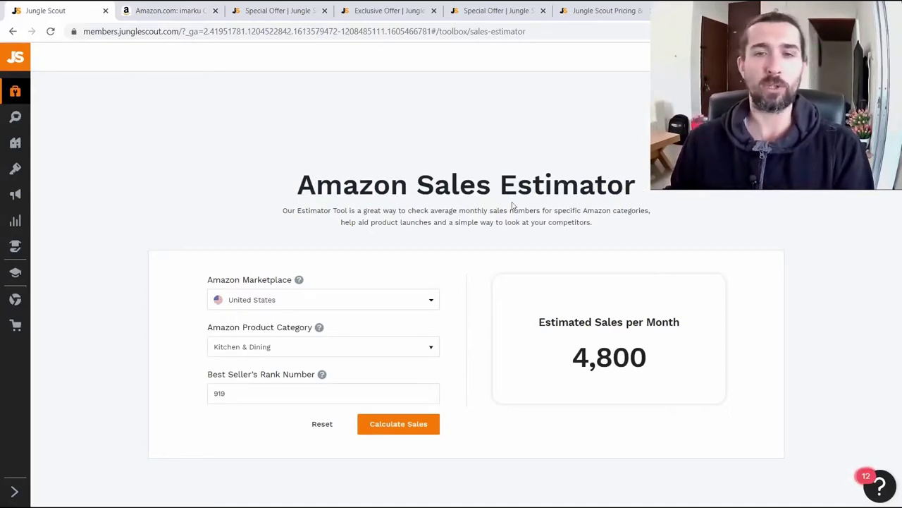
Open the Listing Grader and copy the ASIN B01DDBJF12 from the knife's Amazon product information.
{"action": "mouse_move", "coordinate": [113, 122]}
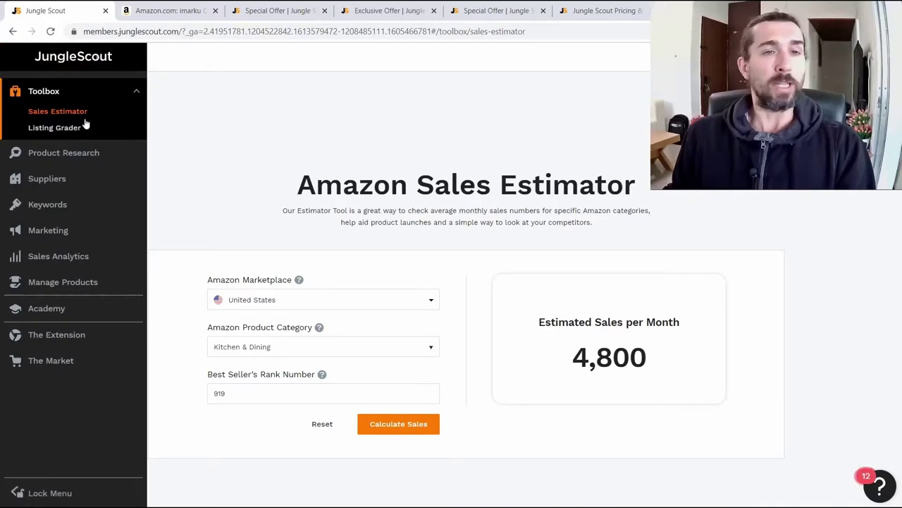
{"action": "left_click", "coordinate": [51, 132]}
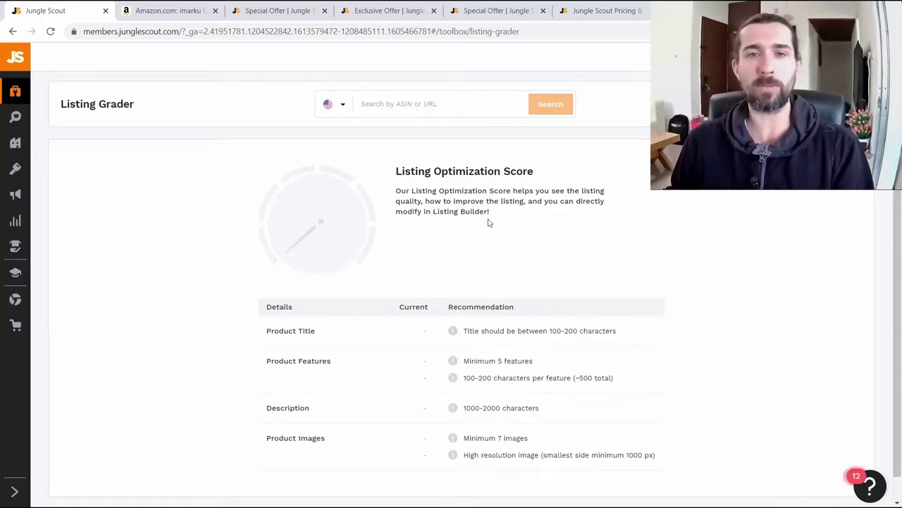
{"action": "left_click", "coordinate": [141, 10]}
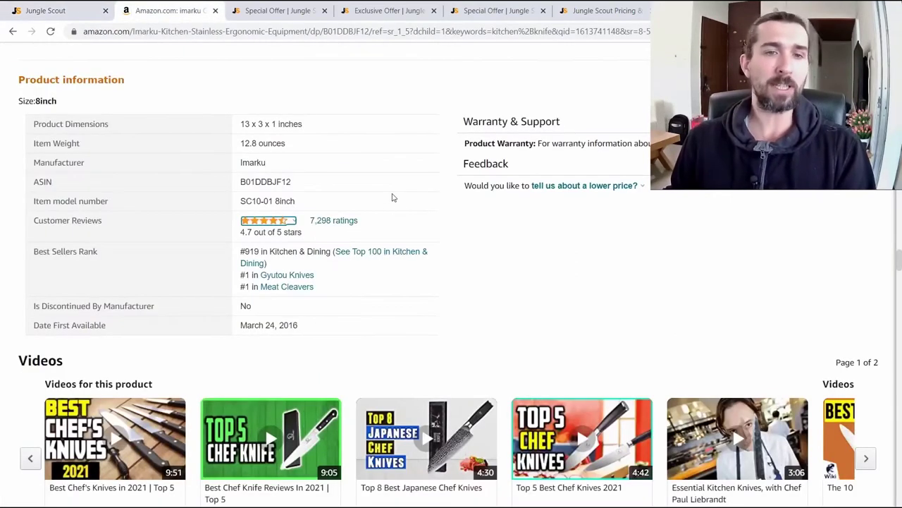
{"action": "double_click", "coordinate": [282, 182]}
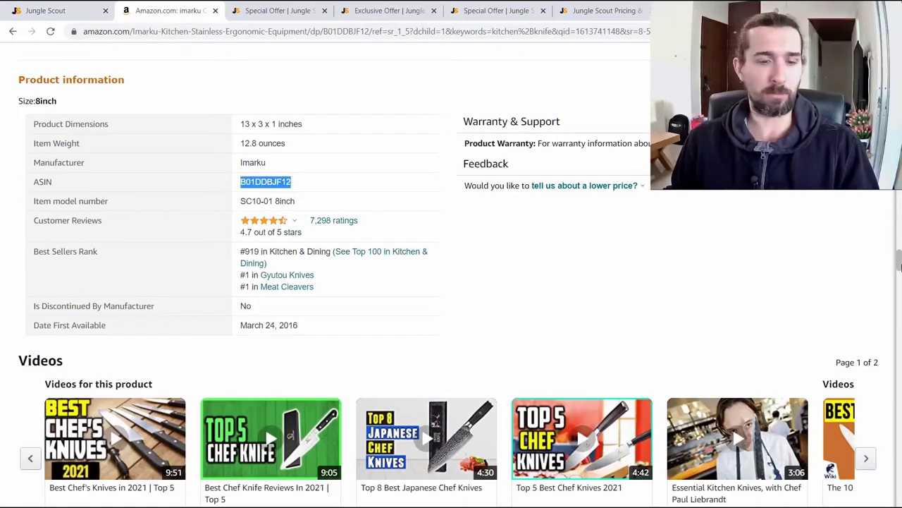
{"action": "left_click", "coordinate": [43, 10]}
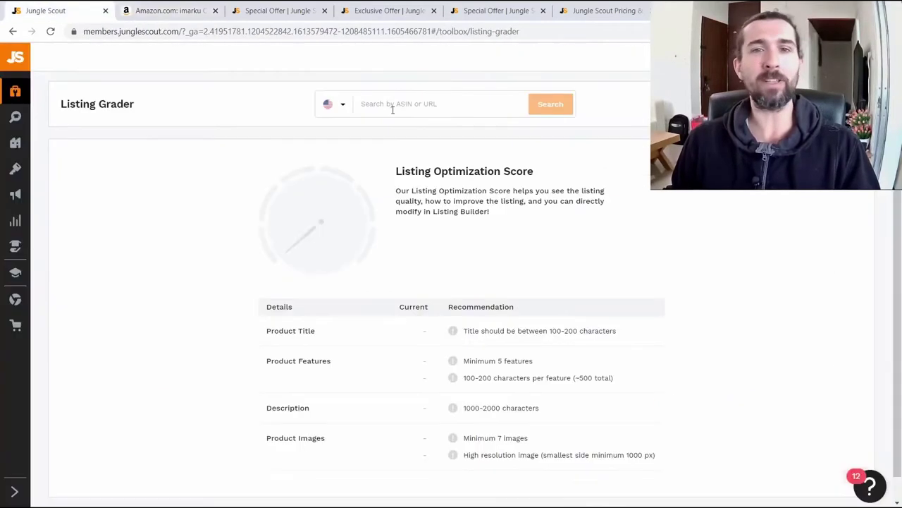
Return to the knife's Amazon listing and highlight the Product information heading above the ASIN.
{"action": "key", "text": "ctrl+Tab"}
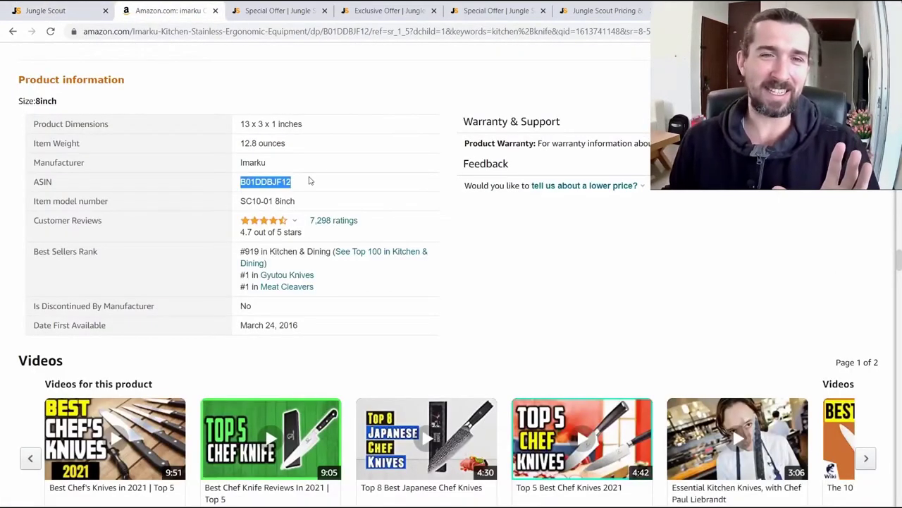
{"action": "left_click", "coordinate": [311, 181]}
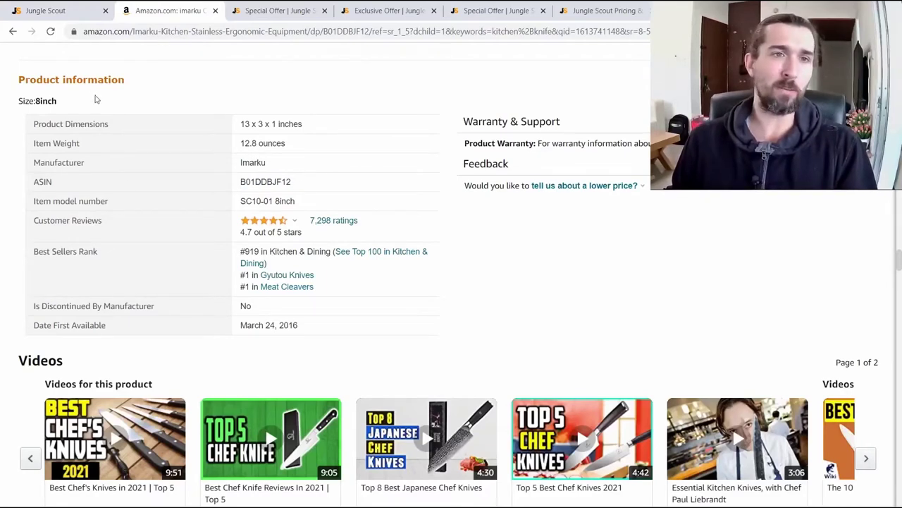
{"action": "left_click_drag", "start_coordinate": [13, 81], "coordinate": [124, 81]}
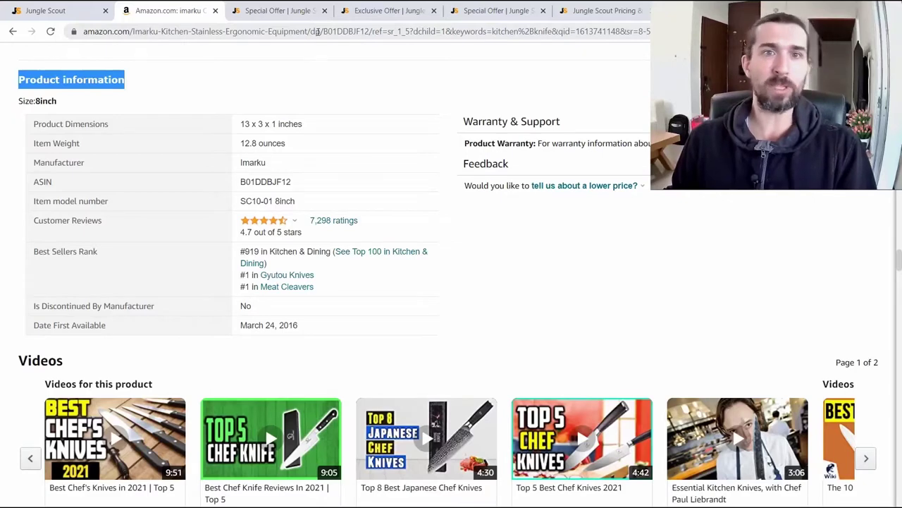
Copy the ASIN B01DDBJF12 from the web address of the knife's Amazon listing.
{"action": "left_click", "coordinate": [342, 35]}
{"action": "double_click", "coordinate": [381, 31]}
{"action": "right_click", "coordinate": [385, 31]}
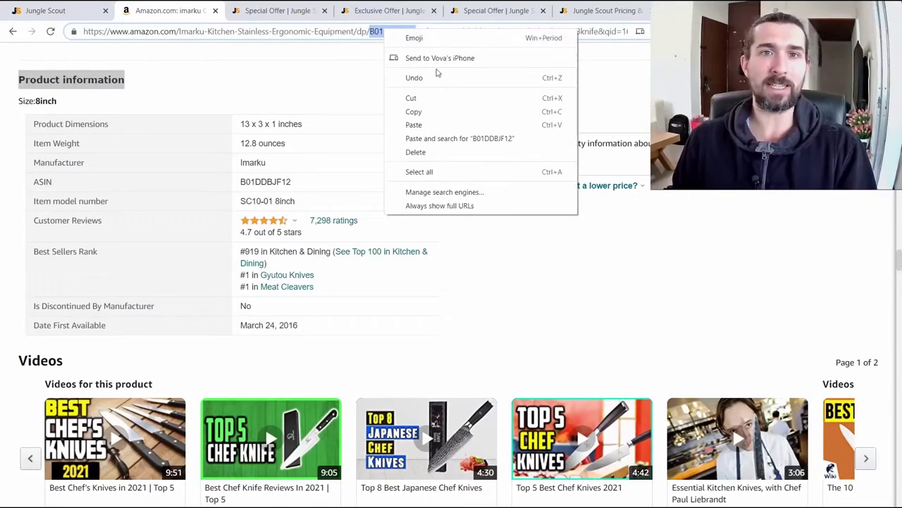
{"action": "left_click", "coordinate": [432, 112]}
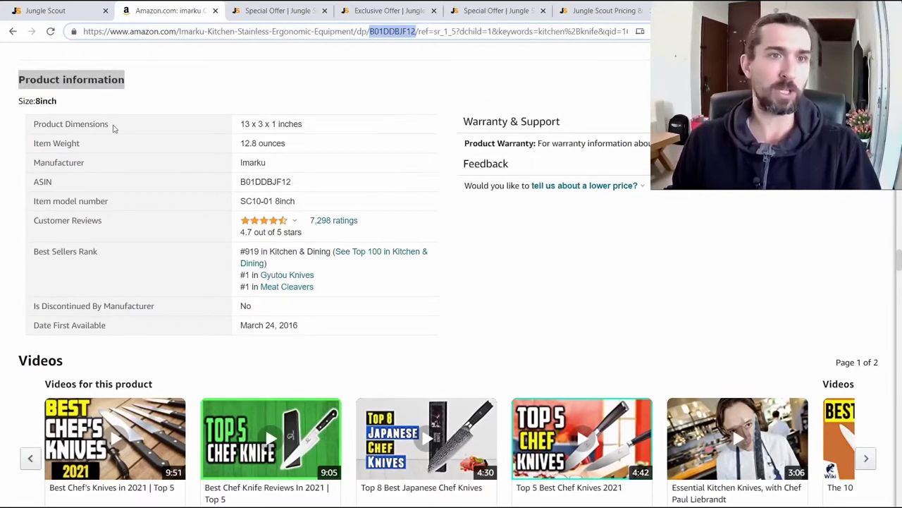
Compare the copied code with the ASIN in the listing's Product information table by highlighting it there.
{"action": "double_click", "coordinate": [265, 181]}
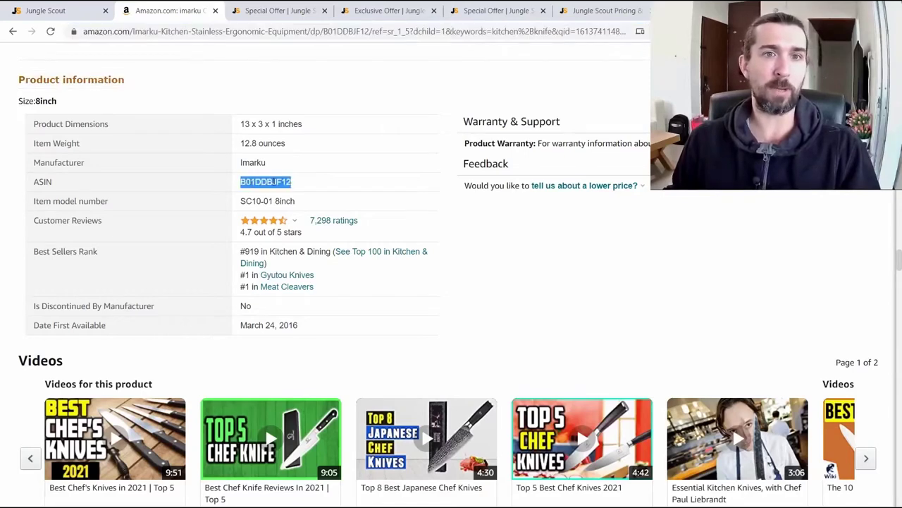
{"action": "left_click", "coordinate": [265, 181]}
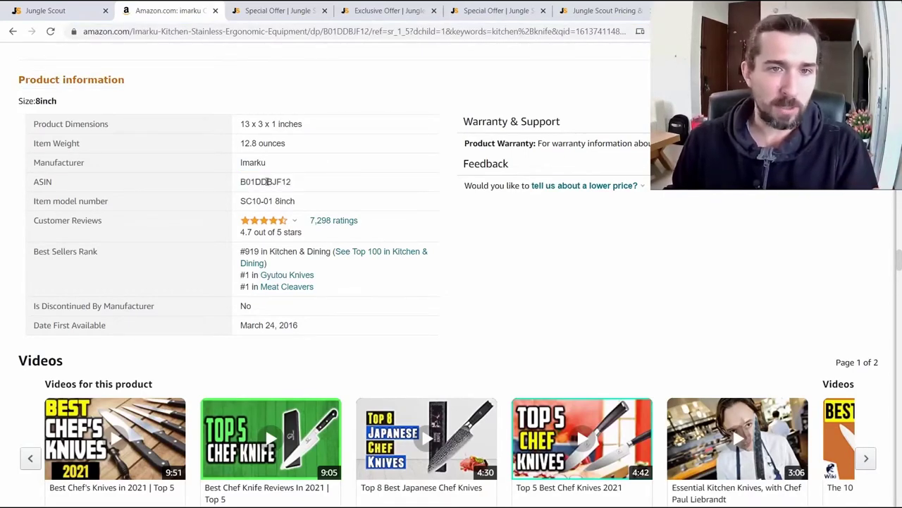
{"action": "left_click_drag", "start_coordinate": [244, 182], "coordinate": [264, 182]}
{"action": "left_click", "coordinate": [254, 181]}
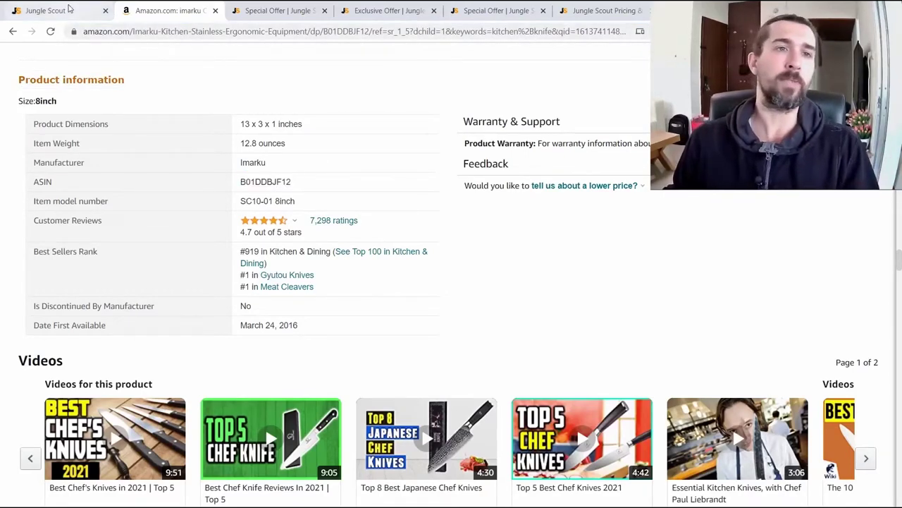
Grade the knife's listing in the Listing Grader by searching for ASIN B01DDBJF12 in the United States marketplace.
{"action": "left_click", "coordinate": [69, 8]}
{"action": "left_click", "coordinate": [397, 100]}
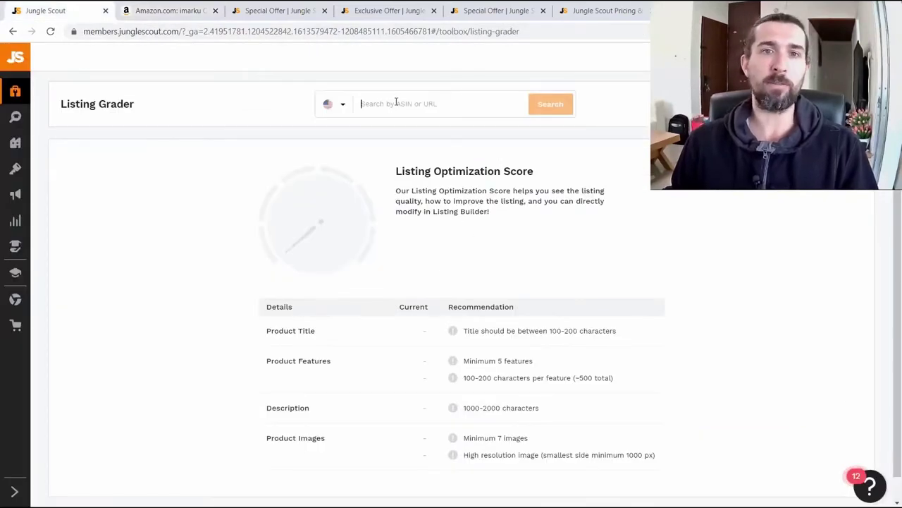
{"action": "key", "text": "ctrl+v"}
{"action": "left_click", "coordinate": [538, 109]}
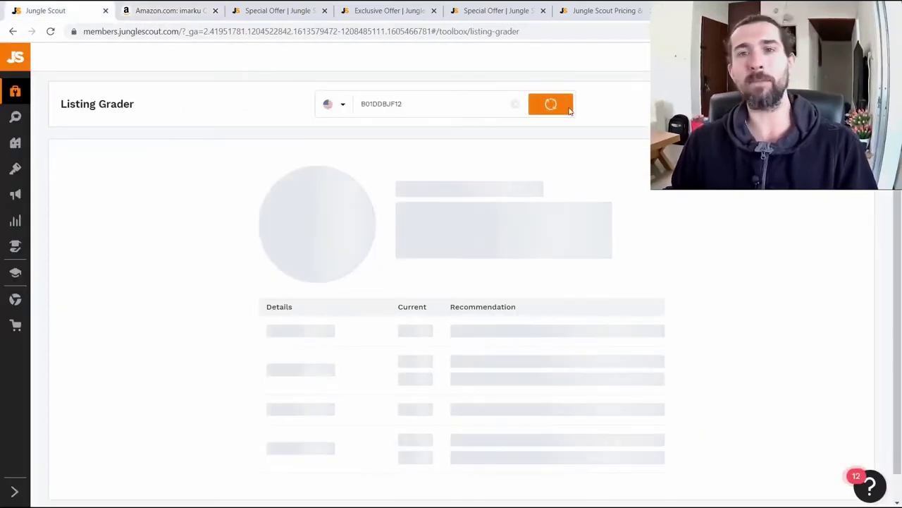
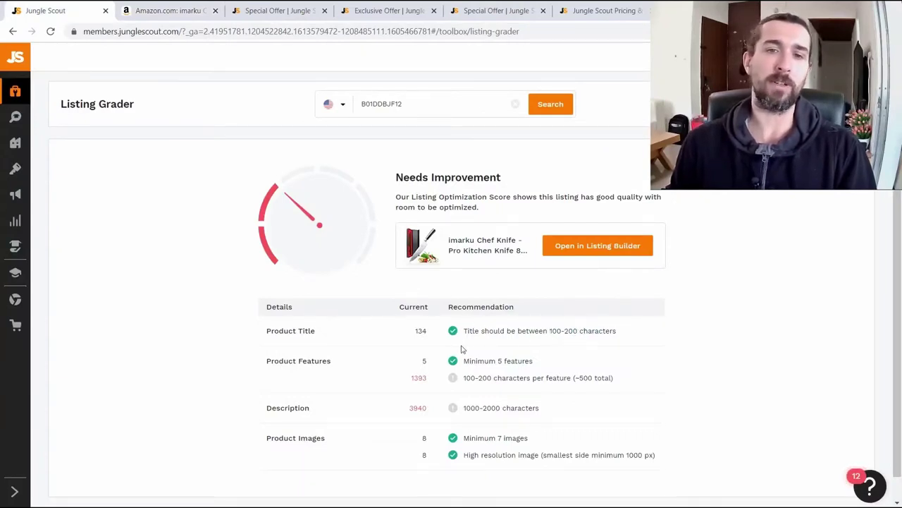
Examine the knife's product title on its Amazon page, and return to the Listing Grader results.
{"action": "left_click", "coordinate": [192, 10]}
{"action": "left_click", "coordinate": [602, 239]}
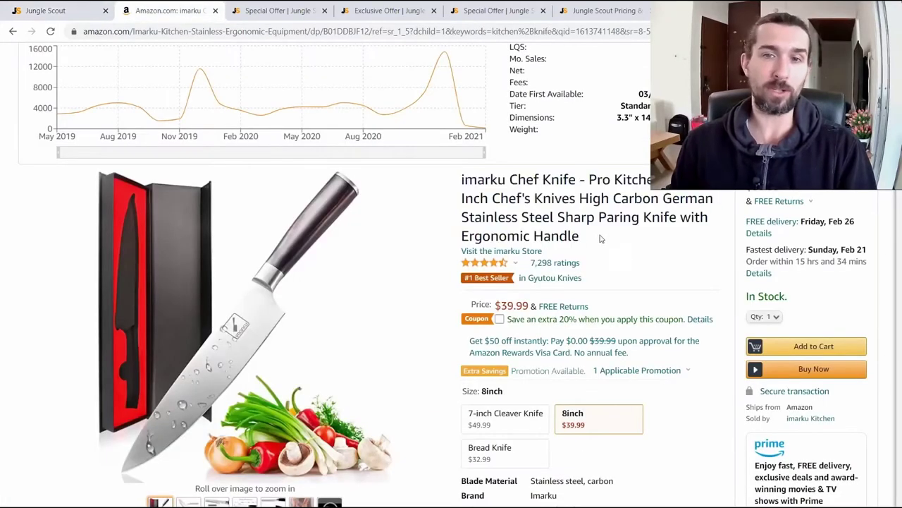
{"action": "left_click", "coordinate": [57, 10]}
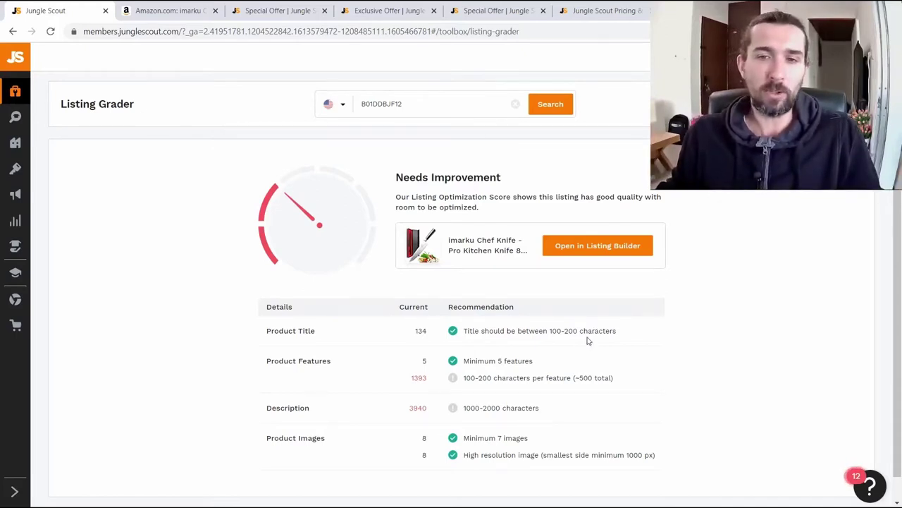
Highlight the recommended title length range in the Listing Grader and check it against the title on the knife's Amazon page.
{"action": "left_click_drag", "start_coordinate": [575, 329], "coordinate": [549, 330]}
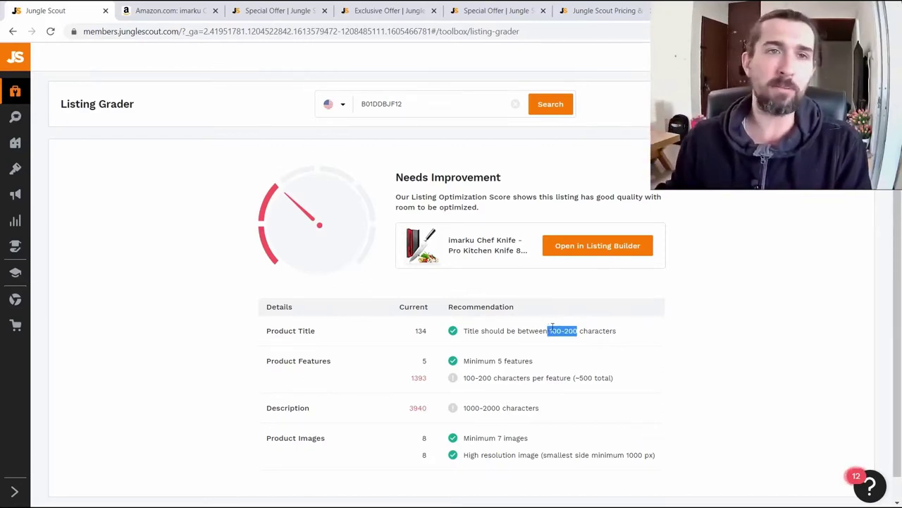
{"action": "left_click_drag", "start_coordinate": [550, 330], "coordinate": [578, 330]}
{"action": "left_click", "coordinate": [578, 337]}
{"action": "left_click", "coordinate": [186, 7]}
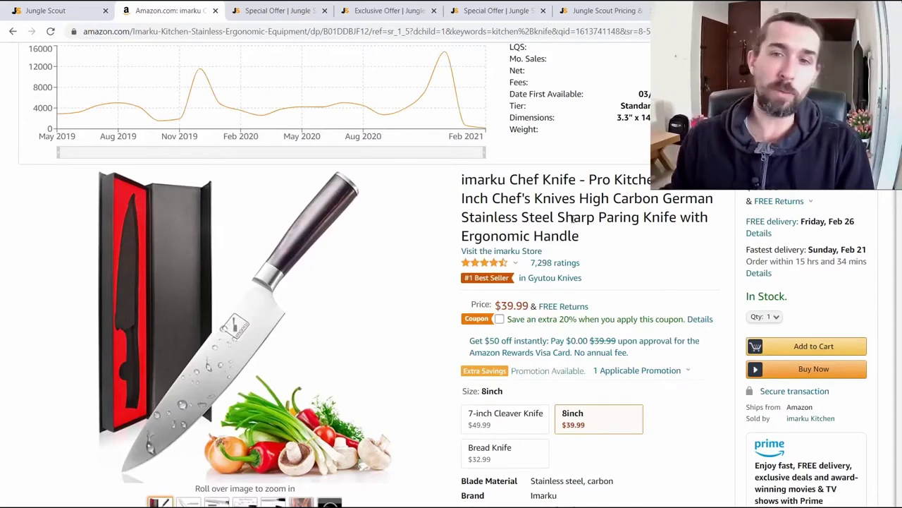
{"action": "key", "text": "ctrl+1"}
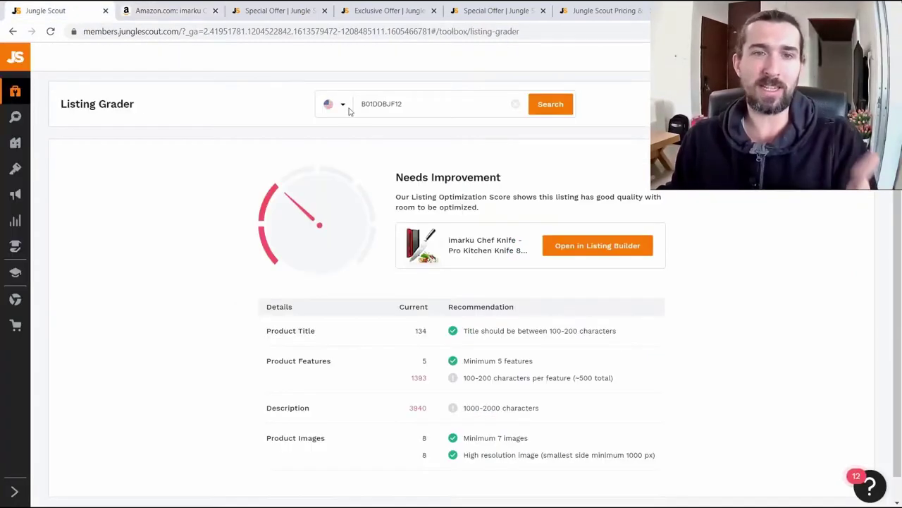
Examine the keywords in the knife's Amazon title, highlighting "Paring Knife with Ergonomic Handle" and the title as a whole.
{"action": "left_click", "coordinate": [194, 8]}
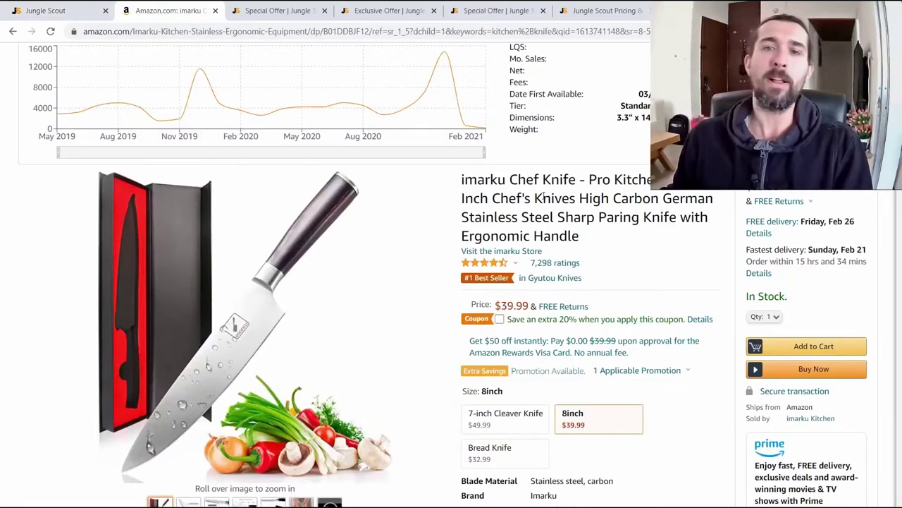
{"action": "left_click_drag", "start_coordinate": [590, 179], "coordinate": [663, 181]}
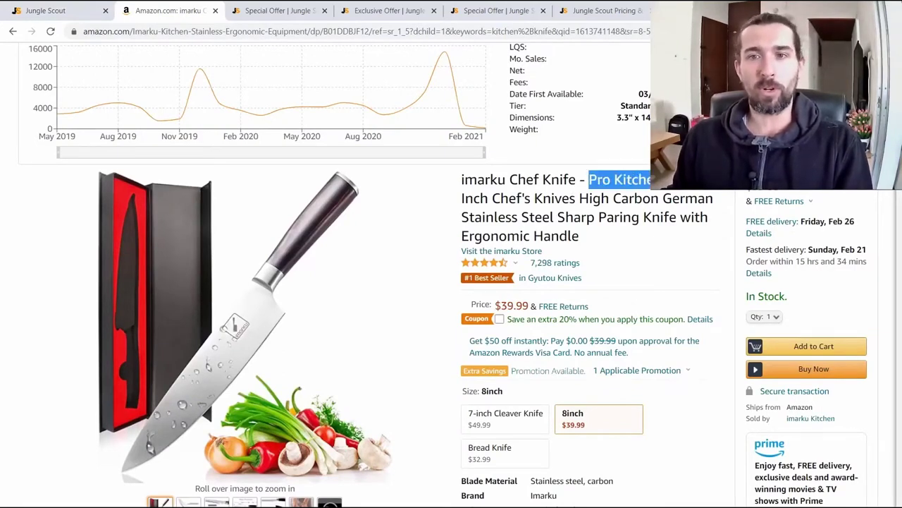
{"action": "left_click", "coordinate": [663, 180]}
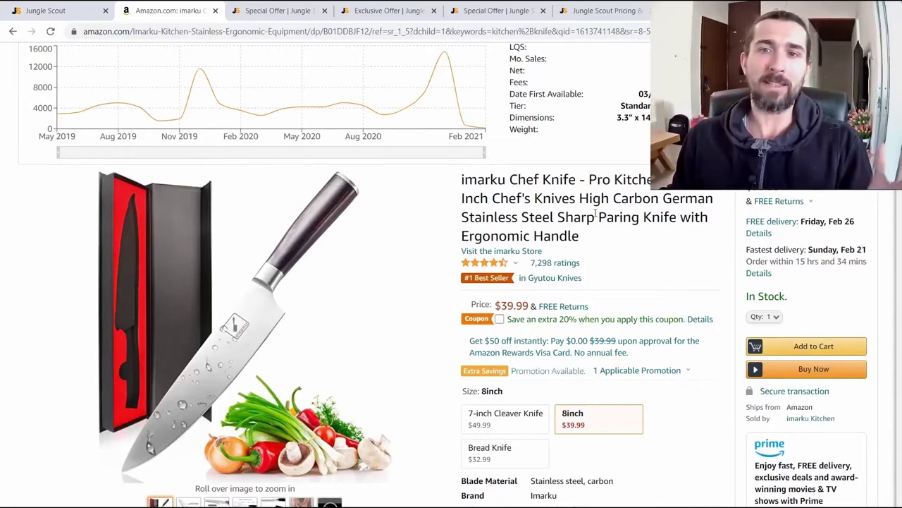
{"action": "left_click_drag", "start_coordinate": [578, 235], "coordinate": [599, 219]}
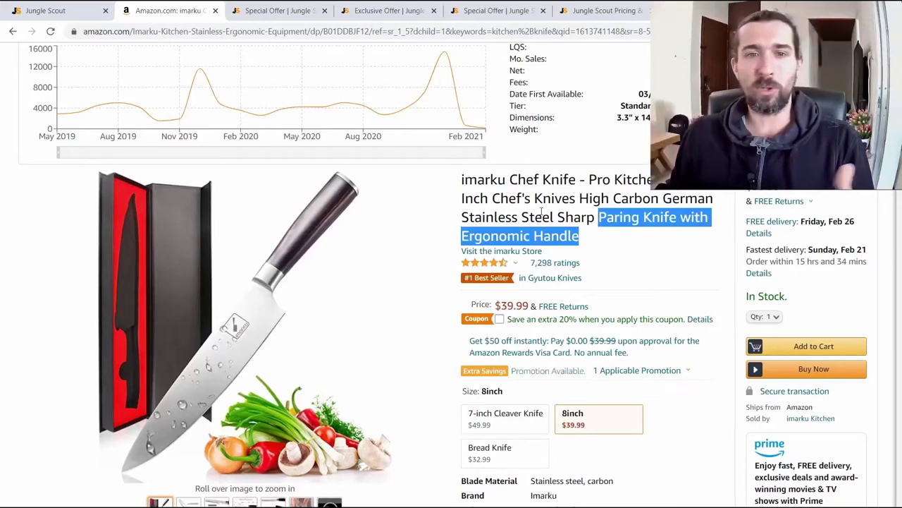
{"action": "left_click", "coordinate": [632, 249]}
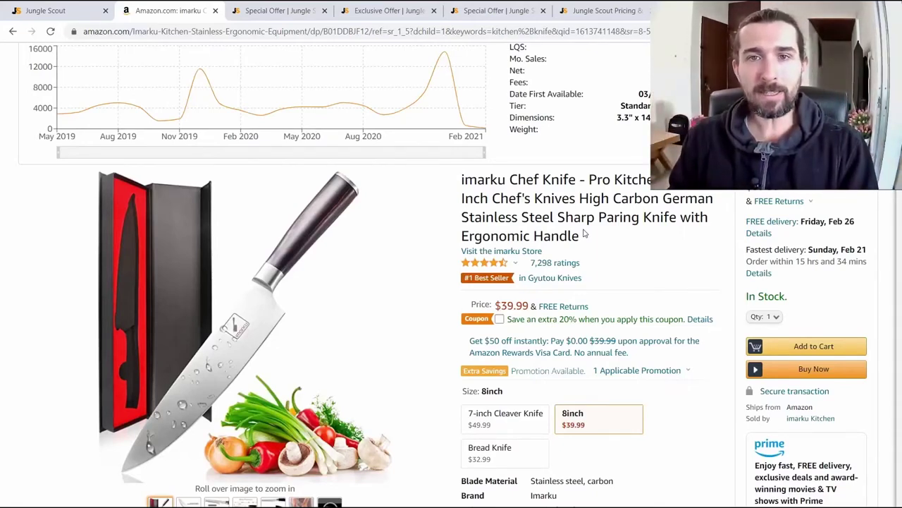
{"action": "left_click_drag", "start_coordinate": [585, 236], "coordinate": [462, 179]}
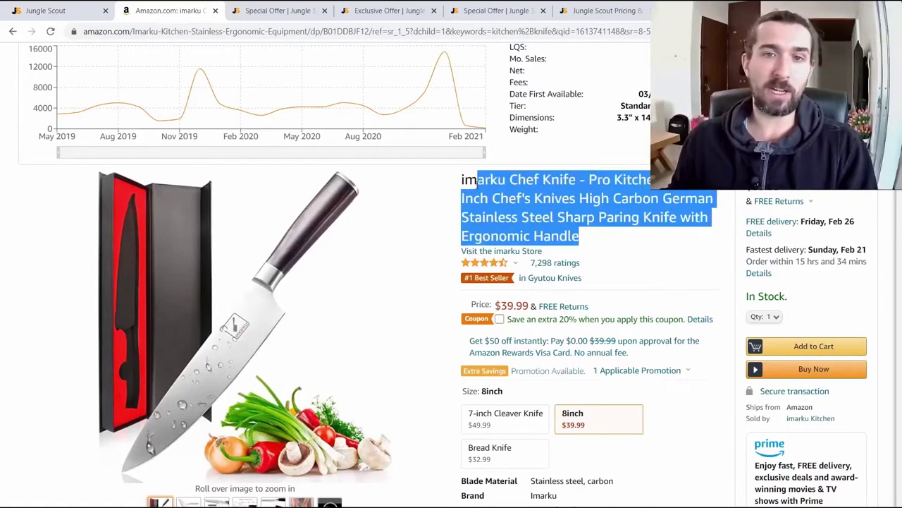
{"action": "left_click", "coordinate": [463, 181]}
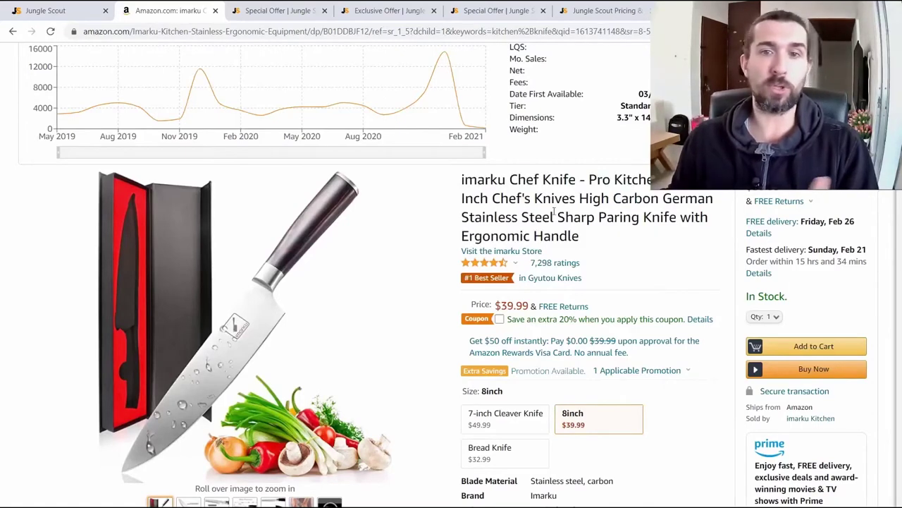
Return to the kitchen knife search results, examine how the product titles appear there, and reopen the imarku Chef Knife listing.
{"action": "scroll", "coordinate": [554, 211], "scroll_direction": "up", "scroll_amount": 3}
{"action": "key", "text": "alt+Left"}
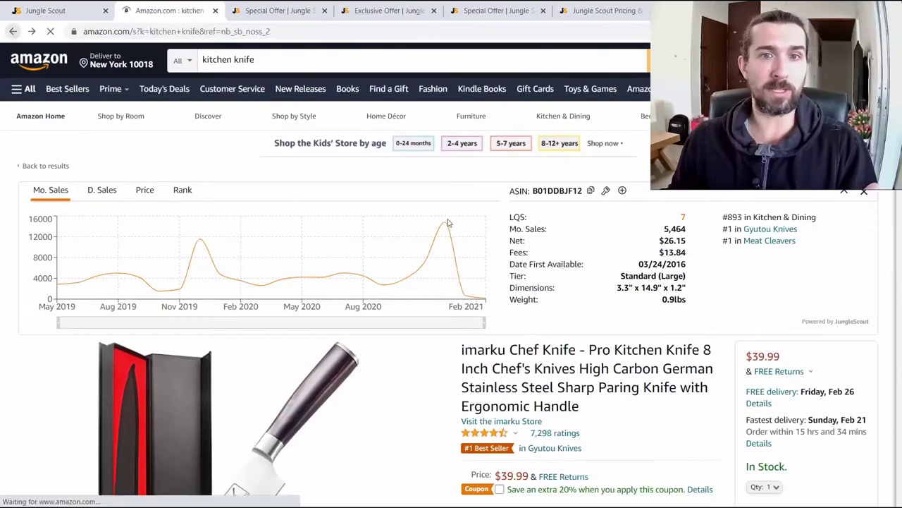
{"action": "scroll", "coordinate": [439, 157], "scroll_direction": "up", "scroll_amount": 3}
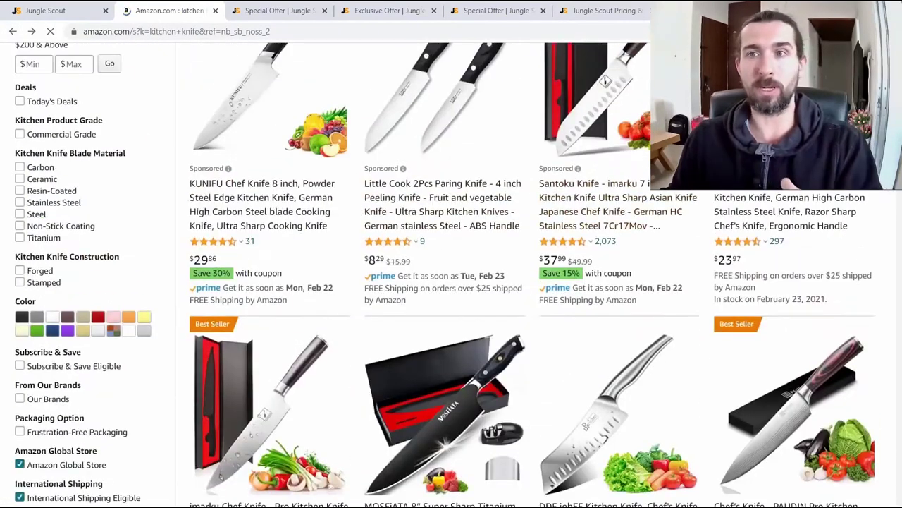
{"action": "scroll", "coordinate": [590, 176], "scroll_direction": "down", "scroll_amount": 5}
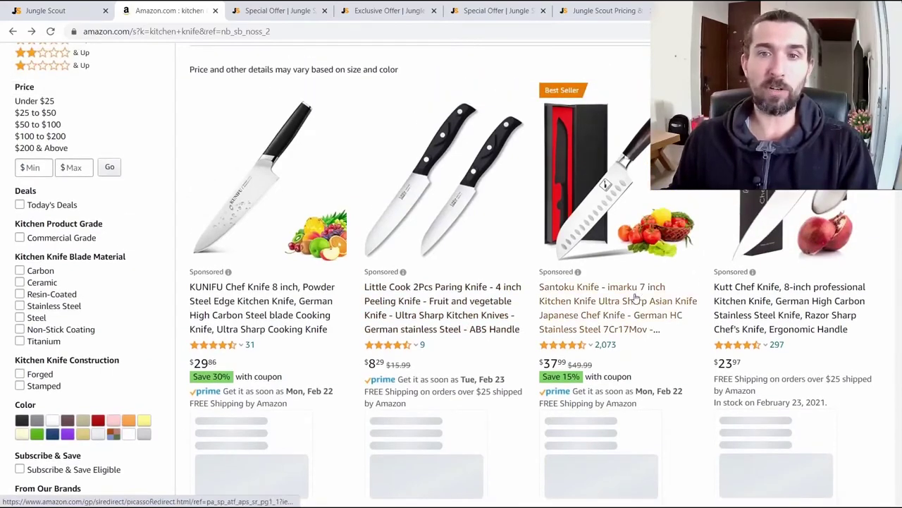
{"action": "scroll", "coordinate": [634, 299], "scroll_direction": "down", "scroll_amount": 5}
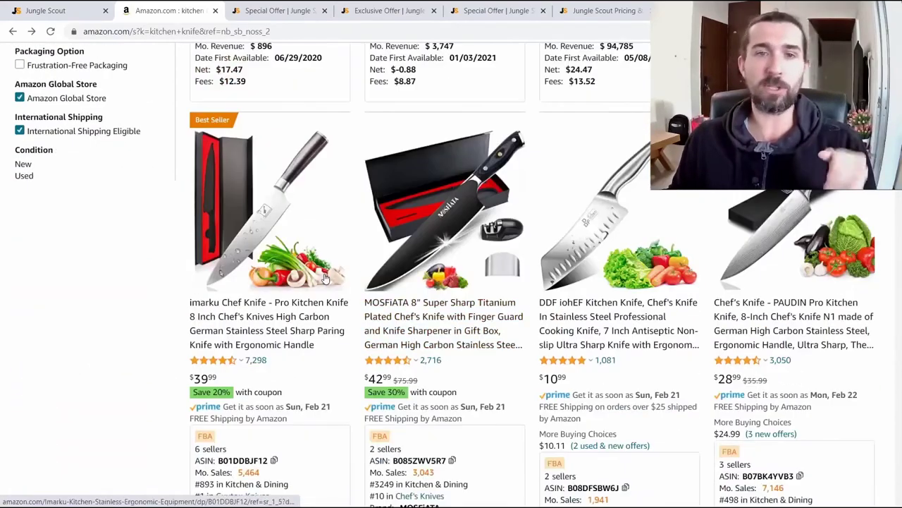
{"action": "scroll", "coordinate": [325, 278], "scroll_direction": "down", "scroll_amount": 1}
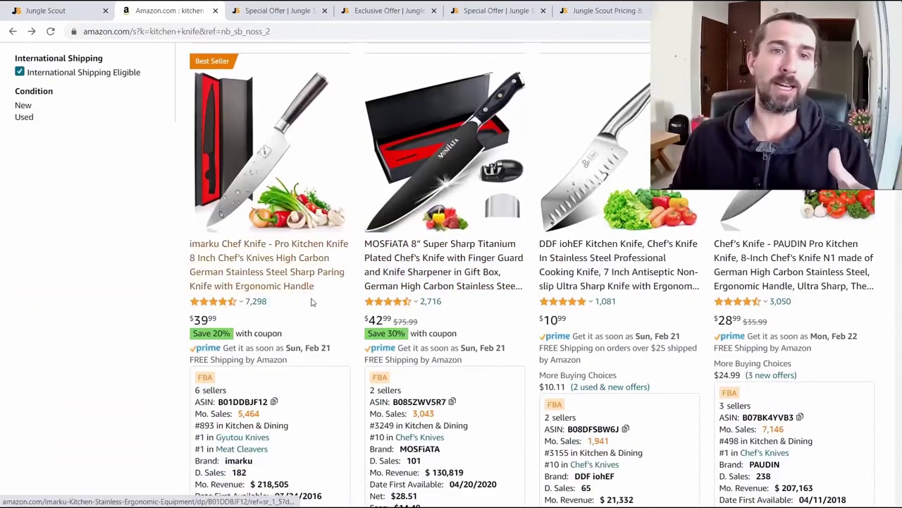
{"action": "scroll", "coordinate": [313, 302], "scroll_direction": "up", "scroll_amount": 1}
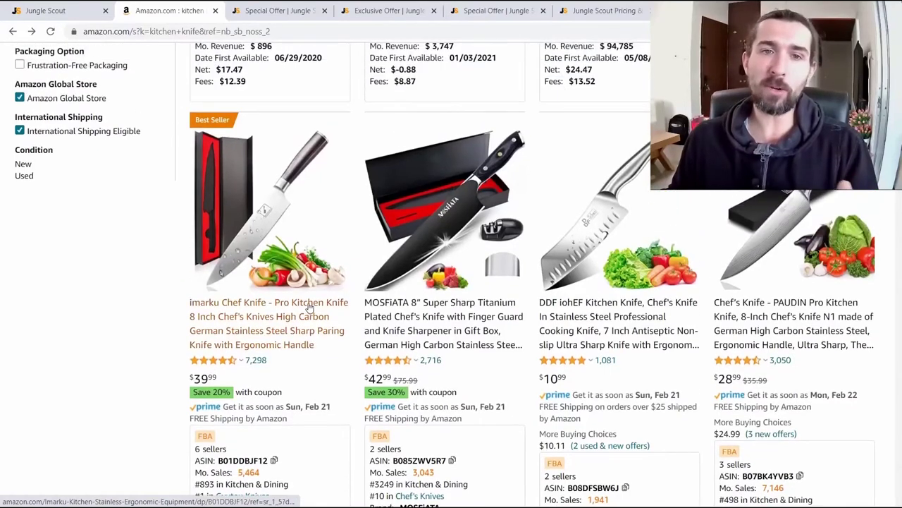
{"action": "left_click", "coordinate": [284, 338]}
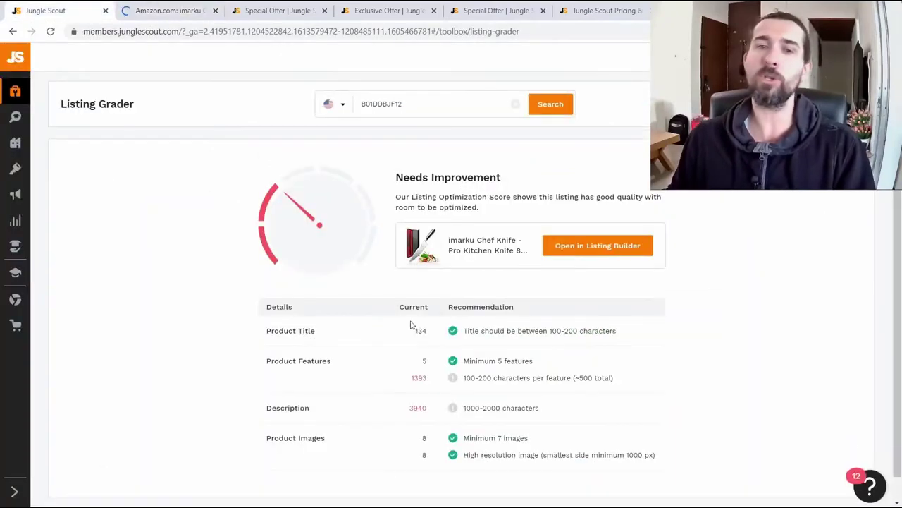
Review the Listing Grader recommendations and highlight the full product title on the knife's Amazon page.
{"action": "scroll", "coordinate": [515, 329], "scroll_direction": "down", "scroll_amount": 1}
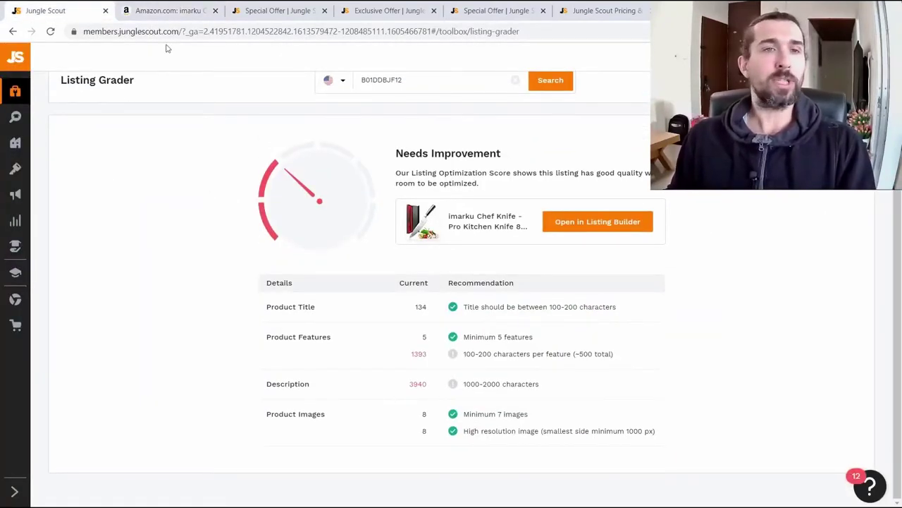
{"action": "left_click", "coordinate": [166, 10]}
{"action": "scroll", "coordinate": [576, 275], "scroll_direction": "down", "scroll_amount": 6}
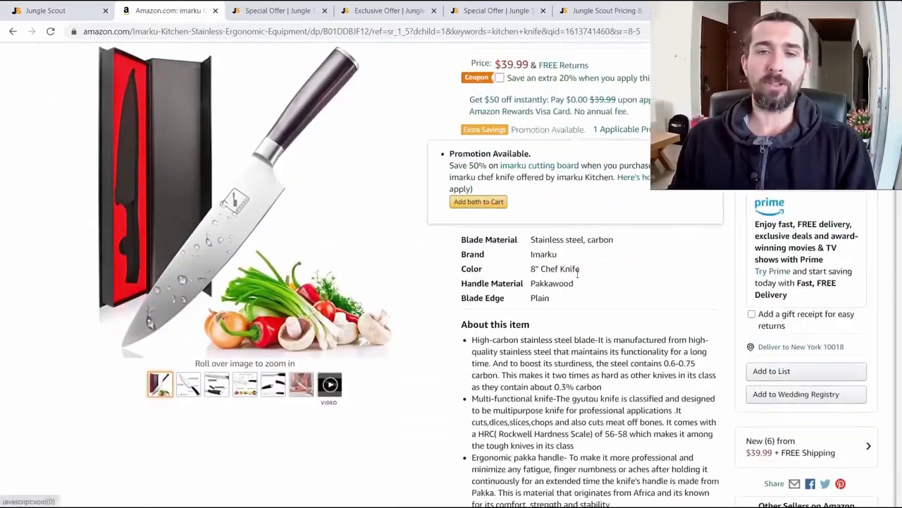
{"action": "scroll", "coordinate": [577, 275], "scroll_direction": "down", "scroll_amount": 2}
{"action": "scroll", "coordinate": [600, 204], "scroll_direction": "up", "scroll_amount": 5}
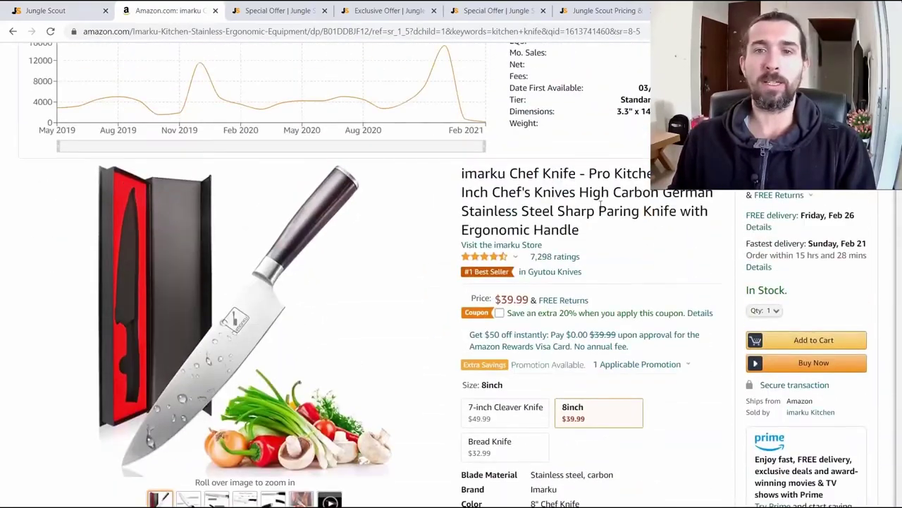
{"action": "left_click_drag", "start_coordinate": [584, 234], "coordinate": [463, 180]}
Examine the "About this item" section of the Amazon listing by highlighting its heading and all its bullet points.
{"action": "scroll", "coordinate": [463, 180], "scroll_direction": "down", "scroll_amount": 3}
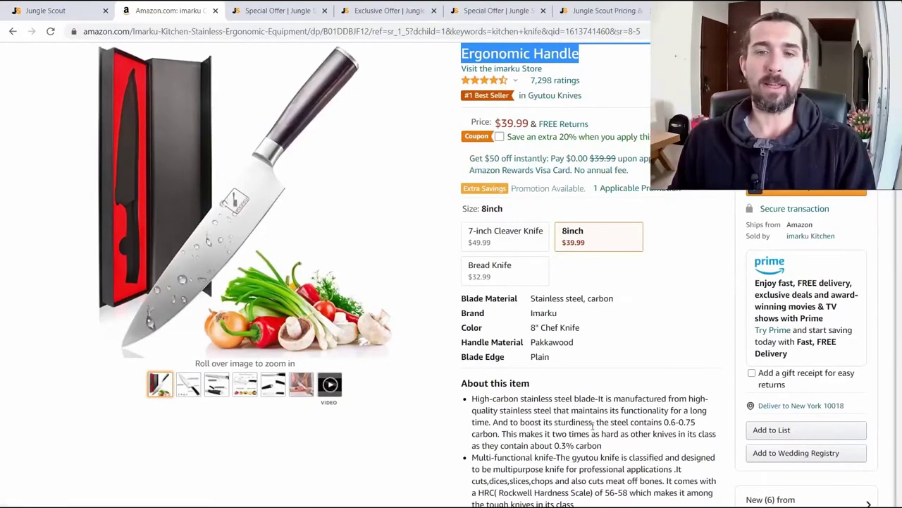
{"action": "scroll", "coordinate": [593, 426], "scroll_direction": "down", "scroll_amount": 3}
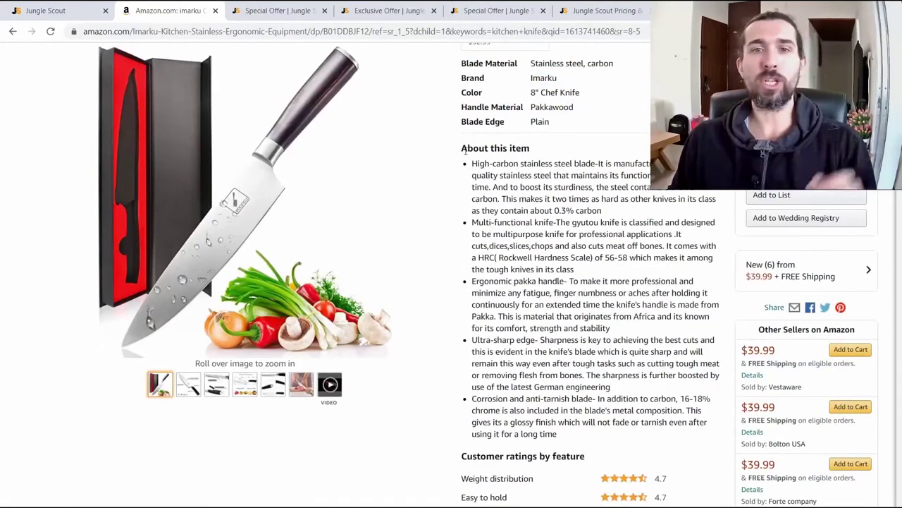
{"action": "left_click_drag", "start_coordinate": [465, 149], "coordinate": [538, 162]}
{"action": "left_click", "coordinate": [574, 224]}
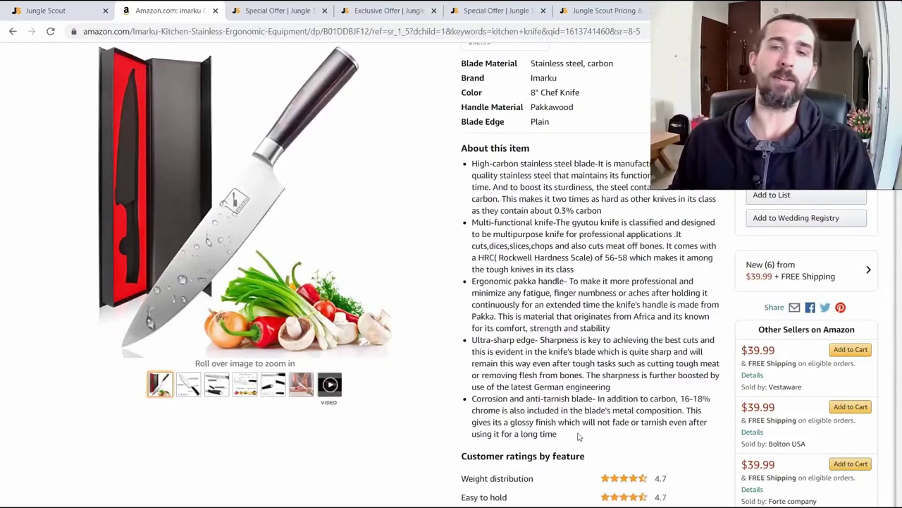
{"action": "left_click_drag", "start_coordinate": [581, 436], "coordinate": [472, 162]}
Check the Listing Grader's minimum features recommendation against the bullet points on the knife's Amazon page.
{"action": "left_click", "coordinate": [114, 11]}
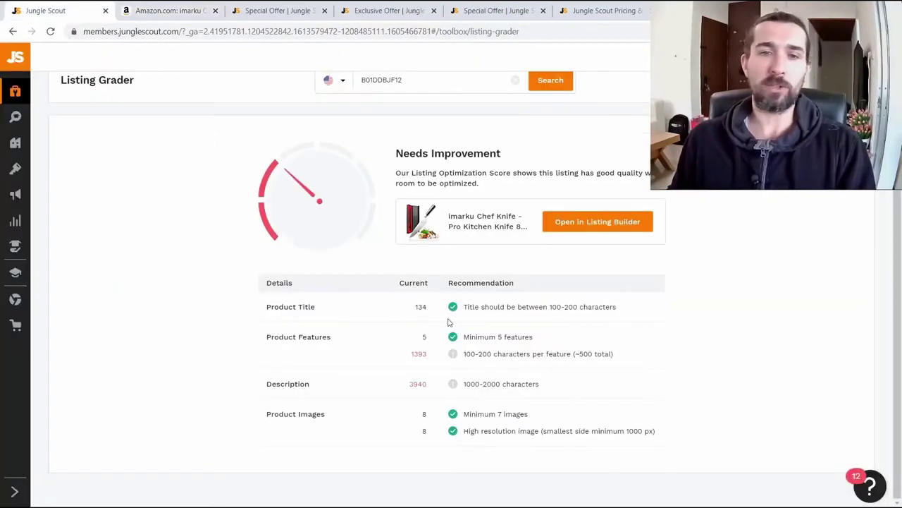
{"action": "left_click_drag", "start_coordinate": [417, 343], "coordinate": [543, 336]}
{"action": "left_click", "coordinate": [544, 338]}
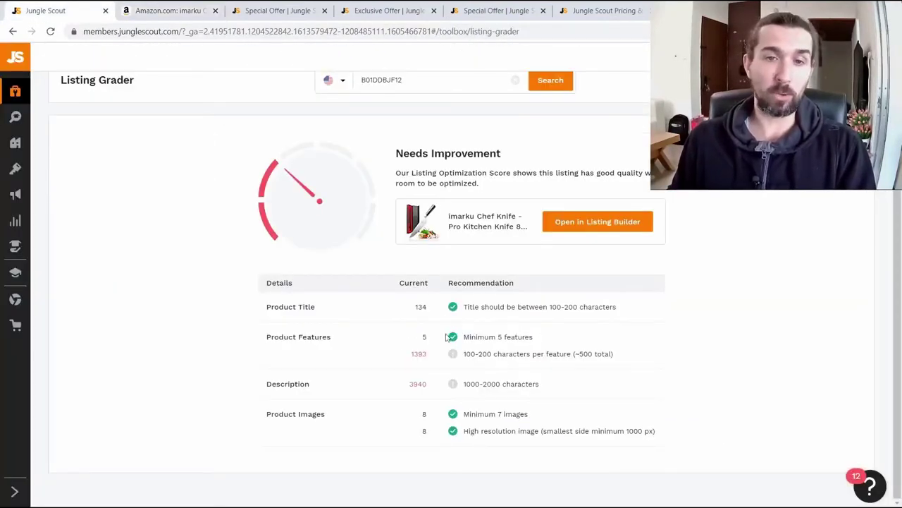
{"action": "left_click", "coordinate": [178, 20]}
{"action": "left_click", "coordinate": [595, 303]}
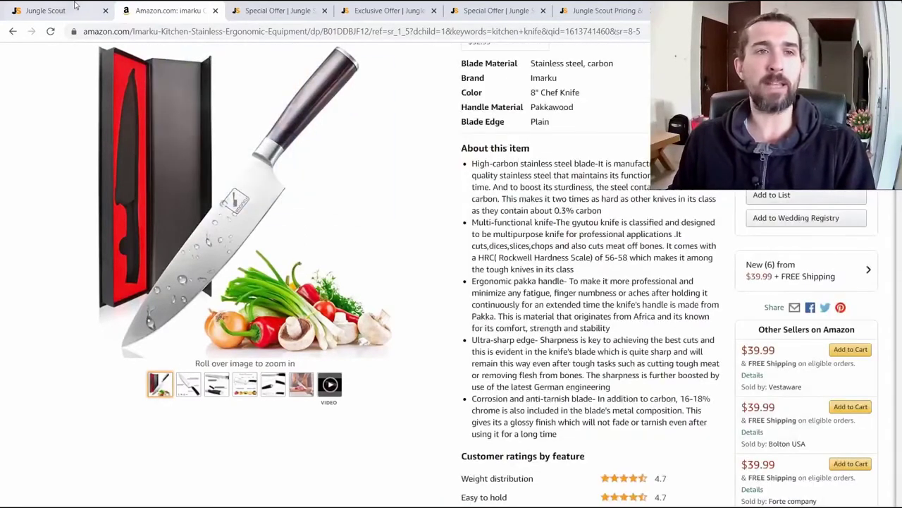
Highlight the recommended characters per feature and the suggested total in the Listing Grader's Product Features row.
{"action": "left_click", "coordinate": [75, 7]}
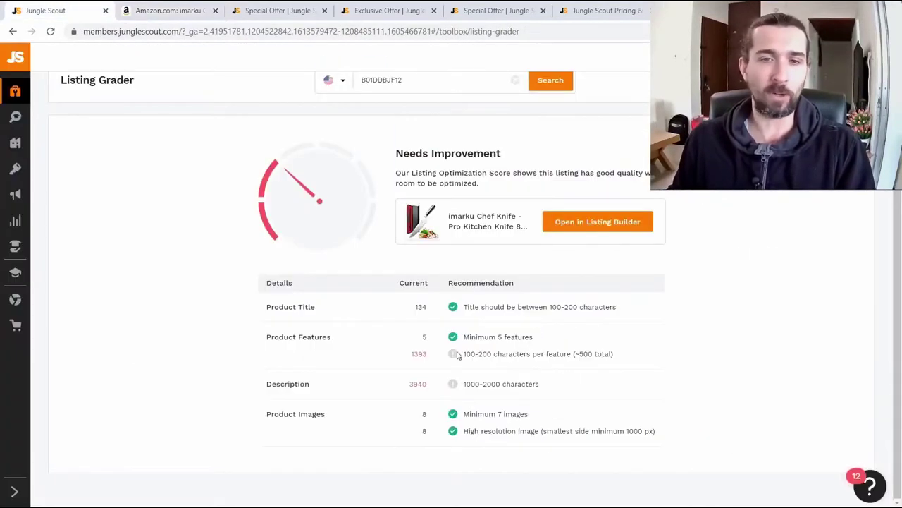
{"action": "left_click_drag", "start_coordinate": [464, 355], "coordinate": [491, 357]}
{"action": "left_click", "coordinate": [533, 357]}
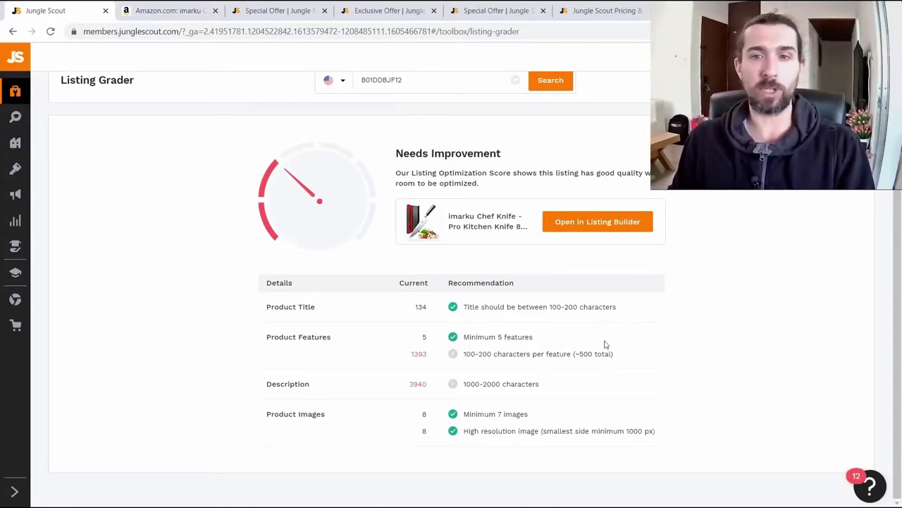
{"action": "double_click", "coordinate": [583, 353]}
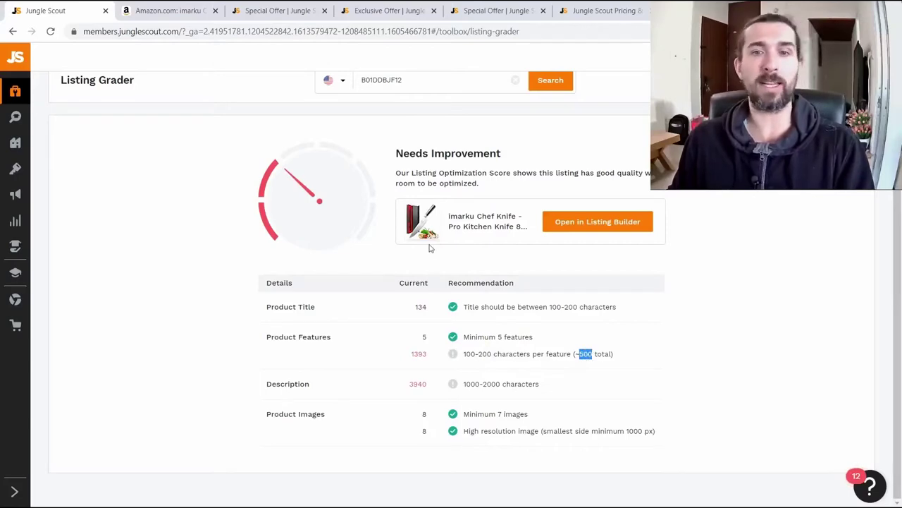
Examine the length and keywords of the Amazon listing's bullet points, highlighting all of them and the phrase "quality stainless steel".
{"action": "left_click", "coordinate": [158, 10]}
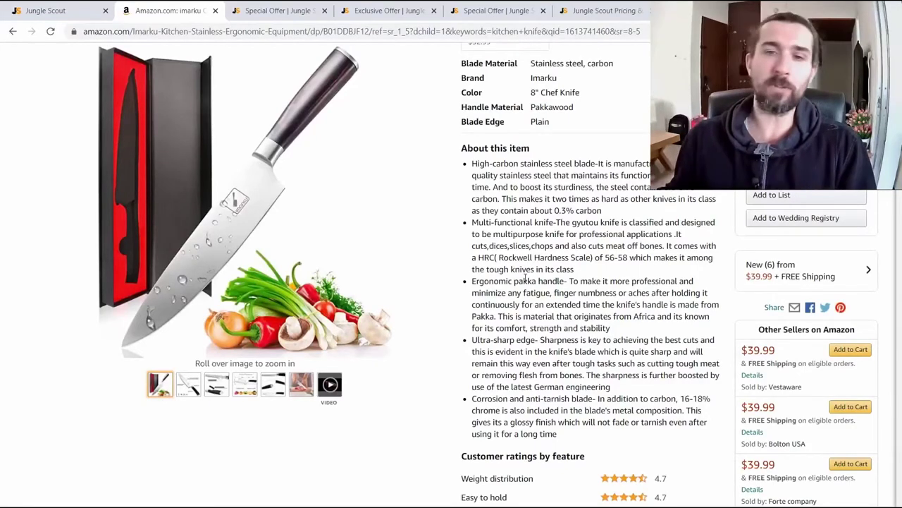
{"action": "left_click_drag", "start_coordinate": [572, 433], "coordinate": [473, 162]}
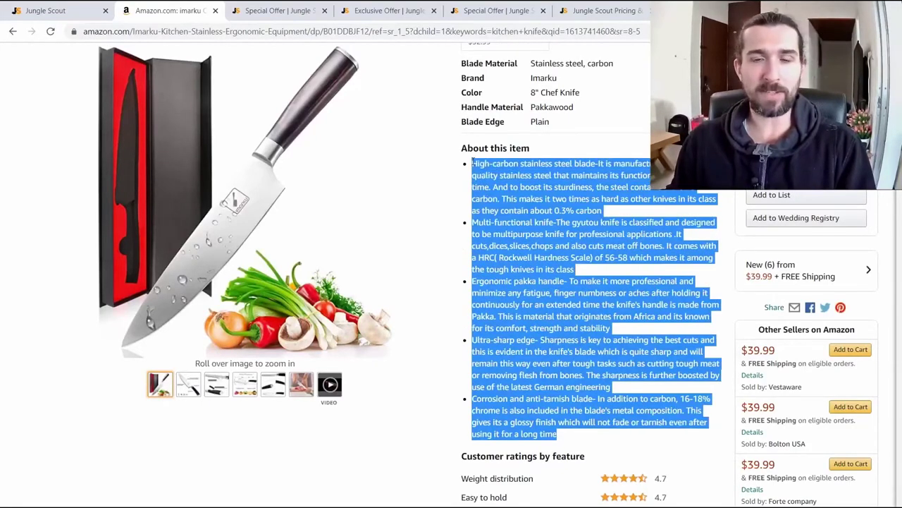
{"action": "left_click", "coordinate": [501, 176]}
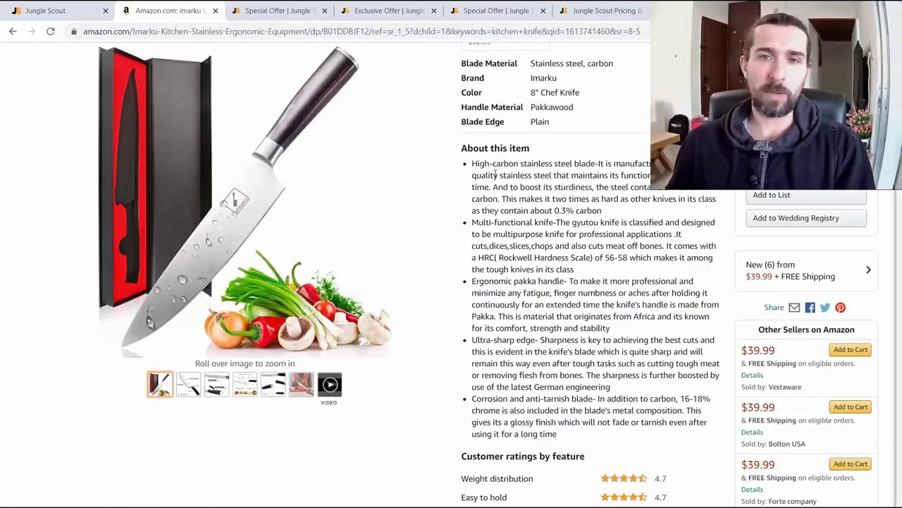
{"action": "left_click_drag", "start_coordinate": [472, 175], "coordinate": [554, 178]}
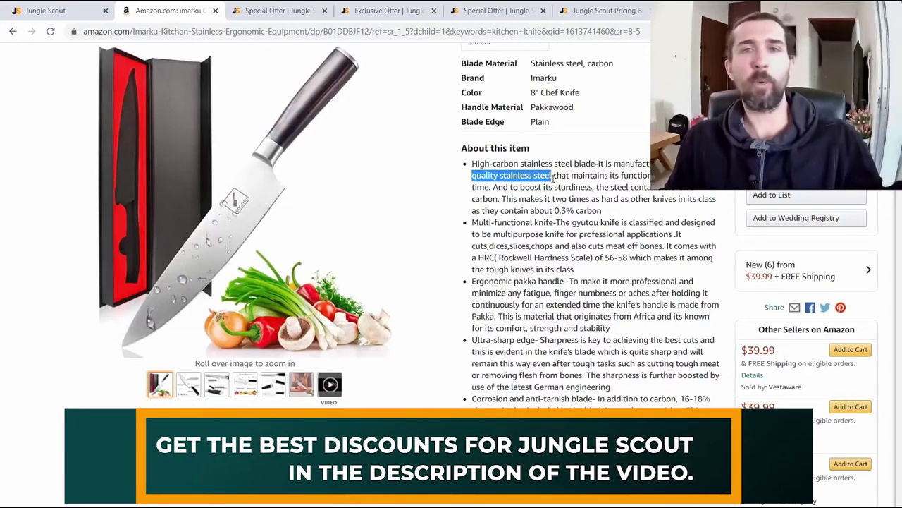
{"action": "left_click", "coordinate": [399, 212]}
{"action": "scroll", "coordinate": [400, 212], "scroll_direction": "up", "scroll_amount": 1}
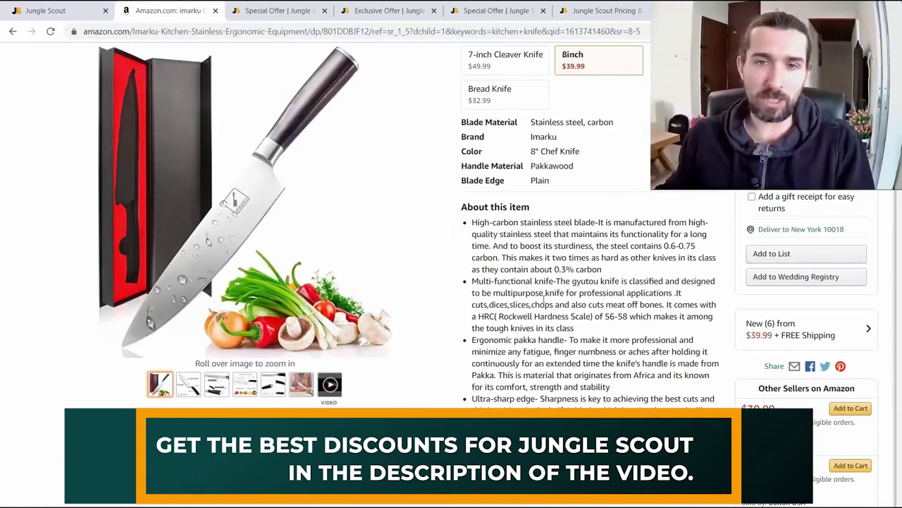
{"action": "mouse_move", "coordinate": [271, 271]}
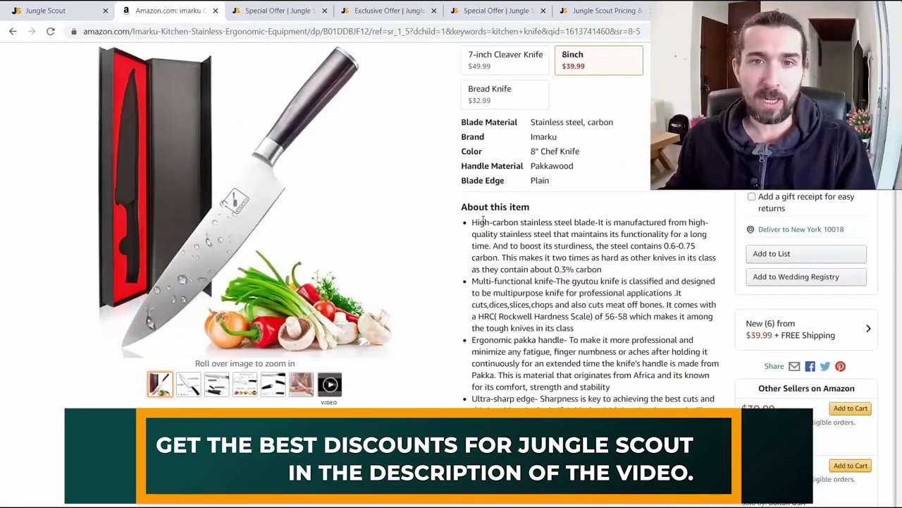
Examine the keywords in the Amazon listing's "High-carbon stainless steel blade" bullet point, highlighting phrases such as "stainless steel".
{"action": "left_click_drag", "start_coordinate": [481, 221], "coordinate": [548, 235]}
{"action": "left_click", "coordinate": [518, 237]}
{"action": "left_click", "coordinate": [558, 242]}
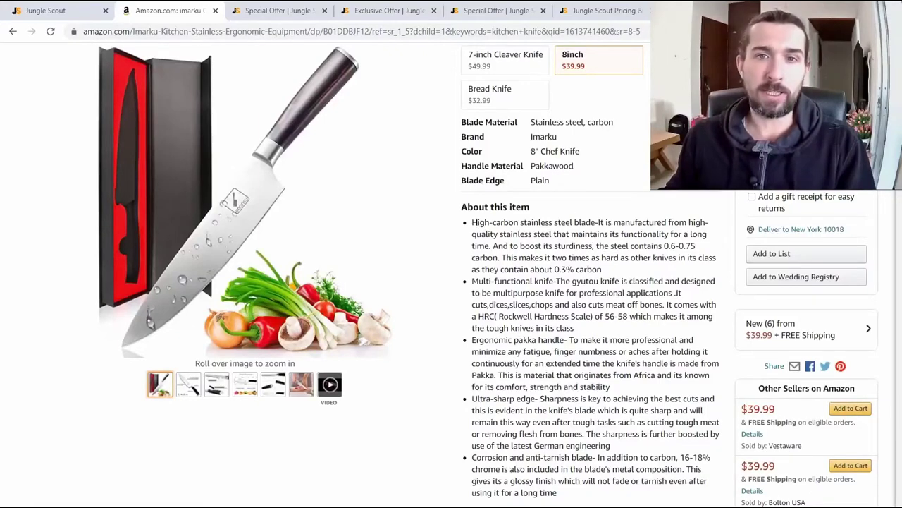
{"action": "left_click_drag", "start_coordinate": [476, 222], "coordinate": [557, 235]}
{"action": "left_click", "coordinate": [534, 233]}
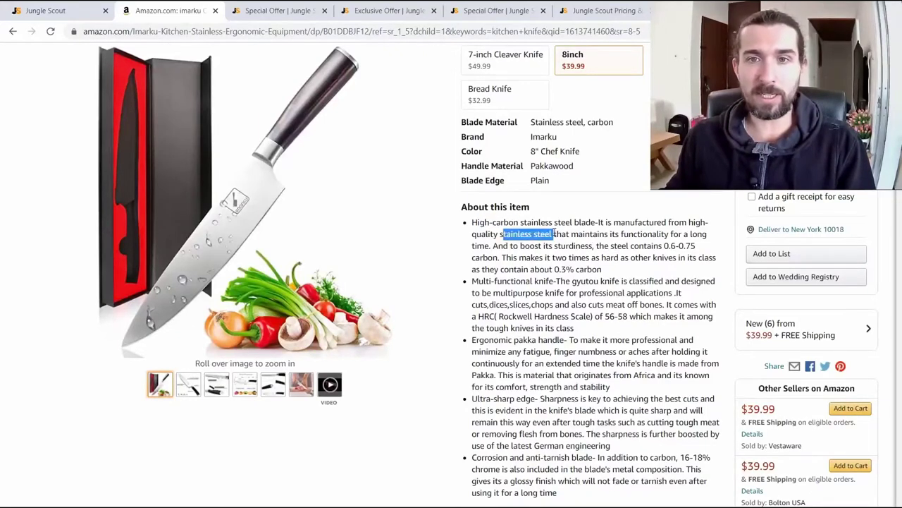
{"action": "left_click_drag", "start_coordinate": [634, 223], "coordinate": [684, 223]}
{"action": "left_click", "coordinate": [644, 223]}
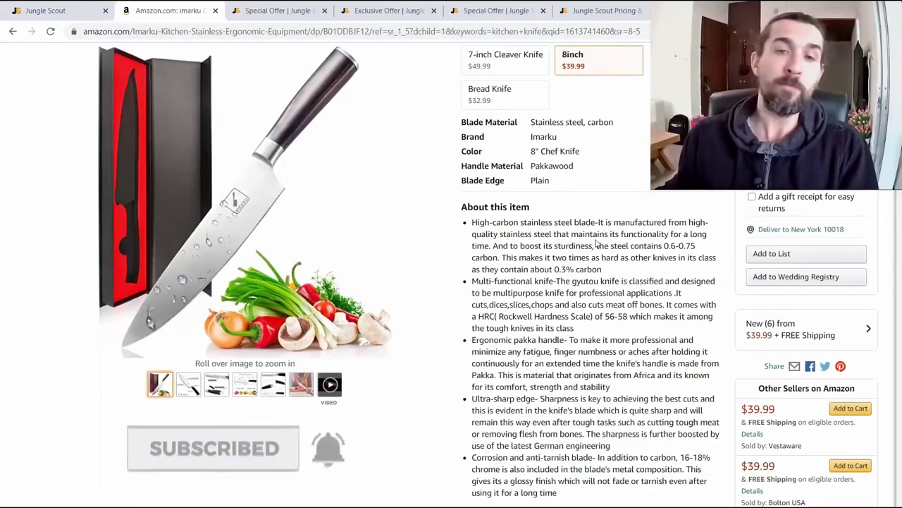
Look over the remaining bullet points and highlight the opening phrase "Ergonomic pakka handle".
{"action": "left_click_drag", "start_coordinate": [597, 410], "coordinate": [502, 280]}
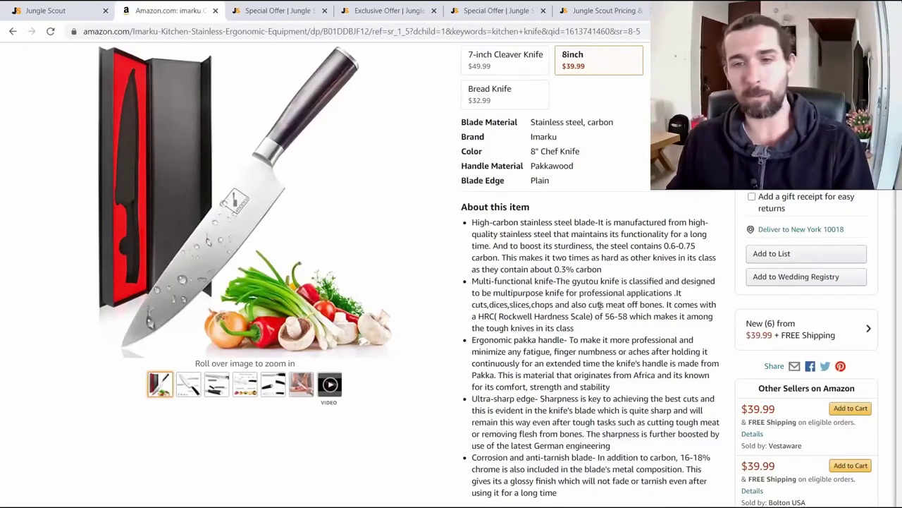
{"action": "scroll", "coordinate": [600, 305], "scroll_direction": "down", "scroll_amount": 1}
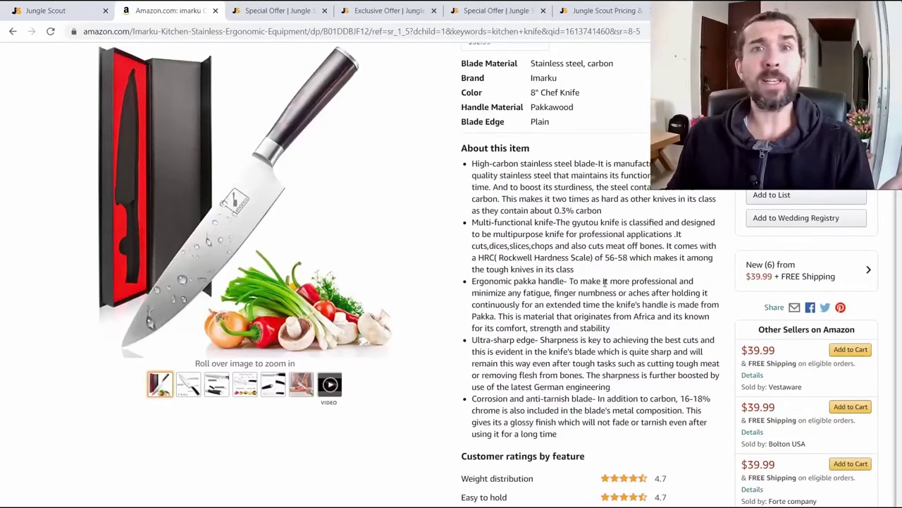
{"action": "double_click", "coordinate": [583, 304]}
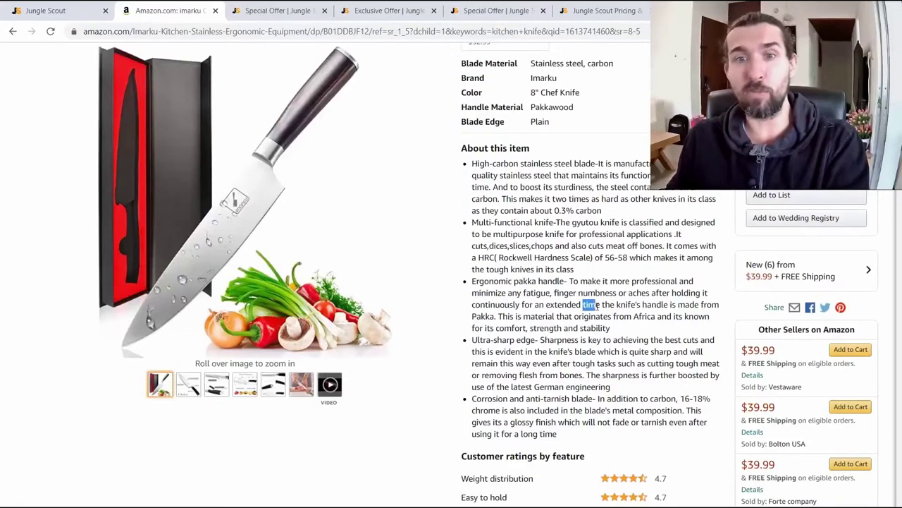
{"action": "left_click", "coordinate": [584, 304]}
{"action": "left_click_drag", "start_coordinate": [472, 284], "coordinate": [562, 282]}
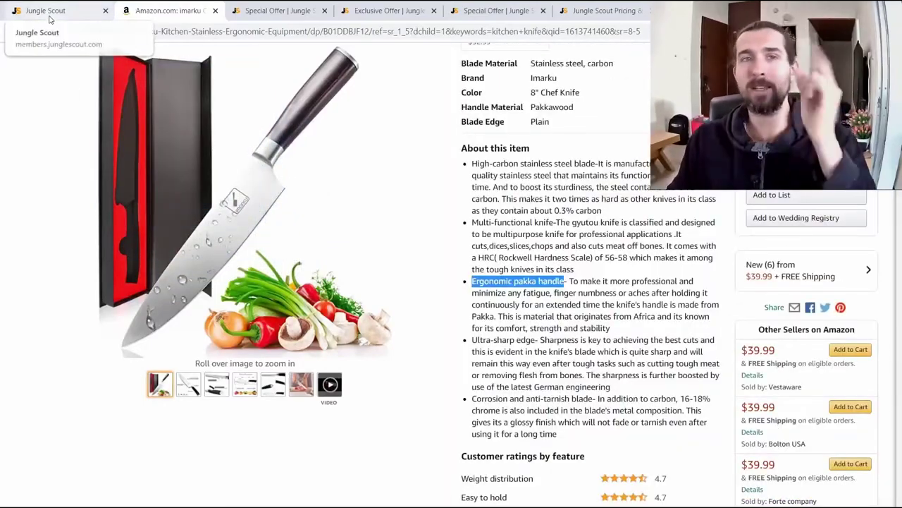
Switch to Jungle Scout's Listing Grader and examine the current character count for Product Features and its explanatory tooltip.
{"action": "left_click", "coordinate": [49, 18]}
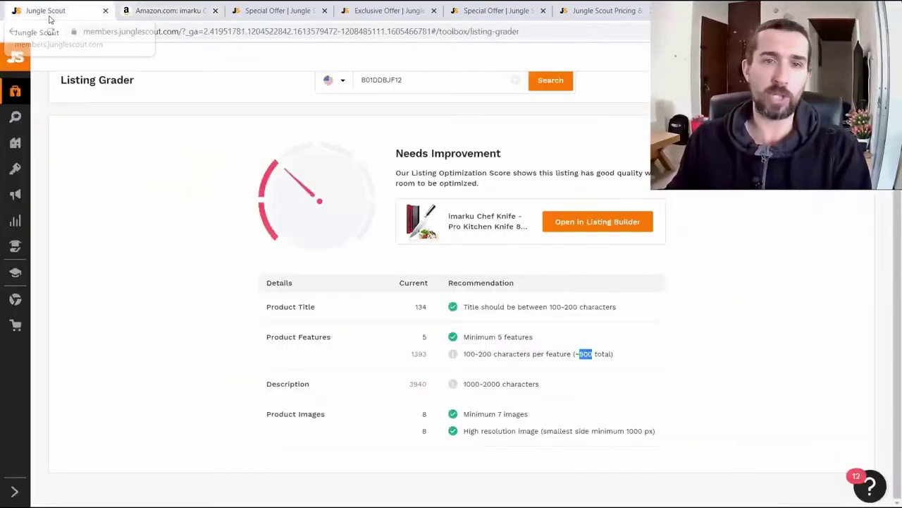
{"action": "left_click", "coordinate": [418, 354]}
{"action": "double_click", "coordinate": [419, 355]}
{"action": "left_click", "coordinate": [484, 352]}
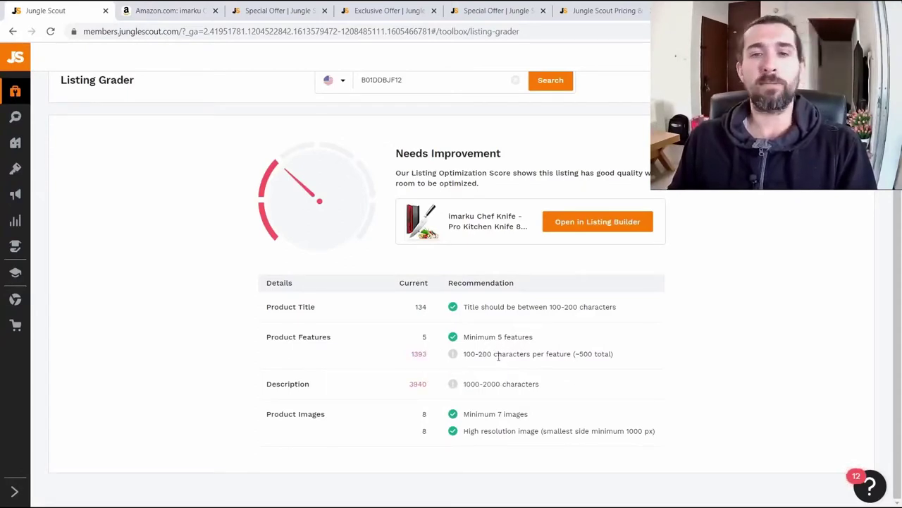
{"action": "mouse_move", "coordinate": [422, 353]}
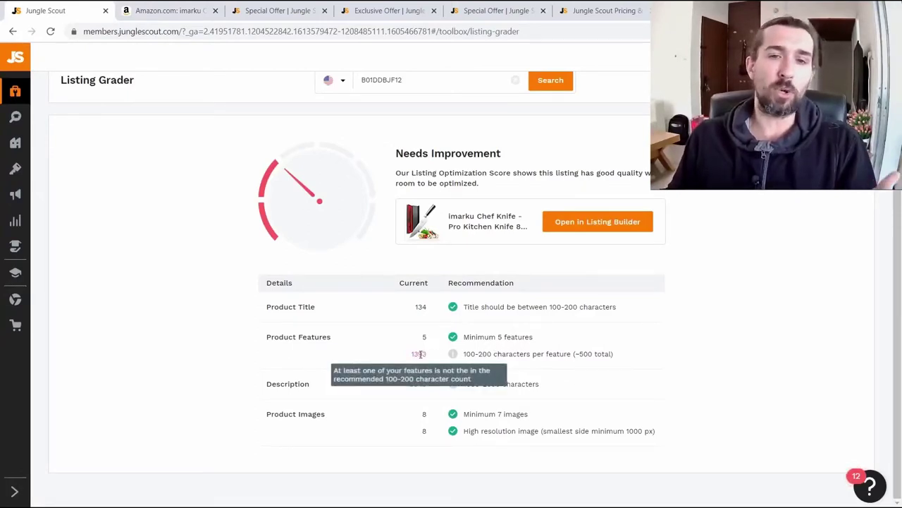
{"action": "double_click", "coordinate": [419, 354]}
Compare the Listing Grader's characters-per-feature recommendation with the length of the bullet points on the knife's Amazon page.
{"action": "left_click", "coordinate": [141, 10]}
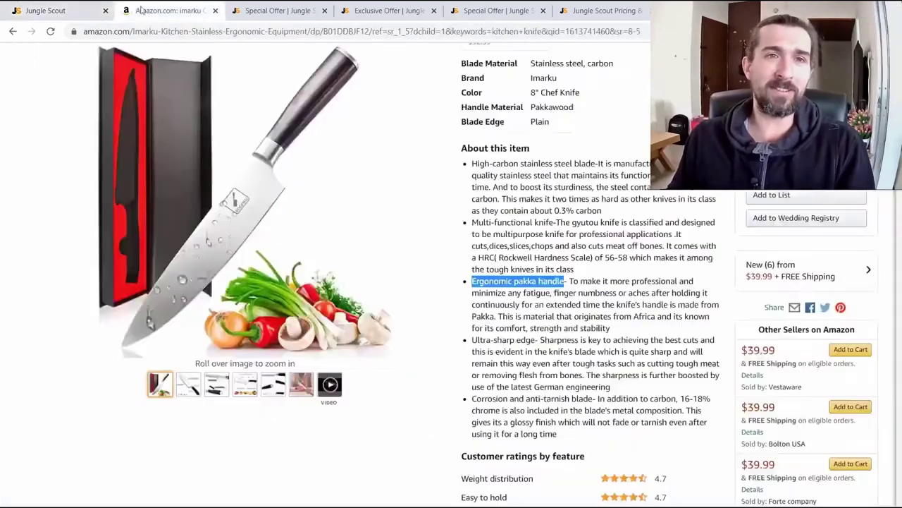
{"action": "key", "text": "ctrl+shift+Tab"}
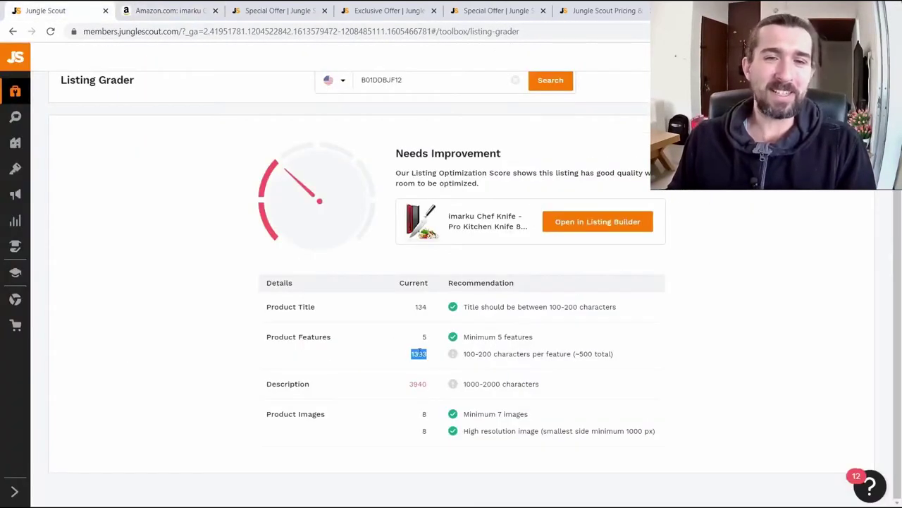
{"action": "left_click", "coordinate": [418, 354]}
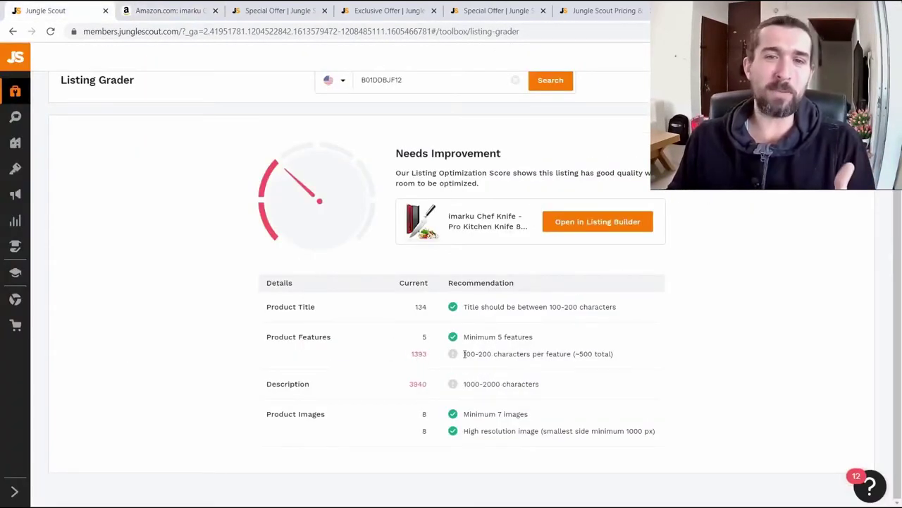
{"action": "key", "text": "ctrl+Tab"}
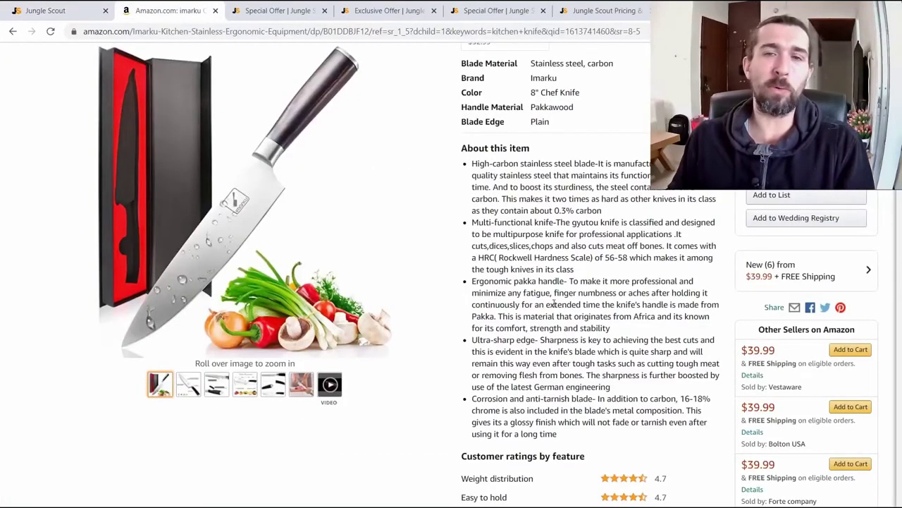
{"action": "key", "text": "ctrl+shift+Tab"}
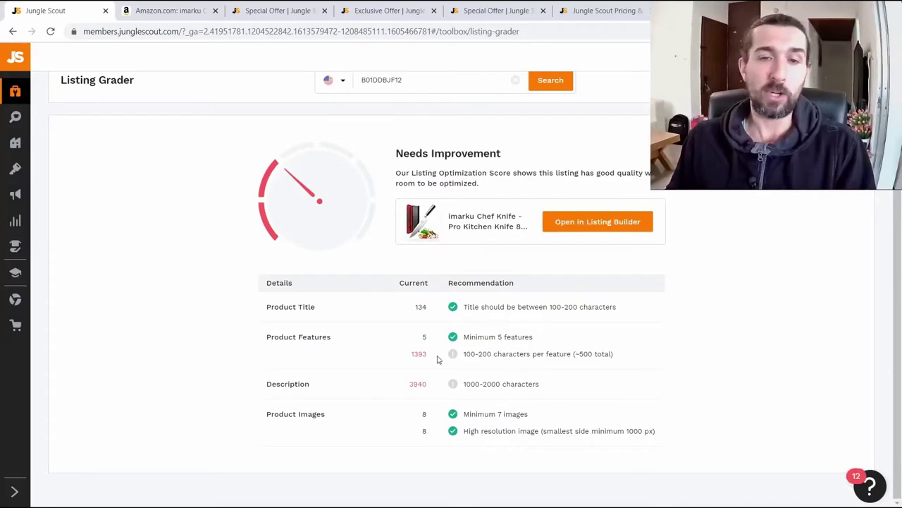
{"action": "key", "text": "ctrl+Tab"}
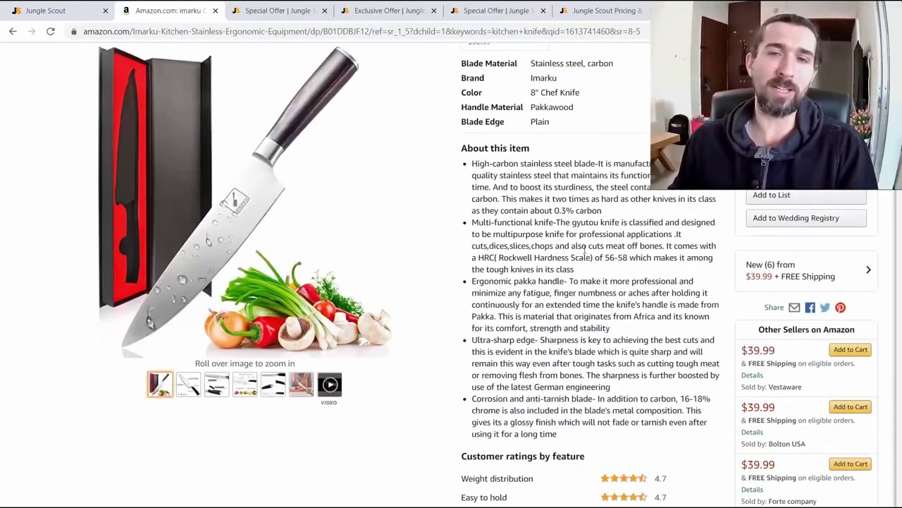
Preview the knife's product images and video in the Amazon listing's gallery.
{"action": "scroll", "coordinate": [585, 249], "scroll_direction": "up", "scroll_amount": 1}
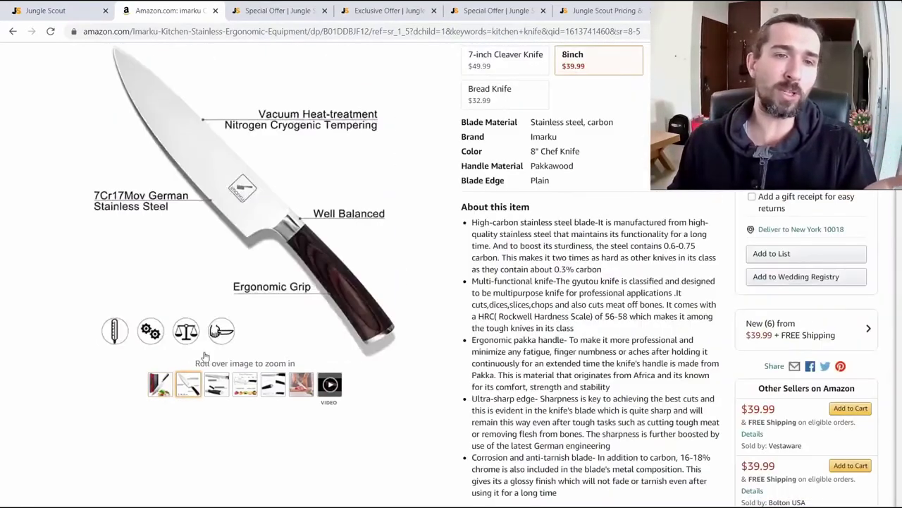
{"action": "mouse_move", "coordinate": [266, 396]}
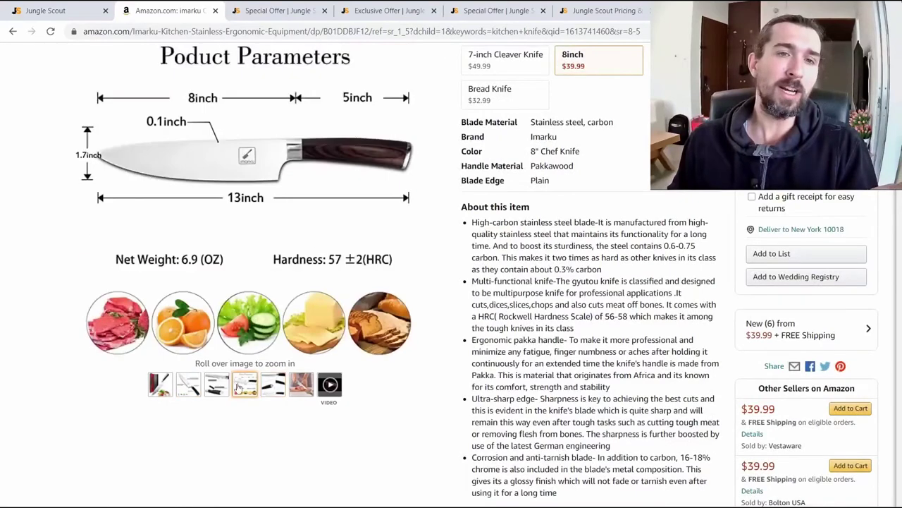
{"action": "scroll", "coordinate": [268, 397], "scroll_direction": "up", "scroll_amount": 1}
{"action": "mouse_move", "coordinate": [297, 398]}
{"action": "mouse_move", "coordinate": [329, 385]}
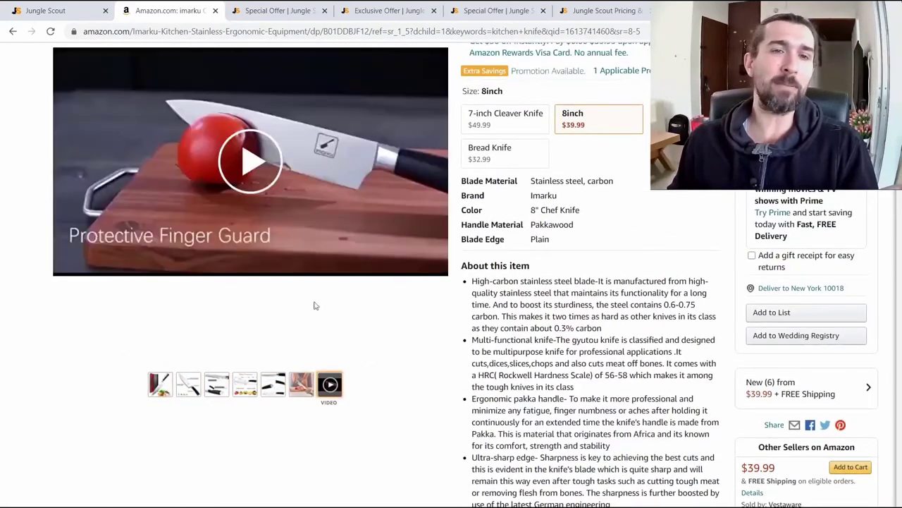
Examine the length of the "High-carbon stainless steel blade" bullet point by highlighting its full text.
{"action": "mouse_move", "coordinate": [602, 328]}
{"action": "left_mouse_down"}
{"action": "mouse_move", "coordinate": [470, 288]}
{"action": "mouse_move", "coordinate": [594, 305]}
{"action": "mouse_move", "coordinate": [611, 317]}
{"action": "left_mouse_up"}
{"action": "left_click", "coordinate": [611, 319]}
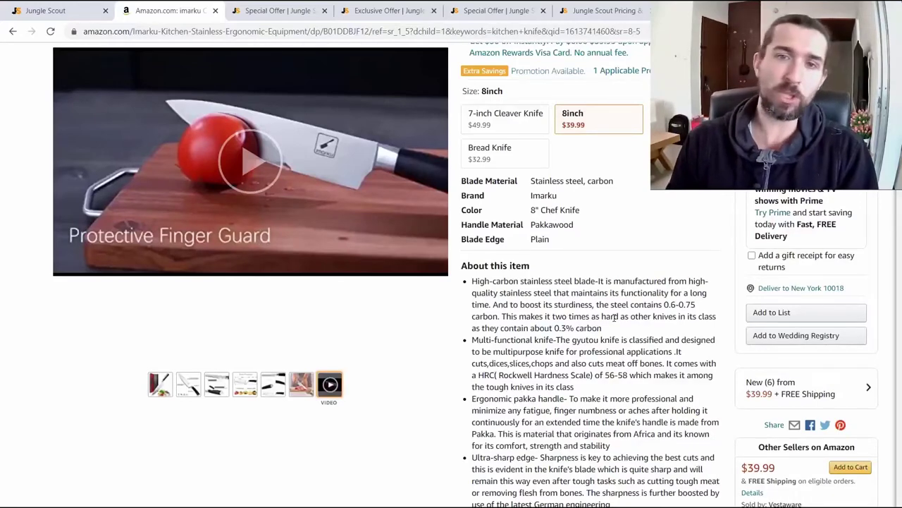
{"action": "mouse_move", "coordinate": [471, 280]}
{"action": "left_mouse_down"}
{"action": "mouse_move", "coordinate": [597, 306]}
{"action": "mouse_move", "coordinate": [625, 333]}
{"action": "mouse_move", "coordinate": [581, 326]}
{"action": "mouse_move", "coordinate": [620, 342]}
{"action": "mouse_move", "coordinate": [473, 289]}
{"action": "left_mouse_up"}
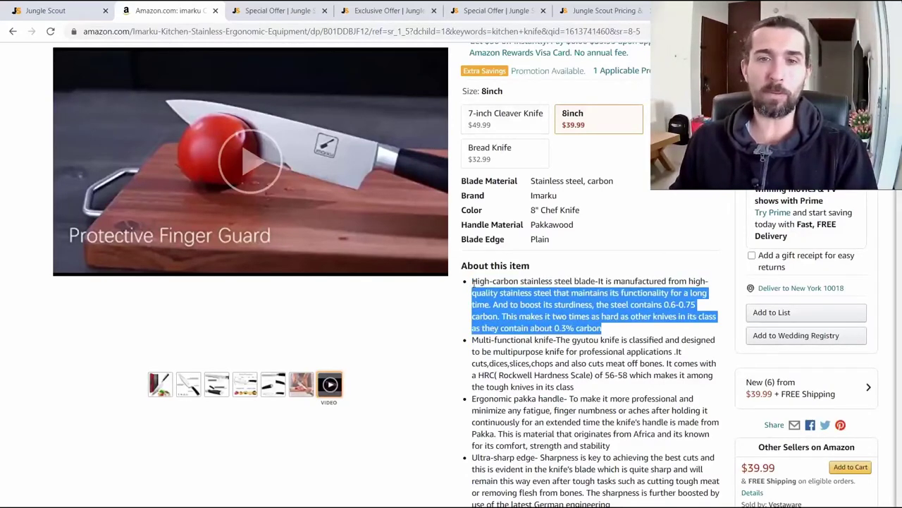
{"action": "left_click", "coordinate": [473, 285]}
{"action": "scroll", "coordinate": [496, 277], "scroll_direction": "down", "scroll_amount": 1}
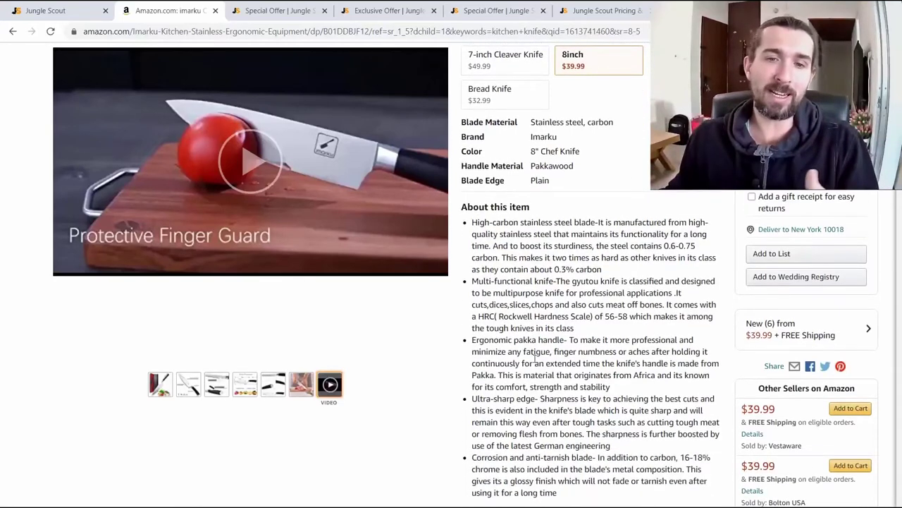
{"action": "left_click_drag", "start_coordinate": [601, 270], "coordinate": [473, 222]}
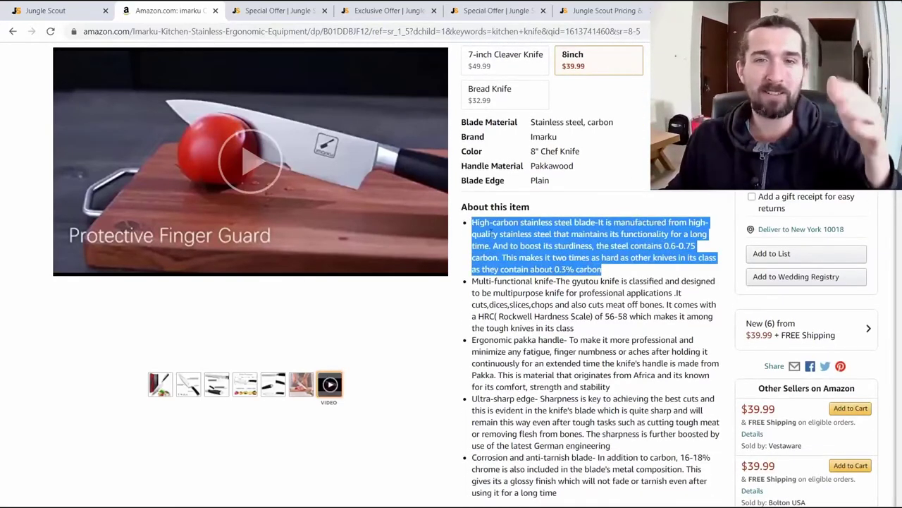
{"action": "left_click", "coordinate": [532, 282]}
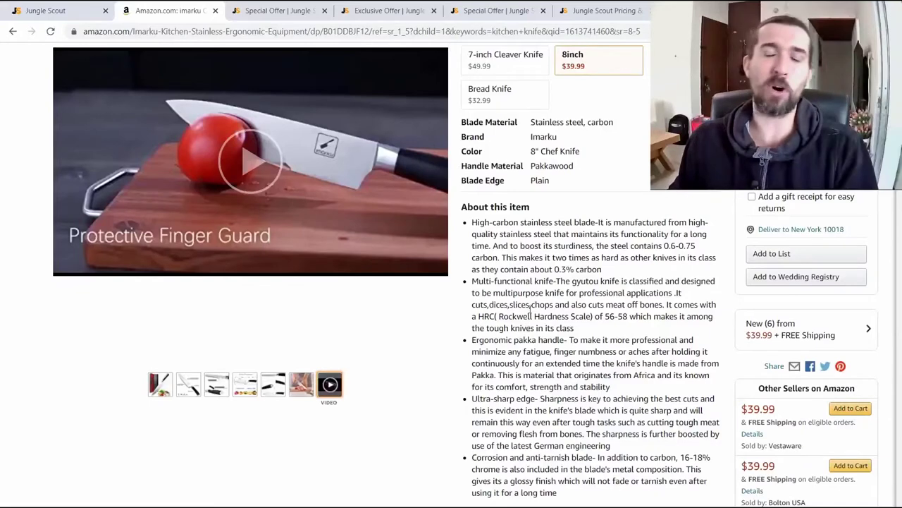
Highlight text in the "Multi-functional knife" bullet point and go back to the listing's title and price section.
{"action": "scroll", "coordinate": [534, 329], "scroll_direction": "down", "scroll_amount": 1}
{"action": "scroll", "coordinate": [534, 344], "scroll_direction": "up", "scroll_amount": 1}
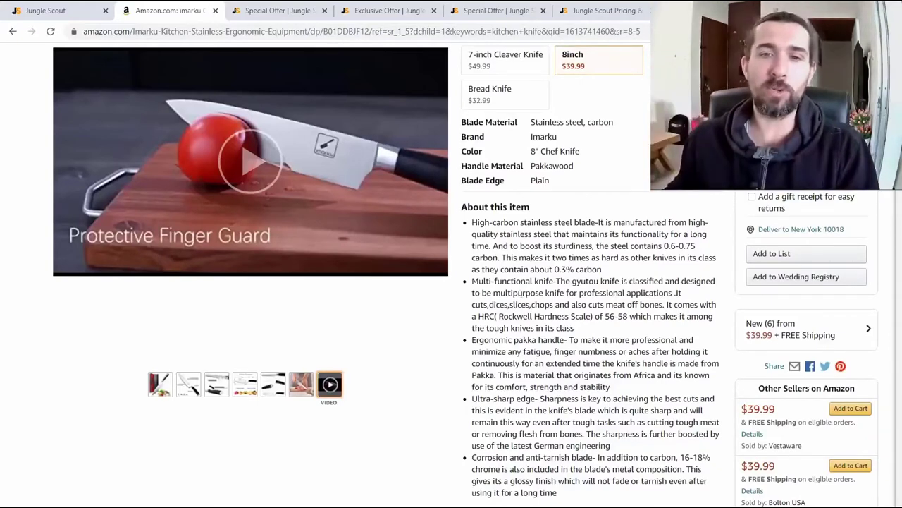
{"action": "left_click_drag", "start_coordinate": [604, 316], "coordinate": [530, 268]}
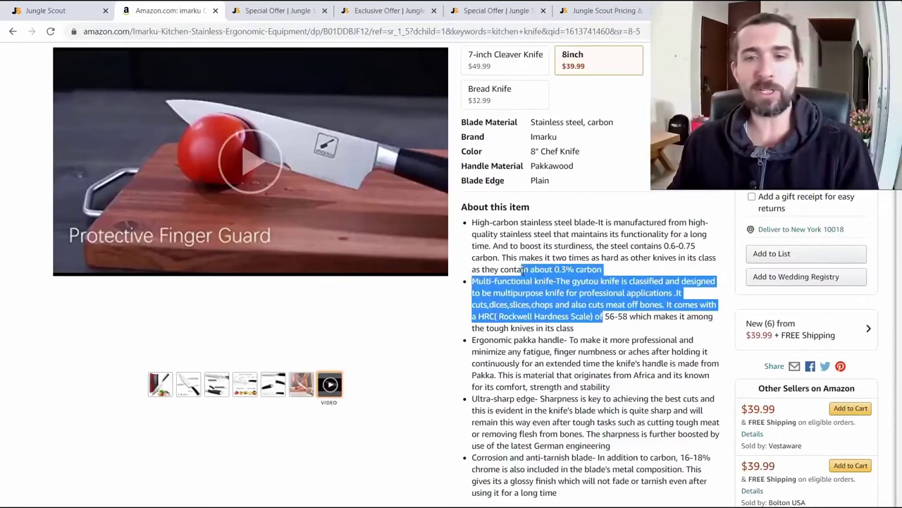
{"action": "left_click", "coordinate": [527, 266]}
{"action": "scroll", "coordinate": [530, 268], "scroll_direction": "up", "scroll_amount": 3}
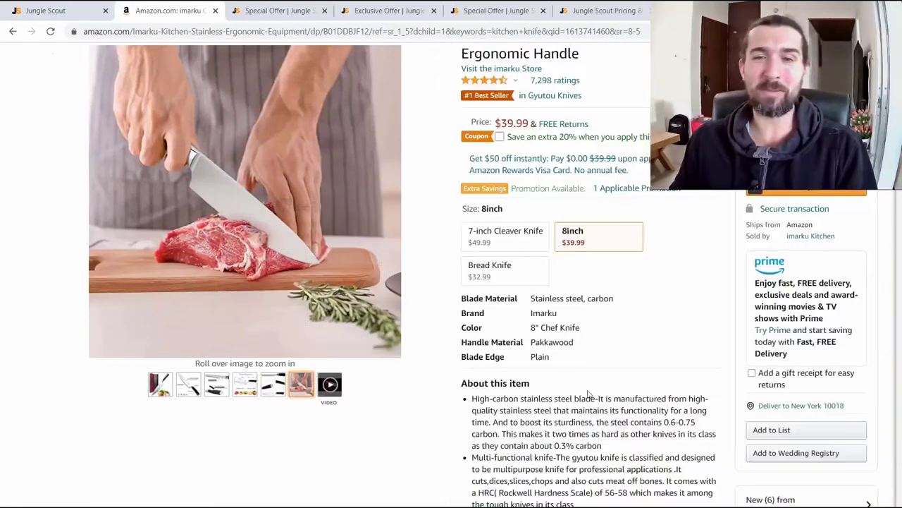
{"action": "scroll", "coordinate": [557, 212], "scroll_direction": "down", "scroll_amount": 1}
{"action": "scroll", "coordinate": [555, 185], "scroll_direction": "up", "scroll_amount": 2}
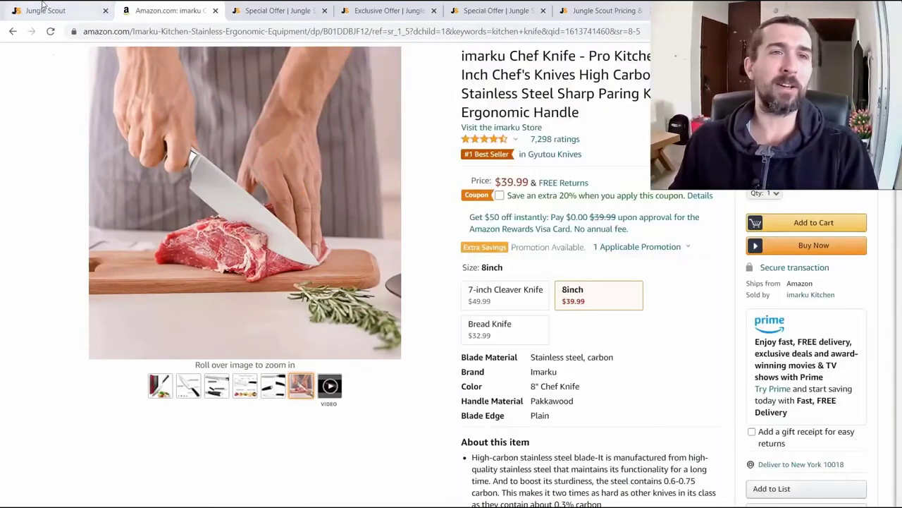
Switch to the Listing Grader and highlight the Description row's current character count and recommended range.
{"action": "left_click", "coordinate": [43, 7]}
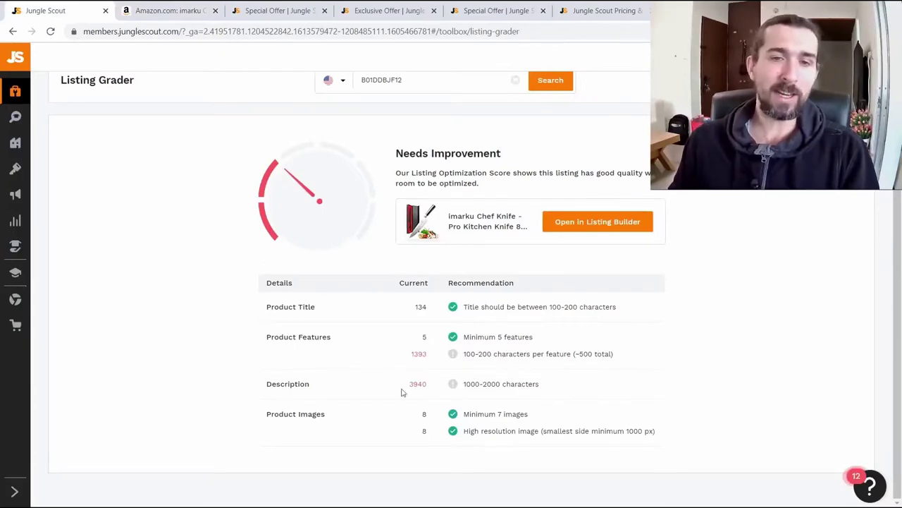
{"action": "left_click_drag", "start_coordinate": [405, 384], "coordinate": [518, 385]}
{"action": "left_click", "coordinate": [480, 384]}
{"action": "left_click", "coordinate": [522, 384]}
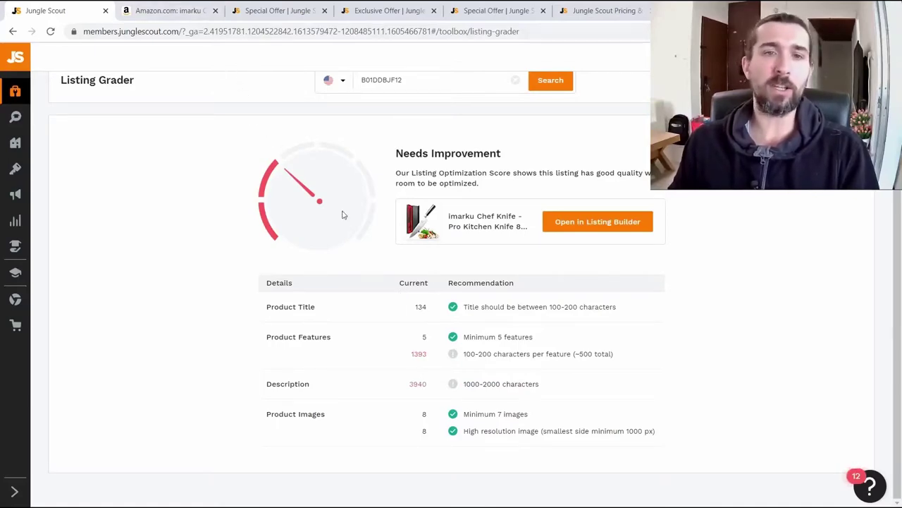
Locate the Product Description section on the knife's Amazon page and highlight its heading.
{"action": "key", "text": "ctrl+Tab"}
{"action": "scroll", "coordinate": [628, 254], "scroll_direction": "down", "scroll_amount": 6}
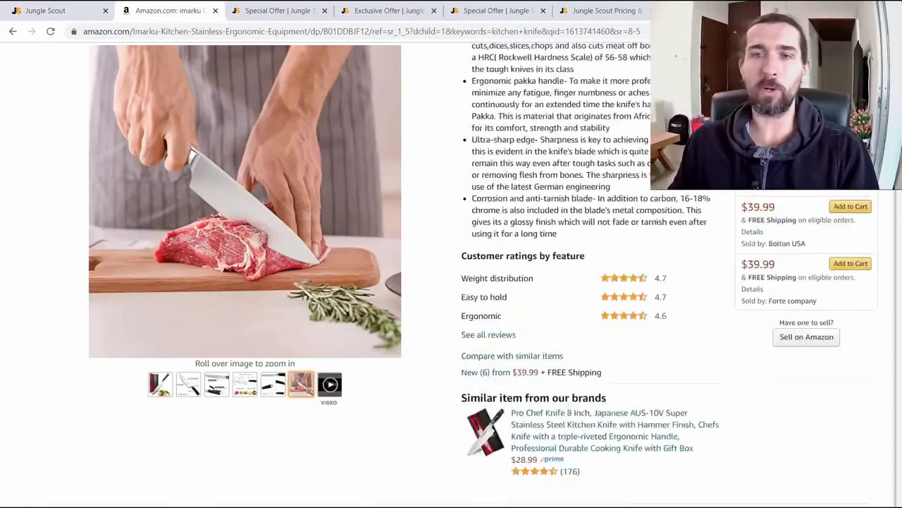
{"action": "scroll", "coordinate": [899, 196], "scroll_direction": "down", "scroll_amount": 20}
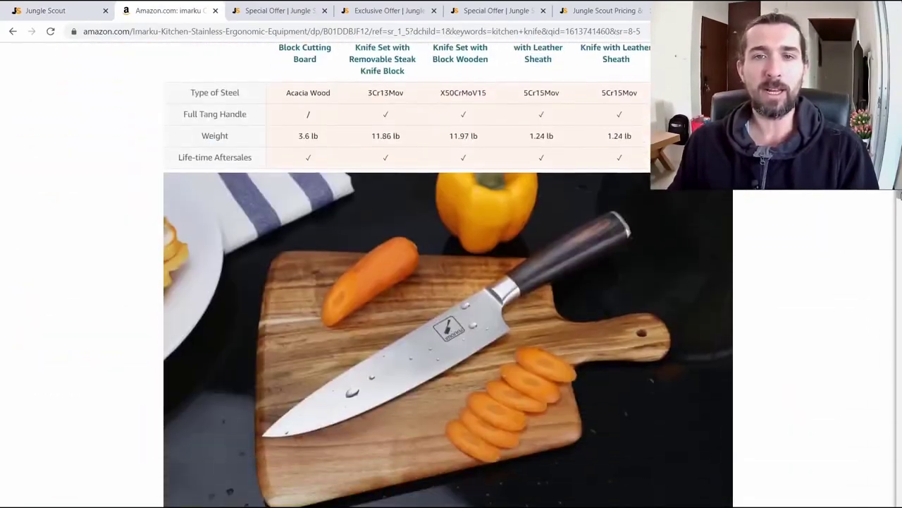
{"action": "scroll", "coordinate": [900, 196], "scroll_direction": "up", "scroll_amount": 8}
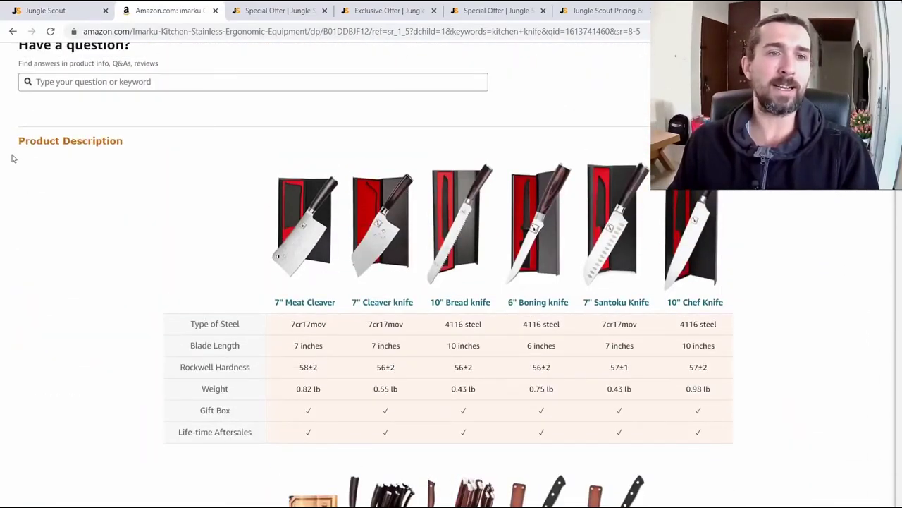
{"action": "left_click_drag", "start_coordinate": [15, 141], "coordinate": [162, 151]}
{"action": "left_click", "coordinate": [124, 140]}
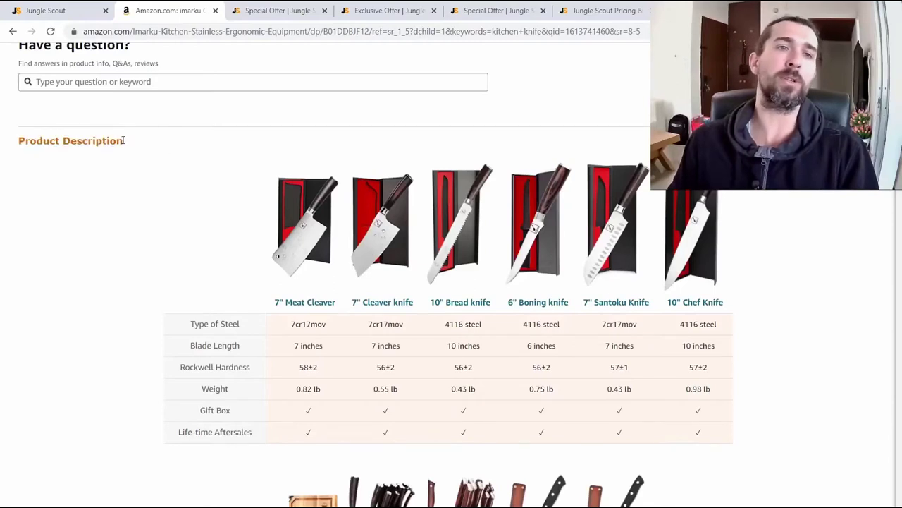
{"action": "left_click_drag", "start_coordinate": [90, 141], "coordinate": [41, 141]}
{"action": "left_click", "coordinate": [42, 141]}
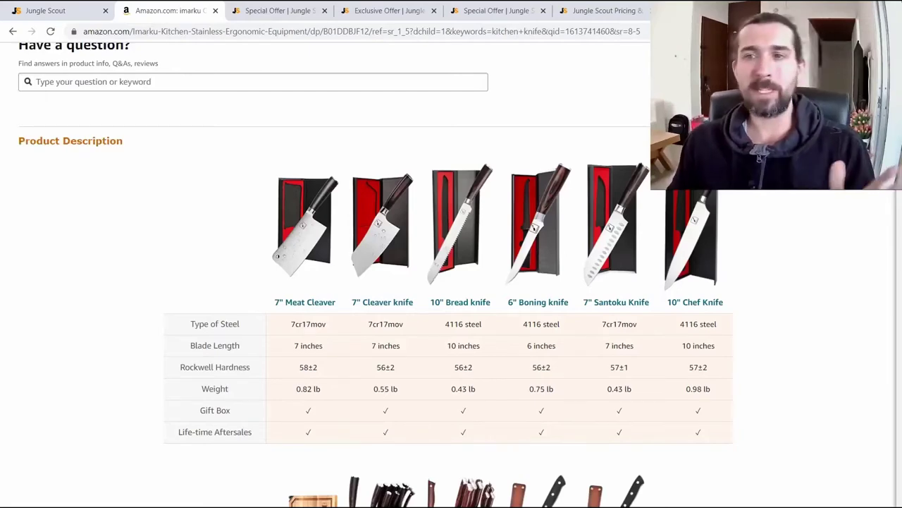
Review the Amazon Product Description from the knife comparison tables to "About imarku" and highlight text in that section's second paragraph.
{"action": "scroll", "coordinate": [709, 227], "scroll_direction": "down", "scroll_amount": 5}
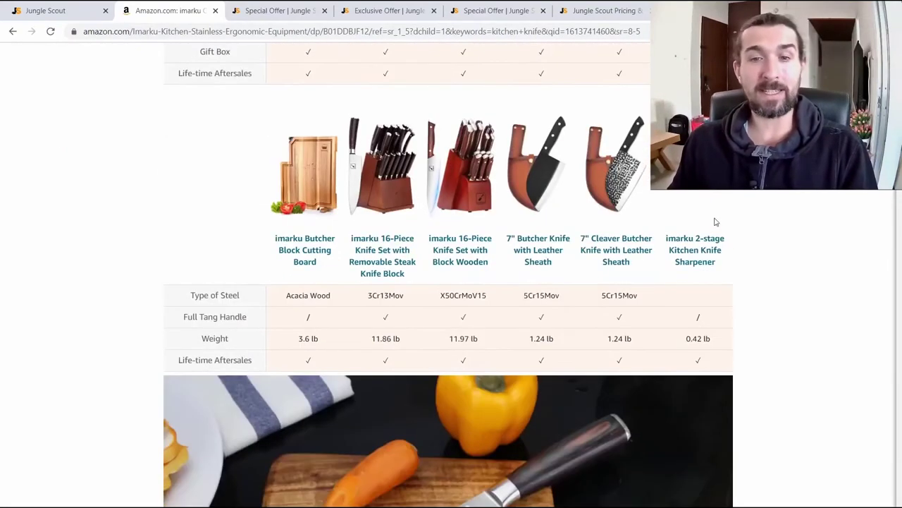
{"action": "scroll", "coordinate": [446, 190], "scroll_direction": "up", "scroll_amount": 5}
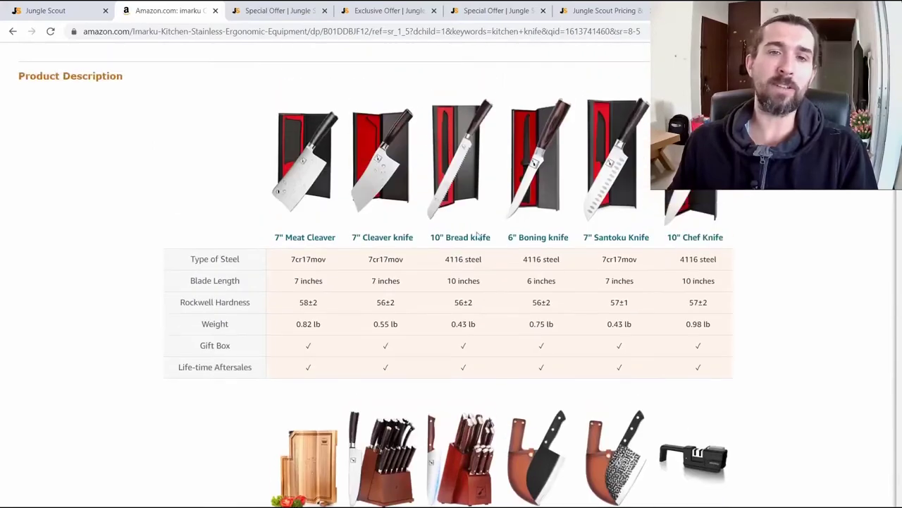
{"action": "scroll", "coordinate": [447, 191], "scroll_direction": "down", "scroll_amount": 1}
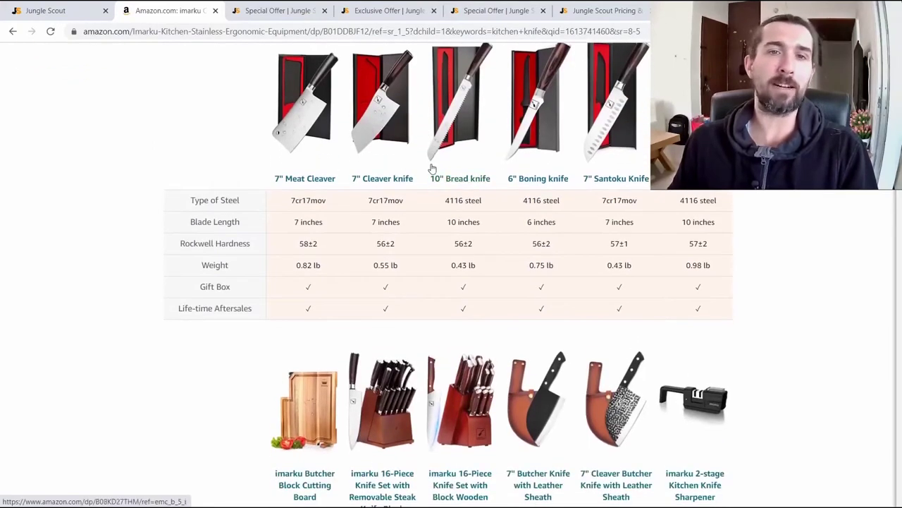
{"action": "scroll", "coordinate": [317, 161], "scroll_direction": "up", "scroll_amount": 2}
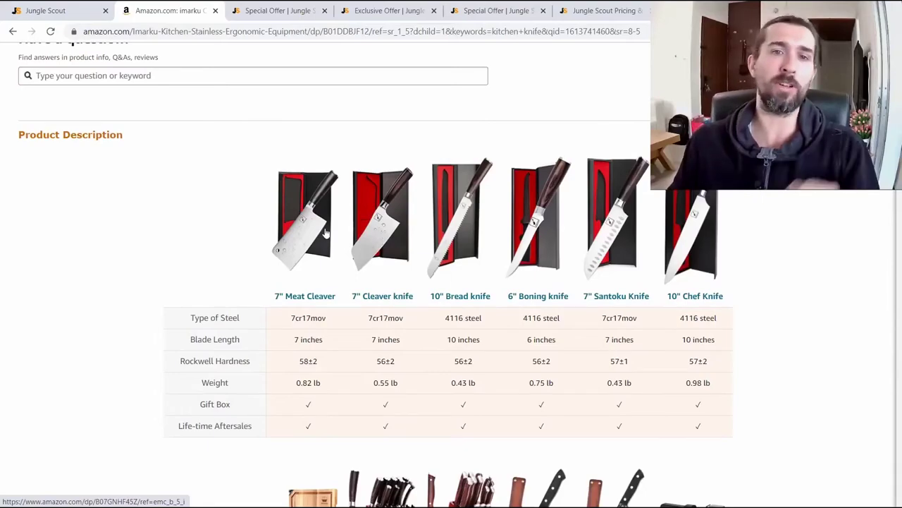
{"action": "scroll", "coordinate": [326, 233], "scroll_direction": "down", "scroll_amount": 5}
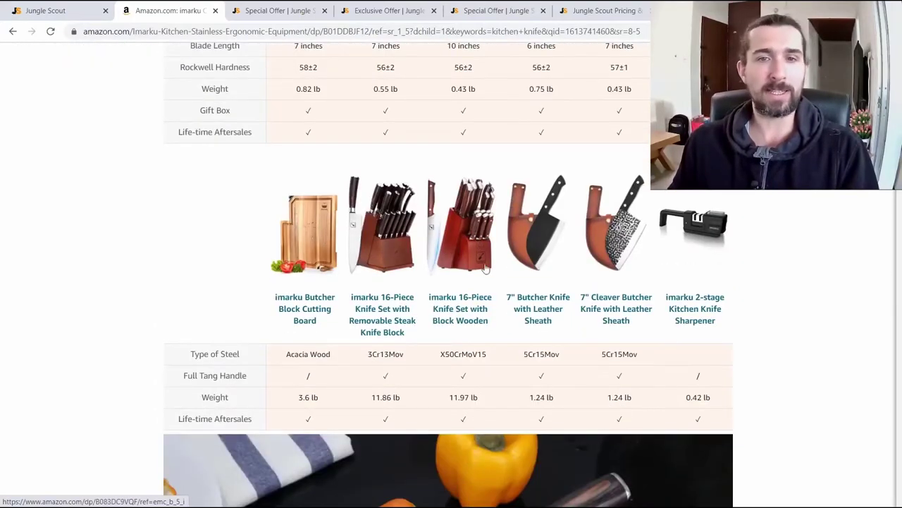
{"action": "scroll", "coordinate": [485, 267], "scroll_direction": "down", "scroll_amount": 3}
{"action": "scroll", "coordinate": [487, 169], "scroll_direction": "down", "scroll_amount": 6}
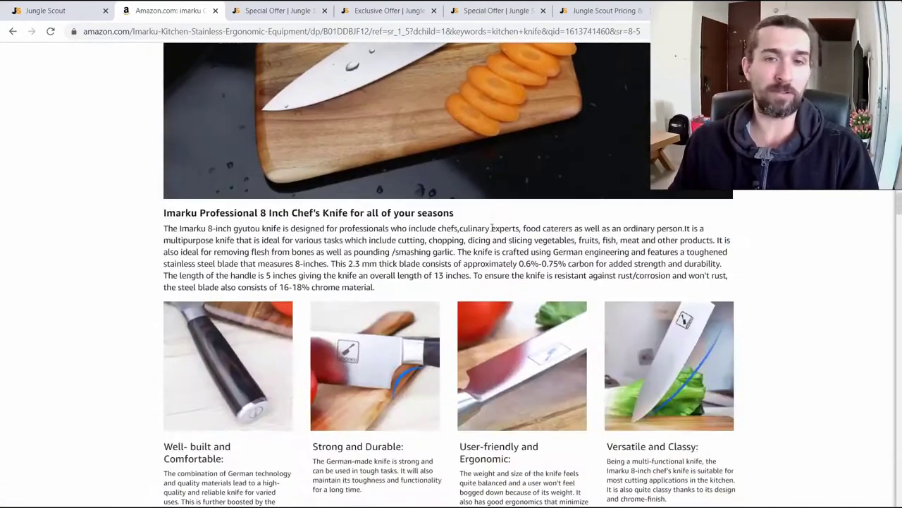
{"action": "scroll", "coordinate": [491, 227], "scroll_direction": "down", "scroll_amount": 10}
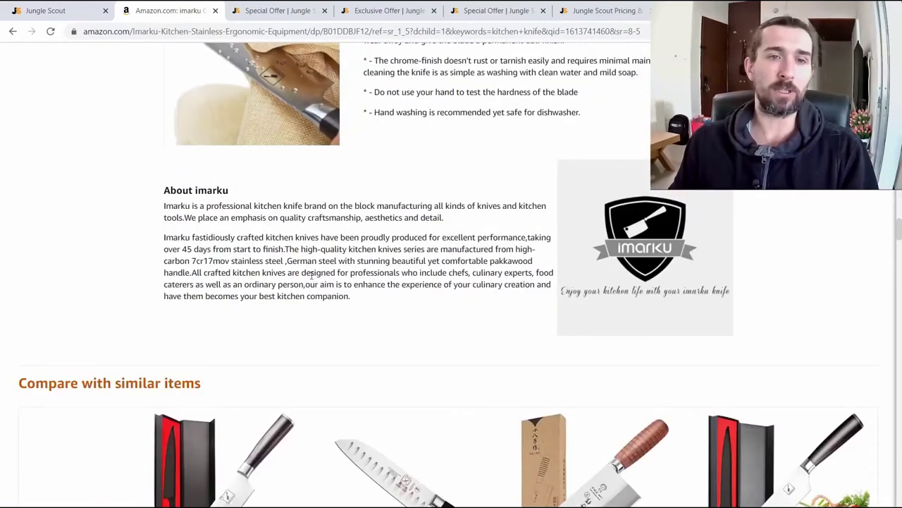
{"action": "left_click_drag", "start_coordinate": [381, 285], "coordinate": [245, 236]}
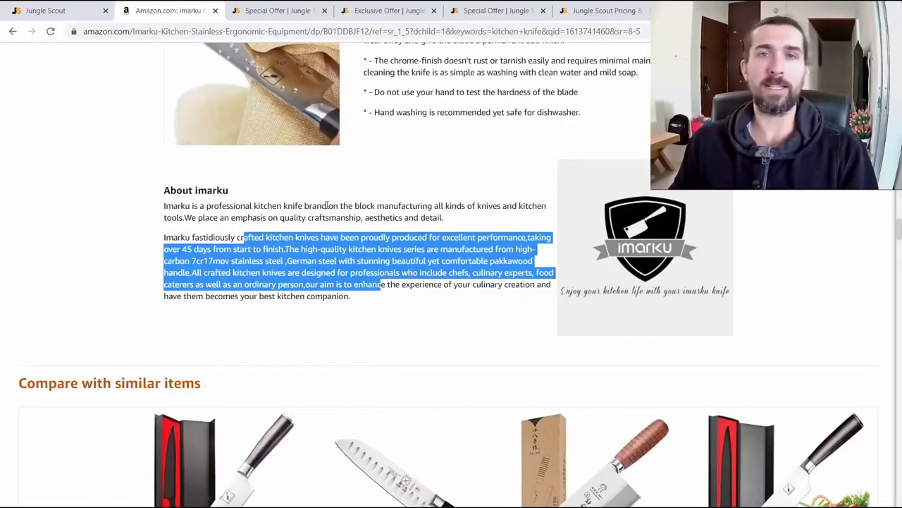
Highlight the Description row's current character count in the Listing Grader and revisit the description text on the knife's Amazon page.
{"action": "left_click", "coordinate": [61, 6]}
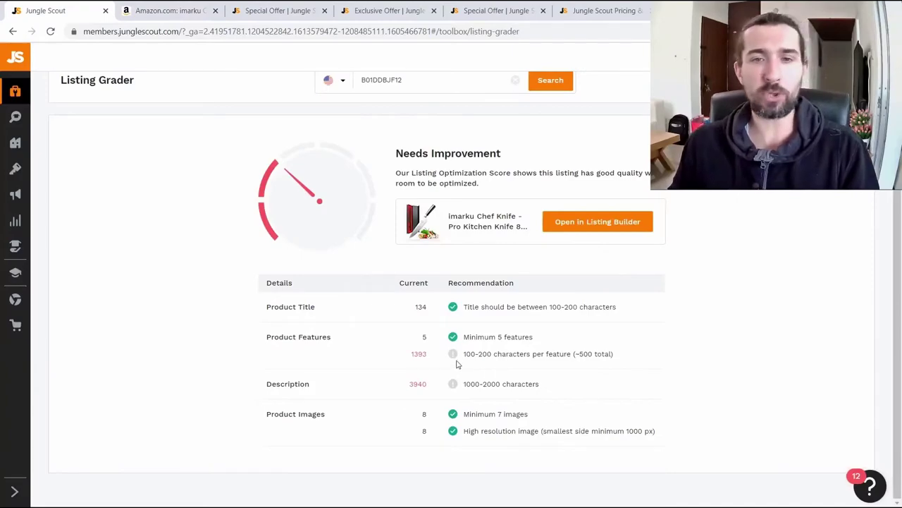
{"action": "double_click", "coordinate": [418, 383]}
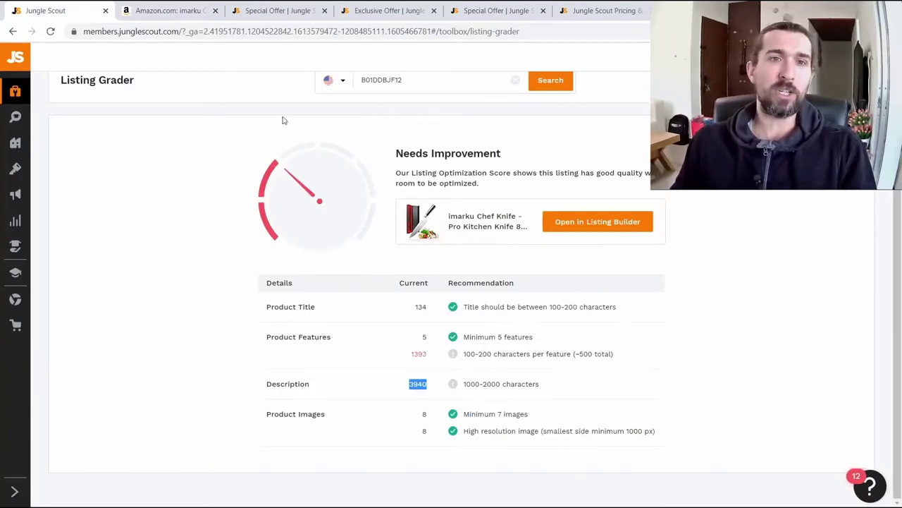
{"action": "key", "text": "ctrl+Tab"}
{"action": "left_click_drag", "start_coordinate": [406, 296], "coordinate": [476, 307]}
{"action": "scroll", "coordinate": [338, 212], "scroll_direction": "up", "scroll_amount": 5}
{"action": "left_click", "coordinate": [476, 307]}
{"action": "scroll", "coordinate": [476, 307], "scroll_direction": "up", "scroll_amount": 3}
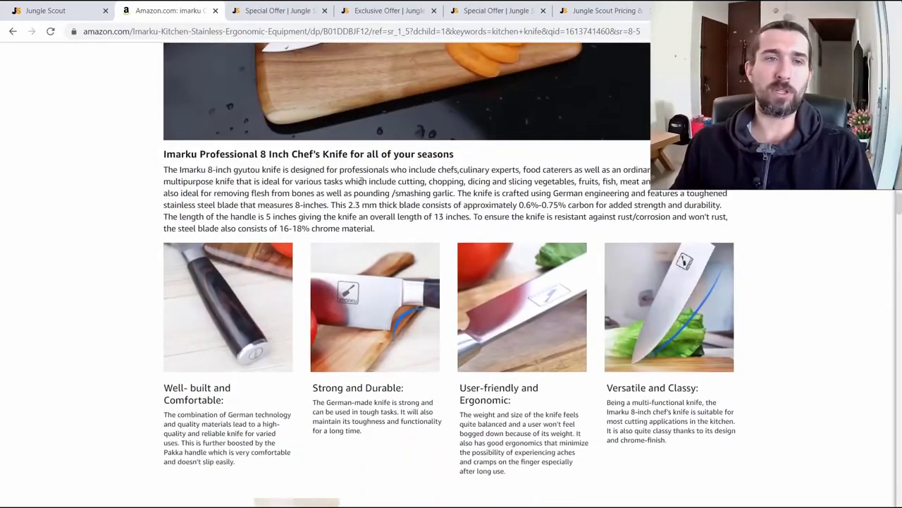
Highlight the Listing Grader's recommended description range, and on Amazon highlight the paragraph under "Imarku Professional 8 Inch Chef's Knife for all of your seasons".
{"action": "key", "text": "ctrl+shift+Tab"}
{"action": "left_click_drag", "start_coordinate": [455, 386], "coordinate": [545, 392]}
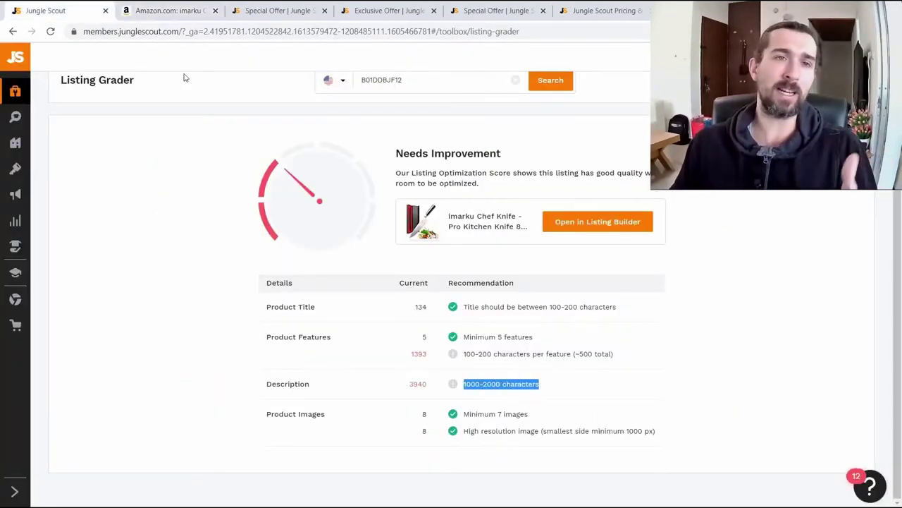
{"action": "left_click", "coordinate": [182, 12]}
{"action": "scroll", "coordinate": [416, 204], "scroll_direction": "down", "scroll_amount": 3}
{"action": "scroll", "coordinate": [275, 264], "scroll_direction": "up", "scroll_amount": 4}
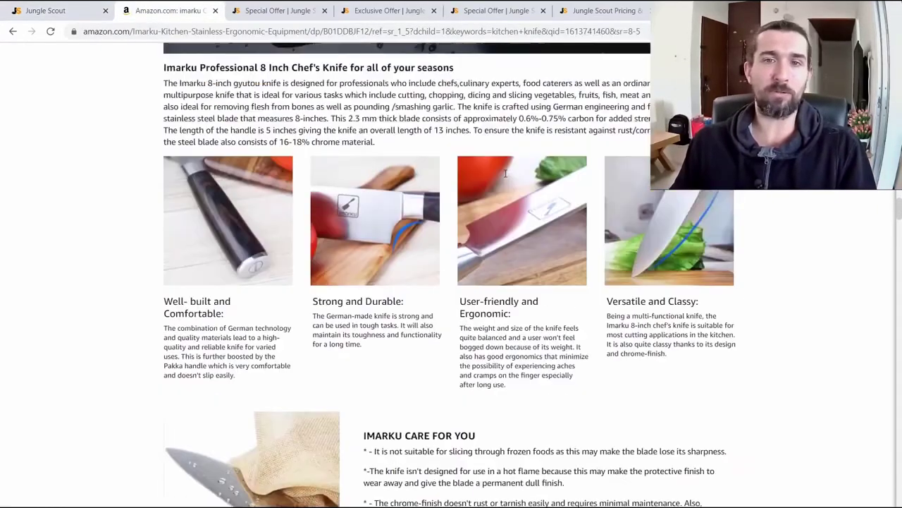
{"action": "left_click_drag", "start_coordinate": [158, 218], "coordinate": [502, 276]}
{"action": "left_click_drag", "start_coordinate": [378, 288], "coordinate": [158, 212]}
{"action": "left_click", "coordinate": [397, 242]}
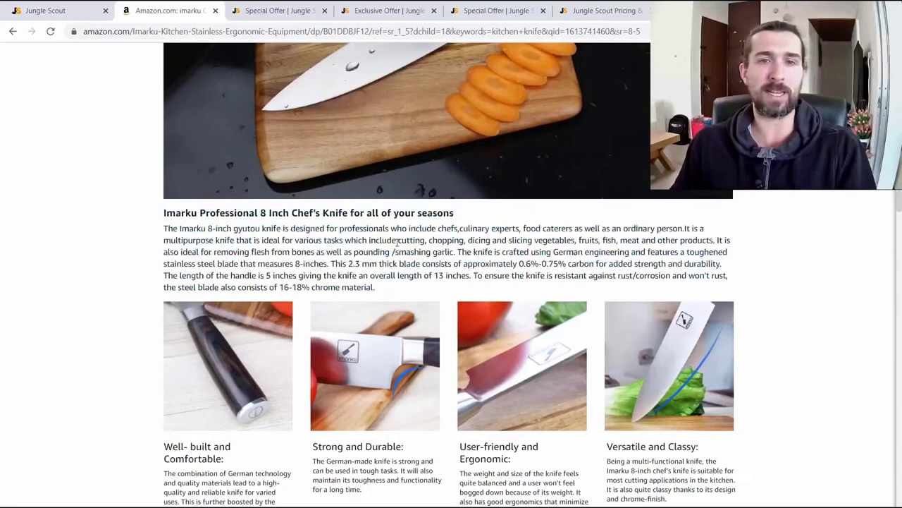
Return to the Listing Grader and examine the Description row's recommended character range by highlighting parts of it.
{"action": "left_click", "coordinate": [45, 10]}
{"action": "left_click", "coordinate": [500, 383]}
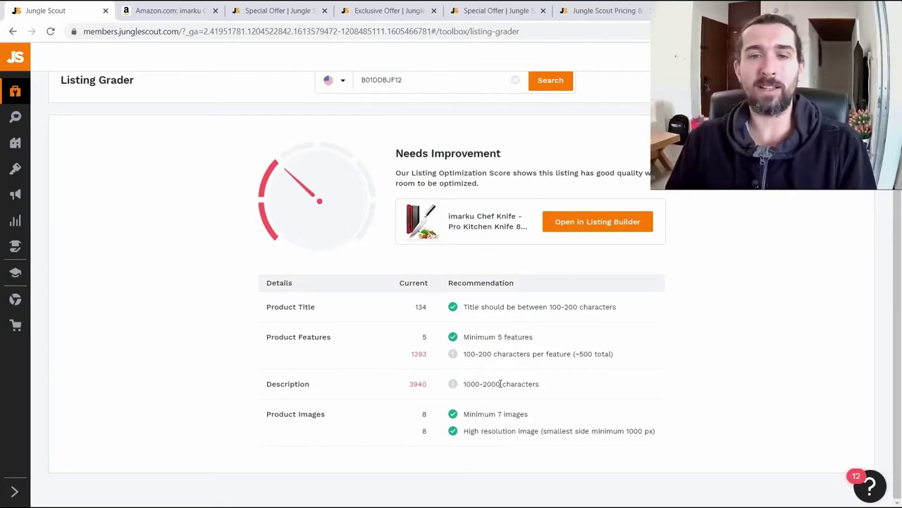
{"action": "left_click_drag", "start_coordinate": [497, 387], "coordinate": [468, 387]}
{"action": "left_click", "coordinate": [464, 386]}
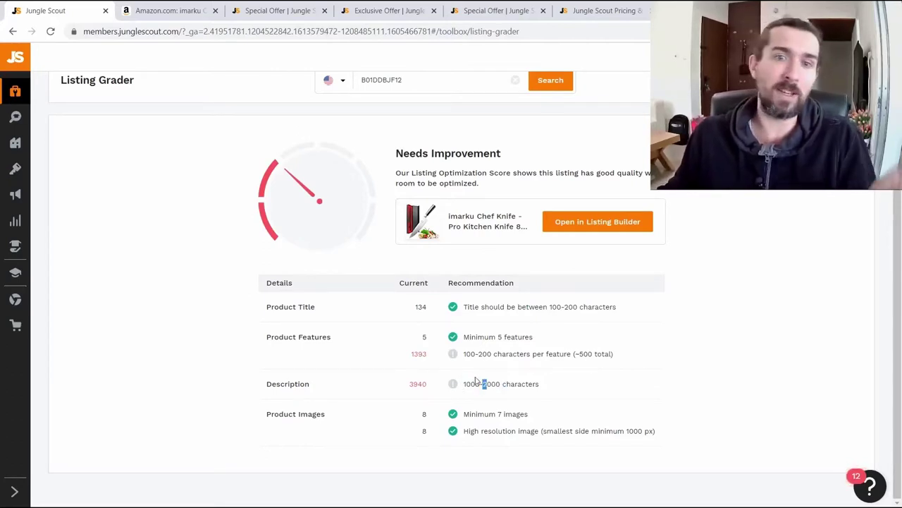
{"action": "left_click_drag", "start_coordinate": [487, 387], "coordinate": [464, 386]}
{"action": "left_click", "coordinate": [497, 387]}
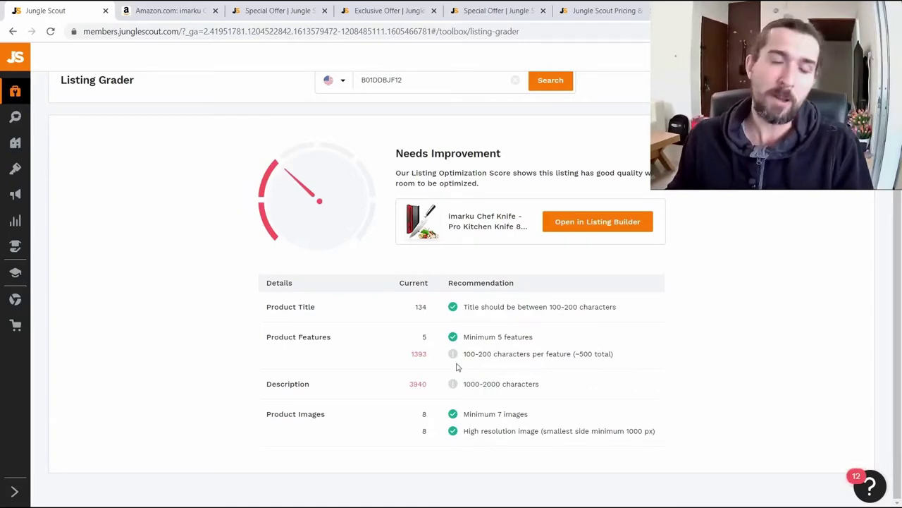
{"action": "mouse_move", "coordinate": [416, 384]}
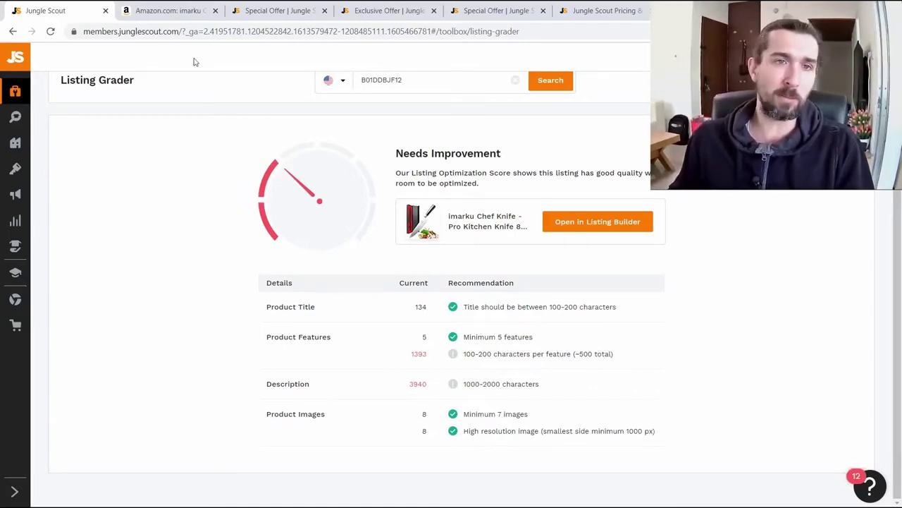
Highlight a passage of the 8-inch chef's knife paragraph on Amazon and compare it with the Listing Grader's current description count.
{"action": "left_click", "coordinate": [166, 11]}
{"action": "scroll", "coordinate": [433, 252], "scroll_direction": "down", "scroll_amount": 1}
{"action": "left_click_drag", "start_coordinate": [438, 229], "coordinate": [676, 241]}
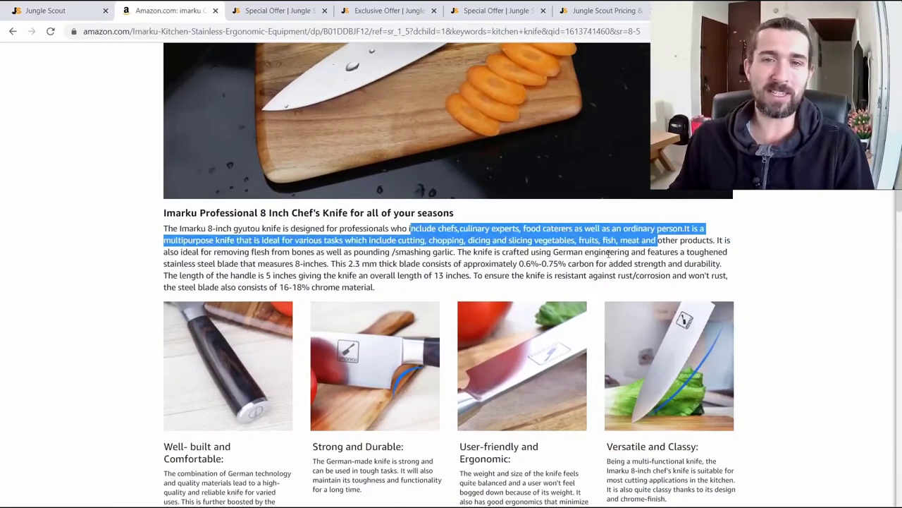
{"action": "left_click", "coordinate": [45, 11]}
{"action": "double_click", "coordinate": [417, 383]}
{"action": "left_click", "coordinate": [423, 382]}
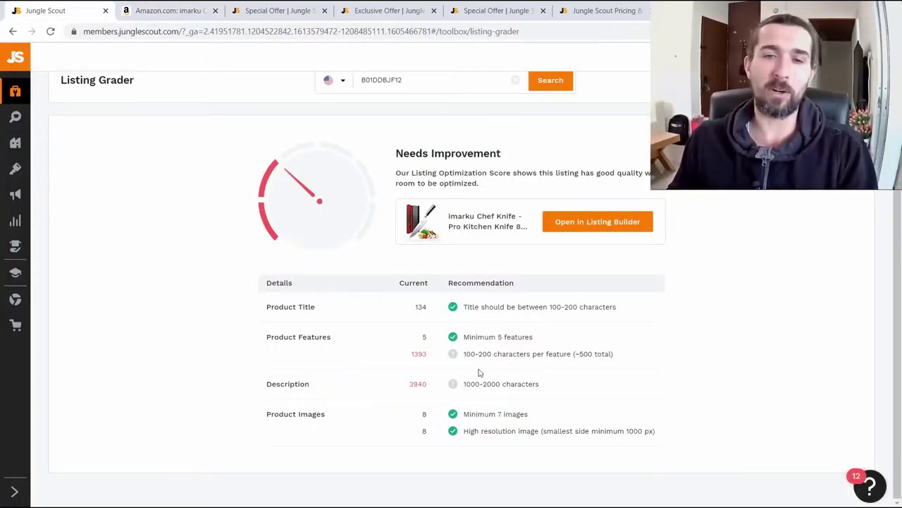
Skim the Amazon description again, from the product comparison table to the "About imarku" section.
{"action": "left_click", "coordinate": [169, 10]}
{"action": "scroll", "coordinate": [566, 265], "scroll_direction": "up", "scroll_amount": 5}
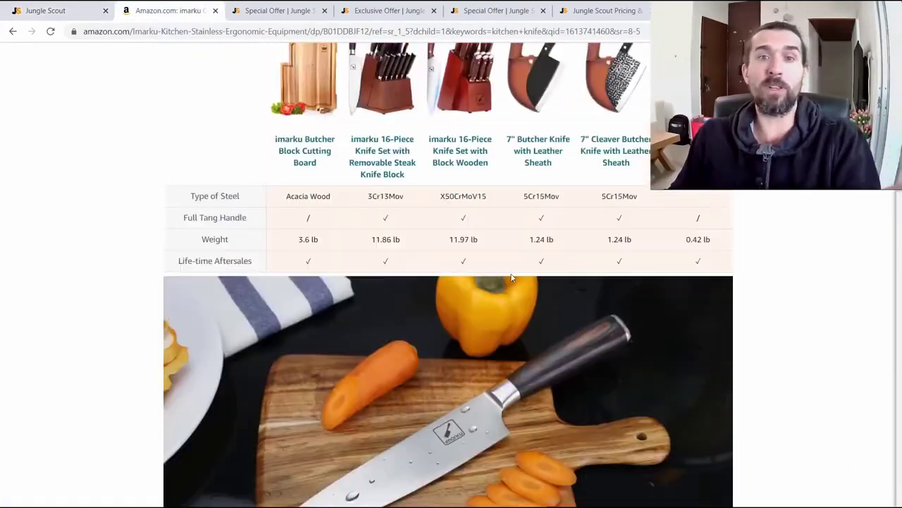
{"action": "scroll", "coordinate": [482, 319], "scroll_direction": "down", "scroll_amount": 12}
{"action": "scroll", "coordinate": [650, 231], "scroll_direction": "down", "scroll_amount": 4}
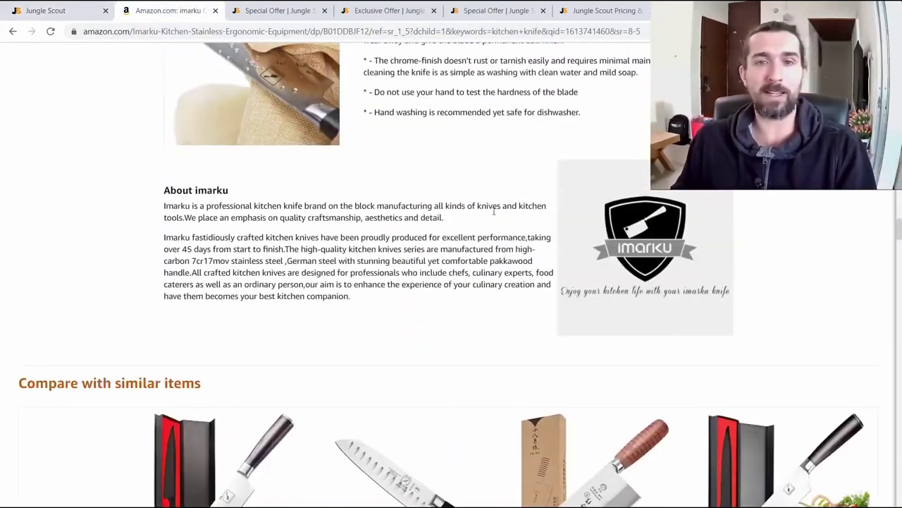
{"action": "scroll", "coordinate": [560, 268], "scroll_direction": "up", "scroll_amount": 4}
{"action": "scroll", "coordinate": [307, 166], "scroll_direction": "down", "scroll_amount": 2}
Highlight the Product Images row in the Listing Grader, including its minimum image count and high-resolution recommendations.
{"action": "left_click", "coordinate": [45, 11]}
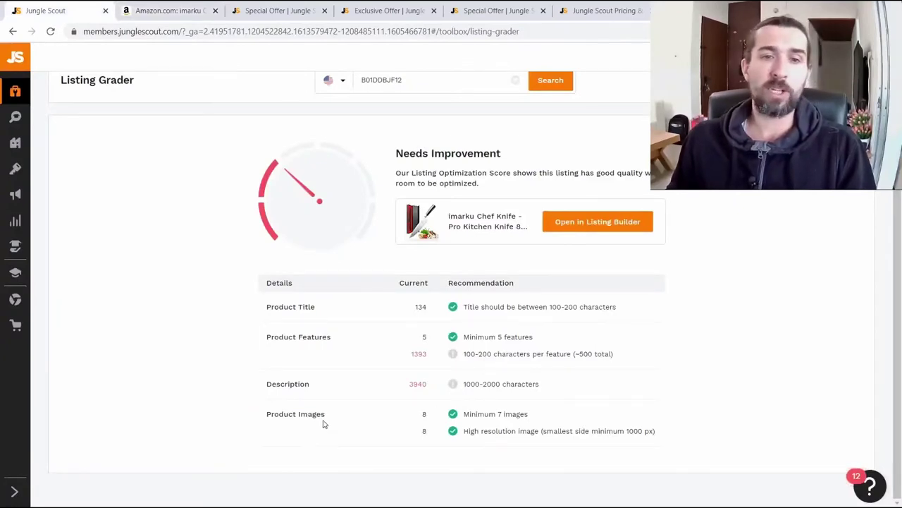
{"action": "left_click_drag", "start_coordinate": [322, 420], "coordinate": [278, 416]}
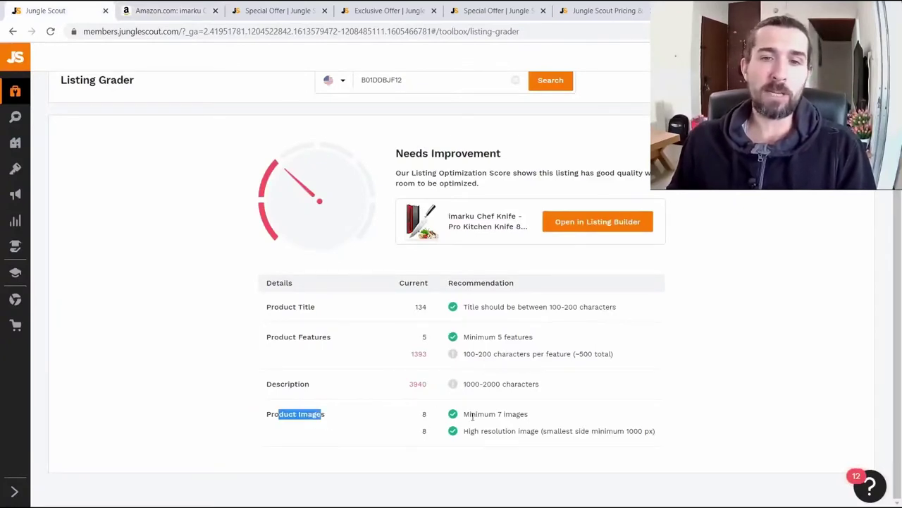
{"action": "left_click_drag", "start_coordinate": [473, 416], "coordinate": [536, 415]}
{"action": "left_click", "coordinate": [536, 416]}
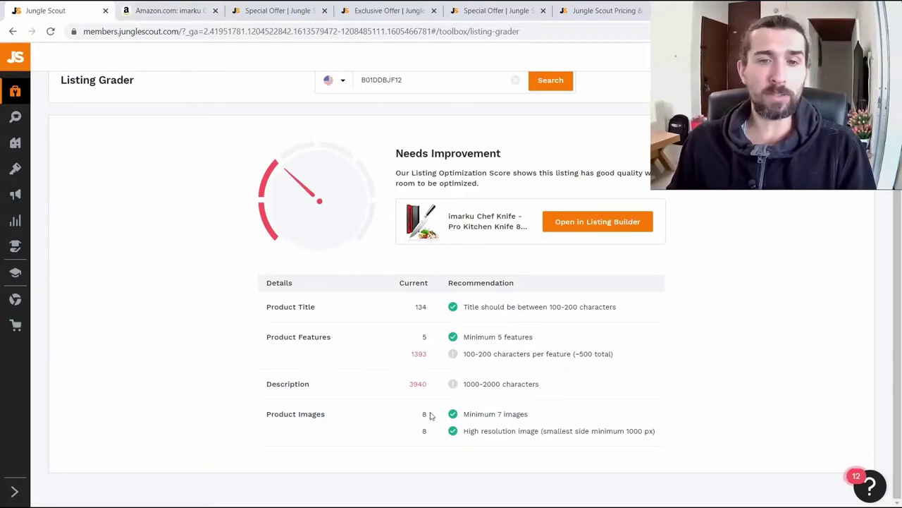
{"action": "left_click_drag", "start_coordinate": [469, 431], "coordinate": [540, 430]}
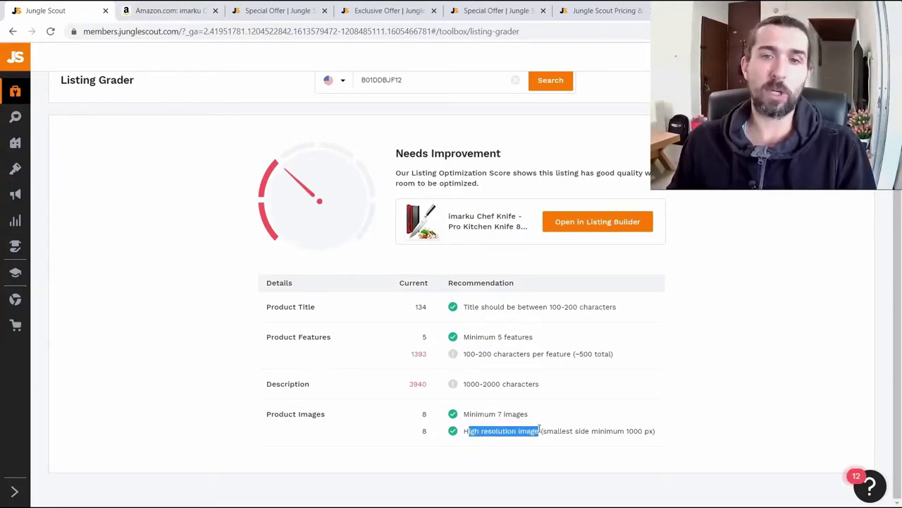
{"action": "left_click", "coordinate": [539, 430]}
Return to the image gallery of the knife's Amazon listing and preview its pictures and video.
{"action": "left_click", "coordinate": [166, 11]}
{"action": "scroll", "coordinate": [423, 282], "scroll_direction": "up", "scroll_amount": 10}
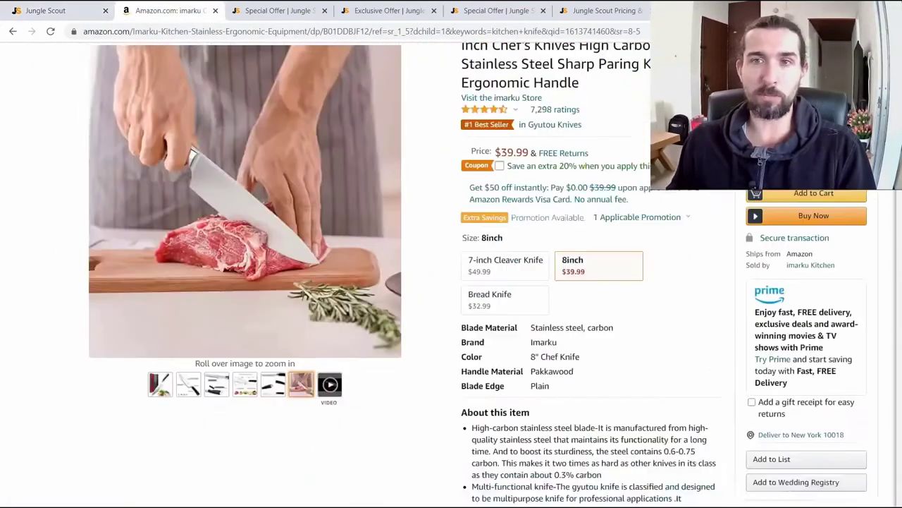
{"action": "scroll", "coordinate": [306, 221], "scroll_direction": "up", "scroll_amount": 5}
{"action": "scroll", "coordinate": [212, 317], "scroll_direction": "down", "scroll_amount": 8}
{"action": "mouse_move", "coordinate": [186, 386]}
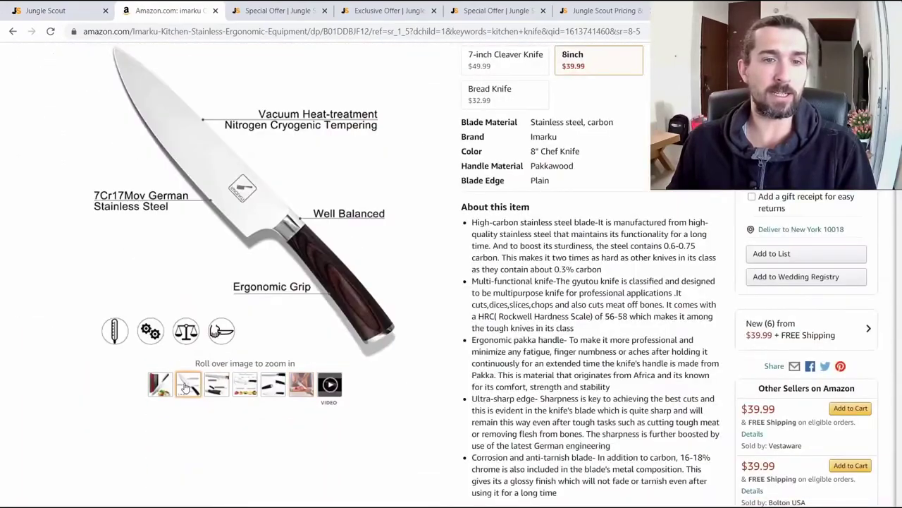
{"action": "mouse_move", "coordinate": [269, 392]}
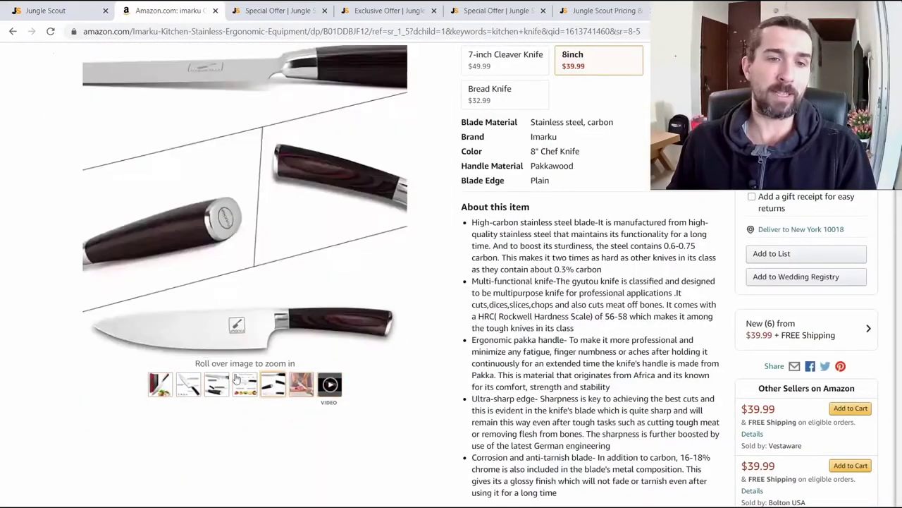
{"action": "mouse_move", "coordinate": [318, 383]}
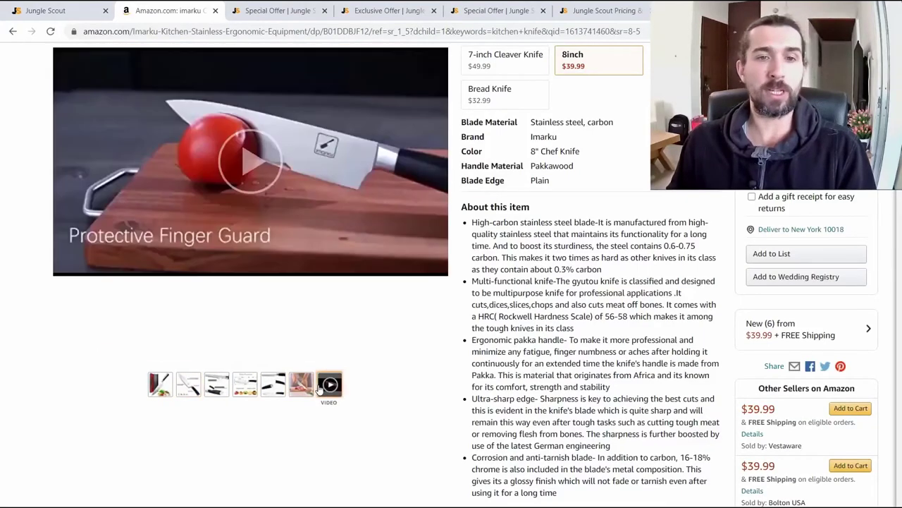
{"action": "mouse_move", "coordinate": [266, 251]}
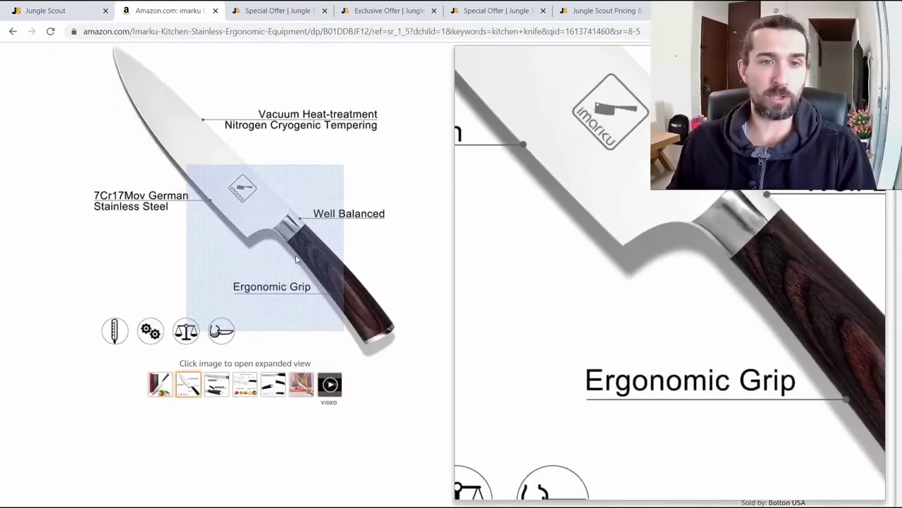
Open the listing's expanded image view and inspect the last photo of two women cooking and the sixth photo of meat being cut.
{"action": "left_click", "coordinate": [296, 259]}
{"action": "left_click", "coordinate": [807, 289]}
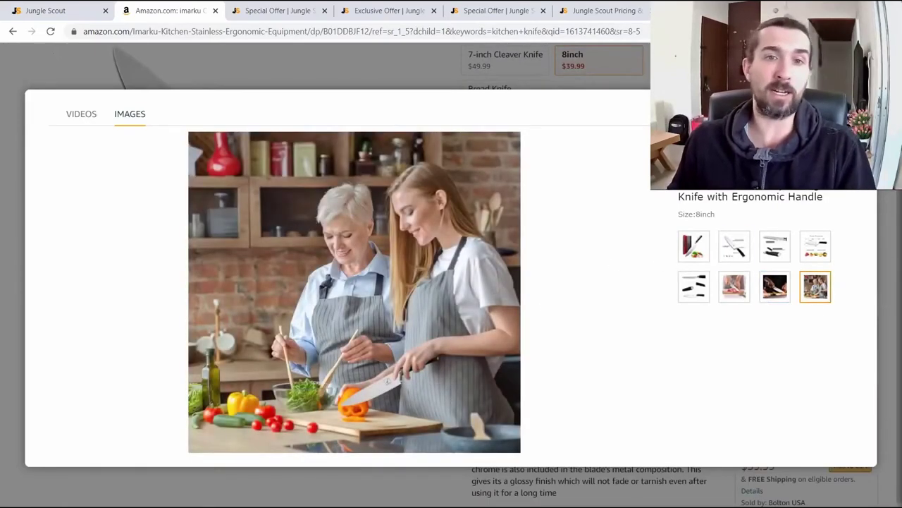
{"action": "key", "text": "Escape"}
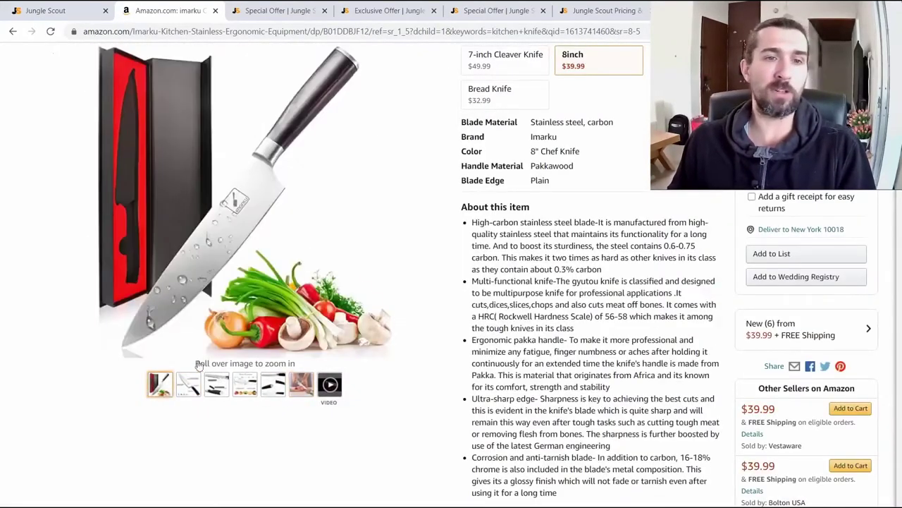
{"action": "left_click", "coordinate": [242, 275]}
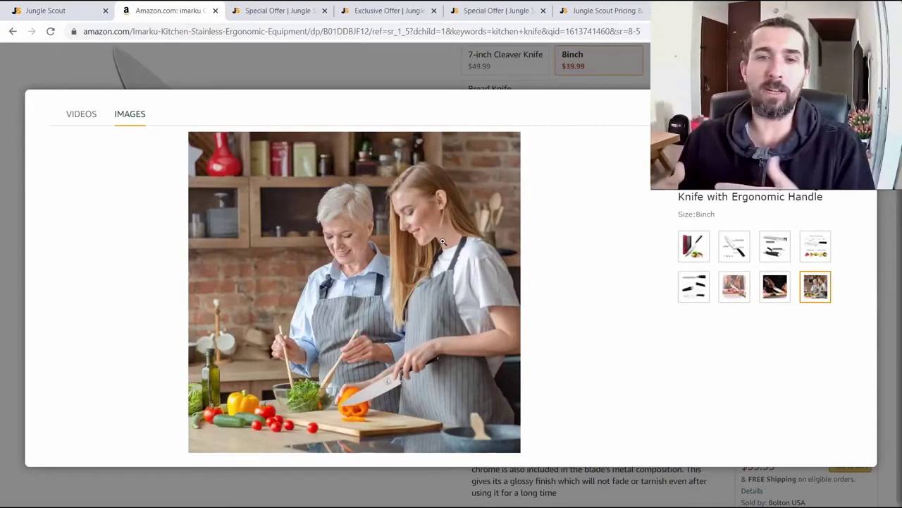
{"action": "left_click", "coordinate": [734, 287]}
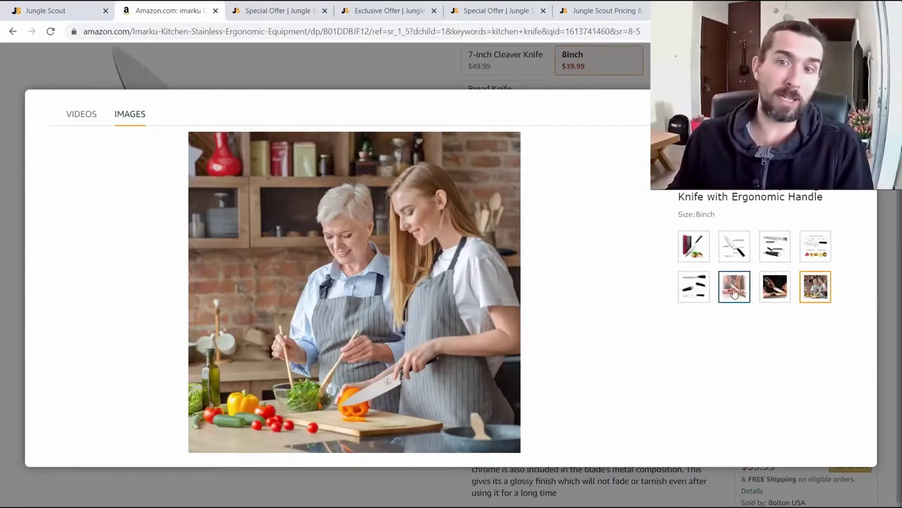
Compare the listing photo of two women cooking with the meat-cutting photo, and close the expanded image view.
{"action": "left_click", "coordinate": [807, 282]}
{"action": "left_click", "coordinate": [734, 286]}
{"action": "left_click", "coordinate": [810, 286]}
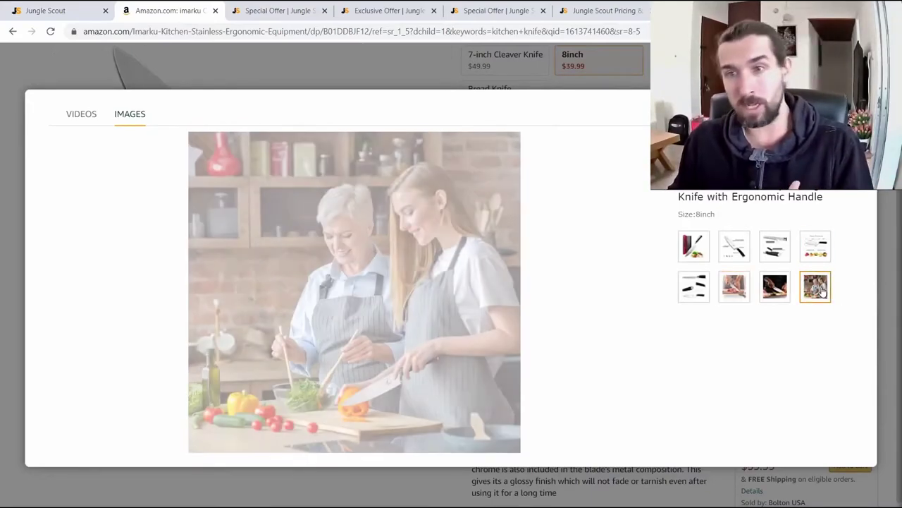
{"action": "left_click", "coordinate": [734, 286]}
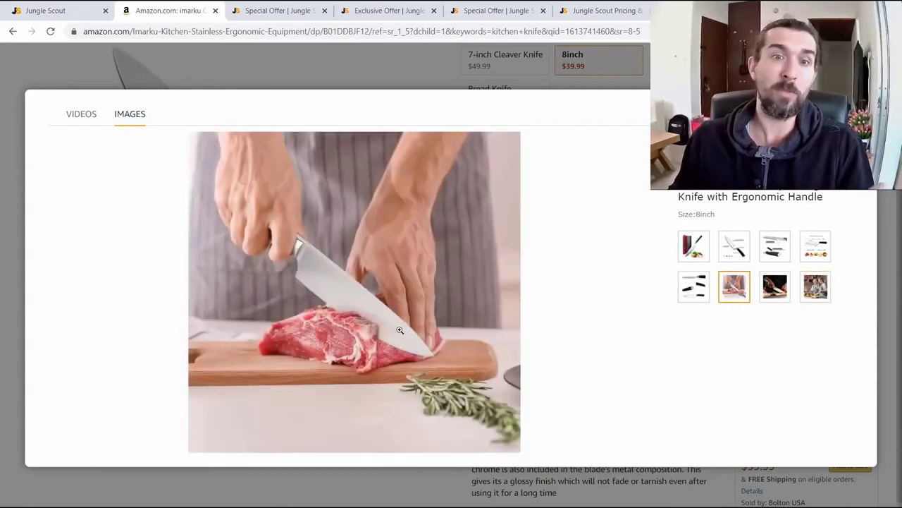
{"action": "left_click", "coordinate": [812, 296]}
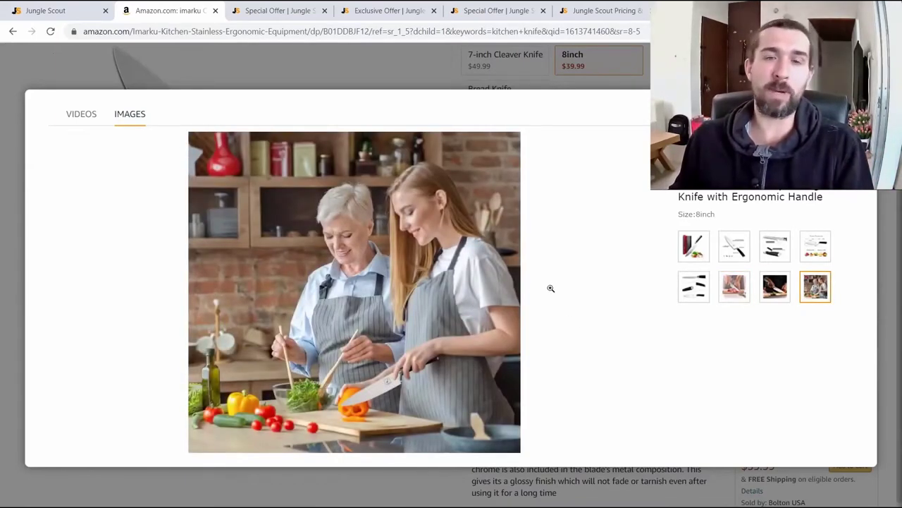
{"action": "left_click", "coordinate": [734, 296]}
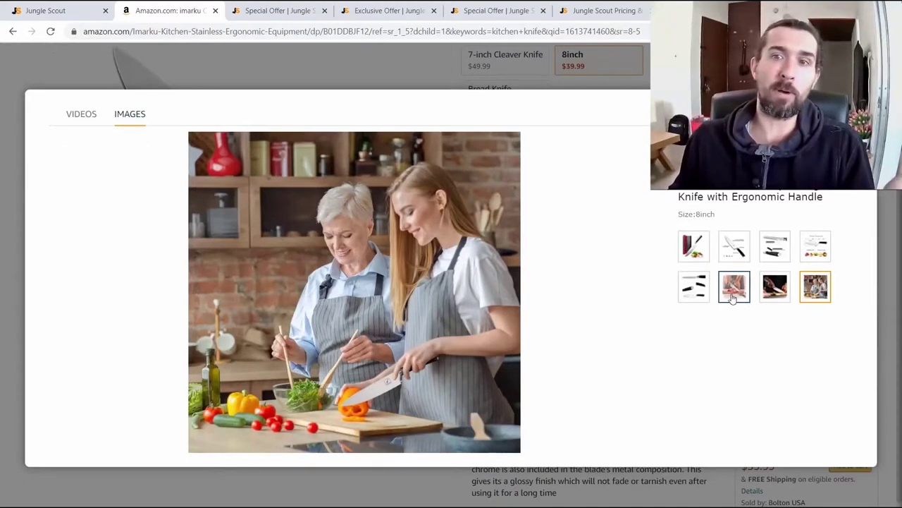
{"action": "left_click", "coordinate": [816, 286]}
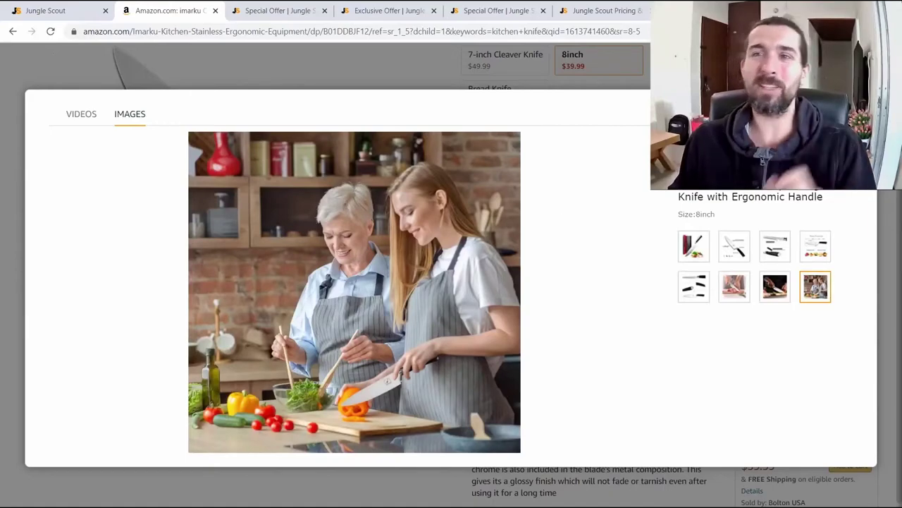
{"action": "key", "text": "Escape"}
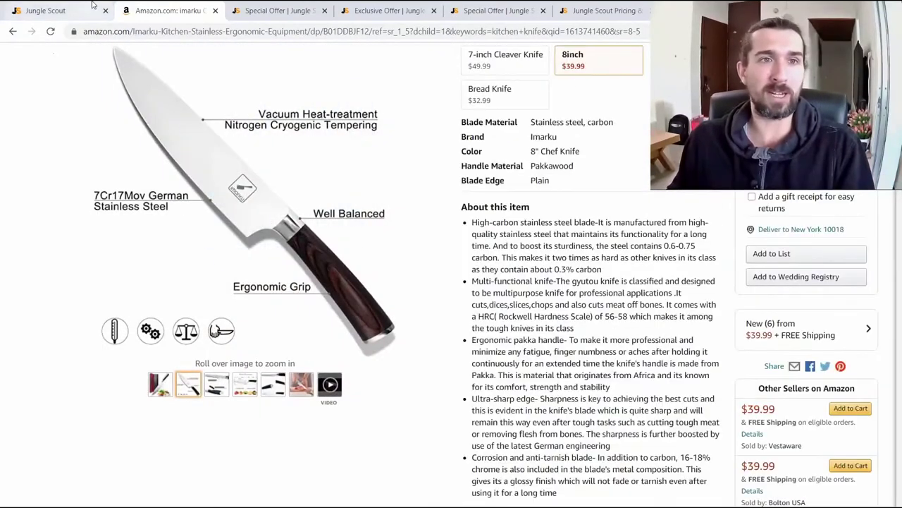
Review the high-resolution image count in the Listing Grader against the knife's Amazon listing and return to the grader.
{"action": "left_click", "coordinate": [45, 10]}
{"action": "double_click", "coordinate": [426, 431]}
{"action": "scroll", "coordinate": [241, 151], "scroll_direction": "up", "scroll_amount": 1}
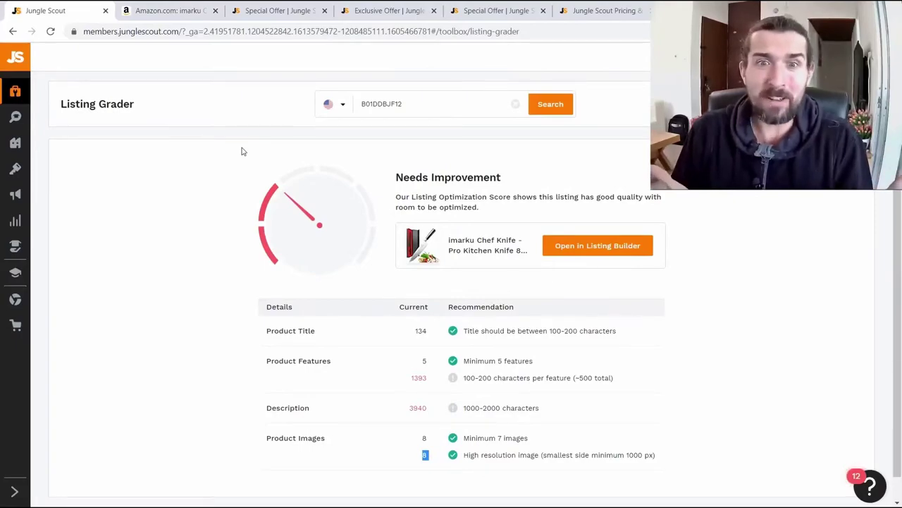
{"action": "left_click", "coordinate": [119, 7]}
{"action": "scroll", "coordinate": [535, 317], "scroll_direction": "up", "scroll_amount": 2}
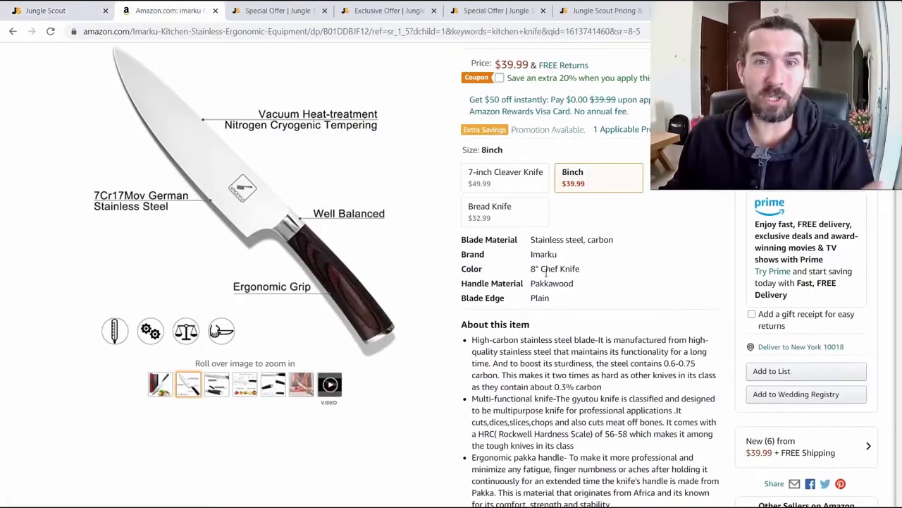
{"action": "left_click_drag", "start_coordinate": [553, 363], "coordinate": [611, 375]}
{"action": "scroll", "coordinate": [585, 282], "scroll_direction": "up", "scroll_amount": 3}
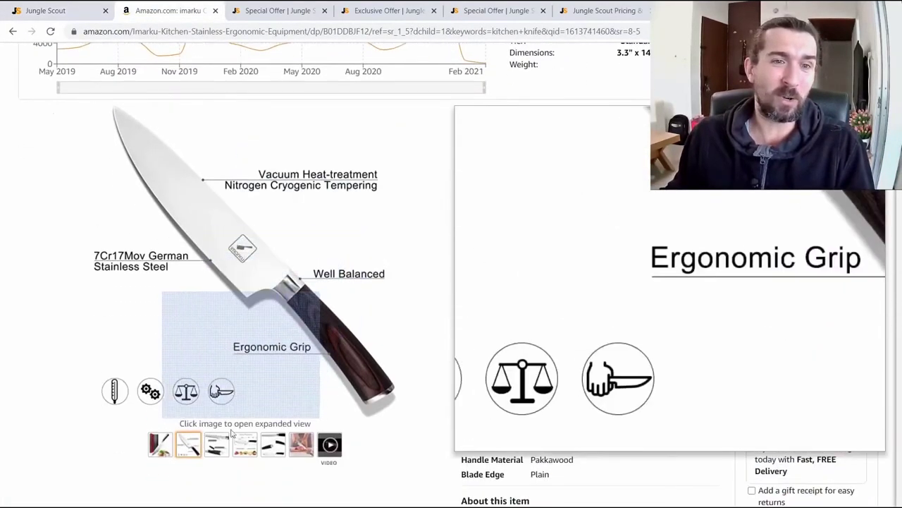
{"action": "left_click", "coordinate": [96, 8]}
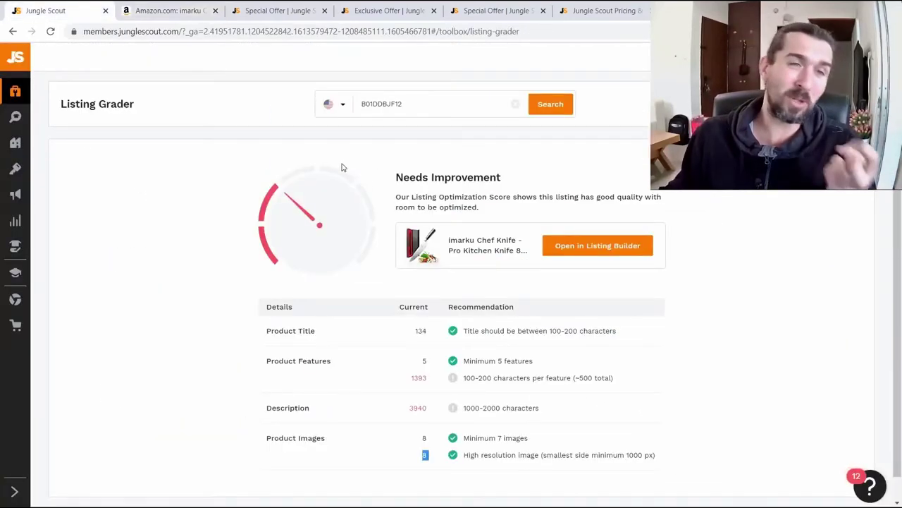
{"action": "left_click", "coordinate": [462, 199]}
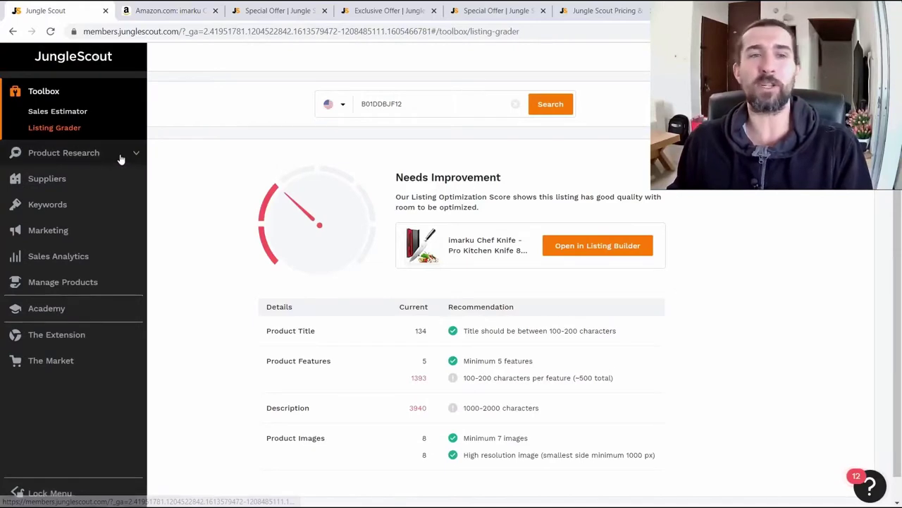
Open the Product Database under Product Research and look over its available marketplaces, dismissing the error notification.
{"action": "mouse_move", "coordinate": [91, 129]}
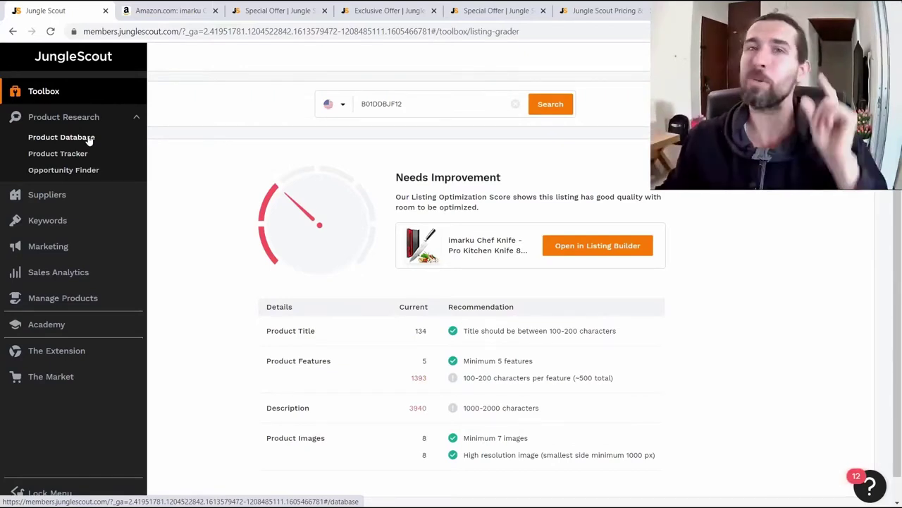
{"action": "left_click", "coordinate": [90, 139]}
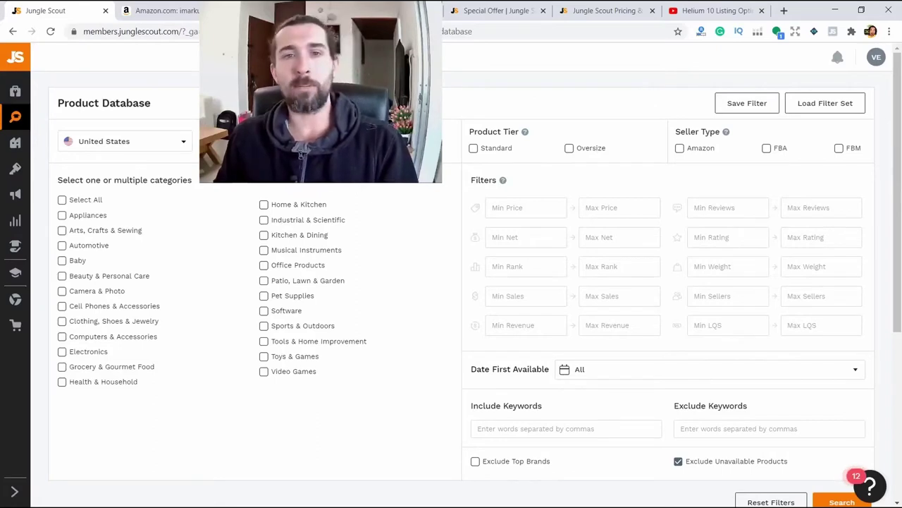
{"action": "left_click", "coordinate": [119, 138]}
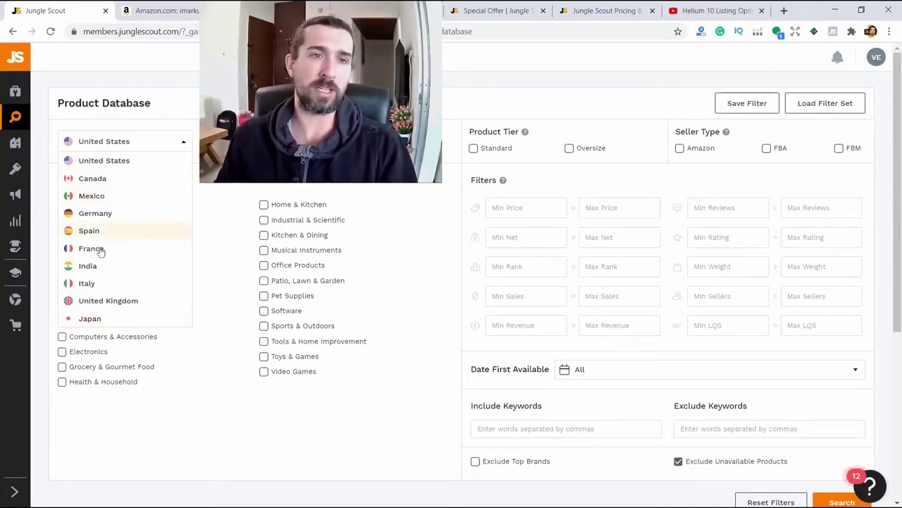
{"action": "mouse_move", "coordinate": [21, 107]}
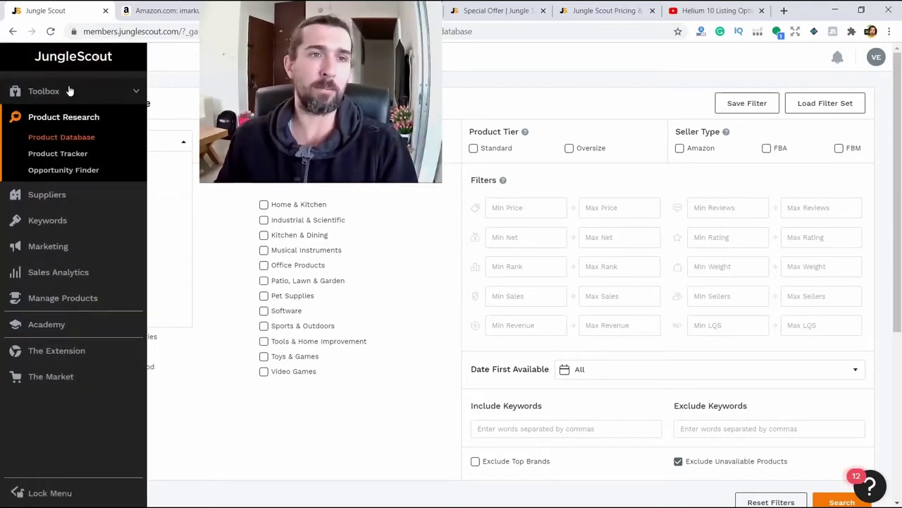
{"action": "left_click", "coordinate": [165, 111]}
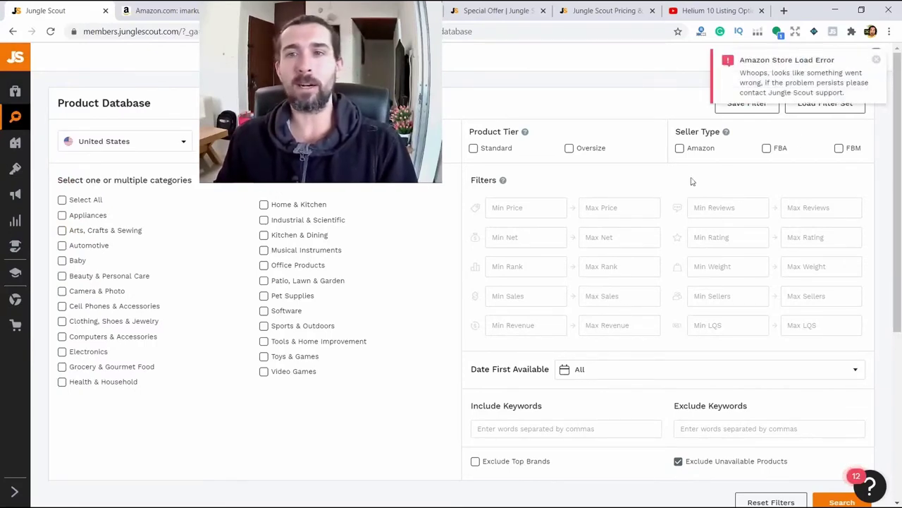
{"action": "left_click", "coordinate": [877, 59]}
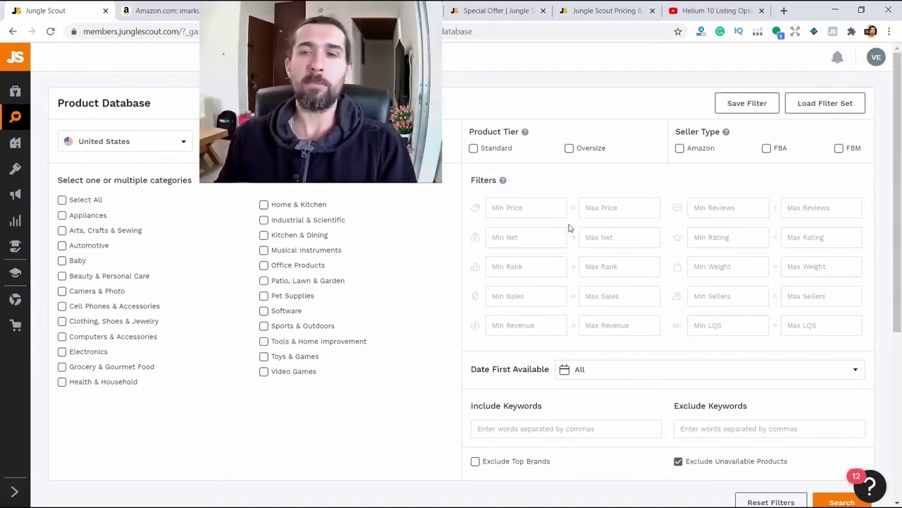
Select the Home & Kitchen, Kitchen & Dining, Automotive, Baby, Sports & Outdoors, Office Products and Patio, Lawn & Garden categories.
{"action": "scroll", "coordinate": [900, 292], "scroll_direction": "down", "scroll_amount": 3}
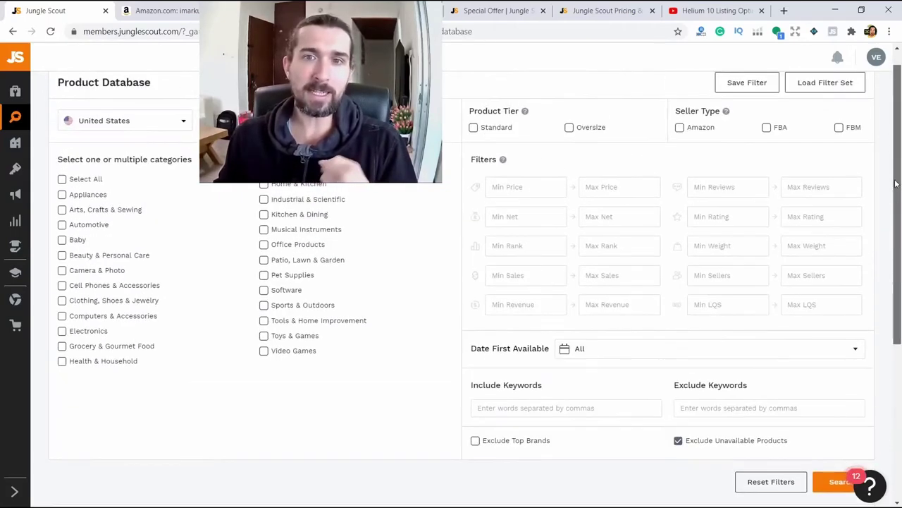
{"action": "left_click_drag", "start_coordinate": [899, 292], "coordinate": [897, 183]}
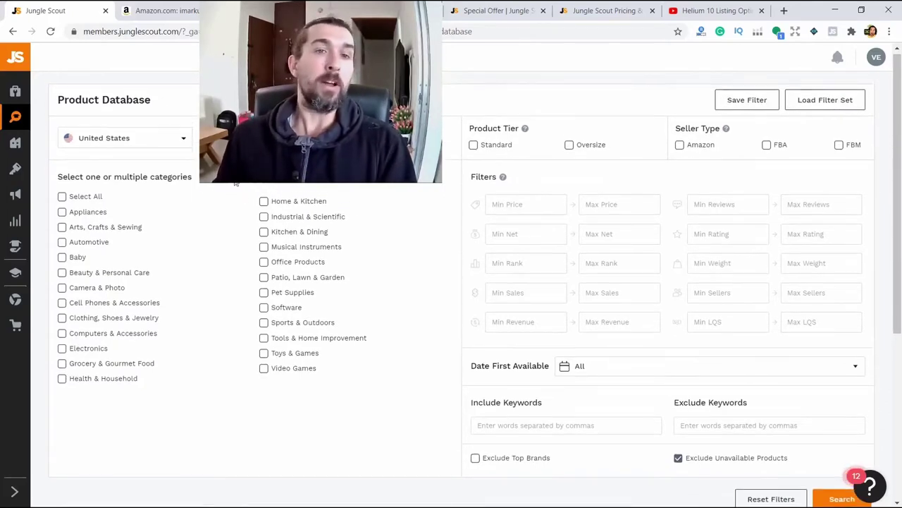
{"action": "scroll", "coordinate": [212, 176], "scroll_direction": "up", "scroll_amount": 1}
{"action": "left_click", "coordinate": [265, 205]}
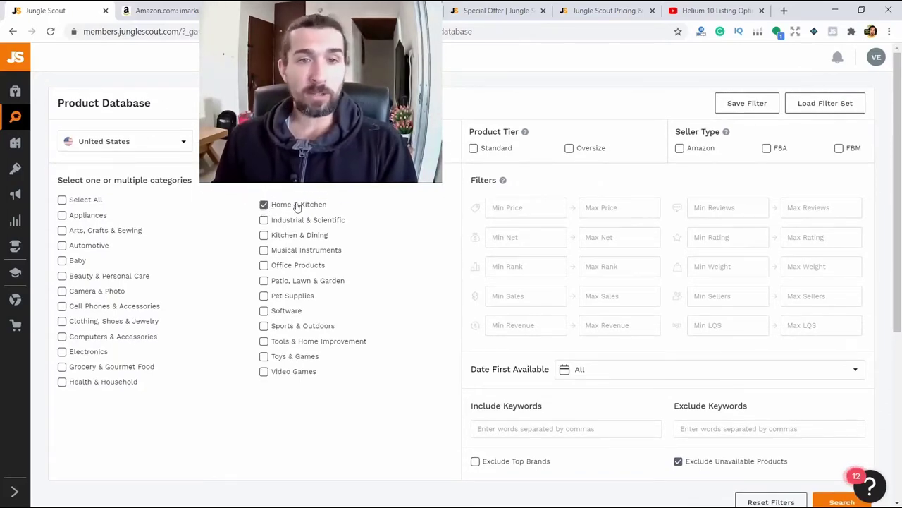
{"action": "left_click", "coordinate": [265, 235]}
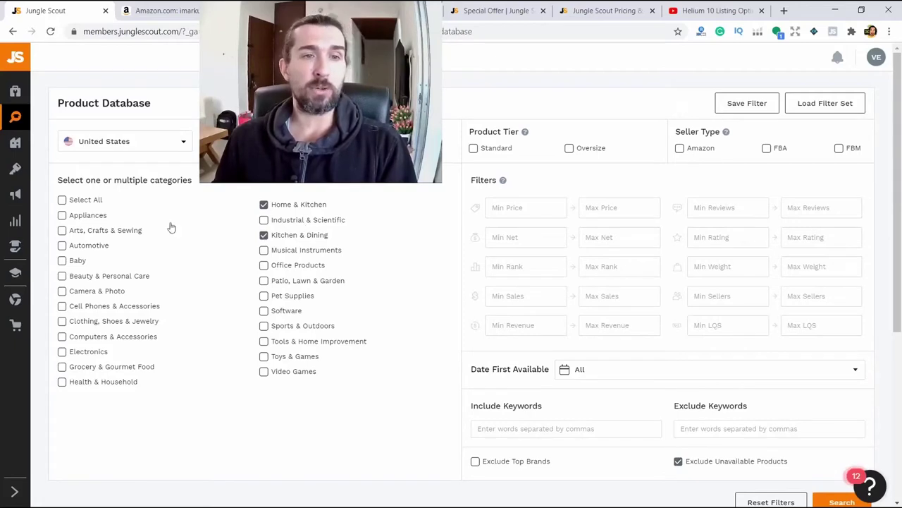
{"action": "left_click", "coordinate": [63, 261]}
{"action": "left_click", "coordinate": [63, 245]}
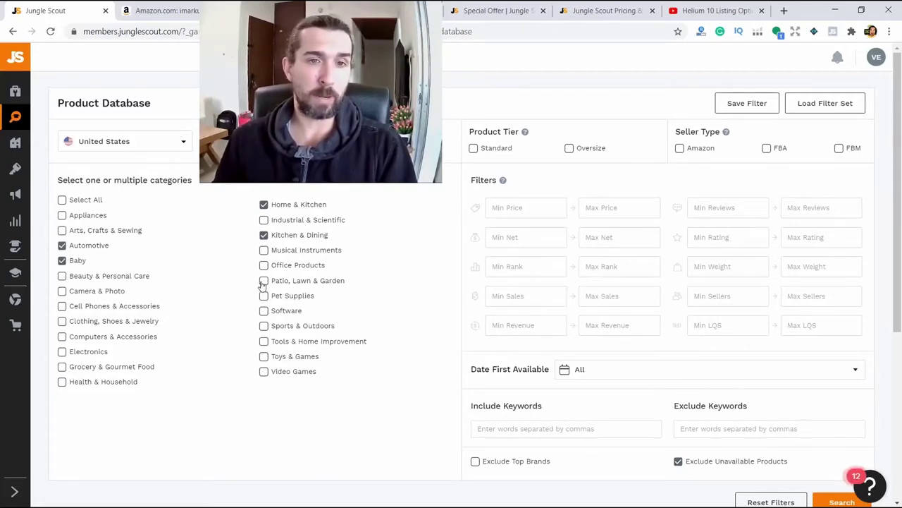
{"action": "left_click", "coordinate": [263, 326]}
{"action": "left_click", "coordinate": [263, 265]}
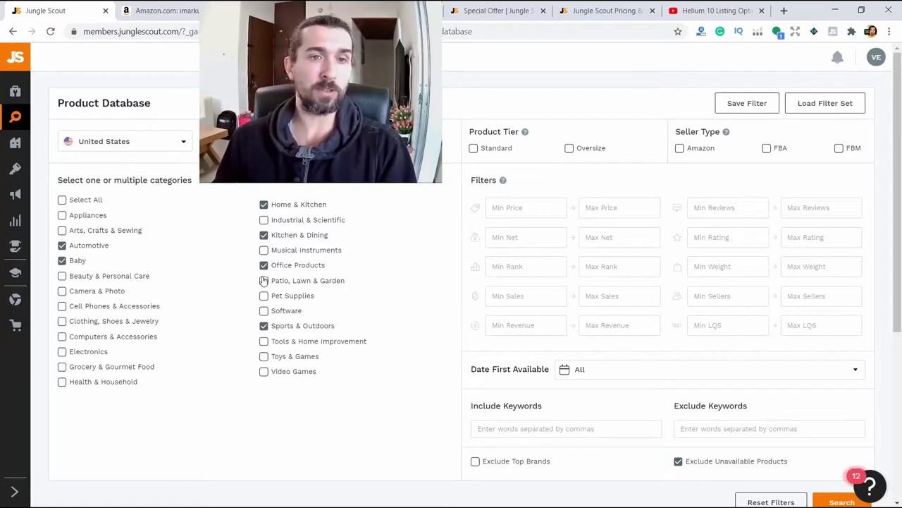
{"action": "left_click", "coordinate": [263, 280]}
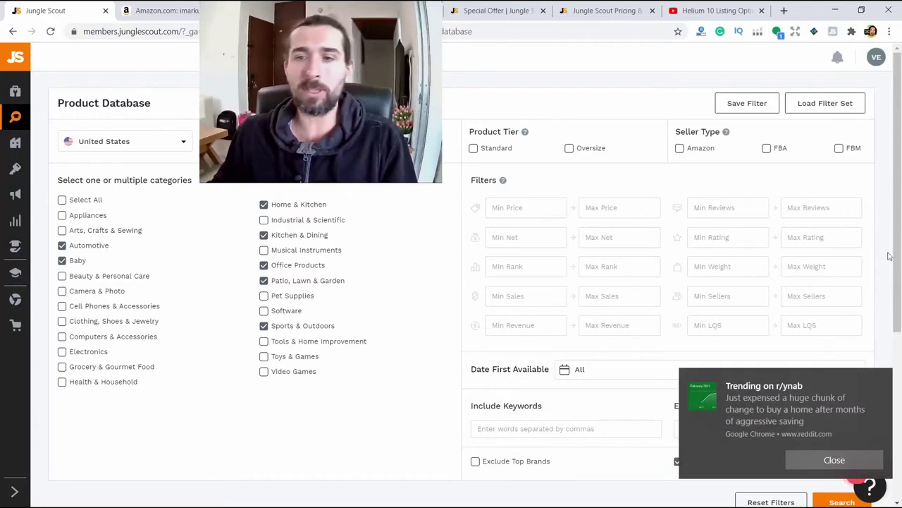
Restrict the product tier to Standard and the seller type to FBA and FBM, leaving Amazon unselected.
{"action": "left_click", "coordinate": [842, 468]}
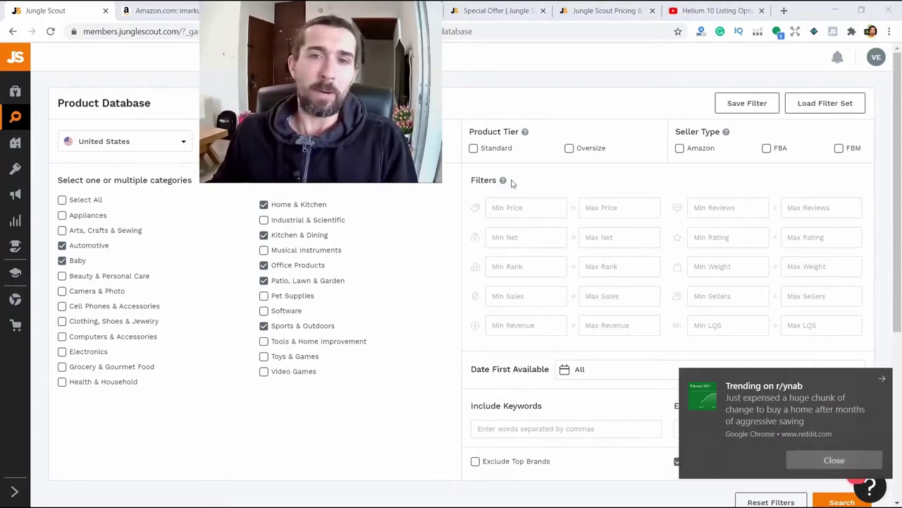
{"action": "left_click", "coordinate": [473, 150]}
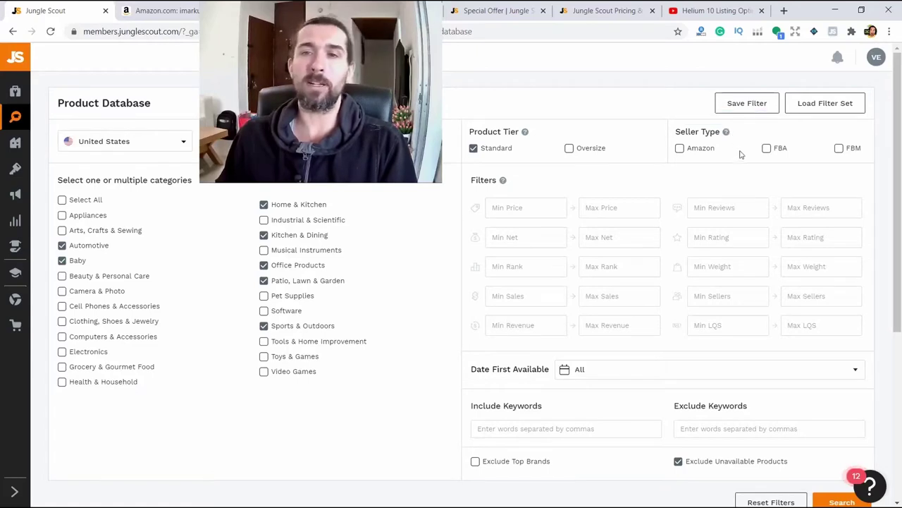
{"action": "mouse_move", "coordinate": [728, 136]}
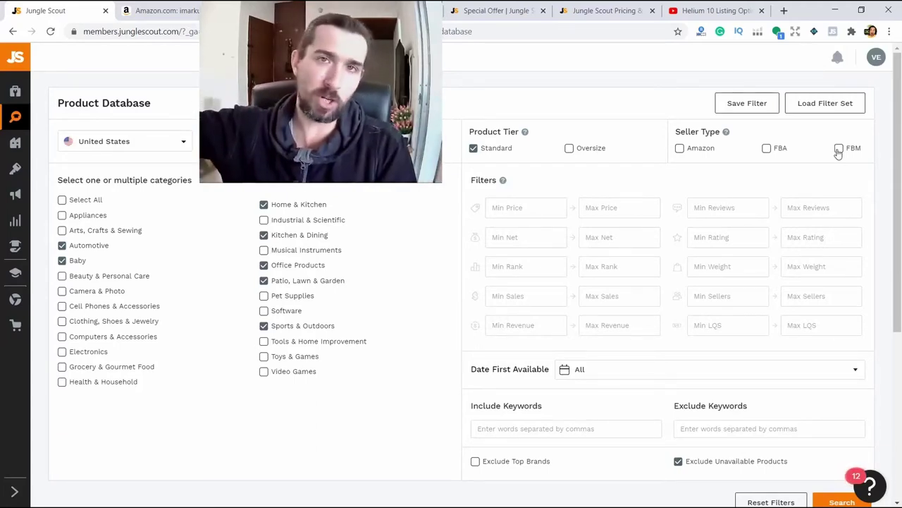
{"action": "double_click", "coordinate": [771, 153]}
{"action": "left_click", "coordinate": [772, 152]}
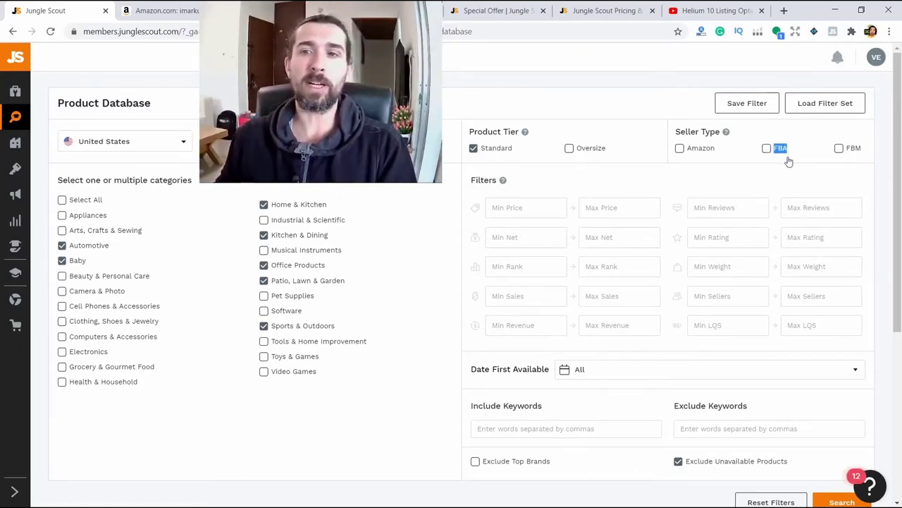
{"action": "left_click", "coordinate": [771, 153]}
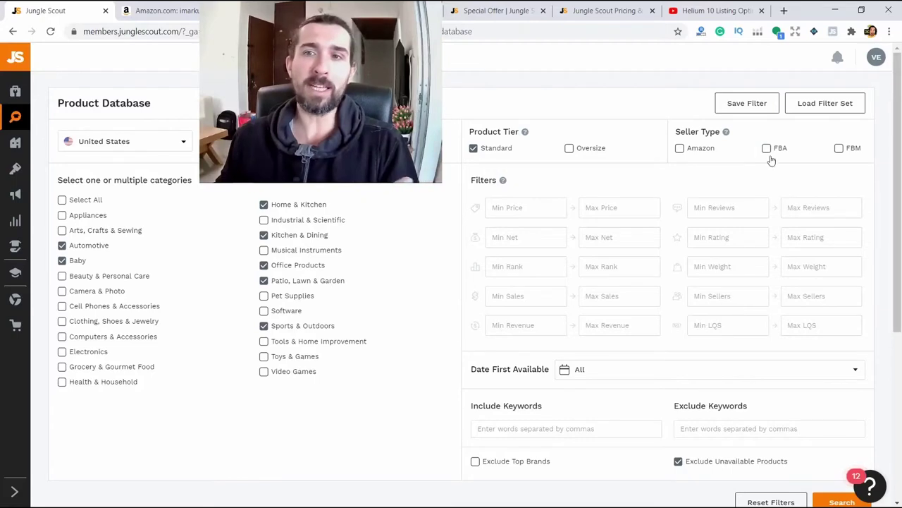
{"action": "left_click", "coordinate": [701, 150]}
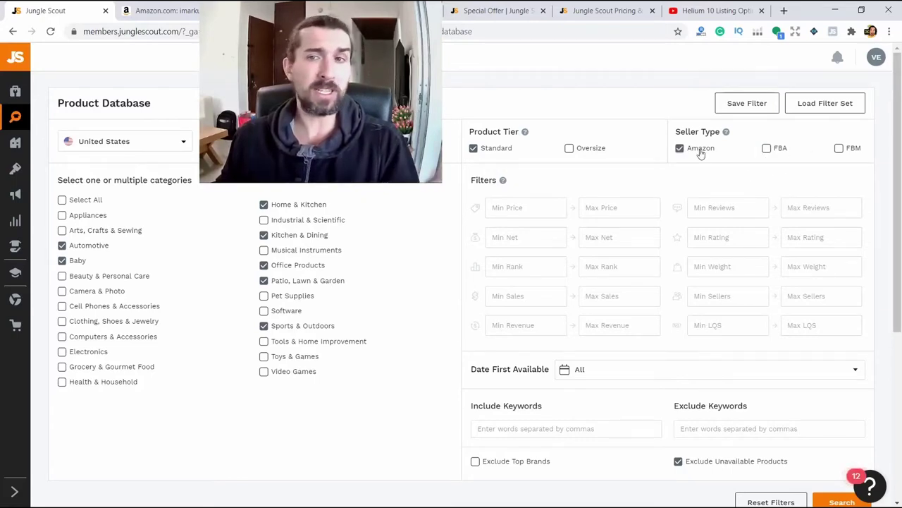
{"action": "left_click", "coordinate": [701, 149]}
{"action": "left_click", "coordinate": [779, 151]}
{"action": "left_click", "coordinate": [779, 151]}
{"action": "left_click", "coordinate": [770, 149]}
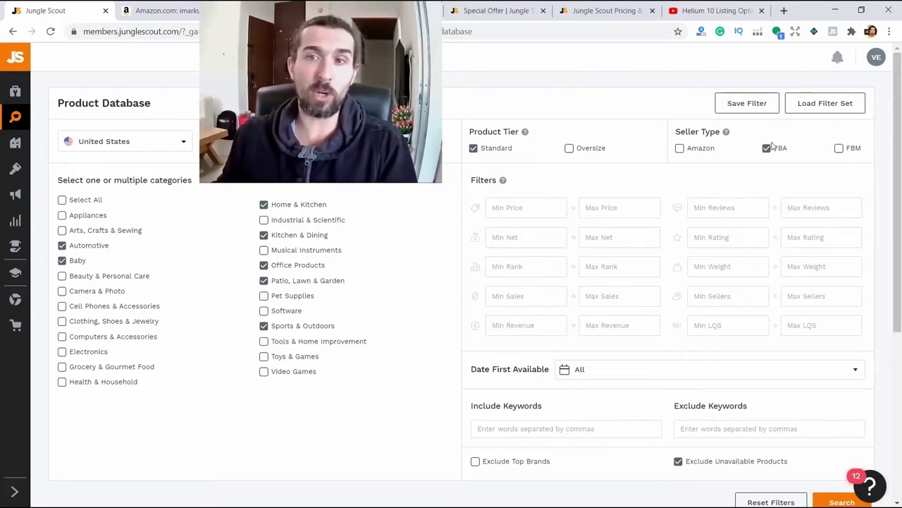
{"action": "left_click", "coordinate": [846, 152]}
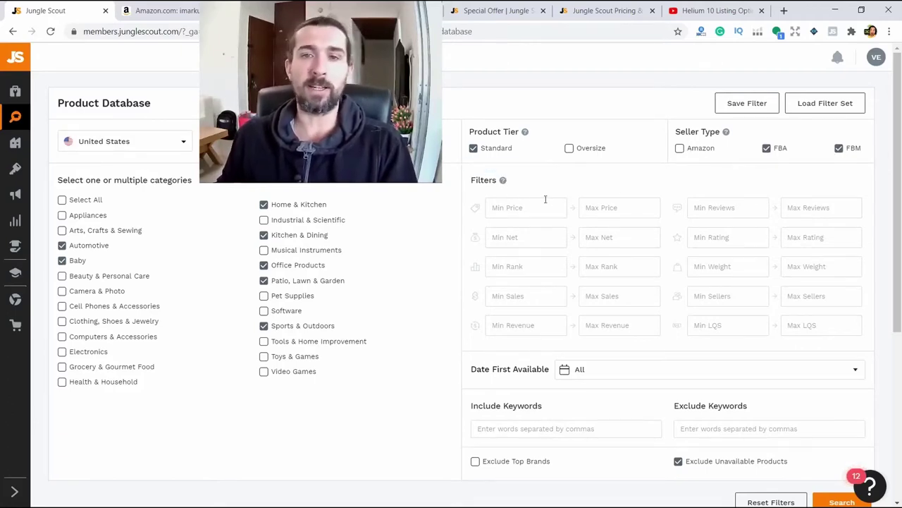
{"action": "scroll", "coordinate": [580, 207], "scroll_direction": "down", "scroll_amount": 1}
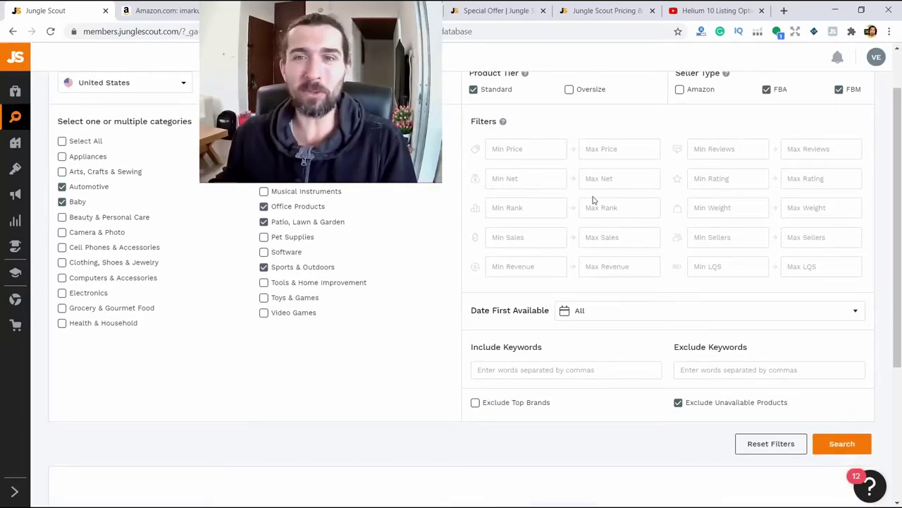
{"action": "scroll", "coordinate": [600, 194], "scroll_direction": "up", "scroll_amount": 1}
{"action": "scroll", "coordinate": [369, 202], "scroll_direction": "down", "scroll_amount": 1}
{"action": "scroll", "coordinate": [369, 202], "scroll_direction": "up", "scroll_amount": 1}
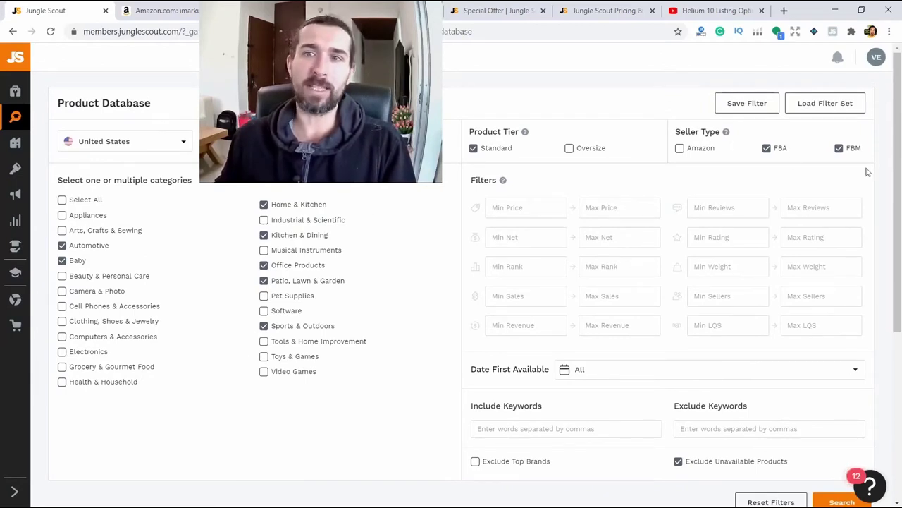
{"action": "scroll", "coordinate": [723, 236], "scroll_direction": "down", "scroll_amount": 1}
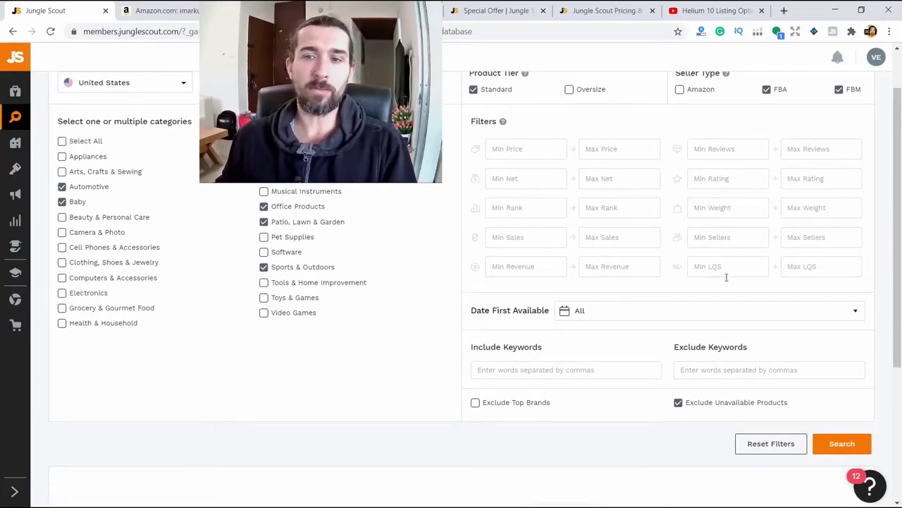
Search the Product Database with the chosen categories, tier and seller types, and review how many products match.
{"action": "scroll", "coordinate": [726, 277], "scroll_direction": "down", "scroll_amount": 1}
{"action": "left_click", "coordinate": [839, 386]}
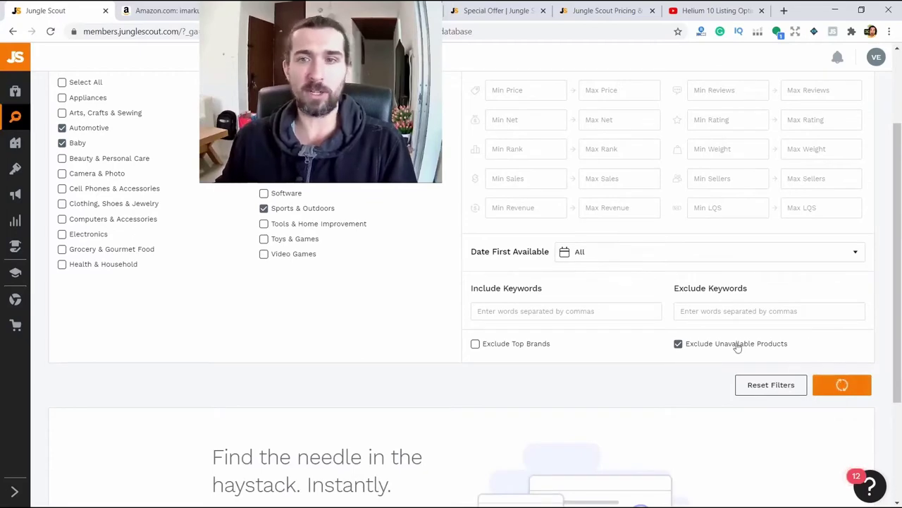
{"action": "scroll", "coordinate": [698, 300], "scroll_direction": "down", "scroll_amount": 2}
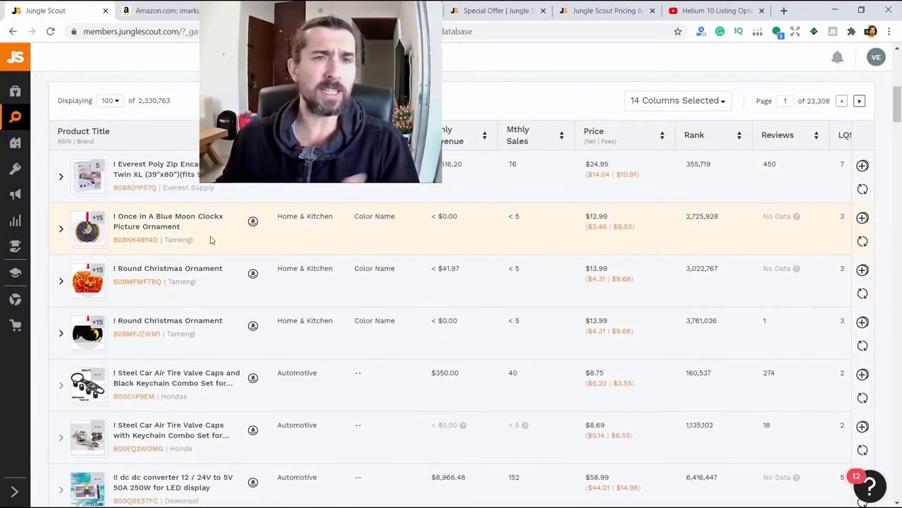
{"action": "scroll", "coordinate": [210, 240], "scroll_direction": "up", "scroll_amount": 1}
{"action": "left_click_drag", "start_coordinate": [138, 159], "coordinate": [169, 157]}
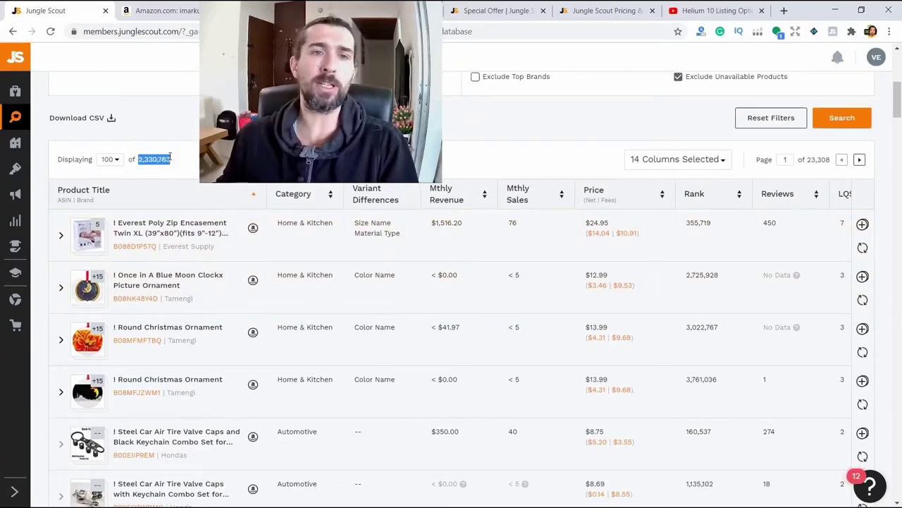
{"action": "scroll", "coordinate": [183, 184], "scroll_direction": "up", "scroll_amount": 1}
{"action": "left_click", "coordinate": [199, 211]}
{"action": "scroll", "coordinate": [404, 277], "scroll_direction": "up", "scroll_amount": 2}
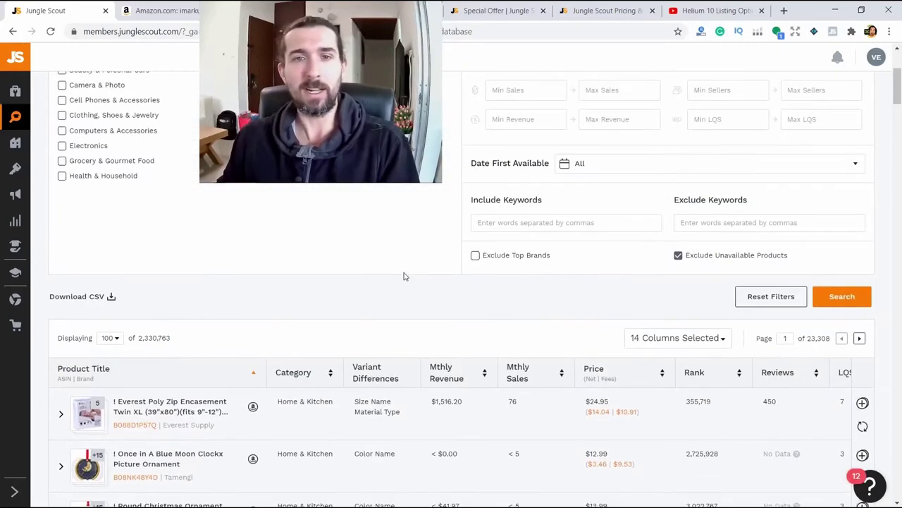
{"action": "scroll", "coordinate": [404, 277], "scroll_direction": "up", "scroll_amount": 4}
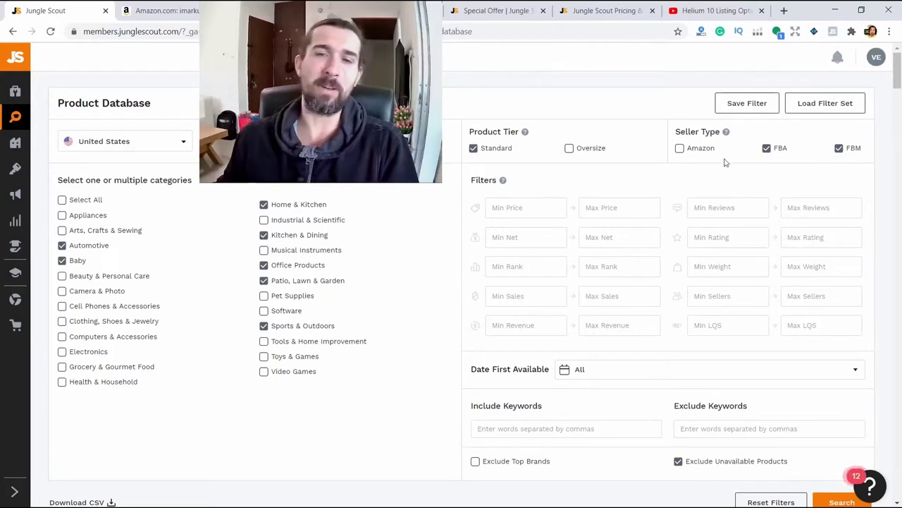
Set the price filter to a minimum of 27 and a maximum of 40, leaving the net range empty.
{"action": "left_click", "coordinate": [536, 211]}
{"action": "type", "text": "27"}
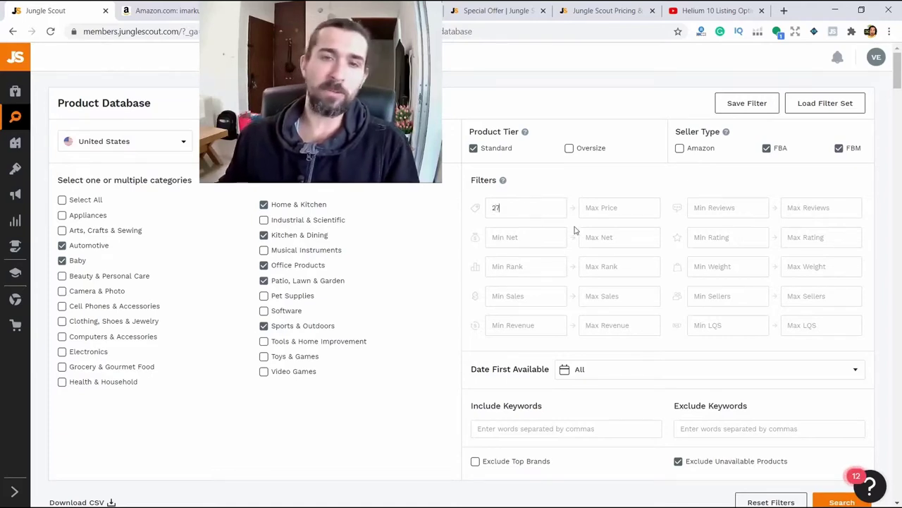
{"action": "left_click", "coordinate": [626, 214]}
{"action": "type", "text": "40"}
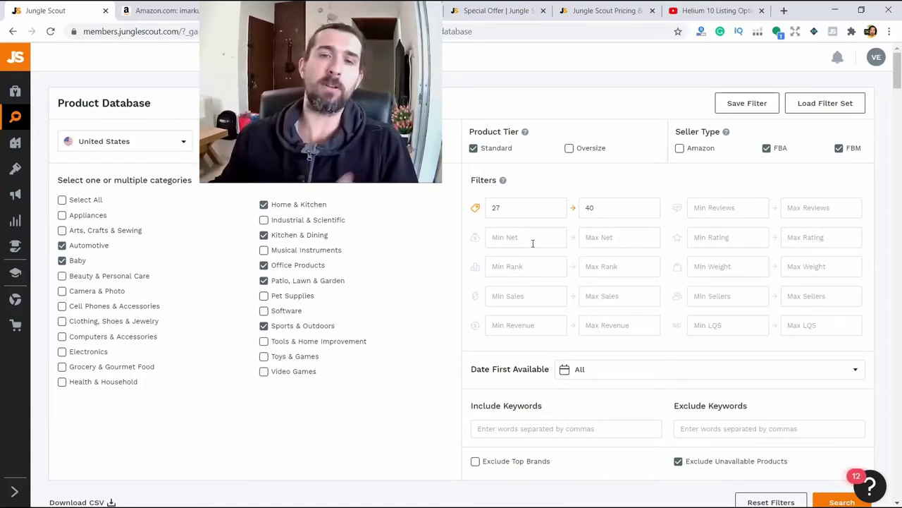
{"action": "left_click", "coordinate": [614, 231]}
{"action": "left_click", "coordinate": [608, 238]}
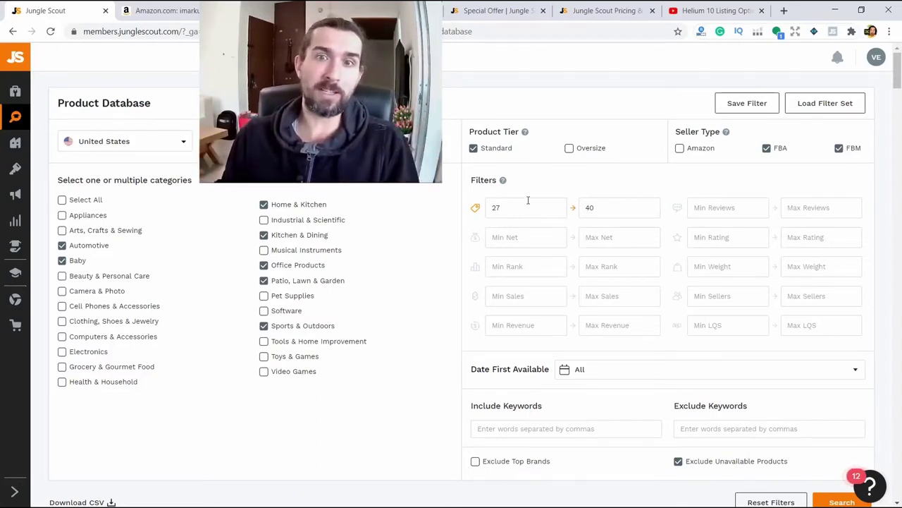
{"action": "left_click", "coordinate": [524, 236]}
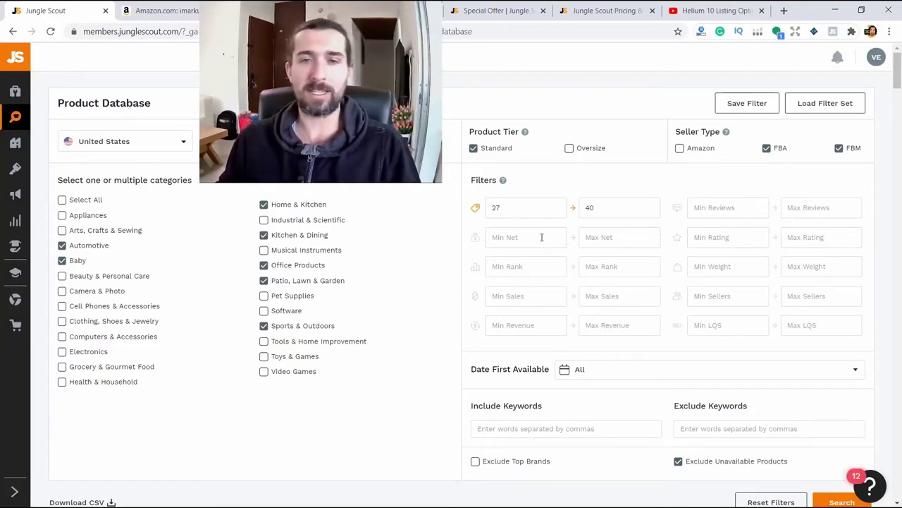
{"action": "left_click", "coordinate": [600, 234]}
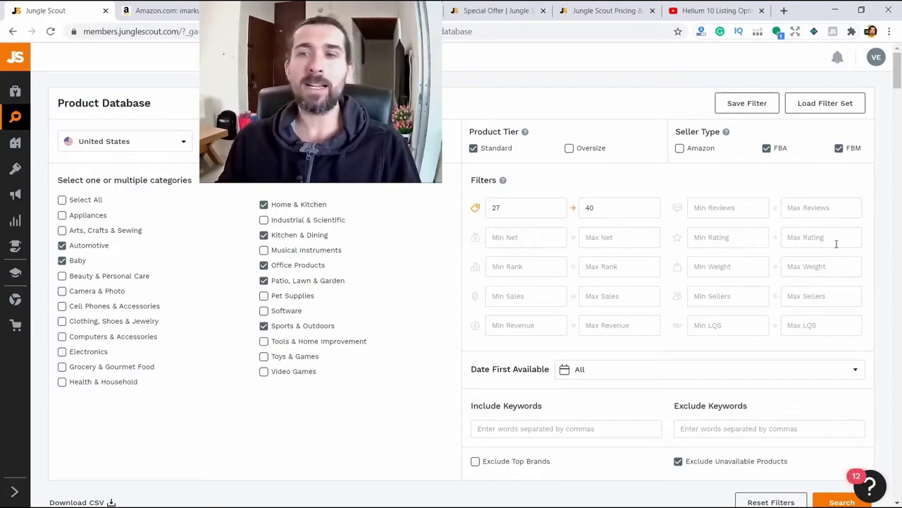
Set the rating filter to a minimum of 1 and a maximum of 5.
{"action": "left_click", "coordinate": [743, 236]}
{"action": "type", "text": "1"}
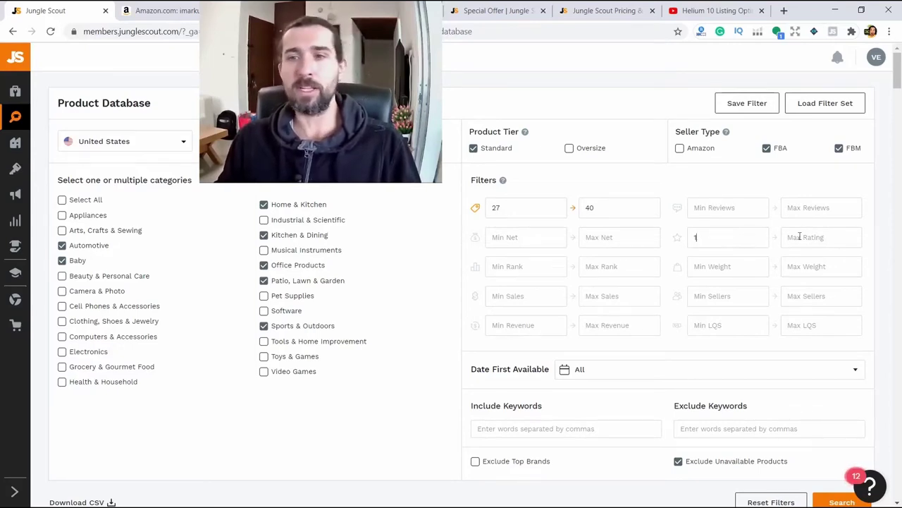
{"action": "left_click", "coordinate": [811, 238]}
{"action": "type", "text": "5"}
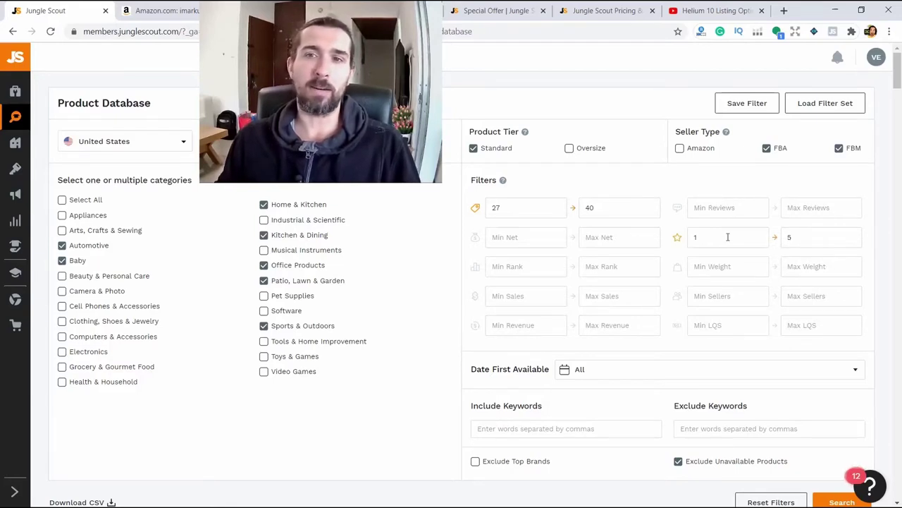
Limit the number of reviews to between 20 and 45.
{"action": "left_click", "coordinate": [726, 210]}
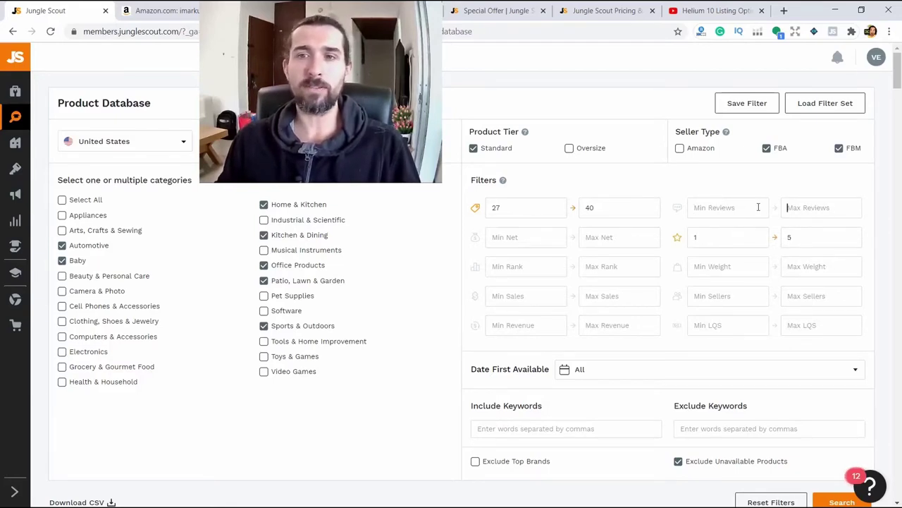
{"action": "type", "text": "20"}
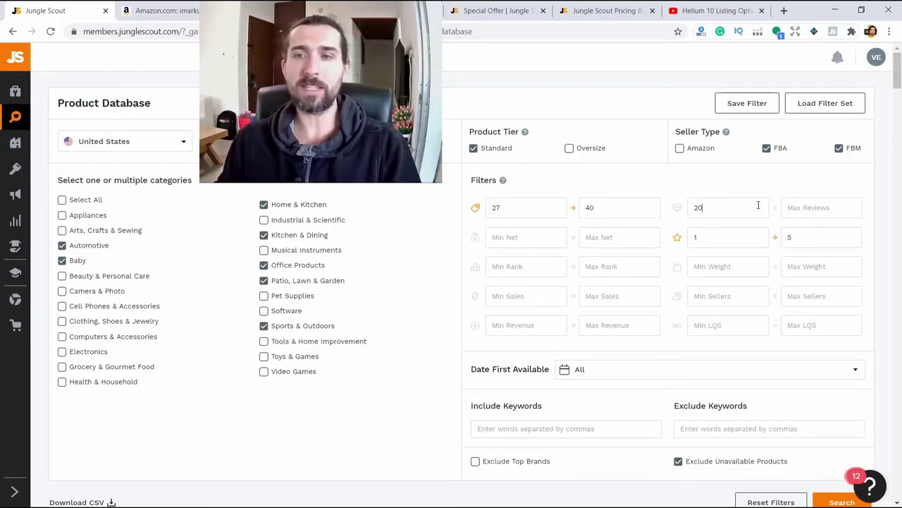
{"action": "left_click", "coordinate": [809, 220]}
{"action": "type", "text": "45"}
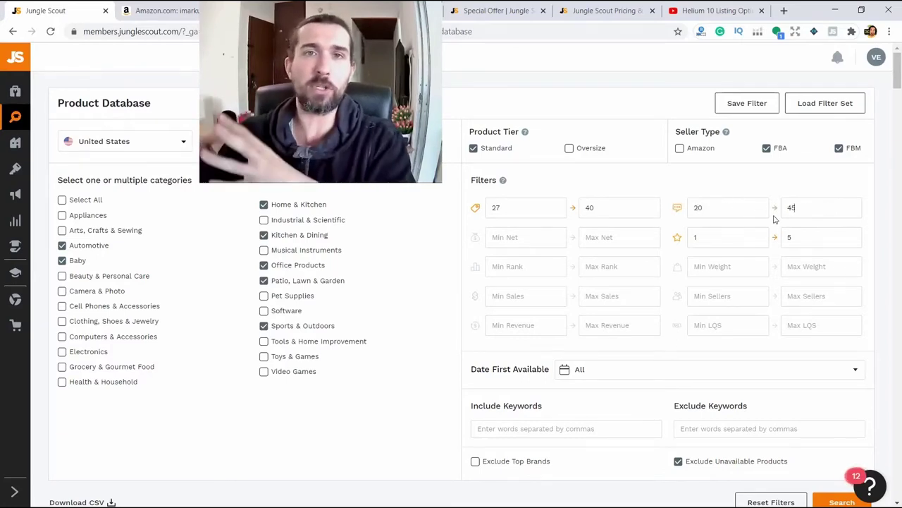
Clear the minimum rating and set the maximum rating to 3.5.
{"action": "left_click", "coordinate": [719, 240]}
{"action": "key", "text": "BackSpace"}
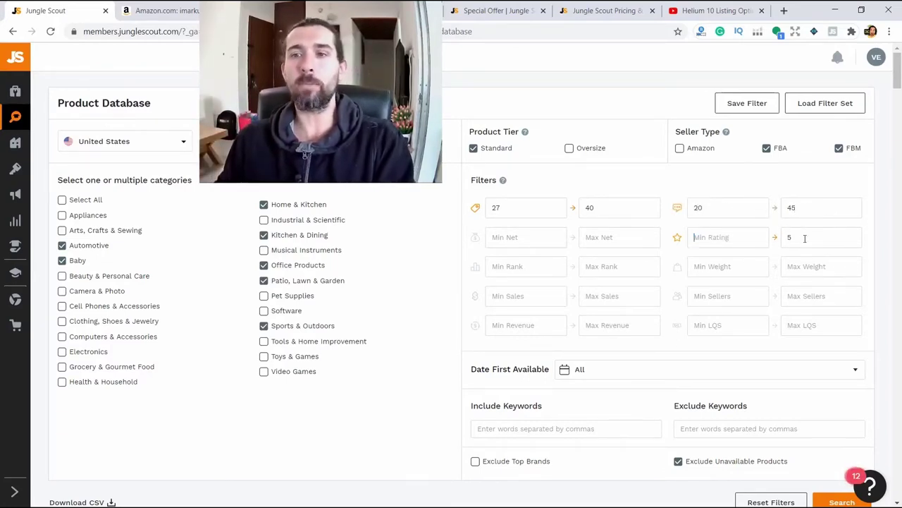
{"action": "left_click", "coordinate": [804, 239]}
{"action": "key", "text": "BackSpace"}
{"action": "type", "text": "3.5"}
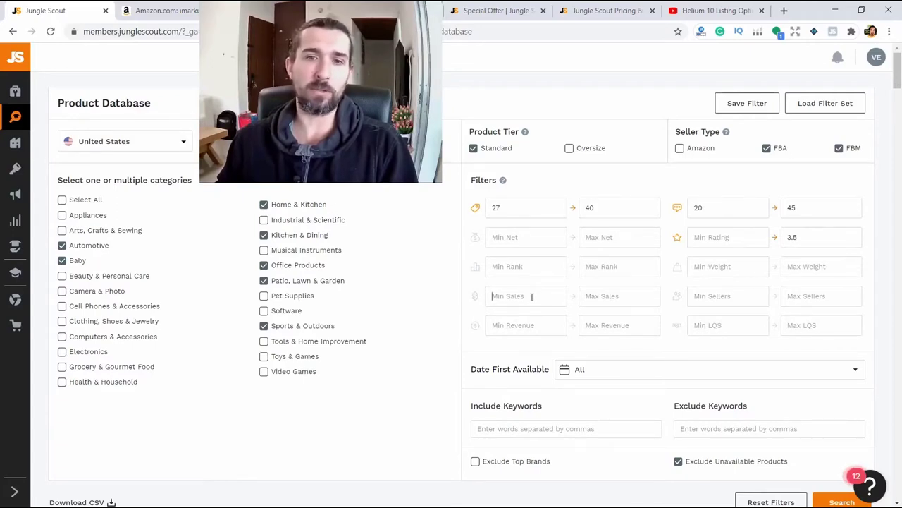
Set the minimum sales filter to 500, leaving the maximum sales and the rank range empty.
{"action": "left_click", "coordinate": [531, 296]}
{"action": "type", "text": "500"}
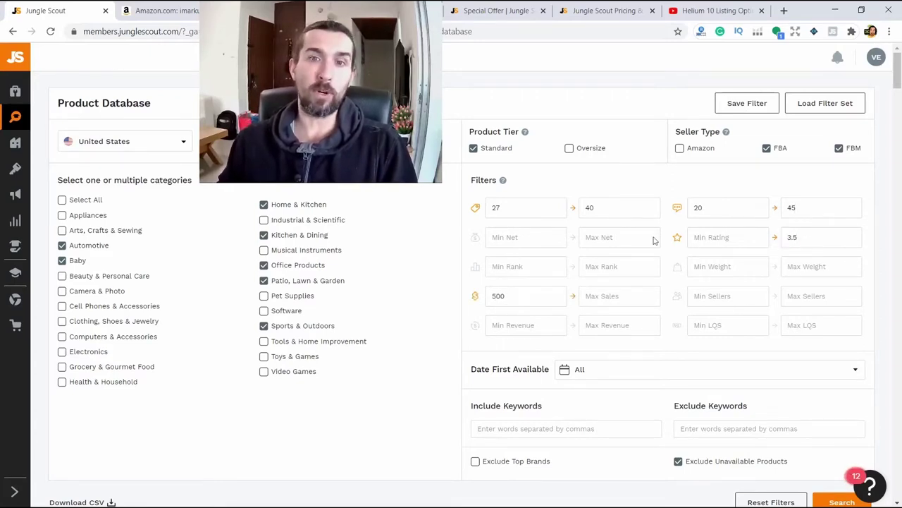
{"action": "left_click", "coordinate": [511, 299]}
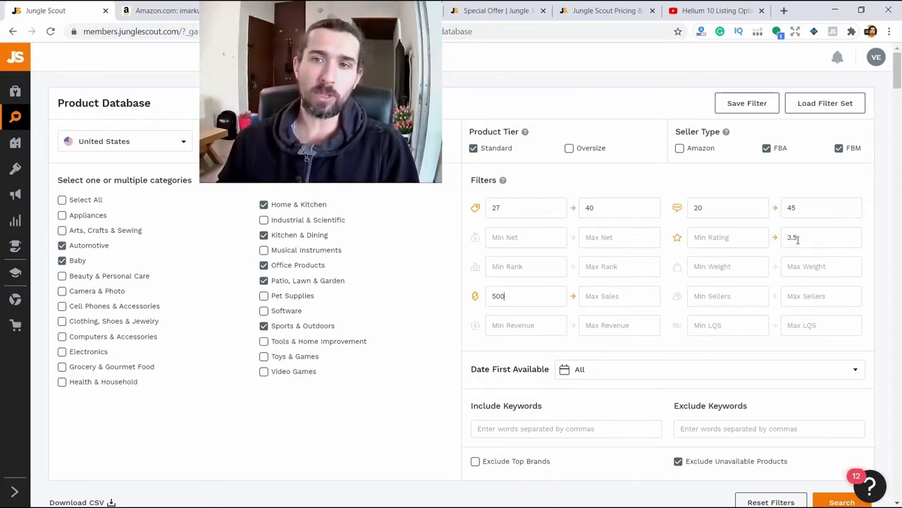
{"action": "double_click", "coordinate": [794, 237]}
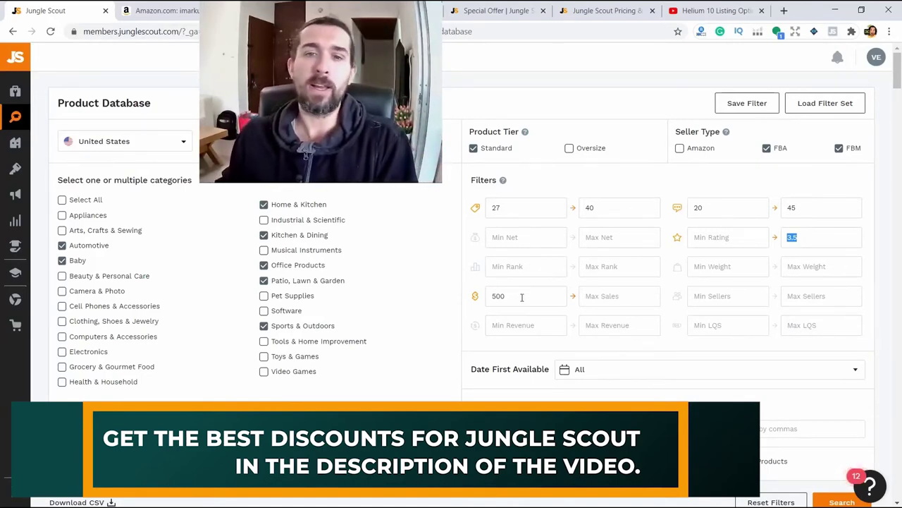
{"action": "left_click", "coordinate": [520, 268]}
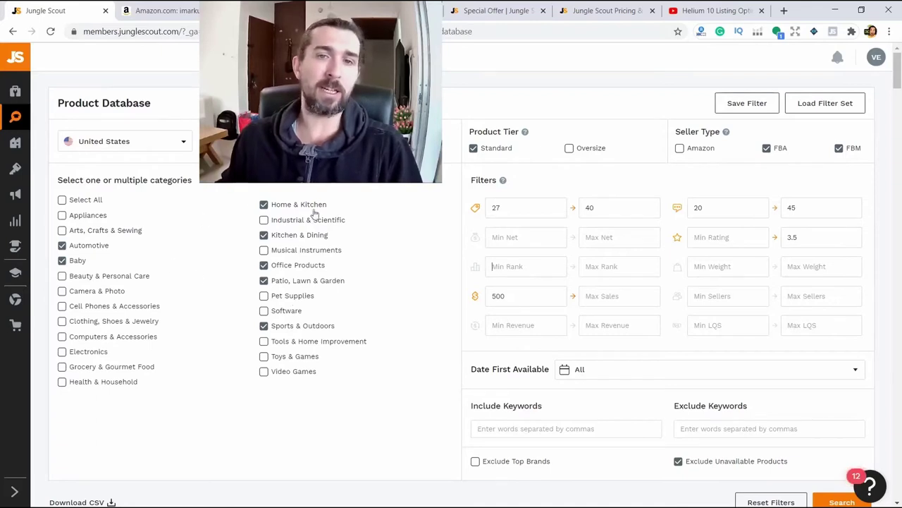
{"action": "left_click", "coordinate": [520, 265]}
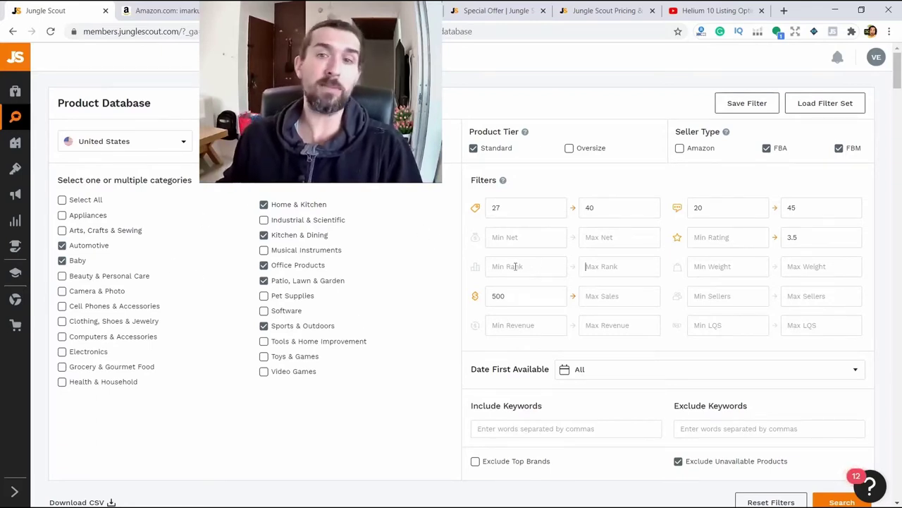
{"action": "left_click", "coordinate": [816, 261]}
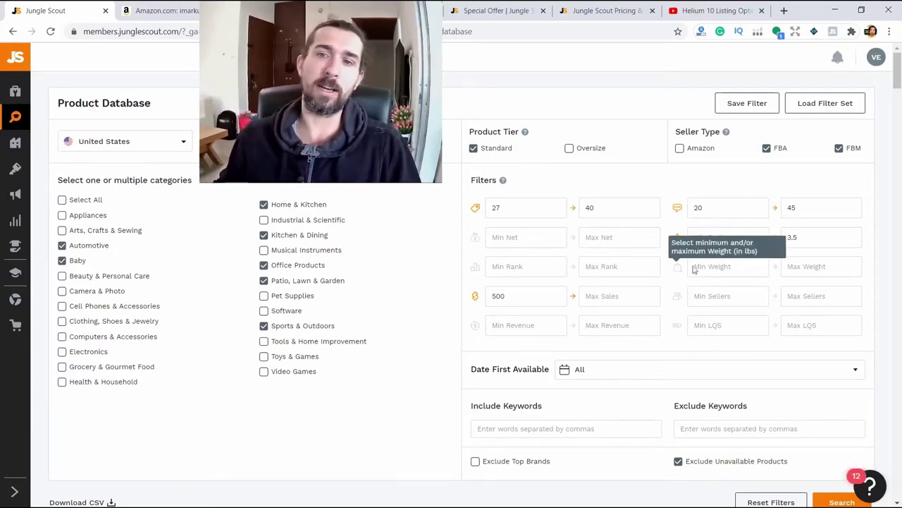
{"action": "type", "text": "0."}
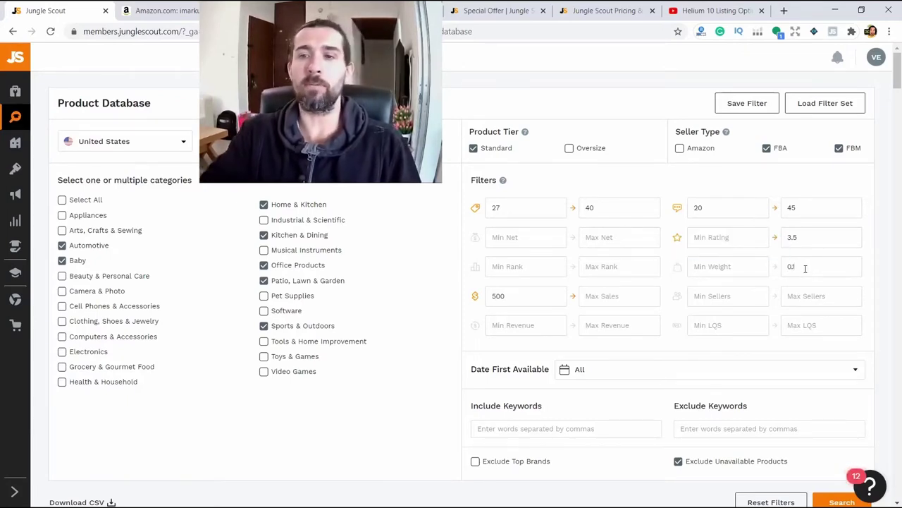
{"action": "type", "text": "25"}
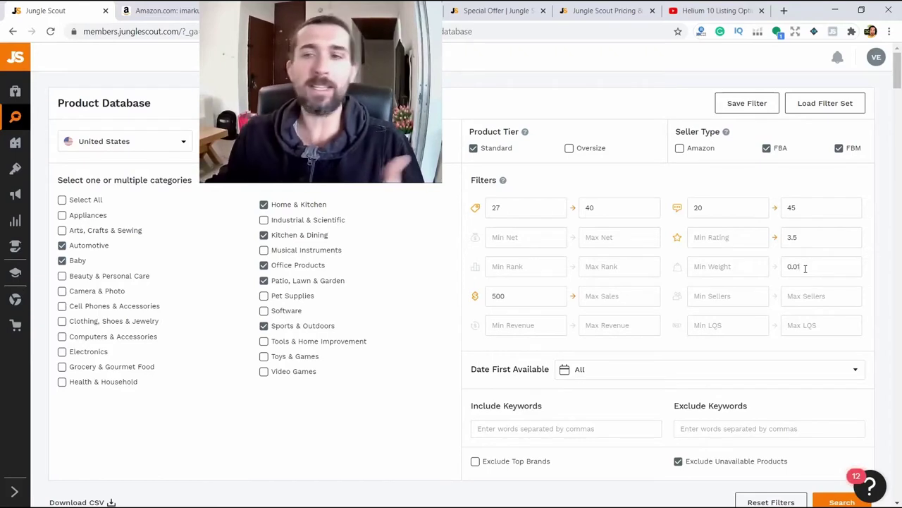
{"action": "key", "text": "ctrl+a"}
{"action": "key", "text": "BackSpace"}
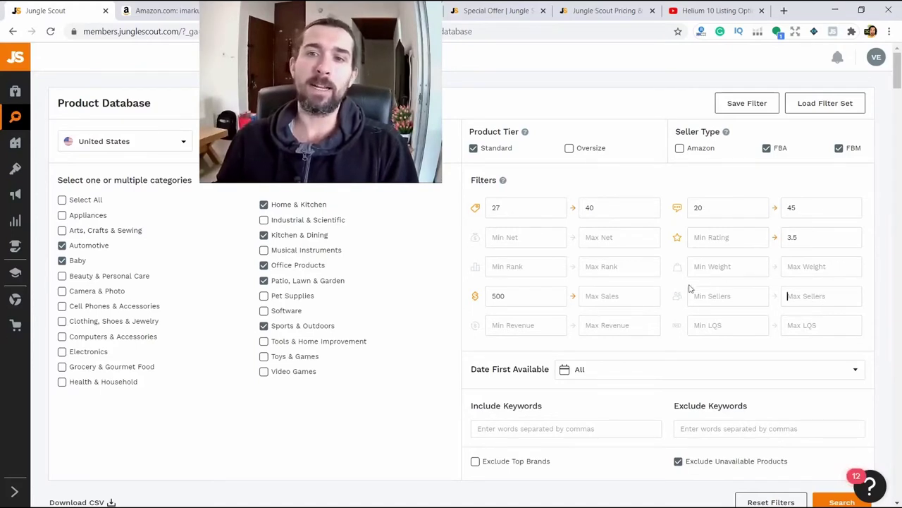
Set the maximum number of sellers to 2, leaving the minimum sellers empty.
{"action": "left_click", "coordinate": [734, 300]}
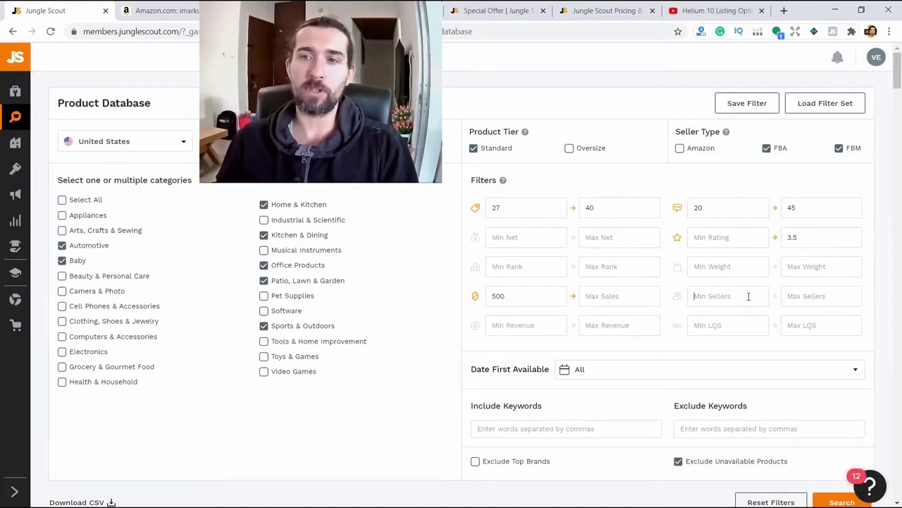
{"action": "left_click", "coordinate": [791, 296]}
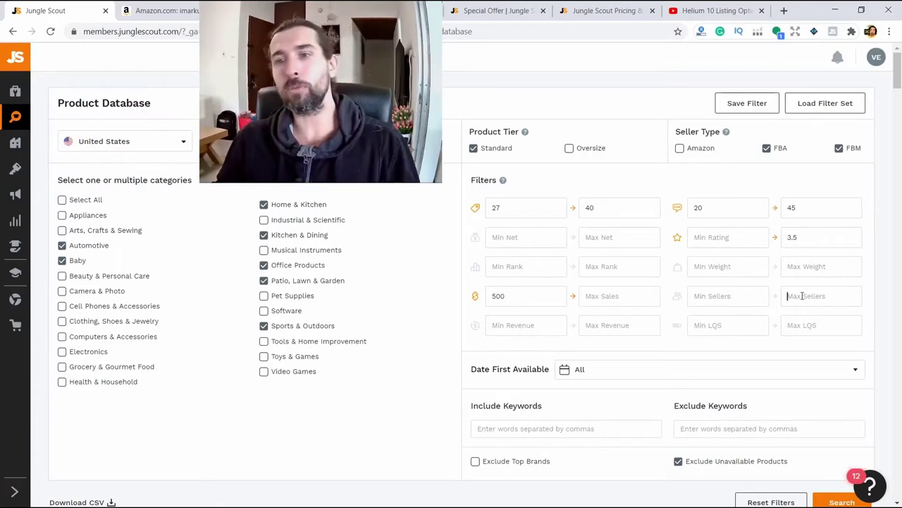
{"action": "type", "text": "2"}
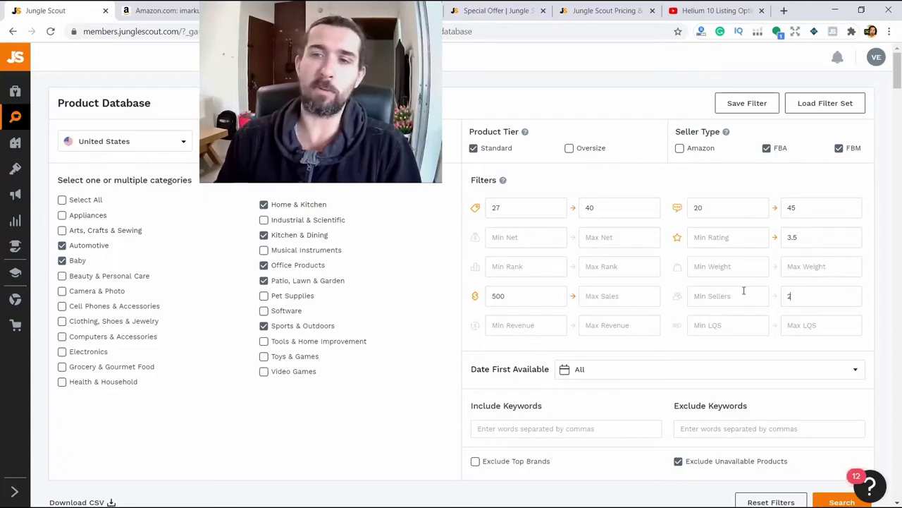
{"action": "left_click", "coordinate": [761, 290]}
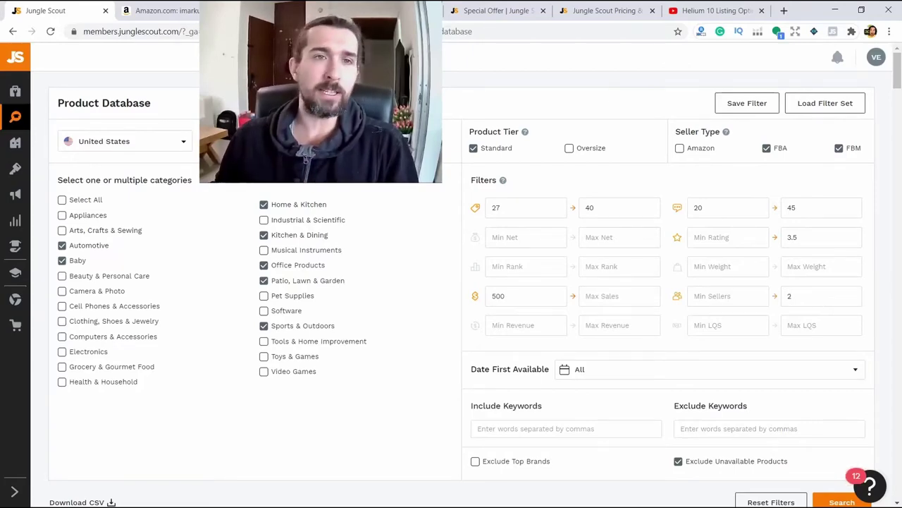
Switch to the imarku chef knife's Amazon listing and look through all the new offers from its other sellers.
{"action": "left_click", "coordinate": [162, 11]}
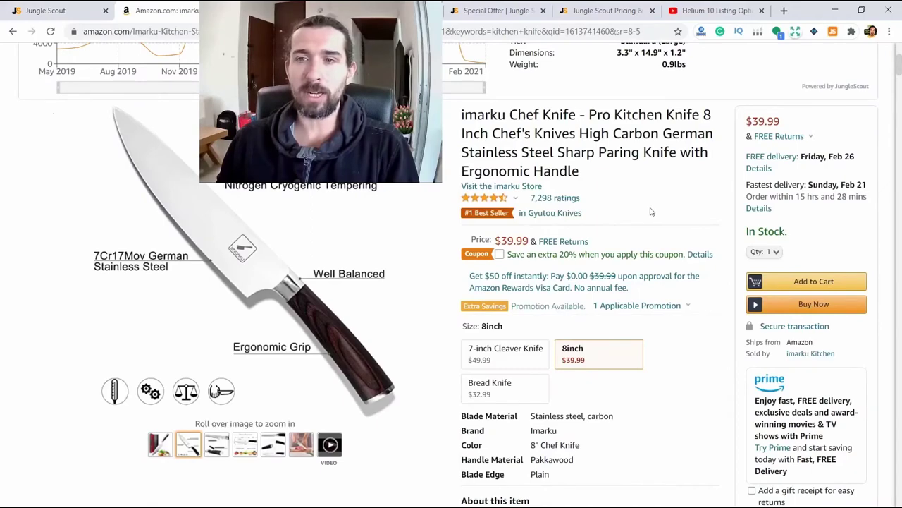
{"action": "scroll", "coordinate": [705, 226], "scroll_direction": "down", "scroll_amount": 3}
{"action": "left_click_drag", "start_coordinate": [746, 177], "coordinate": [772, 185]}
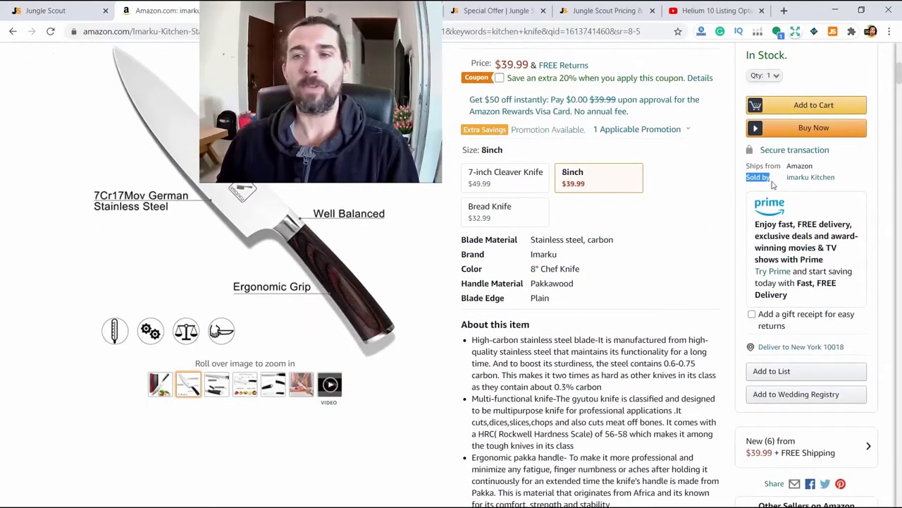
{"action": "scroll", "coordinate": [793, 349], "scroll_direction": "down", "scroll_amount": 1}
{"action": "scroll", "coordinate": [855, 392], "scroll_direction": "down", "scroll_amount": 3}
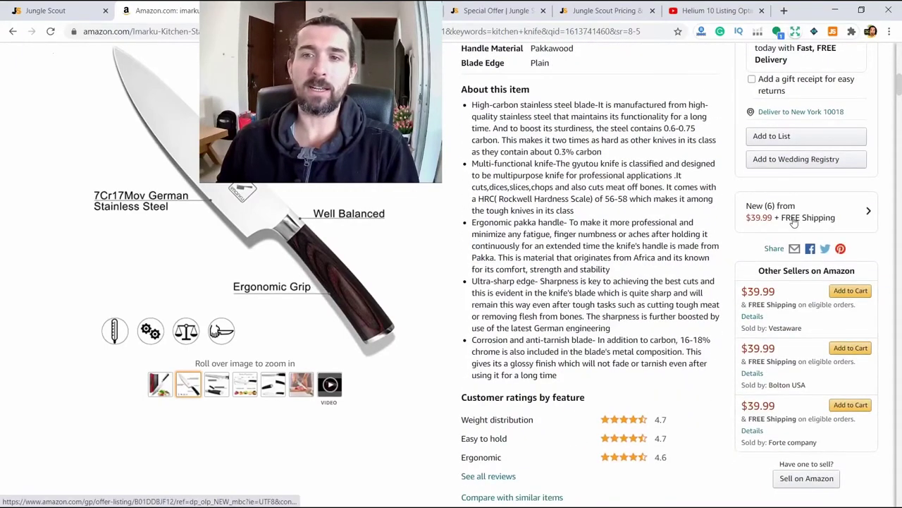
{"action": "left_click", "coordinate": [794, 217]}
{"action": "scroll", "coordinate": [684, 227], "scroll_direction": "down", "scroll_amount": 1}
{"action": "scroll", "coordinate": [689, 227], "scroll_direction": "down", "scroll_amount": 5}
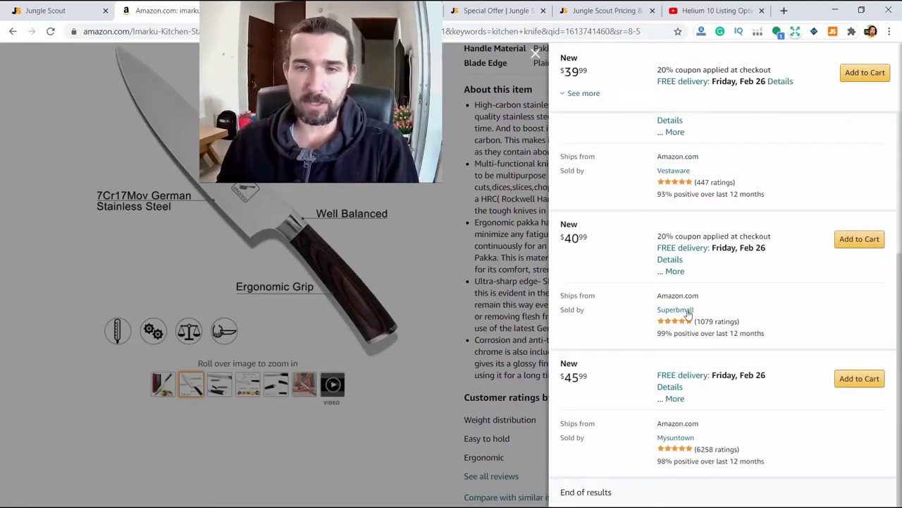
{"action": "scroll", "coordinate": [691, 284], "scroll_direction": "up", "scroll_amount": 6}
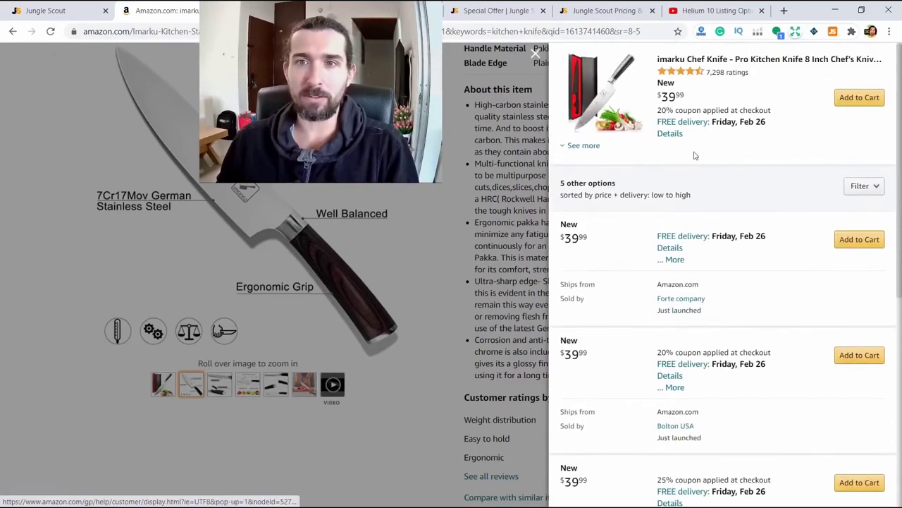
Expand the main offer and the Forte company offer, and compare the sellers across the chef knife's listed offers.
{"action": "left_click", "coordinate": [694, 135]}
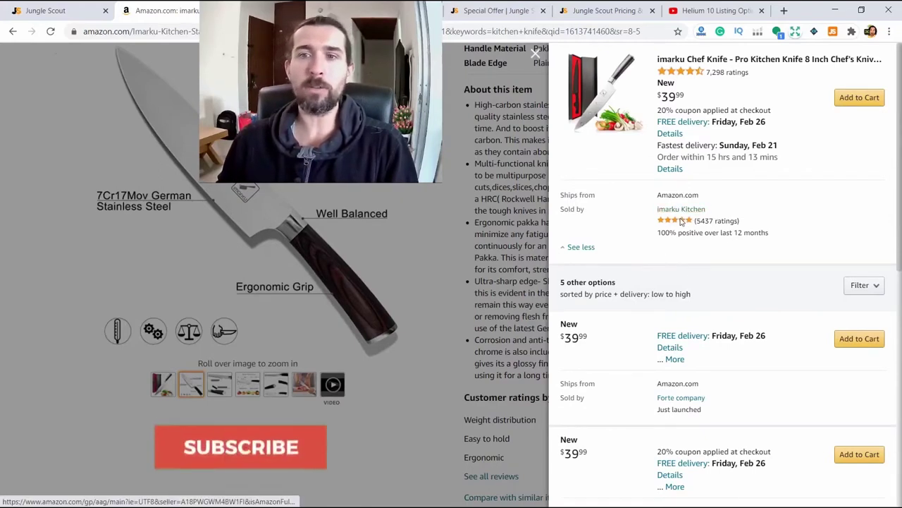
{"action": "left_click", "coordinate": [672, 360]}
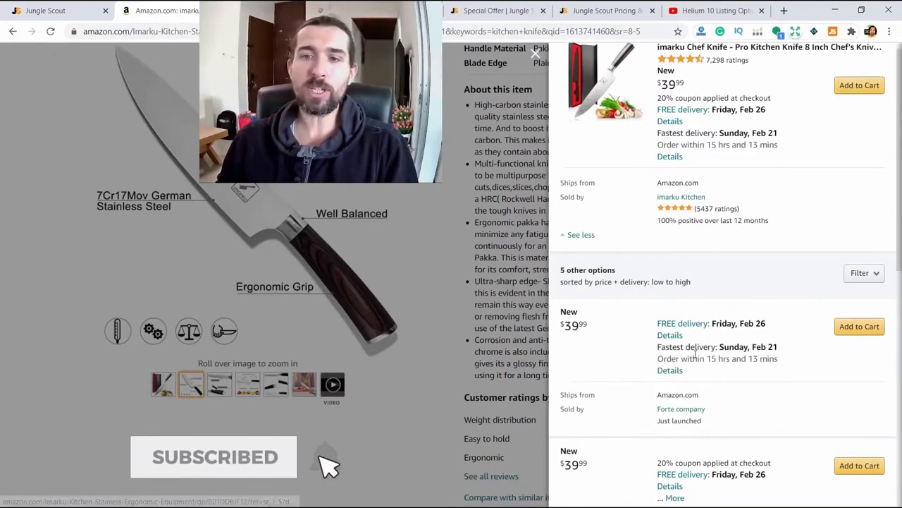
{"action": "scroll", "coordinate": [669, 363], "scroll_direction": "down", "scroll_amount": 1}
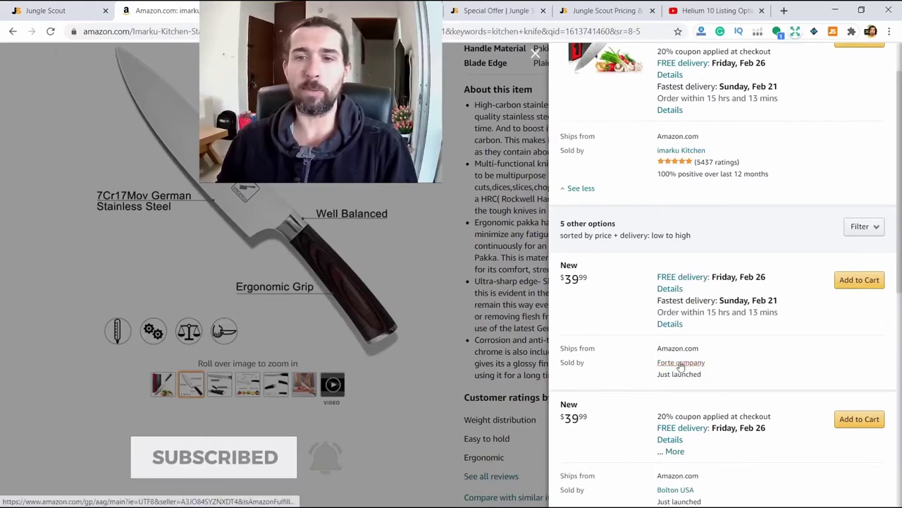
{"action": "scroll", "coordinate": [697, 371], "scroll_direction": "down", "scroll_amount": 3}
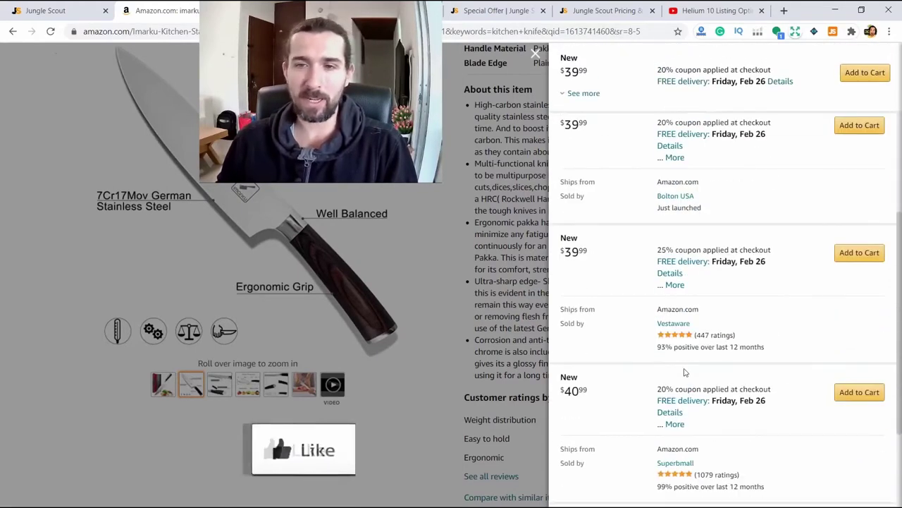
{"action": "scroll", "coordinate": [710, 324], "scroll_direction": "up", "scroll_amount": 4}
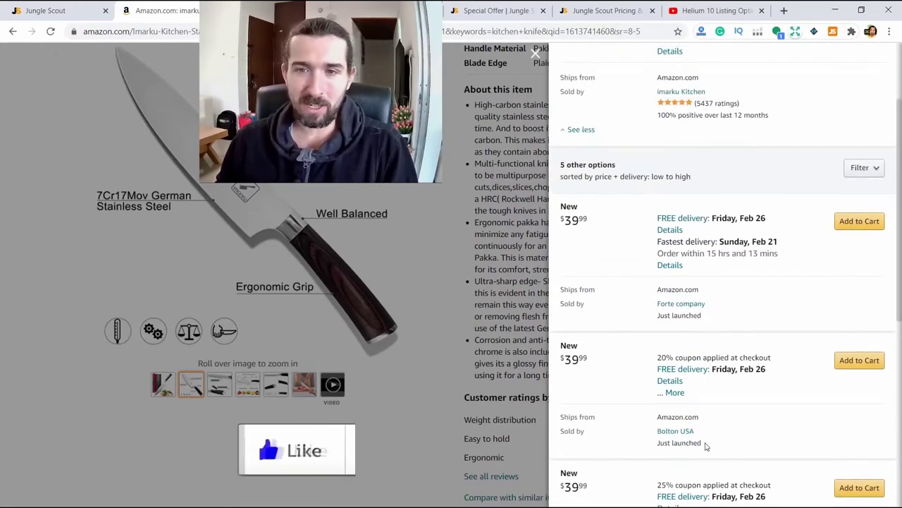
Examine the Forte company offer's seller name and "Just launched" status.
{"action": "triple_click", "coordinate": [682, 308]}
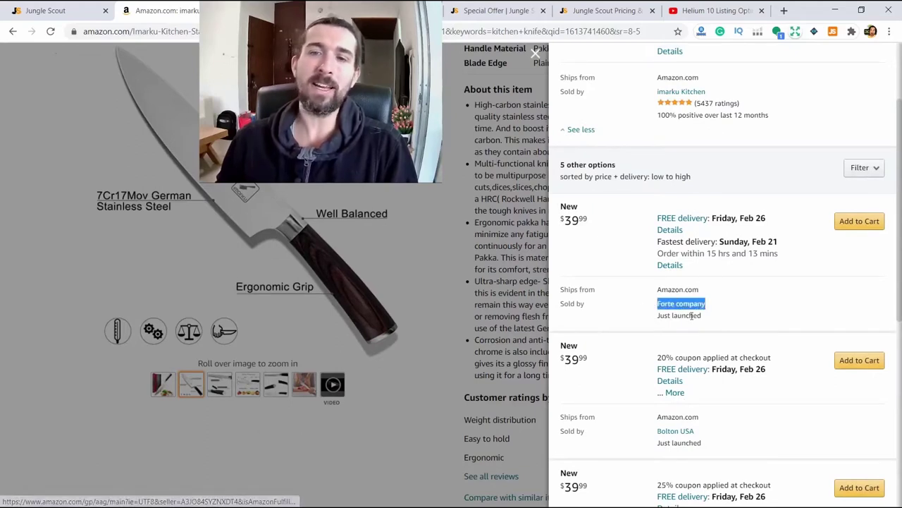
{"action": "double_click", "coordinate": [678, 315]}
{"action": "left_click_drag", "start_coordinate": [659, 316], "coordinate": [722, 317]}
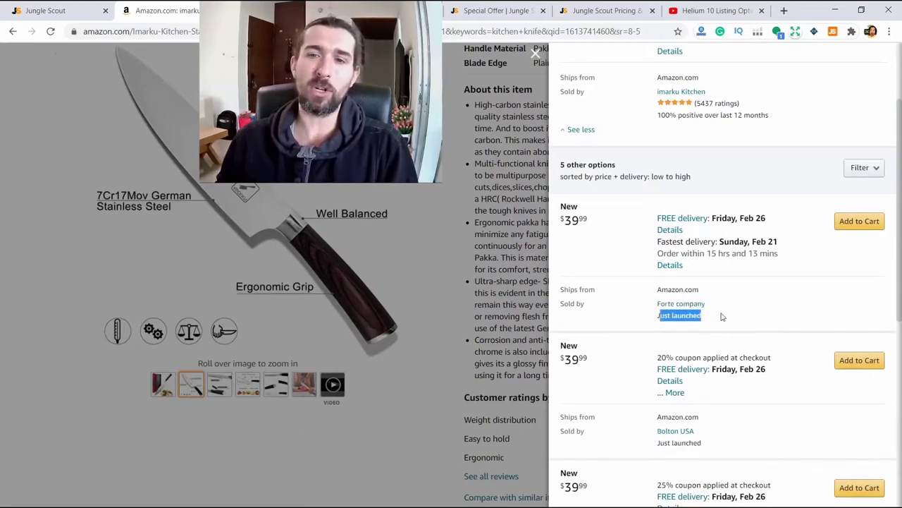
{"action": "double_click", "coordinate": [680, 315]}
{"action": "triple_click", "coordinate": [692, 321]}
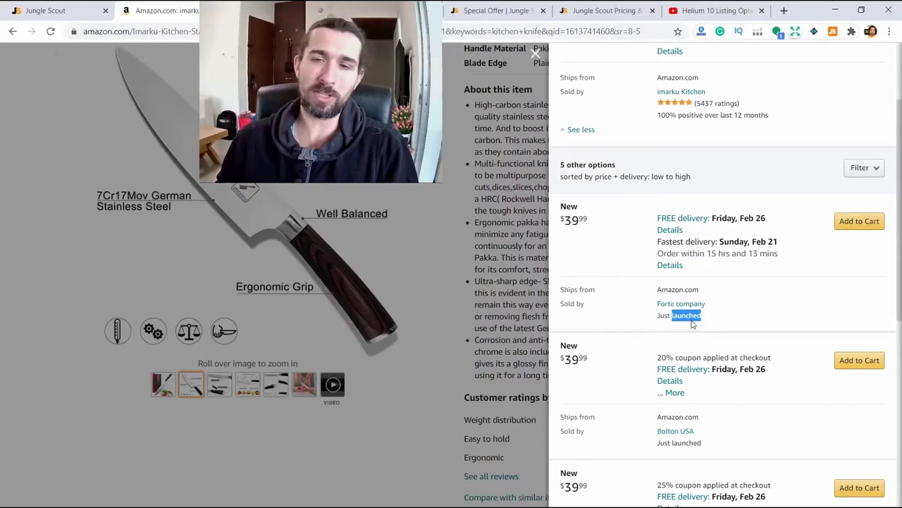
{"action": "left_click", "coordinate": [693, 317]}
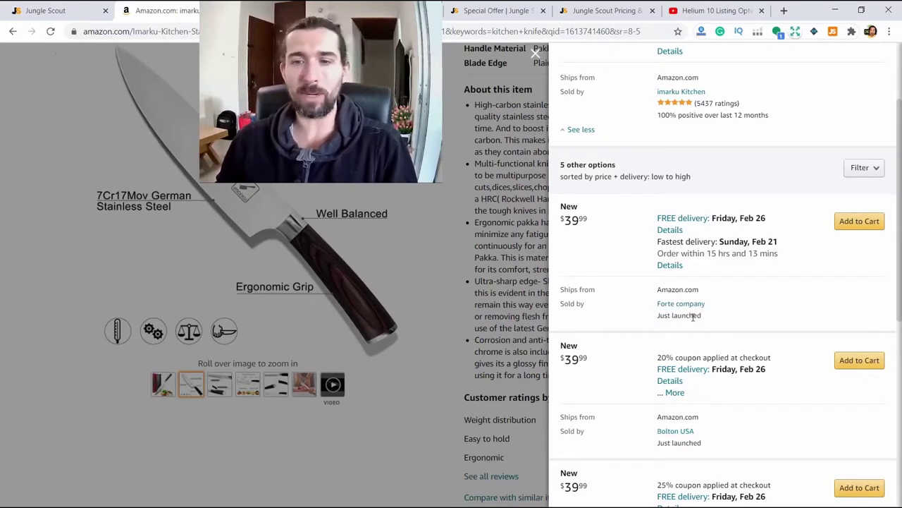
Expand the Vestaware offer, look through the remaining sellers' offers and ratings, and close the offers list.
{"action": "scroll", "coordinate": [693, 324], "scroll_direction": "down", "scroll_amount": 3}
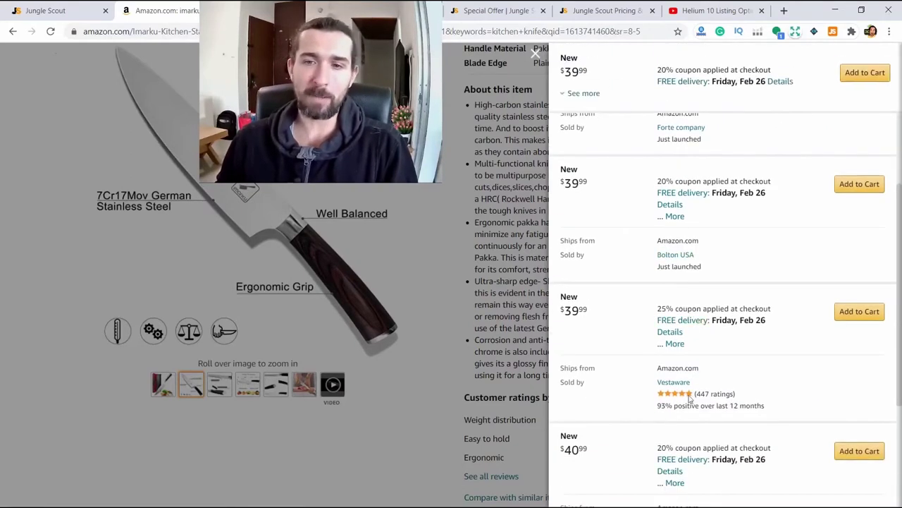
{"action": "left_click", "coordinate": [674, 344]}
{"action": "scroll", "coordinate": [677, 339], "scroll_direction": "down", "scroll_amount": 2}
{"action": "left_click_drag", "start_coordinate": [693, 300], "coordinate": [740, 309]}
{"action": "left_click", "coordinate": [747, 311]}
{"action": "scroll", "coordinate": [746, 313], "scroll_direction": "down", "scroll_amount": 2}
{"action": "scroll", "coordinate": [742, 324], "scroll_direction": "up", "scroll_amount": 10}
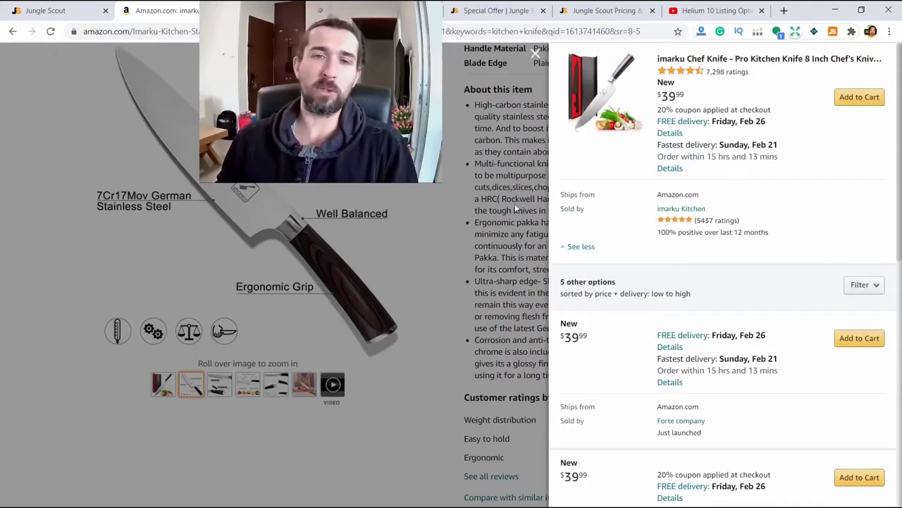
{"action": "left_click", "coordinate": [517, 209]}
Examine the chef knife listing's product image, price, and shipping and seller details.
{"action": "scroll", "coordinate": [752, 229], "scroll_direction": "up", "scroll_amount": 2}
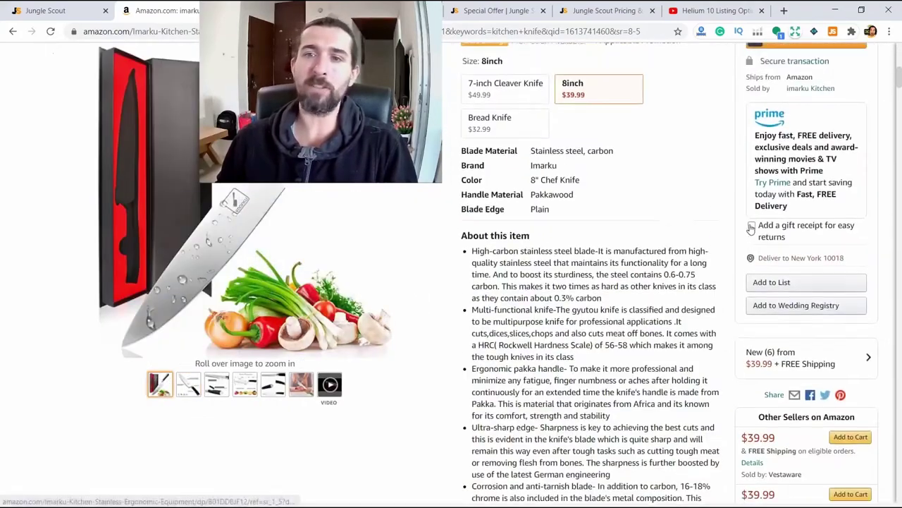
{"action": "scroll", "coordinate": [747, 218], "scroll_direction": "up", "scroll_amount": 1}
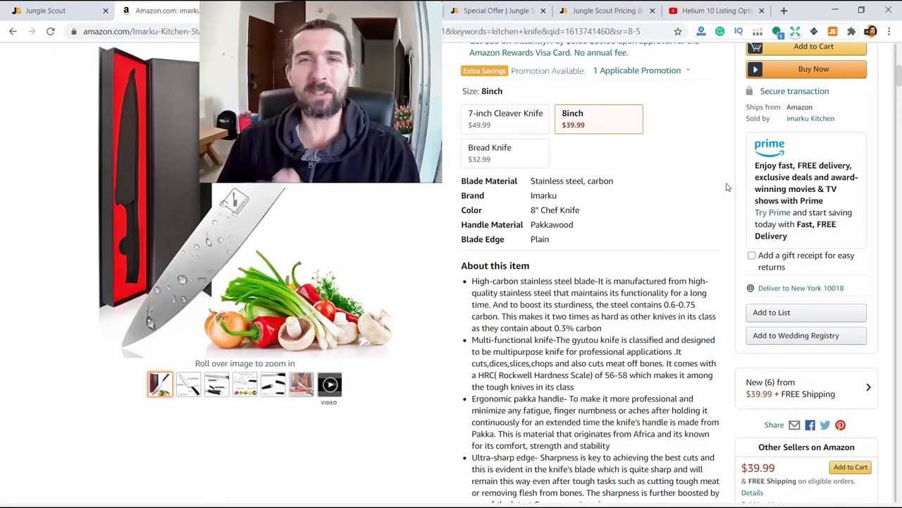
{"action": "scroll", "coordinate": [728, 187], "scroll_direction": "up", "scroll_amount": 2}
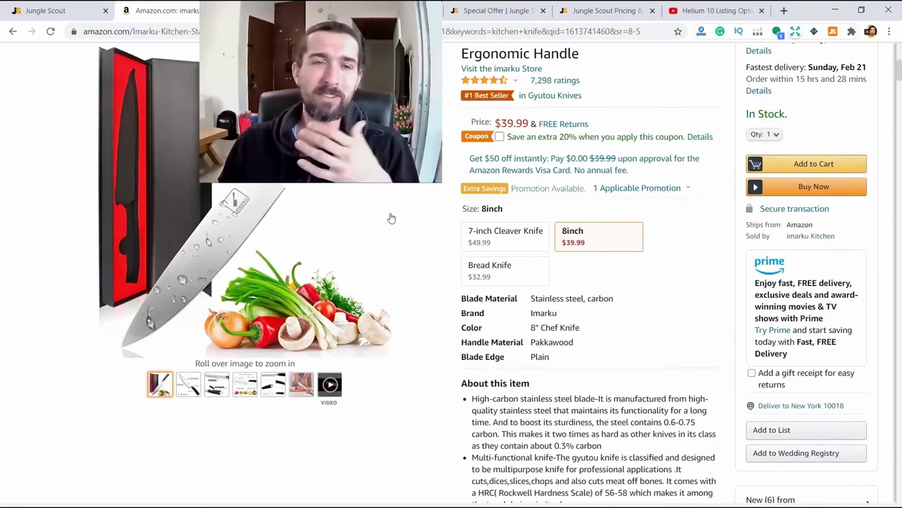
{"action": "mouse_move", "coordinate": [331, 296]}
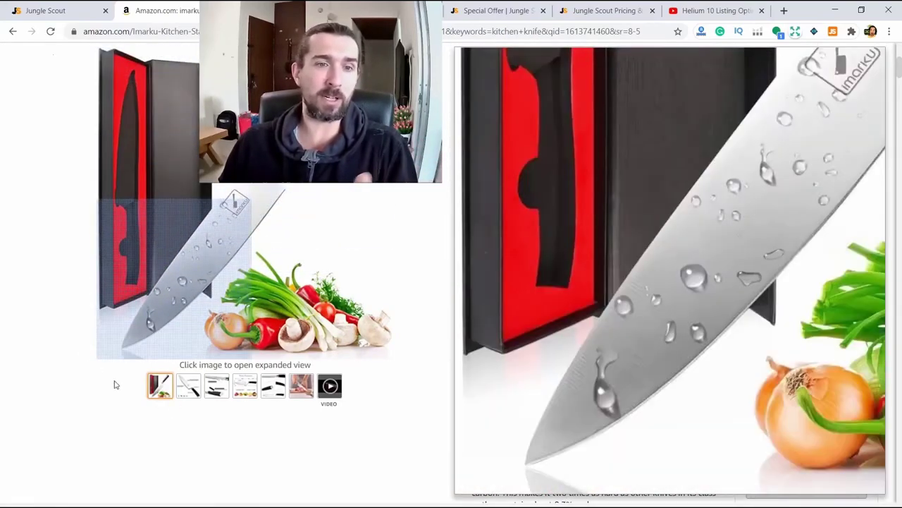
{"action": "scroll", "coordinate": [372, 188], "scroll_direction": "up", "scroll_amount": 4}
{"action": "scroll", "coordinate": [372, 188], "scroll_direction": "down", "scroll_amount": 2}
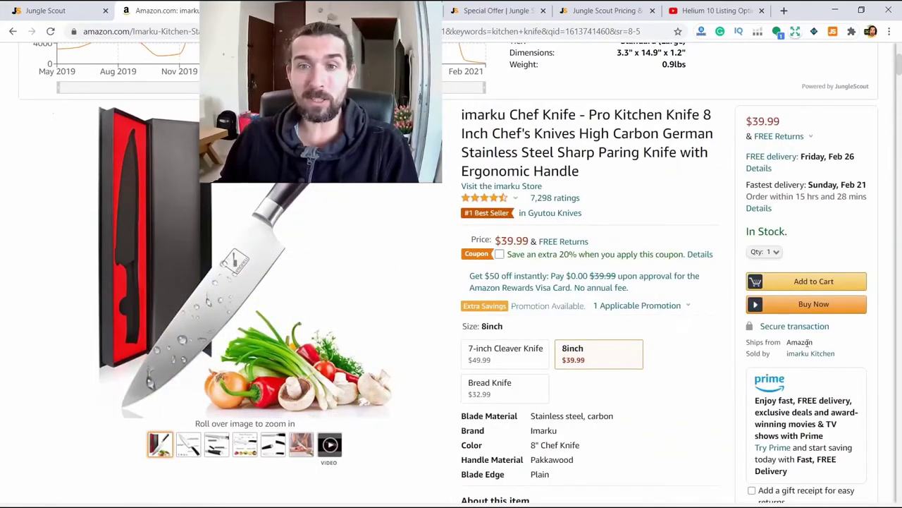
{"action": "scroll", "coordinate": [799, 359], "scroll_direction": "down", "scroll_amount": 3}
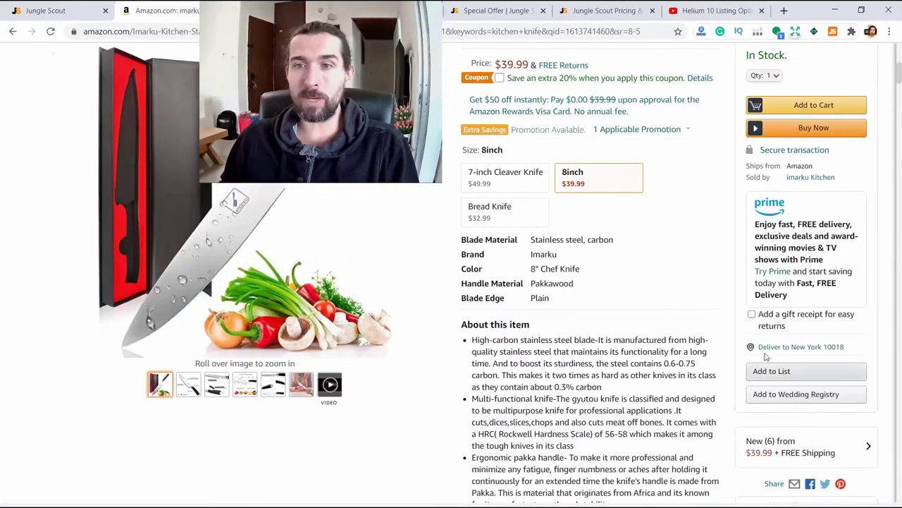
{"action": "scroll", "coordinate": [766, 357], "scroll_direction": "up", "scroll_amount": 1}
{"action": "scroll", "coordinate": [776, 359], "scroll_direction": "down", "scroll_amount": 1}
{"action": "scroll", "coordinate": [792, 373], "scroll_direction": "up", "scroll_amount": 2}
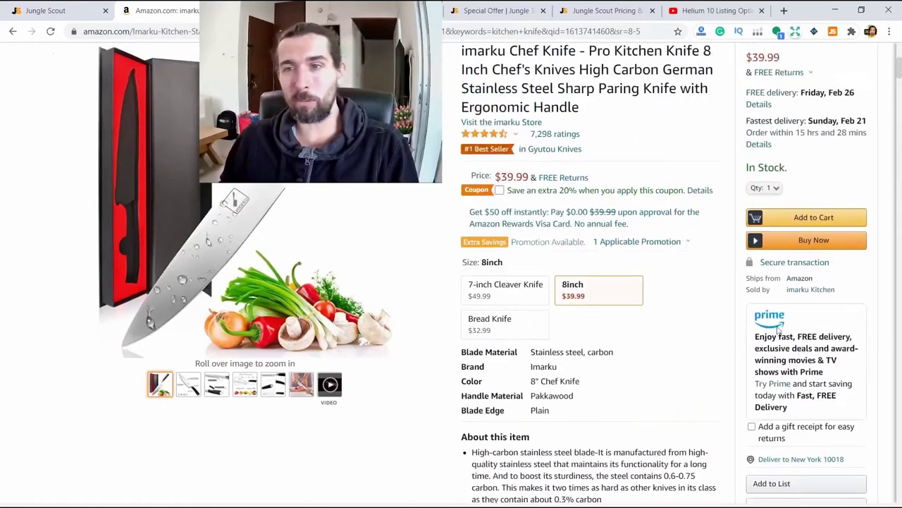
{"action": "scroll", "coordinate": [778, 329], "scroll_direction": "up", "scroll_amount": 1}
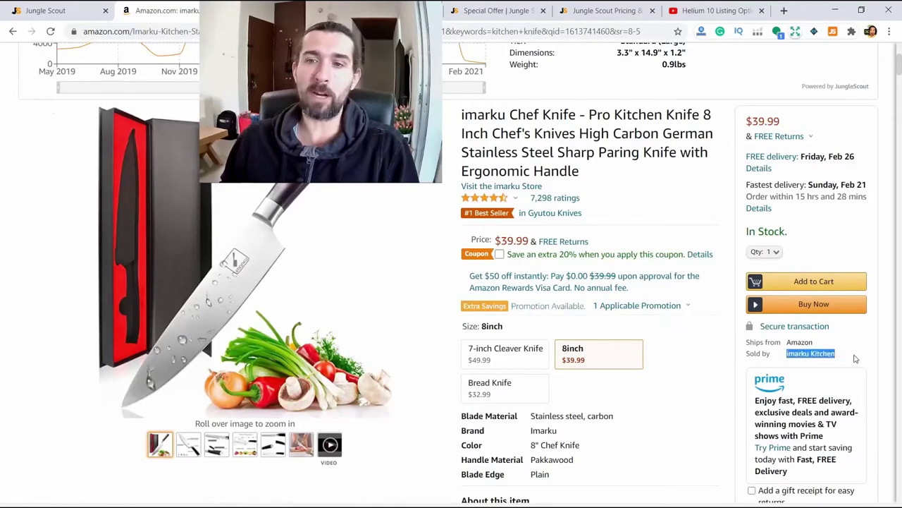
Reopen the chef knife's new offers, look through them, close the list and check who ships the item.
{"action": "scroll", "coordinate": [850, 360], "scroll_direction": "down", "scroll_amount": 1}
{"action": "scroll", "coordinate": [846, 361], "scroll_direction": "down", "scroll_amount": 3}
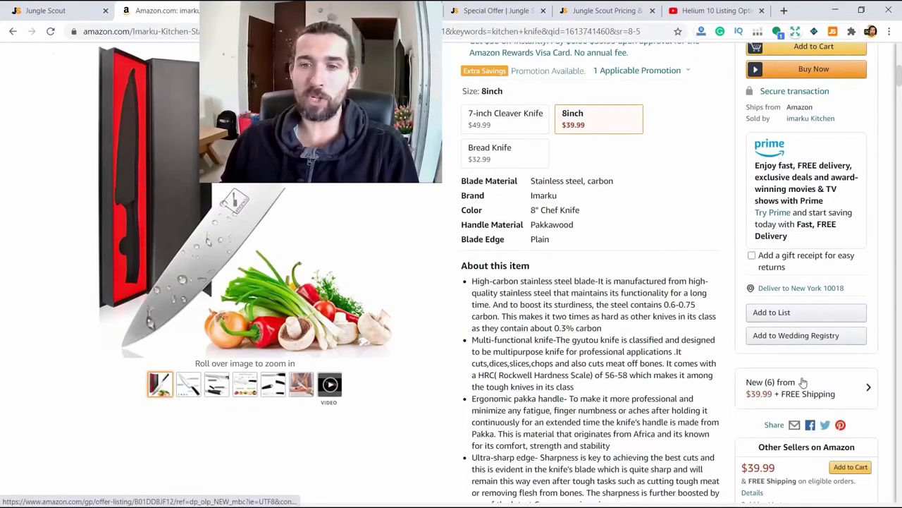
{"action": "left_click", "coordinate": [812, 388]}
{"action": "scroll", "coordinate": [698, 282], "scroll_direction": "down", "scroll_amount": 2}
{"action": "left_click_drag", "start_coordinate": [696, 193], "coordinate": [644, 196]}
{"action": "left_click", "coordinate": [518, 282]}
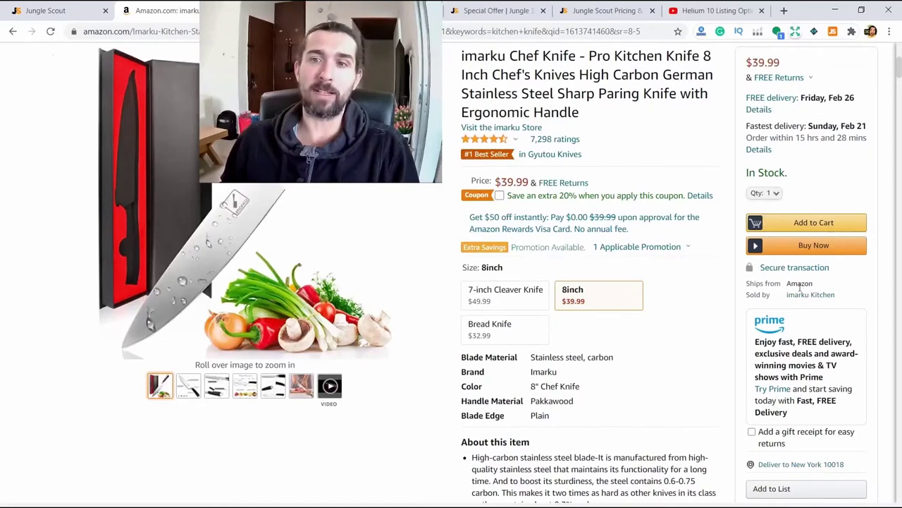
{"action": "mouse_move", "coordinate": [787, 283]}
{"action": "left_mouse_down"}
{"action": "mouse_move", "coordinate": [823, 284]}
{"action": "mouse_move", "coordinate": [787, 283]}
{"action": "left_mouse_up"}
{"action": "left_click", "coordinate": [787, 282]}
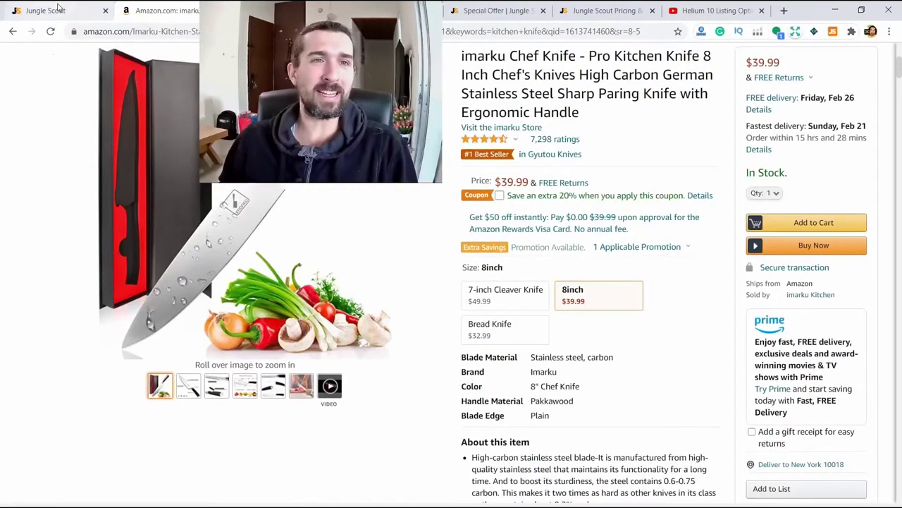
Switch to Jungle Scout's Product Database and set the maximum number of sellers to 1.
{"action": "left_click", "coordinate": [59, 9]}
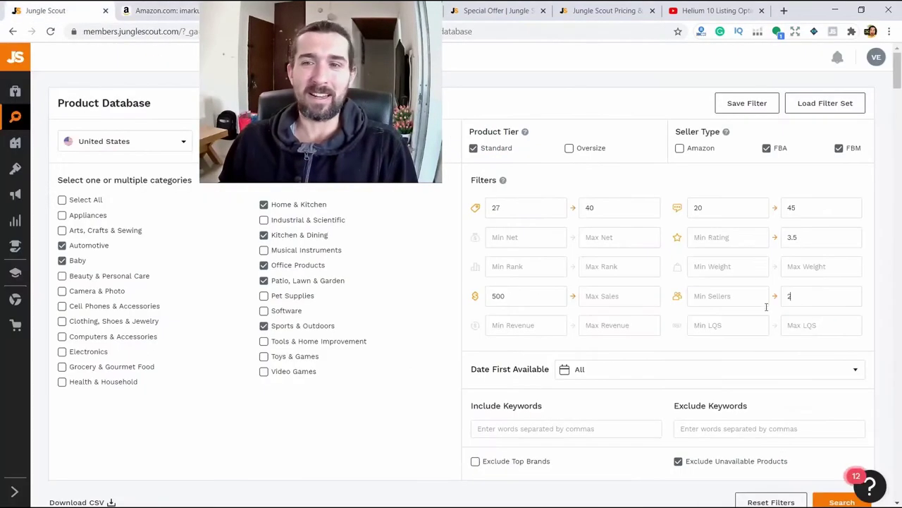
{"action": "double_click", "coordinate": [804, 293]}
{"action": "type", "text": "1"}
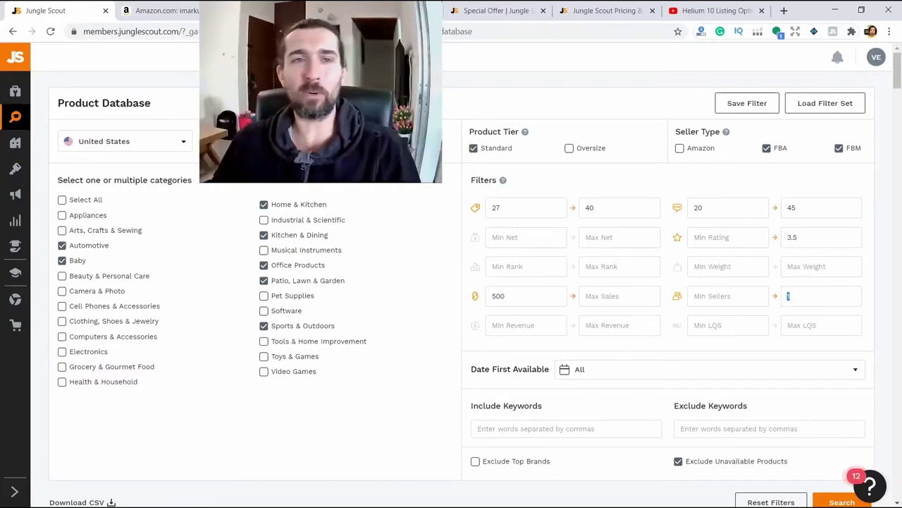
Switch to the chef knife's Amazon listing and review its description, image and other sellers, opening and closing the new offers.
{"action": "left_click", "coordinate": [133, 11]}
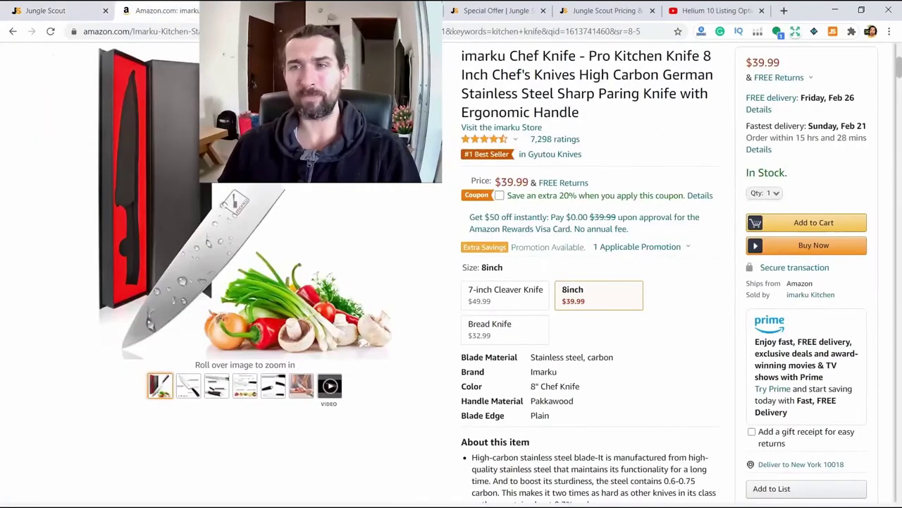
{"action": "scroll", "coordinate": [823, 167], "scroll_direction": "down", "scroll_amount": 5}
{"action": "scroll", "coordinate": [698, 198], "scroll_direction": "up", "scroll_amount": 2}
{"action": "scroll", "coordinate": [660, 205], "scroll_direction": "down", "scroll_amount": 3}
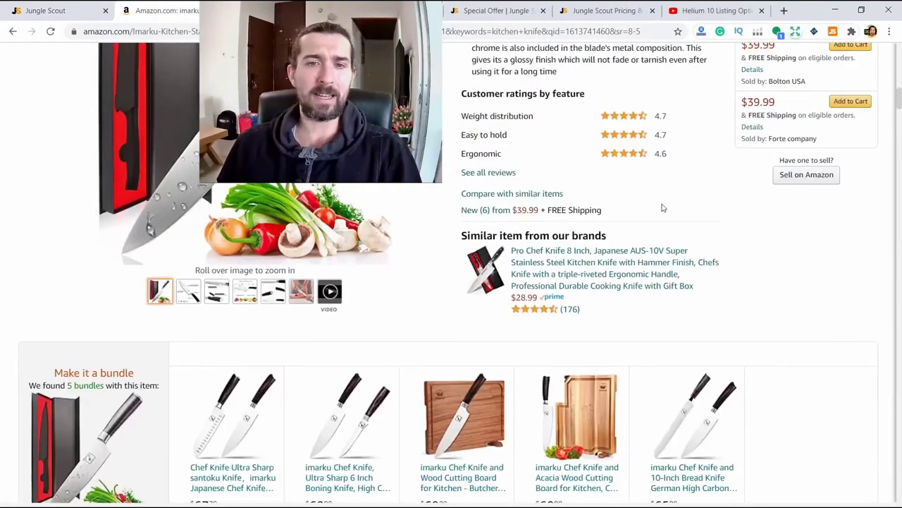
{"action": "scroll", "coordinate": [655, 210], "scroll_direction": "down", "scroll_amount": 2}
{"action": "scroll", "coordinate": [701, 220], "scroll_direction": "up", "scroll_amount": 7}
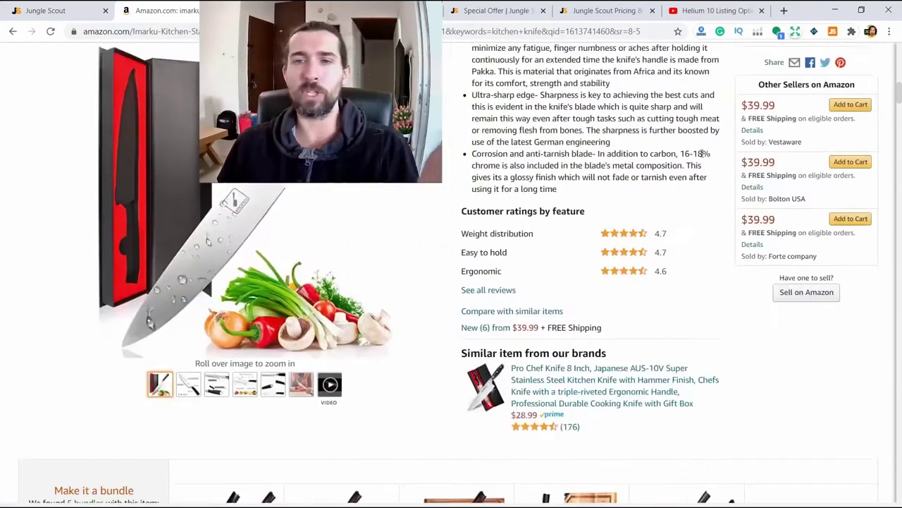
{"action": "scroll", "coordinate": [834, 428], "scroll_direction": "up", "scroll_amount": 3}
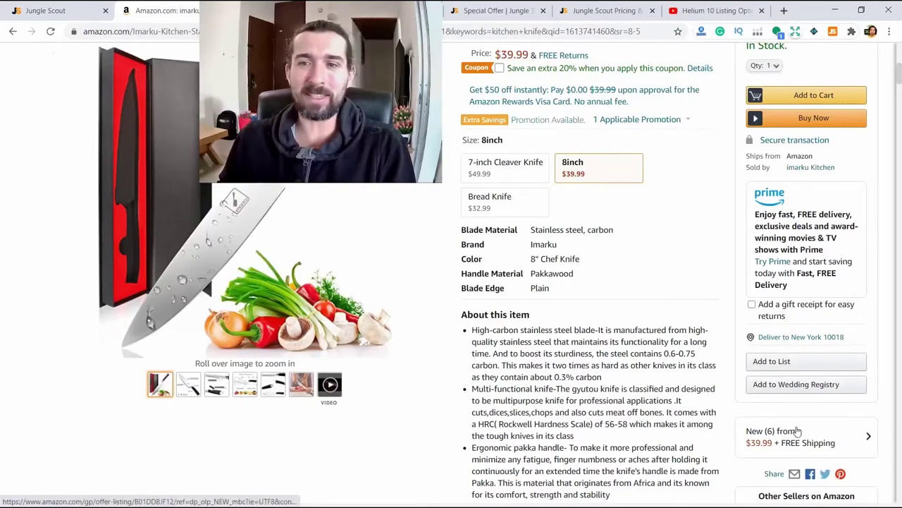
{"action": "left_click", "coordinate": [760, 415]}
{"action": "left_click", "coordinate": [562, 377]}
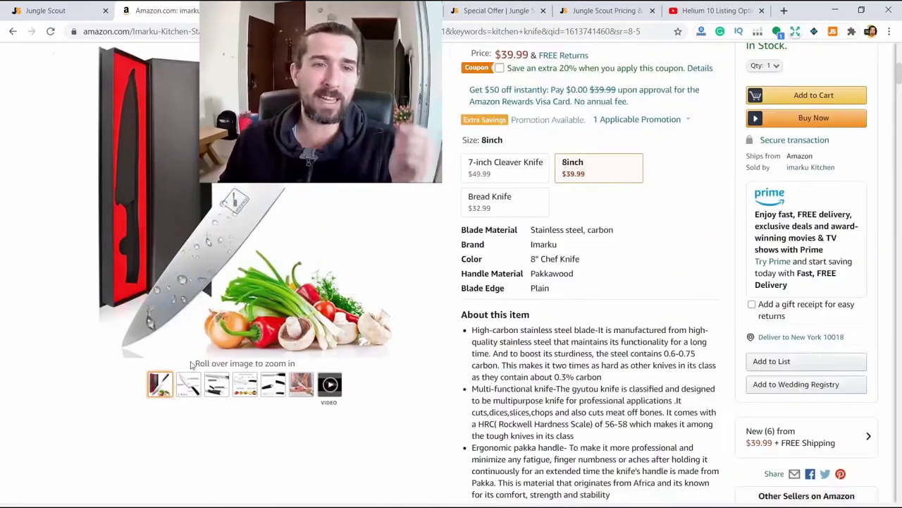
{"action": "mouse_move", "coordinate": [303, 194]}
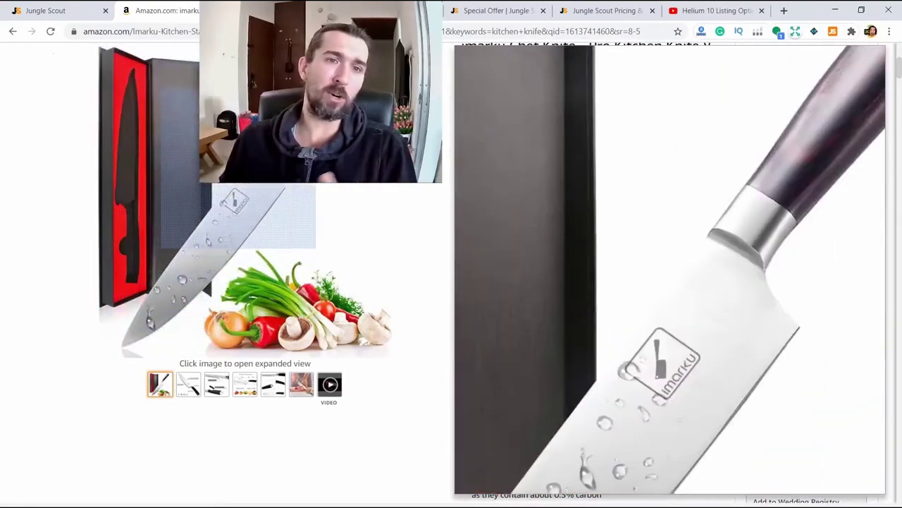
{"action": "scroll", "coordinate": [623, 141], "scroll_direction": "up", "scroll_amount": 1}
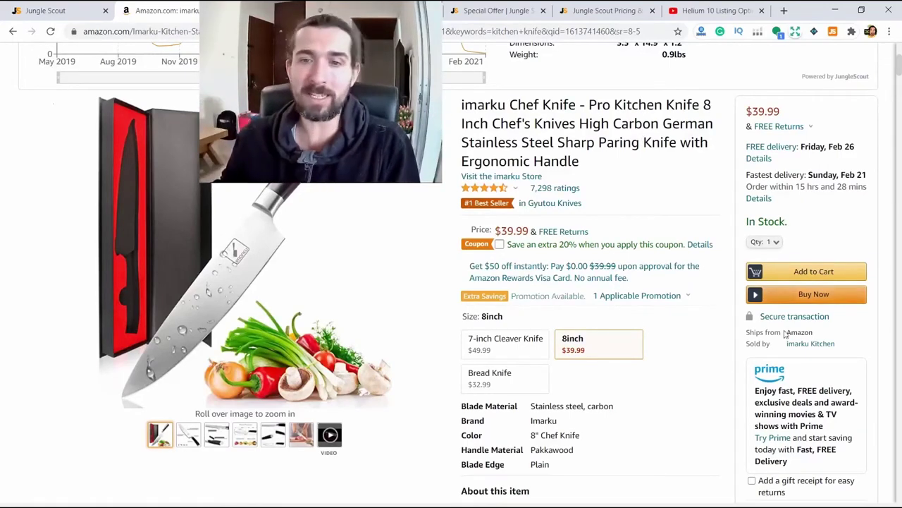
Return to Jungle Scout's Product Database and set the maximum number of sellers to 2.
{"action": "left_click", "coordinate": [63, 11]}
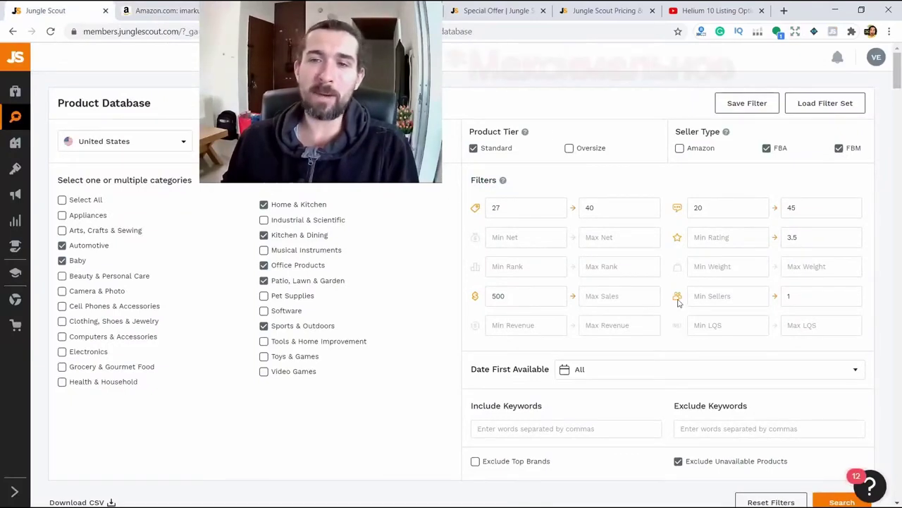
{"action": "left_click", "coordinate": [808, 297]}
{"action": "key", "text": "BackSpace"}
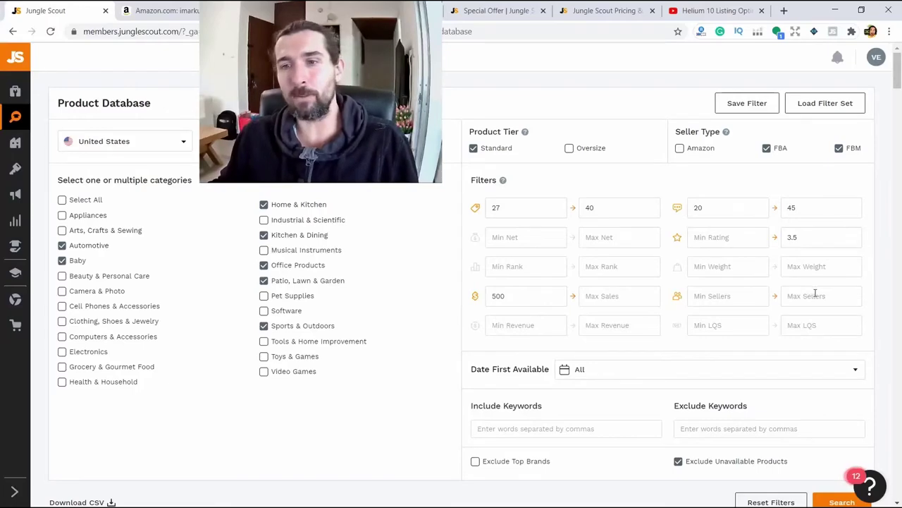
{"action": "left_click", "coordinate": [814, 295]}
{"action": "type", "text": "2"}
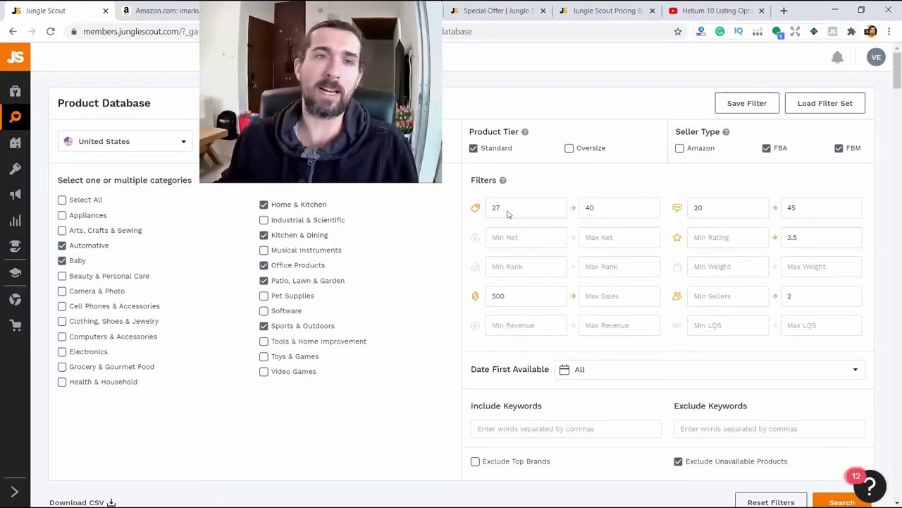
Switch to the chef knife's Amazon listing, check who ships it, and look through its new offers before closing them.
{"action": "left_click", "coordinate": [160, 9]}
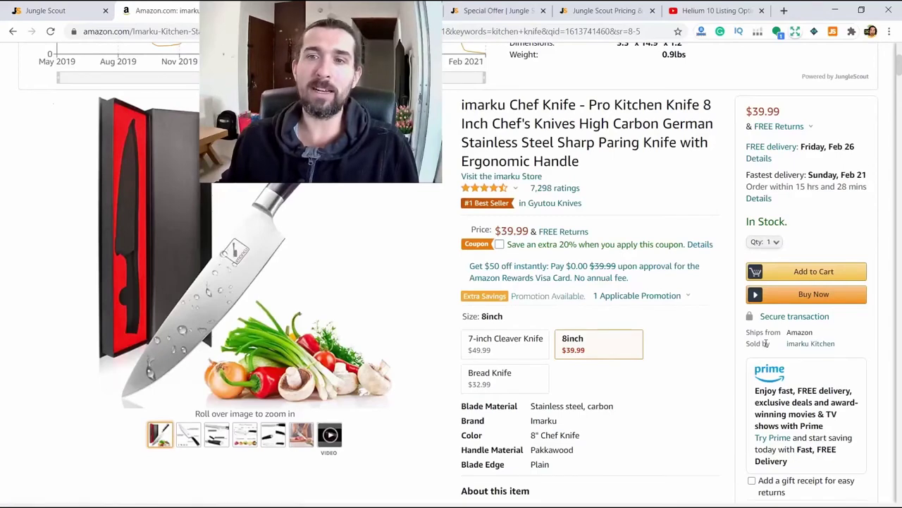
{"action": "scroll", "coordinate": [802, 266], "scroll_direction": "down", "scroll_amount": 1}
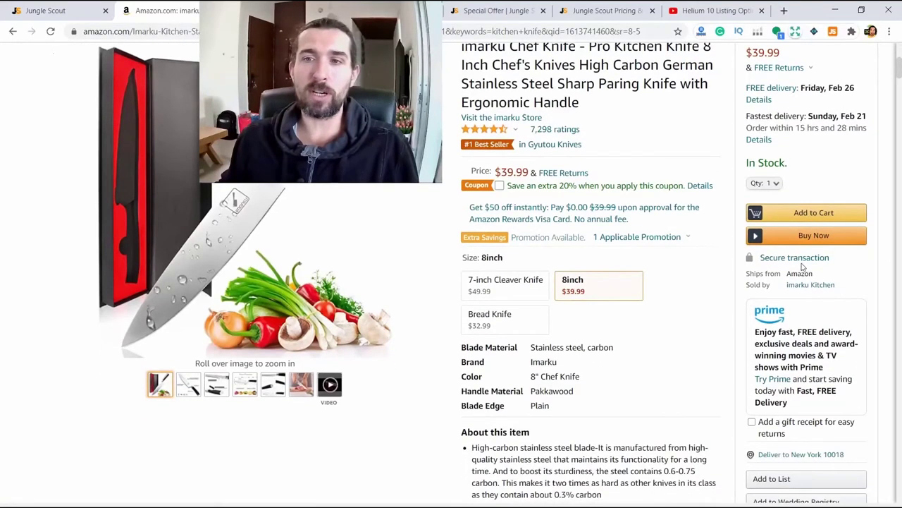
{"action": "left_click_drag", "start_coordinate": [788, 277], "coordinate": [811, 278]}
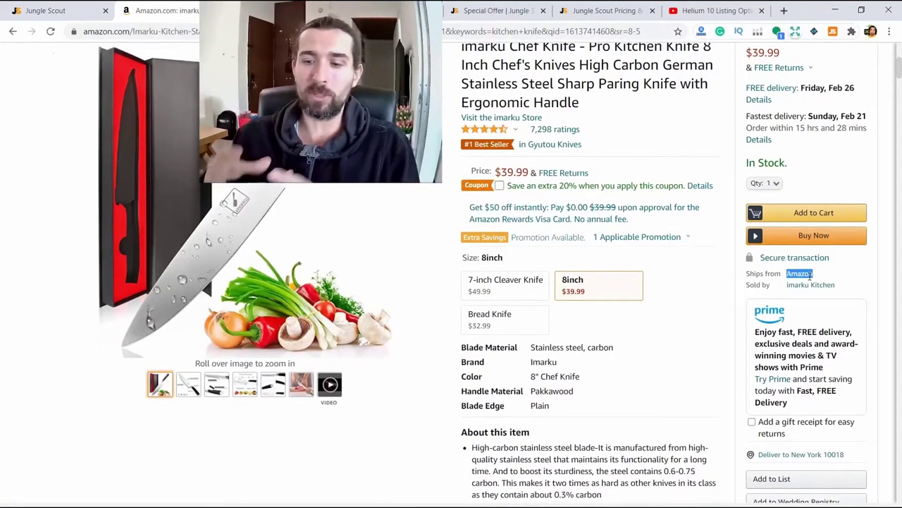
{"action": "scroll", "coordinate": [821, 285], "scroll_direction": "down", "scroll_amount": 2}
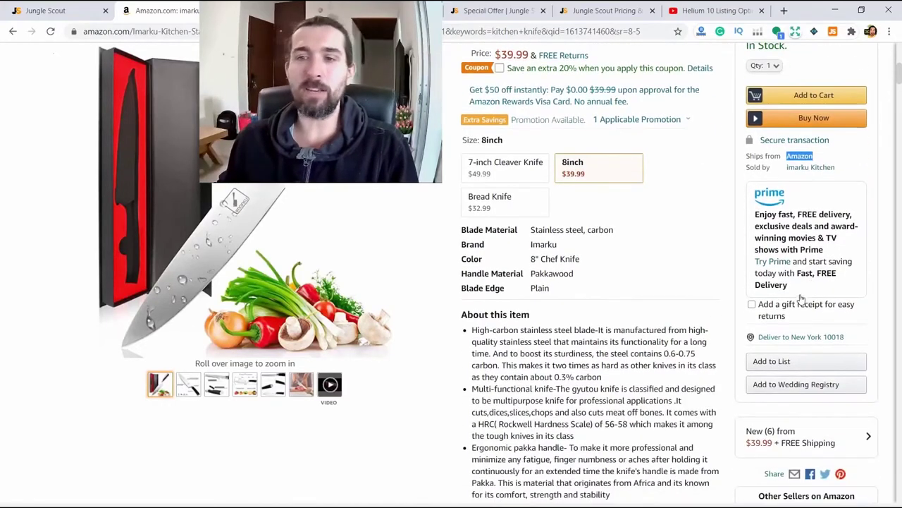
{"action": "left_click", "coordinate": [784, 438]}
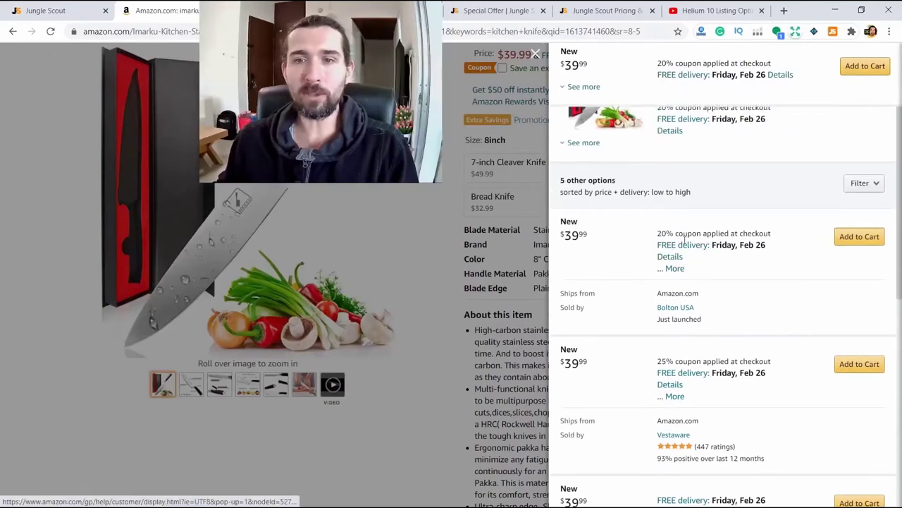
{"action": "left_click", "coordinate": [543, 349]}
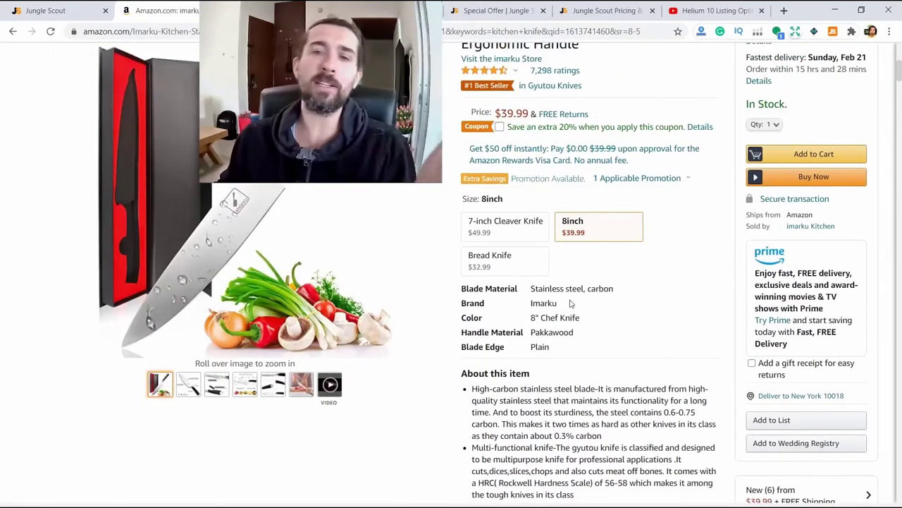
{"action": "scroll", "coordinate": [630, 282], "scroll_direction": "up", "scroll_amount": 1}
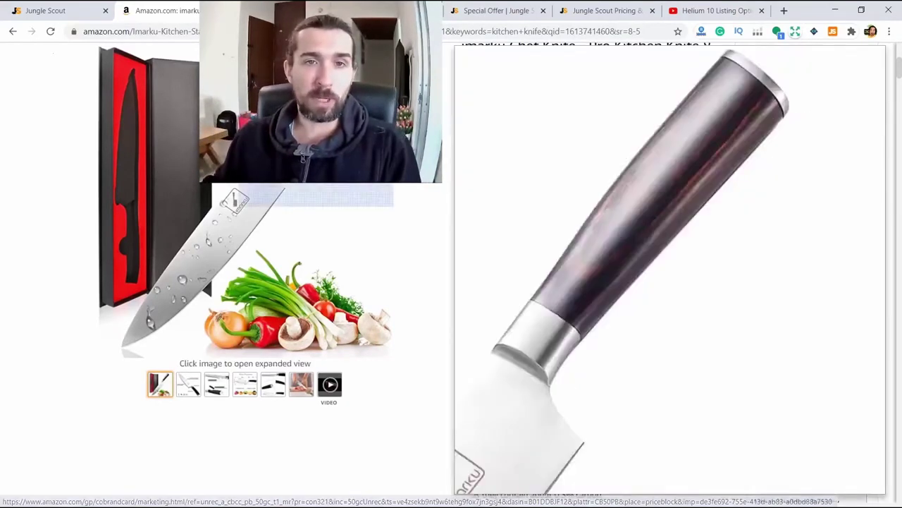
{"action": "scroll", "coordinate": [787, 273], "scroll_direction": "up", "scroll_amount": 2}
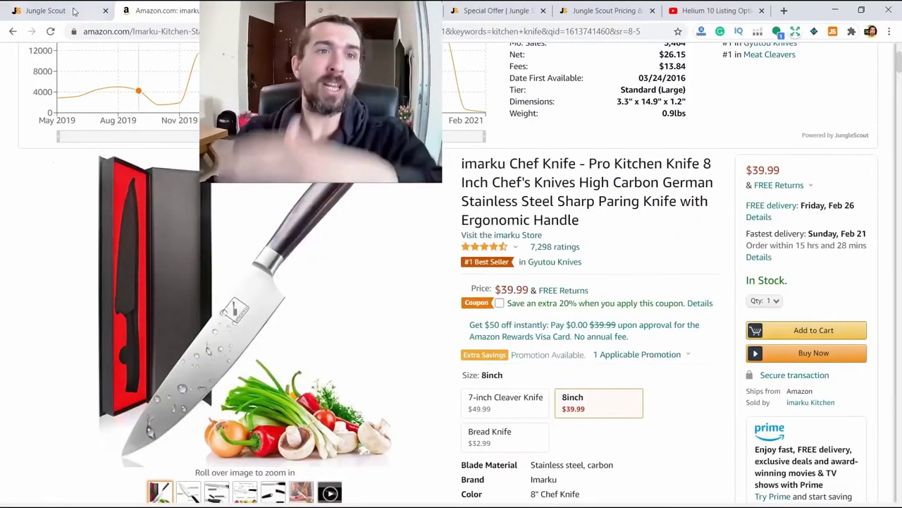
Return to Jungle Scout's Product Database and set the monthly revenue range from 12000 to 24000.
{"action": "left_click", "coordinate": [59, 9]}
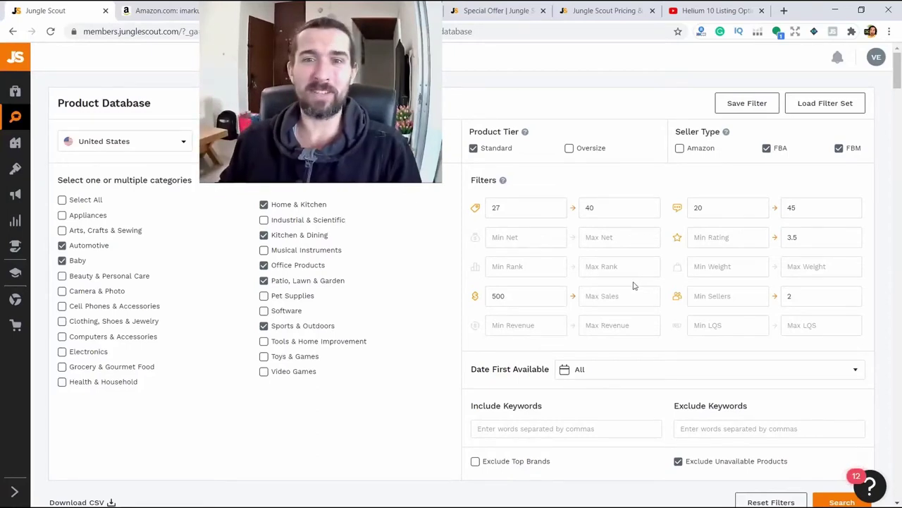
{"action": "scroll", "coordinate": [698, 325], "scroll_direction": "down", "scroll_amount": 1}
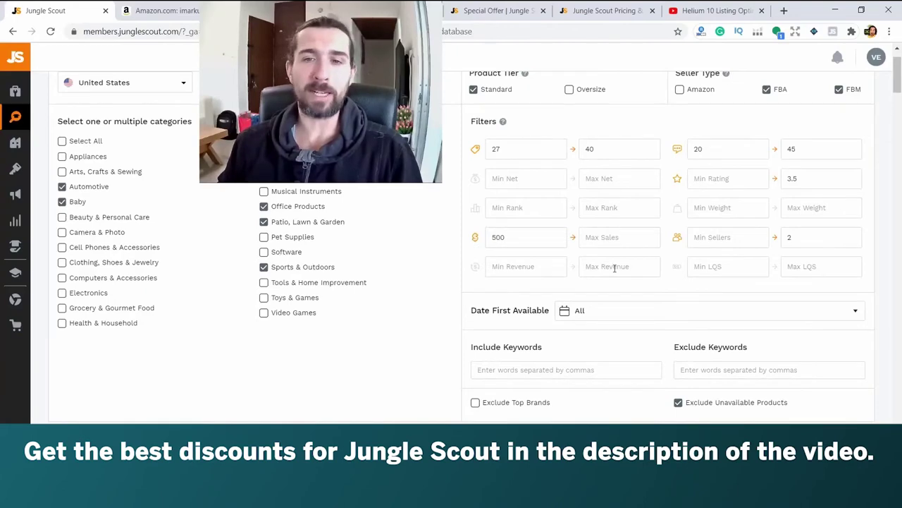
{"action": "scroll", "coordinate": [614, 268], "scroll_direction": "up", "scroll_amount": 1}
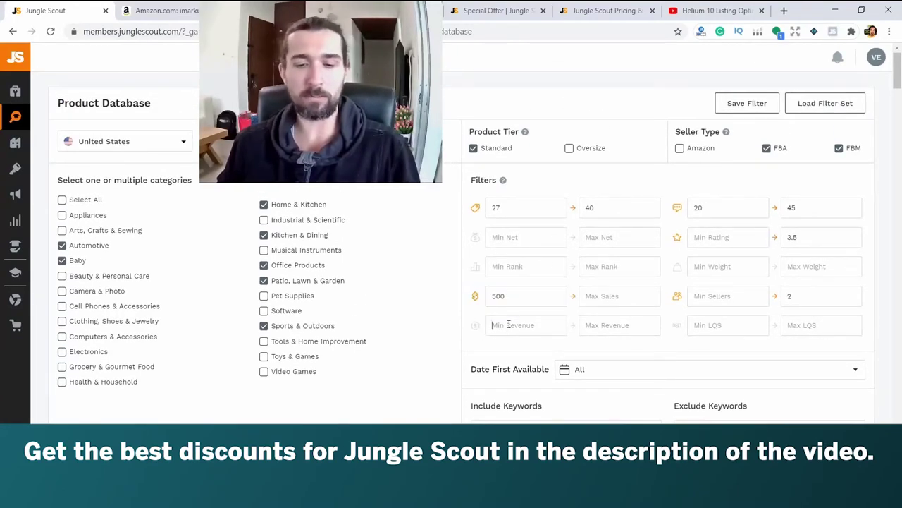
{"action": "type", "text": "12000"}
{"action": "left_click", "coordinate": [620, 325]}
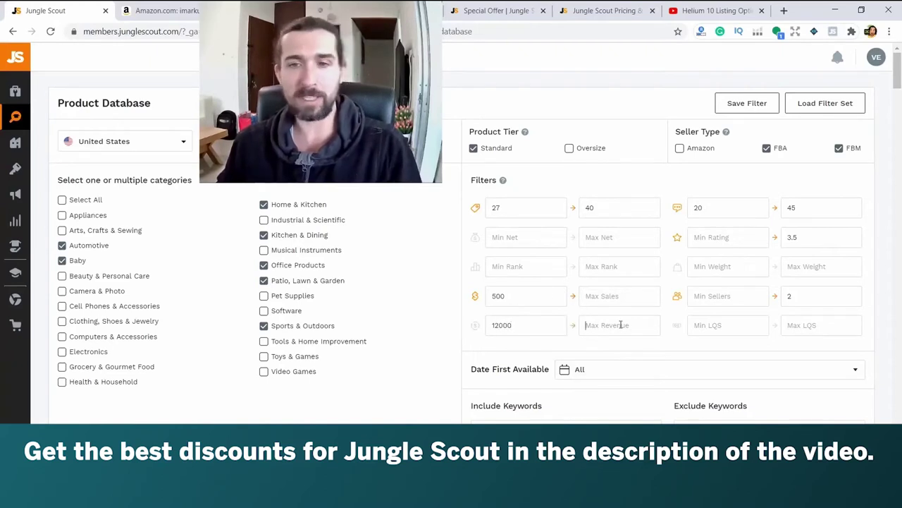
{"action": "type", "text": "24000"}
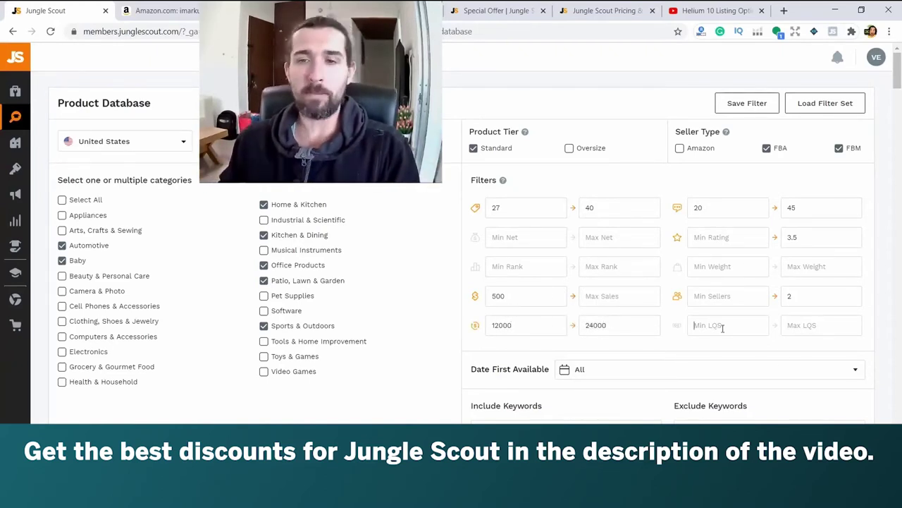
Set the maximum listing quality score (LQS) to 3.
{"action": "mouse_move", "coordinate": [676, 328]}
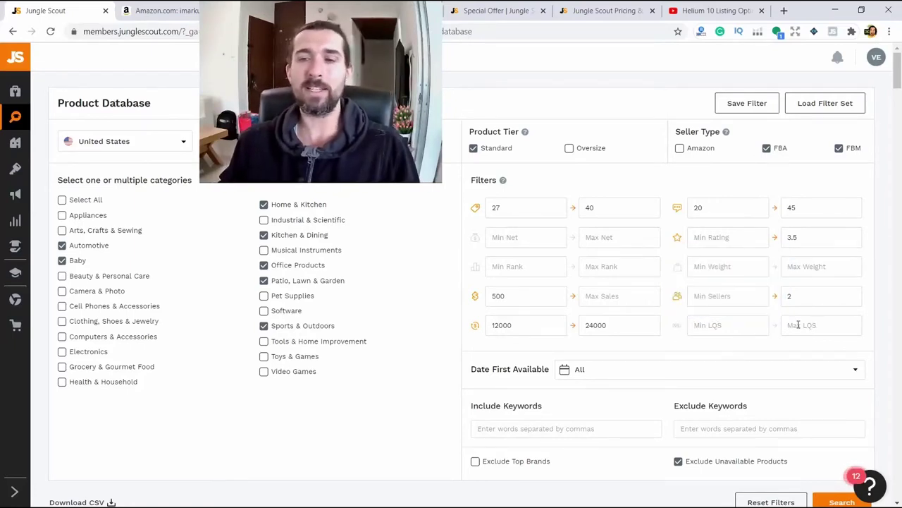
{"action": "type", "text": "7"}
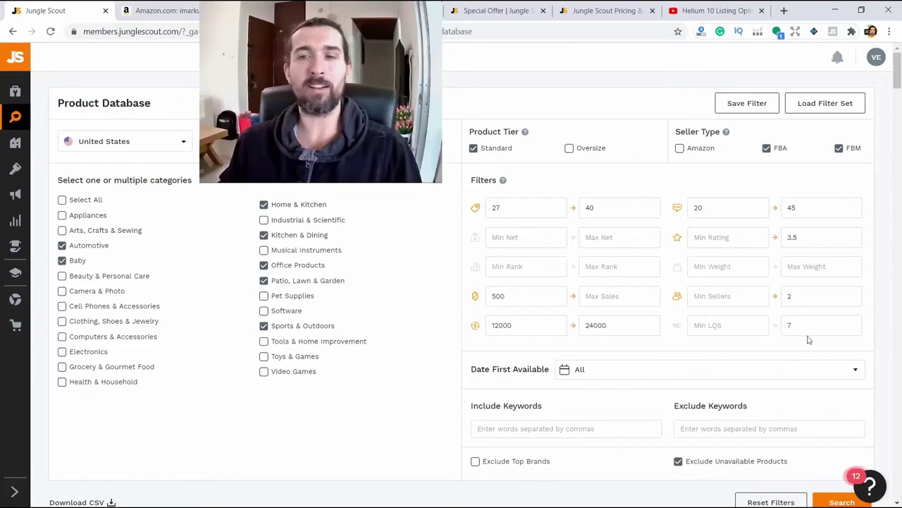
{"action": "key", "text": "BackSpace"}
{"action": "type", "text": "3"}
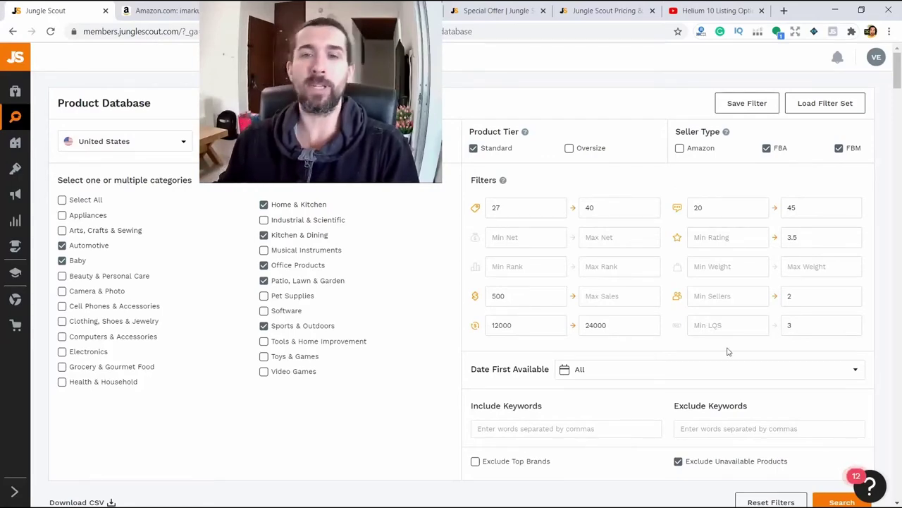
View the Date First Available range options and close them without choosing a range.
{"action": "scroll", "coordinate": [727, 350], "scroll_direction": "down", "scroll_amount": 2}
{"action": "left_click", "coordinate": [596, 255]}
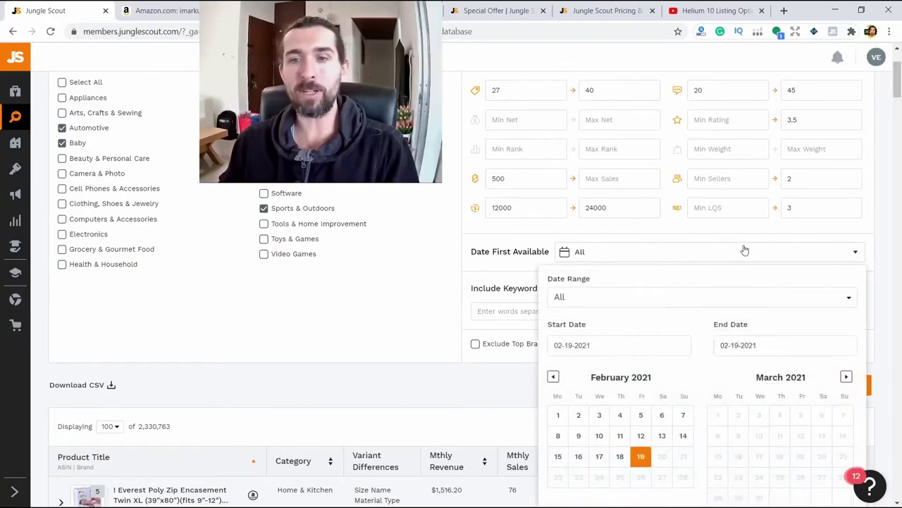
{"action": "scroll", "coordinate": [504, 254], "scroll_direction": "up", "scroll_amount": 1}
{"action": "scroll", "coordinate": [505, 255], "scroll_direction": "up", "scroll_amount": 1}
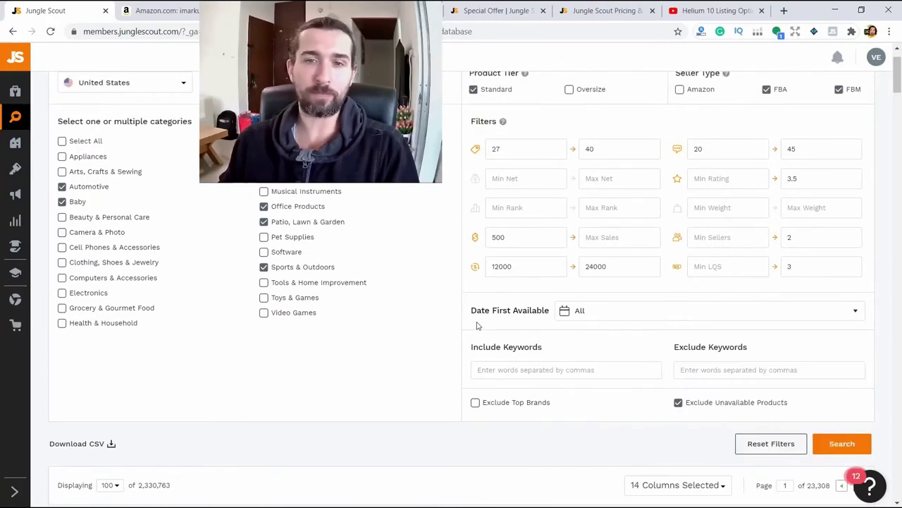
{"action": "left_click", "coordinate": [614, 316]}
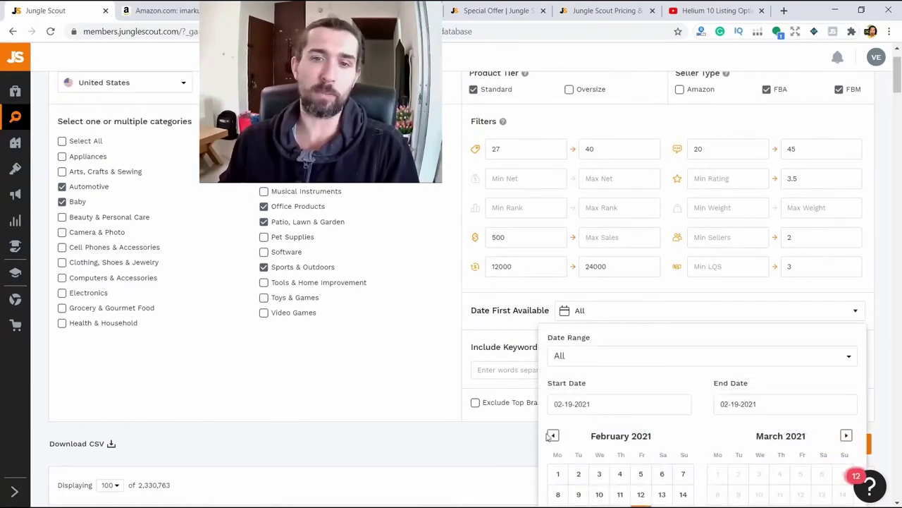
{"action": "left_click", "coordinate": [483, 311]}
{"action": "scroll", "coordinate": [483, 311], "scroll_direction": "up", "scroll_amount": 1}
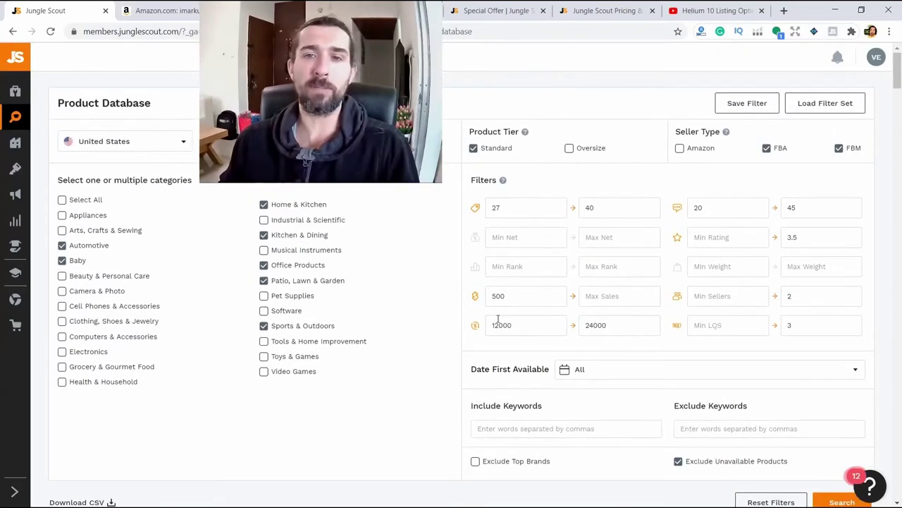
Review the maximum reviews filter, then check the Date First Available options again and close them.
{"action": "double_click", "coordinate": [810, 207]}
{"action": "left_click", "coordinate": [809, 205]}
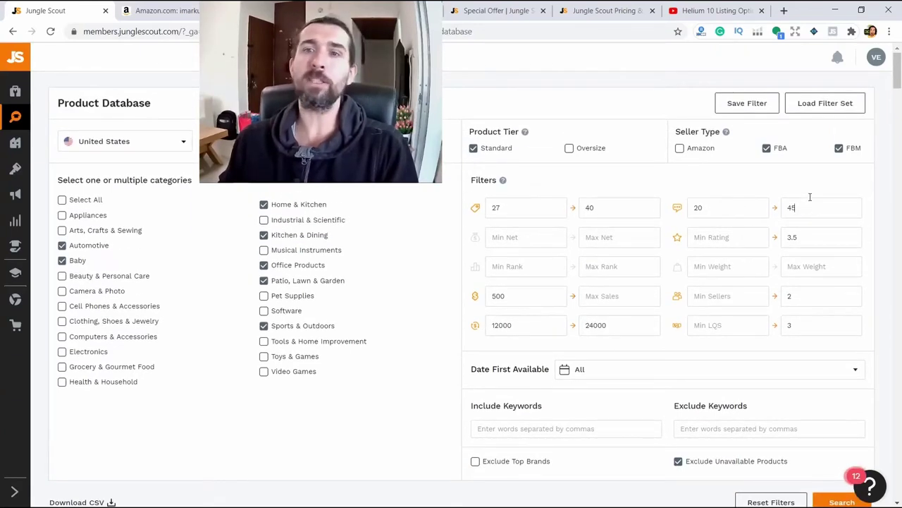
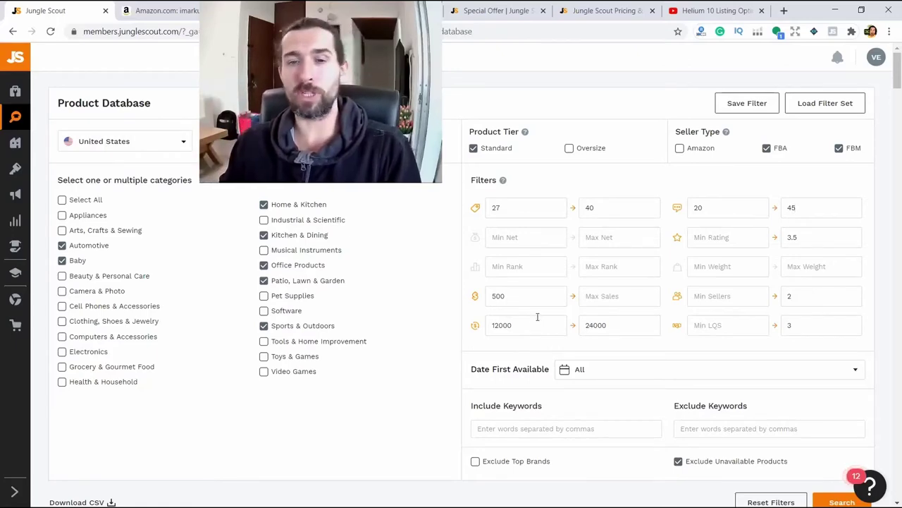
{"action": "scroll", "coordinate": [538, 317], "scroll_direction": "down", "scroll_amount": 1}
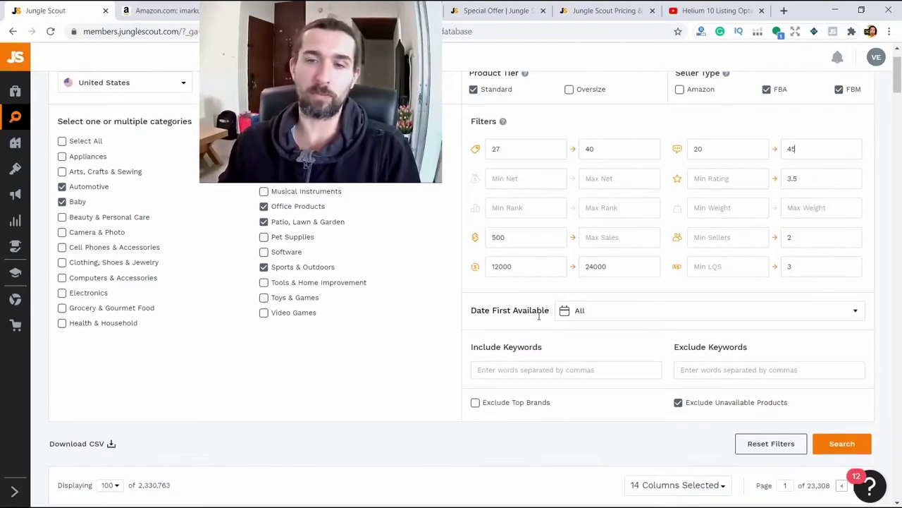
{"action": "left_click", "coordinate": [605, 318]}
{"action": "left_click", "coordinate": [485, 322]}
Examine the Include Keywords filter alongside the selected categories.
{"action": "scroll", "coordinate": [493, 310], "scroll_direction": "down", "scroll_amount": 1}
{"action": "left_click_drag", "start_coordinate": [490, 288], "coordinate": [543, 288]}
{"action": "scroll", "coordinate": [557, 296], "scroll_direction": "up", "scroll_amount": 1}
{"action": "left_click", "coordinate": [562, 353]}
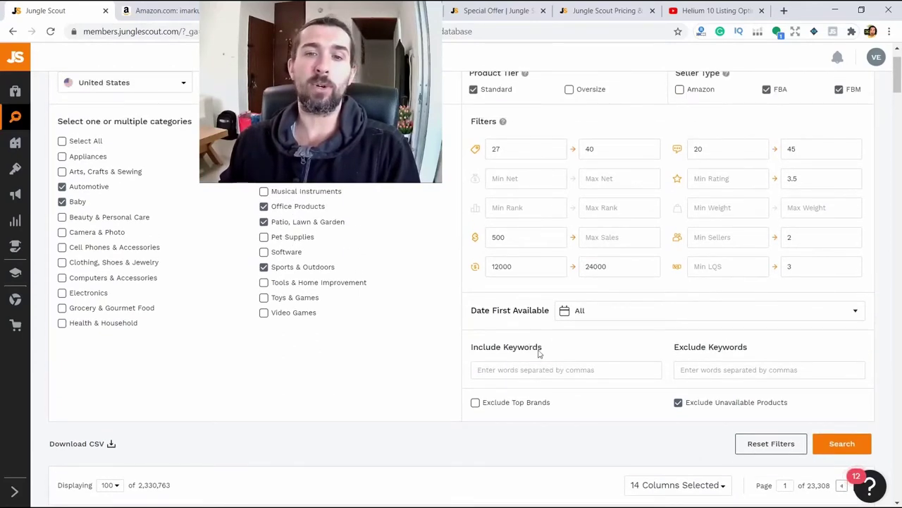
{"action": "left_click_drag", "start_coordinate": [539, 354], "coordinate": [471, 348]}
{"action": "left_click", "coordinate": [557, 351]}
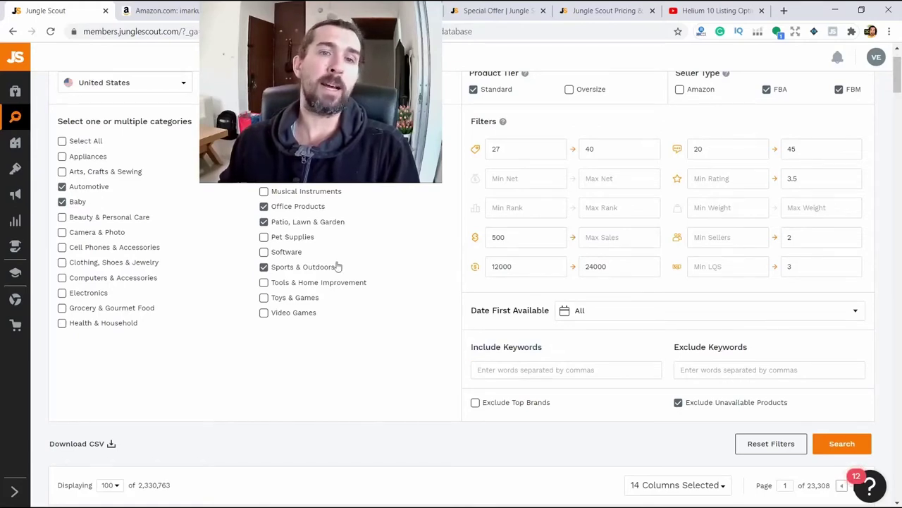
{"action": "left_click_drag", "start_coordinate": [542, 346], "coordinate": [453, 357]}
{"action": "left_click", "coordinate": [472, 346]}
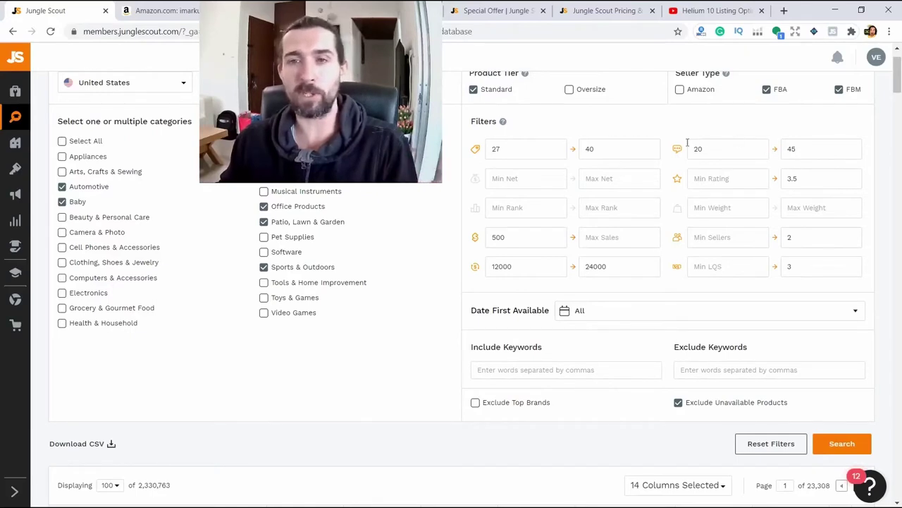
Set the price range filter from 20 to 40.
{"action": "double_click", "coordinate": [534, 153]}
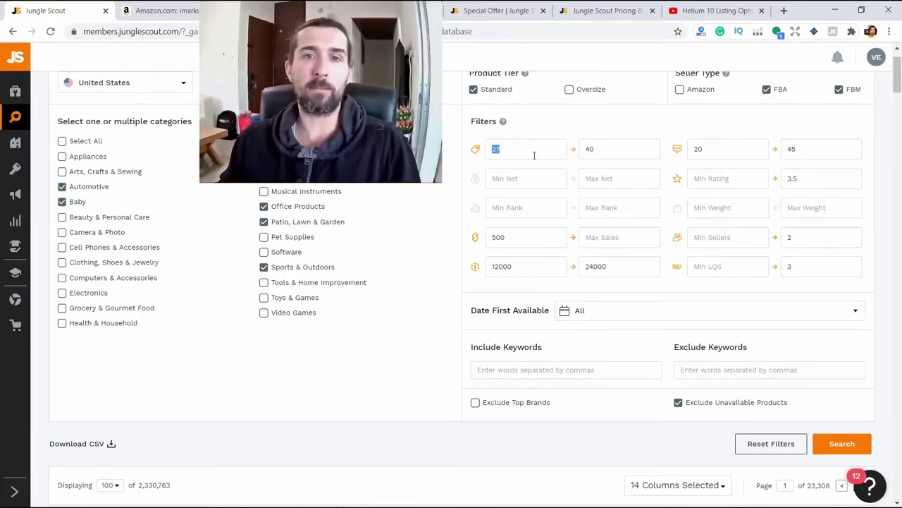
{"action": "type", "text": "20"}
{"action": "double_click", "coordinate": [599, 150]}
{"action": "type", "text": "25"}
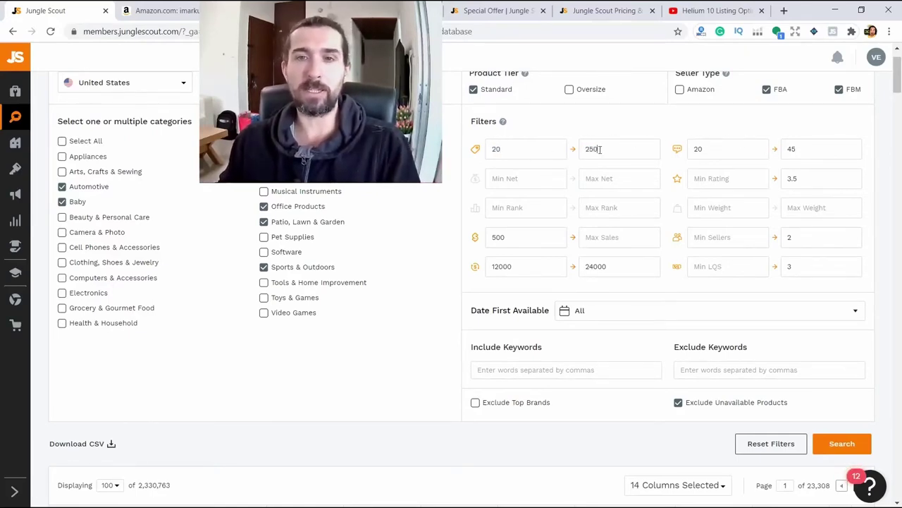
{"action": "double_click", "coordinate": [599, 149]}
{"action": "type", "text": "40"}
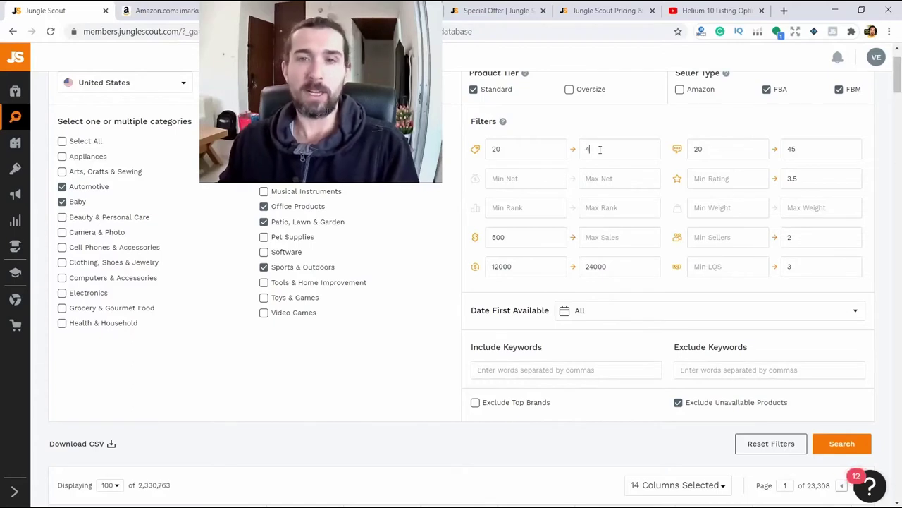
Compare the Include Keywords and Exclude Keywords filters without entering any words.
{"action": "left_click", "coordinate": [497, 368]}
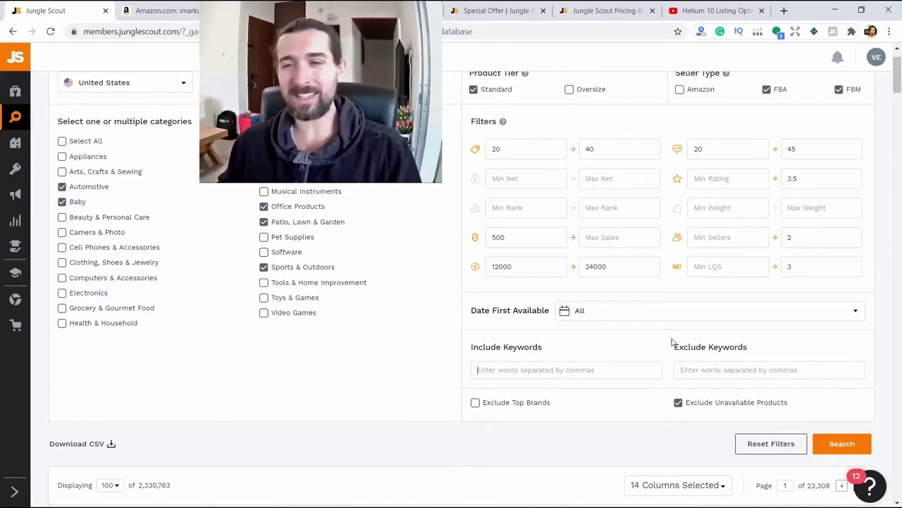
{"action": "left_click_drag", "start_coordinate": [672, 342], "coordinate": [736, 345]}
{"action": "left_click", "coordinate": [738, 344]}
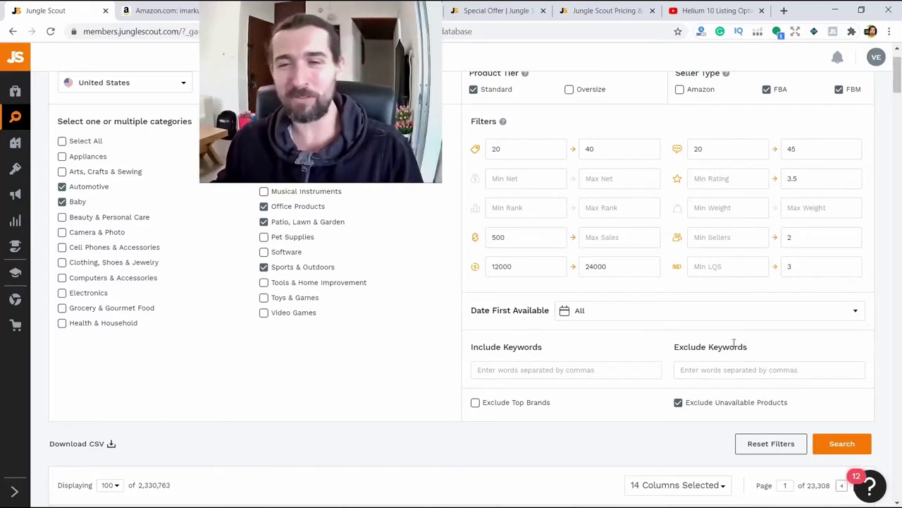
{"action": "triple_click", "coordinate": [501, 347]}
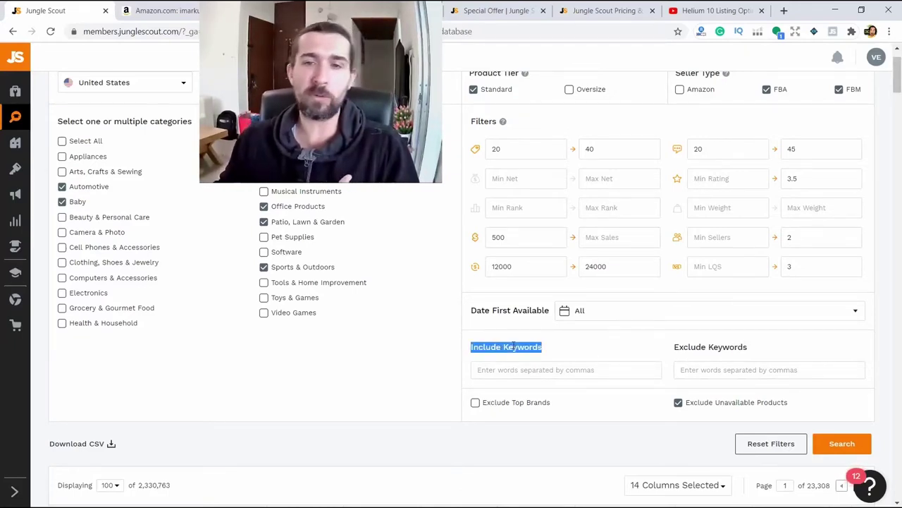
{"action": "left_click", "coordinate": [513, 345]}
Try the words "set" and "gift" one after another in the Include Keywords filter, clearing each one.
{"action": "left_click", "coordinate": [534, 365]}
{"action": "type", "text": "set"}
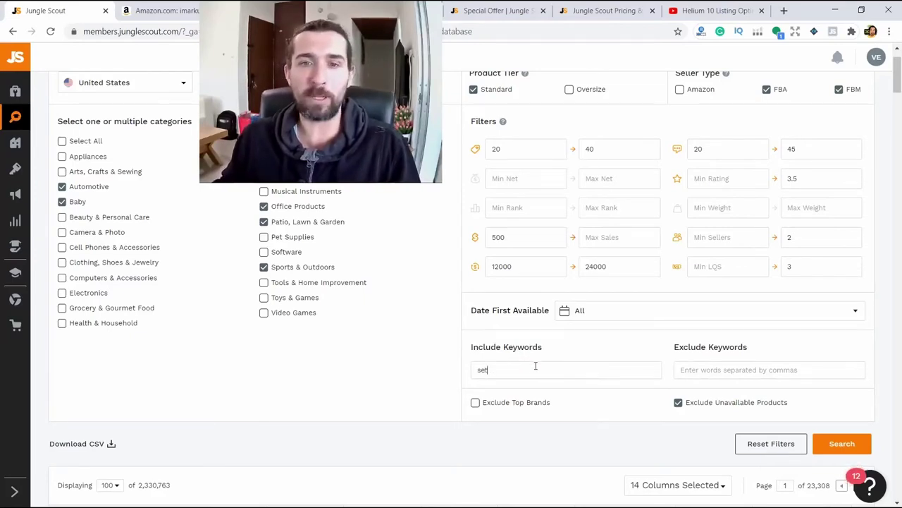
{"action": "double_click", "coordinate": [535, 366]}
{"action": "key", "text": "BackSpace"}
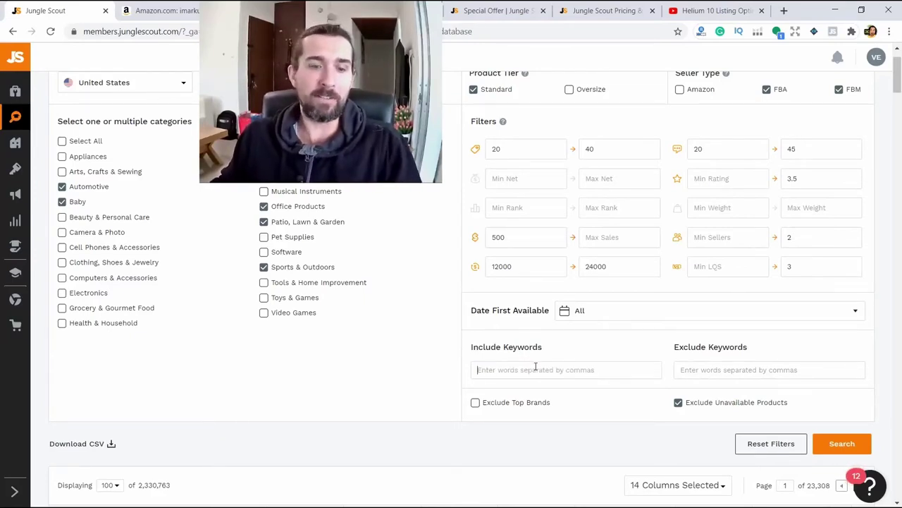
{"action": "type", "text": "gift"}
{"action": "double_click", "coordinate": [535, 366]}
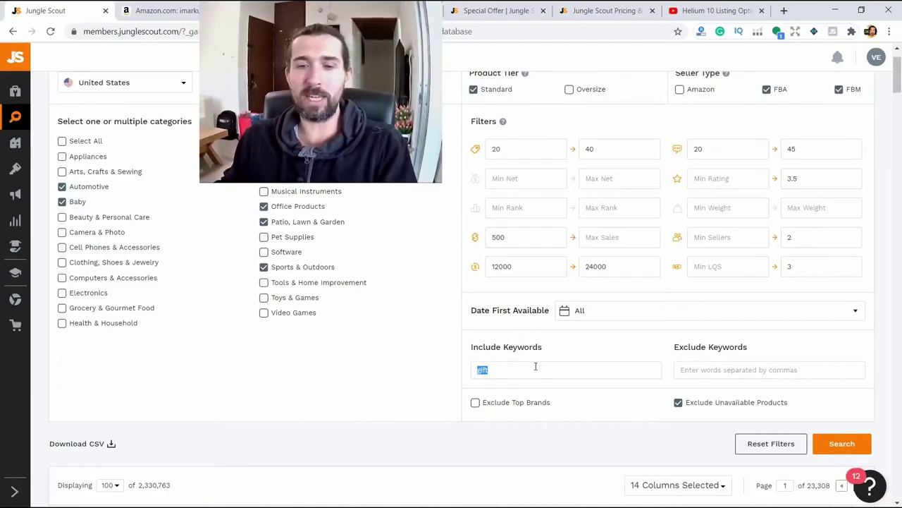
{"action": "key", "text": "BackSpace"}
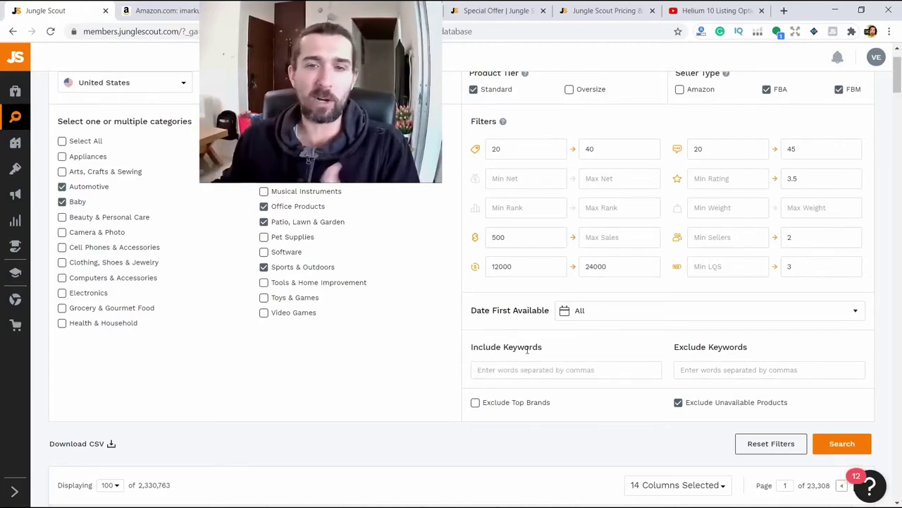
{"action": "triple_click", "coordinate": [531, 346]}
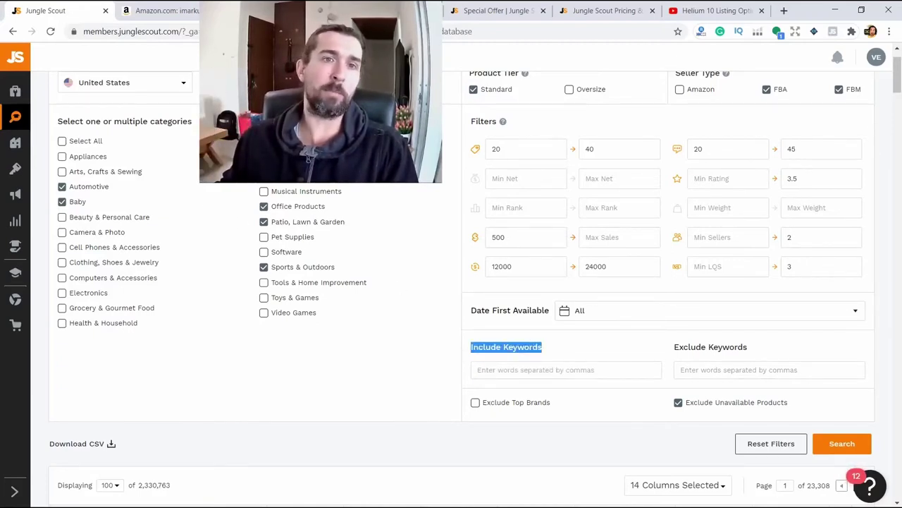
{"action": "left_click", "coordinate": [554, 357]}
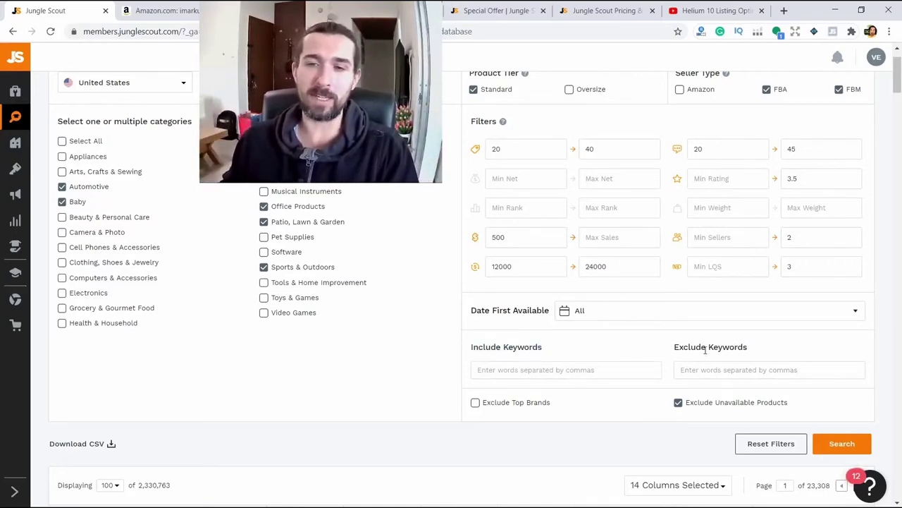
Try "valentines" and a second placeholder word in the Exclude Keywords filter, and clear the filter again.
{"action": "left_click_drag", "start_coordinate": [678, 347], "coordinate": [750, 345]}
{"action": "left_click", "coordinate": [748, 345]}
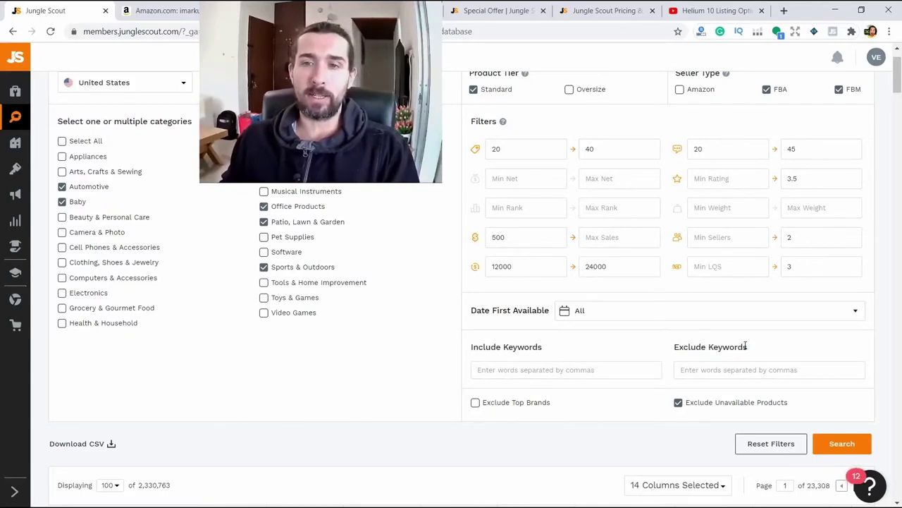
{"action": "triple_click", "coordinate": [745, 345]}
{"action": "left_click", "coordinate": [760, 346]}
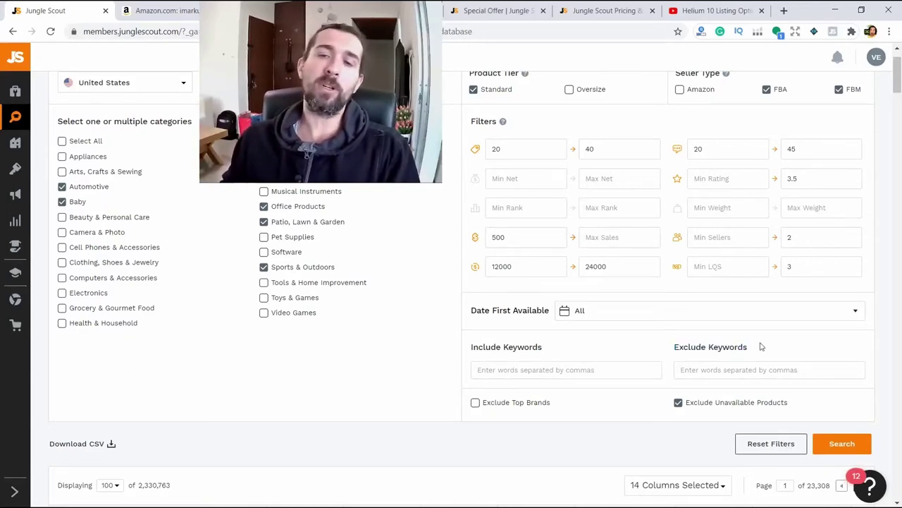
{"action": "left_click", "coordinate": [730, 369]}
{"action": "type", "text": "va"}
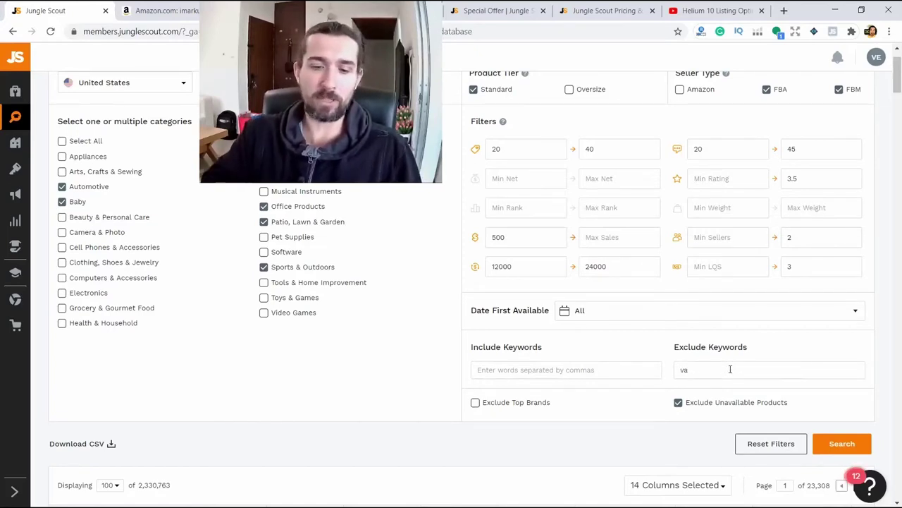
{"action": "type", "text": "lentines"}
{"action": "key", "text": "BackSpace"}
{"action": "key", "text": "BackSpace"}
{"action": "key", "text": "BackSpace"}
{"action": "key", "text": "BackSpace"}
{"action": "type", "text": "ines"}
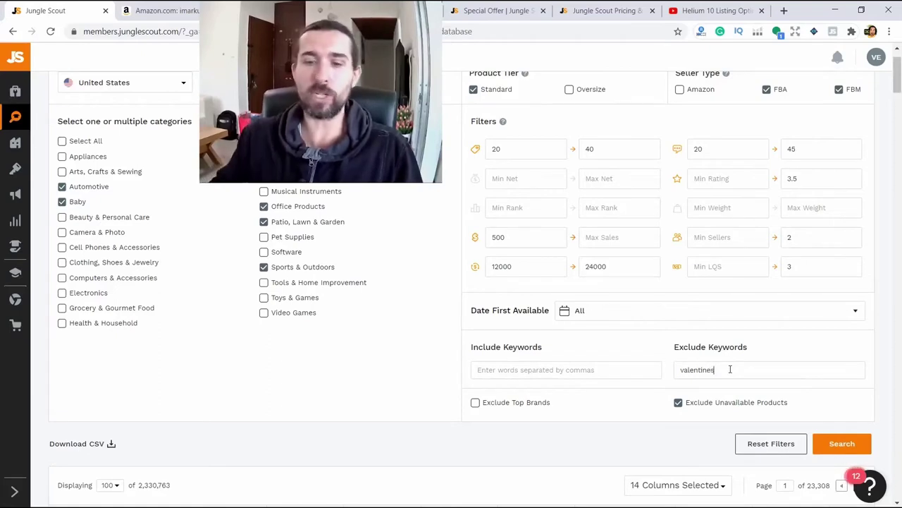
{"action": "type", "text": ", christmas"}
{"action": "key", "text": "ctrl+shift+Left"}
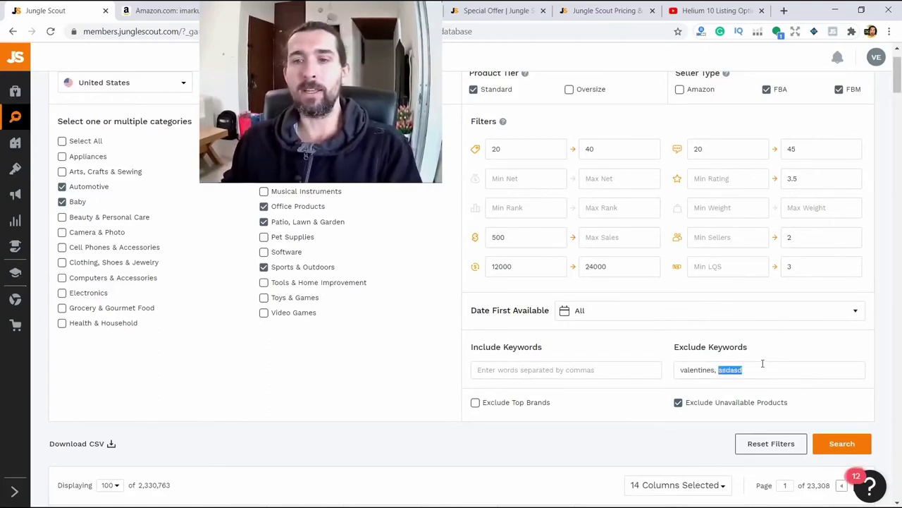
{"action": "key", "text": "ctrl+a"}
{"action": "key", "text": "BackSpace"}
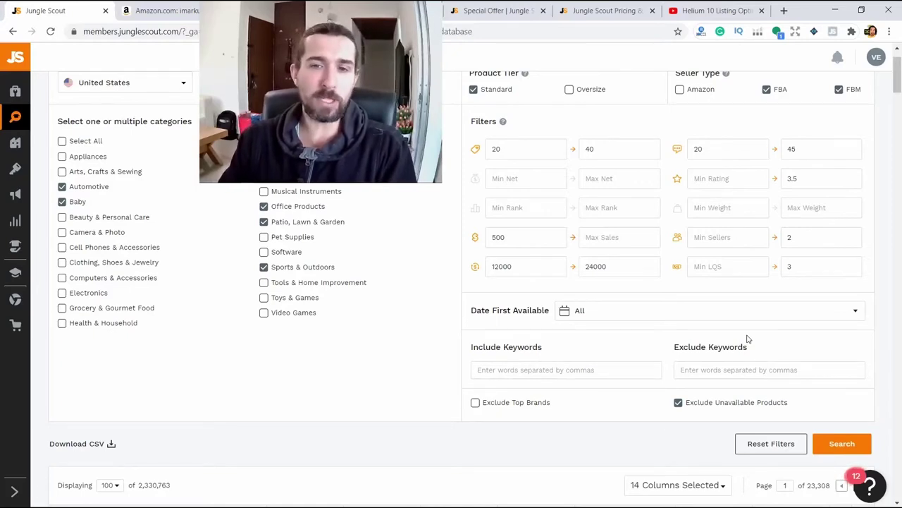
Check the Exclude Top Brands and Exclude Unavailable Products options, leaving both settings as they were.
{"action": "left_click", "coordinate": [476, 404]}
{"action": "left_click", "coordinate": [476, 404]}
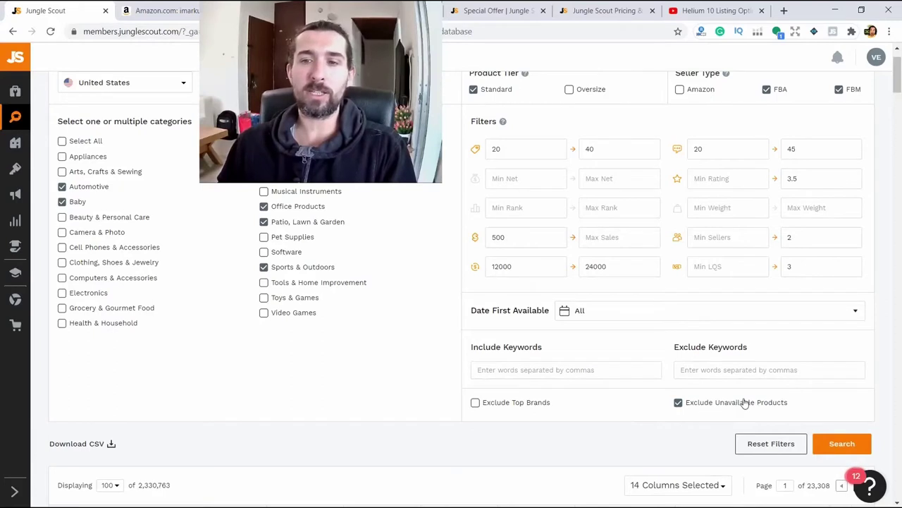
{"action": "double_click", "coordinate": [689, 405]}
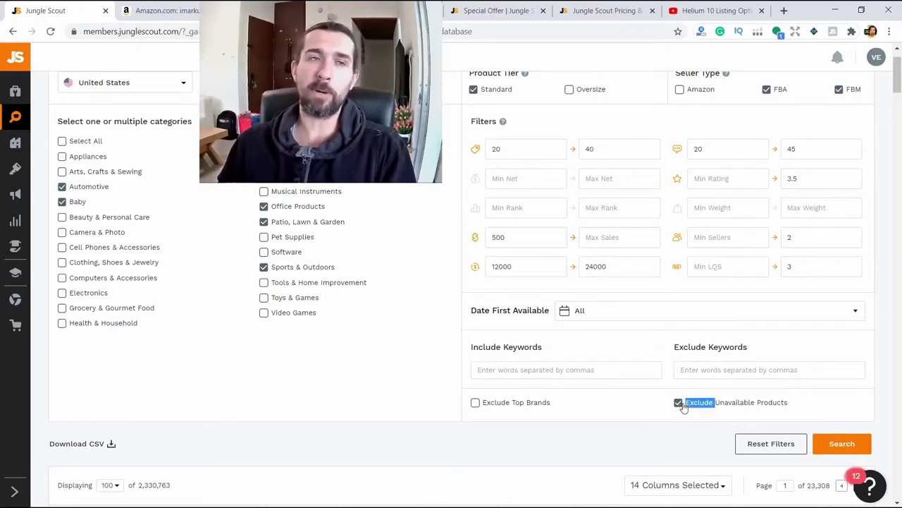
{"action": "left_click", "coordinate": [642, 399]}
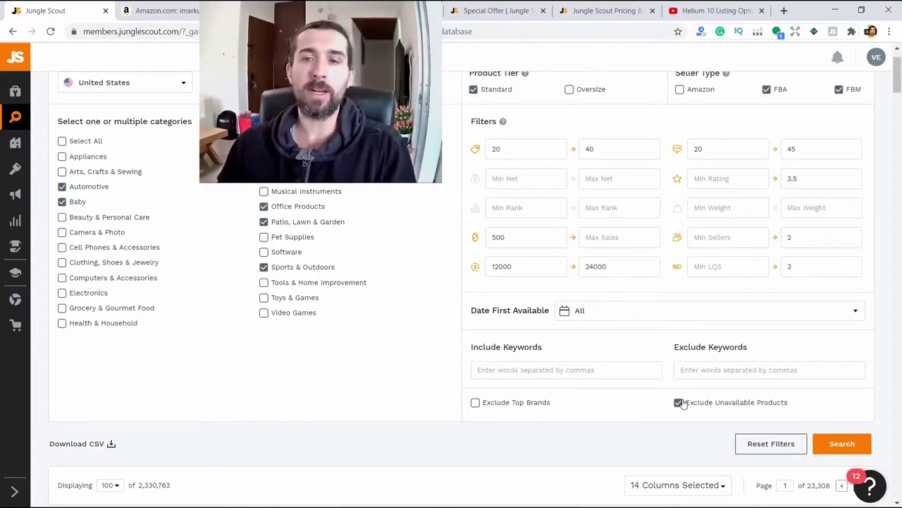
Switch to the Amazon chef knife listing and examine its stock availability.
{"action": "left_click", "coordinate": [156, 10]}
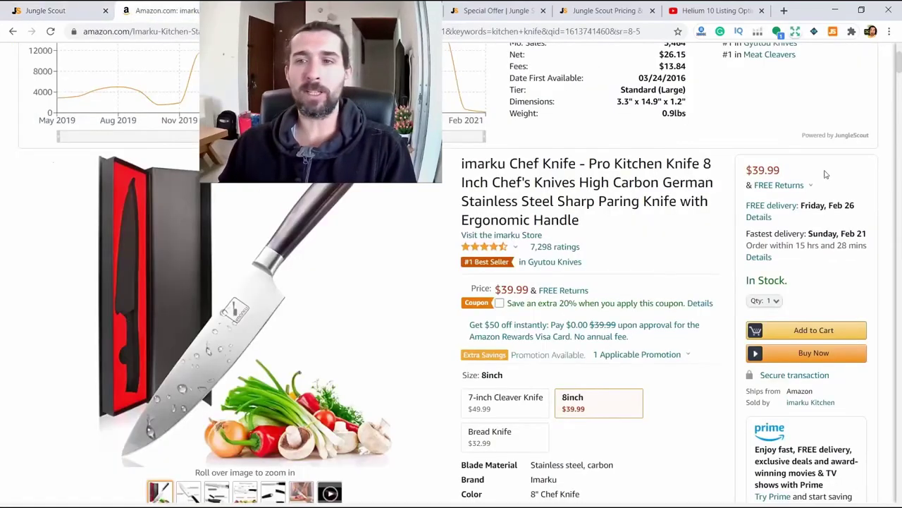
{"action": "scroll", "coordinate": [606, 217], "scroll_direction": "up", "scroll_amount": 1}
{"action": "scroll", "coordinate": [677, 254], "scroll_direction": "down", "scroll_amount": 1}
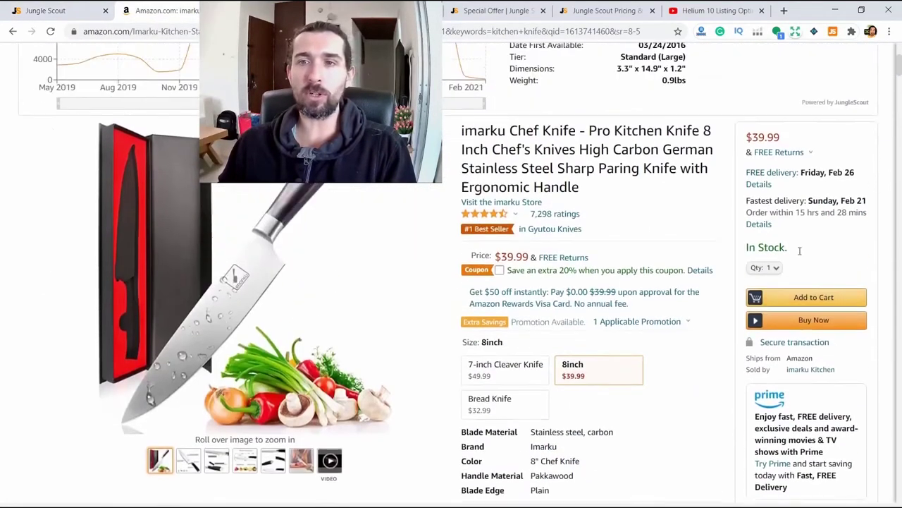
{"action": "left_click_drag", "start_coordinate": [748, 290], "coordinate": [799, 292]}
{"action": "left_click", "coordinate": [799, 292]}
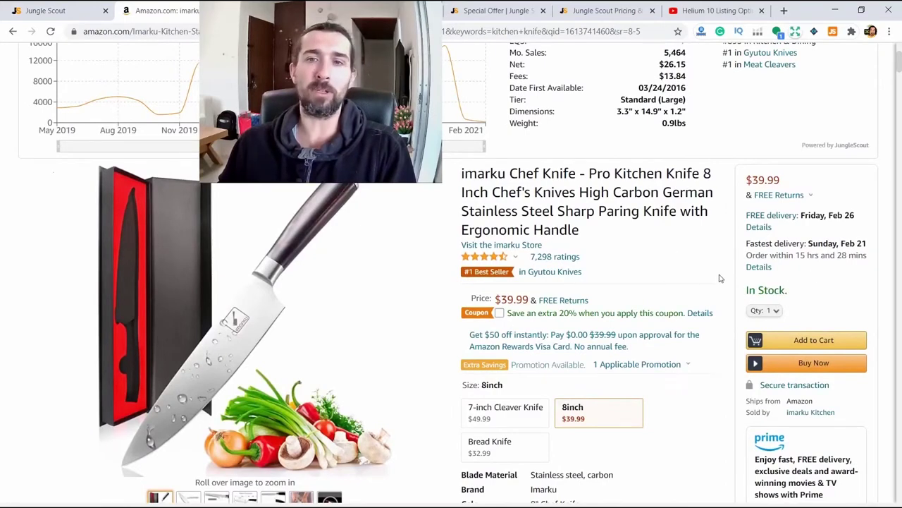
{"action": "scroll", "coordinate": [719, 276], "scroll_direction": "up", "scroll_amount": 3}
Return to the Jungle Scout Product Database and run the search with the current filters.
{"action": "left_click", "coordinate": [79, 11]}
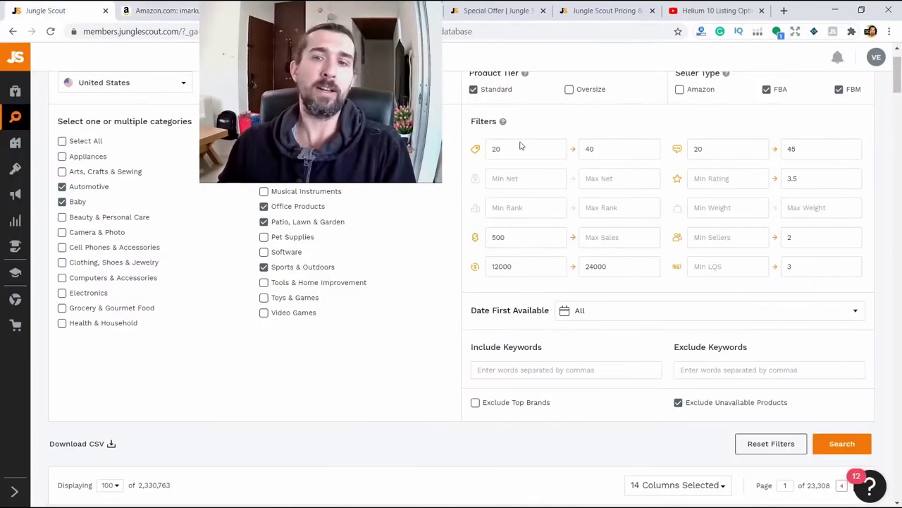
{"action": "scroll", "coordinate": [750, 435], "scroll_direction": "down", "scroll_amount": 3}
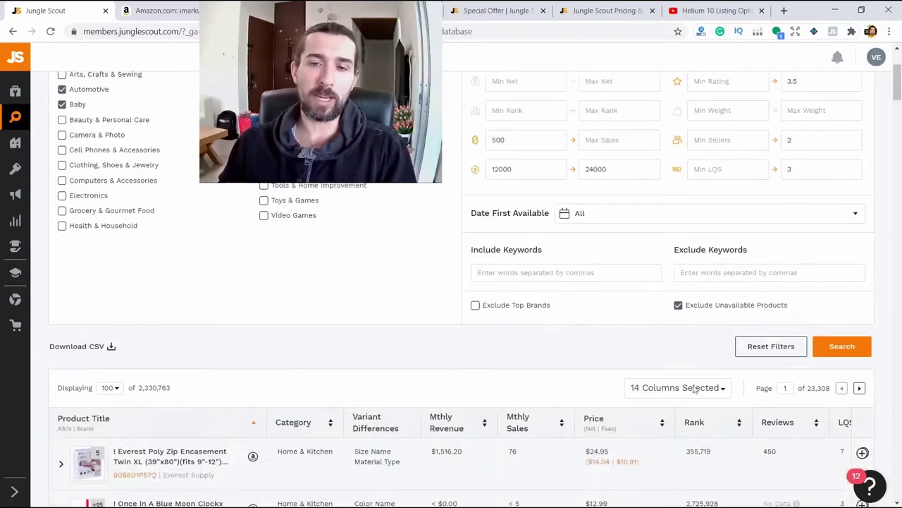
{"action": "left_click", "coordinate": [843, 267]}
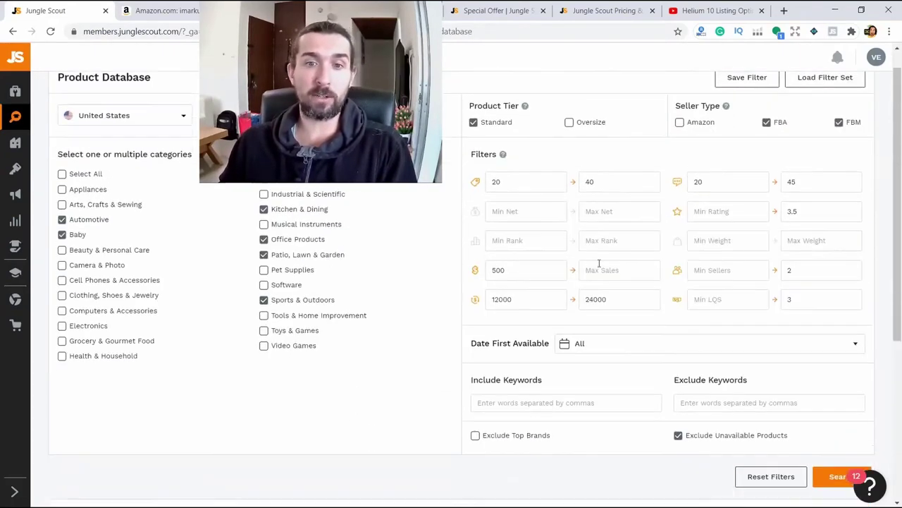
Clear the maximum LQS filter and run the product search again.
{"action": "scroll", "coordinate": [486, 398], "scroll_direction": "up", "scroll_amount": 1}
{"action": "scroll", "coordinate": [493, 404], "scroll_direction": "up", "scroll_amount": 3}
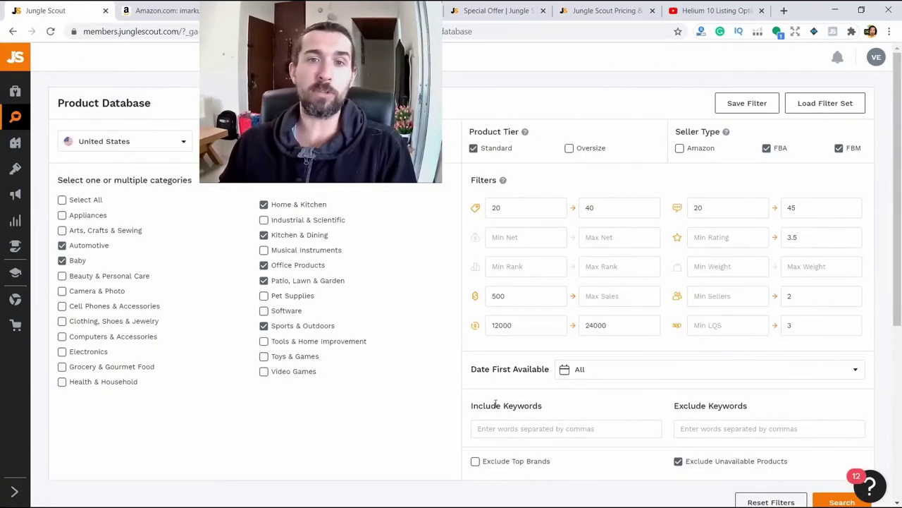
{"action": "scroll", "coordinate": [497, 404], "scroll_direction": "down", "scroll_amount": 1}
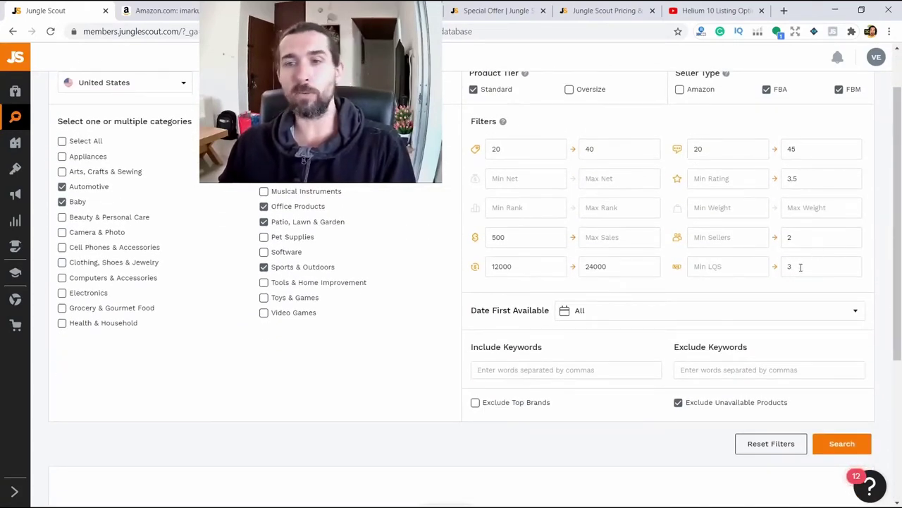
{"action": "key", "text": "BackSpace"}
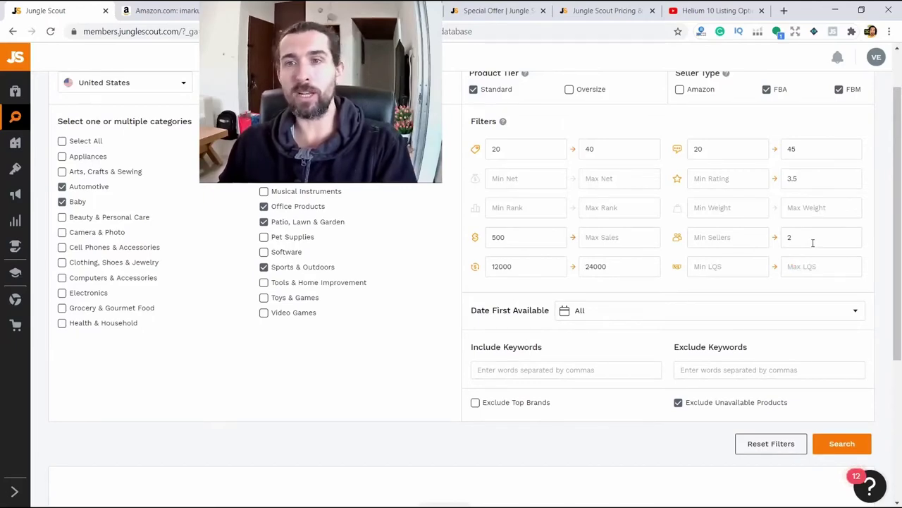
{"action": "scroll", "coordinate": [808, 270], "scroll_direction": "down", "scroll_amount": 1}
{"action": "left_click", "coordinate": [840, 385]}
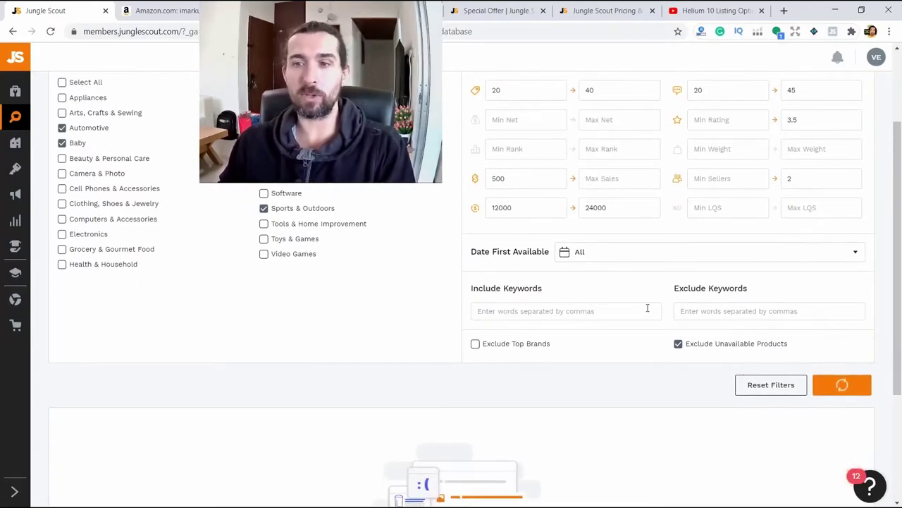
Browse the list of matching products and check the options for results displayed per page.
{"action": "scroll", "coordinate": [645, 314], "scroll_direction": "down", "scroll_amount": 1}
{"action": "scroll", "coordinate": [634, 317], "scroll_direction": "down", "scroll_amount": 4}
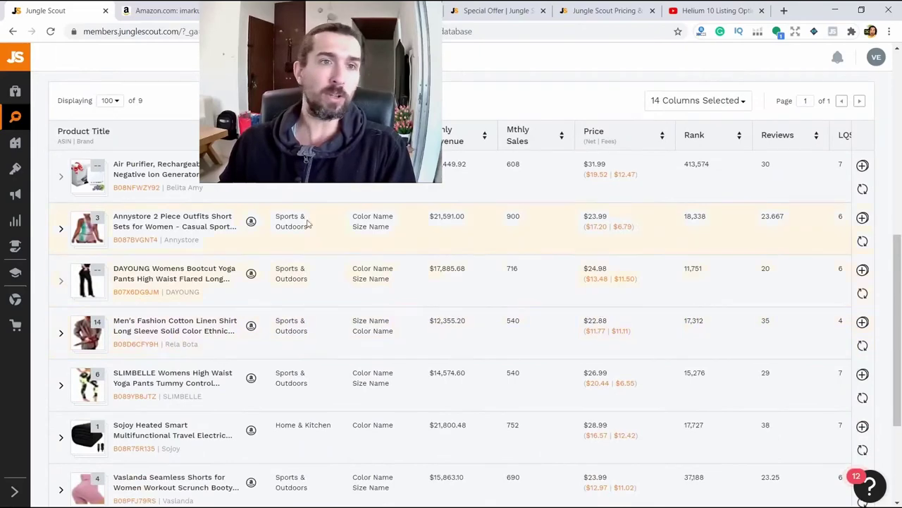
{"action": "scroll", "coordinate": [308, 223], "scroll_direction": "up", "scroll_amount": 1}
{"action": "left_click", "coordinate": [112, 161]}
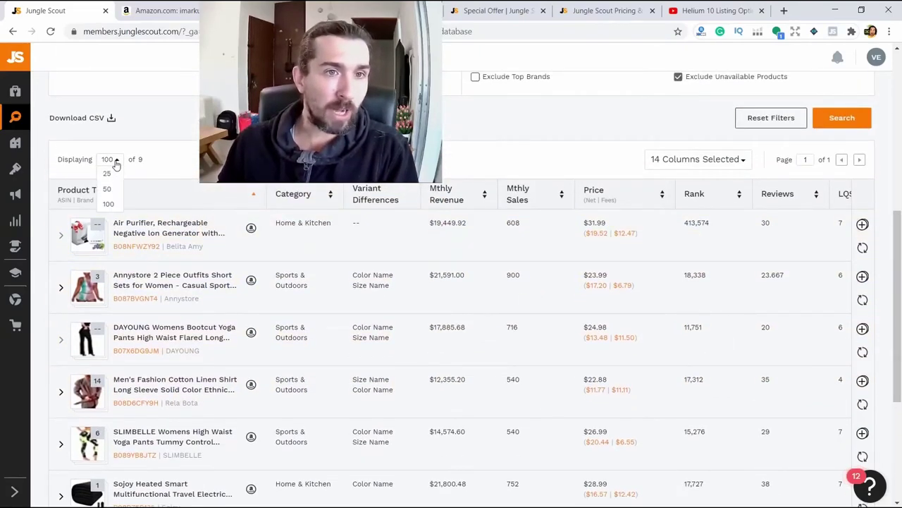
{"action": "left_click", "coordinate": [116, 164]}
{"action": "scroll", "coordinate": [204, 226], "scroll_direction": "down", "scroll_amount": 4}
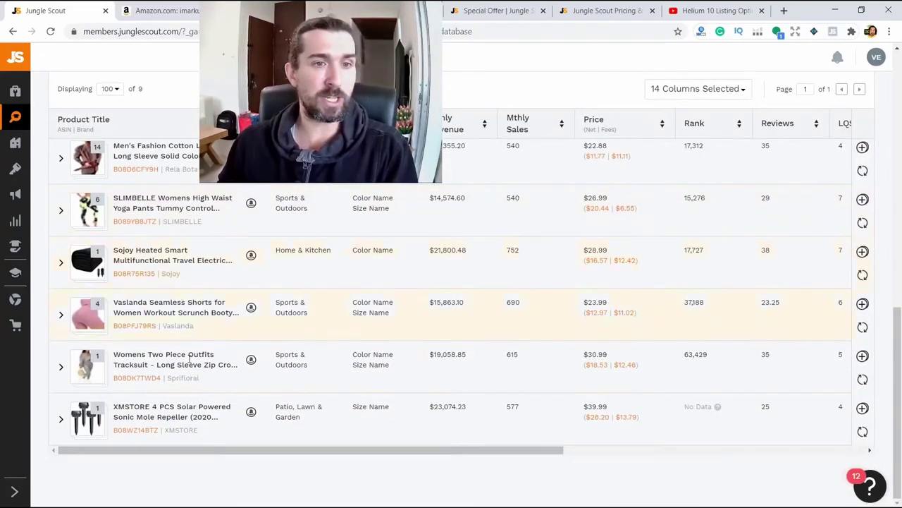
{"action": "scroll", "coordinate": [189, 360], "scroll_direction": "up", "scroll_amount": 2}
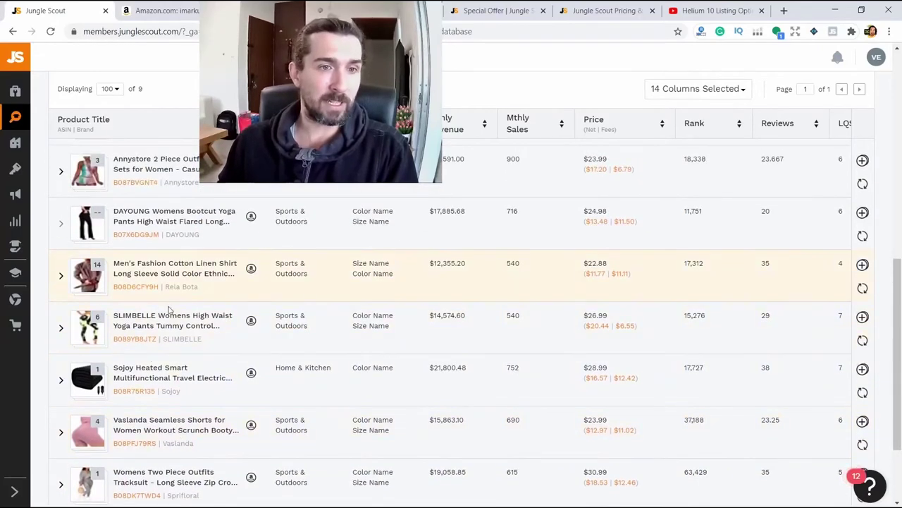
Preview the images of the cotton linen shirt, air purifier and solar mole repeller, and return to the filters.
{"action": "mouse_move", "coordinate": [83, 282]}
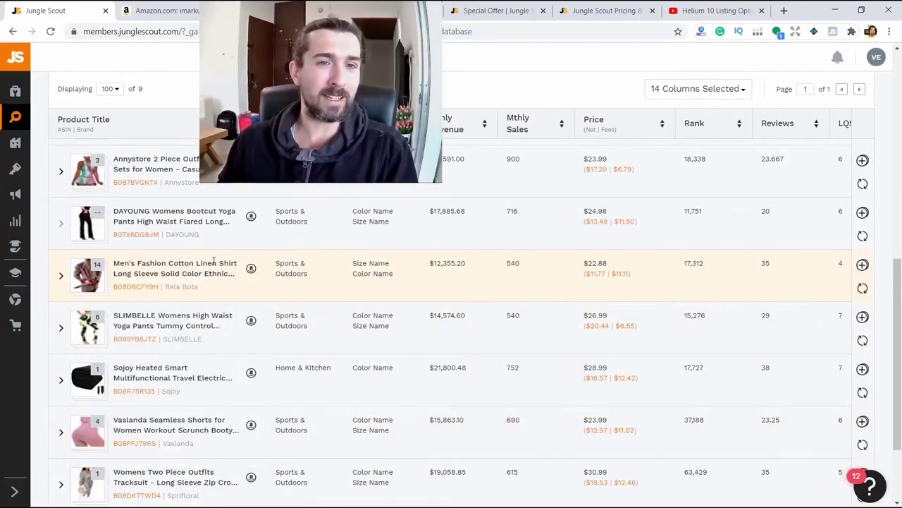
{"action": "scroll", "coordinate": [212, 264], "scroll_direction": "up", "scroll_amount": 1}
{"action": "mouse_move", "coordinate": [88, 175]}
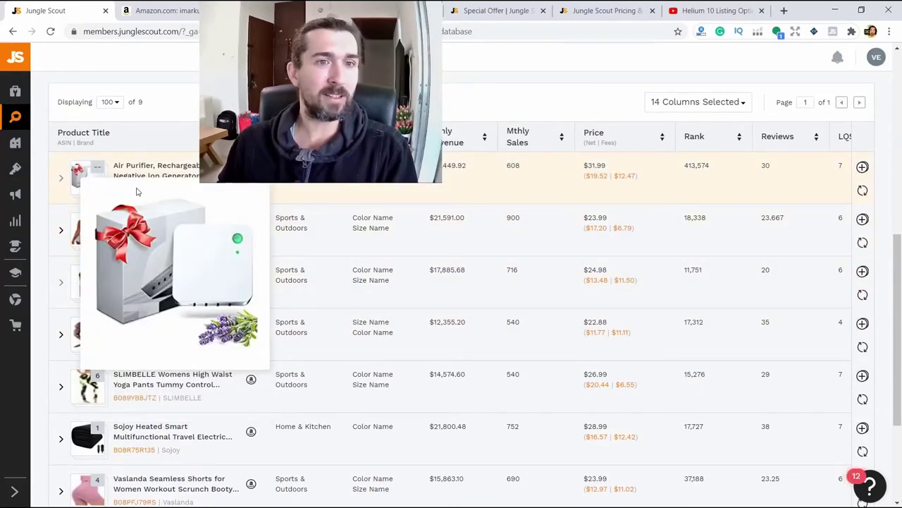
{"action": "scroll", "coordinate": [92, 172], "scroll_direction": "down", "scroll_amount": 3}
{"action": "mouse_move", "coordinate": [99, 407]}
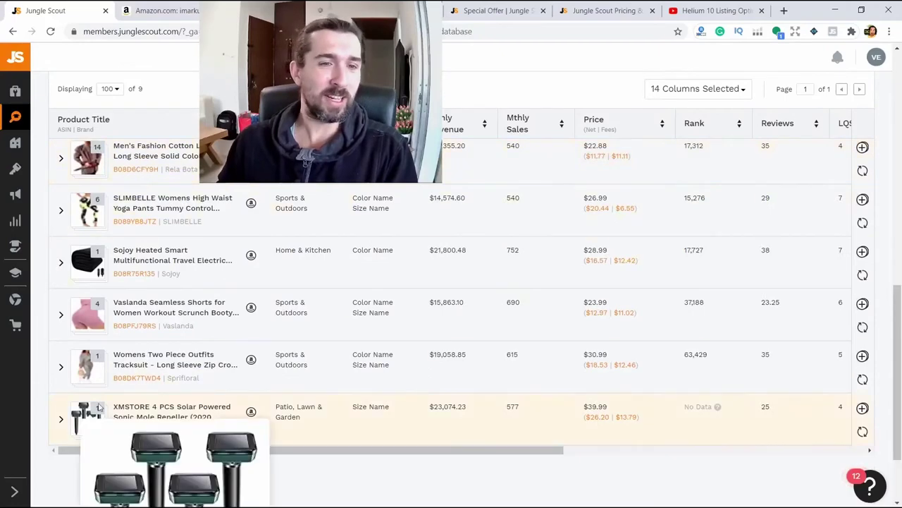
{"action": "scroll", "coordinate": [93, 410], "scroll_direction": "down", "scroll_amount": 1}
{"action": "scroll", "coordinate": [95, 413], "scroll_direction": "up", "scroll_amount": 1}
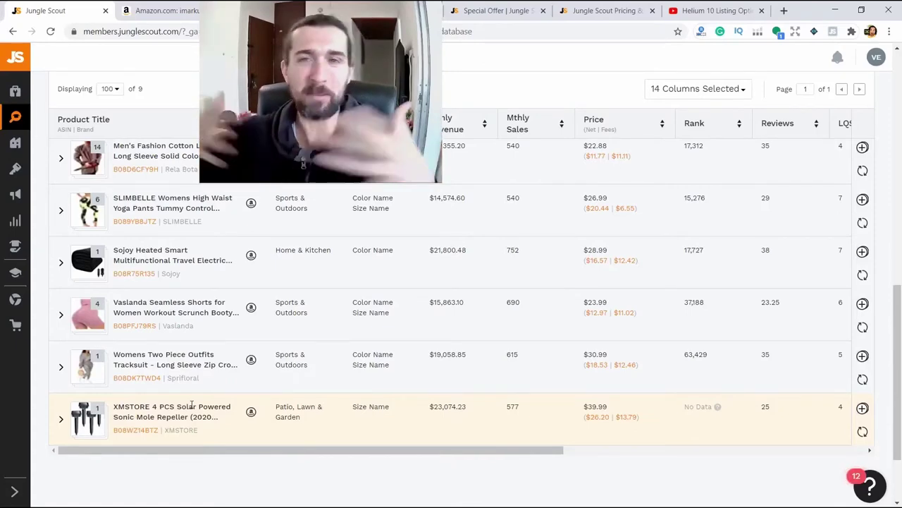
{"action": "scroll", "coordinate": [556, 202], "scroll_direction": "up", "scroll_amount": 4}
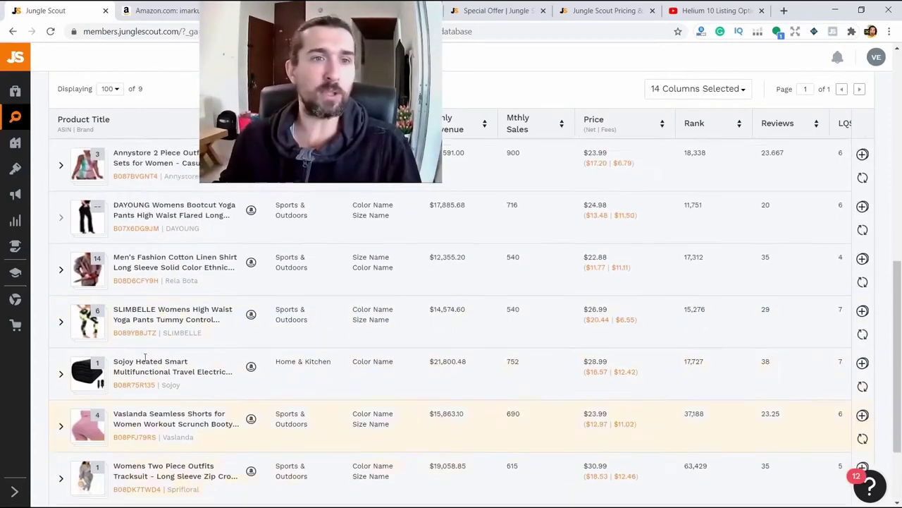
{"action": "scroll", "coordinate": [610, 258], "scroll_direction": "up", "scroll_amount": 6}
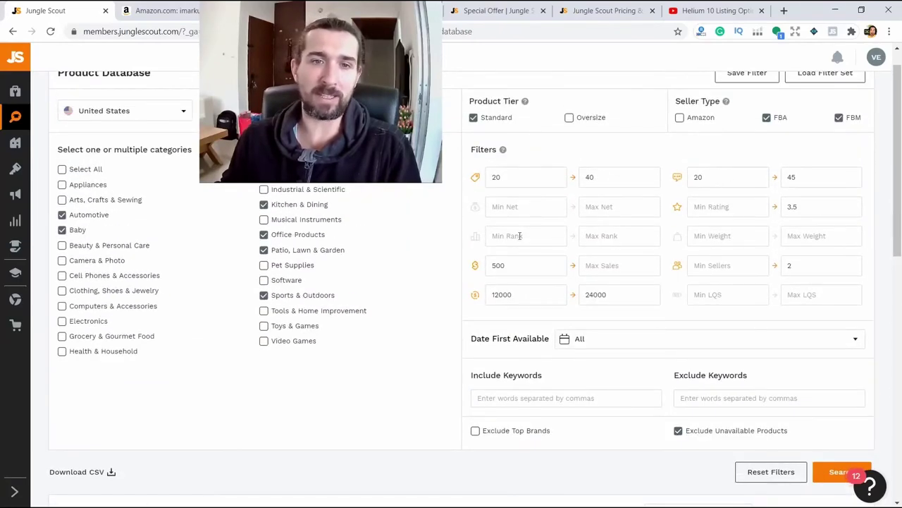
Return to the search results and review the air purifier's product title and brand.
{"action": "scroll", "coordinate": [520, 236], "scroll_direction": "down", "scroll_amount": 5}
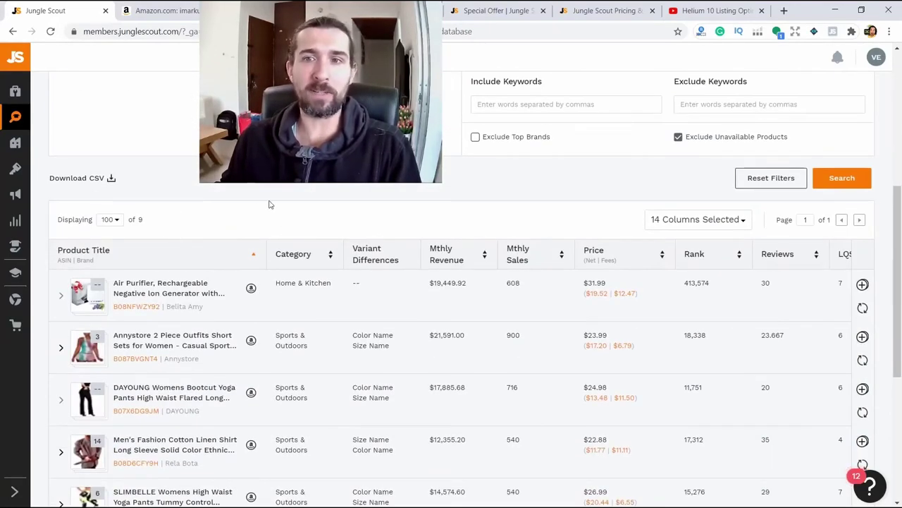
{"action": "scroll", "coordinate": [256, 221], "scroll_direction": "down", "scroll_amount": 1}
{"action": "scroll", "coordinate": [238, 307], "scroll_direction": "up", "scroll_amount": 2}
{"action": "scroll", "coordinate": [190, 331], "scroll_direction": "down", "scroll_amount": 1}
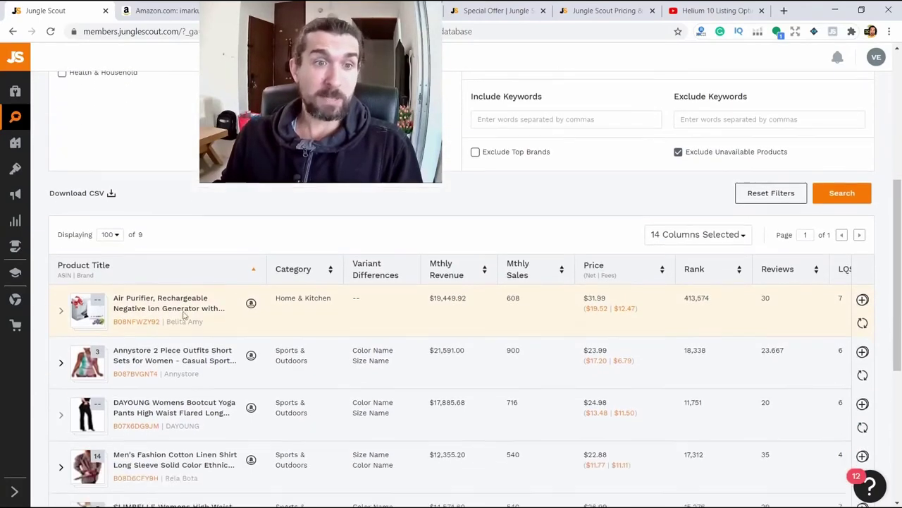
{"action": "scroll", "coordinate": [88, 288], "scroll_direction": "down", "scroll_amount": 1}
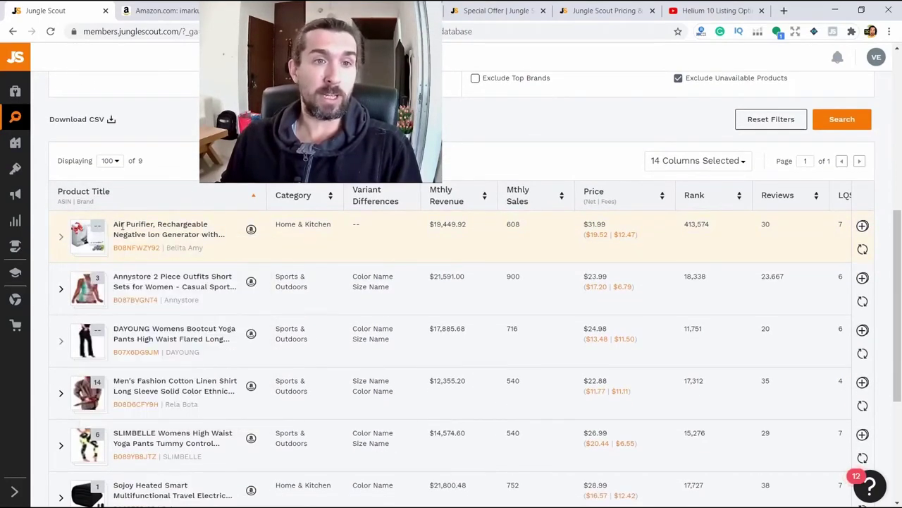
{"action": "left_click_drag", "start_coordinate": [117, 224], "coordinate": [215, 235]}
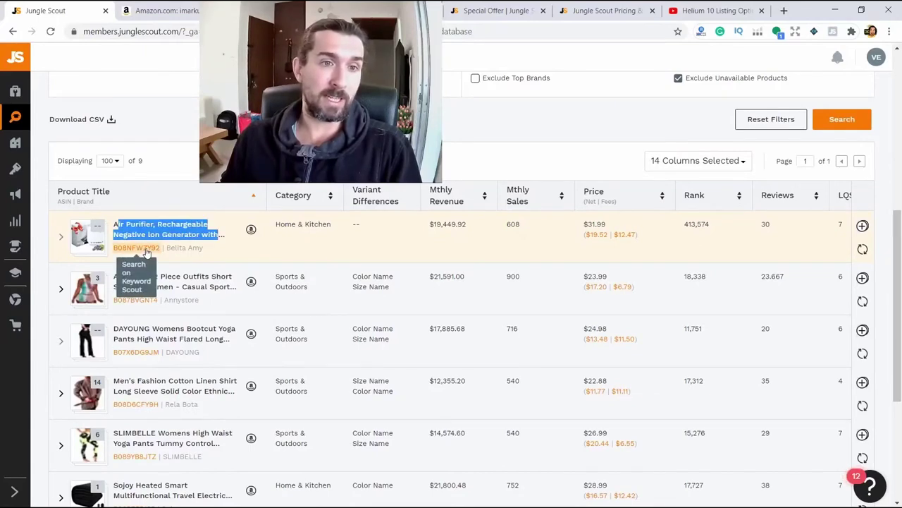
{"action": "left_click", "coordinate": [174, 248]}
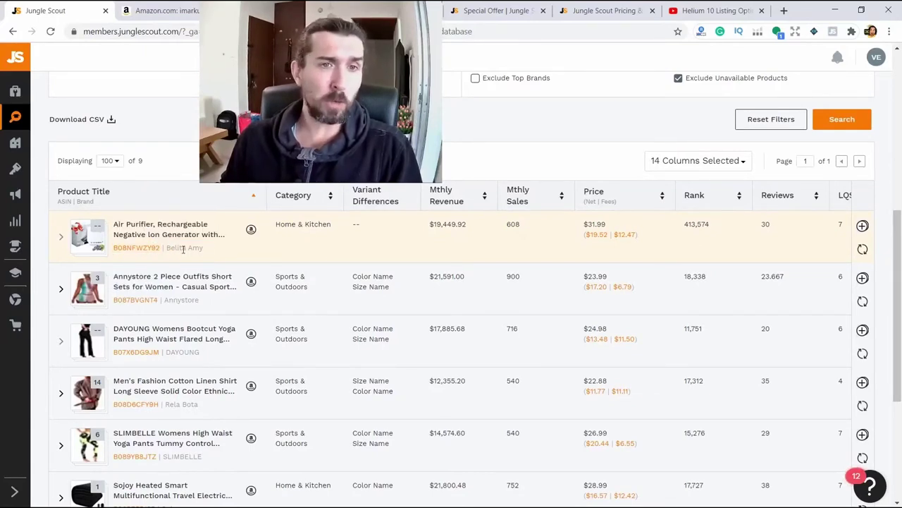
{"action": "left_click_drag", "start_coordinate": [168, 248], "coordinate": [206, 251]}
{"action": "left_click", "coordinate": [199, 248]}
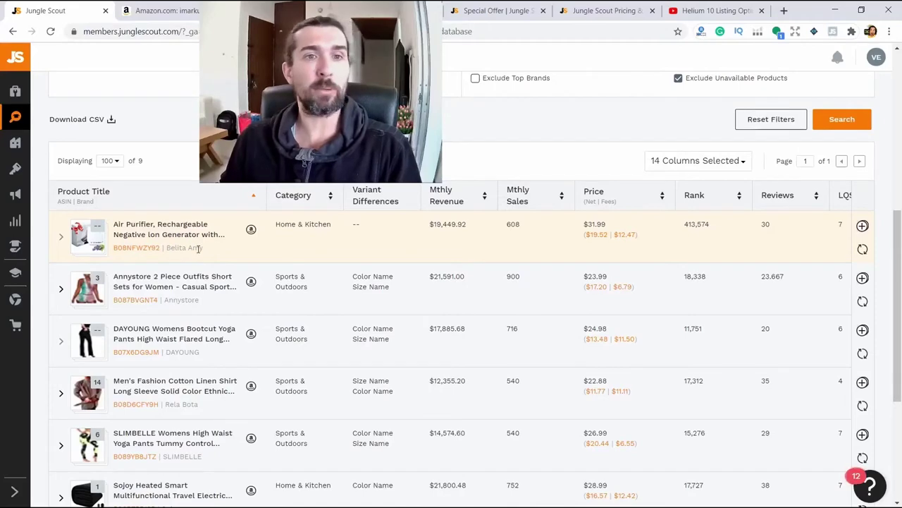
View the air purifier's Amazon listing, close it and return to the product results.
{"action": "left_click", "coordinate": [251, 229]}
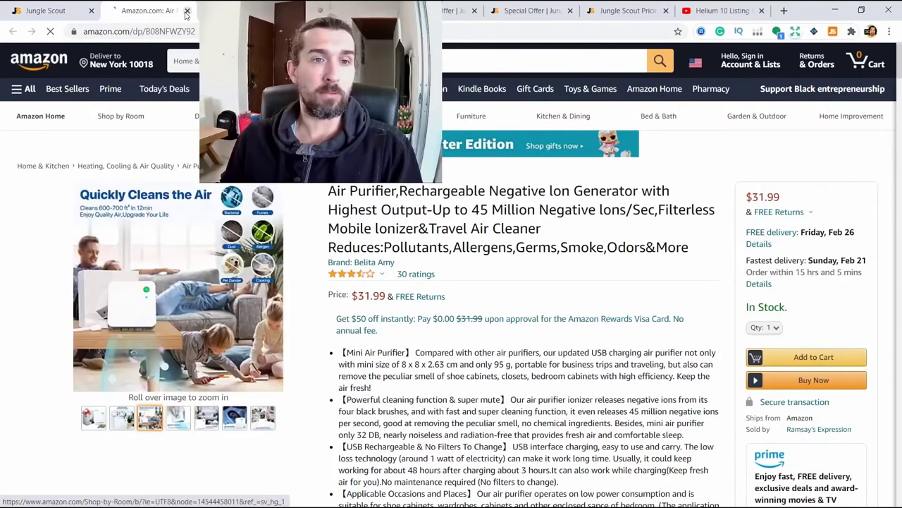
{"action": "left_click", "coordinate": [187, 11]}
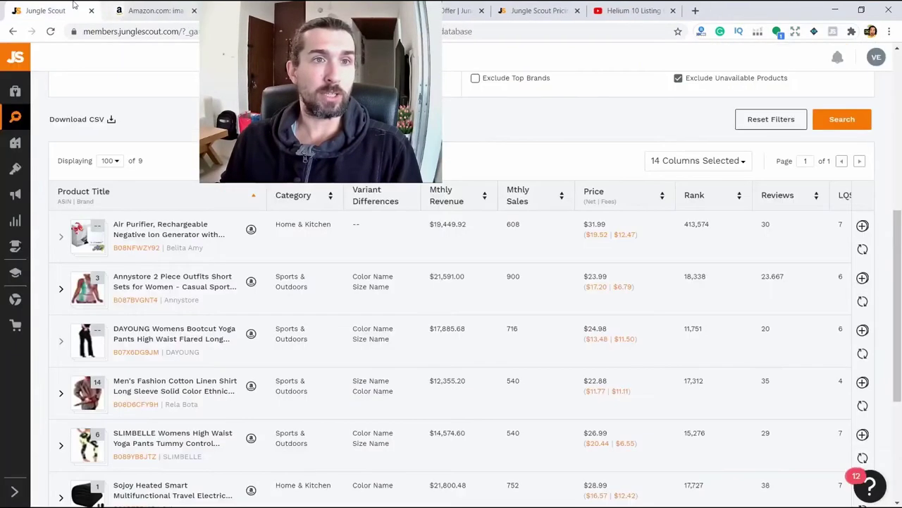
{"action": "scroll", "coordinate": [370, 261], "scroll_direction": "up", "scroll_amount": 1}
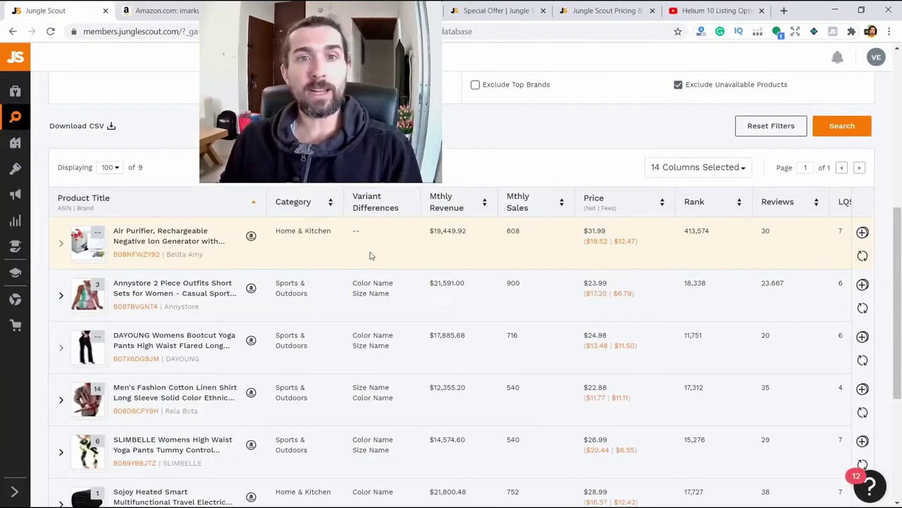
{"action": "scroll", "coordinate": [370, 218], "scroll_direction": "down", "scroll_amount": 1}
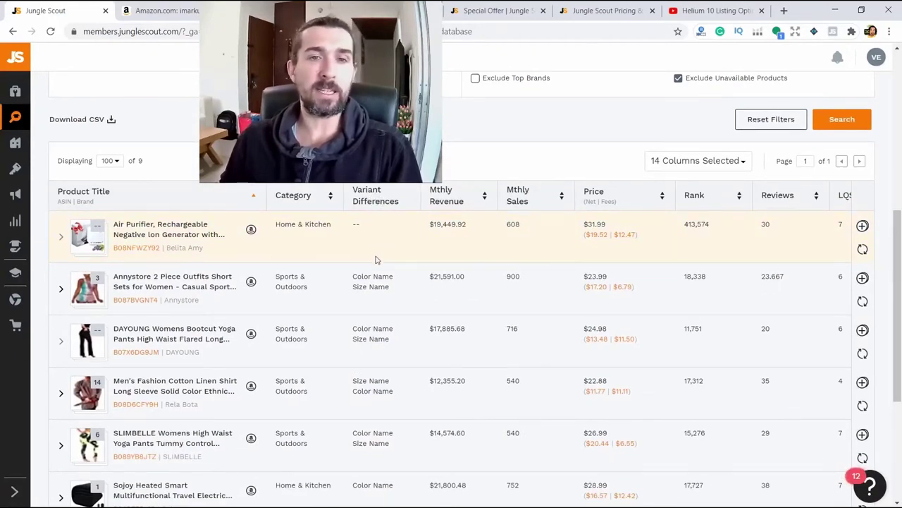
Expand the Annystore outfit set's variants and examine its entries under Variant Differences.
{"action": "mouse_move", "coordinate": [368, 272]}
{"action": "left_mouse_down"}
{"action": "mouse_move", "coordinate": [354, 274]}
{"action": "mouse_move", "coordinate": [392, 275]}
{"action": "mouse_move", "coordinate": [352, 276]}
{"action": "left_mouse_up"}
{"action": "double_click", "coordinate": [360, 286]}
{"action": "left_click", "coordinate": [388, 289]}
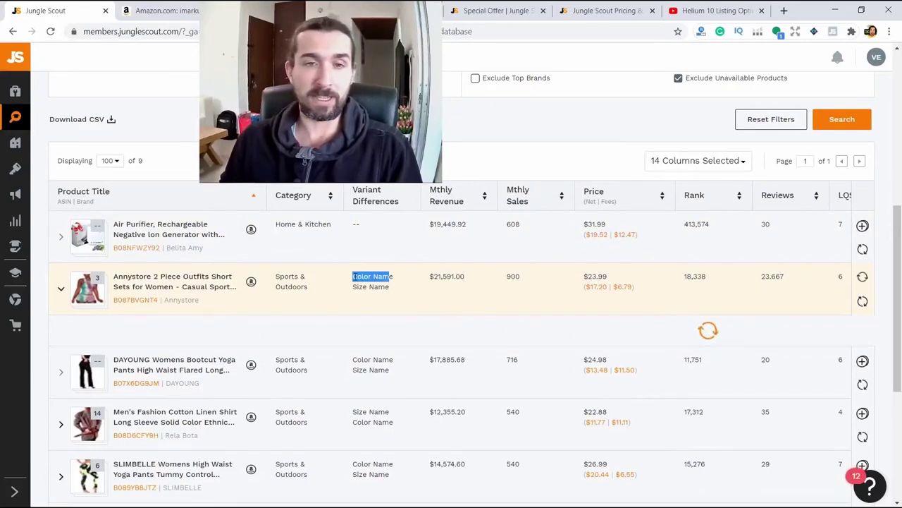
{"action": "left_click", "coordinate": [355, 210]}
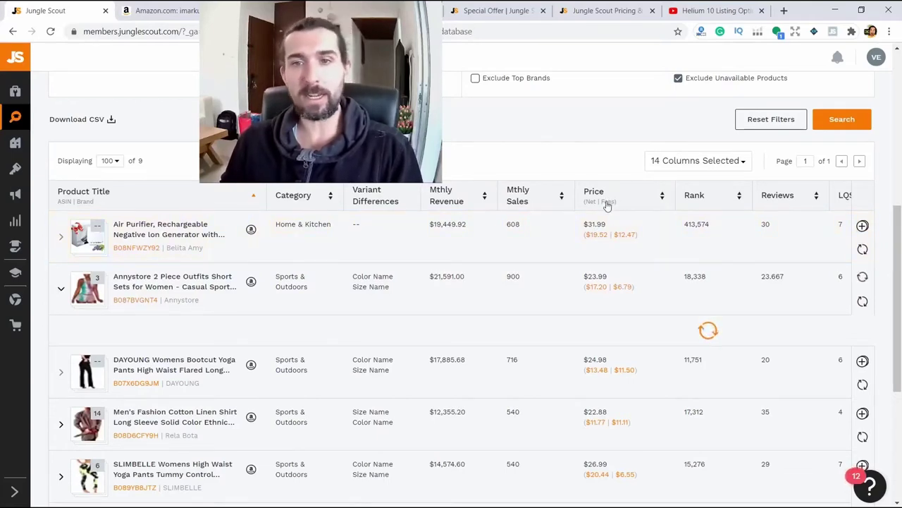
Check the air purifier's net and fees breakdown in the FBA Profit Calculator and close it again.
{"action": "left_click", "coordinate": [597, 239]}
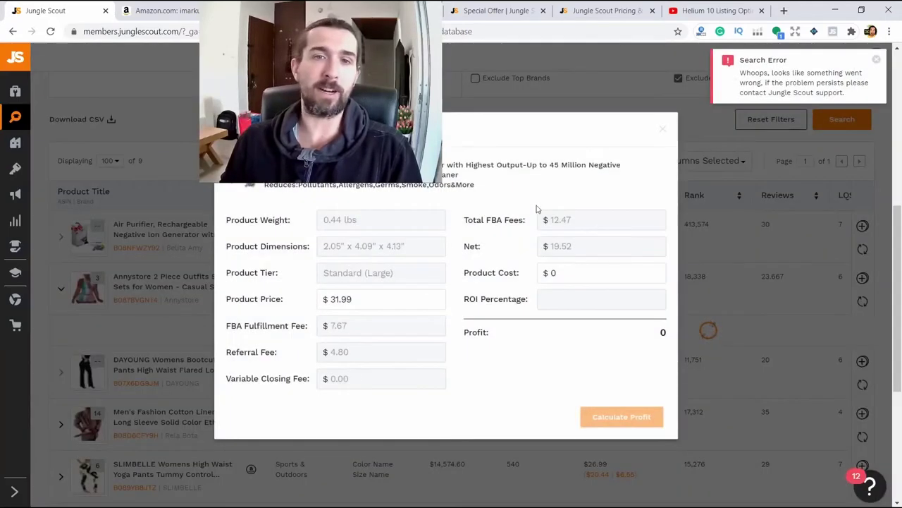
{"action": "left_click", "coordinate": [688, 274]}
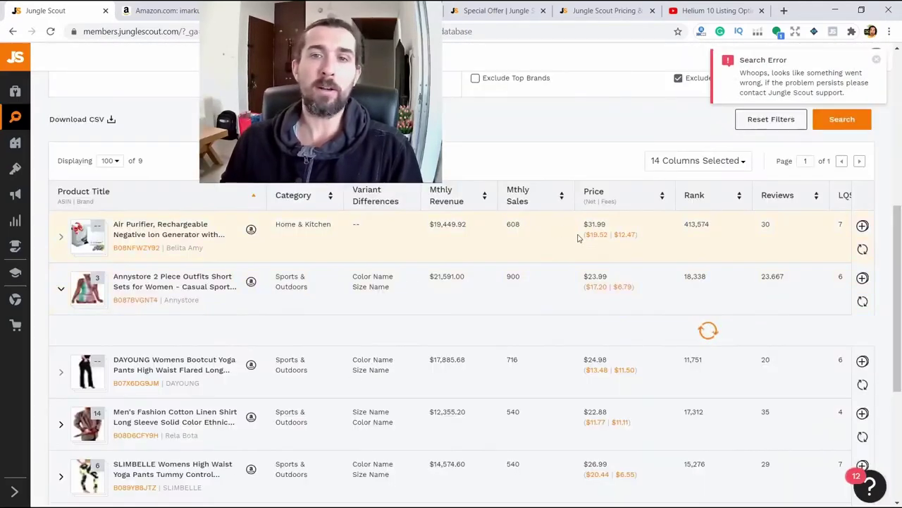
{"action": "left_click", "coordinate": [594, 236]}
{"action": "left_click", "coordinate": [696, 230]}
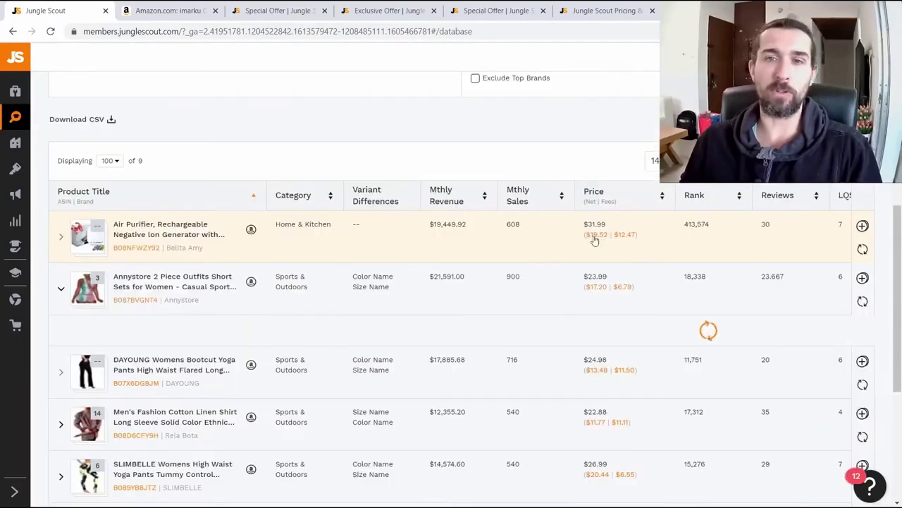
{"action": "left_click", "coordinate": [595, 238]}
{"action": "left_click", "coordinate": [691, 233]}
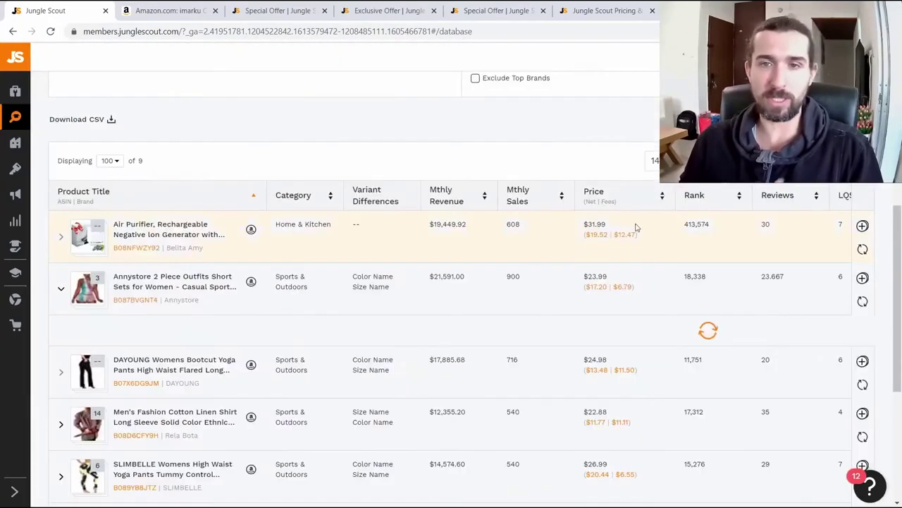
Reopen the FBA Profit Calculator for the air purifier and review its product weight, dimensions and tier.
{"action": "left_click", "coordinate": [593, 236]}
{"action": "left_click_drag", "start_coordinate": [225, 130], "coordinate": [345, 134]}
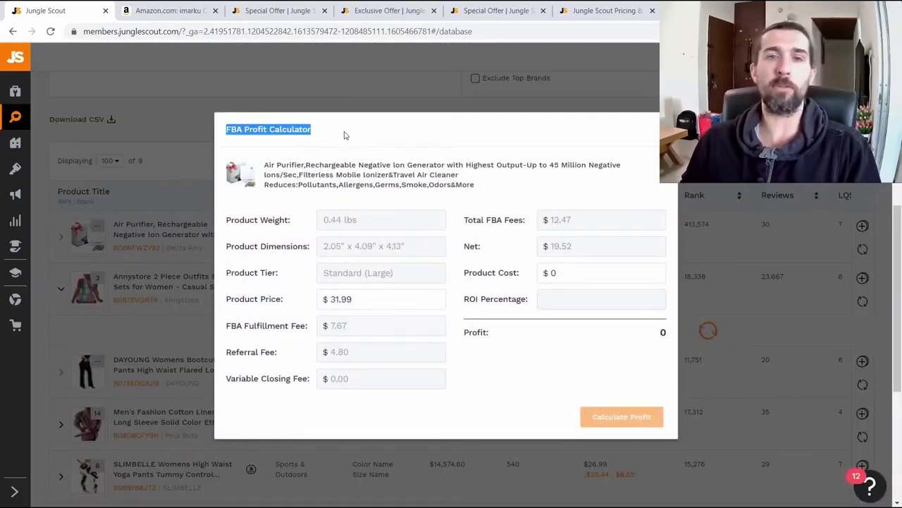
{"action": "left_click", "coordinate": [345, 135]}
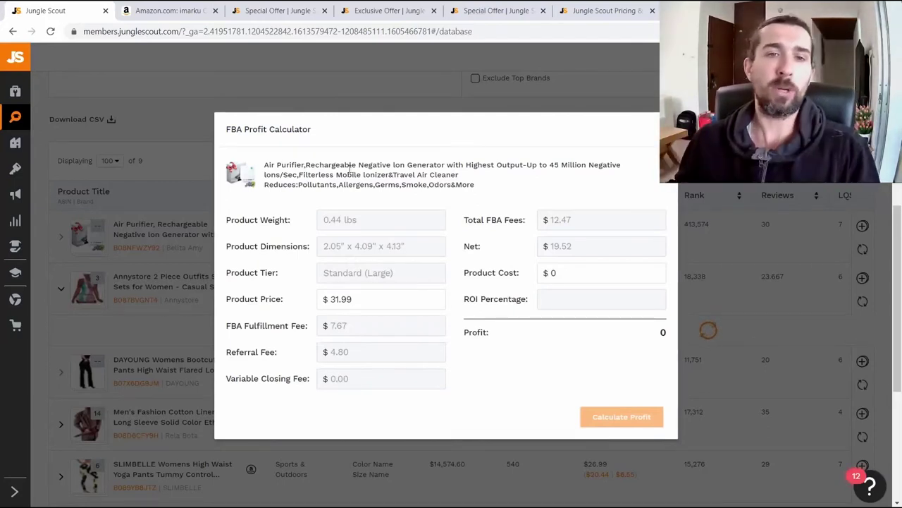
{"action": "left_click_drag", "start_coordinate": [359, 223], "coordinate": [434, 261]}
{"action": "left_click", "coordinate": [405, 263]}
{"action": "triple_click", "coordinate": [326, 279]}
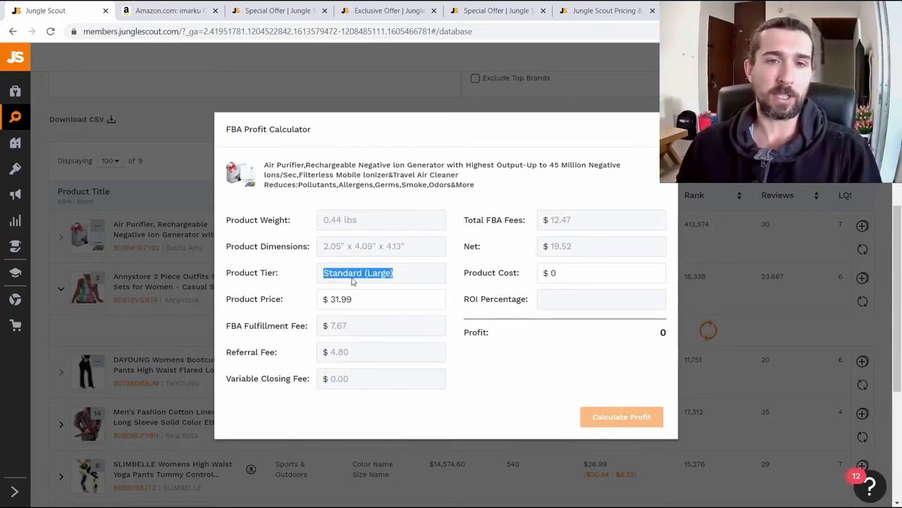
{"action": "left_click", "coordinate": [352, 281]}
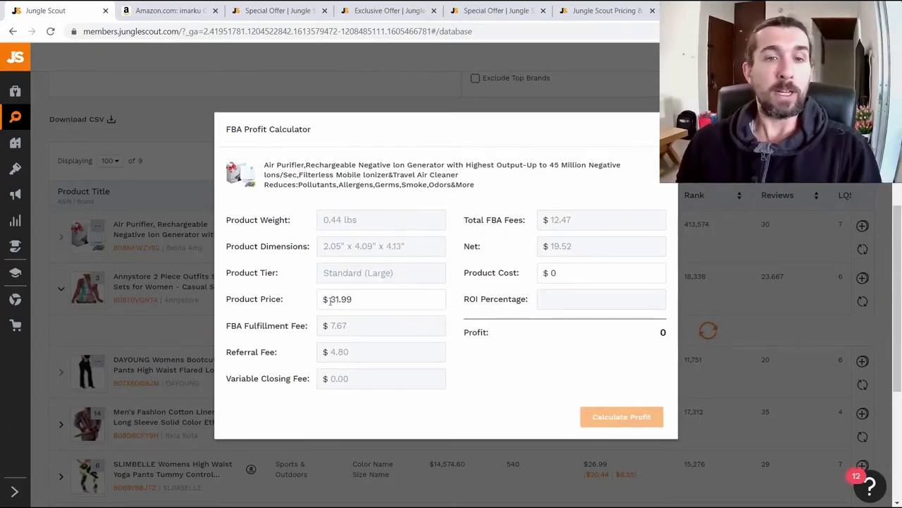
Re-enter the air purifier's product price as $31.99 in the FBA Profit Calculator, and check the product tier and fulfillment fee.
{"action": "left_click_drag", "start_coordinate": [332, 300], "coordinate": [359, 298]}
{"action": "double_click", "coordinate": [350, 299]}
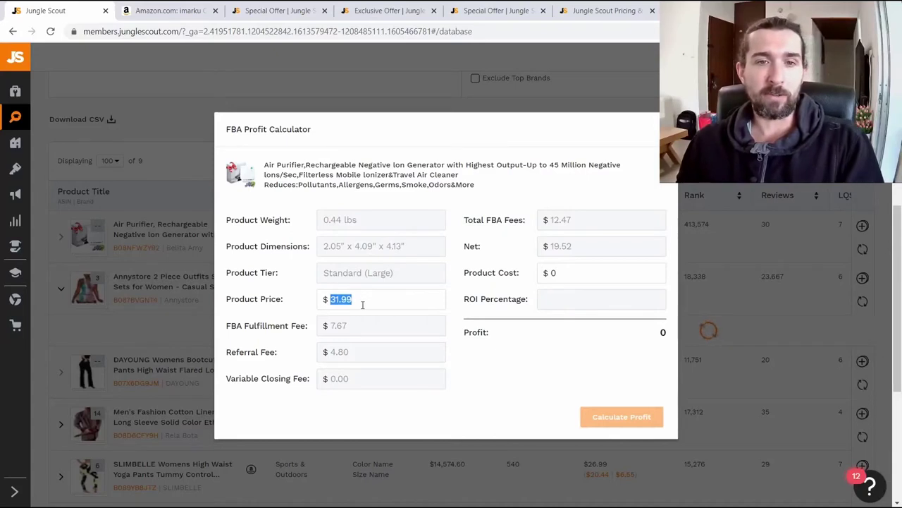
{"action": "key", "text": "BackSpace"}
{"action": "type", "text": "31."}
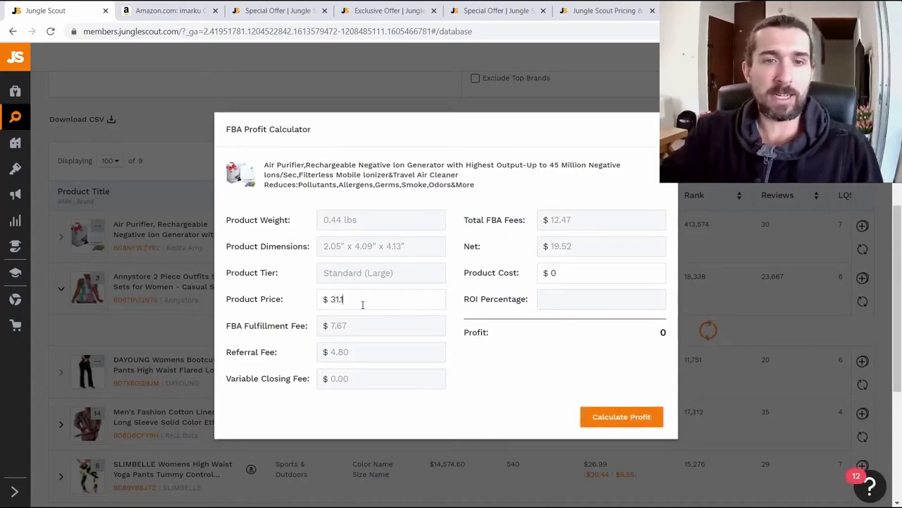
{"action": "type", "text": "99"}
{"action": "double_click", "coordinate": [368, 273]}
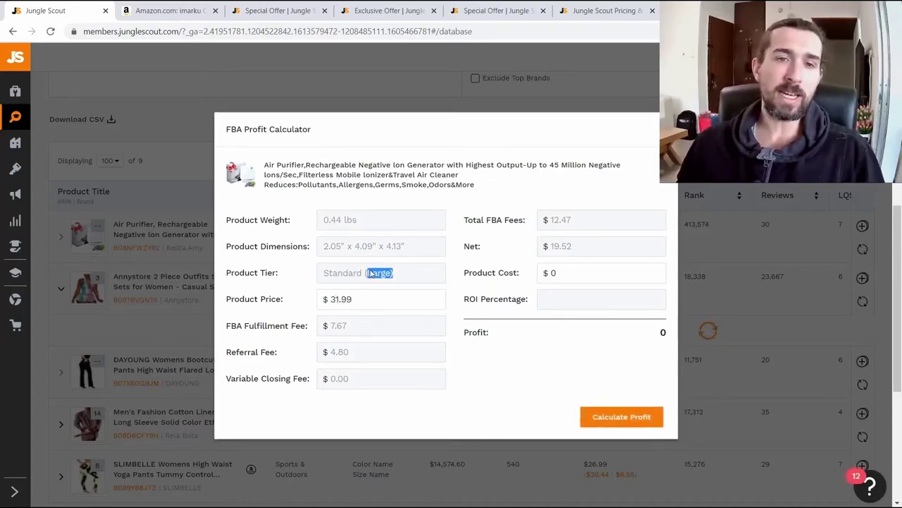
{"action": "left_click", "coordinate": [351, 327]}
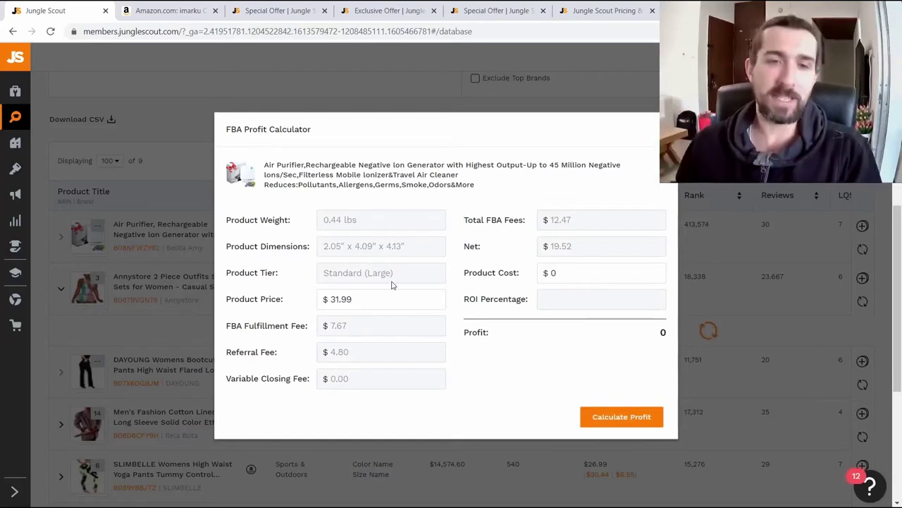
Examine the air purifier's fulfillment, referral and total FBA fees and its net amount in the FBA Profit Calculator.
{"action": "double_click", "coordinate": [337, 325]}
{"action": "left_click", "coordinate": [318, 338]}
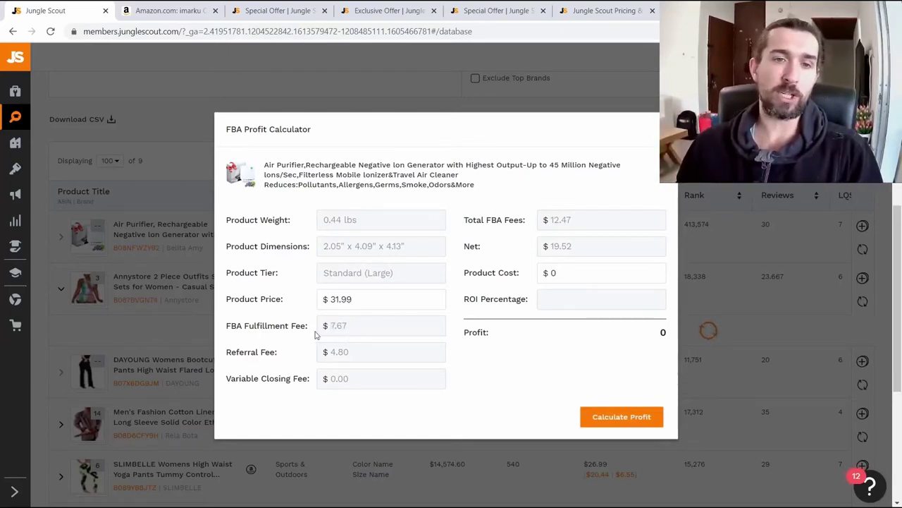
{"action": "double_click", "coordinate": [294, 330]}
{"action": "left_click", "coordinate": [295, 334]}
{"action": "double_click", "coordinate": [339, 332]}
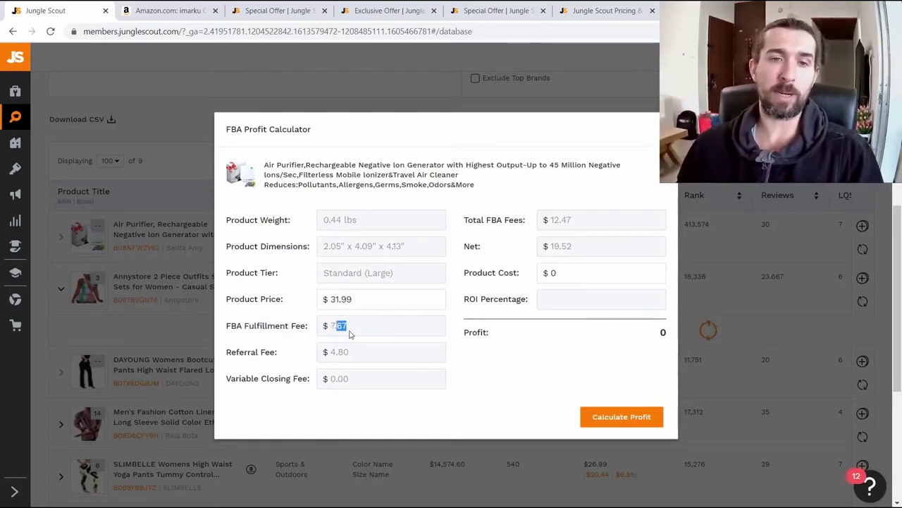
{"action": "left_click", "coordinate": [336, 332]}
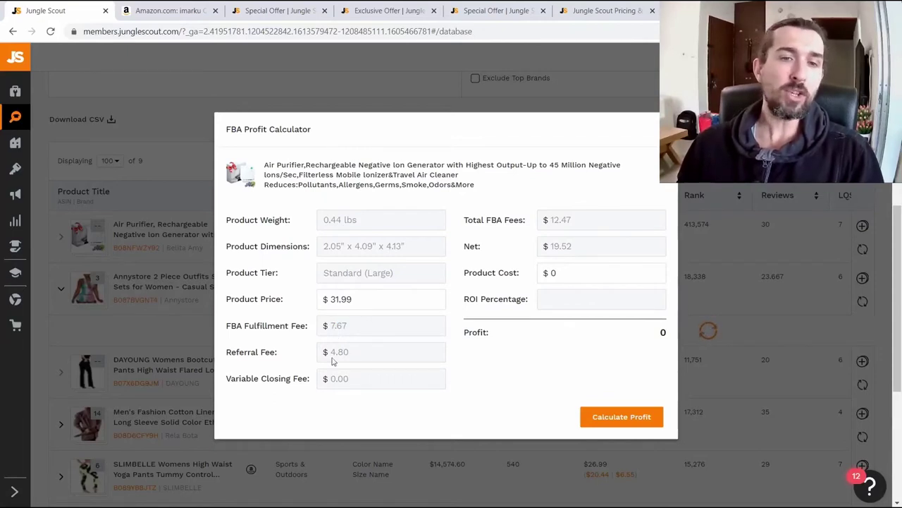
{"action": "double_click", "coordinate": [340, 352]}
{"action": "left_click", "coordinate": [357, 358]}
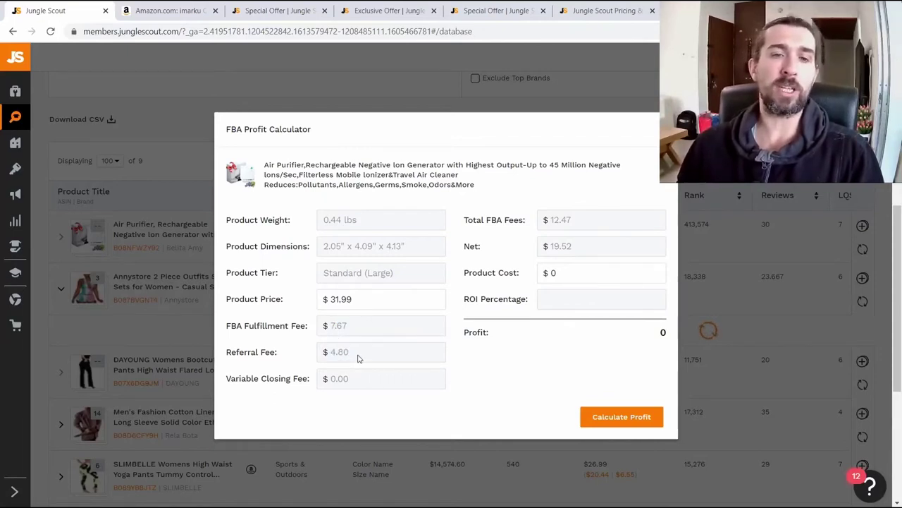
{"action": "double_click", "coordinate": [337, 358]}
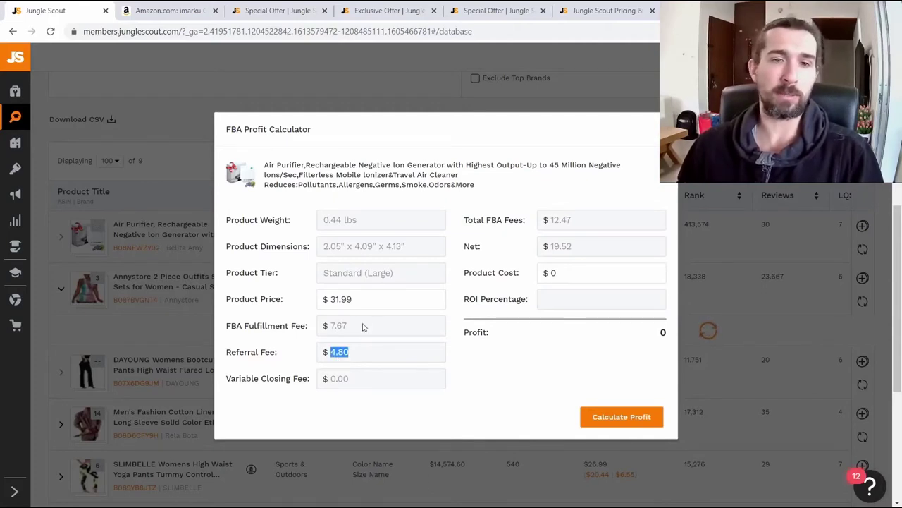
{"action": "left_click", "coordinate": [341, 352]}
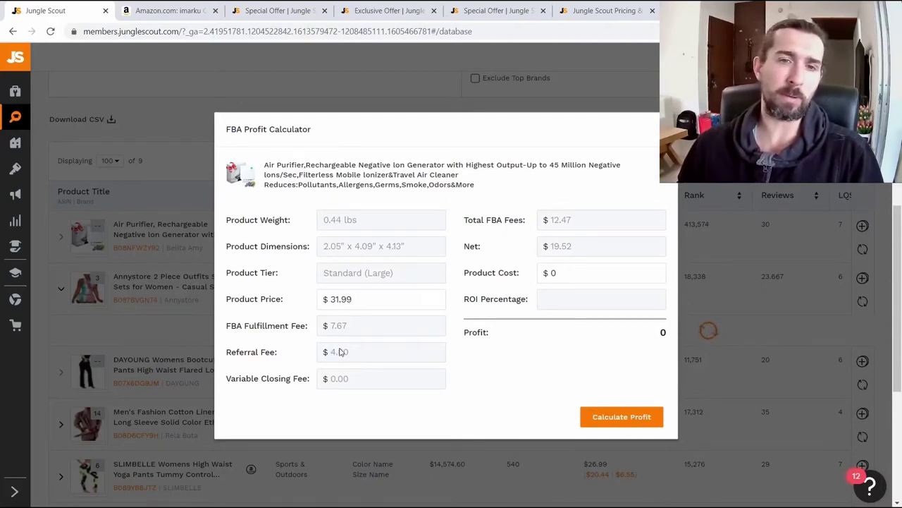
{"action": "double_click", "coordinate": [344, 359]}
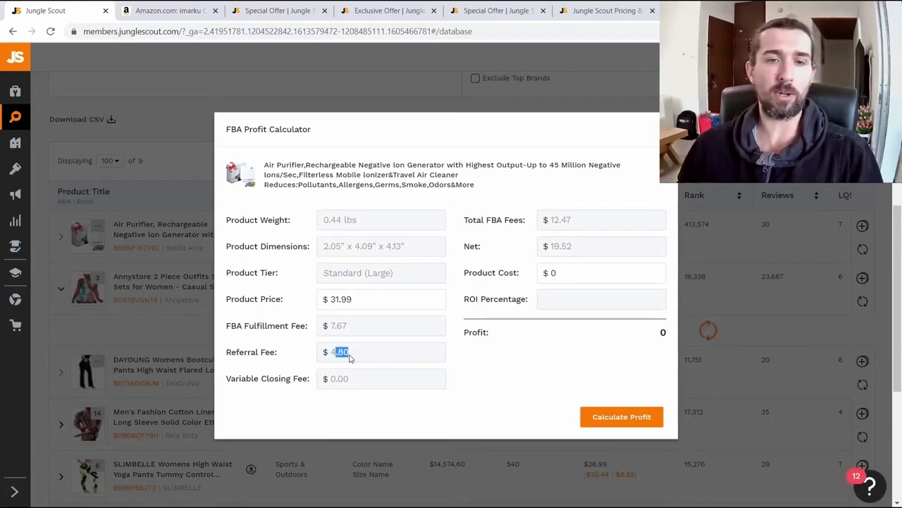
{"action": "left_click", "coordinate": [351, 359]}
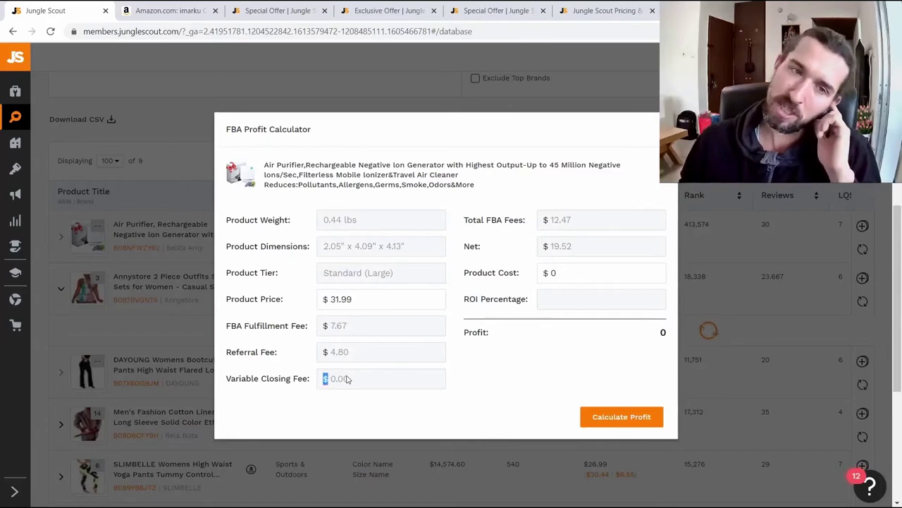
{"action": "left_click_drag", "start_coordinate": [472, 227], "coordinate": [514, 228]}
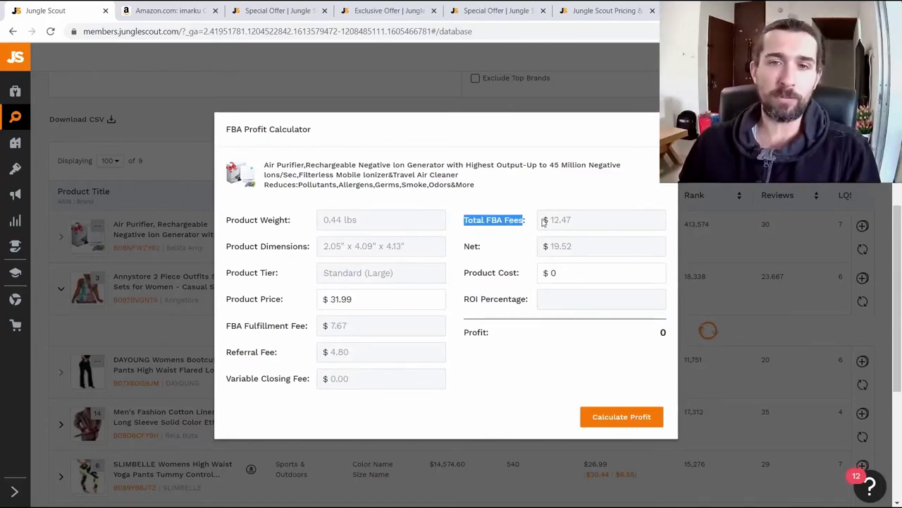
{"action": "left_click", "coordinate": [584, 223]}
{"action": "double_click", "coordinate": [472, 247]}
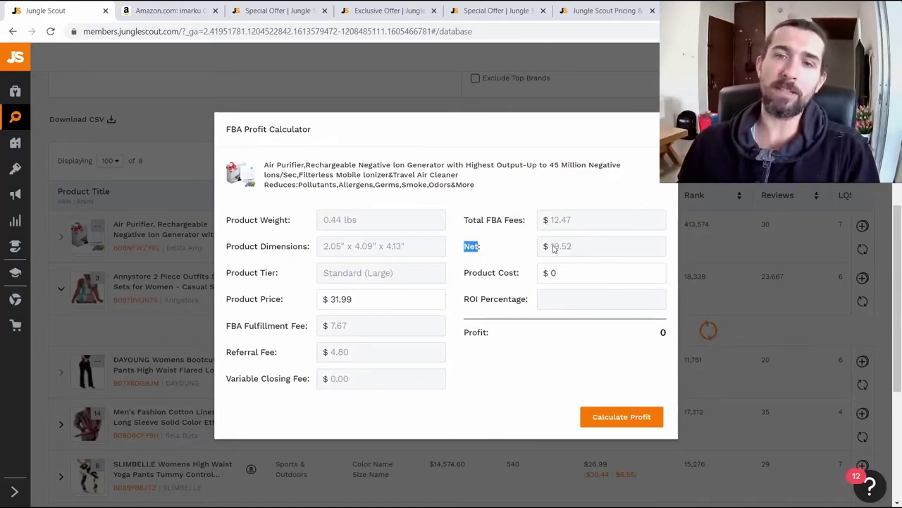
{"action": "left_click", "coordinate": [566, 249]}
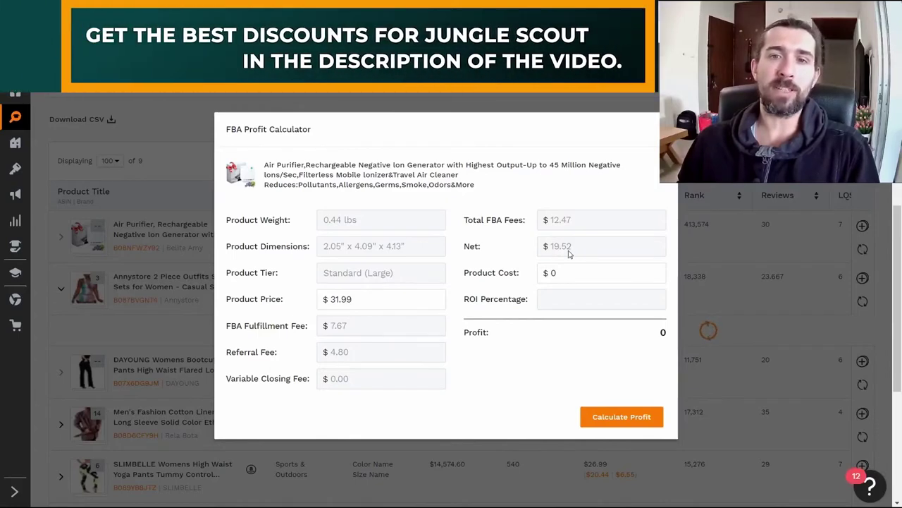
Calculate the air purifier's profit and ROI for a product cost of $6, then close the calculator.
{"action": "double_click", "coordinate": [509, 274]}
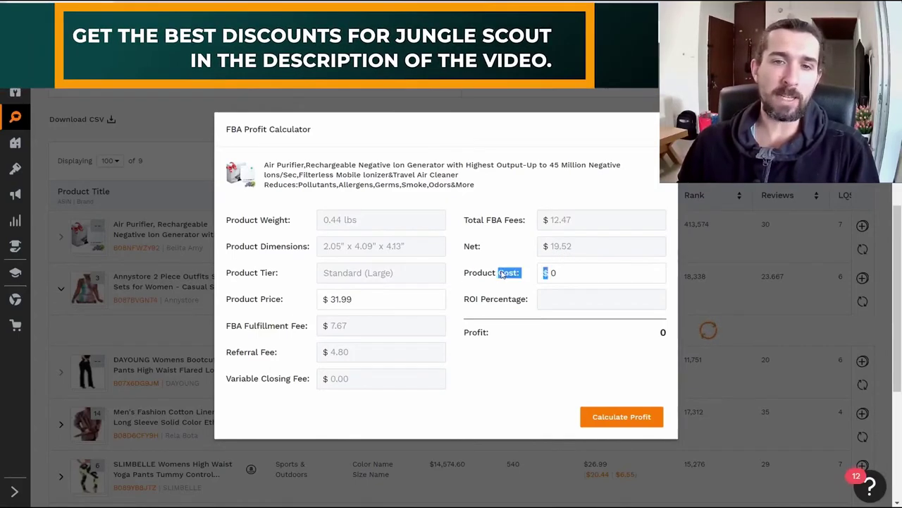
{"action": "left_click", "coordinate": [496, 281]}
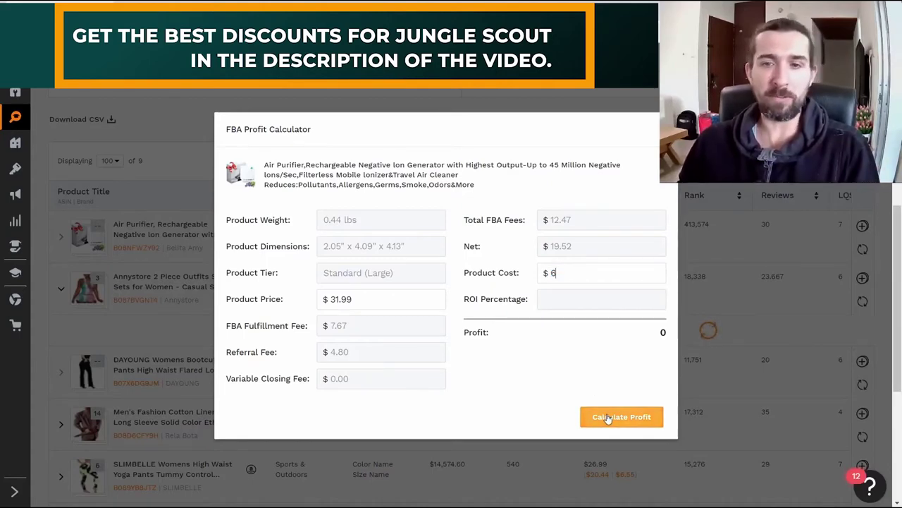
{"action": "left_click", "coordinate": [603, 416]}
{"action": "left_click_drag", "start_coordinate": [635, 331], "coordinate": [667, 333]}
{"action": "left_click", "coordinate": [664, 335]}
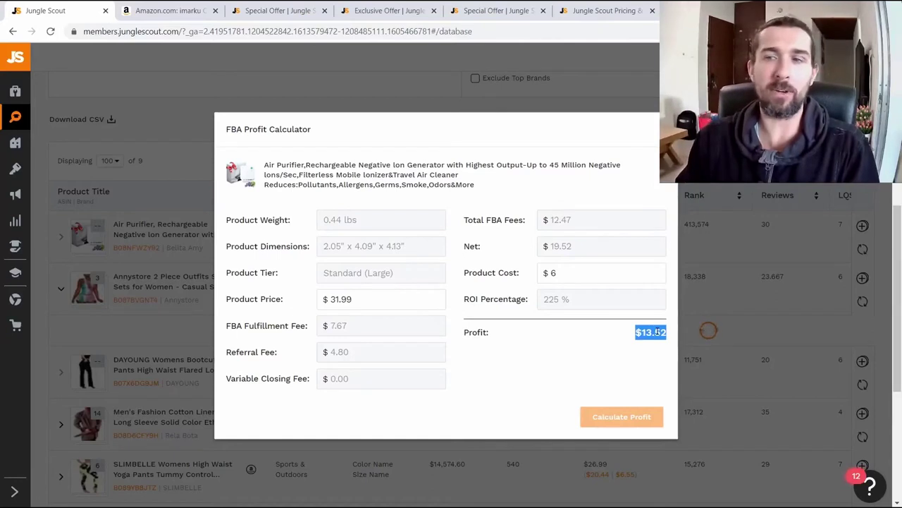
{"action": "left_click", "coordinate": [620, 336]}
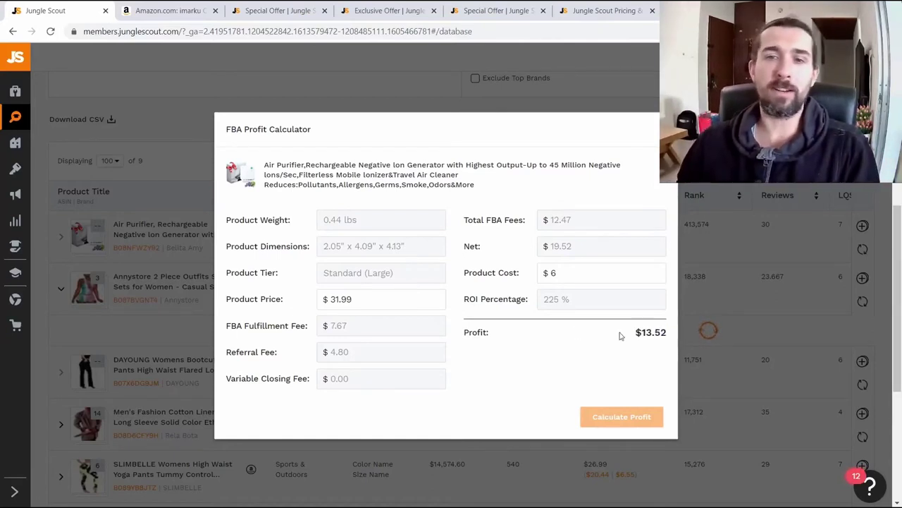
{"action": "triple_click", "coordinate": [549, 302]}
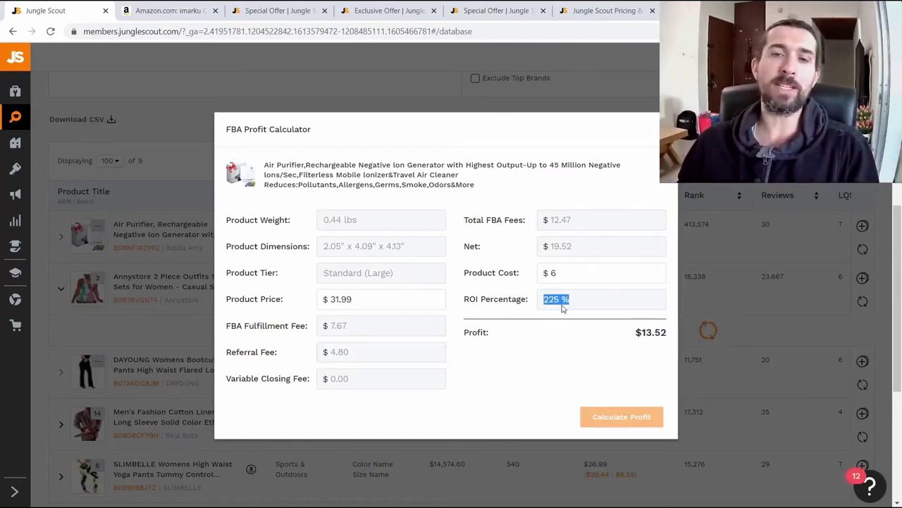
{"action": "left_click", "coordinate": [562, 307]}
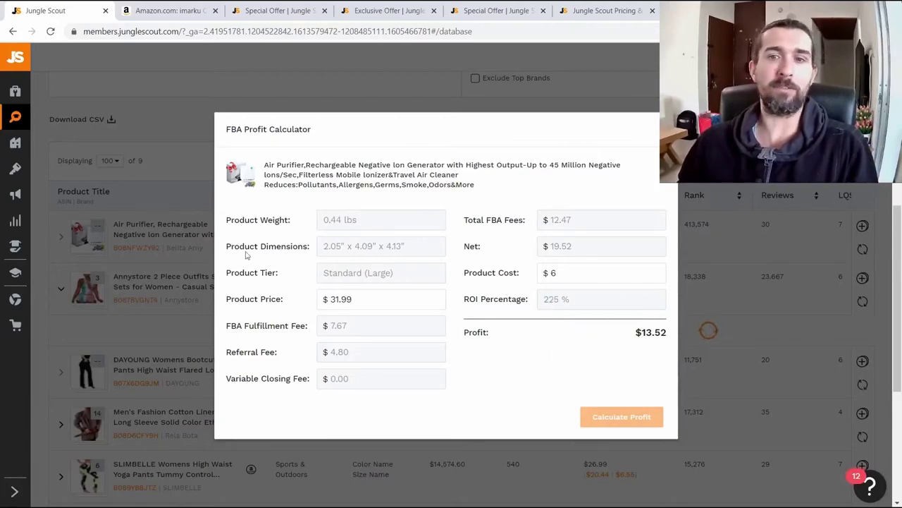
{"action": "left_click", "coordinate": [686, 283]}
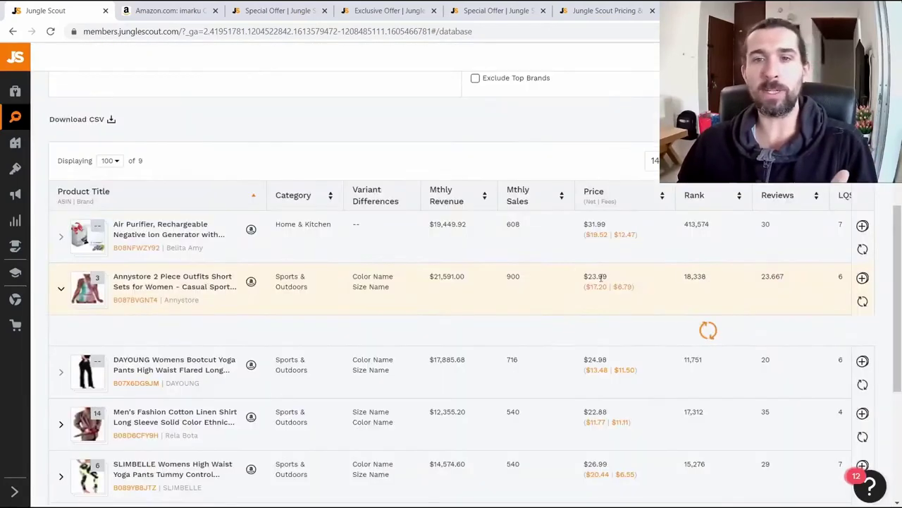
Reopen the FBA Profit Calculator for the air purifier, calculate its profit for a product cost of $8, and close it.
{"action": "left_click", "coordinate": [599, 227]}
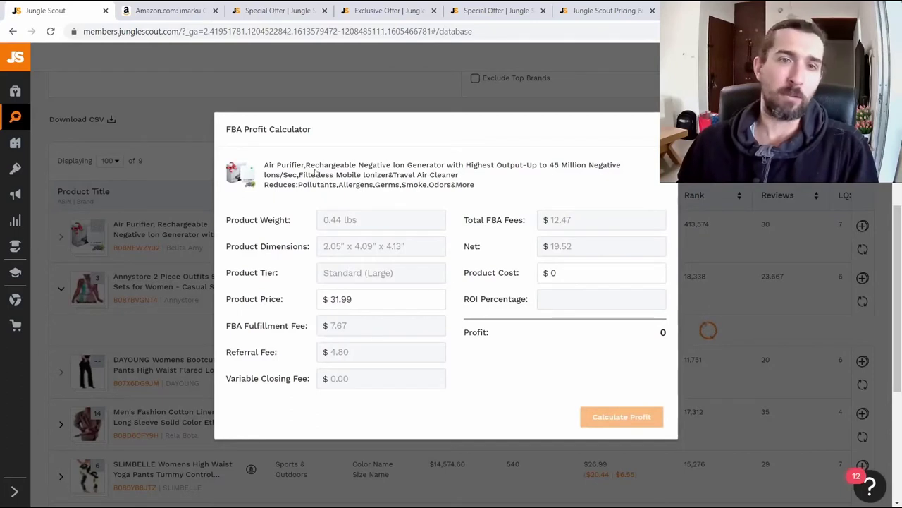
{"action": "left_click_drag", "start_coordinate": [266, 163], "coordinate": [302, 171]}
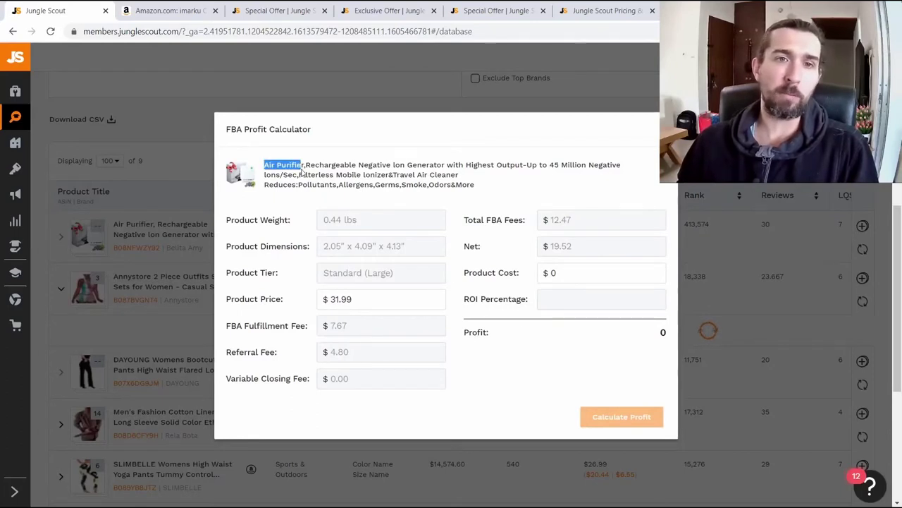
{"action": "left_click", "coordinate": [547, 267]}
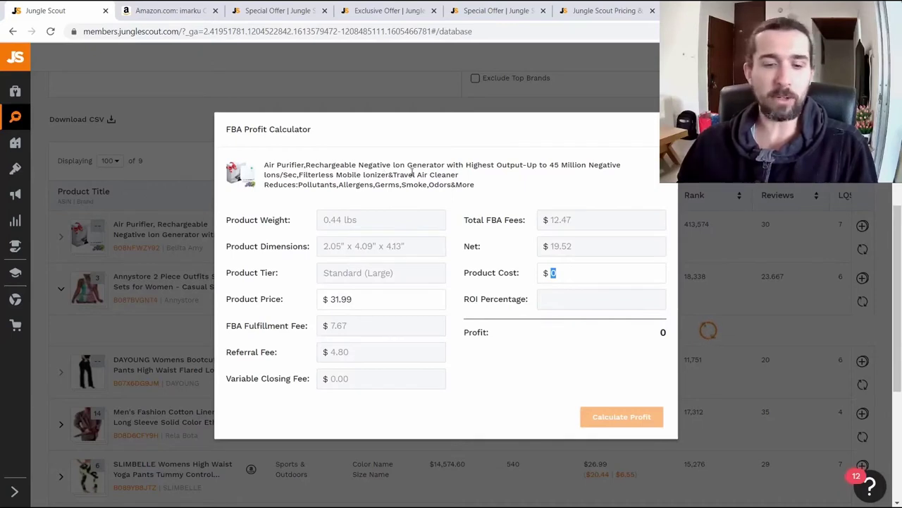
{"action": "type", "text": "8"}
{"action": "left_click", "coordinate": [632, 416]}
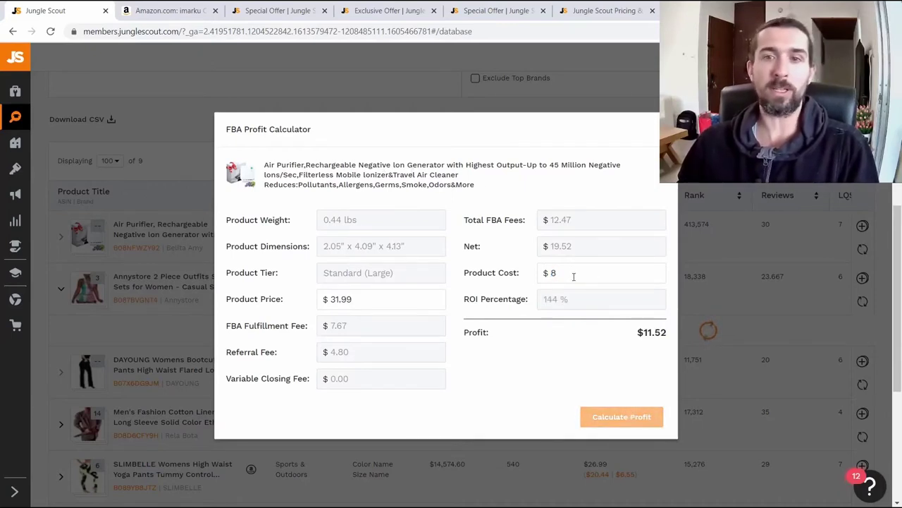
{"action": "left_click_drag", "start_coordinate": [634, 334], "coordinate": [667, 333]}
{"action": "left_click", "coordinate": [724, 309]}
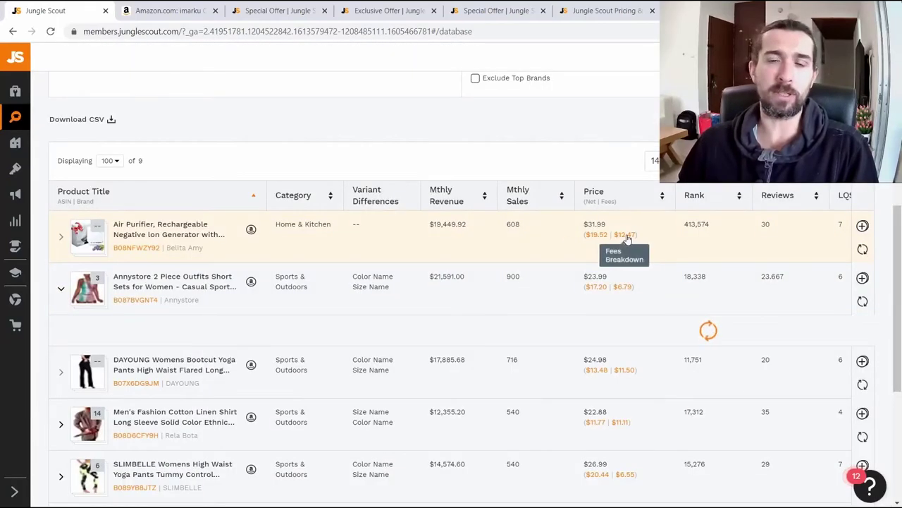
Open the air purifier's Fee Breakdown and examine its FBA fulfillment fee and referral fee before closing it.
{"action": "left_click", "coordinate": [625, 235]}
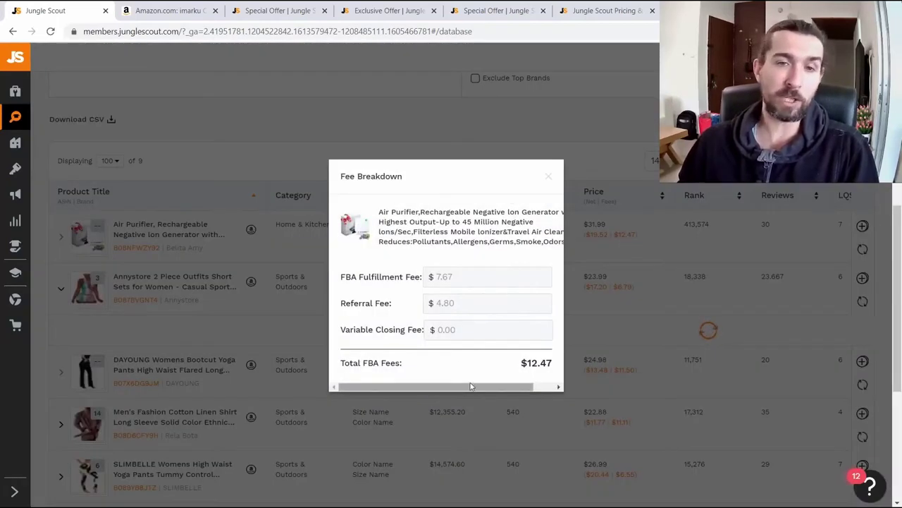
{"action": "left_click_drag", "start_coordinate": [512, 387], "coordinate": [642, 266]}
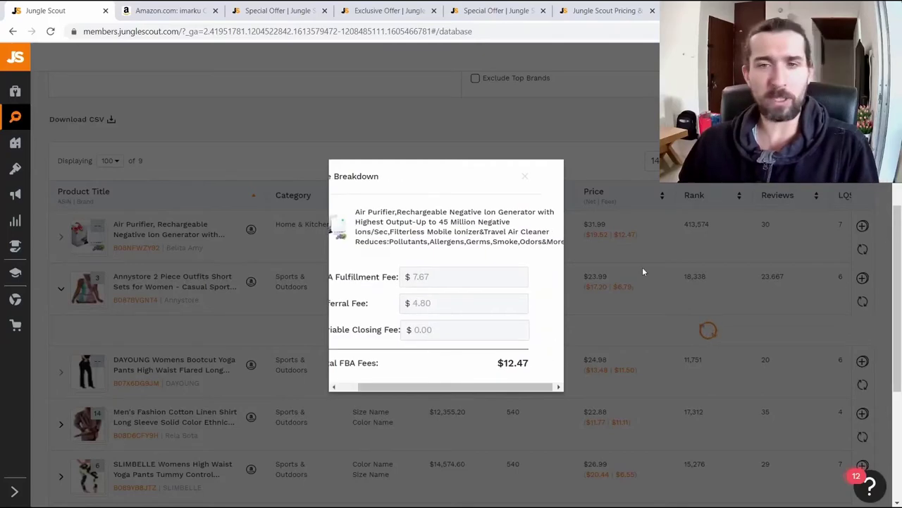
{"action": "left_click", "coordinate": [642, 267]}
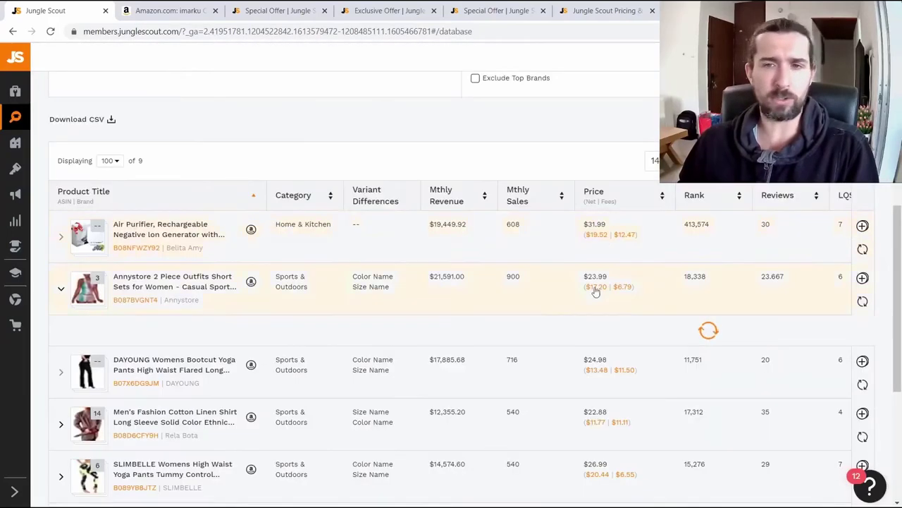
{"action": "left_click", "coordinate": [625, 237]}
{"action": "double_click", "coordinate": [449, 280]}
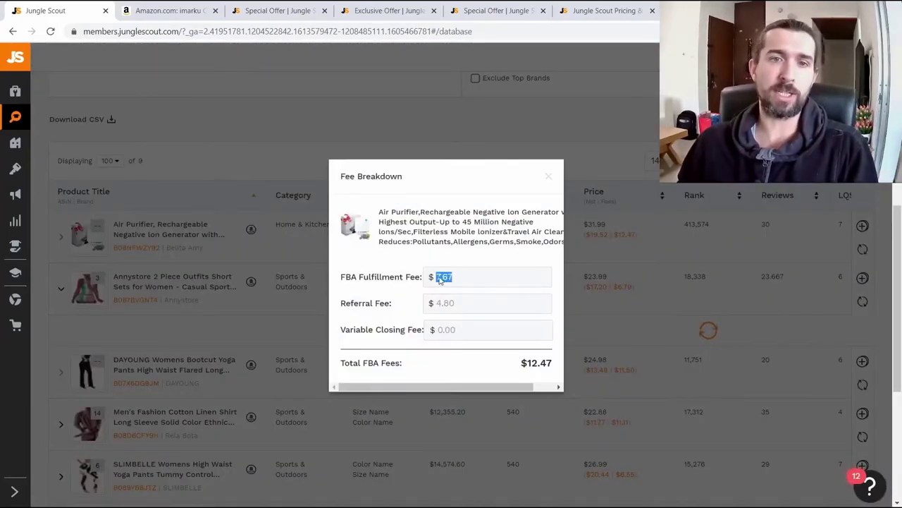
{"action": "triple_click", "coordinate": [399, 281]}
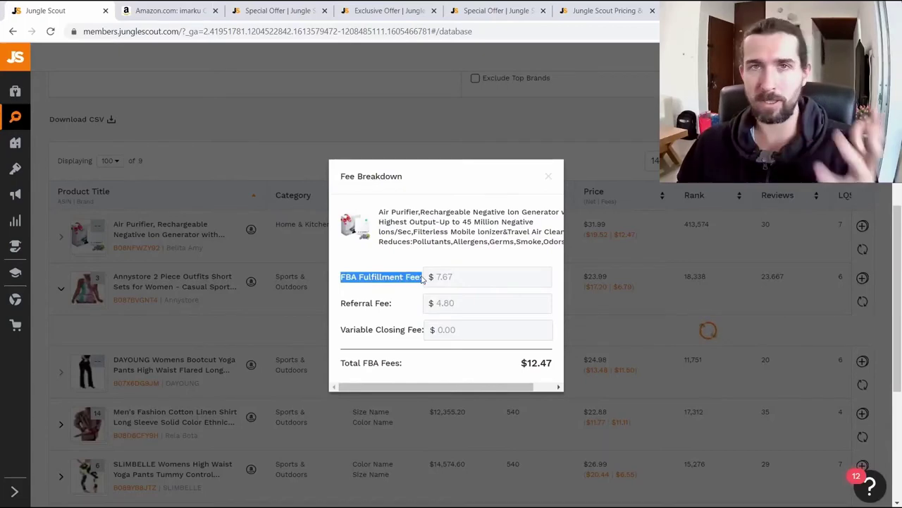
{"action": "triple_click", "coordinate": [375, 303]}
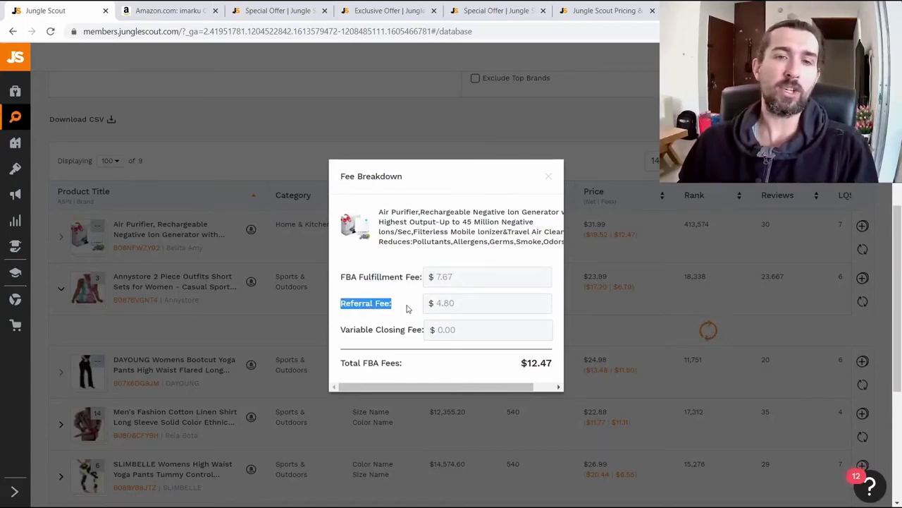
{"action": "left_click", "coordinate": [622, 252]}
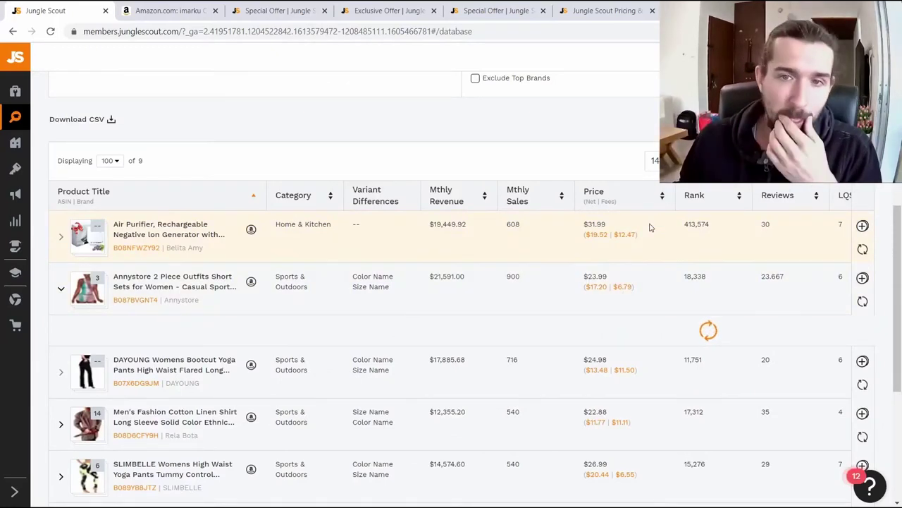
Check the air purifier's rank and LQS in the product database results.
{"action": "double_click", "coordinate": [707, 224]}
{"action": "left_click", "coordinate": [704, 224]}
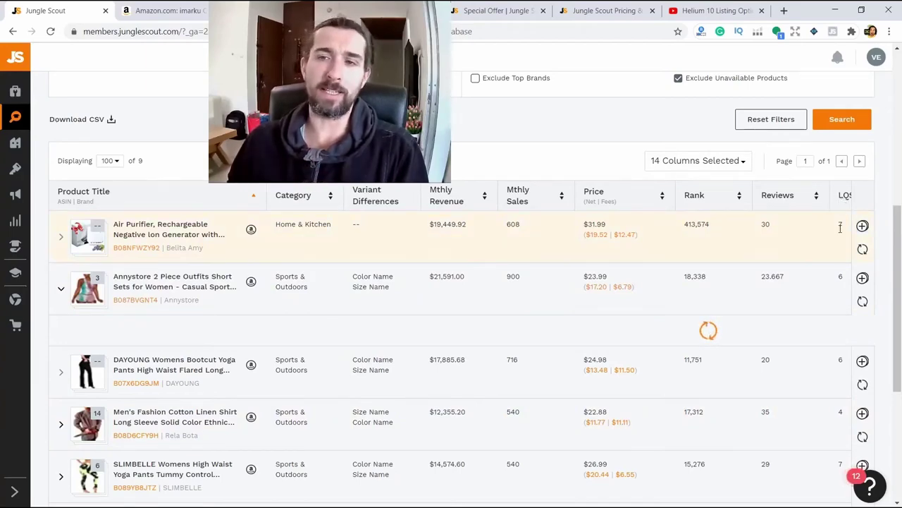
{"action": "scroll", "coordinate": [840, 226], "scroll_direction": "up", "scroll_amount": 1}
{"action": "scroll", "coordinate": [838, 198], "scroll_direction": "down", "scroll_amount": 2}
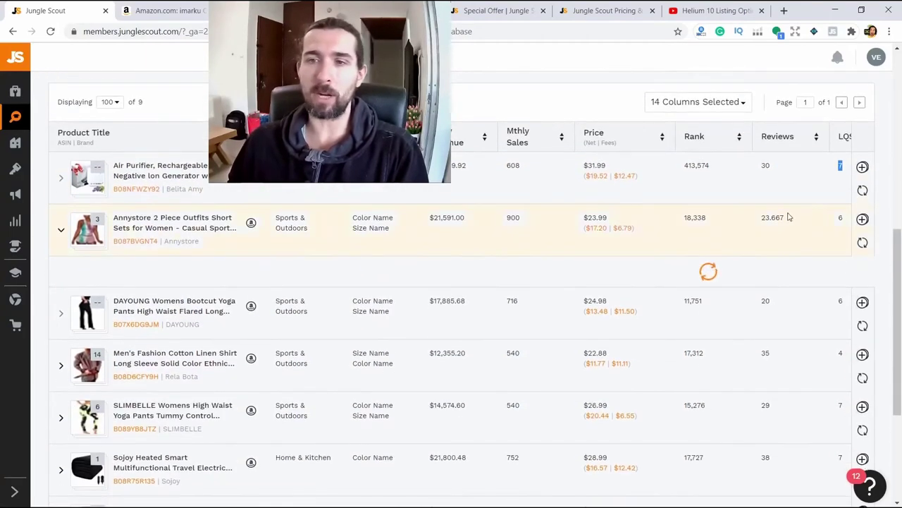
{"action": "scroll", "coordinate": [811, 176], "scroll_direction": "up", "scroll_amount": 2}
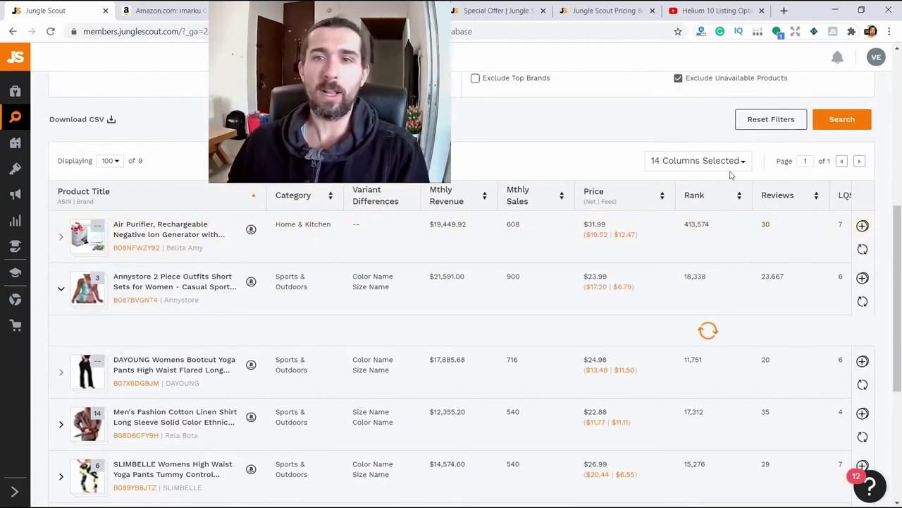
Hide all result columns, then show only Reviews, Rank and Weight in the product database table.
{"action": "left_click", "coordinate": [733, 160]}
{"action": "scroll", "coordinate": [747, 275], "scroll_direction": "down", "scroll_amount": 5}
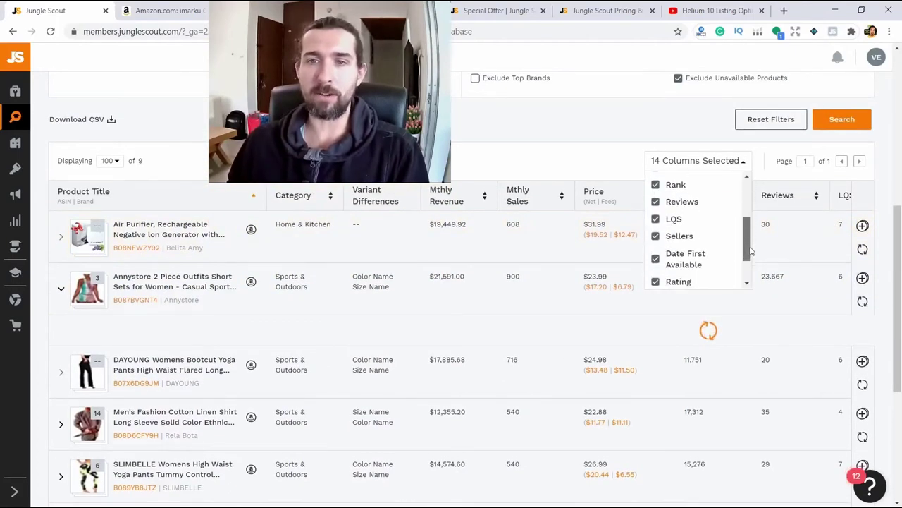
{"action": "scroll", "coordinate": [740, 246], "scroll_direction": "up", "scroll_amount": 5}
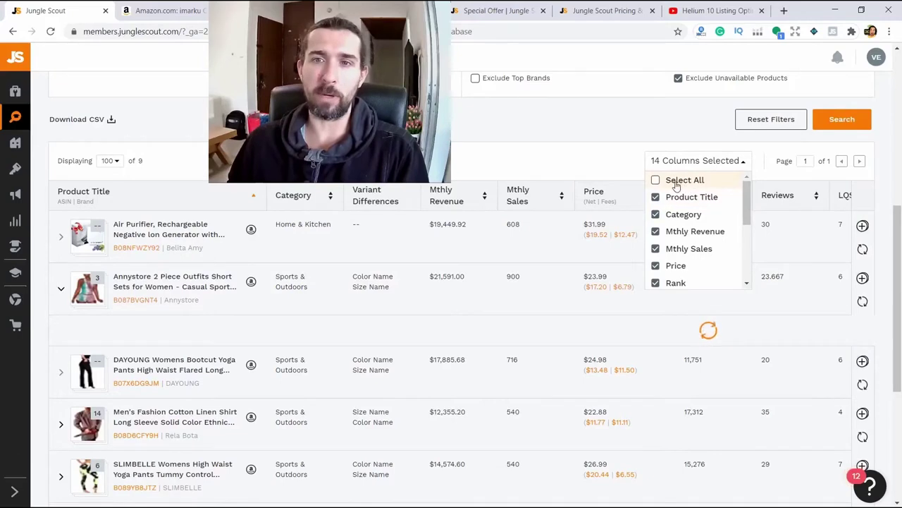
{"action": "left_click", "coordinate": [653, 179]}
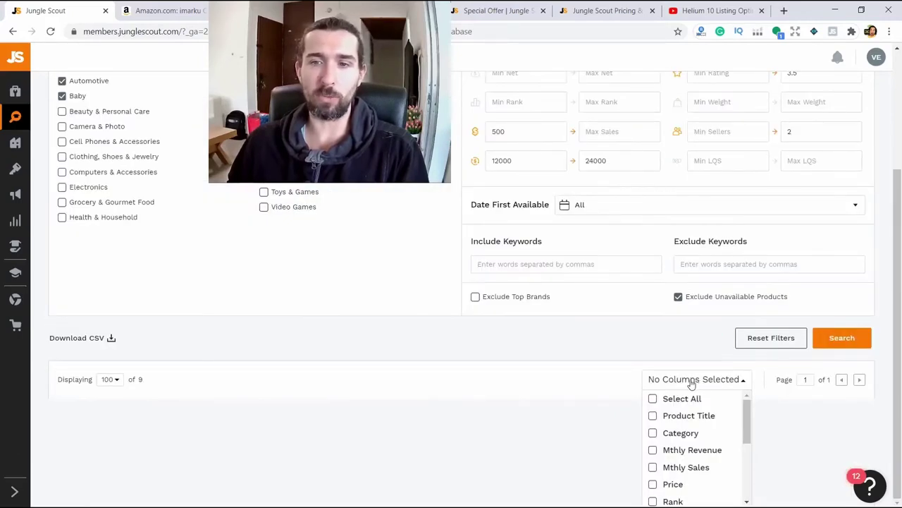
{"action": "scroll", "coordinate": [687, 409], "scroll_direction": "down", "scroll_amount": 2}
{"action": "scroll", "coordinate": [691, 423], "scroll_direction": "up", "scroll_amount": 1}
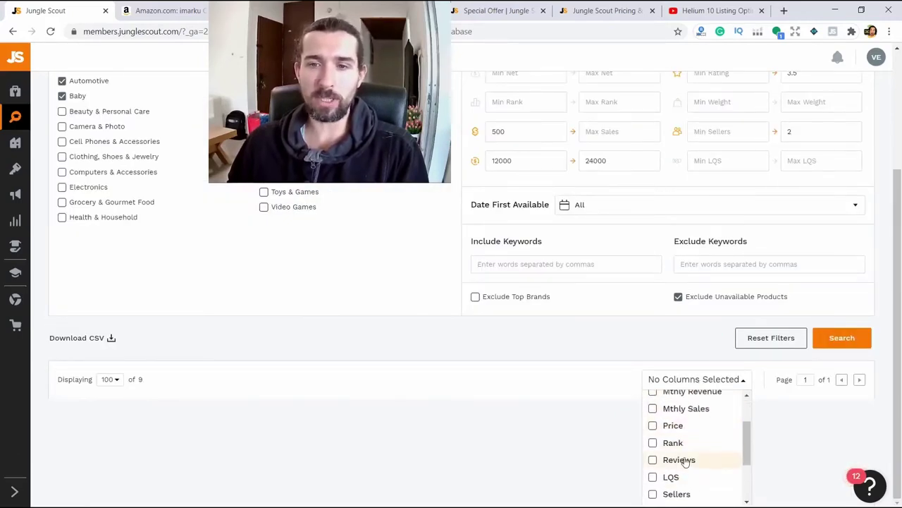
{"action": "left_click", "coordinate": [678, 460]}
{"action": "left_click", "coordinate": [673, 443]}
{"action": "scroll", "coordinate": [676, 444], "scroll_direction": "down", "scroll_amount": 2}
{"action": "scroll", "coordinate": [684, 455], "scroll_direction": "down", "scroll_amount": 2}
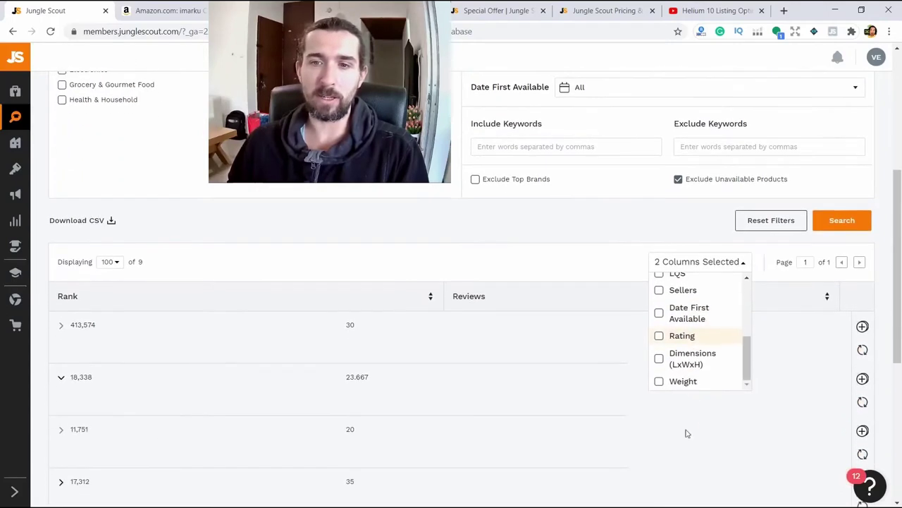
{"action": "left_click", "coordinate": [685, 380]}
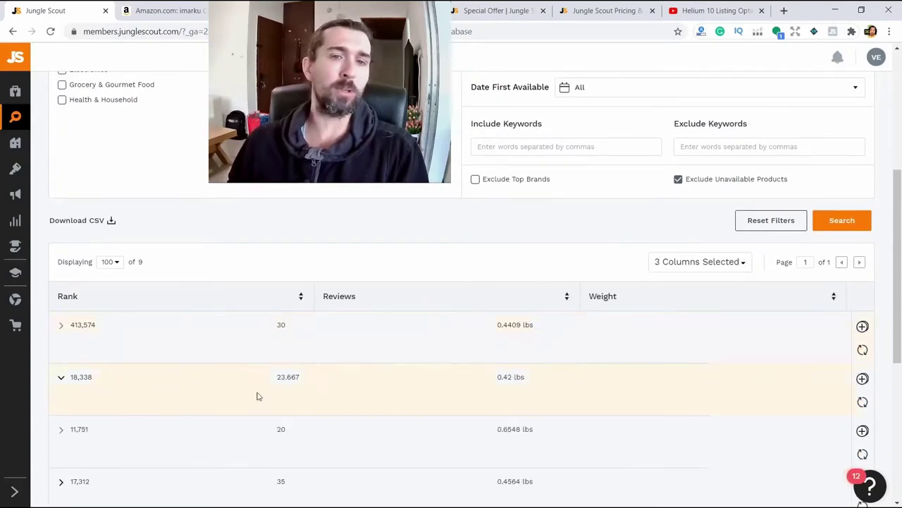
Restore all columns in the product database results table.
{"action": "left_click", "coordinate": [725, 261]}
{"action": "scroll", "coordinate": [677, 310], "scroll_direction": "up", "scroll_amount": 5}
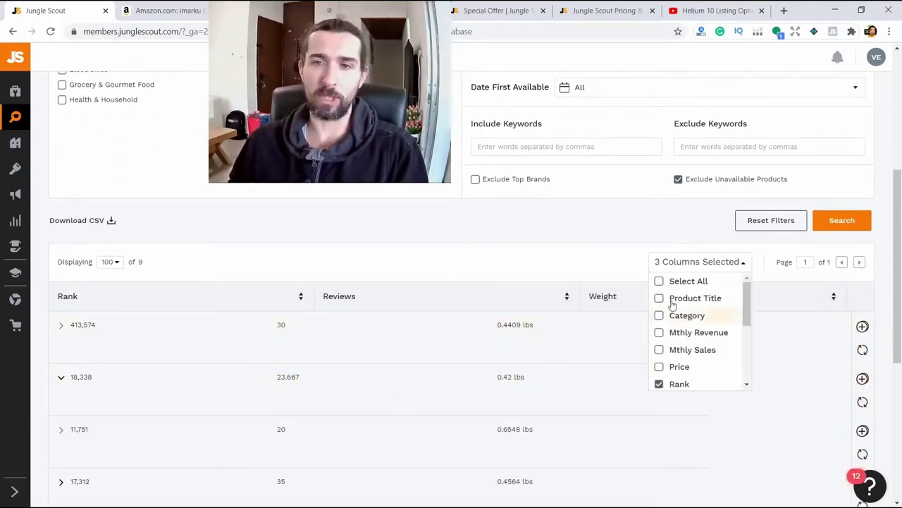
{"action": "left_click", "coordinate": [664, 283]}
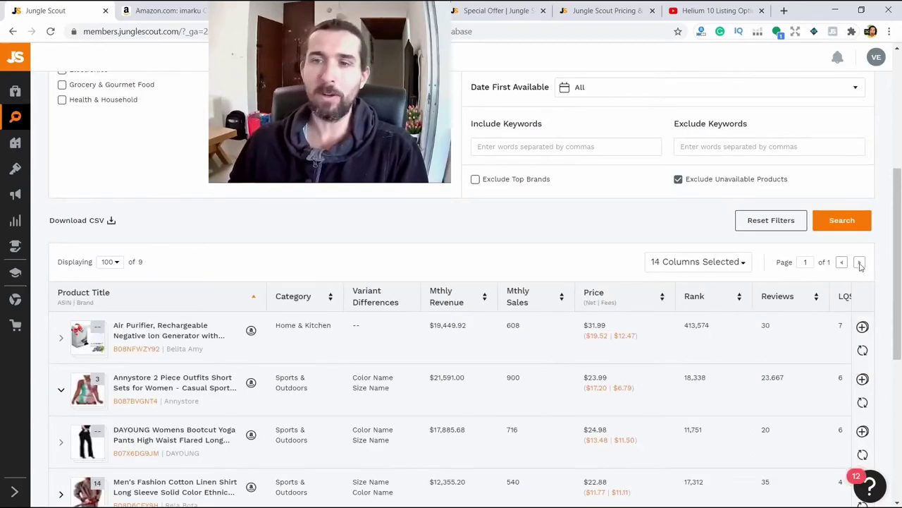
Add the Sojoy heated travel blanket to the Tracker in a new product group named "Odeyalko".
{"action": "scroll", "coordinate": [361, 329], "scroll_direction": "down", "scroll_amount": 3}
{"action": "scroll", "coordinate": [866, 330], "scroll_direction": "up", "scroll_amount": 3}
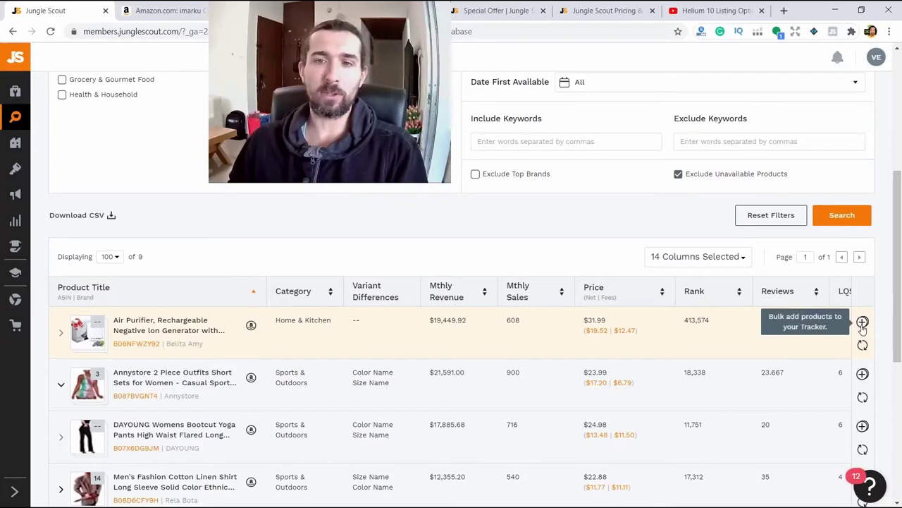
{"action": "scroll", "coordinate": [751, 352], "scroll_direction": "down", "scroll_amount": 1}
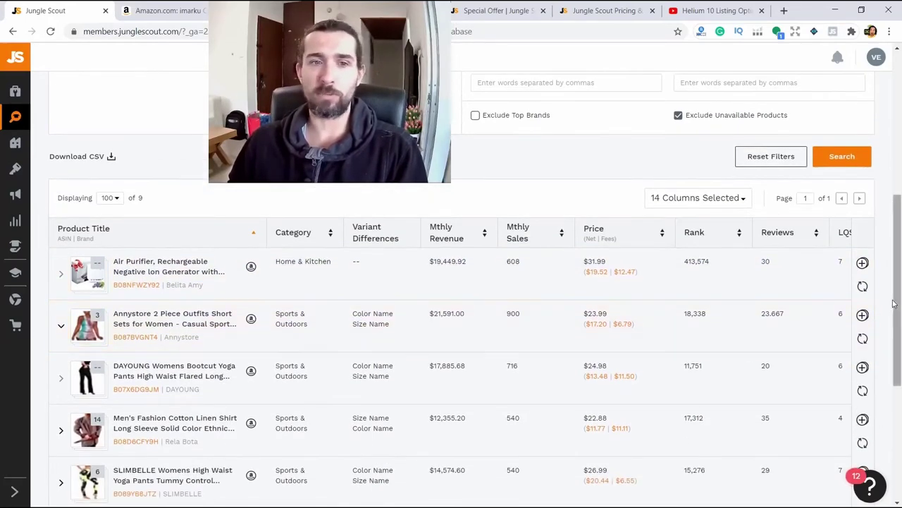
{"action": "scroll", "coordinate": [784, 331], "scroll_direction": "down", "scroll_amount": 3}
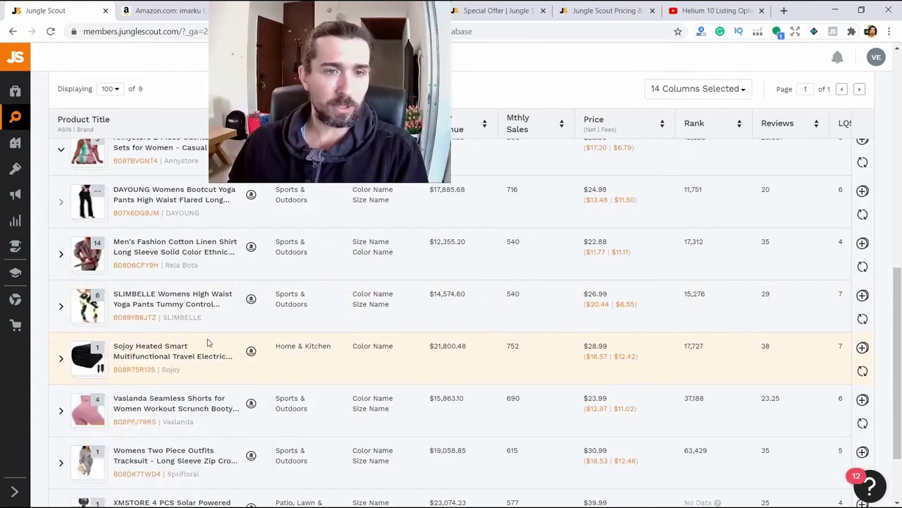
{"action": "mouse_move", "coordinate": [88, 360]}
{"action": "scroll", "coordinate": [94, 299], "scroll_direction": "down", "scroll_amount": 1}
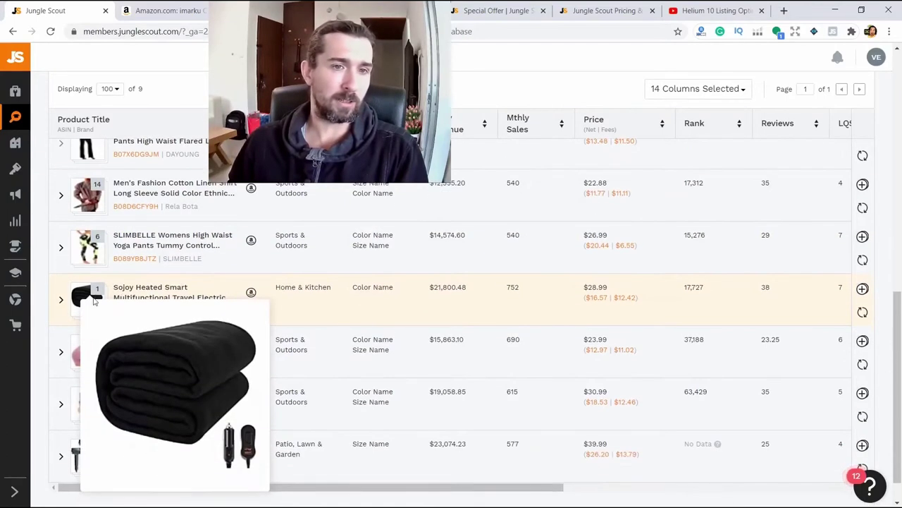
{"action": "left_click", "coordinate": [862, 290]}
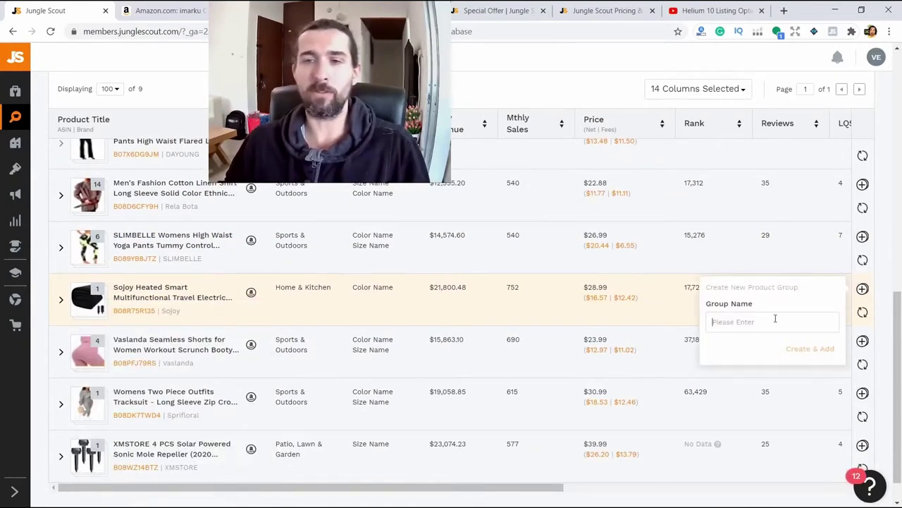
{"action": "type", "text": "Od"}
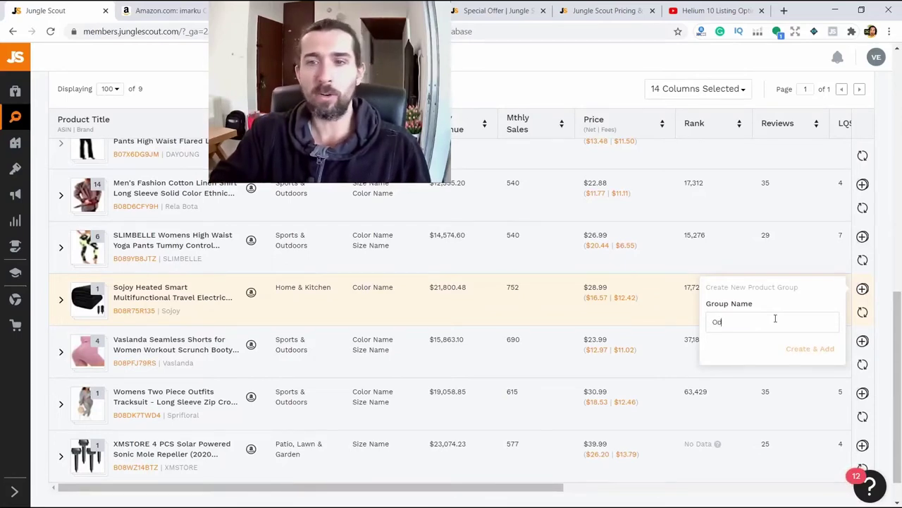
{"action": "type", "text": "eyalko"}
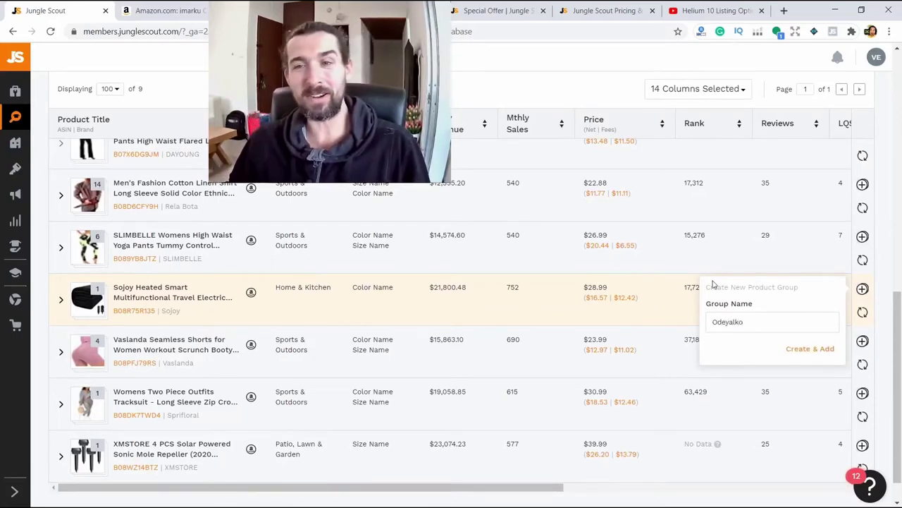
{"action": "left_click", "coordinate": [814, 349]}
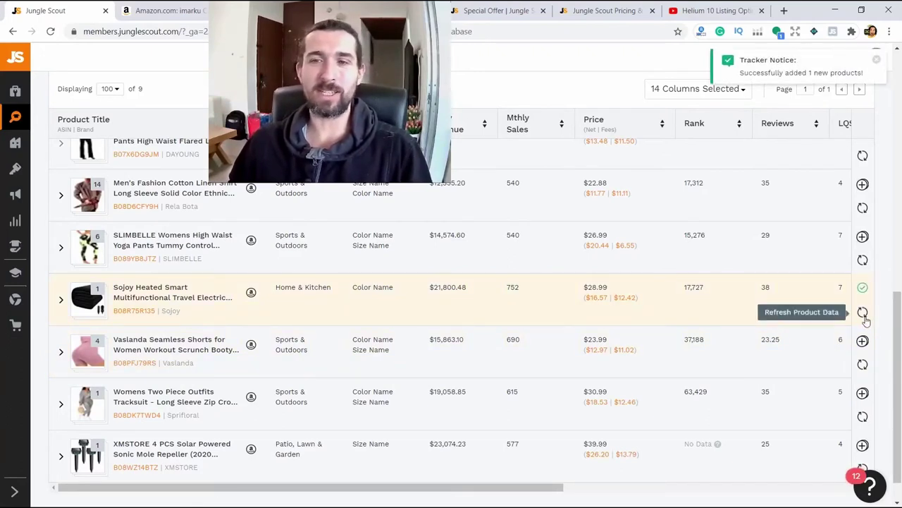
Refresh the Sojoy heated blanket's product data and dismiss the update notice.
{"action": "left_click", "coordinate": [863, 312]}
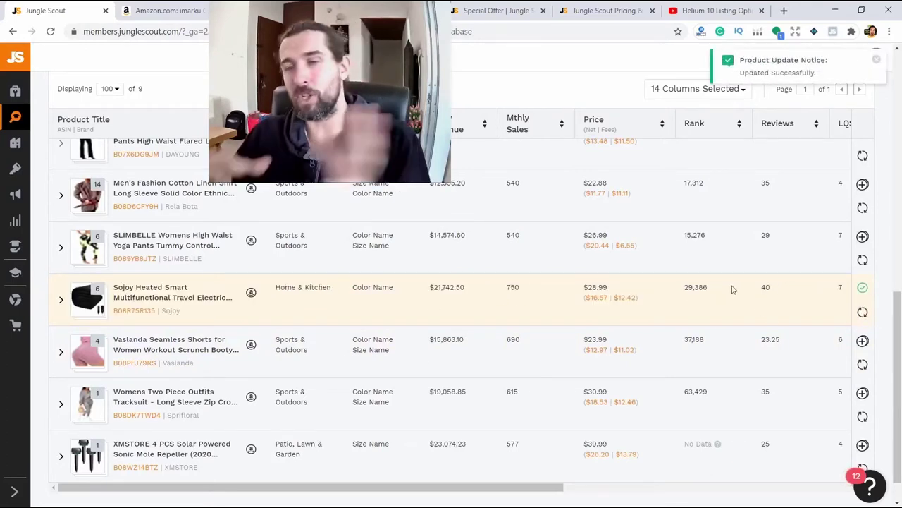
{"action": "left_click", "coordinate": [876, 59]}
Clear the maximum sellers, revenue range and minimum sales values from the product database filters.
{"action": "scroll", "coordinate": [802, 213], "scroll_direction": "up", "scroll_amount": 10}
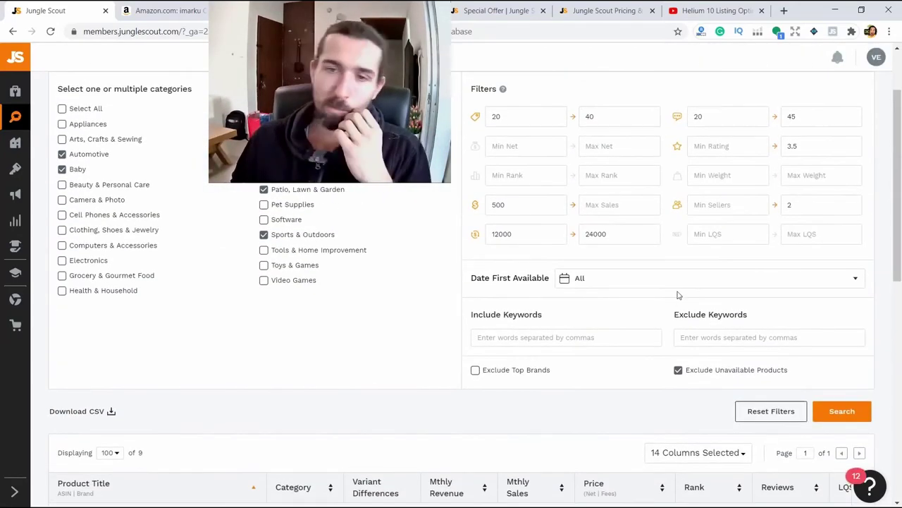
{"action": "scroll", "coordinate": [678, 295], "scroll_direction": "up", "scroll_amount": 3}
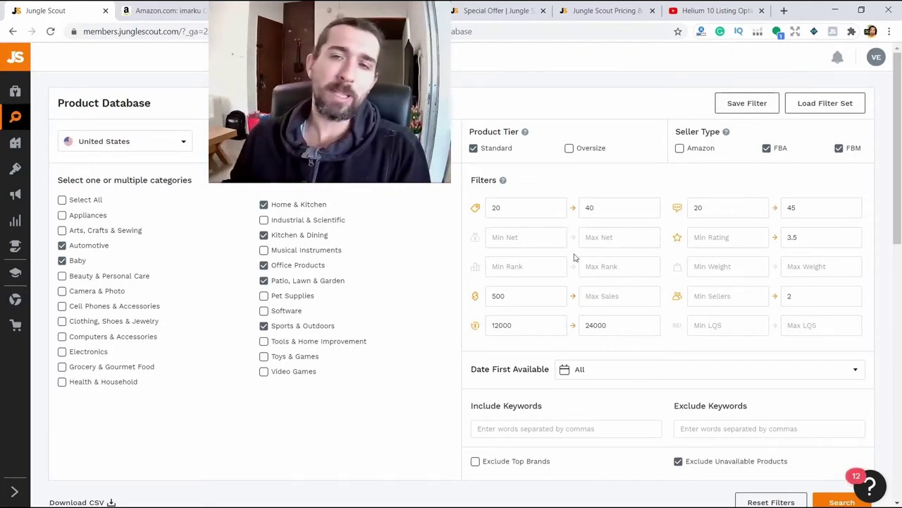
{"action": "scroll", "coordinate": [897, 148], "scroll_direction": "down", "scroll_amount": 1}
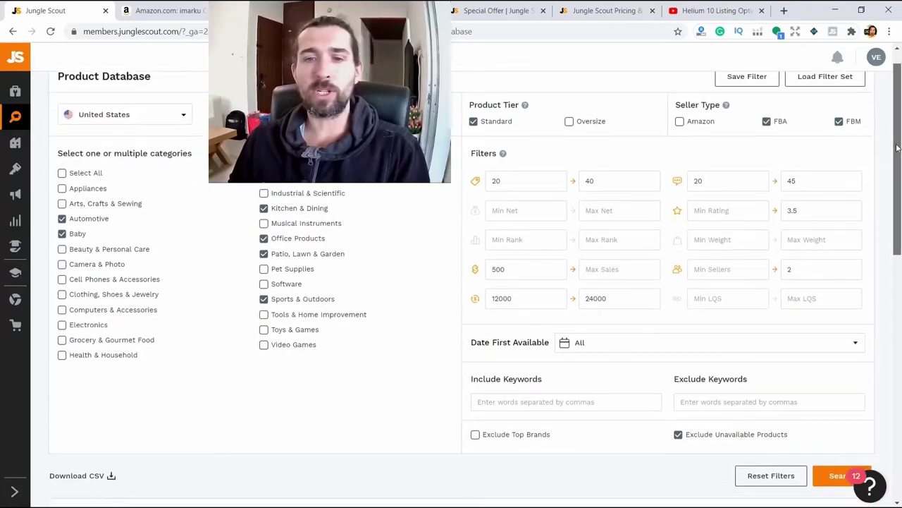
{"action": "scroll", "coordinate": [897, 148], "scroll_direction": "up", "scroll_amount": 1}
{"action": "mouse_move", "coordinate": [42, 148]}
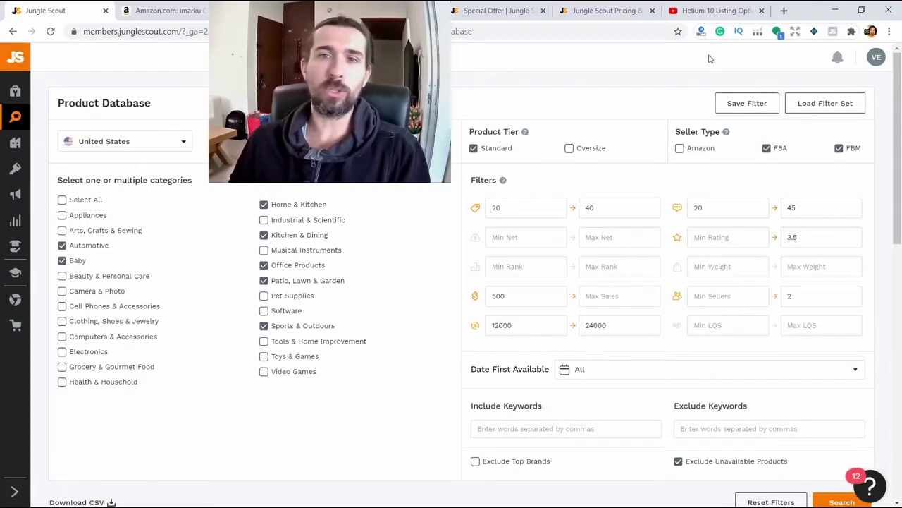
{"action": "scroll", "coordinate": [509, 222], "scroll_direction": "down", "scroll_amount": 1}
{"action": "scroll", "coordinate": [438, 220], "scroll_direction": "up", "scroll_amount": 1}
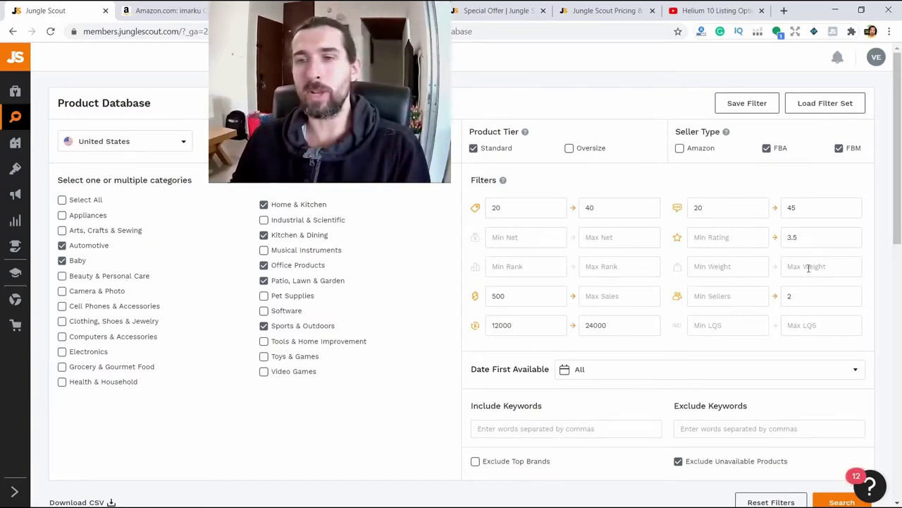
{"action": "key", "text": "BackSpace"}
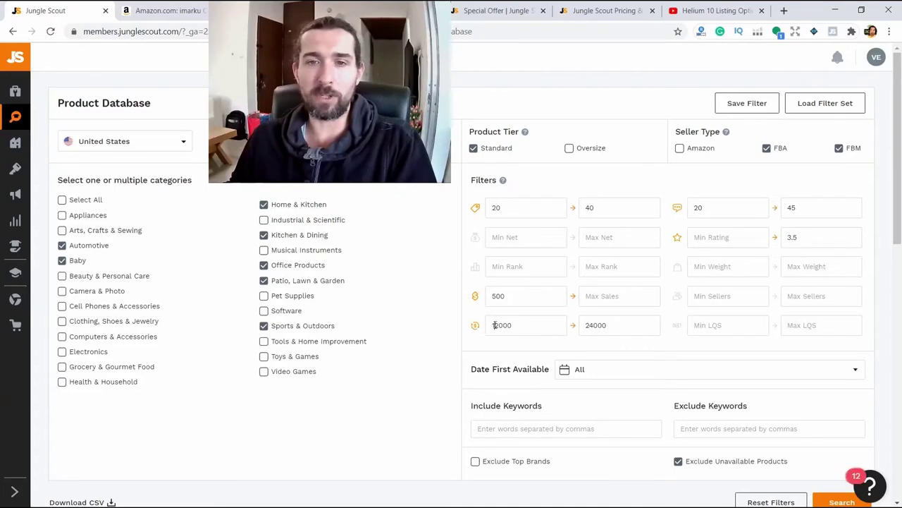
{"action": "triple_click", "coordinate": [494, 325]}
{"action": "triple_click", "coordinate": [543, 305]}
Clear the price range, reviews range and maximum rating from the product database filters.
{"action": "triple_click", "coordinate": [543, 200]}
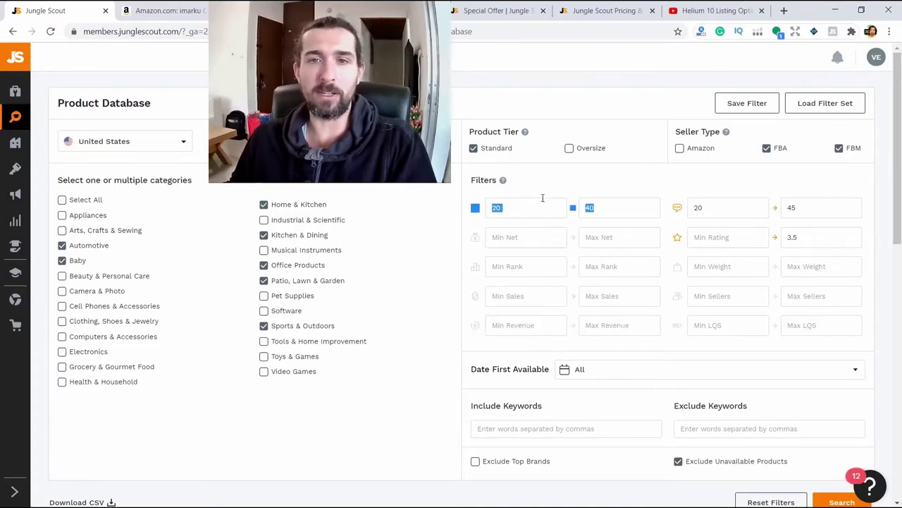
{"action": "key", "text": "BackSpace"}
{"action": "double_click", "coordinate": [590, 207]}
{"action": "key", "text": "BackSpace"}
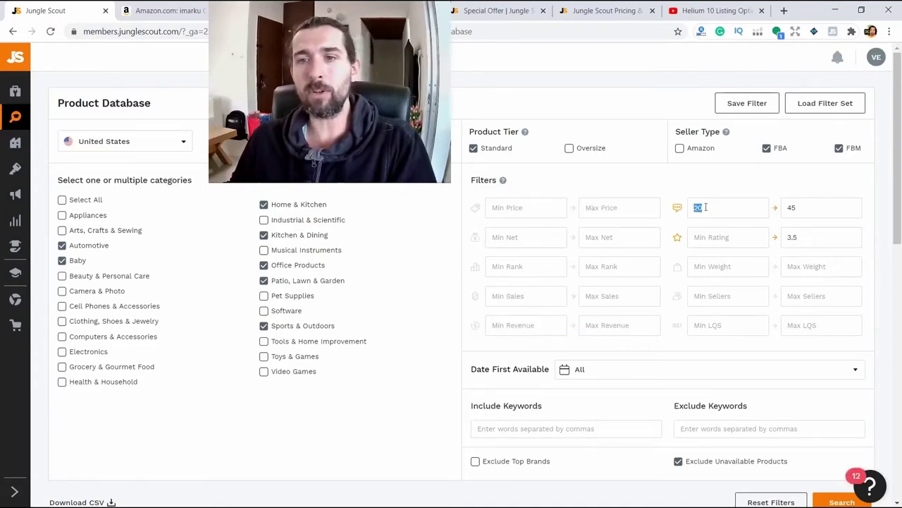
{"action": "key", "text": "BackSpace"}
{"action": "double_click", "coordinate": [796, 208]}
{"action": "key", "text": "BackSpace"}
{"action": "key", "text": "BackSpace"}
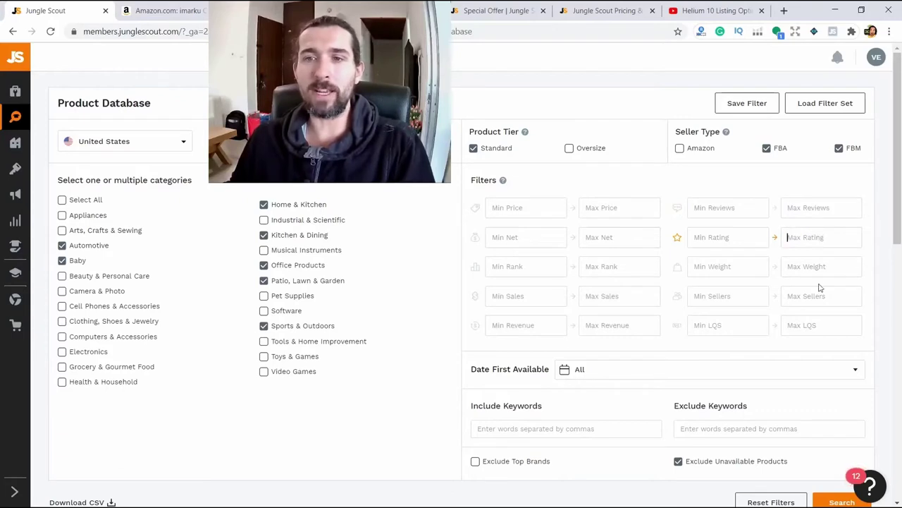
Filter for a maximum weight of 0.01, at most 50 reviews and at least 500 monthly sales.
{"action": "type", "text": "0.01"}
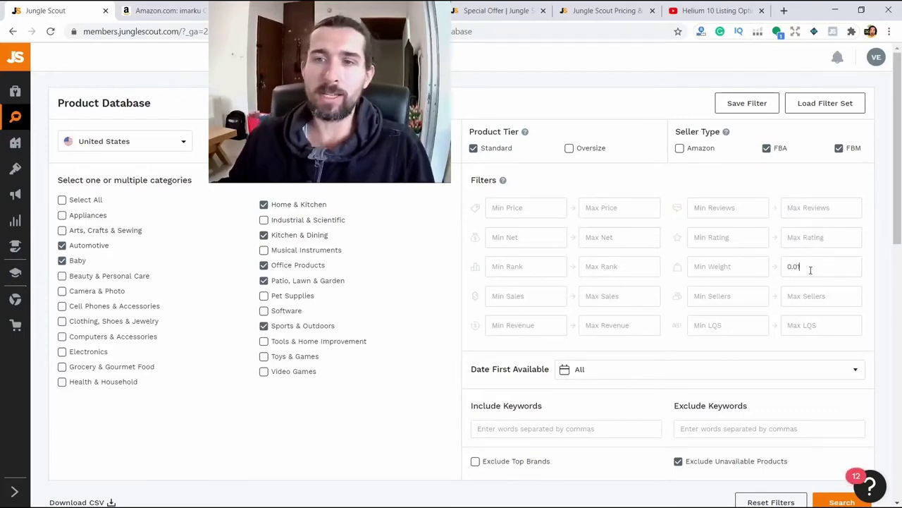
{"action": "left_click", "coordinate": [829, 210]}
{"action": "type", "text": "50"}
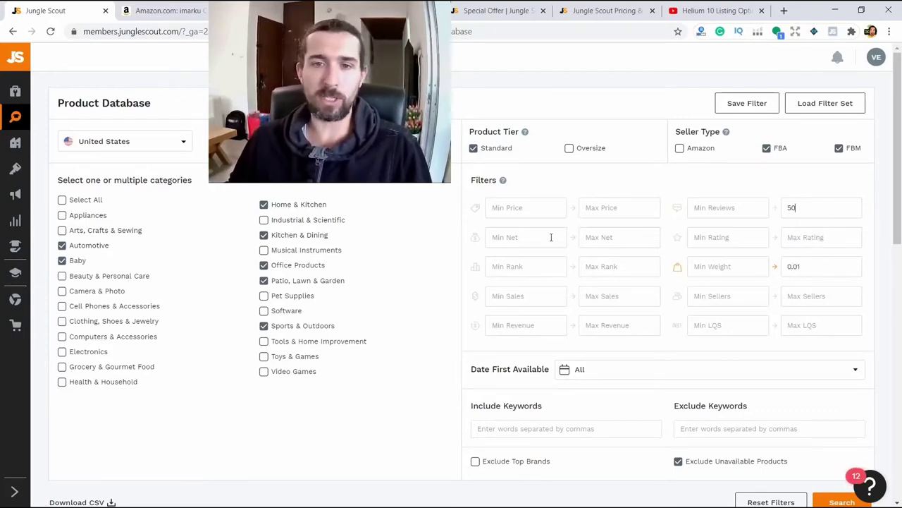
{"action": "left_click", "coordinate": [534, 292]}
{"action": "type", "text": "500"}
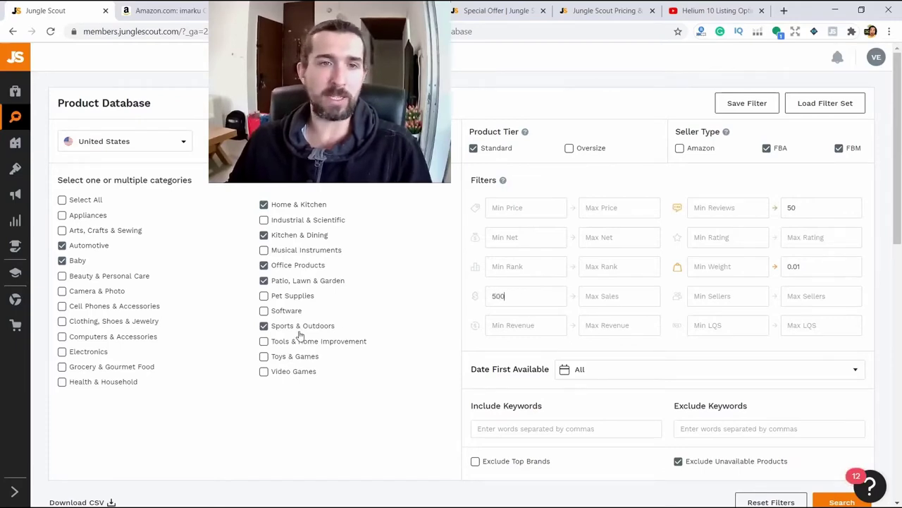
Include all product categories and run the product database search.
{"action": "left_click", "coordinate": [81, 201]}
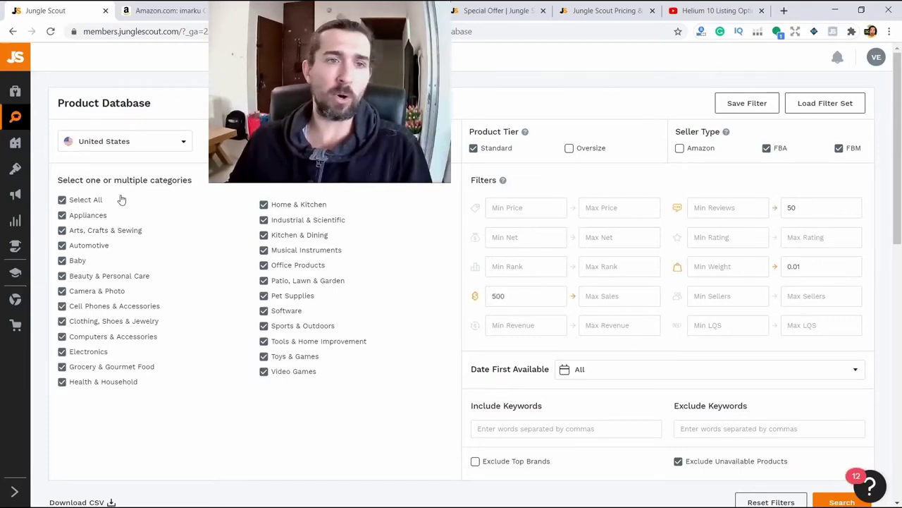
{"action": "scroll", "coordinate": [93, 199], "scroll_direction": "down", "scroll_amount": 5}
{"action": "left_click", "coordinate": [846, 147]}
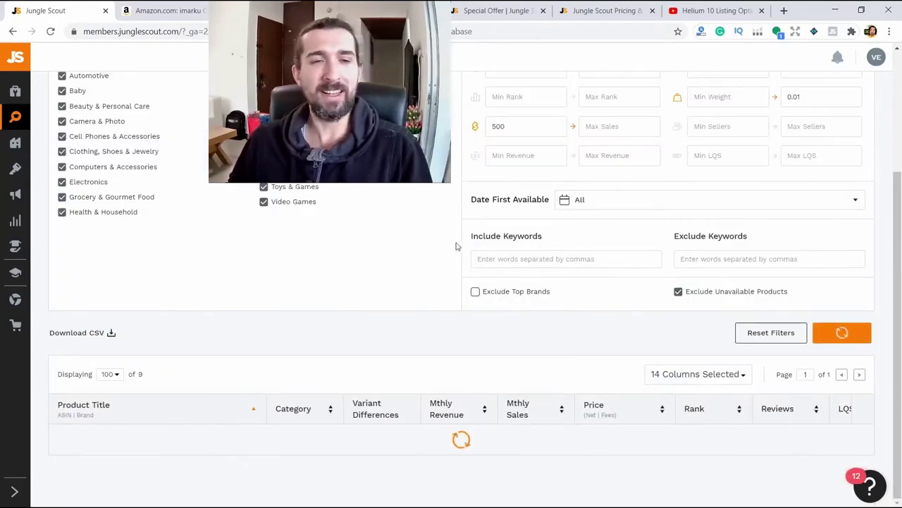
Browse the lightweight product results, comparing their revenue, sales, prices, ranks and review counts.
{"action": "scroll", "coordinate": [416, 411], "scroll_direction": "down", "scroll_amount": 3}
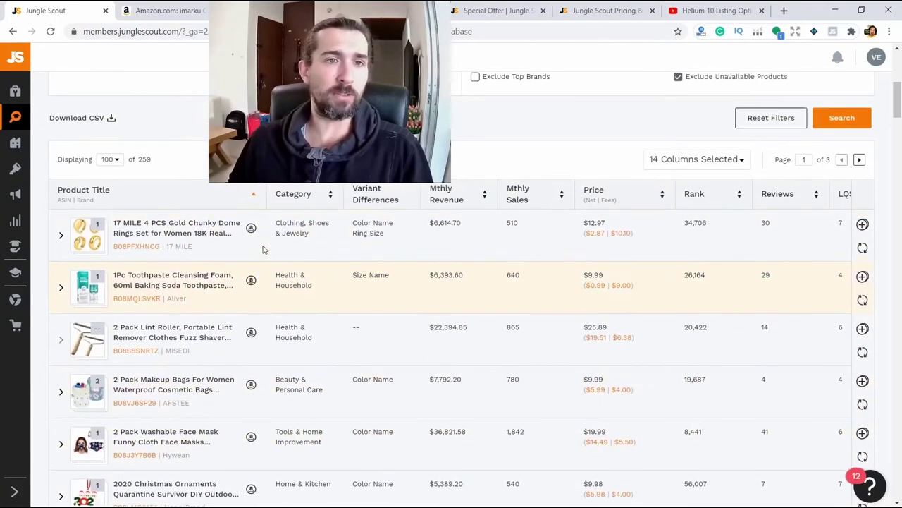
{"action": "scroll", "coordinate": [178, 194], "scroll_direction": "down", "scroll_amount": 2}
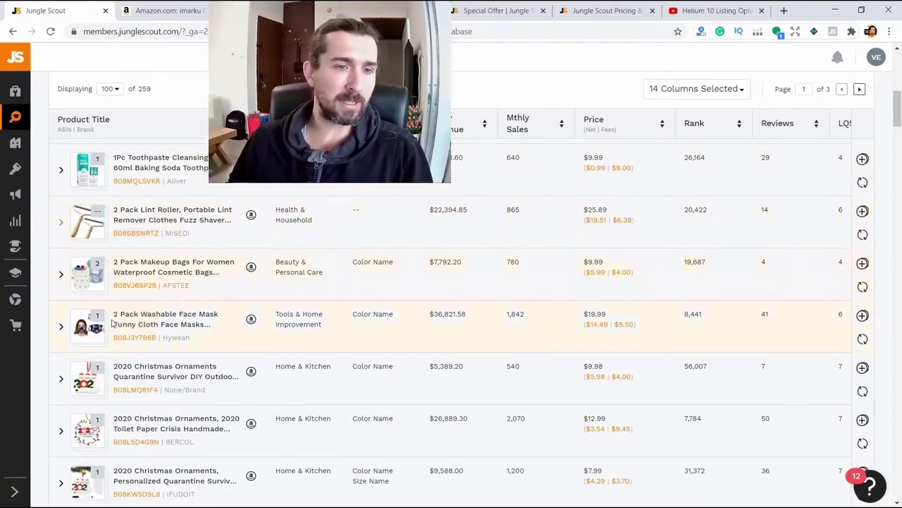
{"action": "scroll", "coordinate": [85, 321], "scroll_direction": "down", "scroll_amount": 3}
{"action": "scroll", "coordinate": [76, 414], "scroll_direction": "down", "scroll_amount": 3}
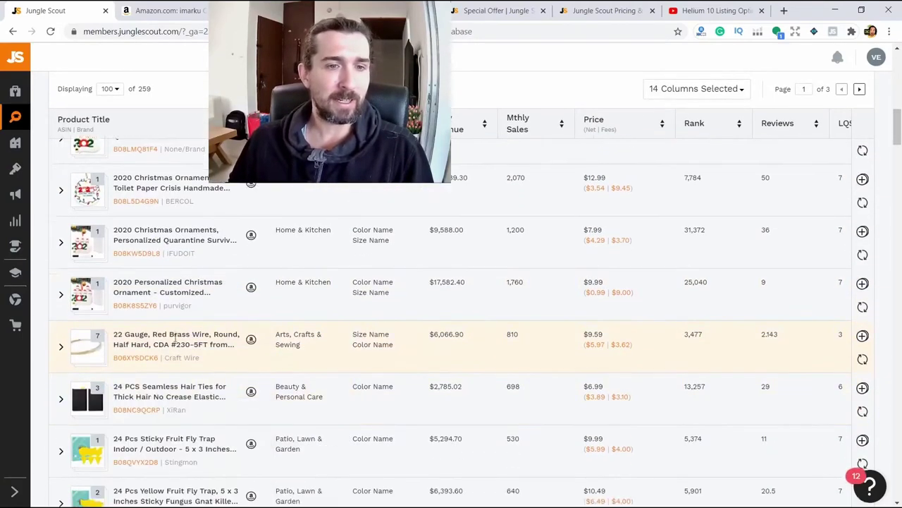
{"action": "scroll", "coordinate": [93, 377], "scroll_direction": "down", "scroll_amount": 6}
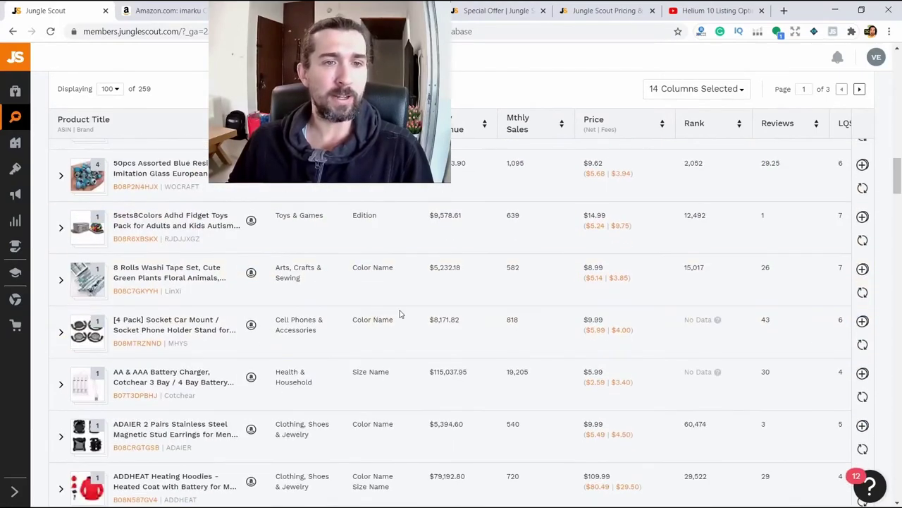
Clear the maximum weight, maximum reviews and minimum sales filters in the product database.
{"action": "scroll", "coordinate": [898, 216], "scroll_direction": "down", "scroll_amount": 2}
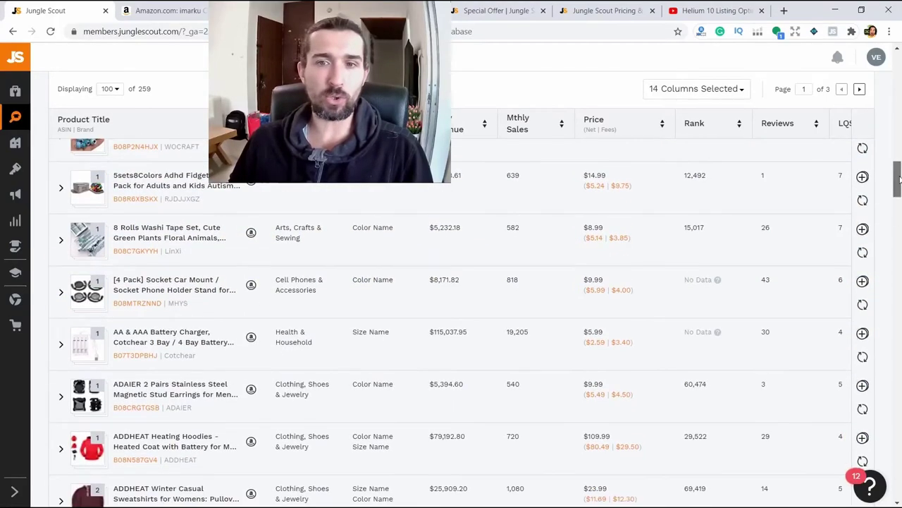
{"action": "scroll", "coordinate": [751, 192], "scroll_direction": "up", "scroll_amount": 12}
{"action": "scroll", "coordinate": [751, 192], "scroll_direction": "up", "scroll_amount": 5}
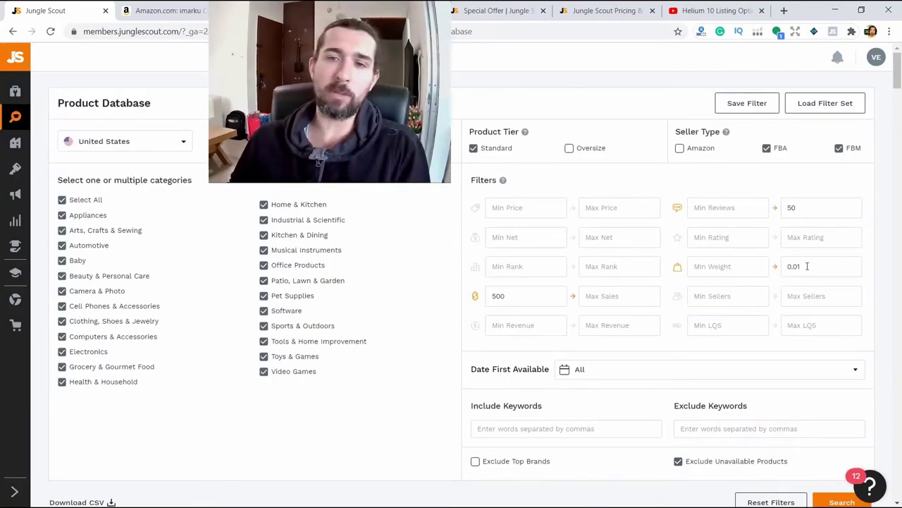
{"action": "key", "text": "BackSpace"}
{"action": "double_click", "coordinate": [820, 211]}
{"action": "key", "text": "BackSpace"}
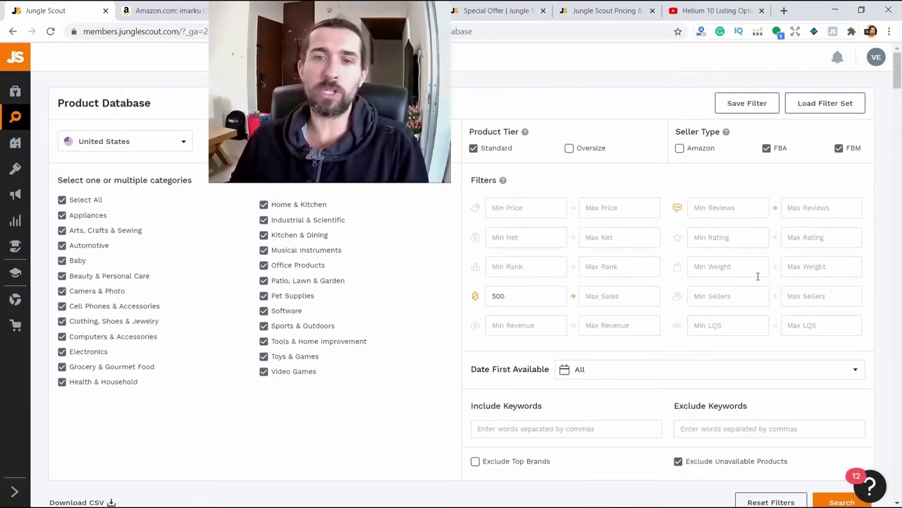
{"action": "double_click", "coordinate": [534, 299]}
{"action": "key", "text": "BackSpace"}
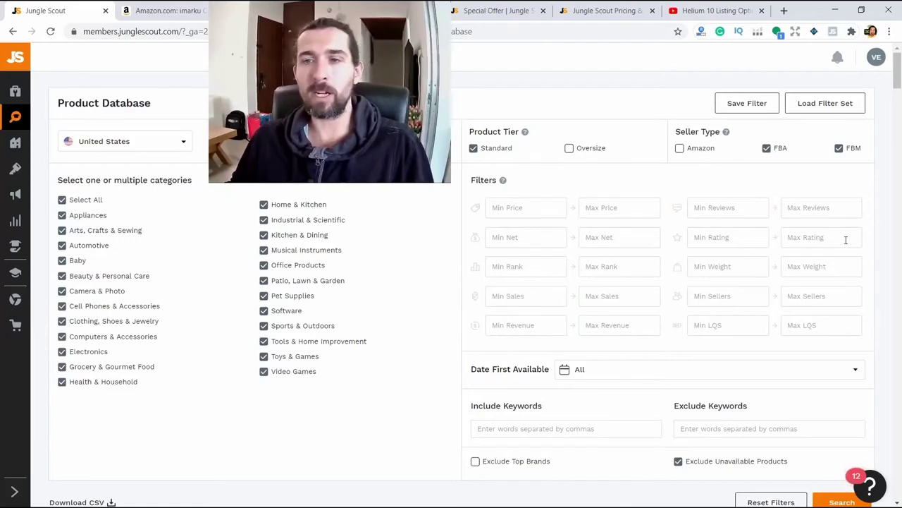
Search the product database for products with a maximum rating of 2.7 and at least 1000 monthly sales, and look over the results.
{"action": "left_click", "coordinate": [846, 239]}
{"action": "type", "text": "3"}
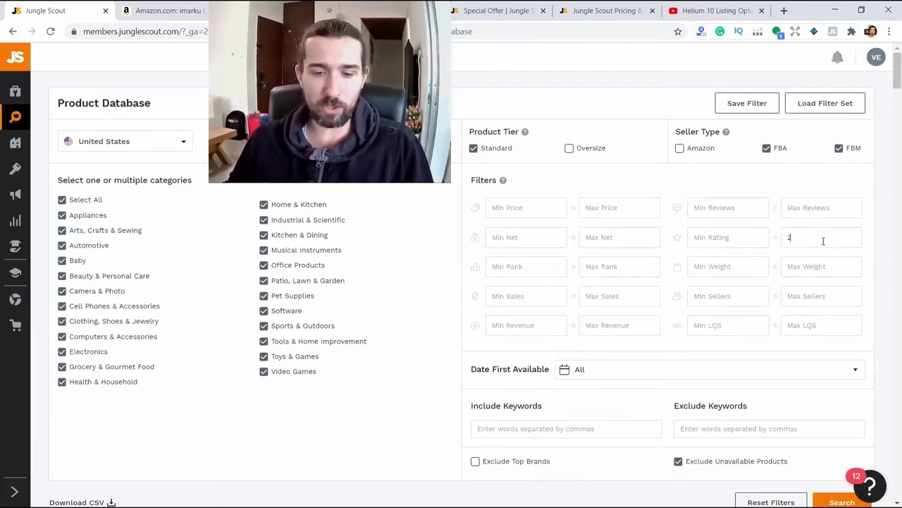
{"action": "left_click", "coordinate": [528, 290]}
{"action": "type", "text": "1"}
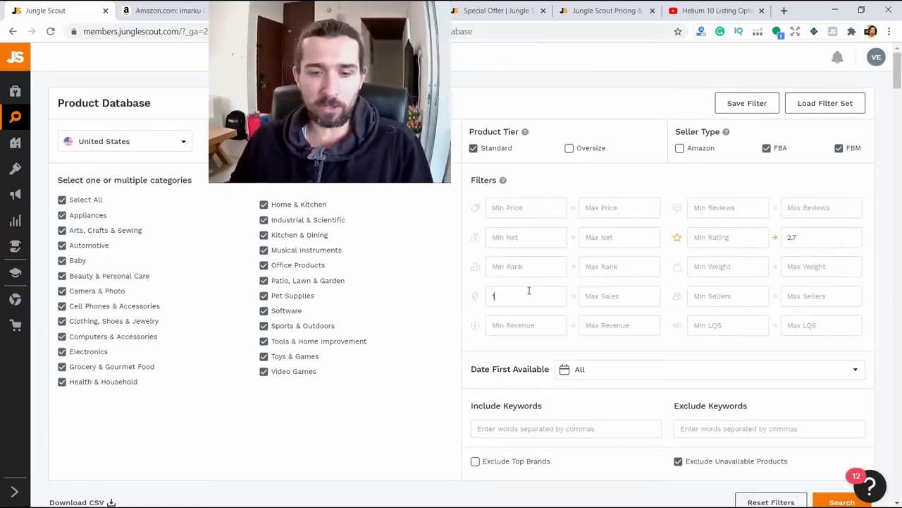
{"action": "scroll", "coordinate": [698, 316], "scroll_direction": "down", "scroll_amount": 3}
{"action": "key", "text": "Return"}
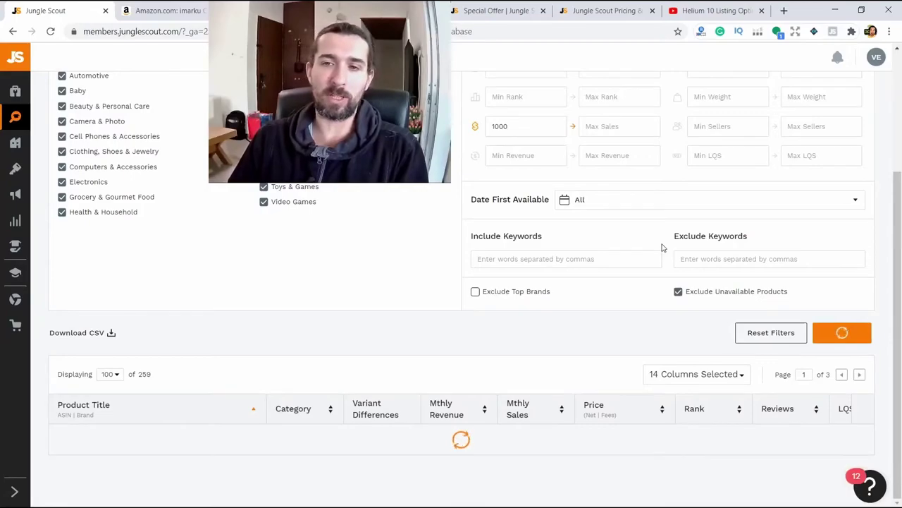
{"action": "scroll", "coordinate": [663, 247], "scroll_direction": "down", "scroll_amount": 3}
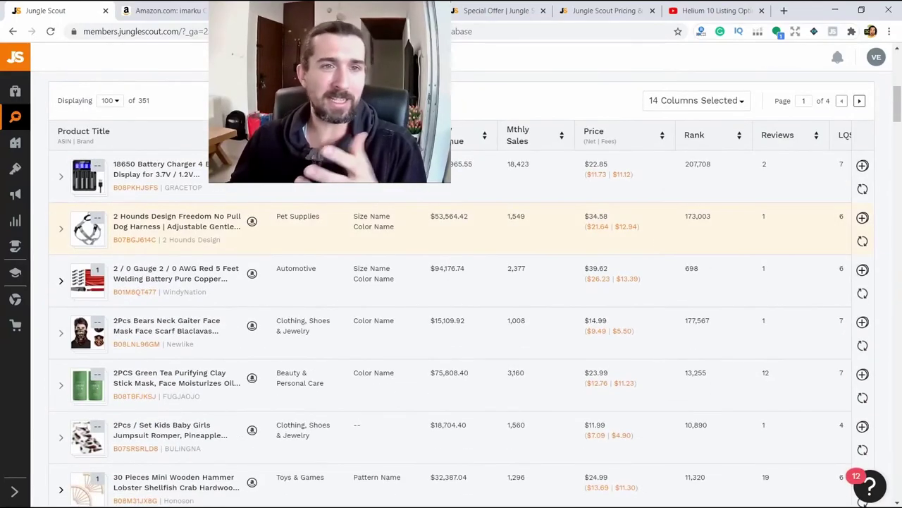
{"action": "scroll", "coordinate": [457, 241], "scroll_direction": "up", "scroll_amount": 6}
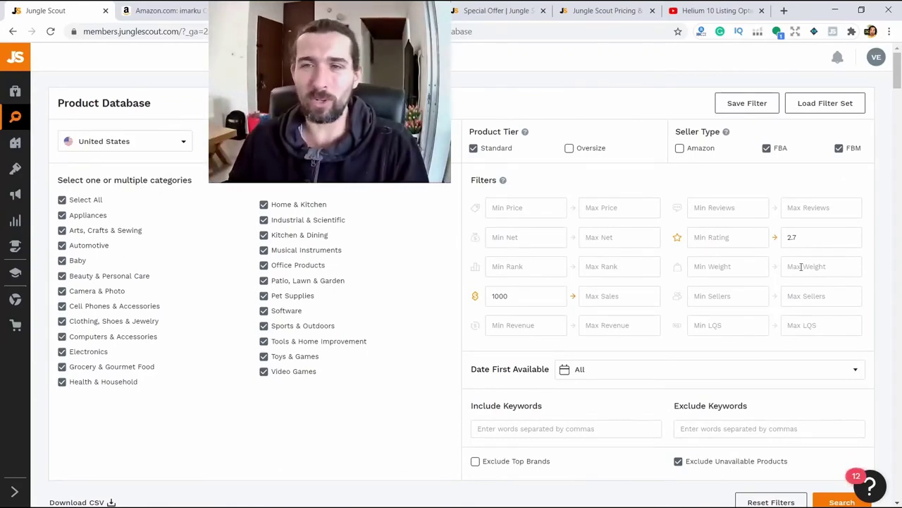
{"action": "scroll", "coordinate": [605, 163], "scroll_direction": "down", "scroll_amount": 1}
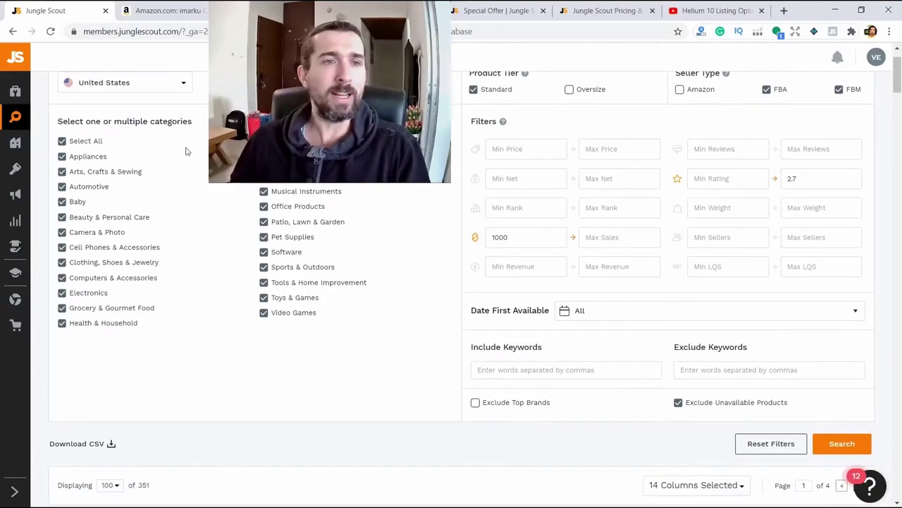
{"action": "scroll", "coordinate": [806, 158], "scroll_direction": "down", "scroll_amount": 15}
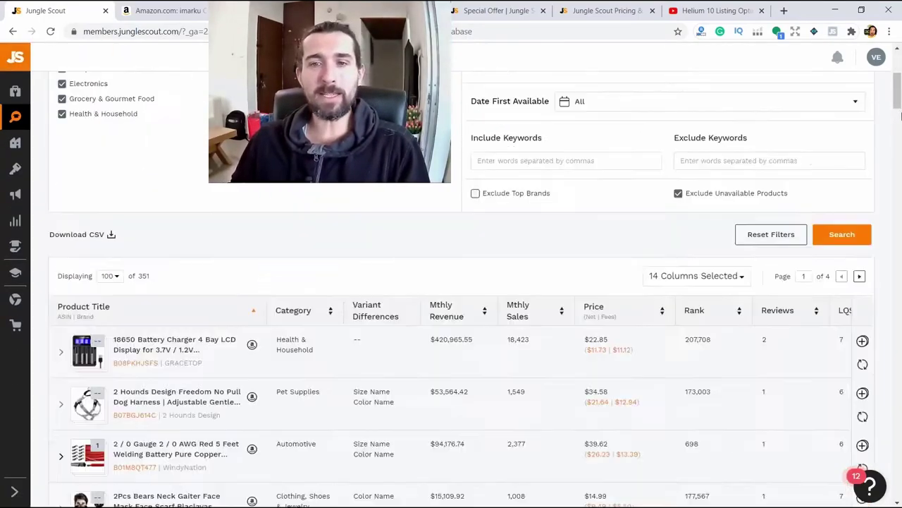
{"action": "scroll", "coordinate": [451, 282], "scroll_direction": "up", "scroll_amount": 15}
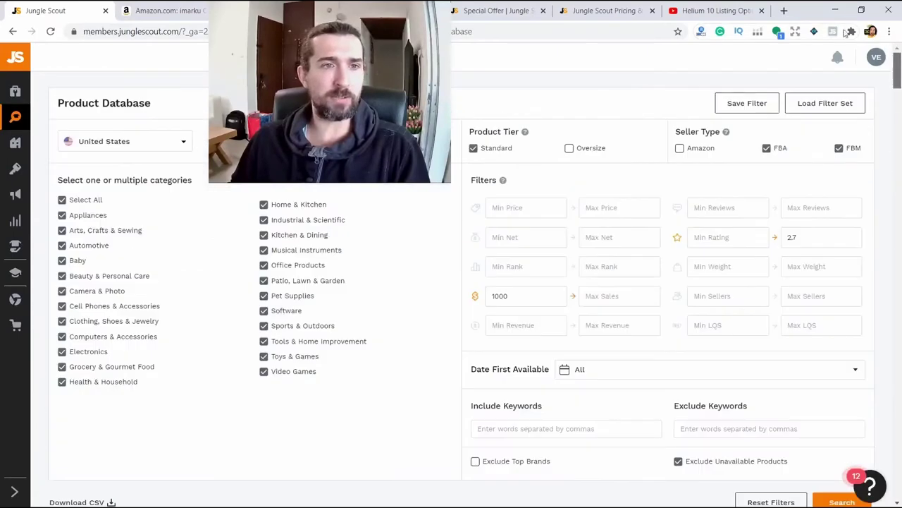
Open the Product Tracker and view the tracked electric blanket's averages over one month and three months.
{"action": "left_click", "coordinate": [78, 162]}
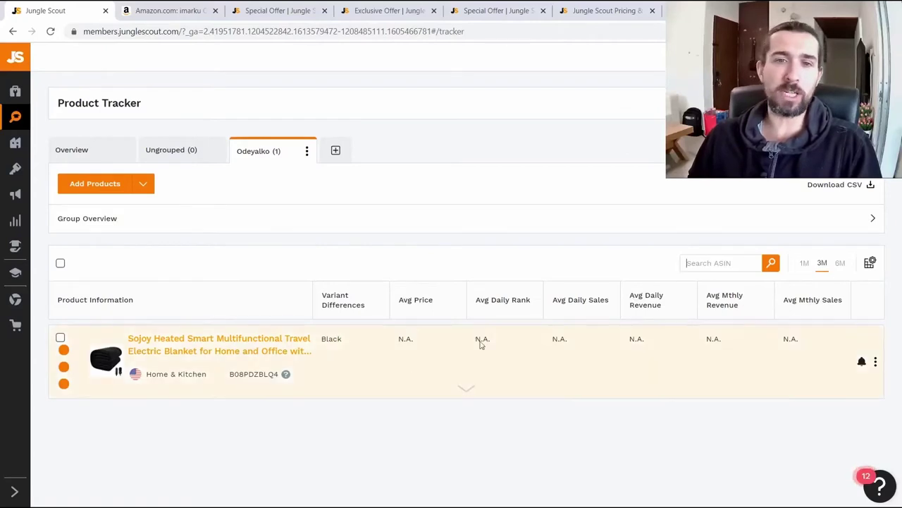
{"action": "right_click", "coordinate": [544, 285]}
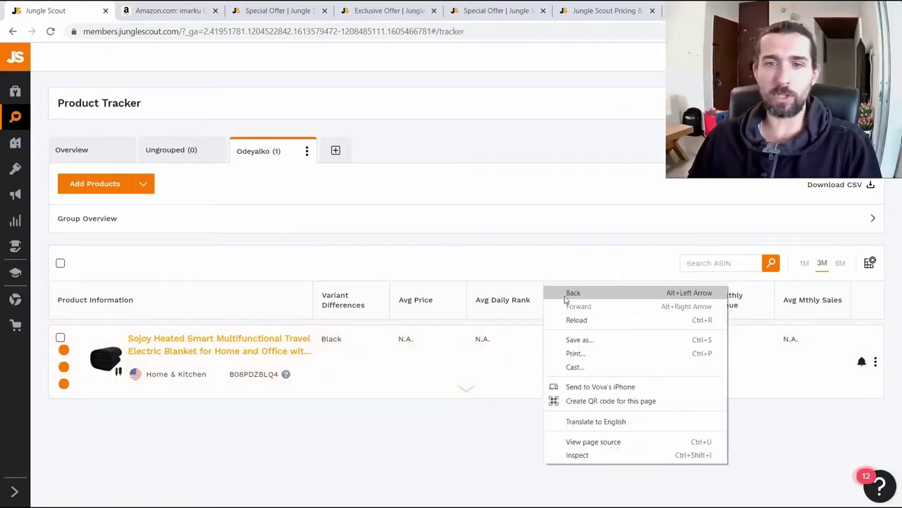
{"action": "left_click", "coordinate": [536, 257]}
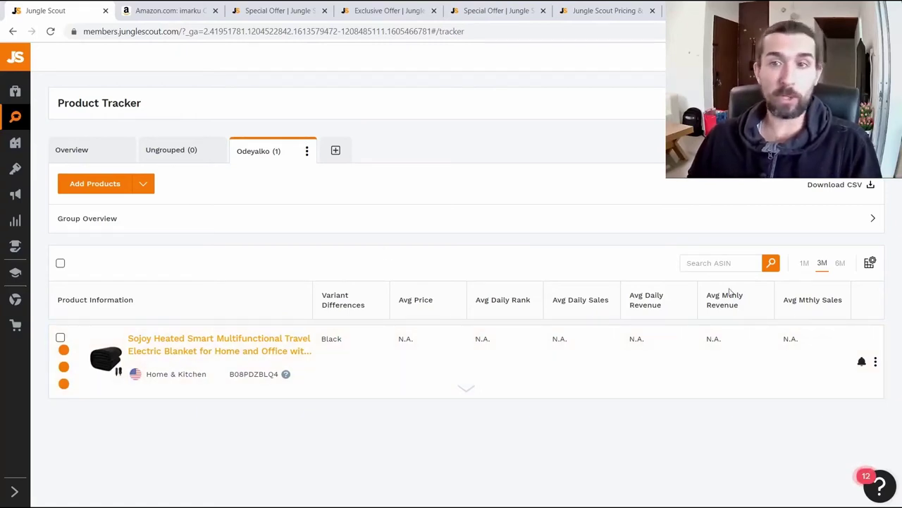
{"action": "left_click", "coordinate": [805, 264]}
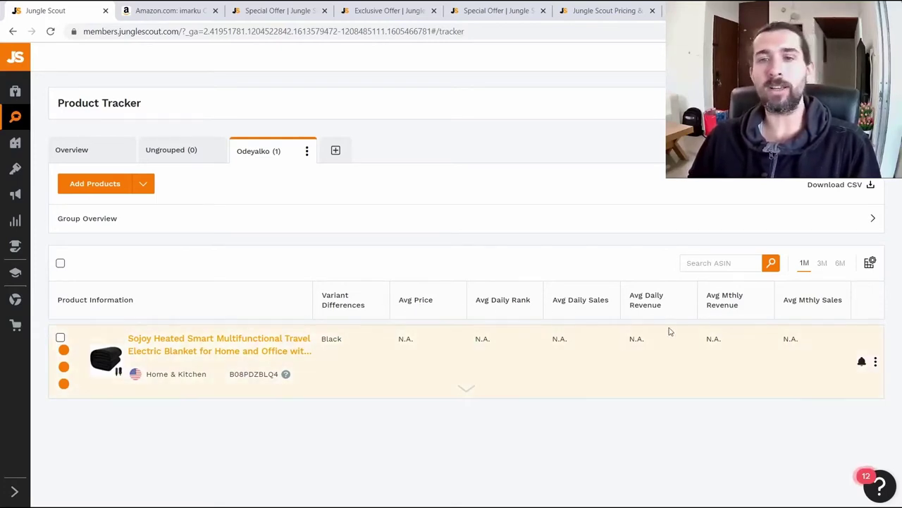
{"action": "left_click", "coordinate": [822, 265]}
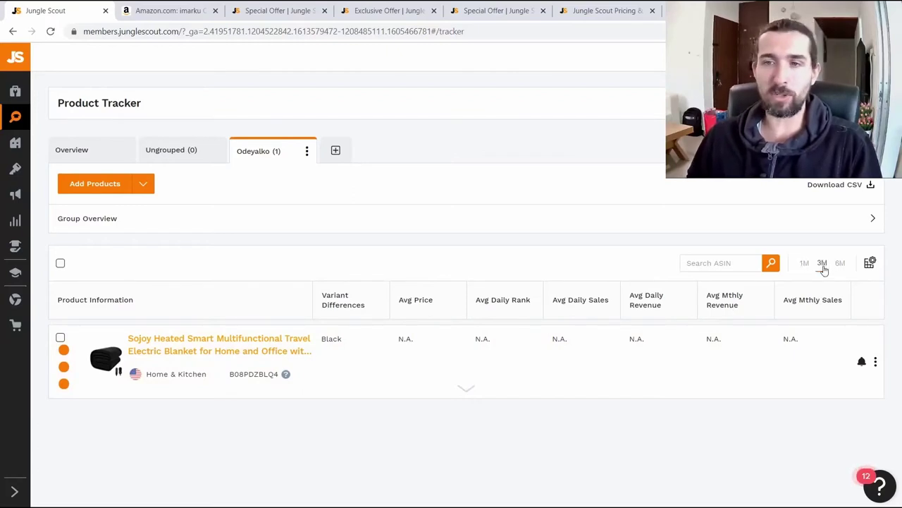
Check the tracker's column and product options, view the overview of all groups, and reopen the Odeyalko group.
{"action": "left_click", "coordinate": [871, 263]}
{"action": "left_click", "coordinate": [875, 275]}
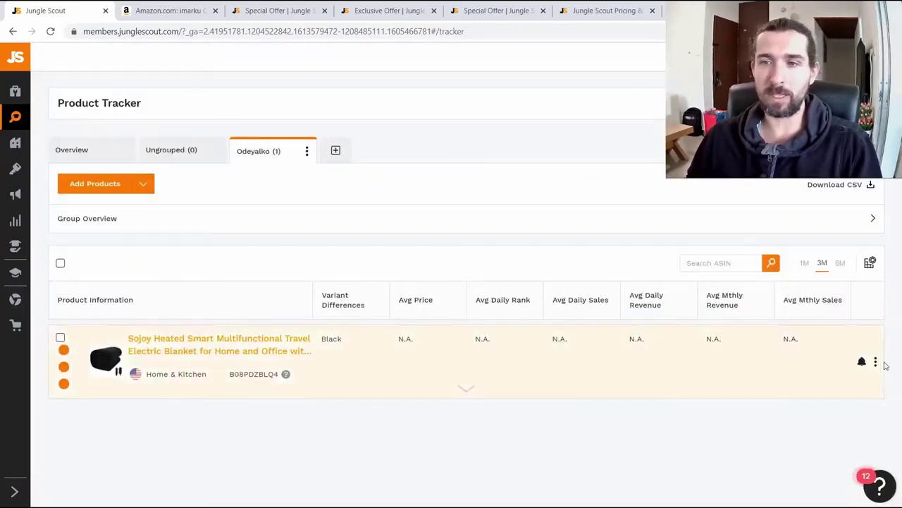
{"action": "left_click", "coordinate": [875, 362]}
{"action": "left_click", "coordinate": [562, 368]}
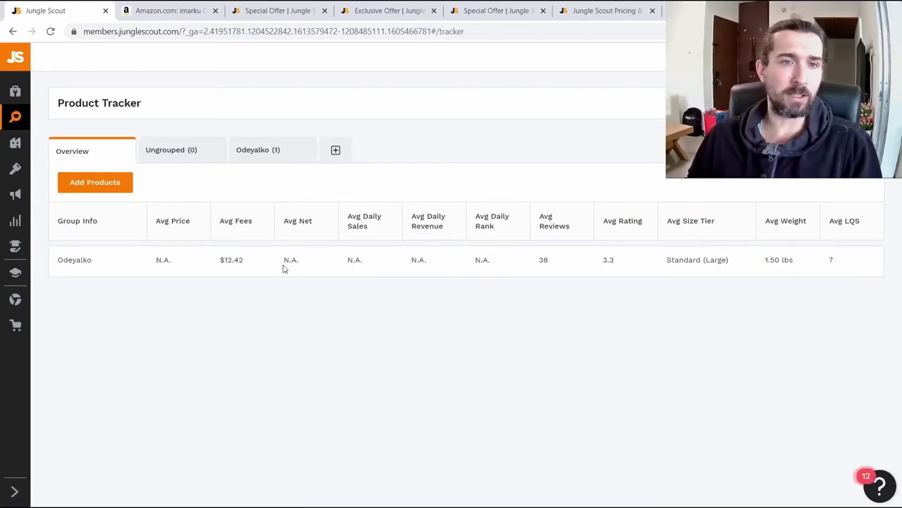
{"action": "left_click", "coordinate": [74, 260]}
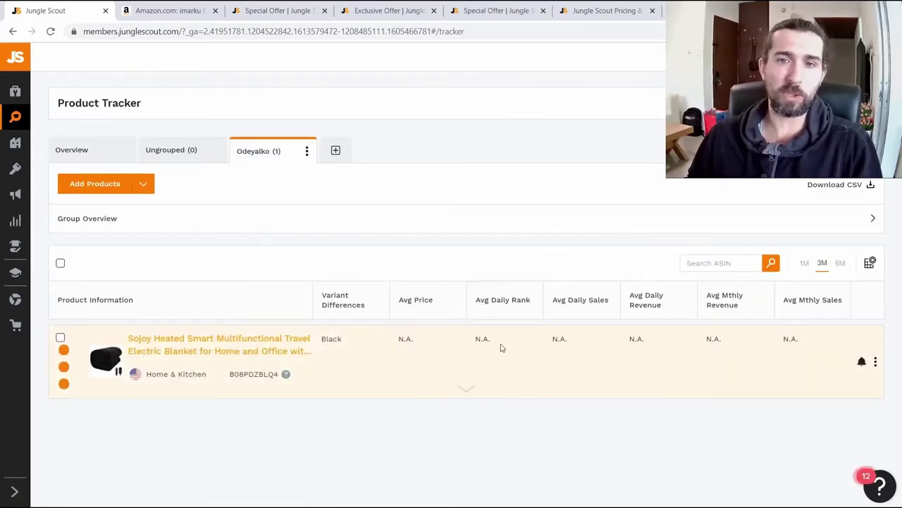
Open the tracked electric blanket's Amazon listing and examine its stock availability date, sales chart and product details.
{"action": "left_click", "coordinate": [244, 350]}
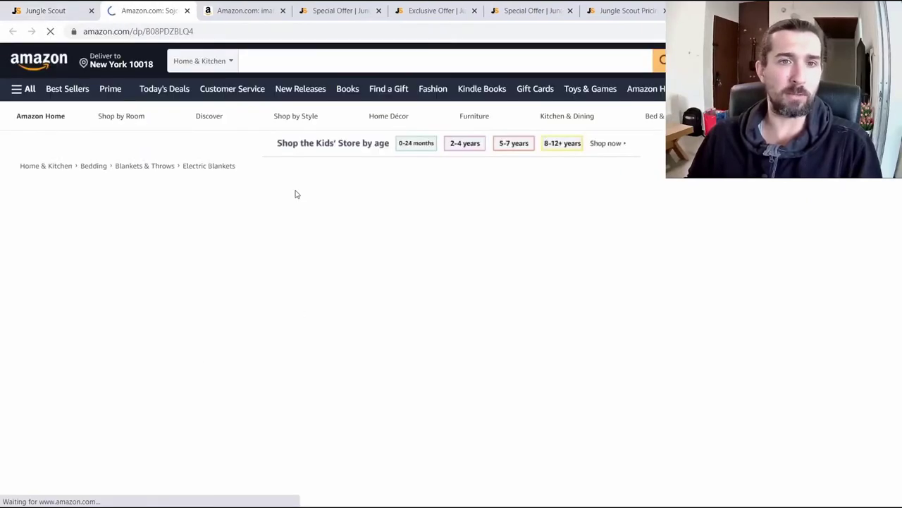
{"action": "scroll", "coordinate": [340, 207], "scroll_direction": "down", "scroll_amount": 1}
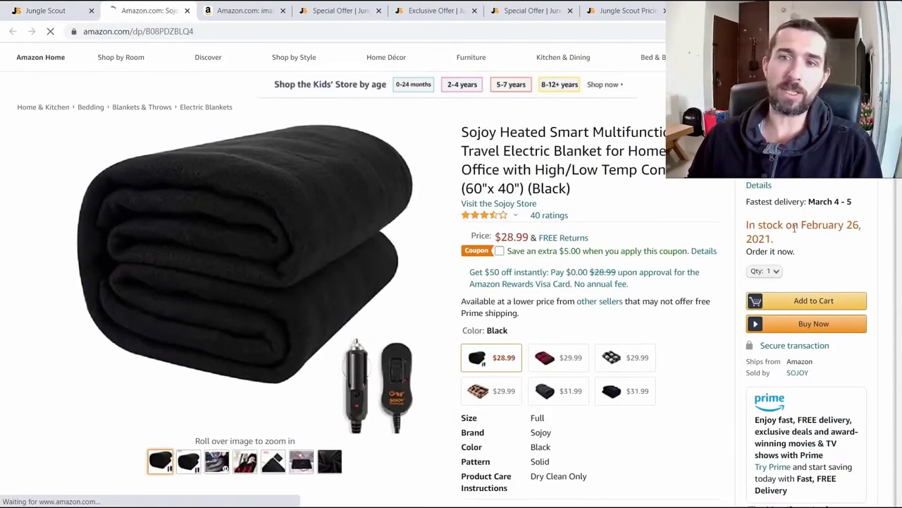
{"action": "left_click_drag", "start_coordinate": [793, 226], "coordinate": [759, 226]}
{"action": "scroll", "coordinate": [808, 237], "scroll_direction": "down", "scroll_amount": 3}
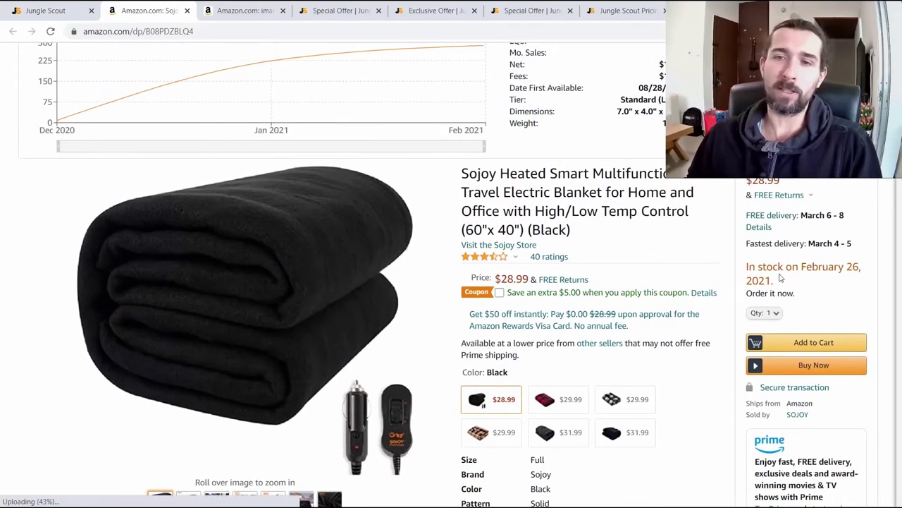
{"action": "left_click_drag", "start_coordinate": [778, 279], "coordinate": [755, 269]}
{"action": "left_click", "coordinate": [832, 272]}
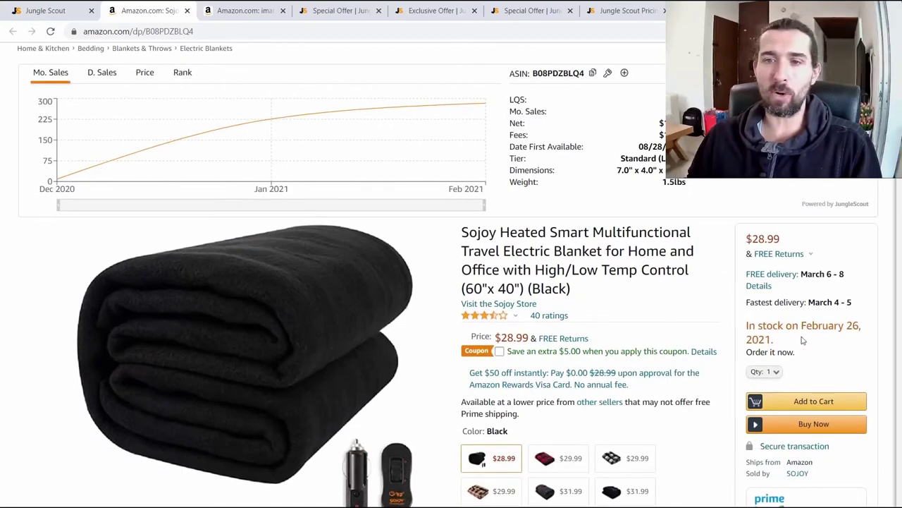
{"action": "left_click_drag", "start_coordinate": [802, 338], "coordinate": [742, 330]}
{"action": "left_click", "coordinate": [773, 340]}
{"action": "left_click", "coordinate": [852, 332]}
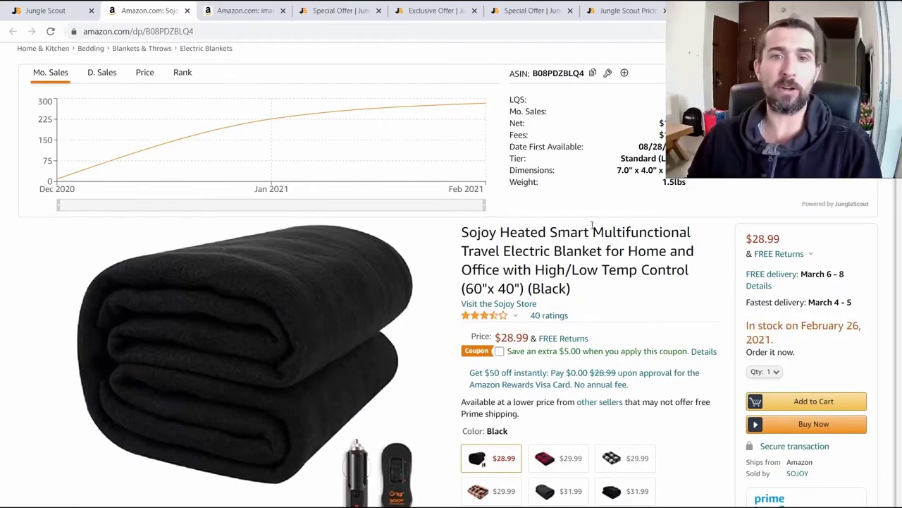
{"action": "scroll", "coordinate": [684, 306], "scroll_direction": "down", "scroll_amount": 5}
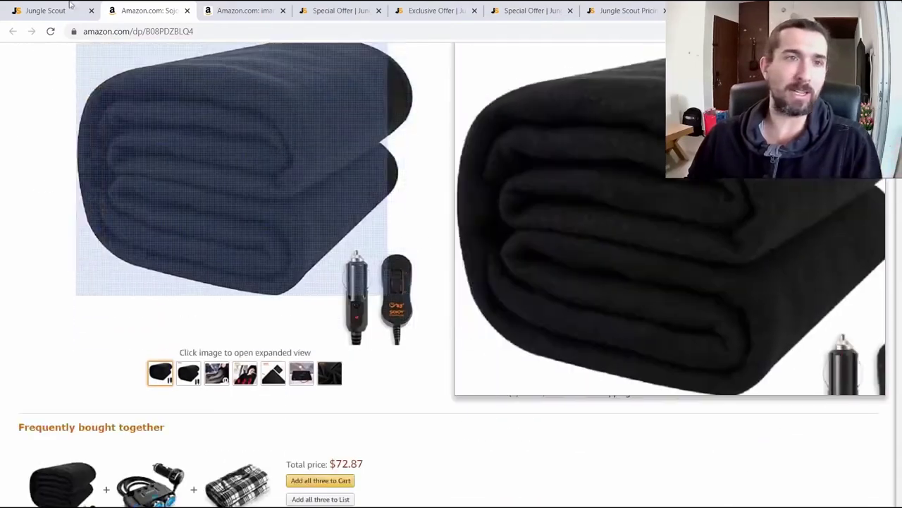
Return to the Jungle Scout tracker and view the blanket's averages over six months, three months and one month, ending on three months.
{"action": "left_click", "coordinate": [45, 10]}
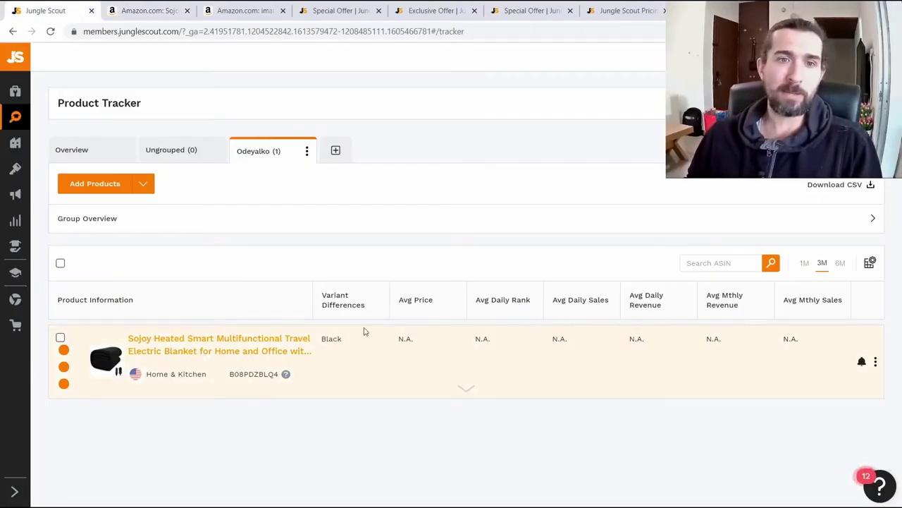
{"action": "left_click", "coordinate": [838, 266]}
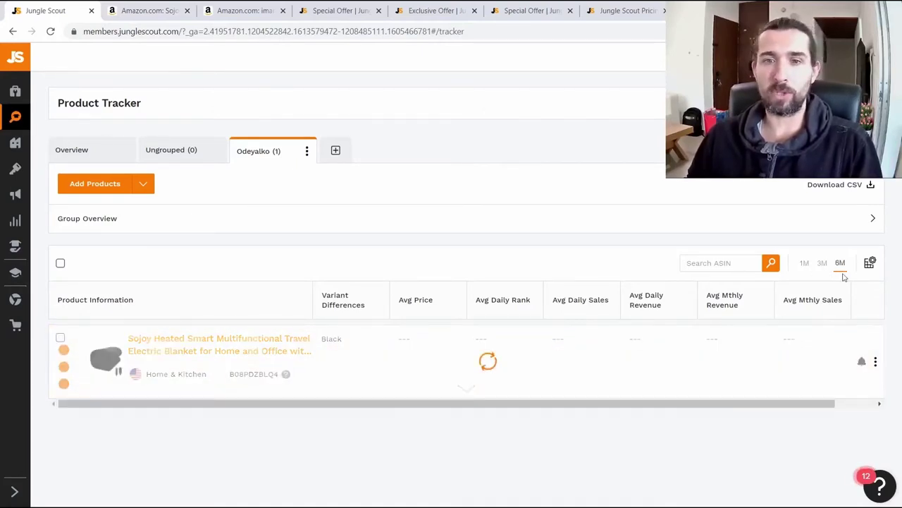
{"action": "left_click", "coordinate": [450, 385]}
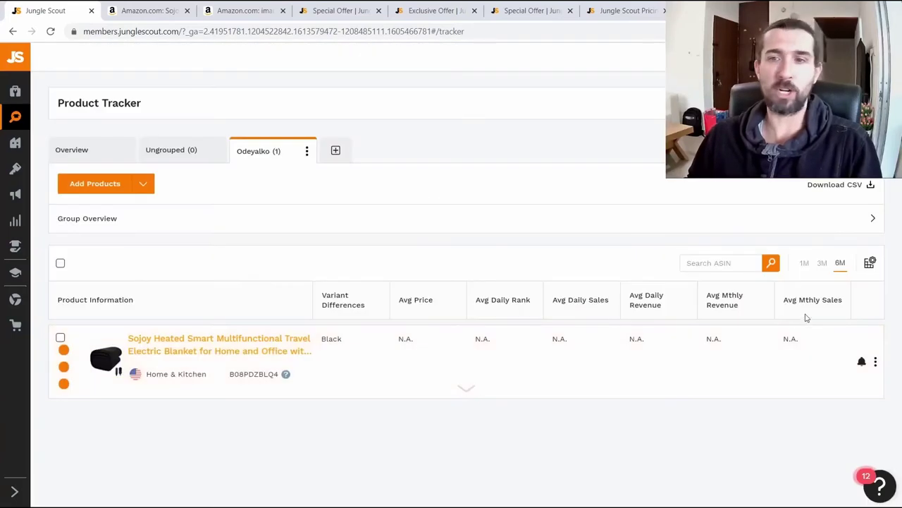
{"action": "left_click", "coordinate": [823, 264]}
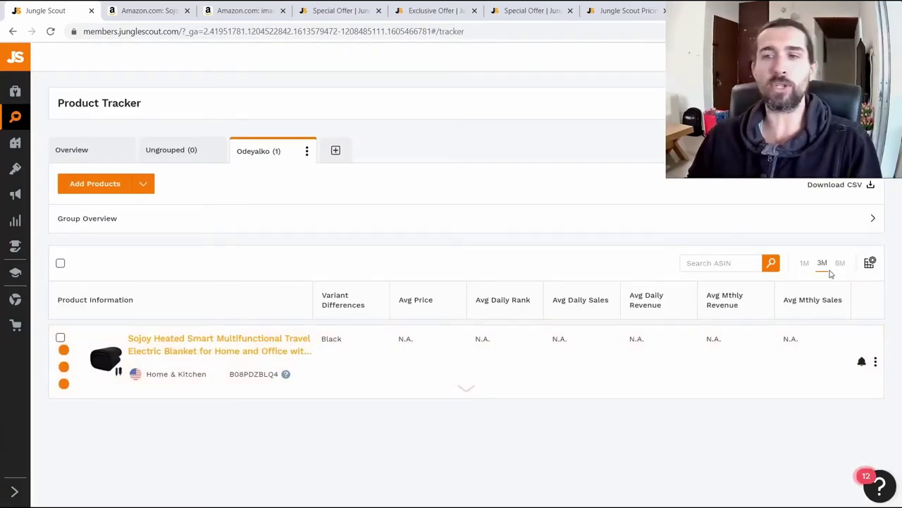
{"action": "left_click", "coordinate": [805, 262]}
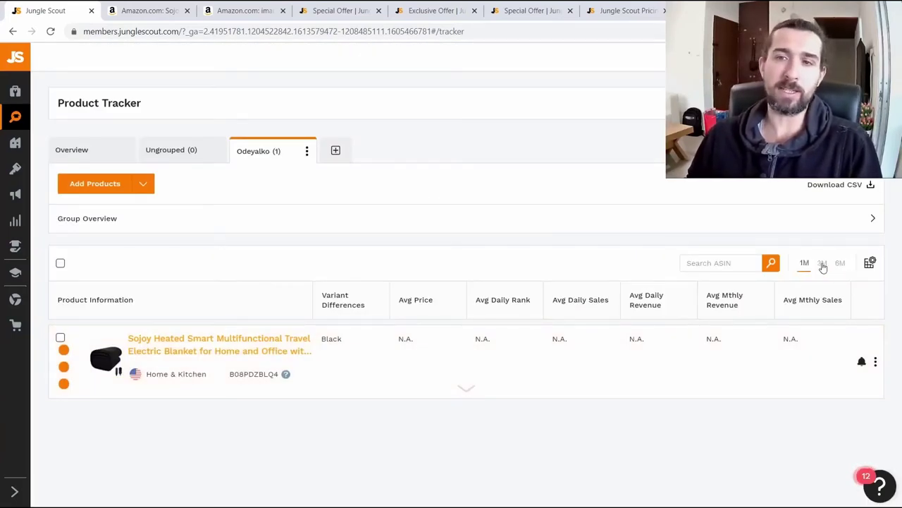
{"action": "left_click", "coordinate": [823, 264]}
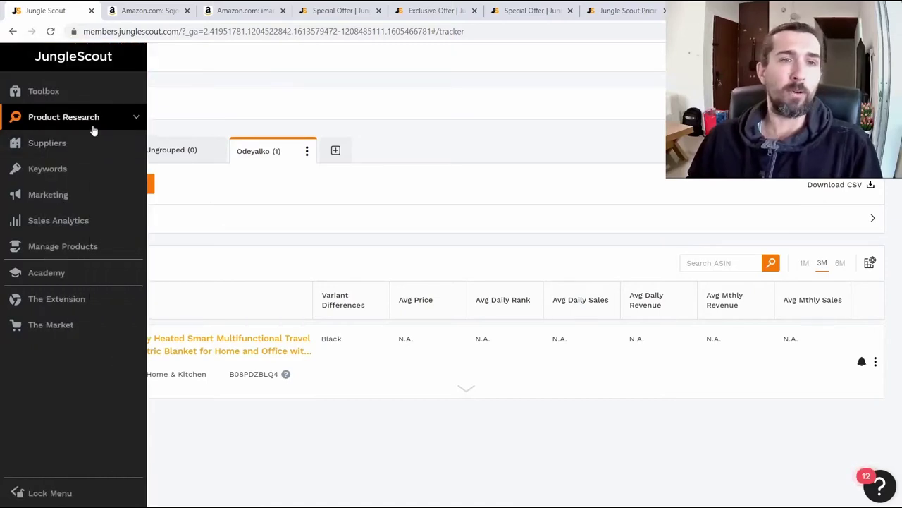
Open the Opportunity Finder for the United States and select the Baby category.
{"action": "left_click", "coordinate": [90, 119]}
{"action": "left_click", "coordinate": [75, 172]}
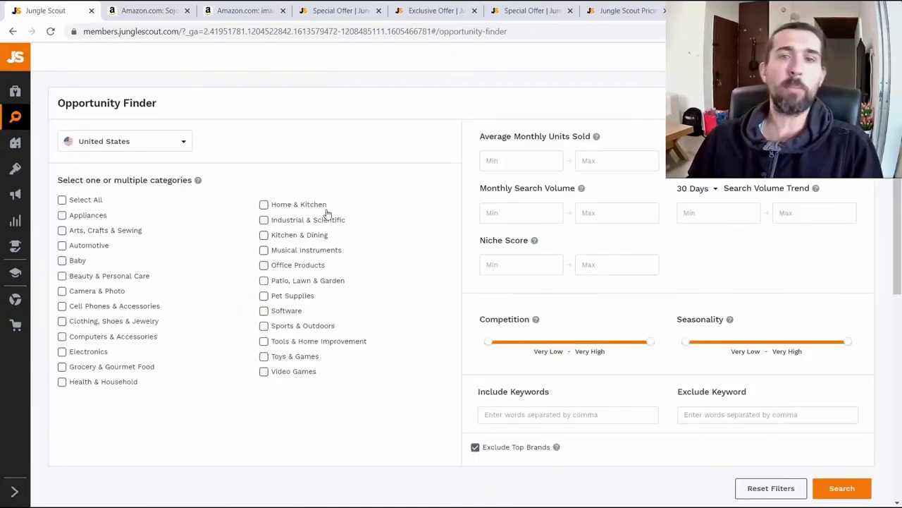
{"action": "mouse_move", "coordinate": [73, 139]}
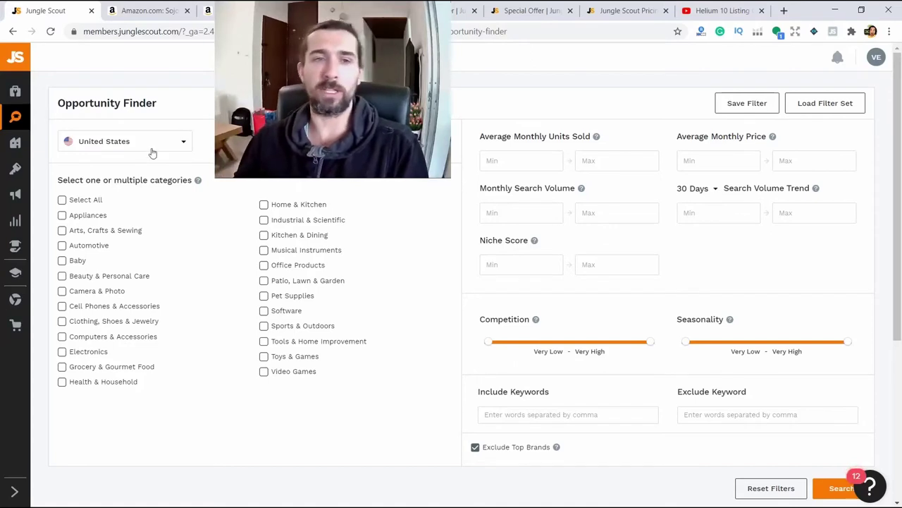
{"action": "left_click", "coordinate": [79, 260]}
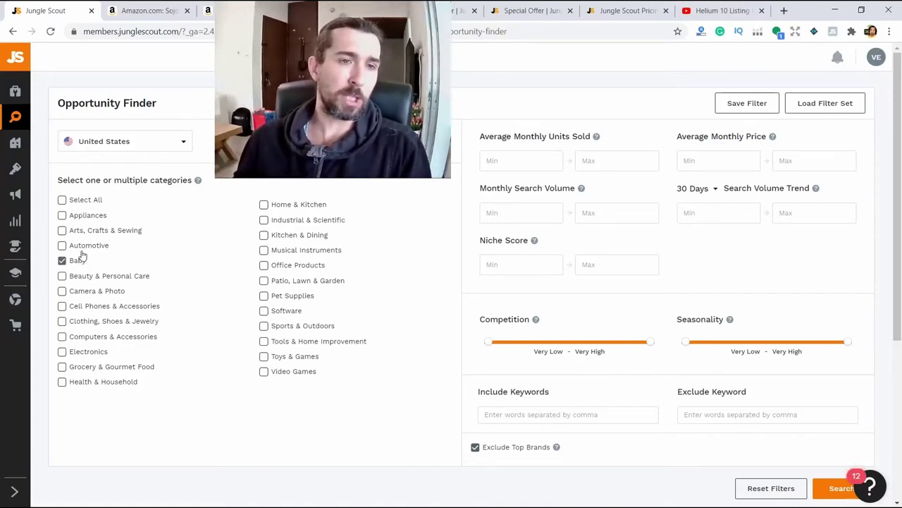
Add the Automotive, Kitchen & Dining, Home & Kitchen, Industrial & Scientific, Office Products, and Patio, Lawn & Garden categories to the selection.
{"action": "left_click", "coordinate": [84, 246]}
{"action": "left_click", "coordinate": [303, 239]}
{"action": "left_click", "coordinate": [299, 206]}
{"action": "left_click", "coordinate": [301, 221]}
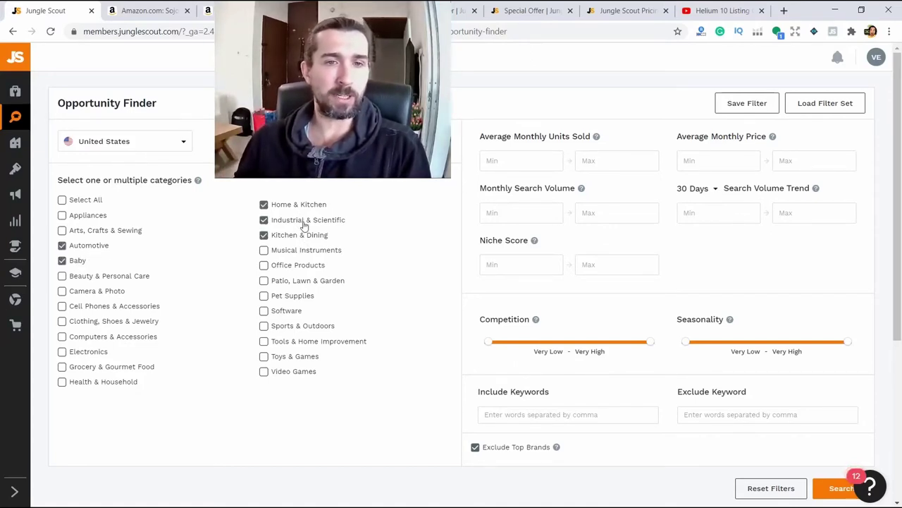
{"action": "left_click", "coordinate": [296, 265]}
{"action": "scroll", "coordinate": [295, 286], "scroll_direction": "down", "scroll_amount": 1}
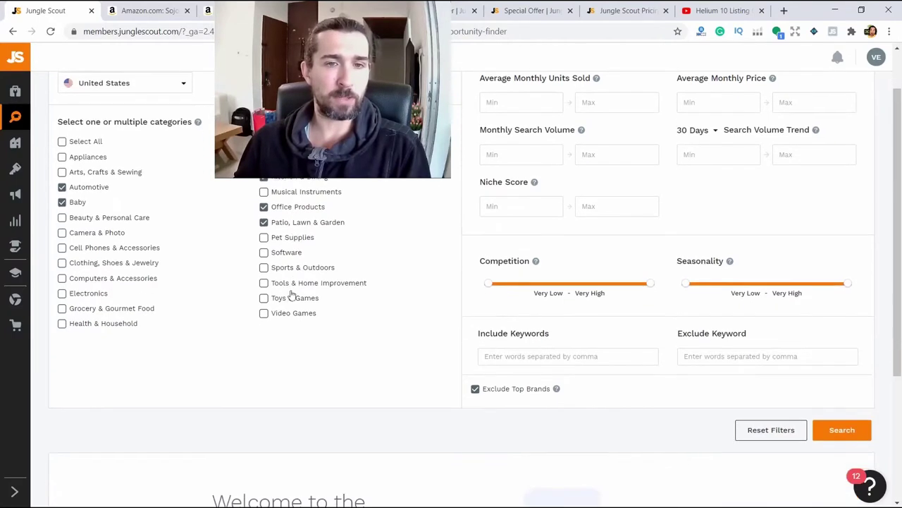
Add the Sports & Outdoors, Tools & Home Improvement, and Health & Household categories to the selection.
{"action": "left_click", "coordinate": [303, 267]}
{"action": "left_click", "coordinate": [308, 283]}
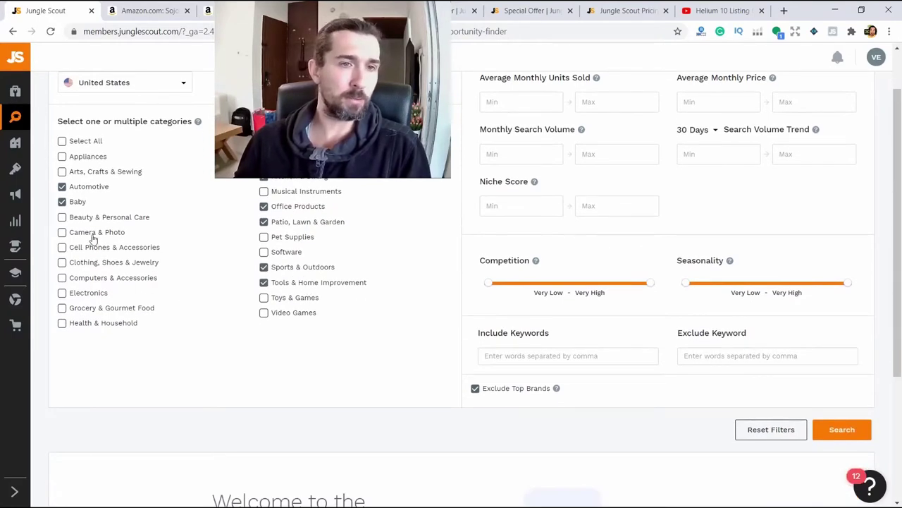
{"action": "left_click", "coordinate": [118, 325]}
{"action": "scroll", "coordinate": [468, 346], "scroll_direction": "up", "scroll_amount": 1}
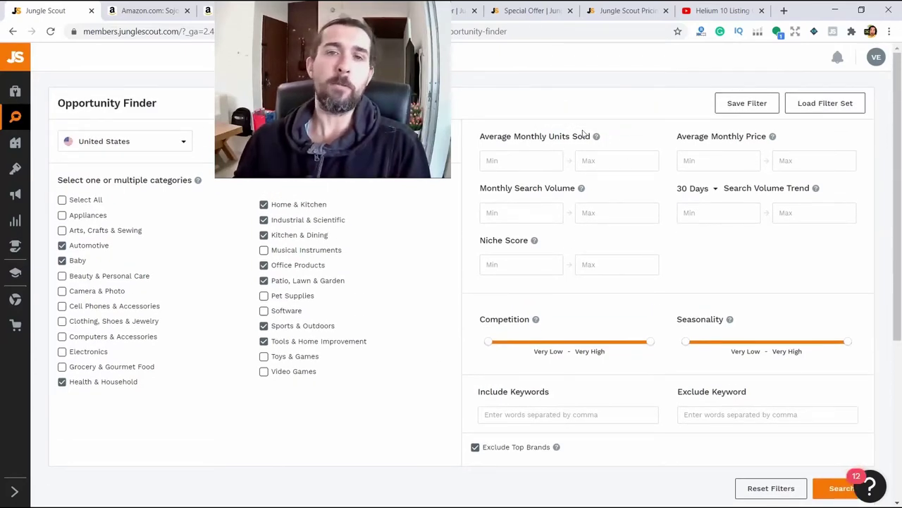
Set the minimum average monthly units sold to 800 and the minimum average monthly price to 22.
{"action": "mouse_move", "coordinate": [597, 139]}
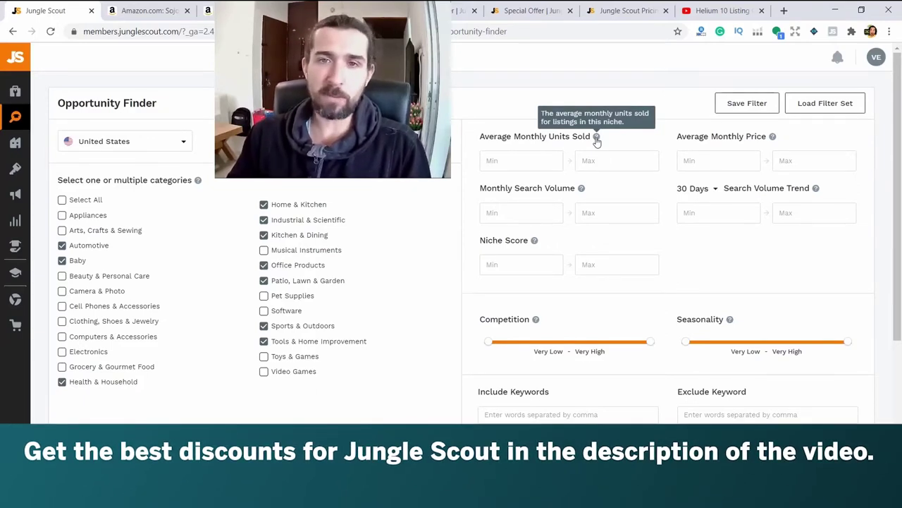
{"action": "left_click", "coordinate": [555, 162]}
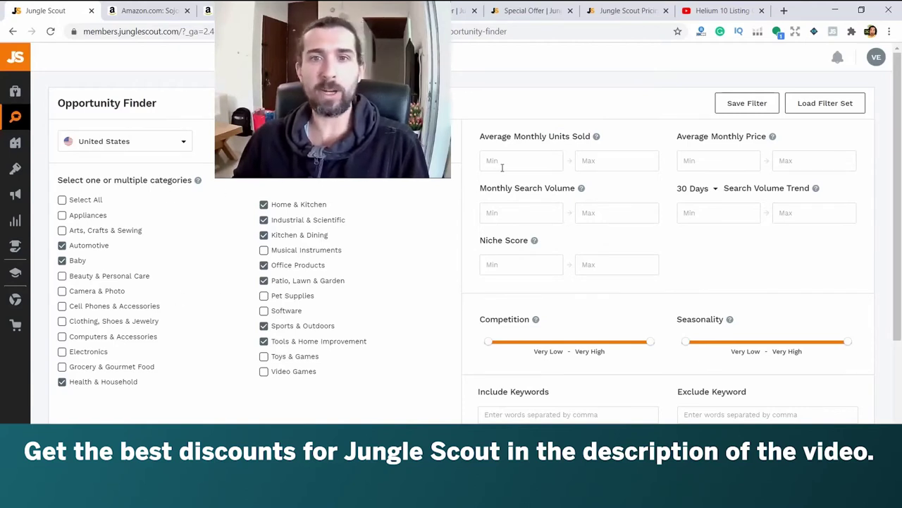
{"action": "type", "text": "800"}
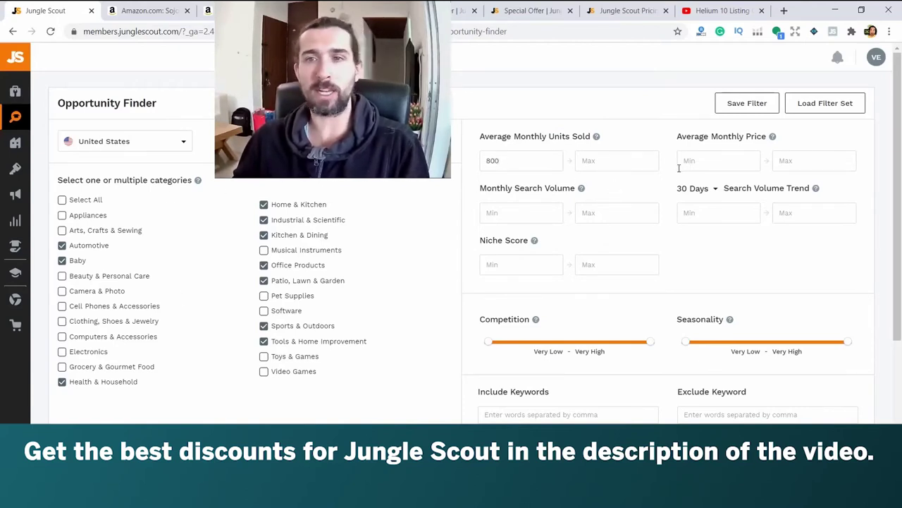
{"action": "left_click", "coordinate": [744, 158]}
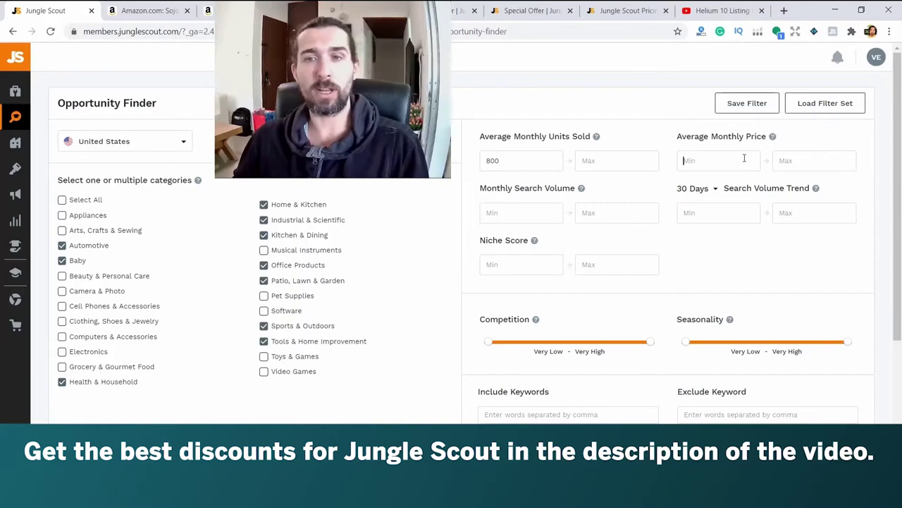
{"action": "type", "text": "32"}
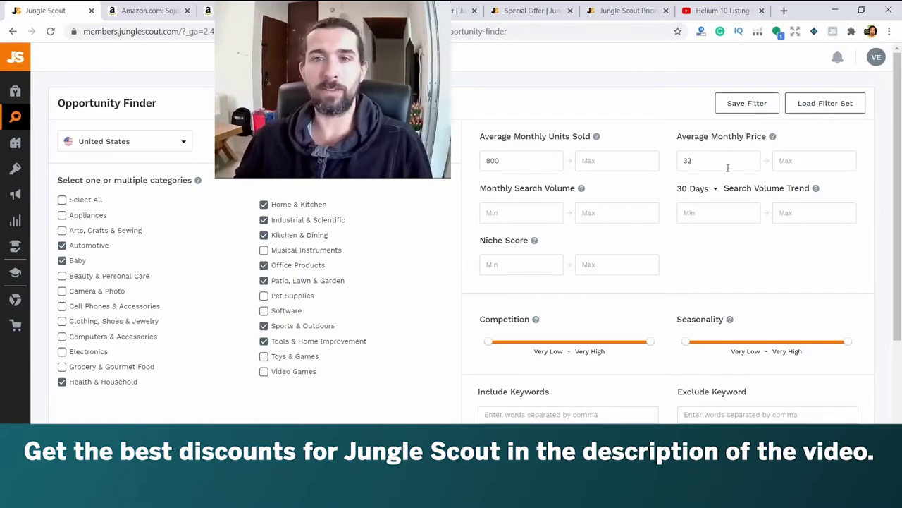
{"action": "double_click", "coordinate": [727, 167]}
{"action": "type", "text": "22"}
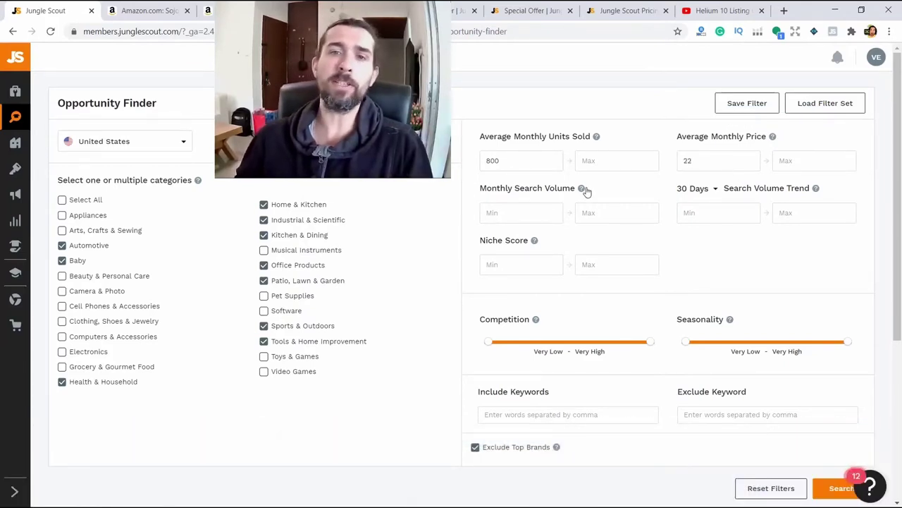
Set the minimum monthly search volume to 8000.
{"action": "mouse_move", "coordinate": [583, 192]}
{"action": "left_click", "coordinate": [516, 212]}
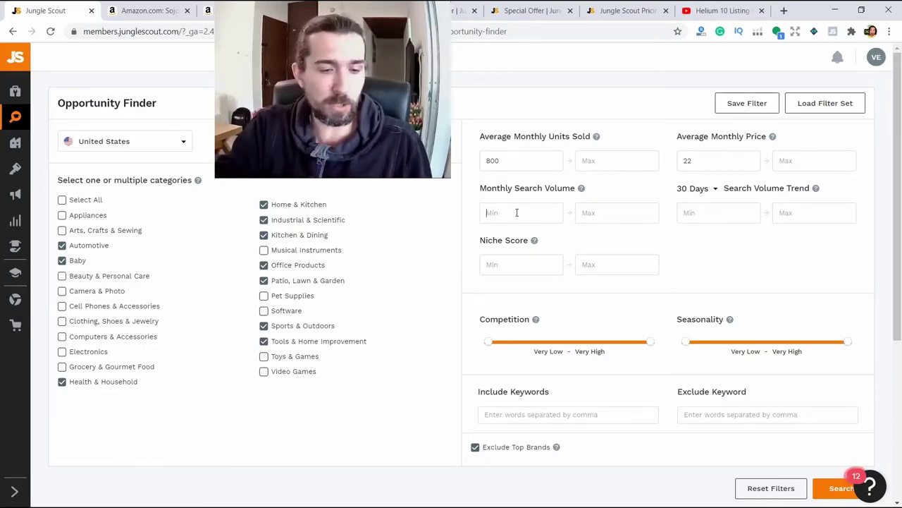
{"action": "type", "text": "000"}
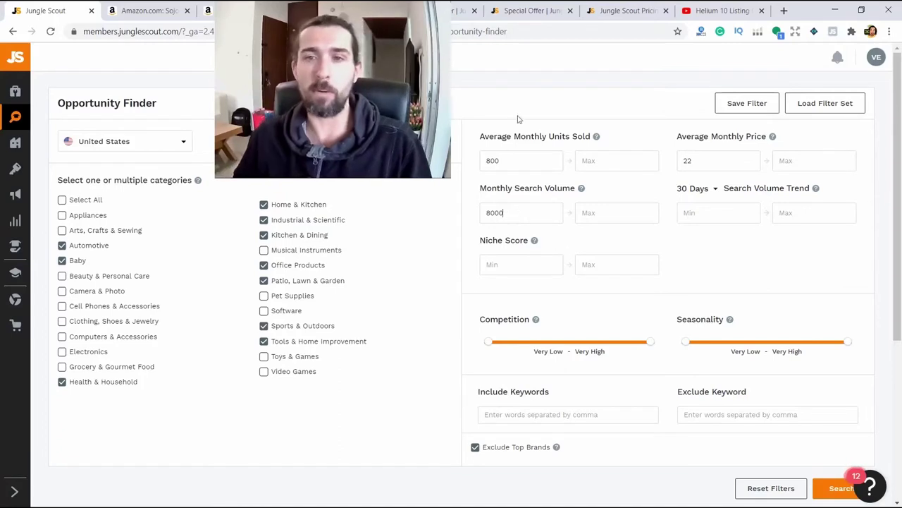
Try a minimum of 10 for the 30-day search volume trend and clear it again.
{"action": "mouse_move", "coordinate": [815, 189]}
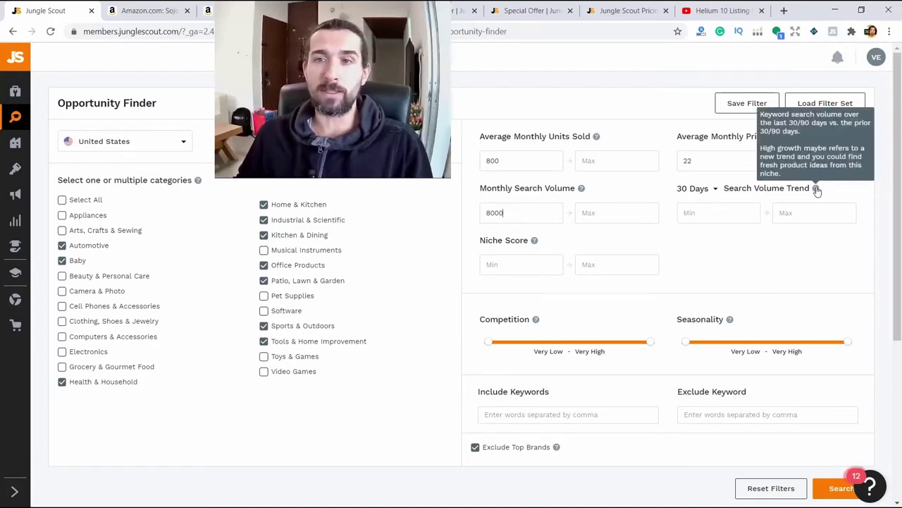
{"action": "left_click", "coordinate": [710, 198]}
{"action": "left_click", "coordinate": [709, 200]}
{"action": "left_click", "coordinate": [711, 201]}
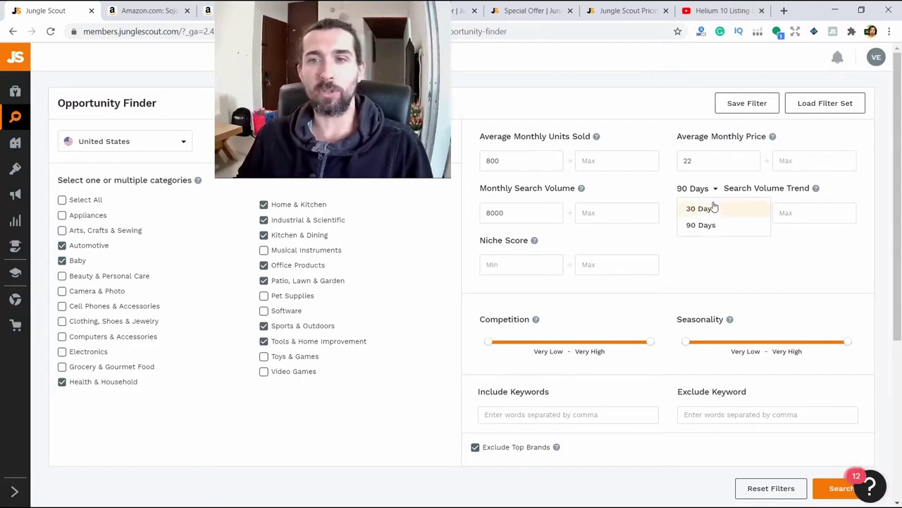
{"action": "left_click", "coordinate": [721, 208]}
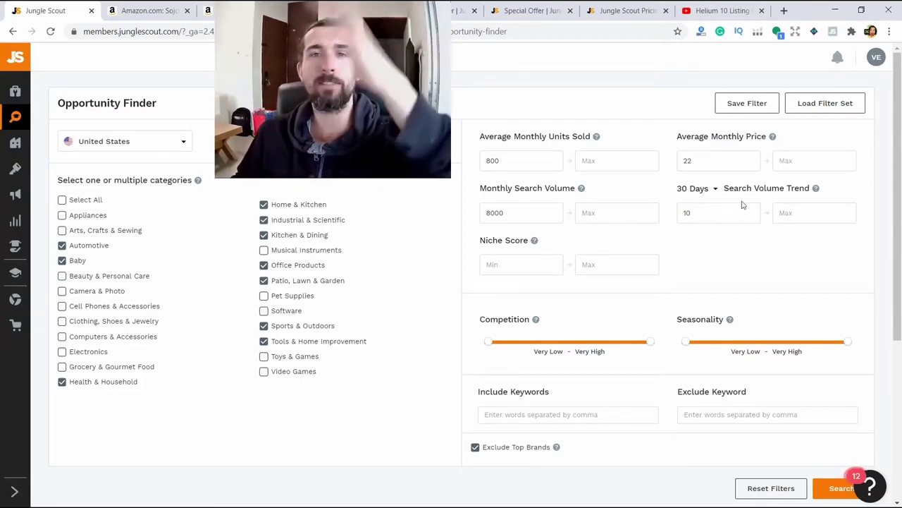
{"action": "left_click", "coordinate": [800, 212]}
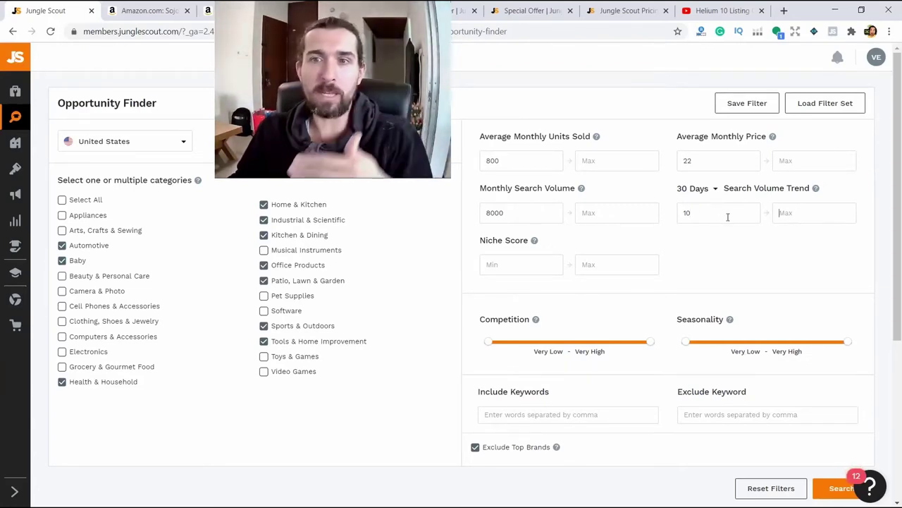
{"action": "key", "text": "BackSpace"}
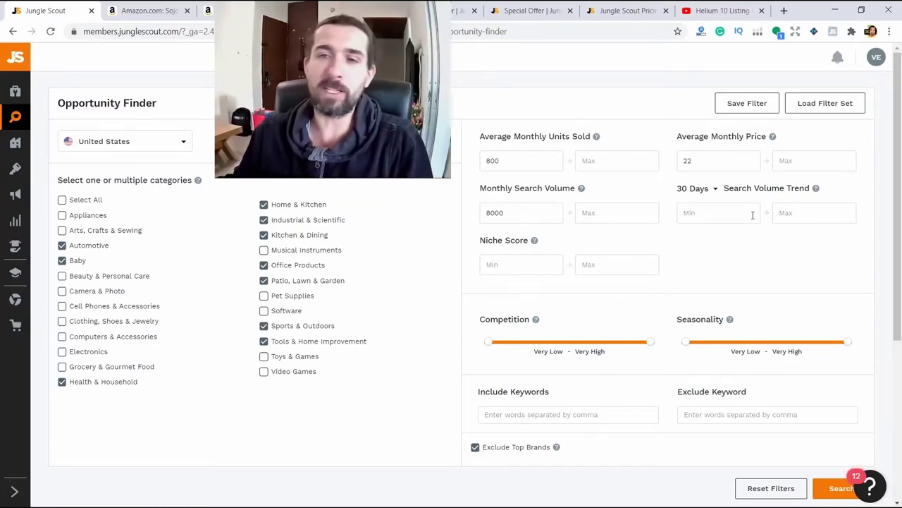
Try a maximum of 10 for the 30-day search volume trend and clear it again.
{"action": "left_click", "coordinate": [813, 210]}
{"action": "type", "text": "10"}
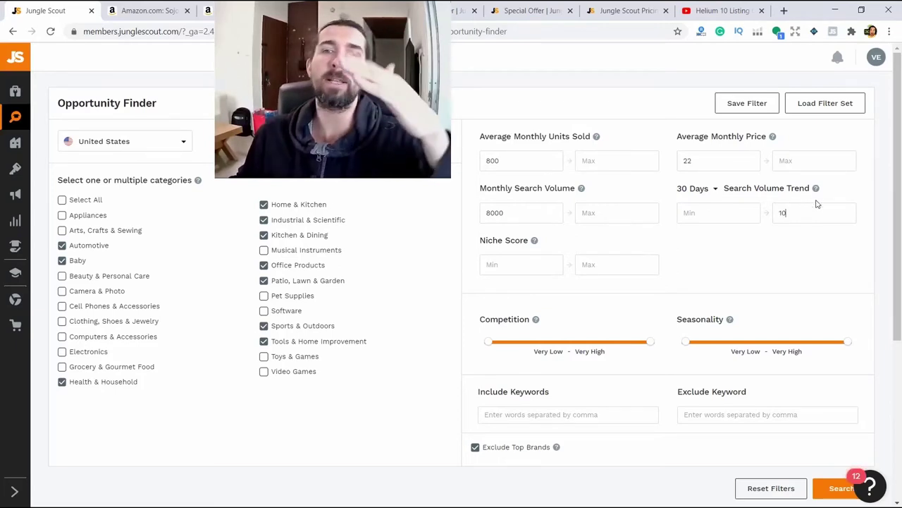
{"action": "double_click", "coordinate": [805, 213]}
{"action": "type", "text": "1"}
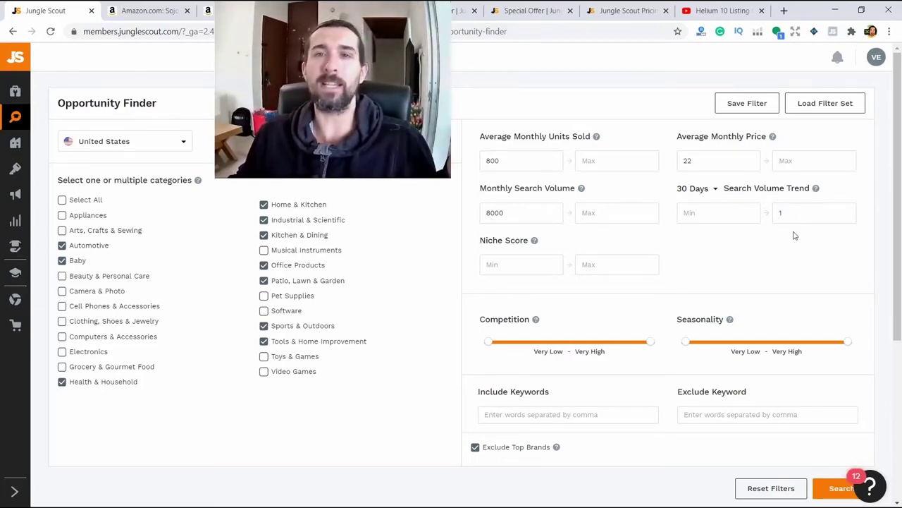
{"action": "key", "text": "BackSpace"}
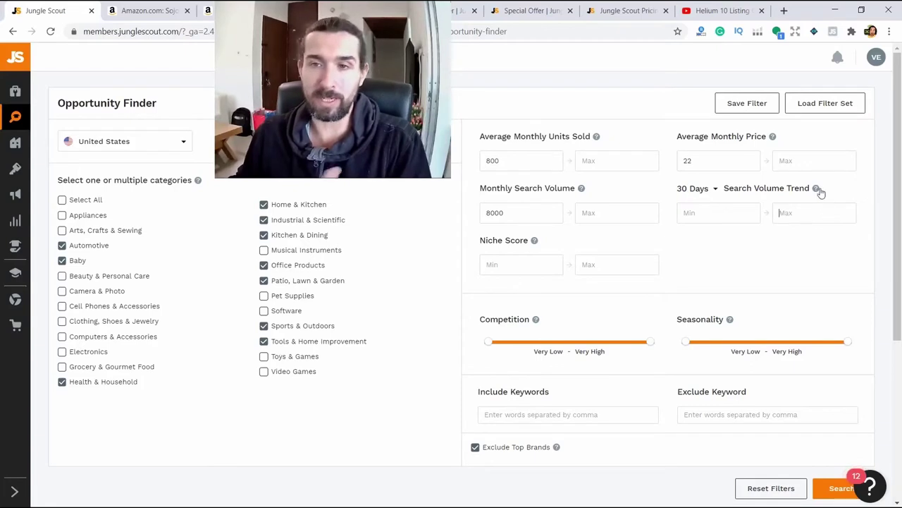
Set the minimum niche score to 5 and limit the competition range to Very Low through Medium.
{"action": "mouse_move", "coordinate": [535, 243]}
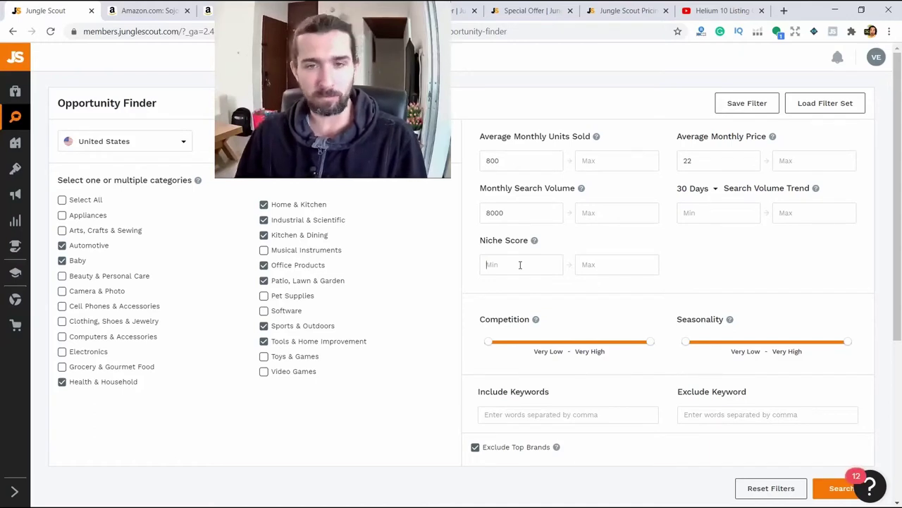
{"action": "type", "text": "5"}
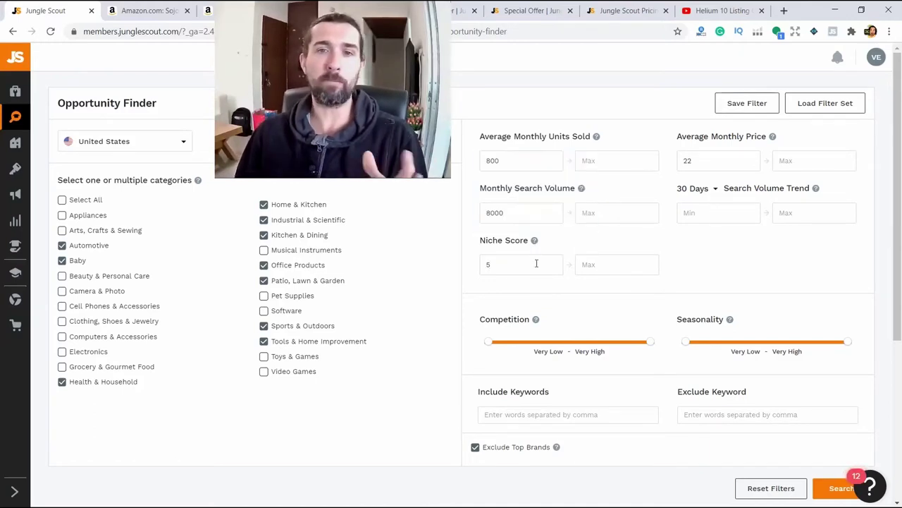
{"action": "scroll", "coordinate": [636, 236], "scroll_direction": "down", "scroll_amount": 2}
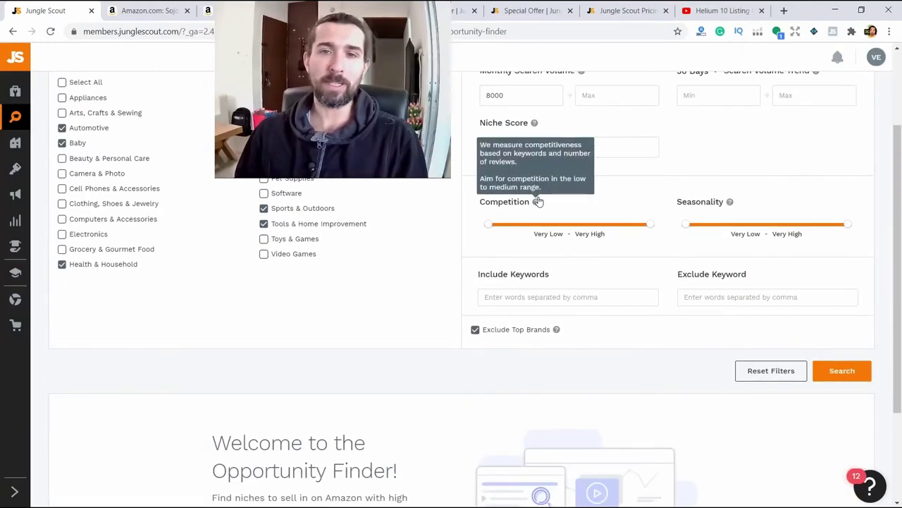
{"action": "left_click_drag", "start_coordinate": [650, 226], "coordinate": [569, 229]}
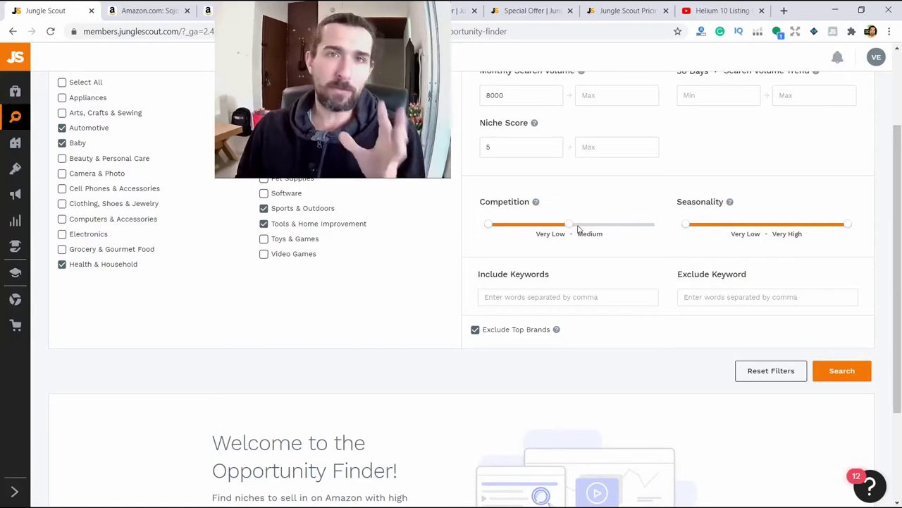
{"action": "left_click_drag", "start_coordinate": [577, 227], "coordinate": [675, 229]}
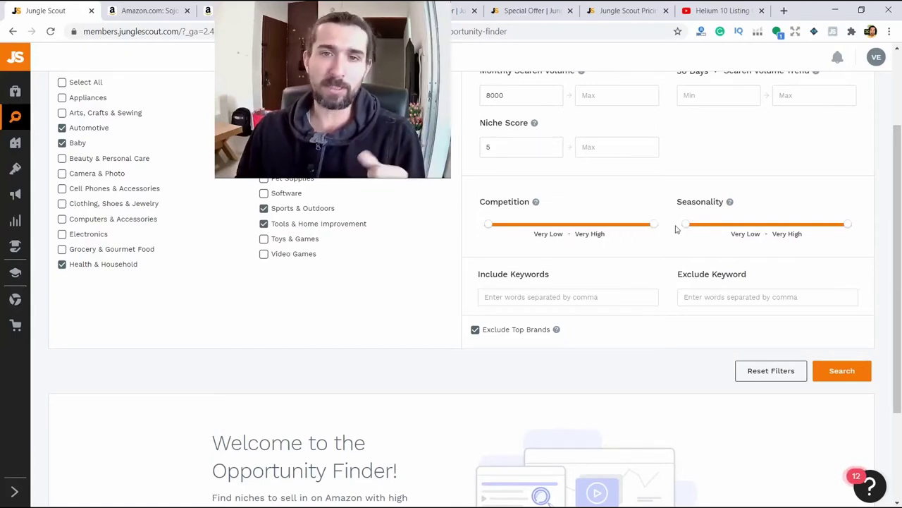
{"action": "left_click", "coordinate": [597, 236]}
{"action": "left_click", "coordinate": [633, 214]}
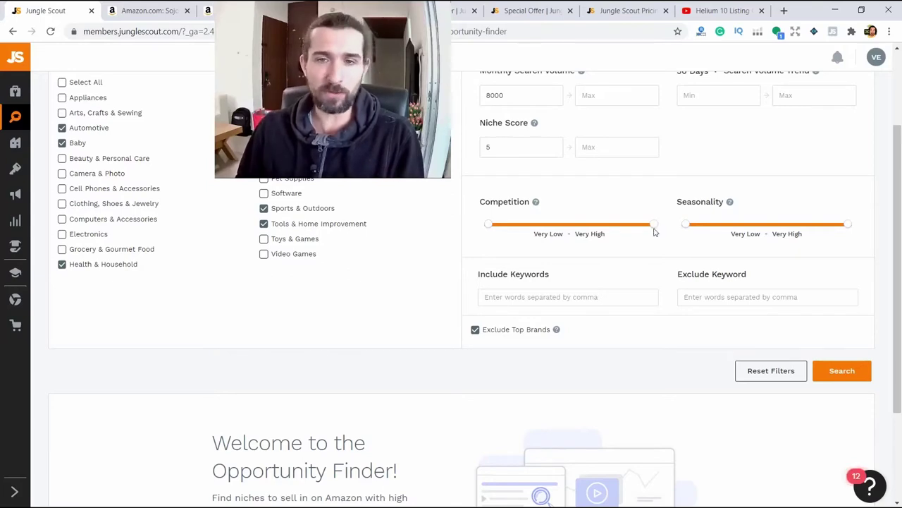
{"action": "left_click_drag", "start_coordinate": [656, 226], "coordinate": [566, 241]}
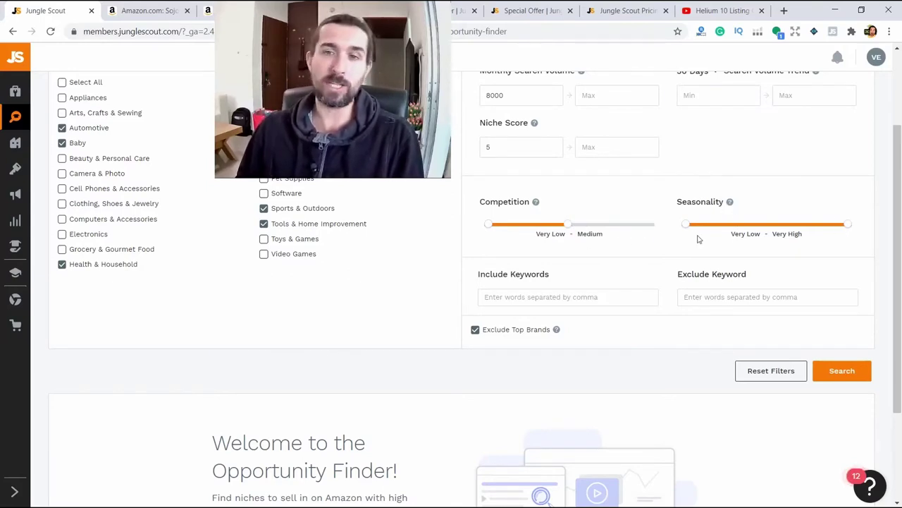
Limit the seasonality range to Very Low through Medium and check what the option for excluding top brands does.
{"action": "left_click_drag", "start_coordinate": [687, 224], "coordinate": [662, 233]}
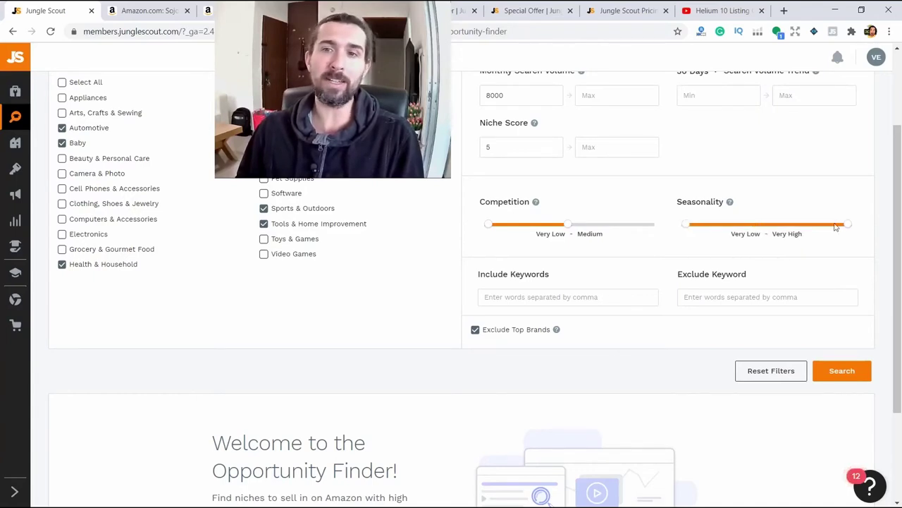
{"action": "left_click_drag", "start_coordinate": [849, 226], "coordinate": [760, 229]}
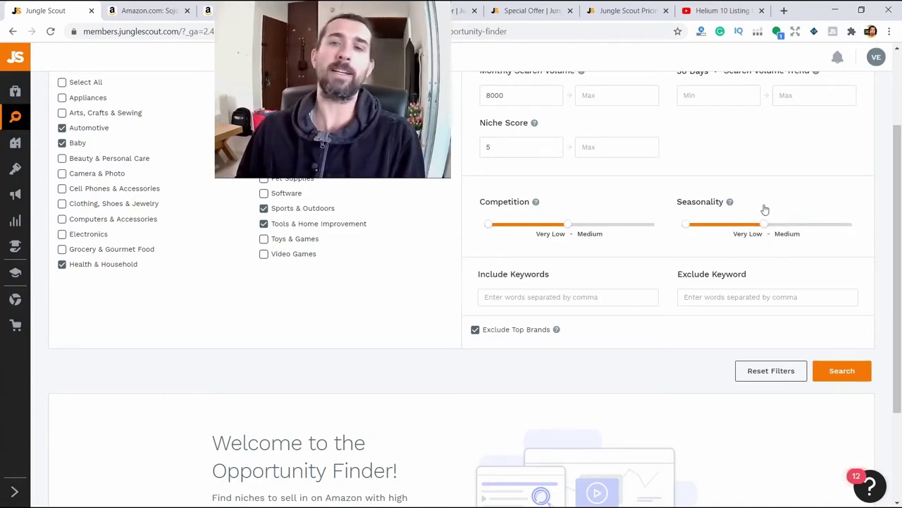
{"action": "scroll", "coordinate": [658, 247], "scroll_direction": "down", "scroll_amount": 1}
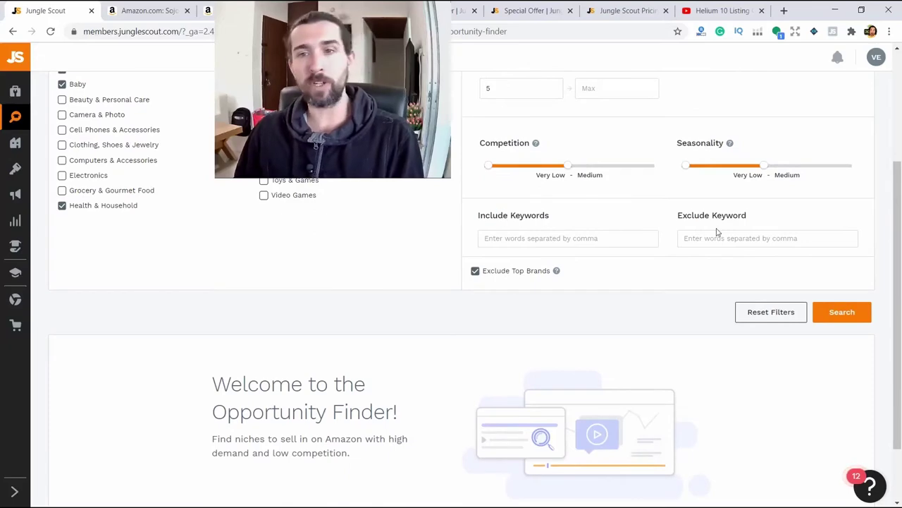
{"action": "scroll", "coordinate": [562, 275], "scroll_direction": "up", "scroll_amount": 2}
{"action": "scroll", "coordinate": [539, 338], "scroll_direction": "down", "scroll_amount": 1}
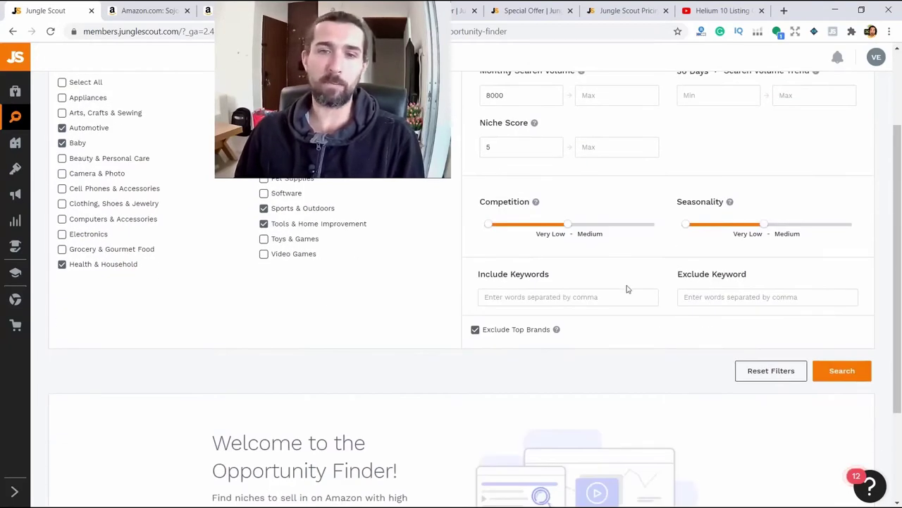
{"action": "scroll", "coordinate": [482, 413], "scroll_direction": "up", "scroll_amount": 1}
{"action": "mouse_move", "coordinate": [557, 392]}
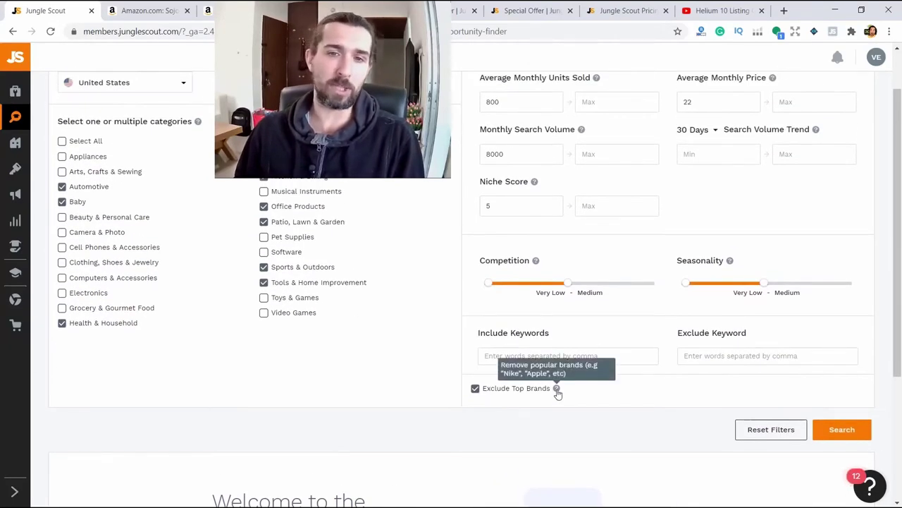
Run the niche search with the chosen categories and filters and go to the list of matching niches.
{"action": "scroll", "coordinate": [599, 406], "scroll_direction": "up", "scroll_amount": 1}
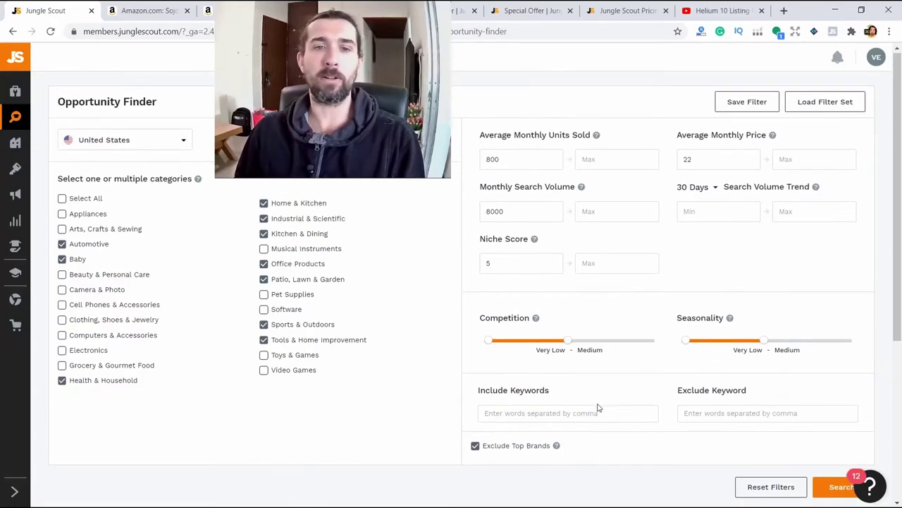
{"action": "scroll", "coordinate": [600, 405], "scroll_direction": "down", "scroll_amount": 4}
{"action": "scroll", "coordinate": [846, 391], "scroll_direction": "up", "scroll_amount": 3}
{"action": "left_click", "coordinate": [844, 408]}
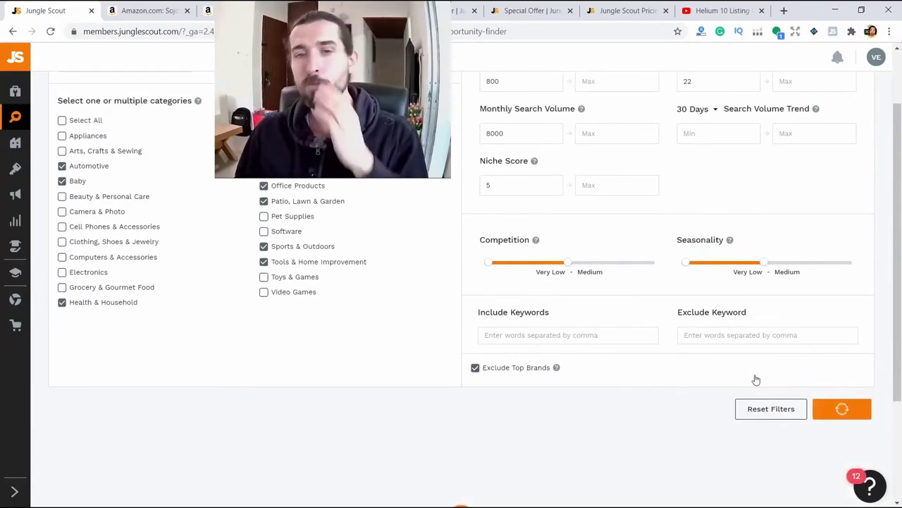
{"action": "scroll", "coordinate": [346, 206], "scroll_direction": "down", "scroll_amount": 5}
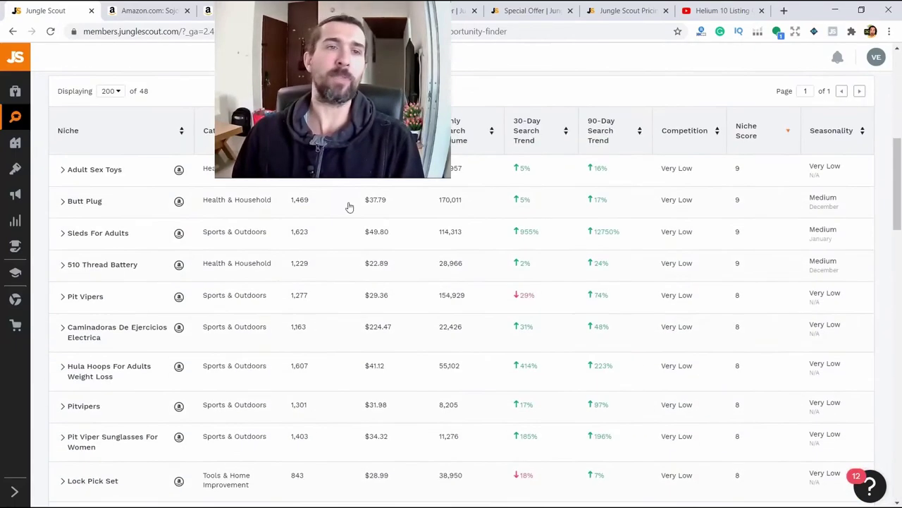
Check how many niches the search matched in the count above the results list.
{"action": "scroll", "coordinate": [131, 149], "scroll_direction": "up", "scroll_amount": 1}
{"action": "left_click_drag", "start_coordinate": [139, 149], "coordinate": [151, 150]}
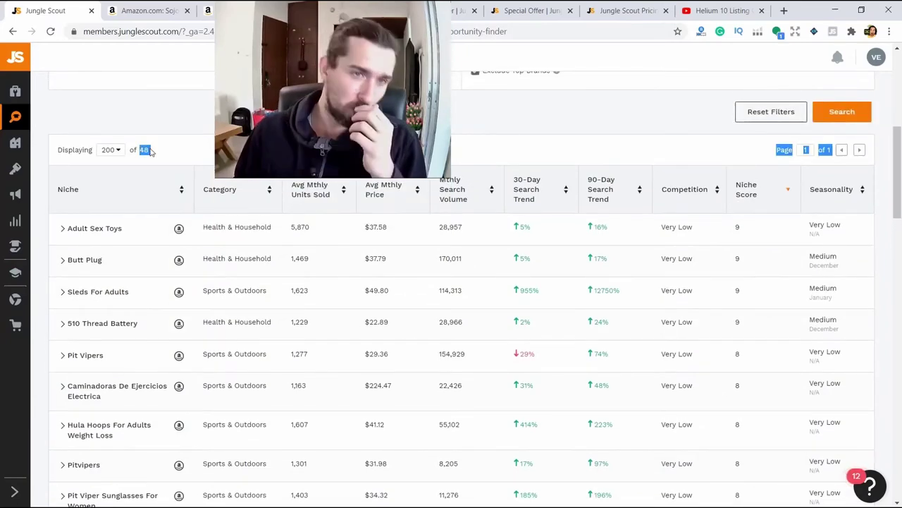
{"action": "scroll", "coordinate": [152, 149], "scroll_direction": "down", "scroll_amount": 1}
{"action": "left_click", "coordinate": [178, 90]}
{"action": "scroll", "coordinate": [181, 117], "scroll_direction": "up", "scroll_amount": 1}
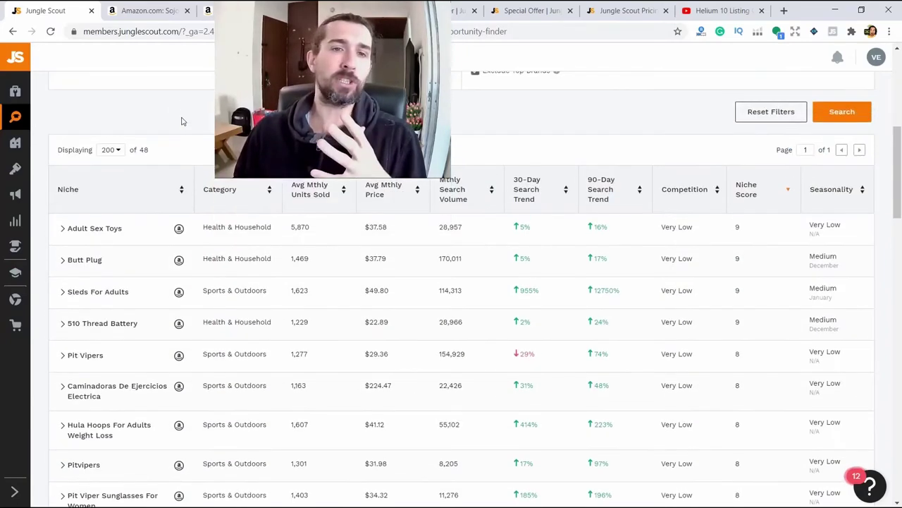
Expand the Pit Vipers niche to glance at its average units sold history, and collapse it again.
{"action": "scroll", "coordinate": [99, 250], "scroll_direction": "down", "scroll_amount": 2}
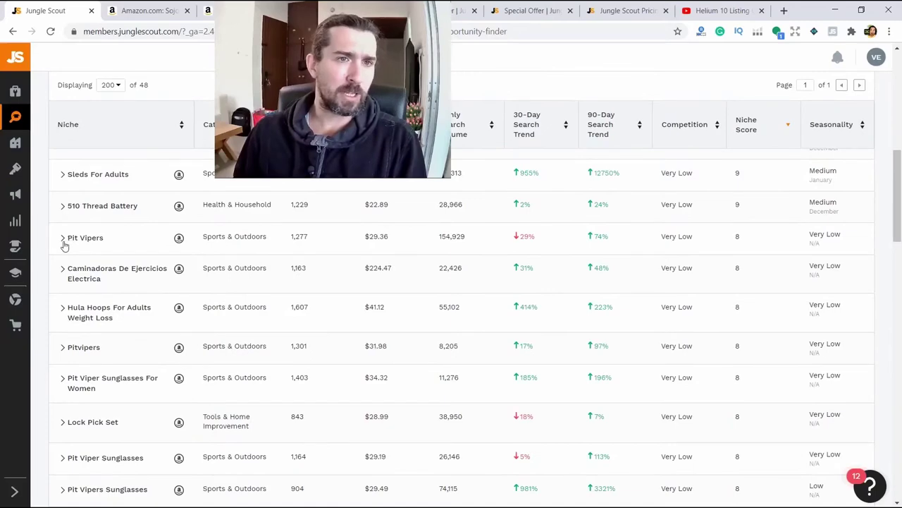
{"action": "left_click", "coordinate": [71, 240]}
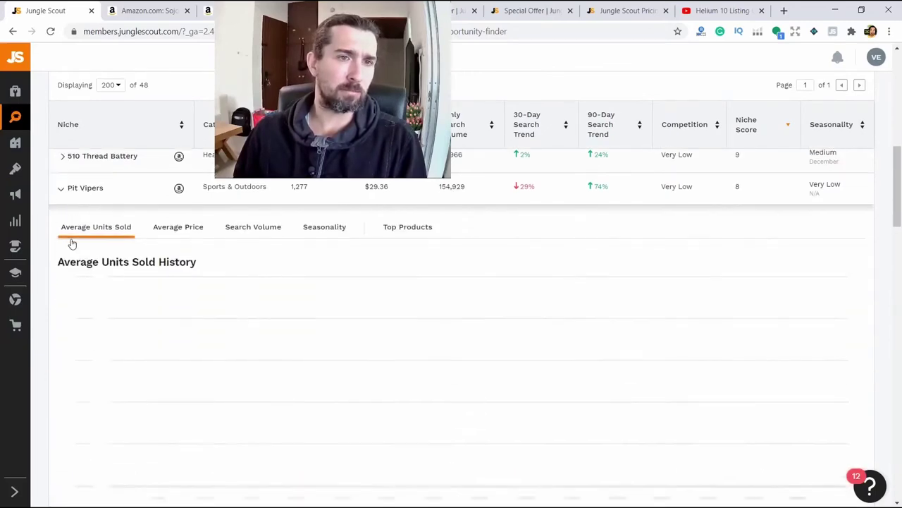
{"action": "left_click", "coordinate": [70, 192]}
{"action": "scroll", "coordinate": [158, 239], "scroll_direction": "up", "scroll_amount": 1}
{"action": "scroll", "coordinate": [159, 240], "scroll_direction": "up", "scroll_amount": 1}
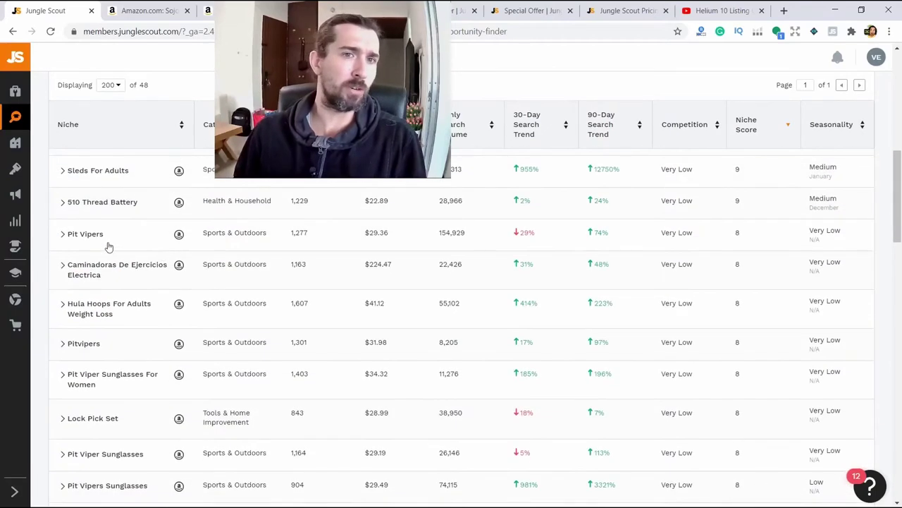
Open the Amazon search results for the Pit Vipers niche, look over the products and return to the niche list.
{"action": "left_click", "coordinate": [179, 235]}
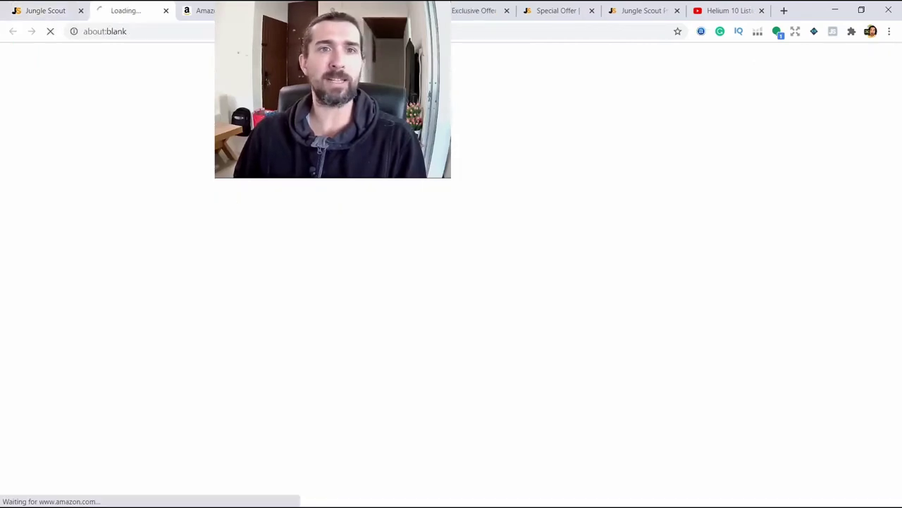
{"action": "scroll", "coordinate": [366, 231], "scroll_direction": "down", "scroll_amount": 3}
{"action": "scroll", "coordinate": [367, 231], "scroll_direction": "down", "scroll_amount": 2}
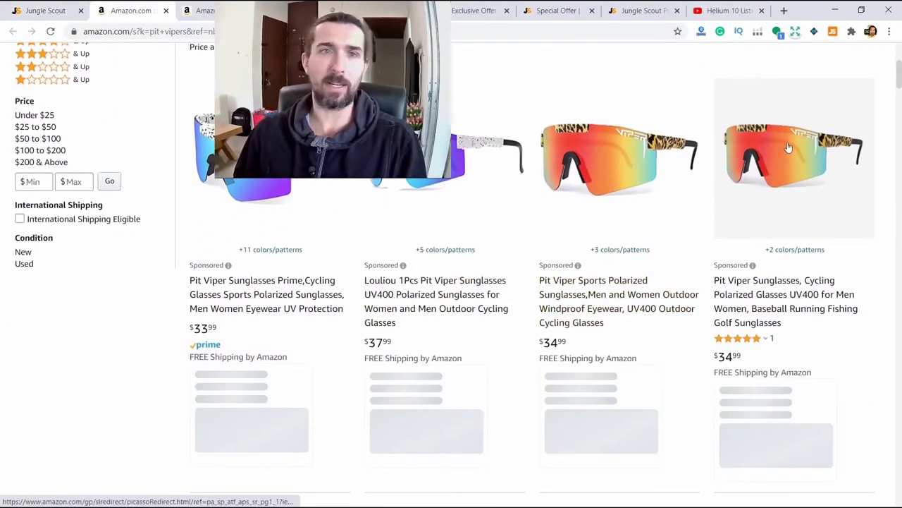
{"action": "left_click", "coordinate": [165, 10]}
Open the Amazon search results for the High Power Laser Pointer niche, browse the products and return to the niche list.
{"action": "scroll", "coordinate": [129, 191], "scroll_direction": "down", "scroll_amount": 2}
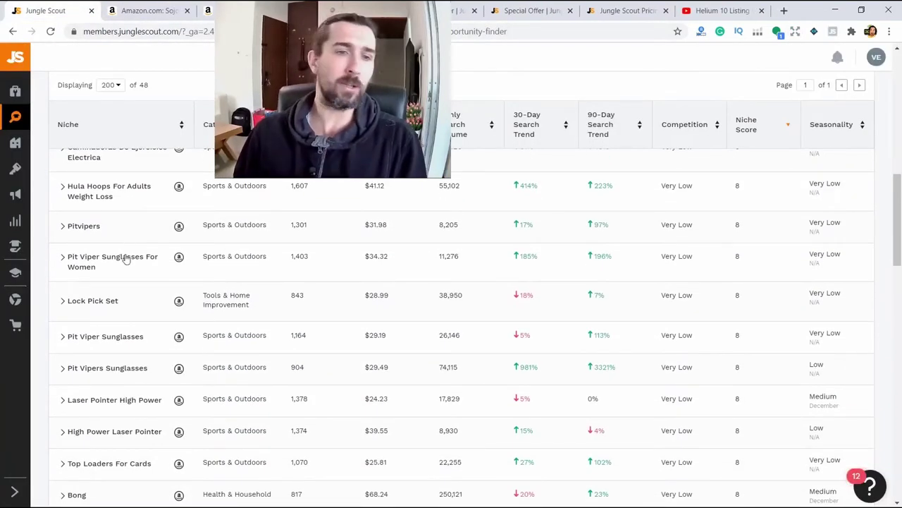
{"action": "scroll", "coordinate": [134, 255], "scroll_direction": "down", "scroll_amount": 2}
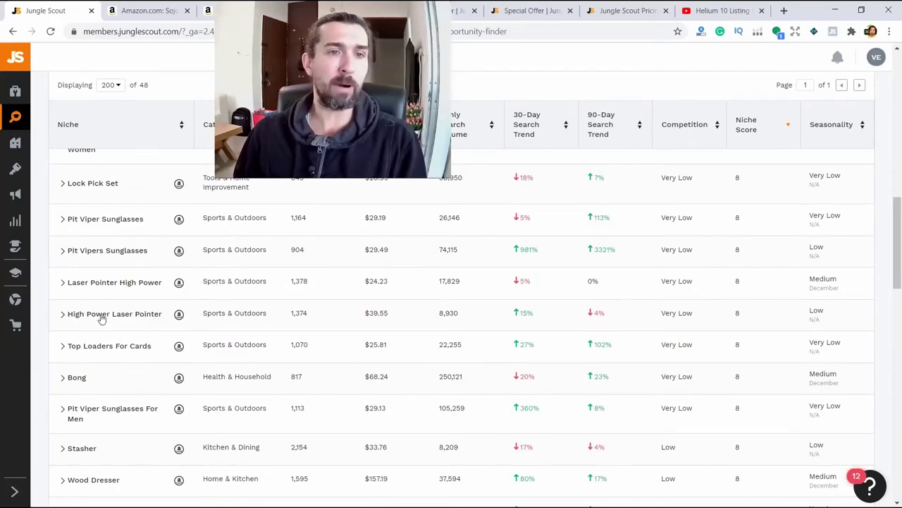
{"action": "scroll", "coordinate": [101, 310], "scroll_direction": "down", "scroll_amount": 1}
{"action": "left_click", "coordinate": [178, 255]}
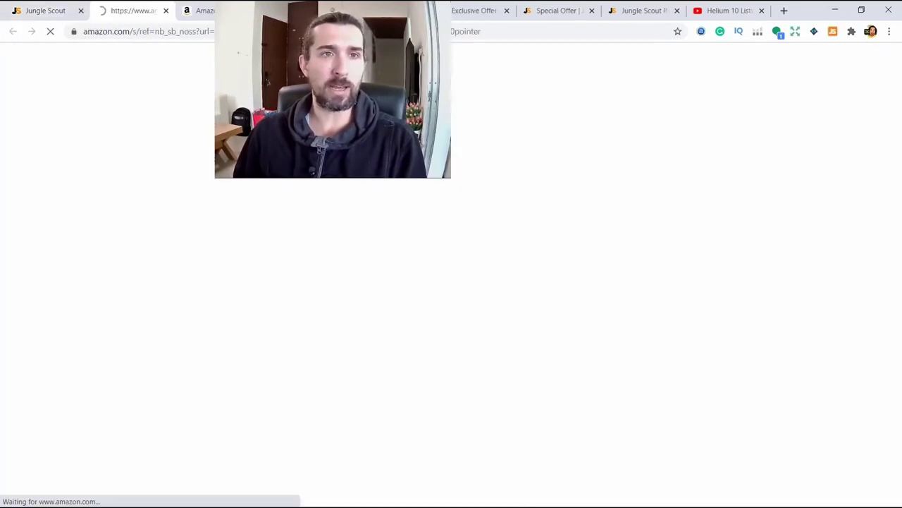
{"action": "scroll", "coordinate": [632, 286], "scroll_direction": "down", "scroll_amount": 3}
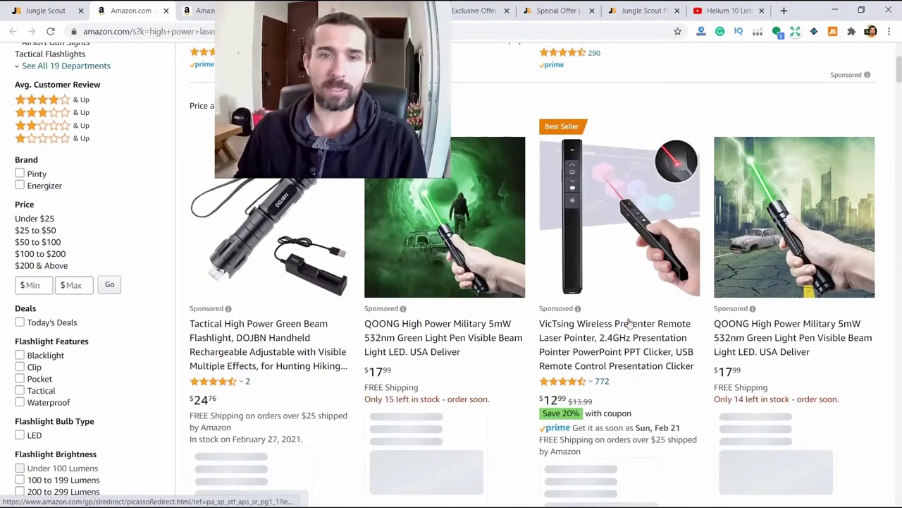
{"action": "scroll", "coordinate": [631, 286], "scroll_direction": "down", "scroll_amount": 6}
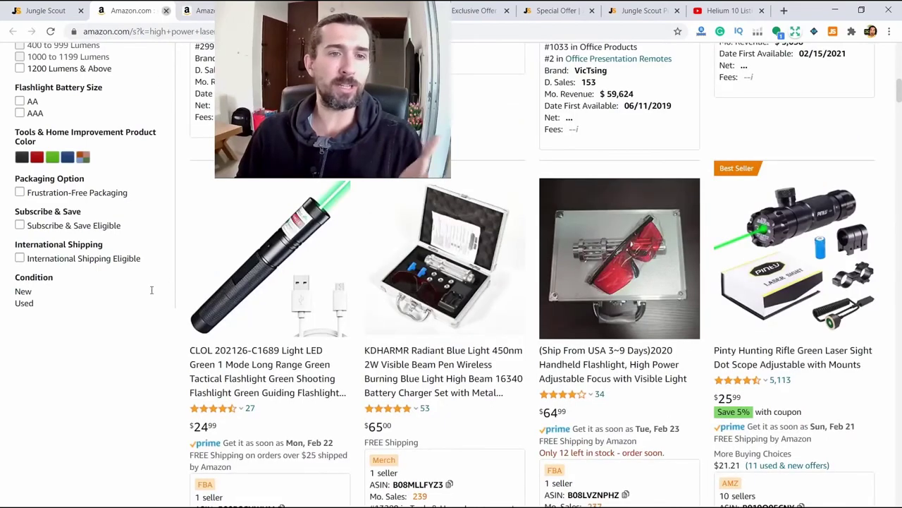
{"action": "left_click", "coordinate": [166, 10]}
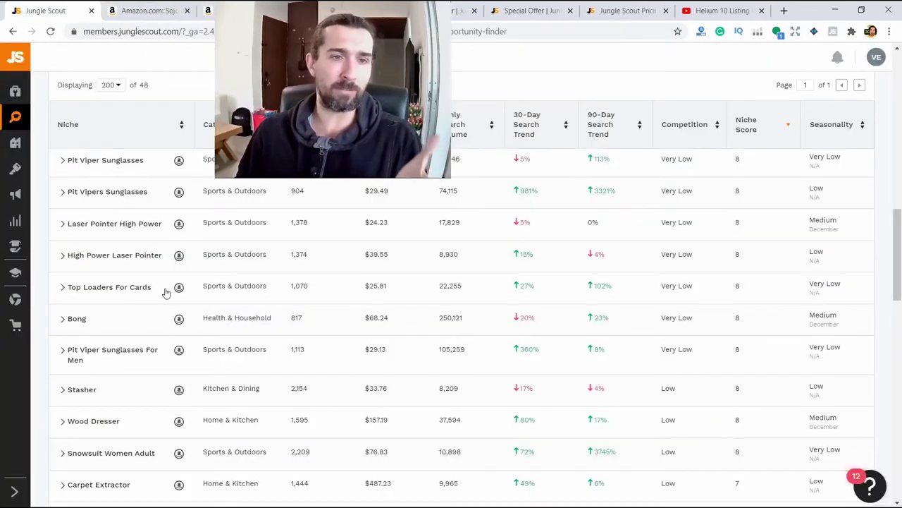
Open the Amazon results for the Weighted Hula Hoops For Adults niche, review the products' sales data and return to the niche list.
{"action": "scroll", "coordinate": [169, 282], "scroll_direction": "down", "scroll_amount": 3}
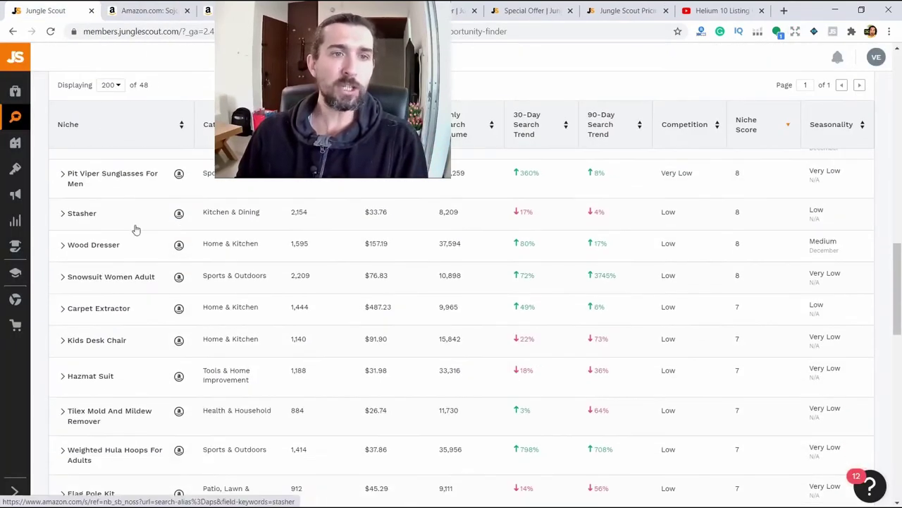
{"action": "scroll", "coordinate": [182, 291], "scroll_direction": "down", "scroll_amount": 2}
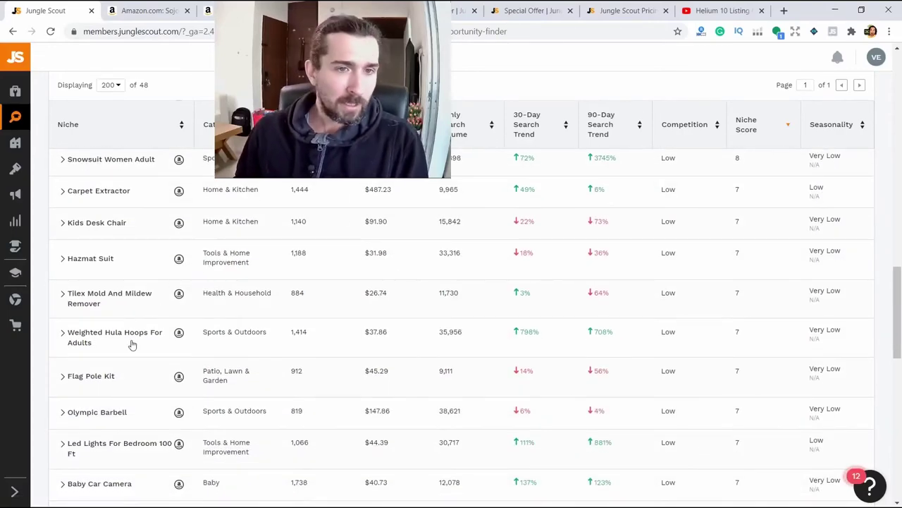
{"action": "scroll", "coordinate": [141, 338], "scroll_direction": "down", "scroll_amount": 1}
{"action": "left_click", "coordinate": [177, 279]}
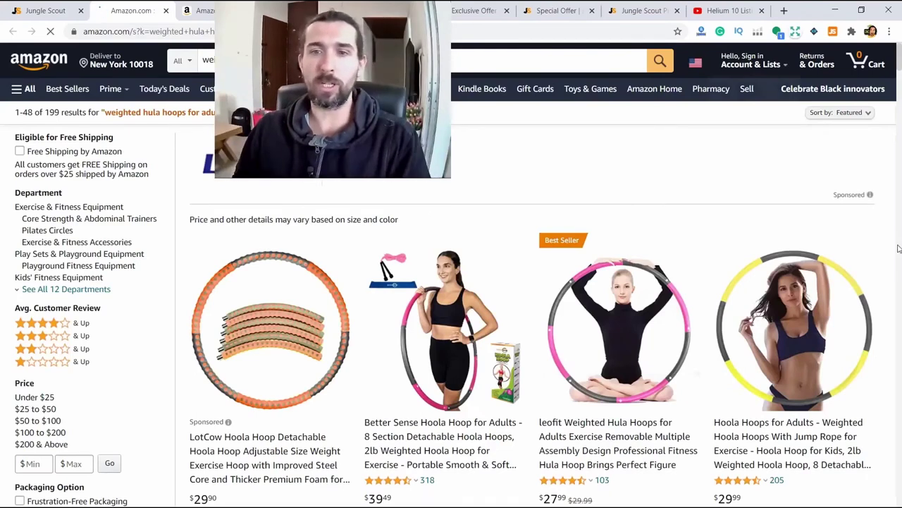
{"action": "scroll", "coordinate": [898, 248], "scroll_direction": "down", "scroll_amount": 1}
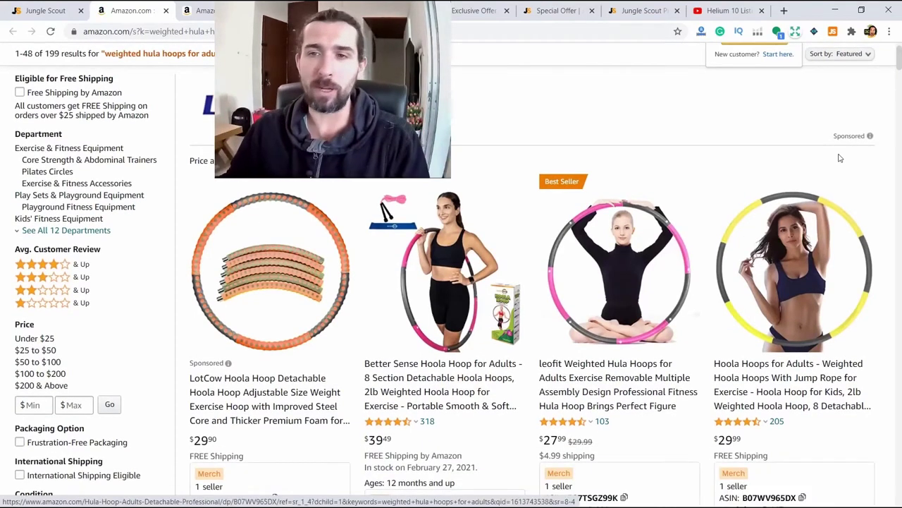
{"action": "scroll", "coordinate": [839, 158], "scroll_direction": "down", "scroll_amount": 1}
{"action": "scroll", "coordinate": [839, 158], "scroll_direction": "up", "scroll_amount": 2}
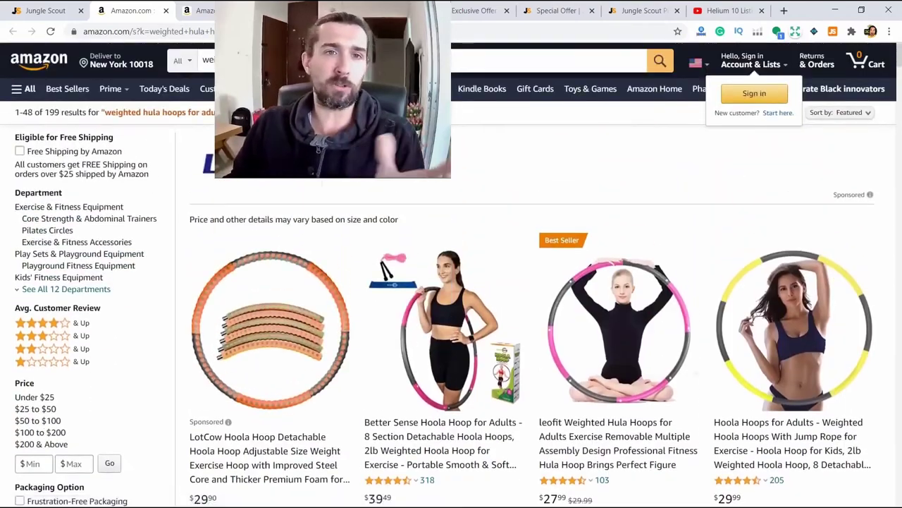
{"action": "scroll", "coordinate": [721, 329], "scroll_direction": "down", "scroll_amount": 1}
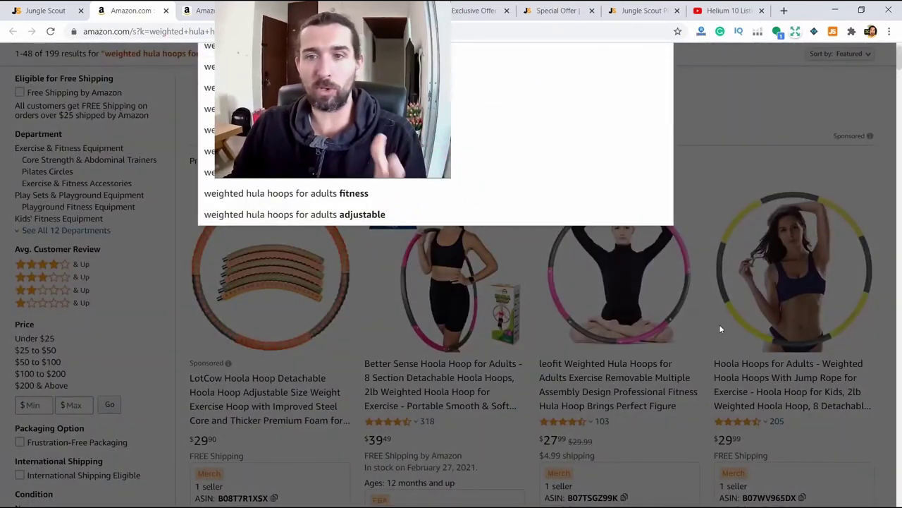
{"action": "scroll", "coordinate": [711, 379], "scroll_direction": "down", "scroll_amount": 6}
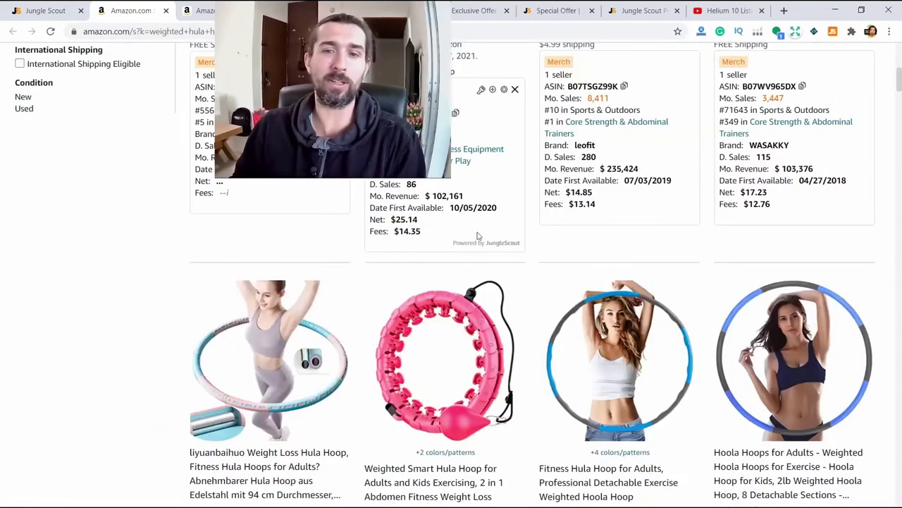
{"action": "scroll", "coordinate": [458, 225], "scroll_direction": "down", "scroll_amount": 3}
{"action": "scroll", "coordinate": [414, 194], "scroll_direction": "up", "scroll_amount": 2}
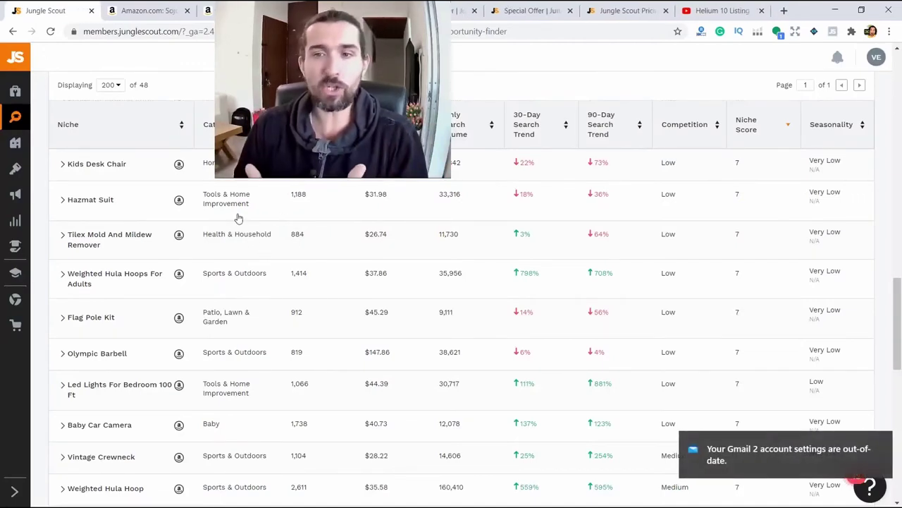
Dismiss the mail notification, look through more niches and read the explanation of the average monthly units sold column.
{"action": "left_click", "coordinate": [884, 442]}
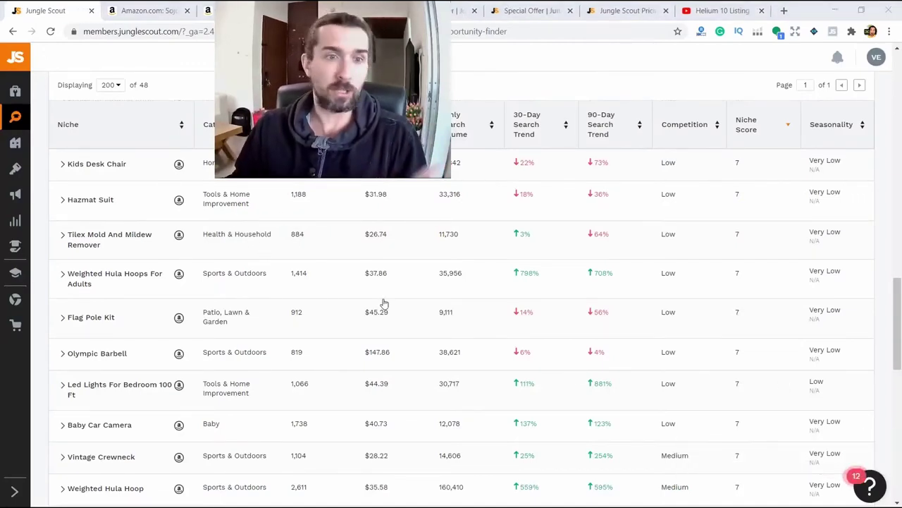
{"action": "scroll", "coordinate": [357, 306], "scroll_direction": "down", "scroll_amount": 3}
{"action": "scroll", "coordinate": [273, 261], "scroll_direction": "down", "scroll_amount": 2}
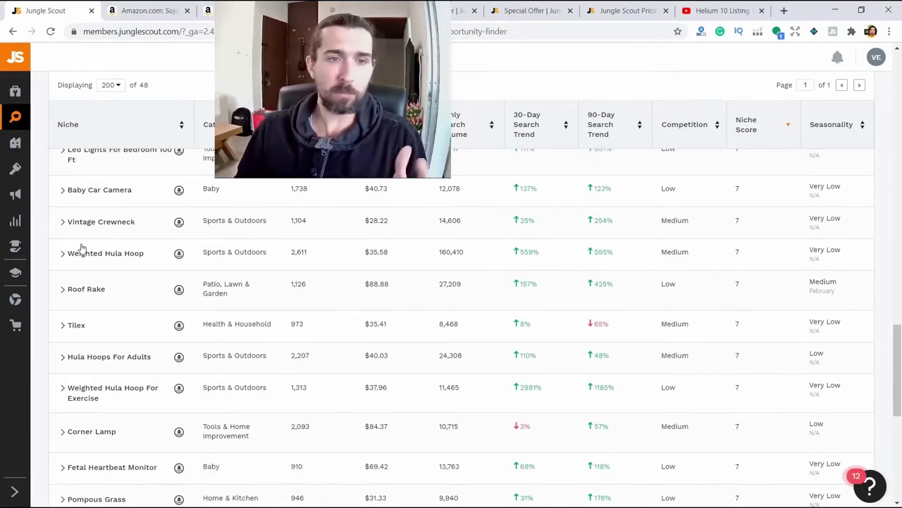
{"action": "scroll", "coordinate": [274, 290], "scroll_direction": "up", "scroll_amount": 2}
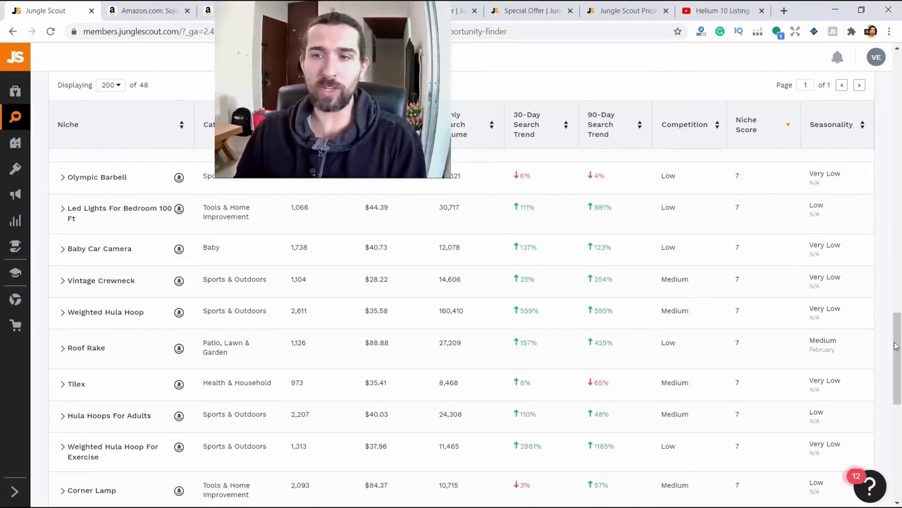
{"action": "scroll", "coordinate": [883, 301], "scroll_direction": "up", "scroll_amount": 15}
{"action": "scroll", "coordinate": [221, 284], "scroll_direction": "down", "scroll_amount": 1}
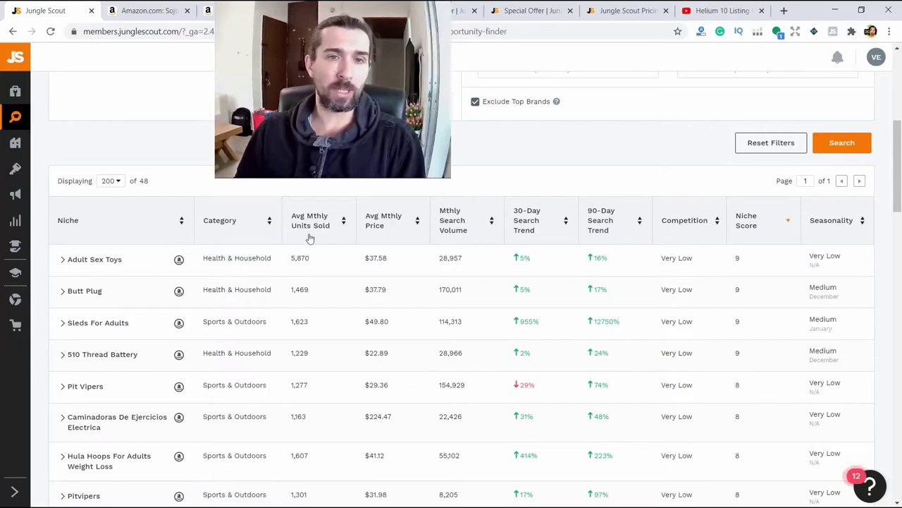
{"action": "mouse_move", "coordinate": [320, 224]}
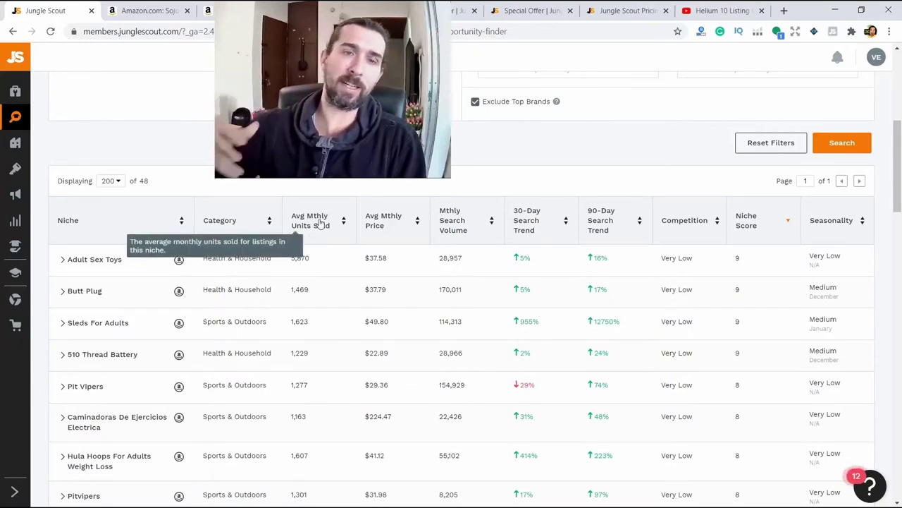
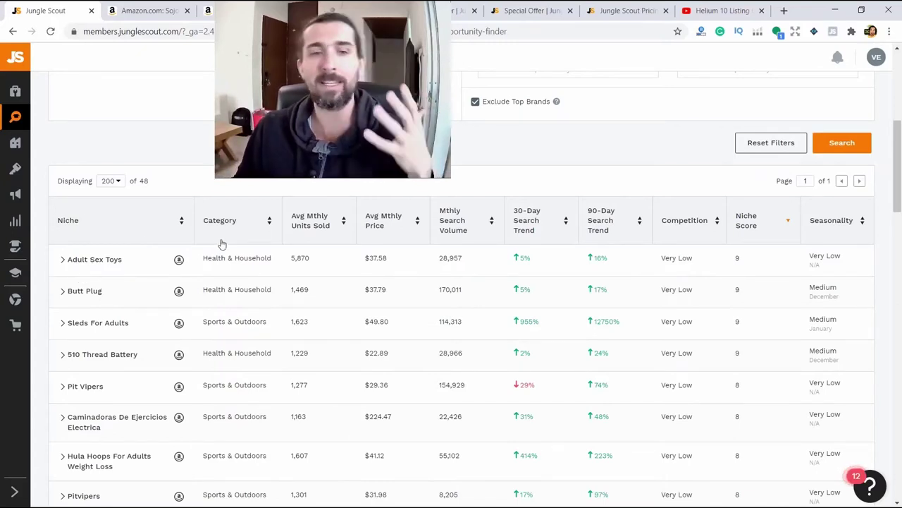
Find the Weighted Hula Hoops For Adults niche, expand it and view its average units sold history chart.
{"action": "scroll", "coordinate": [218, 243], "scroll_direction": "down", "scroll_amount": 2}
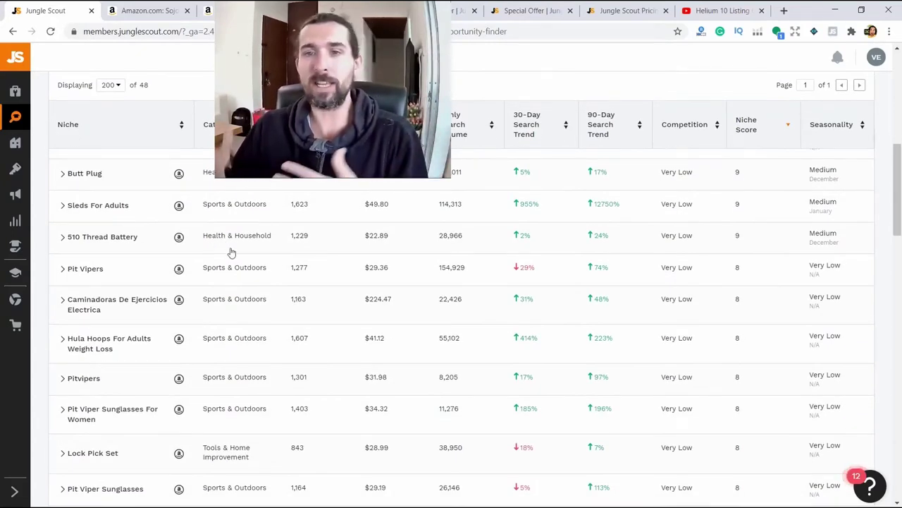
{"action": "scroll", "coordinate": [230, 252], "scroll_direction": "down", "scroll_amount": 2}
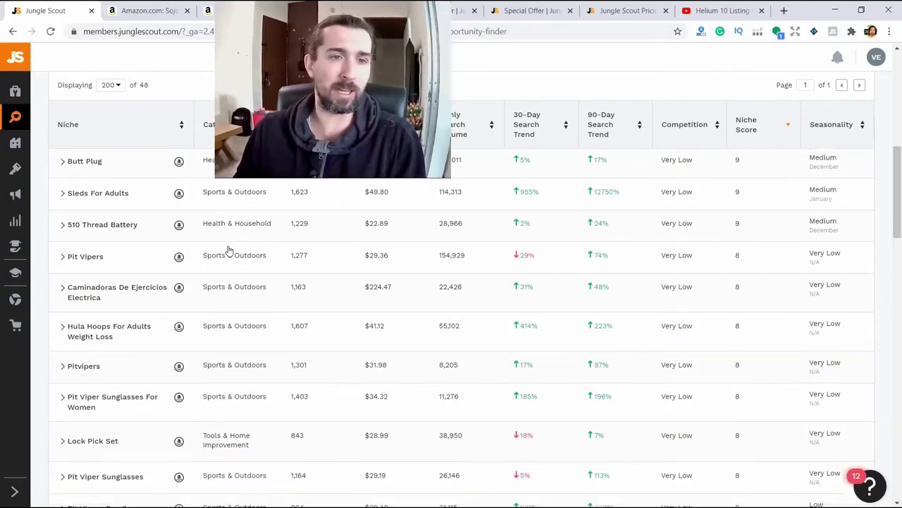
{"action": "scroll", "coordinate": [515, 332], "scroll_direction": "up", "scroll_amount": 2}
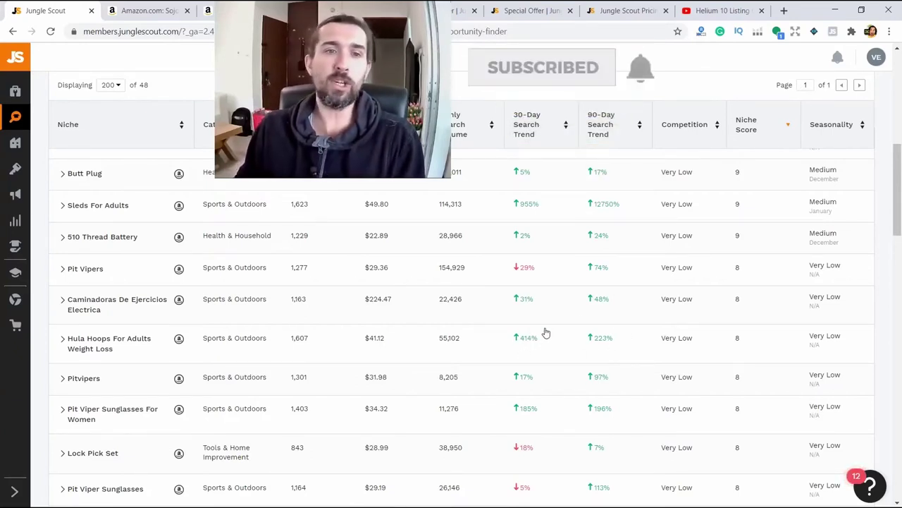
{"action": "scroll", "coordinate": [536, 331], "scroll_direction": "down", "scroll_amount": 1}
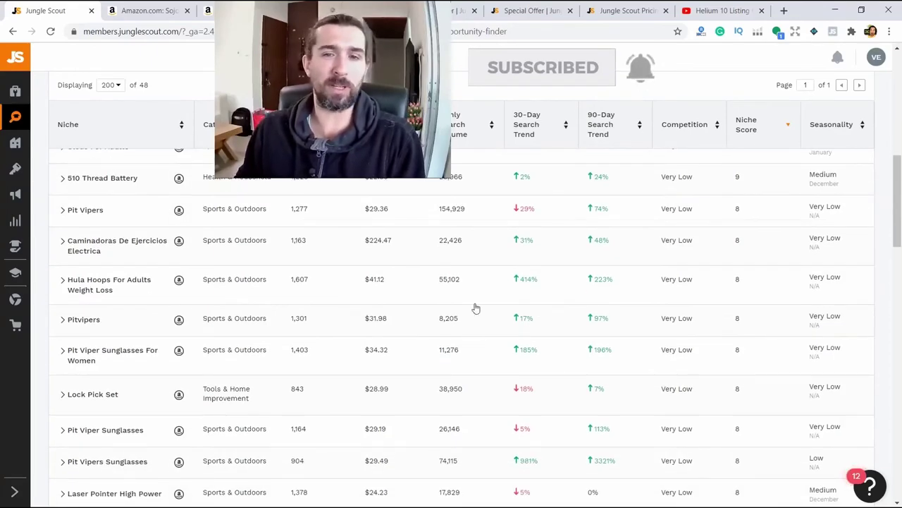
{"action": "scroll", "coordinate": [476, 306], "scroll_direction": "down", "scroll_amount": 3}
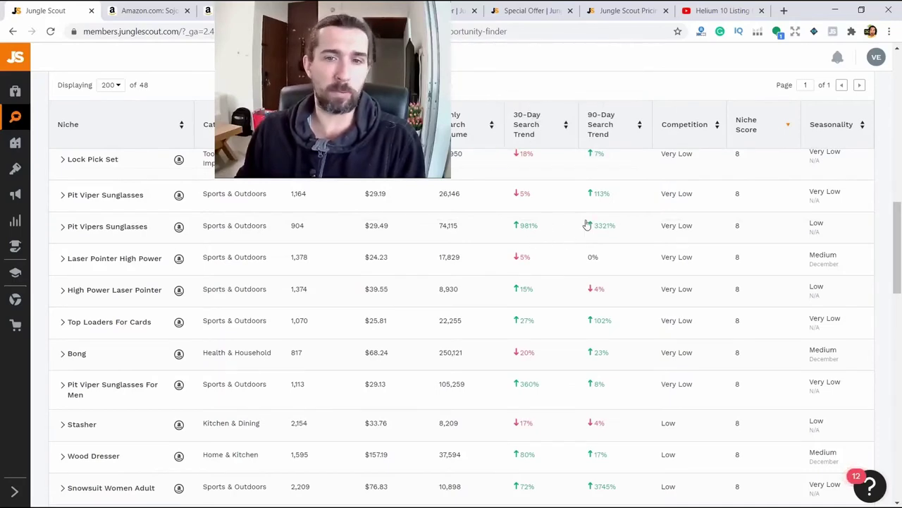
{"action": "scroll", "coordinate": [520, 231], "scroll_direction": "down", "scroll_amount": 4}
{"action": "scroll", "coordinate": [512, 240], "scroll_direction": "down", "scroll_amount": 2}
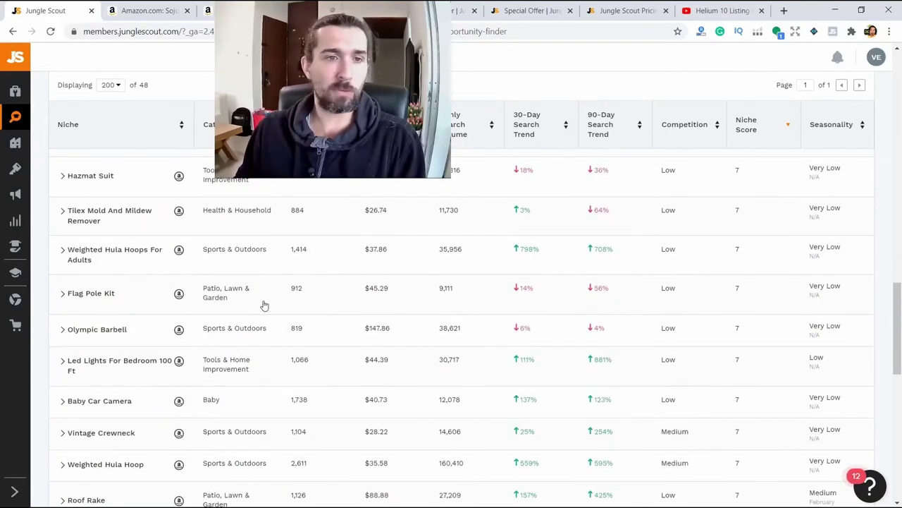
{"action": "scroll", "coordinate": [121, 308], "scroll_direction": "up", "scroll_amount": 1}
{"action": "left_click", "coordinate": [62, 252]}
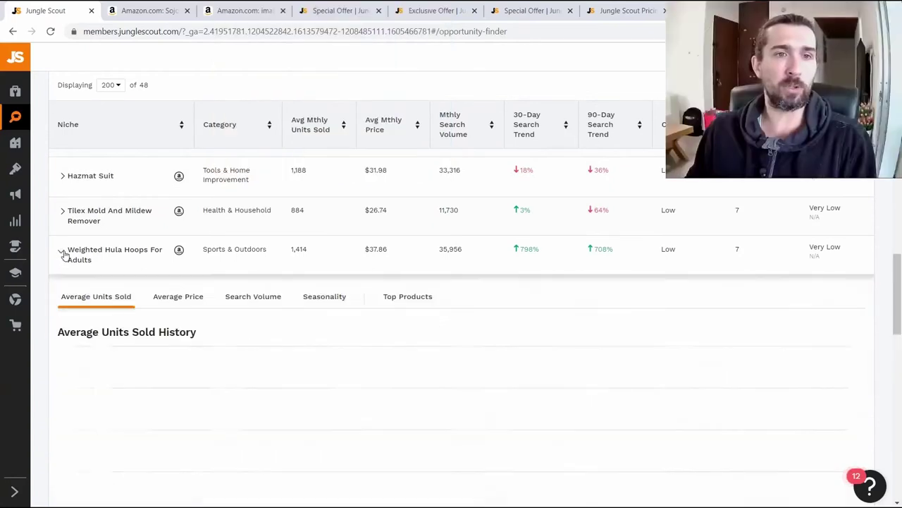
{"action": "scroll", "coordinate": [130, 223], "scroll_direction": "down", "scroll_amount": 2}
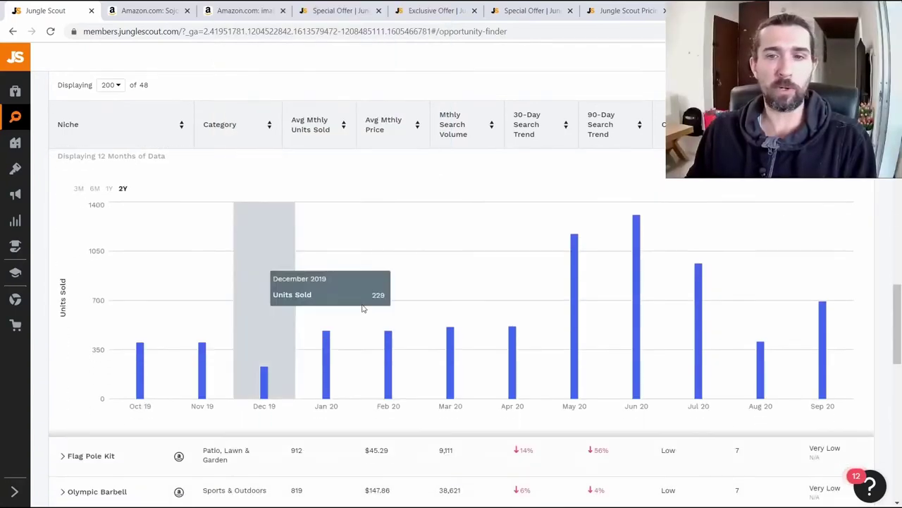
Examine the monthly bars of the average units sold history for the Weighted Hula Hoops For Adults niche.
{"action": "scroll", "coordinate": [120, 310], "scroll_direction": "up", "scroll_amount": 1}
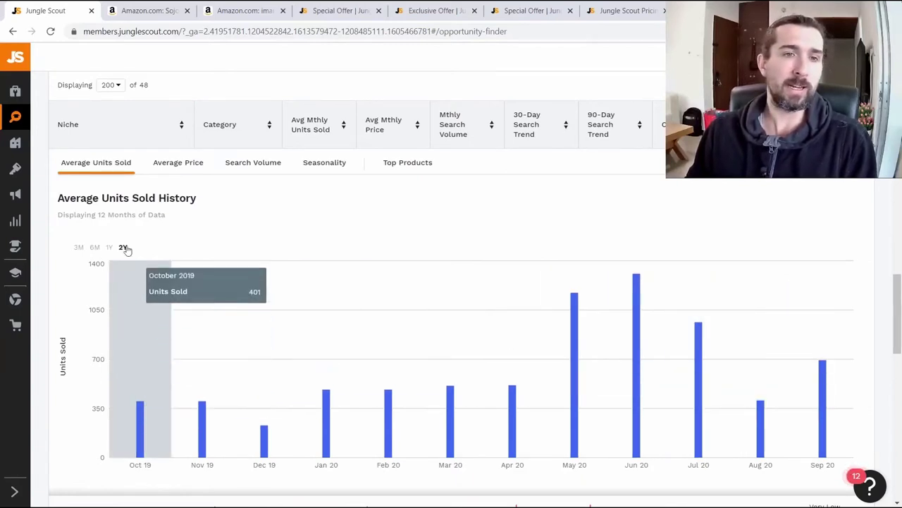
{"action": "scroll", "coordinate": [127, 238], "scroll_direction": "up", "scroll_amount": 1}
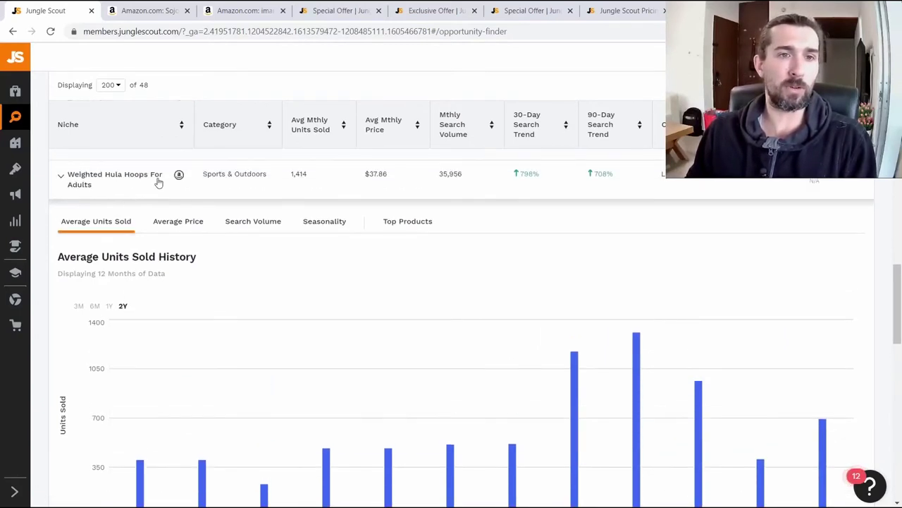
{"action": "scroll", "coordinate": [117, 230], "scroll_direction": "down", "scroll_amount": 1}
{"action": "mouse_move", "coordinate": [139, 432]}
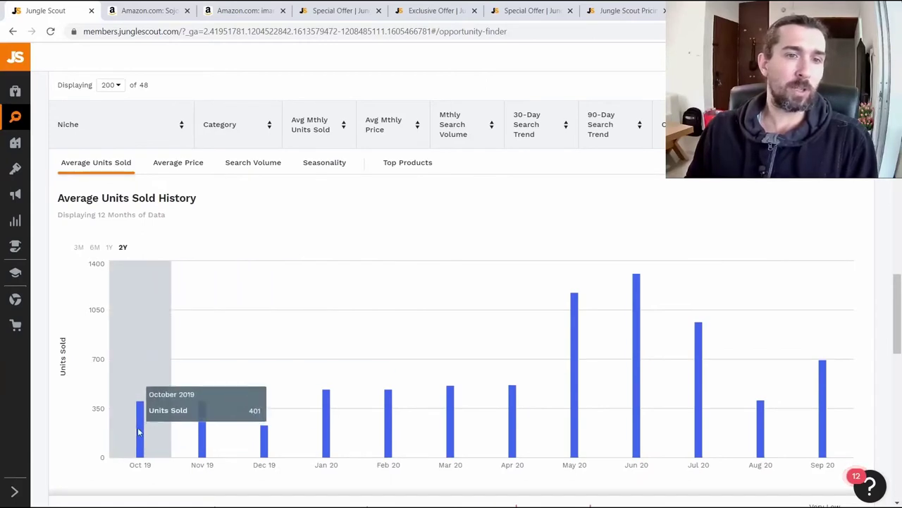
{"action": "mouse_move", "coordinate": [187, 433]}
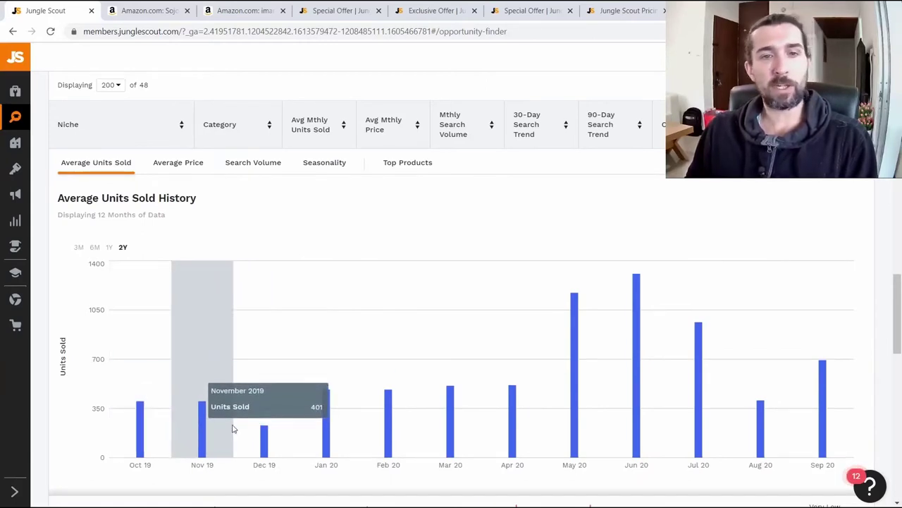
{"action": "mouse_move", "coordinate": [527, 410]}
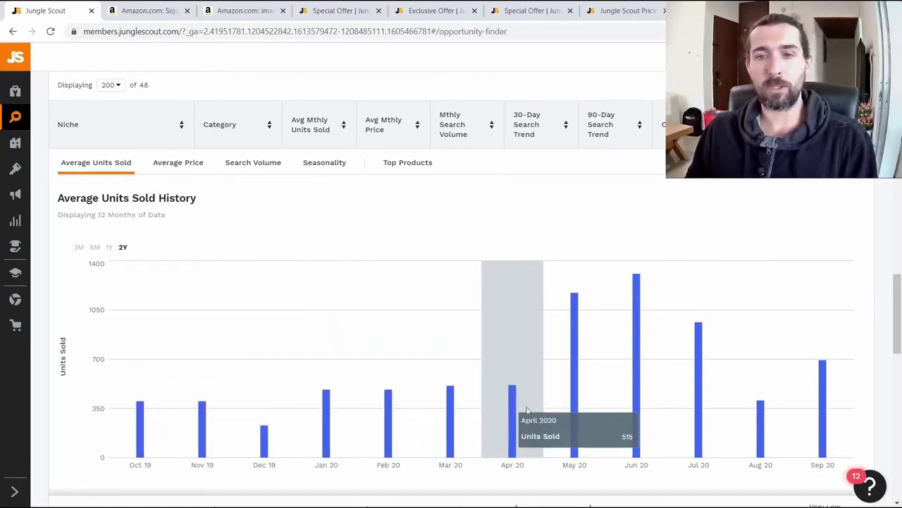
{"action": "mouse_move", "coordinate": [800, 400]}
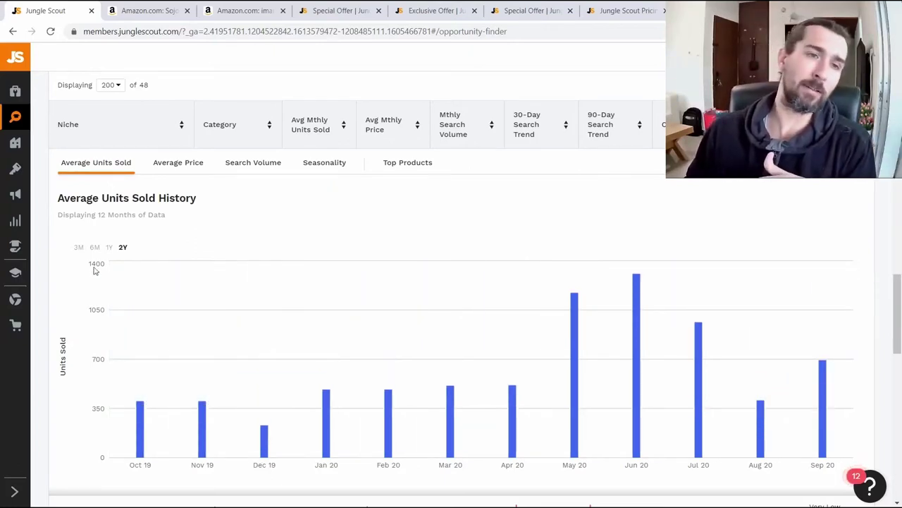
{"action": "scroll", "coordinate": [125, 242], "scroll_direction": "down", "scroll_amount": 1}
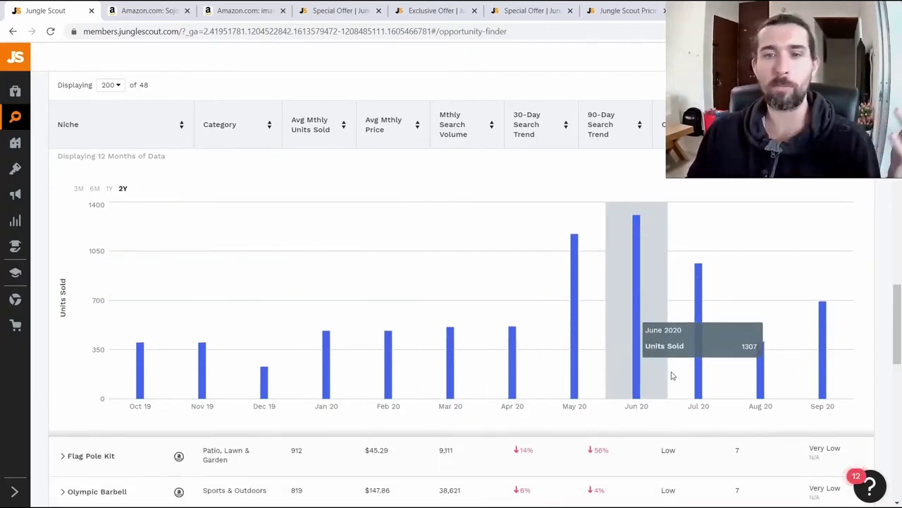
{"action": "scroll", "coordinate": [159, 251], "scroll_direction": "up", "scroll_amount": 1}
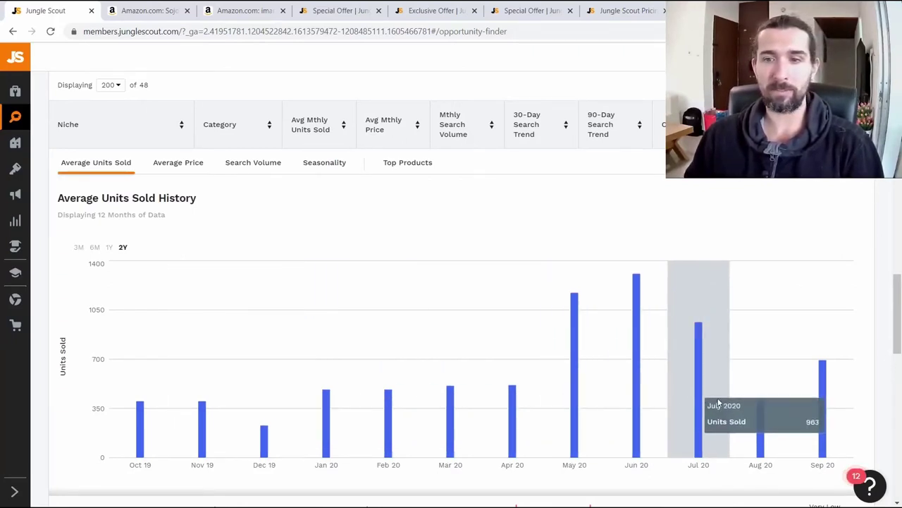
{"action": "scroll", "coordinate": [352, 317], "scroll_direction": "down", "scroll_amount": 1}
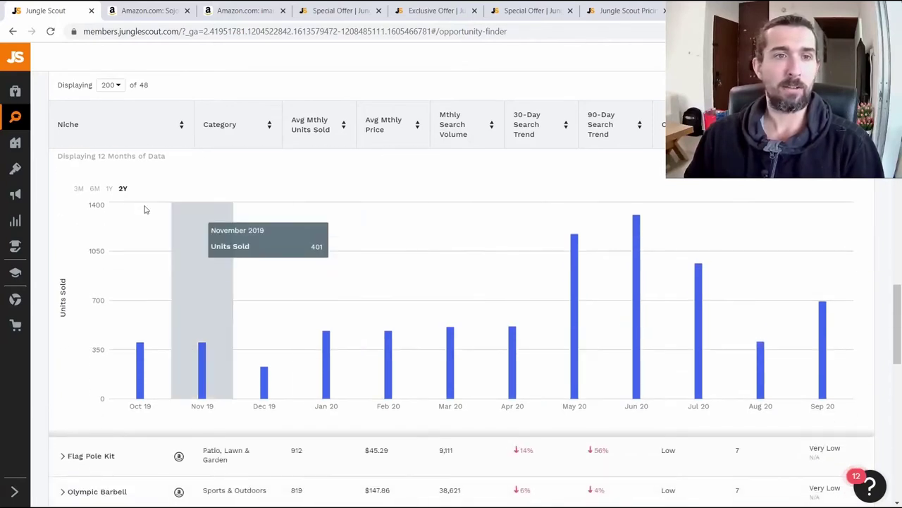
Show the units sold history for one year, then return the chart to the two-year range.
{"action": "scroll", "coordinate": [141, 225], "scroll_direction": "up", "scroll_amount": 1}
{"action": "left_click", "coordinate": [110, 248]}
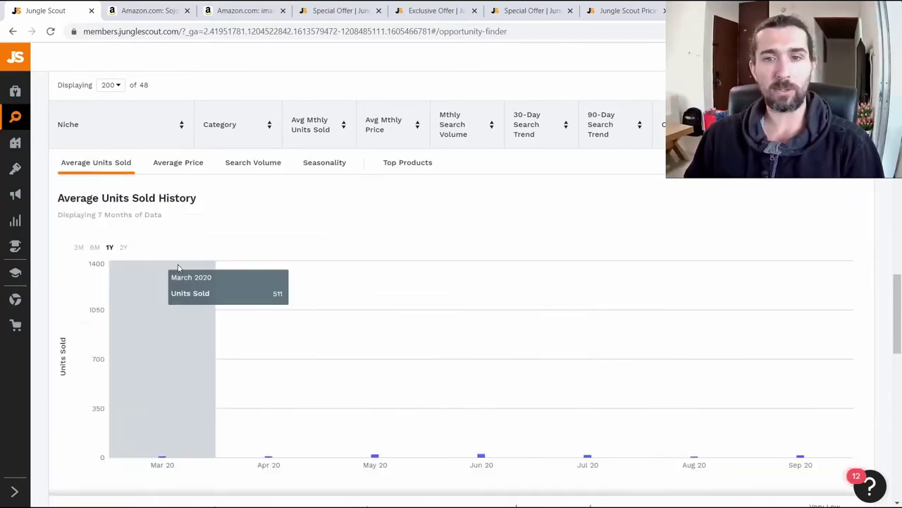
{"action": "scroll", "coordinate": [267, 310], "scroll_direction": "down", "scroll_amount": 1}
{"action": "scroll", "coordinate": [176, 282], "scroll_direction": "up", "scroll_amount": 1}
{"action": "left_click", "coordinate": [128, 246]}
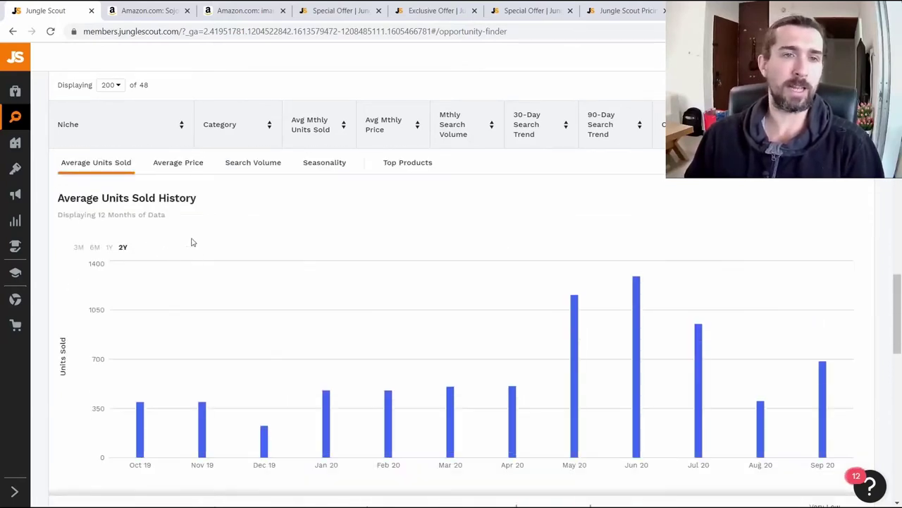
{"action": "scroll", "coordinate": [188, 218], "scroll_direction": "down", "scroll_amount": 3}
{"action": "scroll", "coordinate": [236, 231], "scroll_direction": "up", "scroll_amount": 2}
{"action": "scroll", "coordinate": [211, 211], "scroll_direction": "up", "scroll_amount": 3}
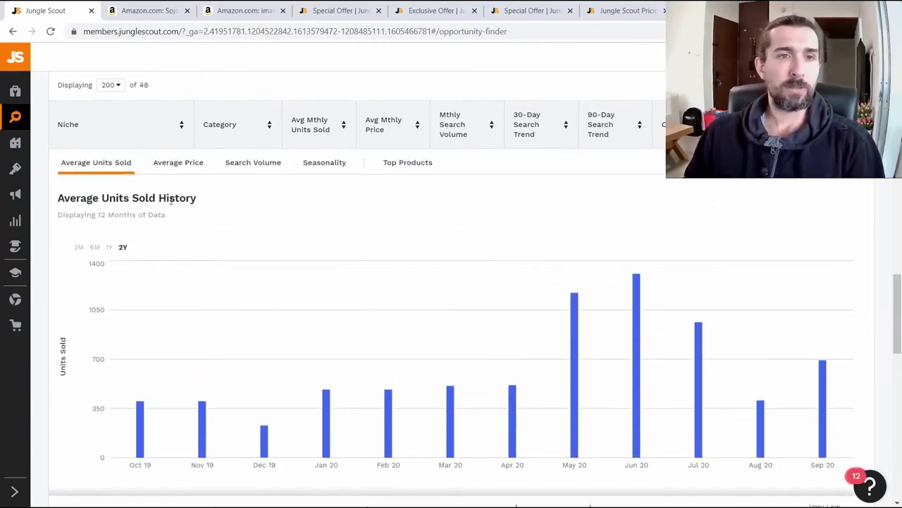
View the average price history of the Weighted Hula Hoops For Adults niche across the charted months.
{"action": "left_click", "coordinate": [173, 163]}
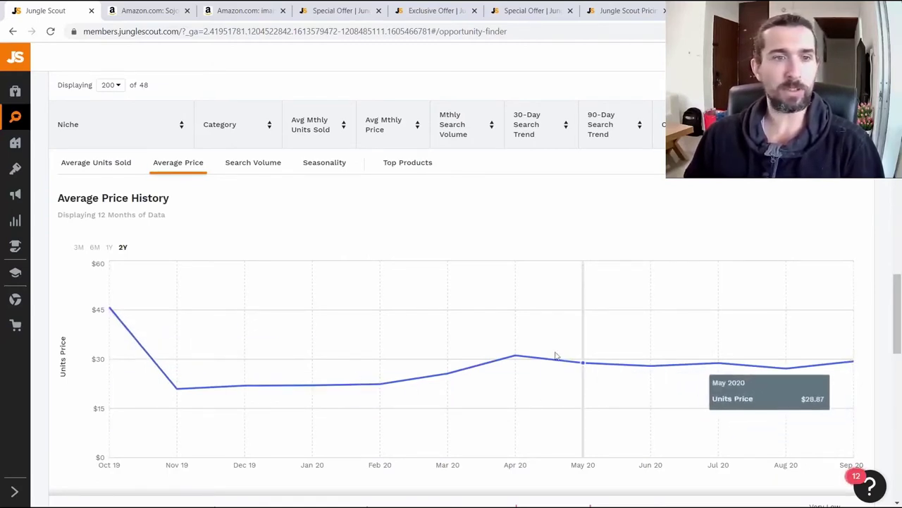
{"action": "scroll", "coordinate": [556, 356], "scroll_direction": "down", "scroll_amount": 1}
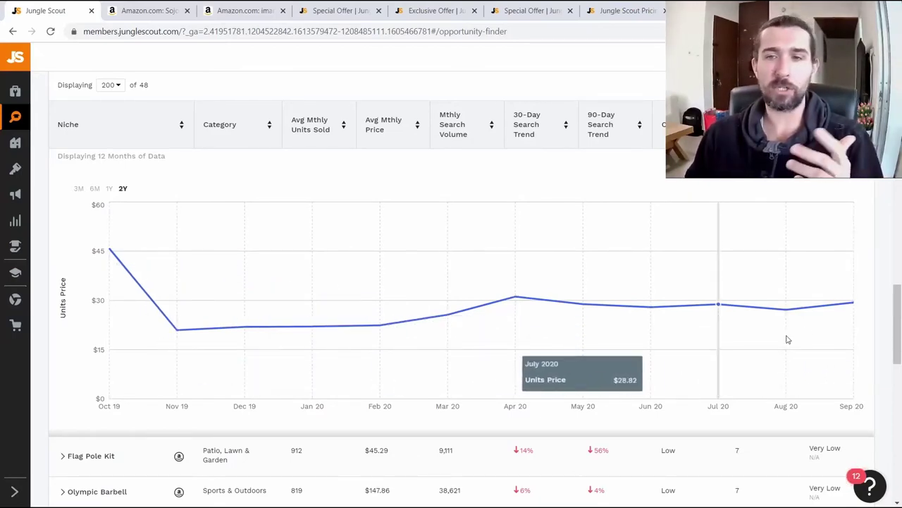
{"action": "scroll", "coordinate": [209, 230], "scroll_direction": "up", "scroll_amount": 1}
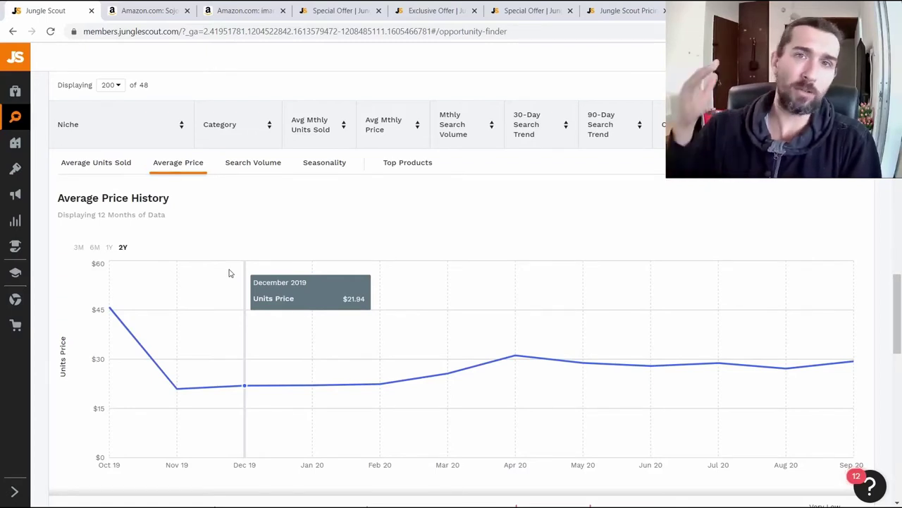
View the niche's historical search volume and examine its peaks over the year.
{"action": "left_click", "coordinate": [253, 171]}
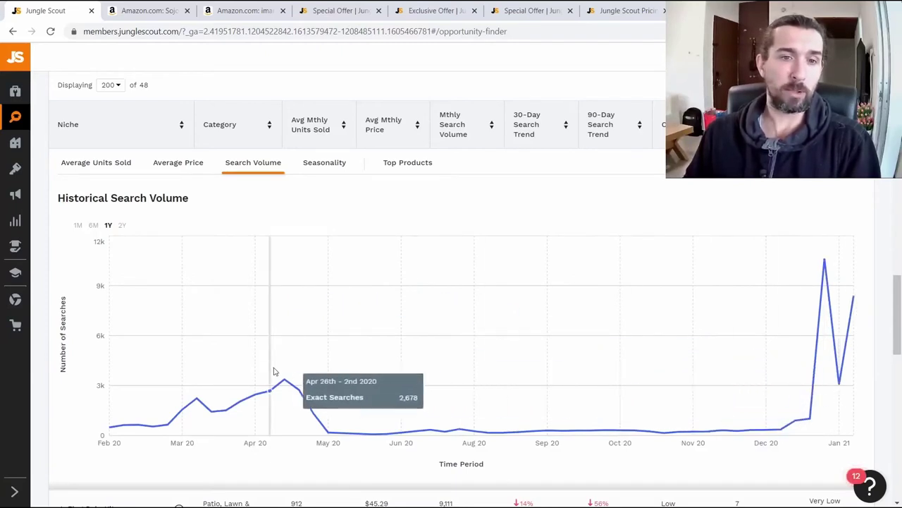
{"action": "scroll", "coordinate": [153, 214], "scroll_direction": "up", "scroll_amount": 1}
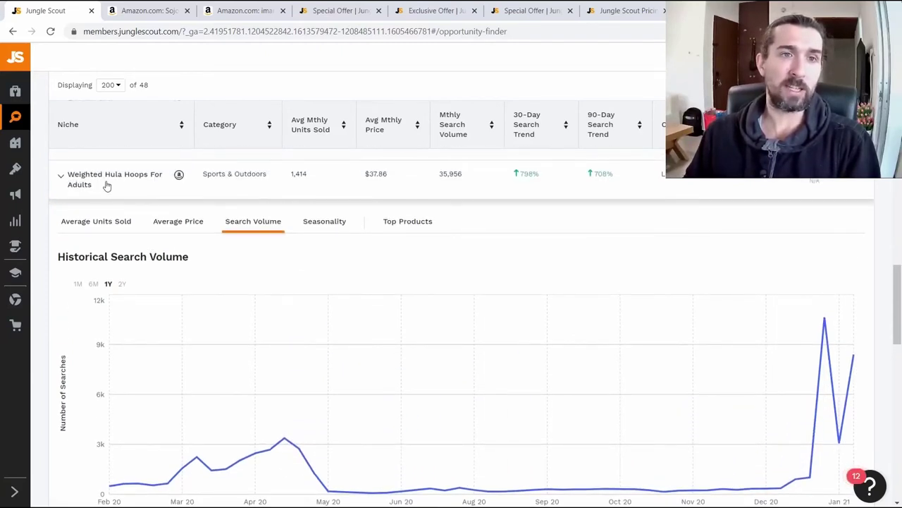
{"action": "scroll", "coordinate": [106, 184], "scroll_direction": "down", "scroll_amount": 1}
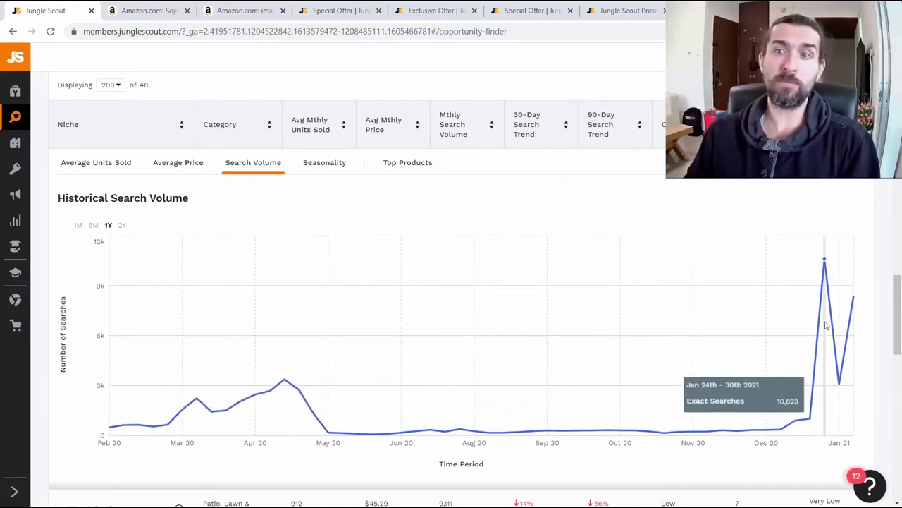
{"action": "scroll", "coordinate": [634, 366], "scroll_direction": "up", "scroll_amount": 1}
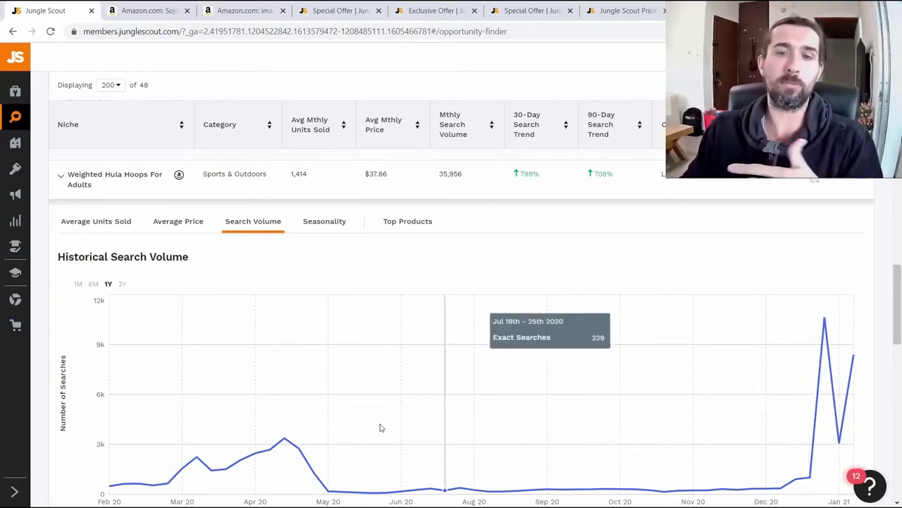
View the niche's seasonality history and examine how demand varies from January to December.
{"action": "left_click", "coordinate": [342, 225]}
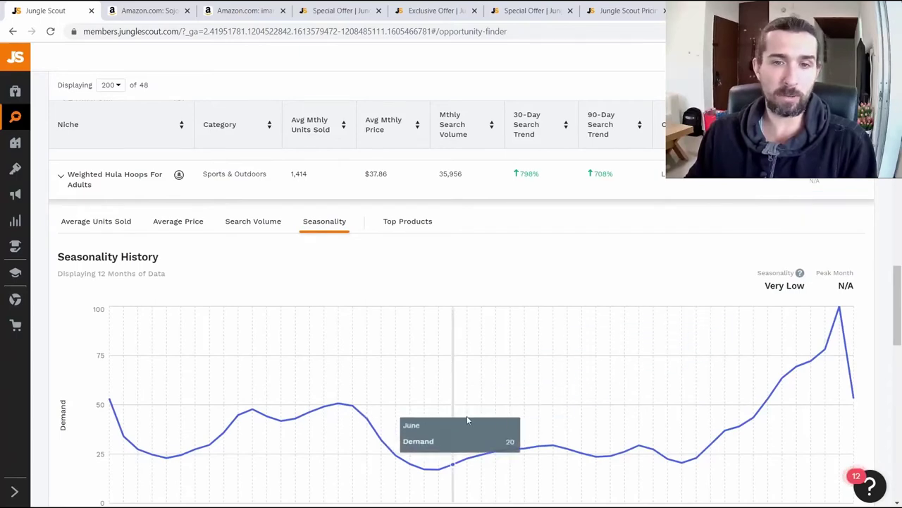
{"action": "scroll", "coordinate": [564, 416], "scroll_direction": "down", "scroll_amount": 2}
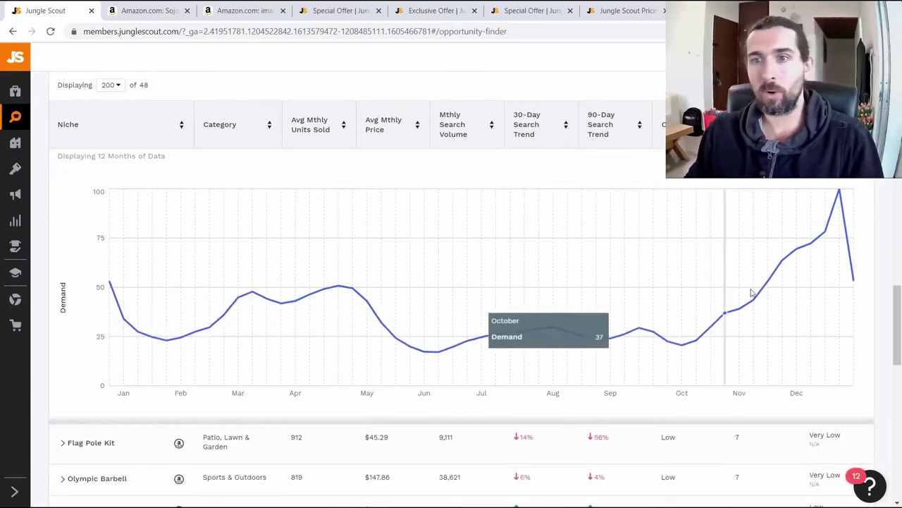
{"action": "scroll", "coordinate": [748, 303], "scroll_direction": "up", "scroll_amount": 1}
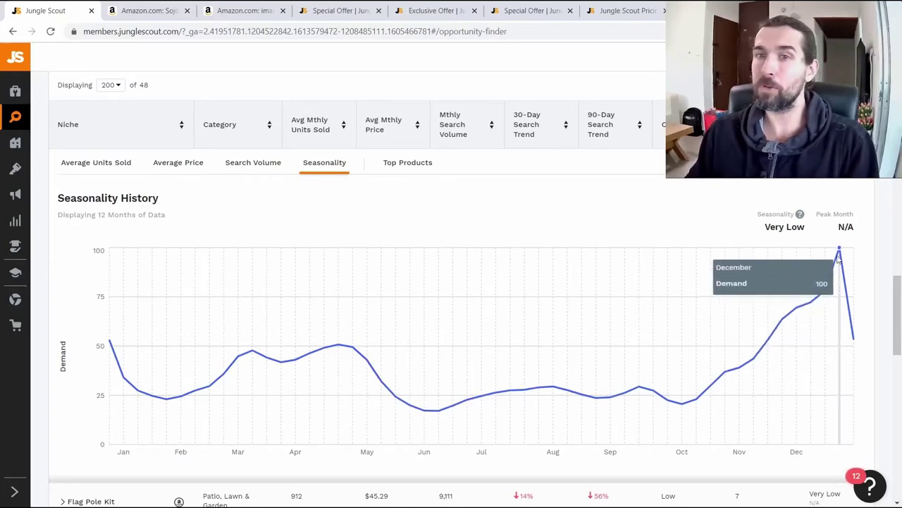
{"action": "scroll", "coordinate": [444, 294], "scroll_direction": "up", "scroll_amount": 1}
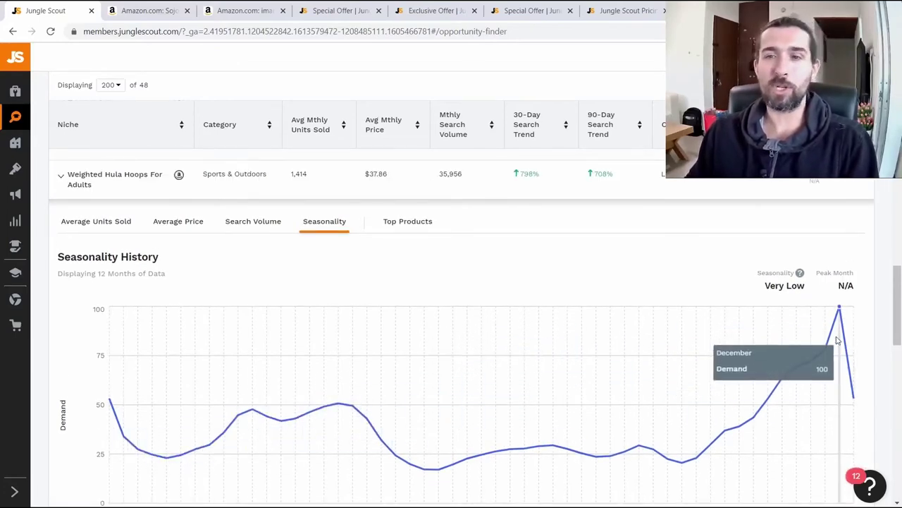
List the niche's top products and look through their sales, revenue, prices, reviews and first available dates.
{"action": "left_click", "coordinate": [406, 222]}
{"action": "scroll", "coordinate": [341, 233], "scroll_direction": "down", "scroll_amount": 1}
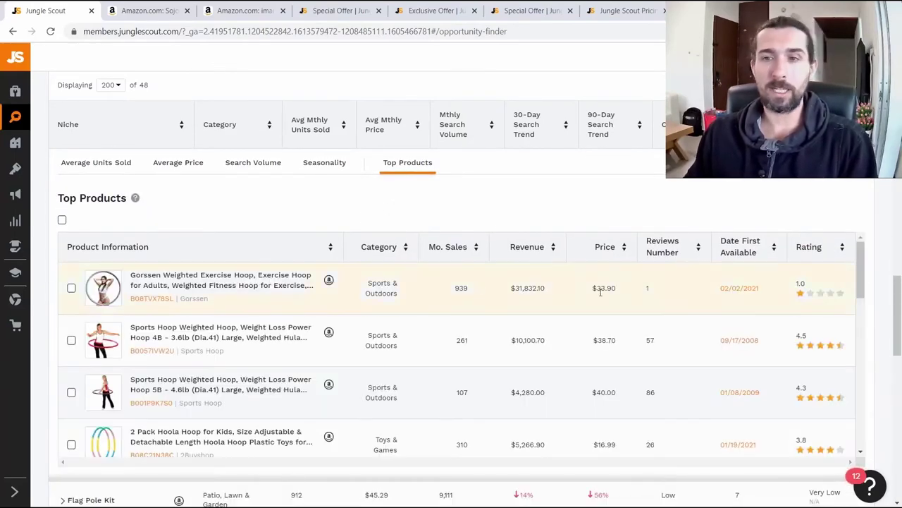
{"action": "scroll", "coordinate": [486, 291], "scroll_direction": "down", "scroll_amount": 1}
{"action": "scroll", "coordinate": [497, 294], "scroll_direction": "up", "scroll_amount": 1}
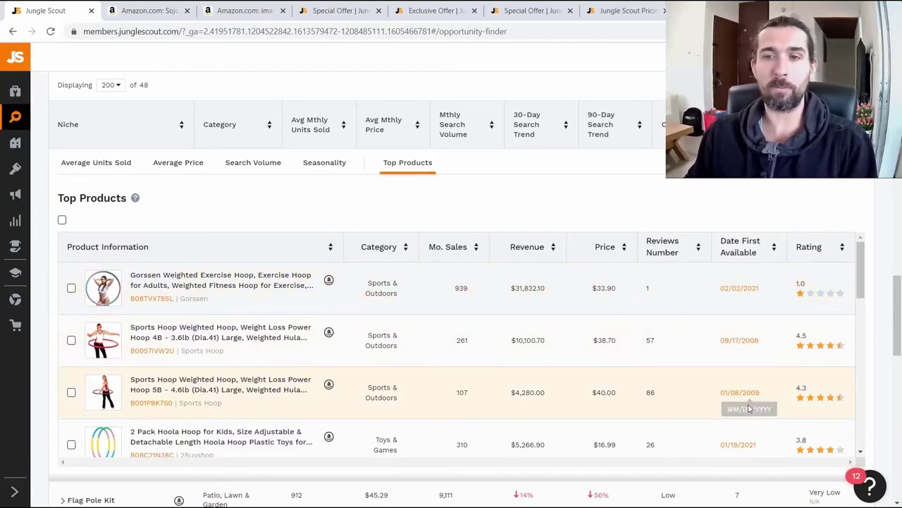
{"action": "scroll", "coordinate": [645, 363], "scroll_direction": "down", "scroll_amount": 4}
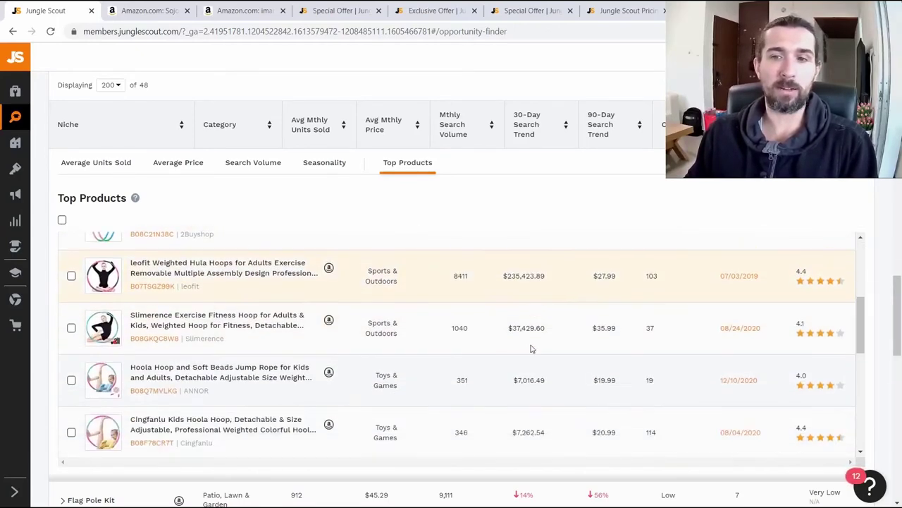
{"action": "scroll", "coordinate": [164, 285], "scroll_direction": "up", "scroll_amount": 4}
Open the Amazon listing of the Sports Hoop Power Hoop 4B 3.6lb, review it with its sales chart and close it.
{"action": "left_click", "coordinate": [330, 333]}
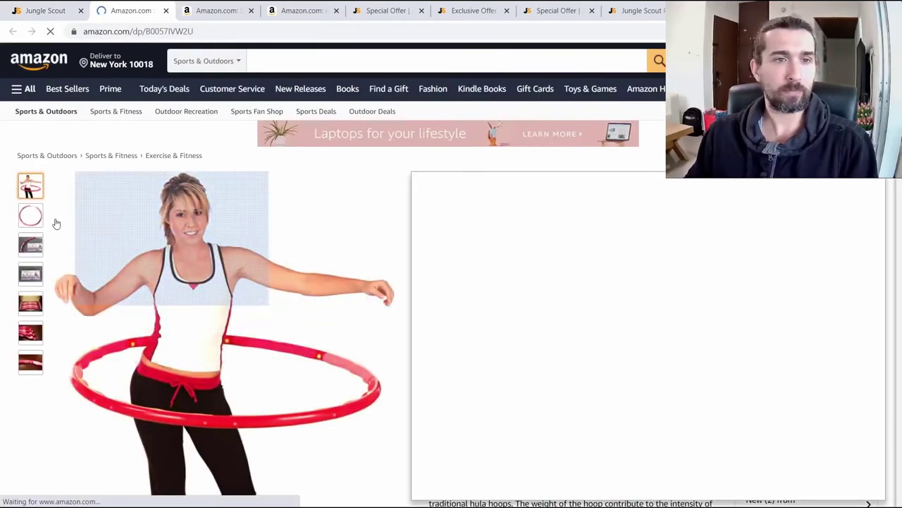
{"action": "scroll", "coordinate": [876, 296], "scroll_direction": "down", "scroll_amount": 15}
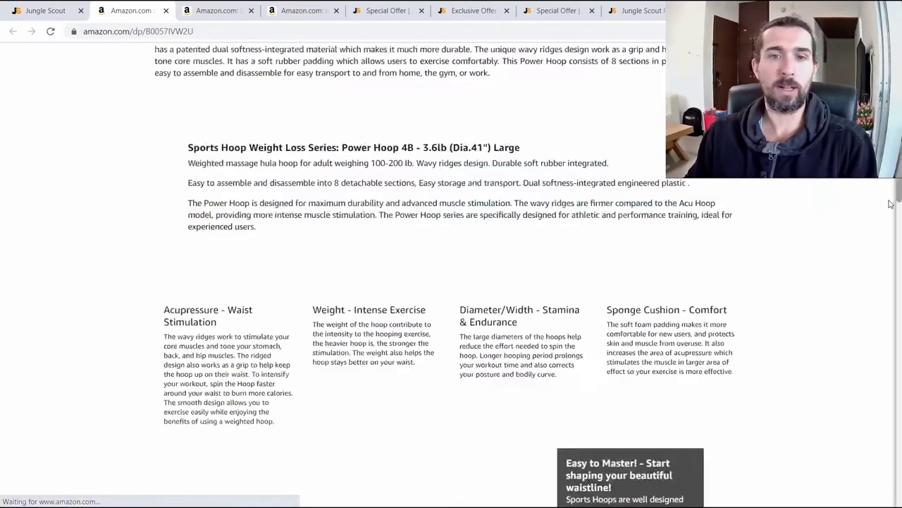
{"action": "scroll", "coordinate": [877, 296], "scroll_direction": "up", "scroll_amount": 5}
{"action": "scroll", "coordinate": [878, 278], "scroll_direction": "up", "scroll_amount": 15}
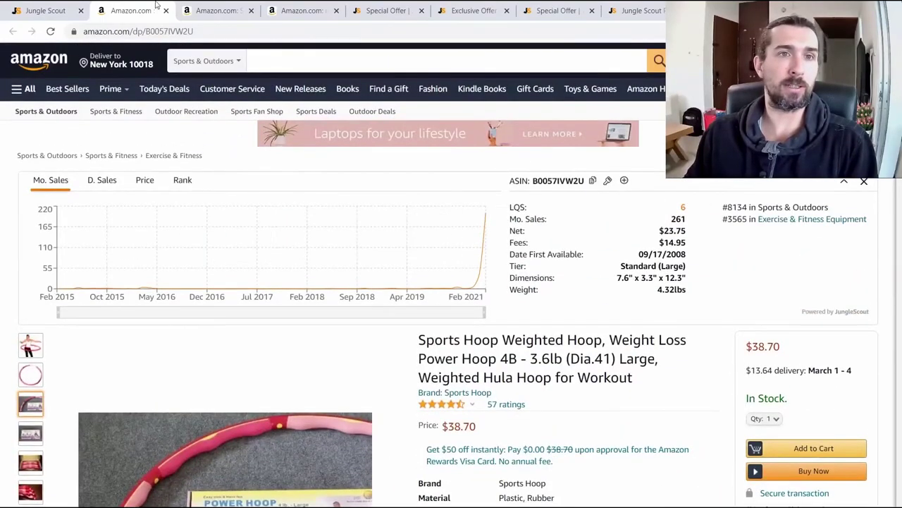
{"action": "left_click", "coordinate": [164, 11]}
Review the Opportunity Finder filter settings again and look back over the niche results.
{"action": "scroll", "coordinate": [363, 214], "scroll_direction": "up", "scroll_amount": 15}
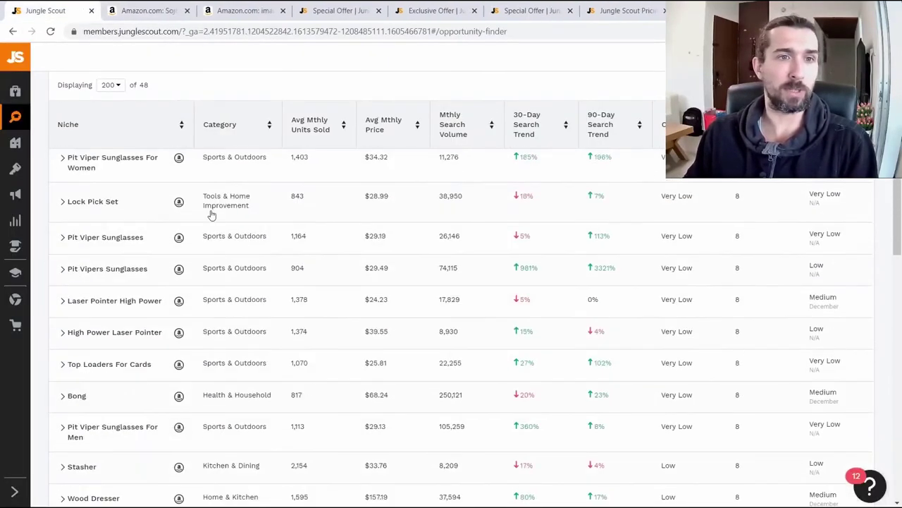
{"action": "scroll", "coordinate": [187, 223], "scroll_direction": "up", "scroll_amount": 2}
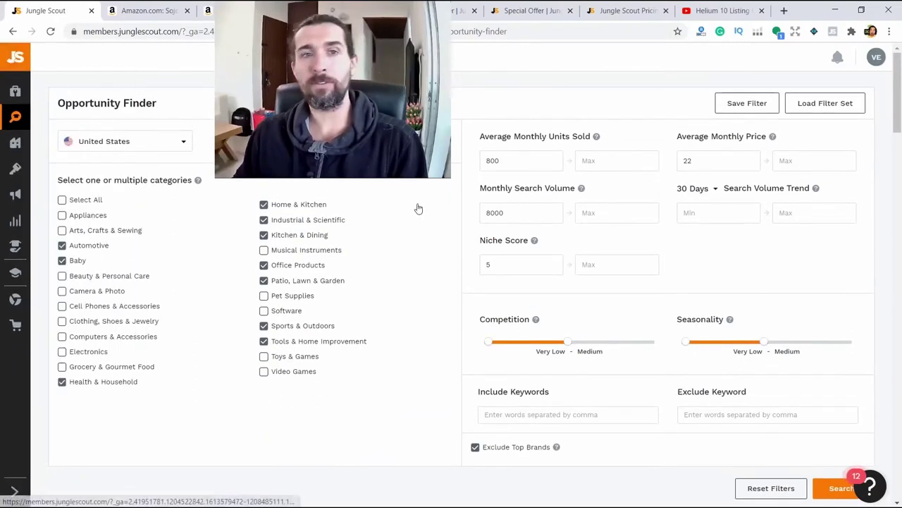
{"action": "mouse_move", "coordinate": [60, 173]}
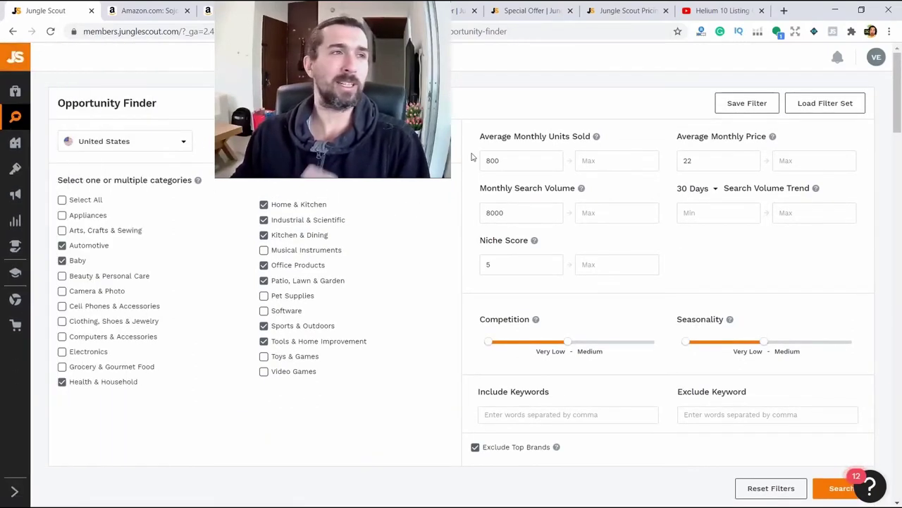
{"action": "left_click_drag", "start_coordinate": [897, 117], "coordinate": [899, 225]}
{"action": "scroll", "coordinate": [131, 294], "scroll_direction": "down", "scroll_amount": 8}
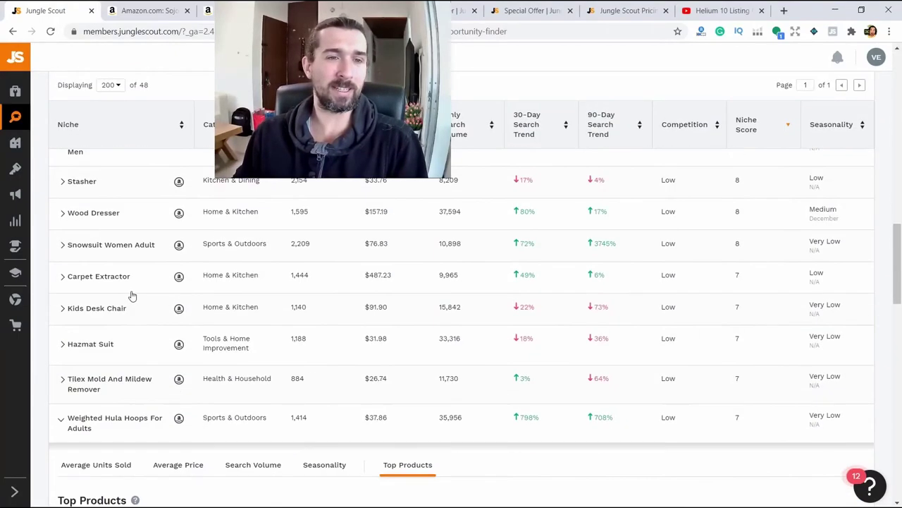
{"action": "left_click_drag", "start_coordinate": [897, 296], "coordinate": [890, 27]}
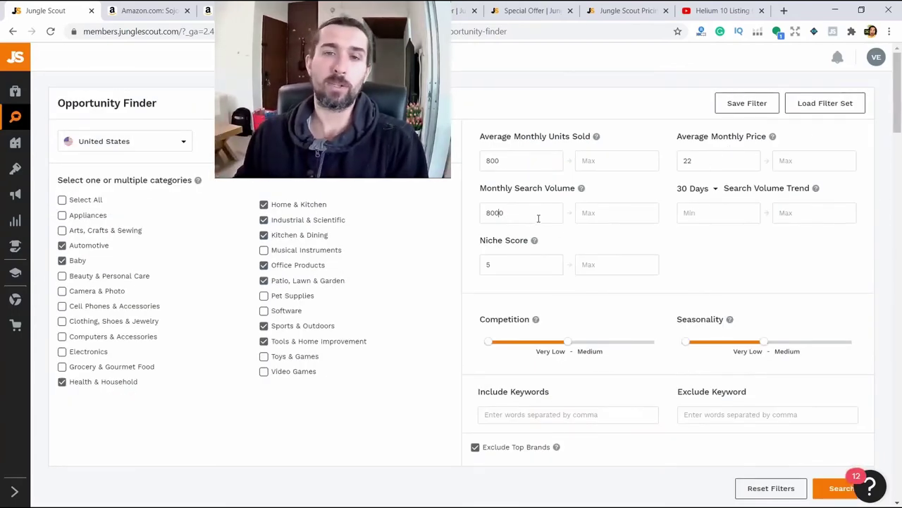
{"action": "scroll", "coordinate": [666, 185], "scroll_direction": "down", "scroll_amount": 1}
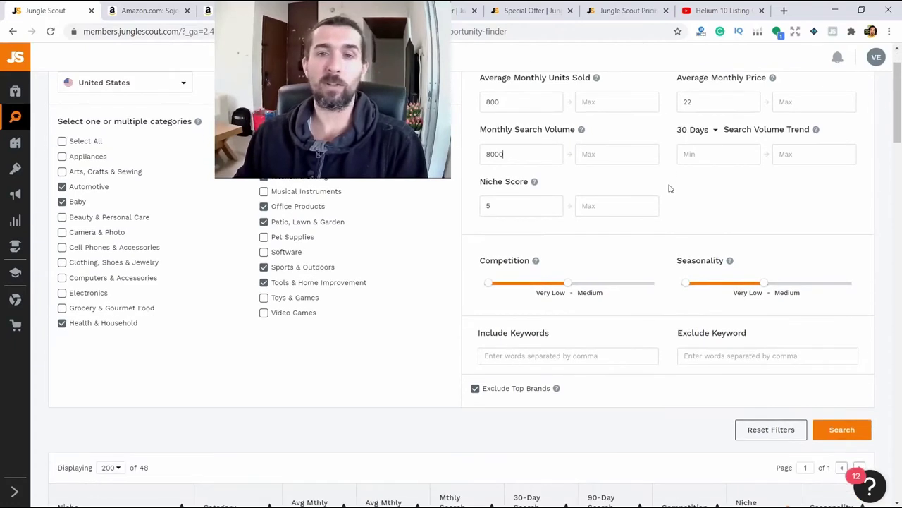
Review the Opportunity Finder filter settings and look through the niche results down to Weighted Hula Hoops For Adults.
{"action": "scroll", "coordinate": [648, 343], "scroll_direction": "up", "scroll_amount": 1}
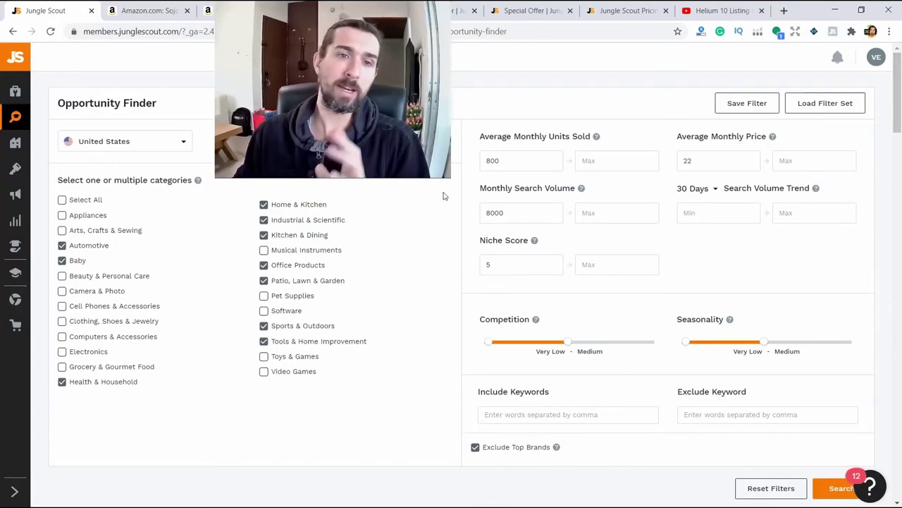
{"action": "left_click_drag", "start_coordinate": [898, 113], "coordinate": [898, 154]}
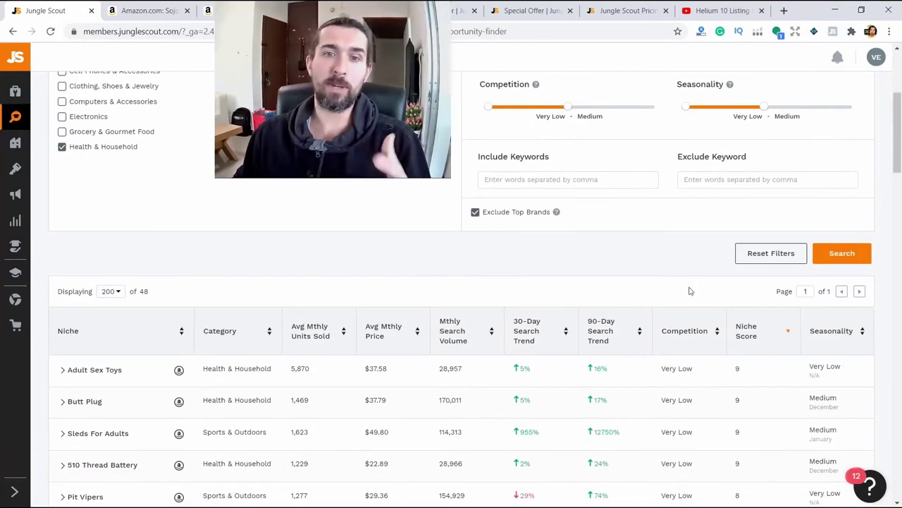
{"action": "scroll", "coordinate": [491, 316], "scroll_direction": "down", "scroll_amount": 2}
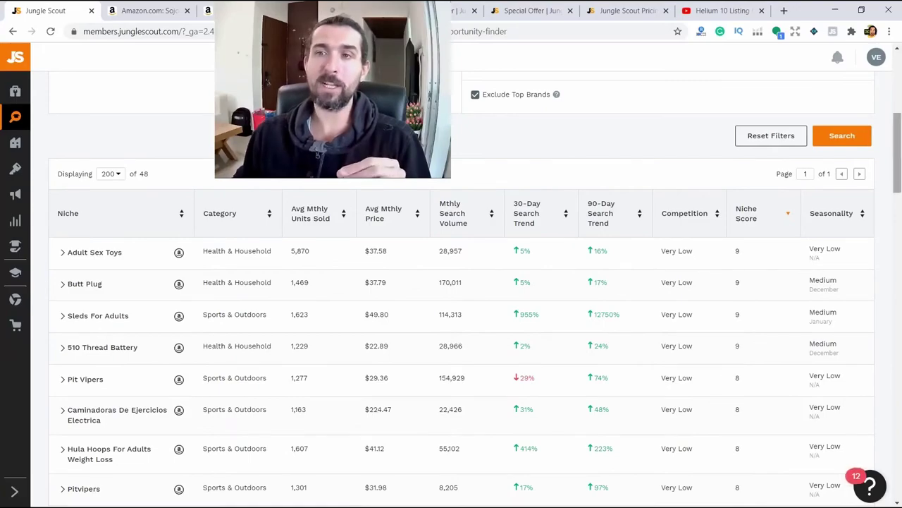
{"action": "left_click_drag", "start_coordinate": [897, 151], "coordinate": [890, 273]}
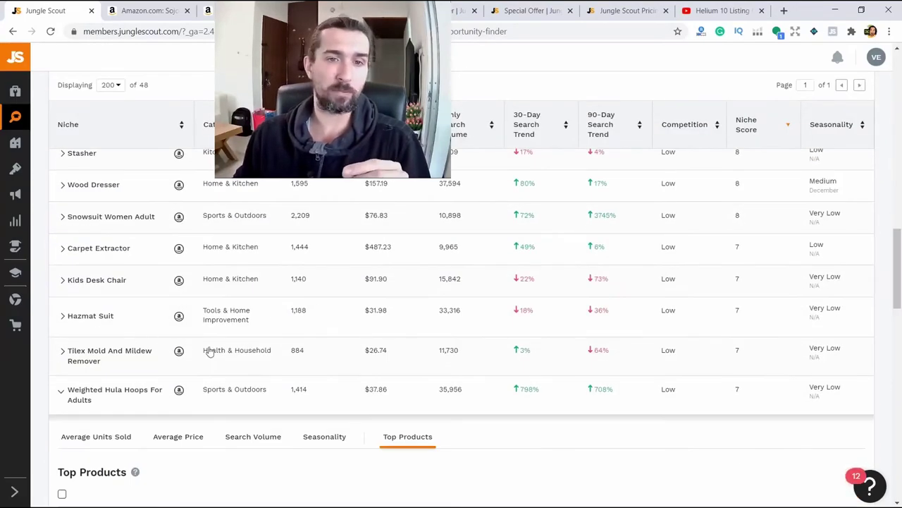
{"action": "scroll", "coordinate": [397, 318], "scroll_direction": "down", "scroll_amount": 3}
{"action": "scroll", "coordinate": [346, 306], "scroll_direction": "up", "scroll_amount": 3}
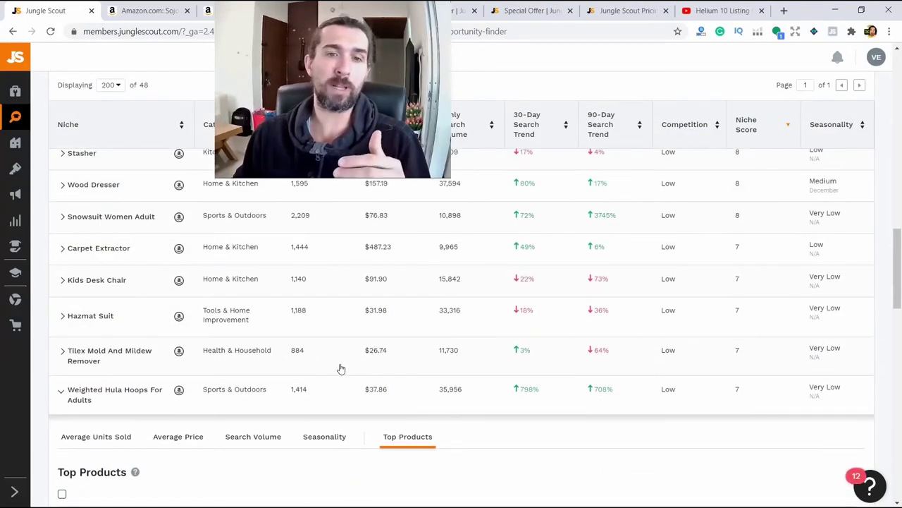
{"action": "scroll", "coordinate": [341, 368], "scroll_direction": "up", "scroll_amount": 4}
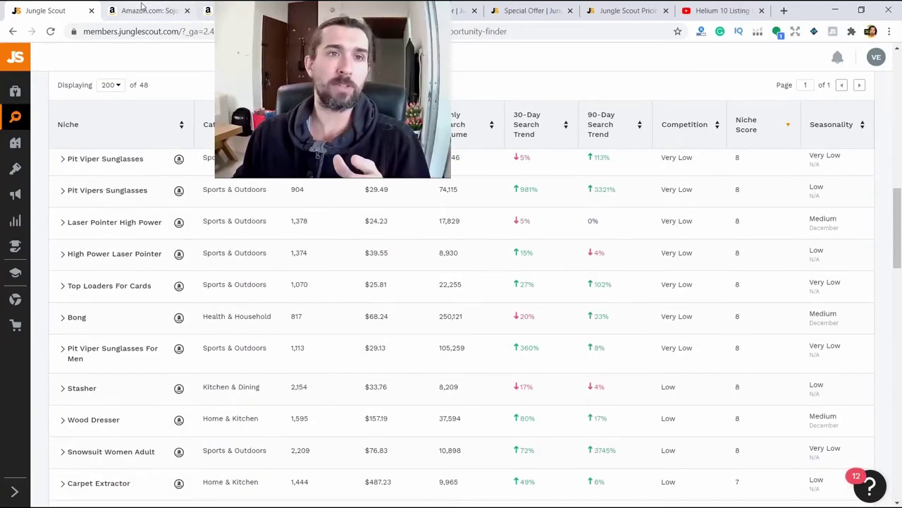
Switch to the Sojoy heated travel blanket's Amazon listing and review its monthly sales chart and product details.
{"action": "left_click", "coordinate": [145, 10]}
{"action": "left_click_drag", "start_coordinate": [898, 118], "coordinate": [898, 57]}
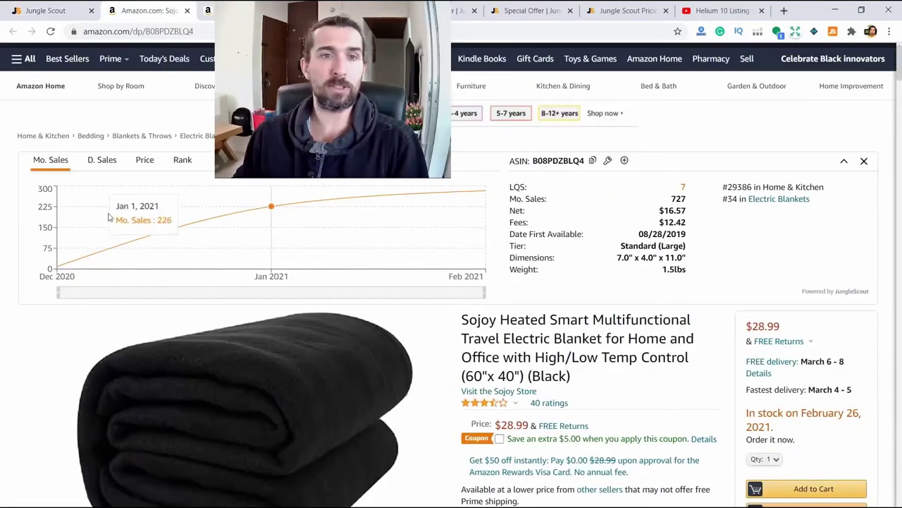
{"action": "scroll", "coordinate": [228, 215], "scroll_direction": "down", "scroll_amount": 4}
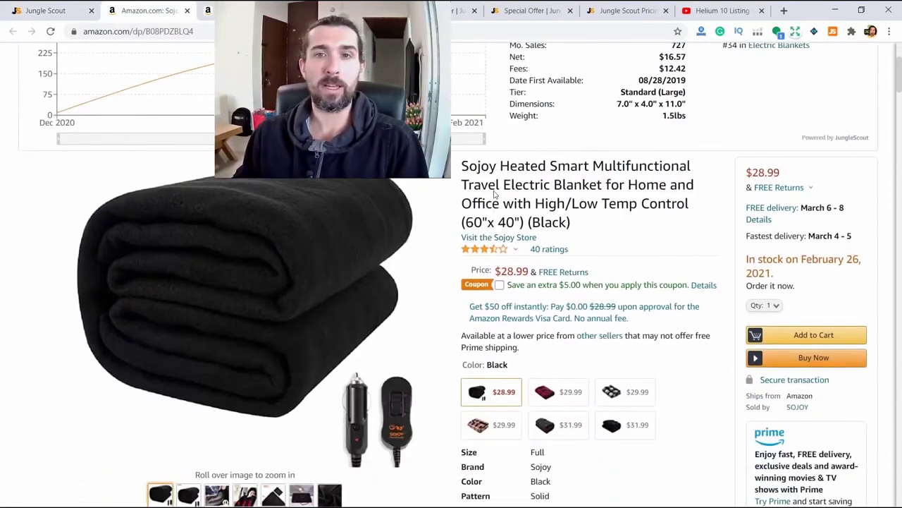
{"action": "scroll", "coordinate": [160, 65], "scroll_direction": "up", "scroll_amount": 4}
Close the Sojoy blanket listing and return from the imarku chef knife listing to the Amazon kitchen knife results.
{"action": "left_click", "coordinate": [203, 12]}
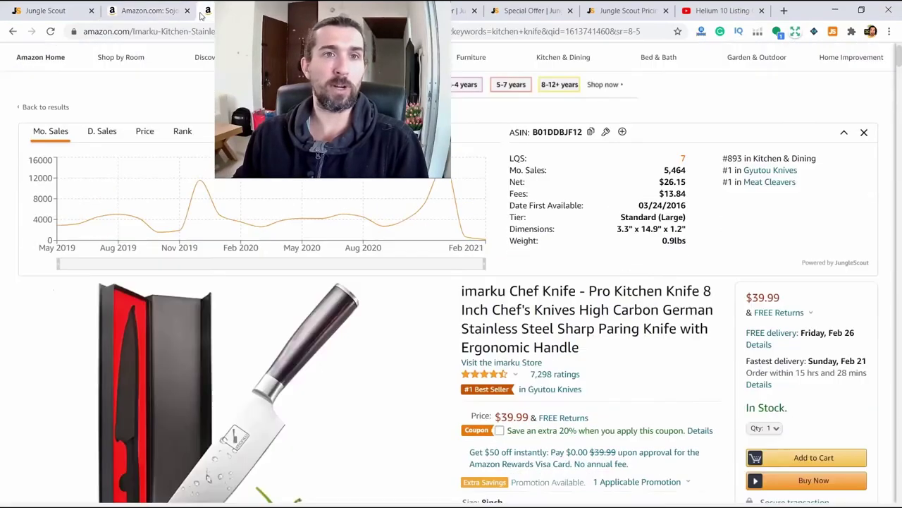
{"action": "left_click", "coordinate": [187, 12]}
{"action": "scroll", "coordinate": [52, 66], "scroll_direction": "up", "scroll_amount": 1}
{"action": "scroll", "coordinate": [21, 39], "scroll_direction": "down", "scroll_amount": 5}
{"action": "left_click", "coordinate": [13, 31]}
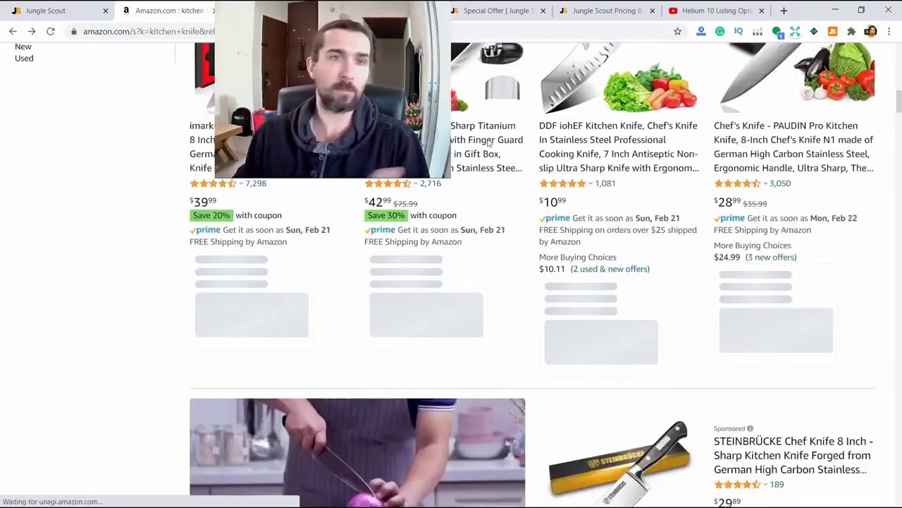
Return to Jungle Scout and open its supplier search.
{"action": "left_click", "coordinate": [46, 11]}
{"action": "mouse_move", "coordinate": [57, 171]}
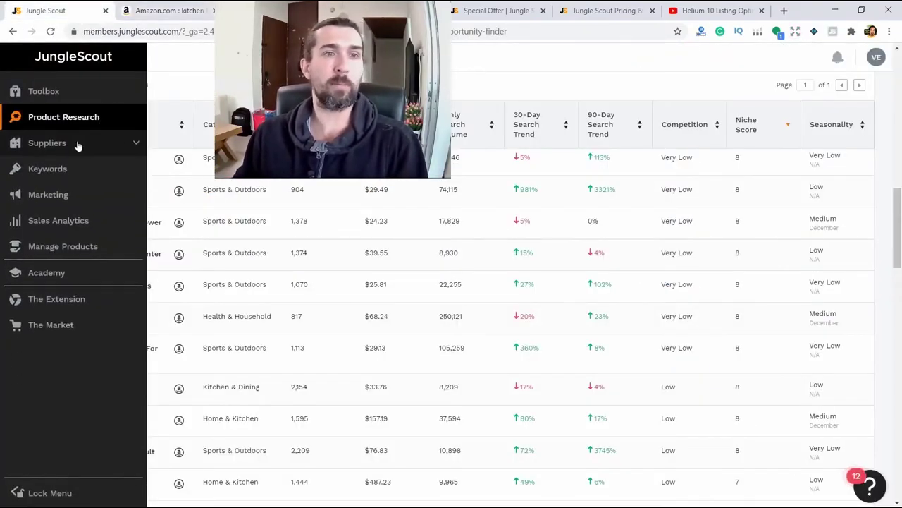
{"action": "mouse_move", "coordinate": [77, 145]}
{"action": "left_click", "coordinate": [65, 163]}
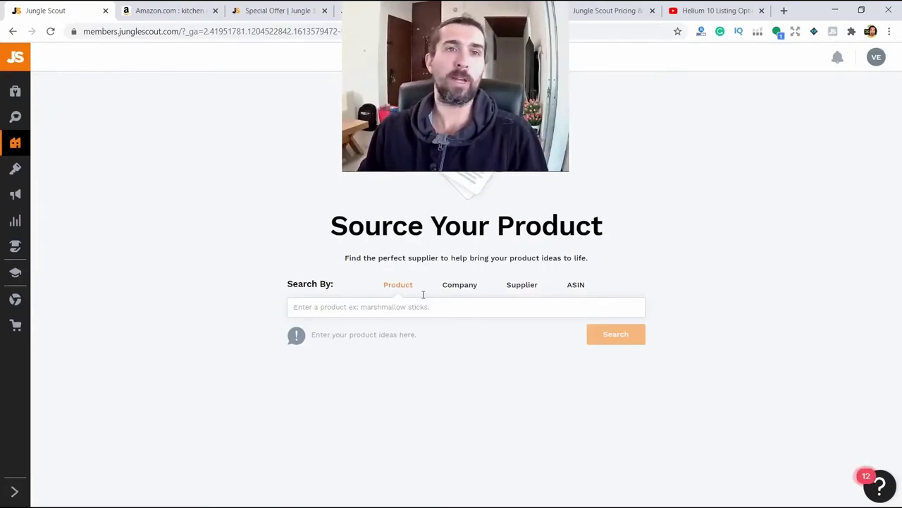
Search for suppliers by product using "kitchen knife stainless steel".
{"action": "left_click", "coordinate": [169, 10]}
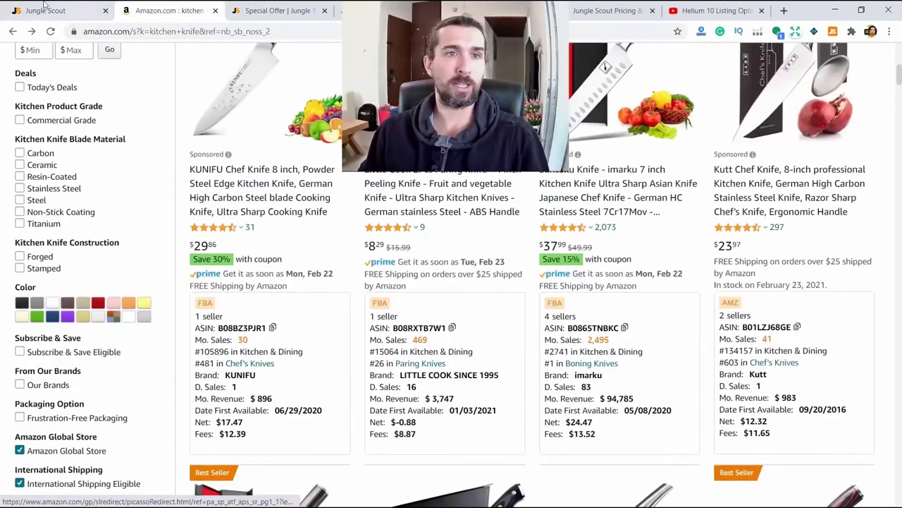
{"action": "left_click", "coordinate": [44, 8]}
{"action": "type", "text": "kitchen knife stainless steel"}
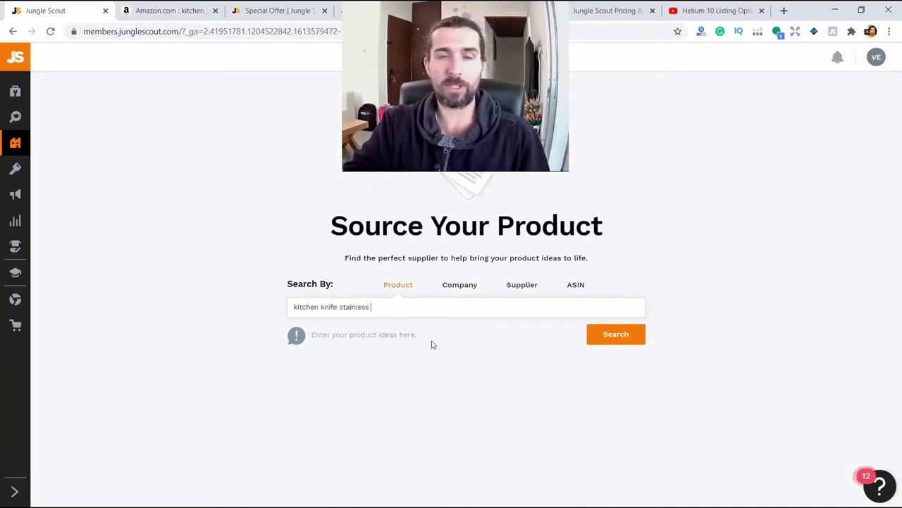
{"action": "left_click", "coordinate": [610, 336]}
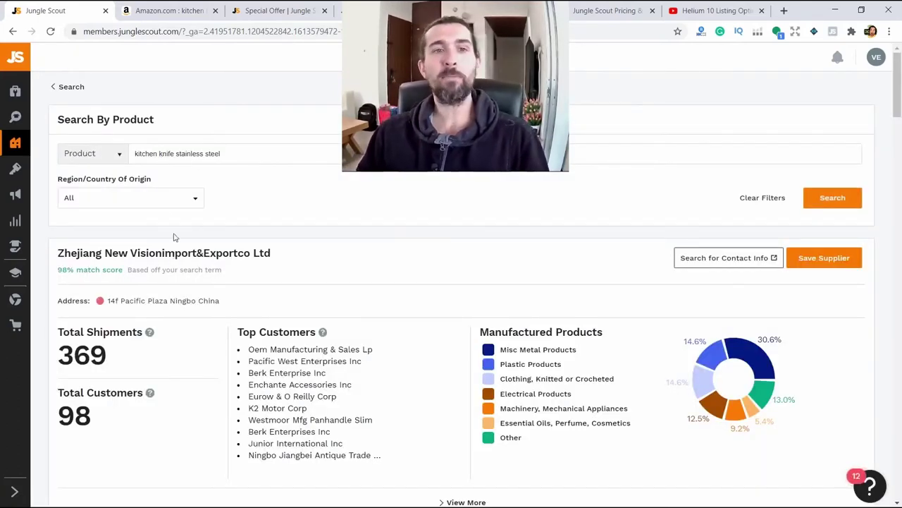
Review the first supplier's top customers and its breakdown of manufactured products.
{"action": "scroll", "coordinate": [418, 323], "scroll_direction": "down", "scroll_amount": 2}
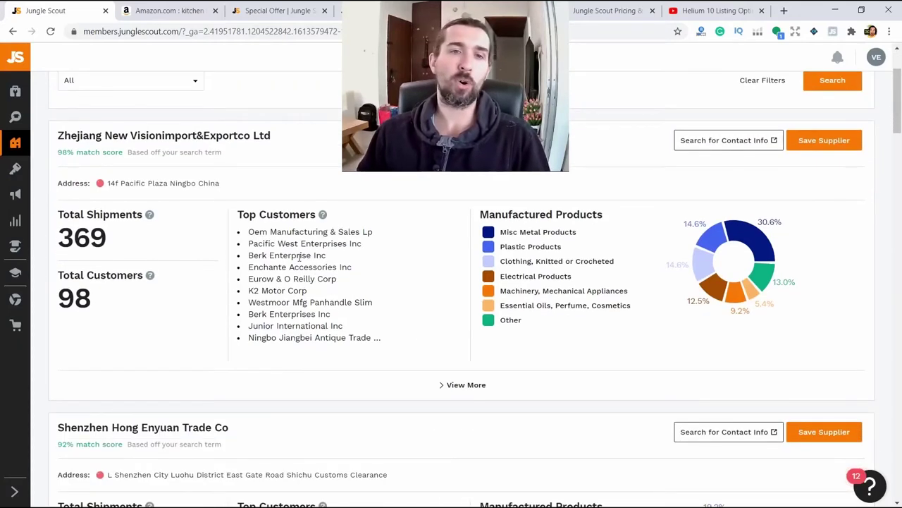
{"action": "scroll", "coordinate": [303, 260], "scroll_direction": "up", "scroll_amount": 2}
{"action": "mouse_move", "coordinate": [322, 331]}
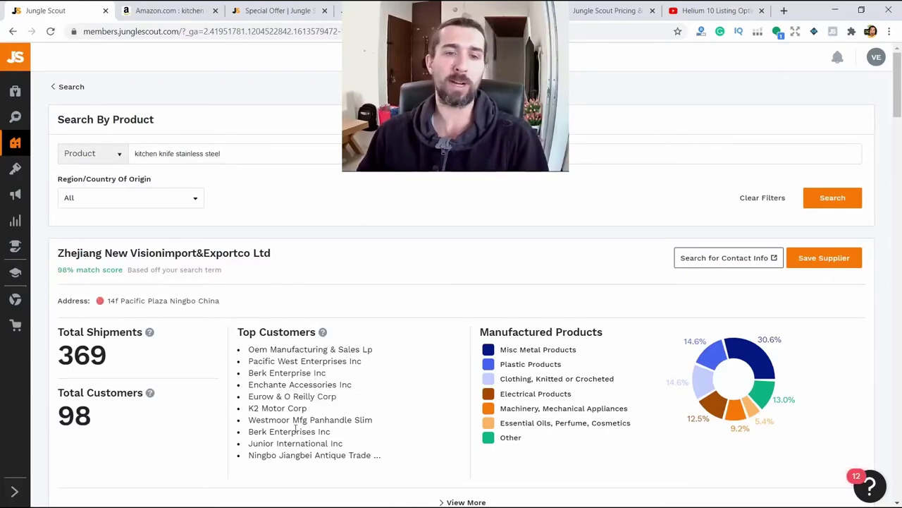
{"action": "scroll", "coordinate": [429, 313], "scroll_direction": "down", "scroll_amount": 2}
{"action": "scroll", "coordinate": [429, 312], "scroll_direction": "up", "scroll_amount": 2}
{"action": "left_click_drag", "start_coordinate": [480, 331], "coordinate": [610, 335]}
{"action": "left_click", "coordinate": [608, 335]}
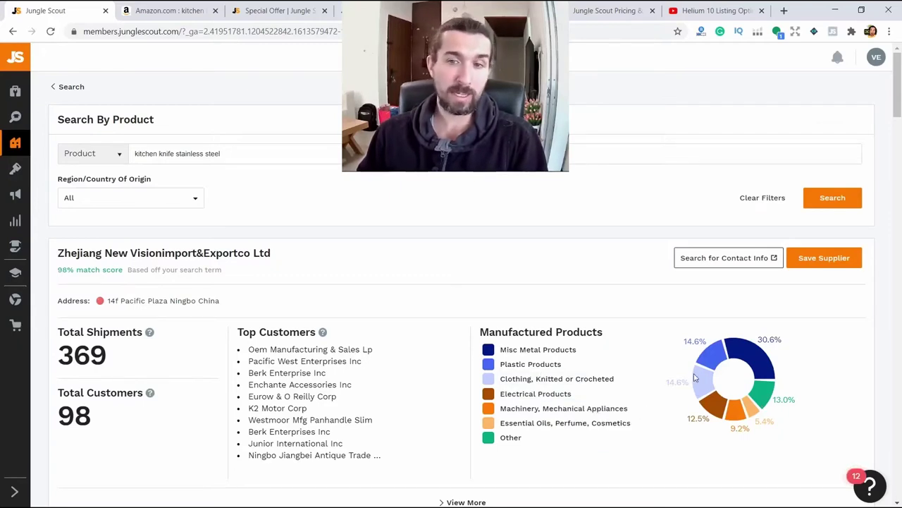
{"action": "scroll", "coordinate": [123, 350], "scroll_direction": "down", "scroll_amount": 1}
{"action": "scroll", "coordinate": [141, 380], "scroll_direction": "up", "scroll_amount": 1}
Examine the total shipments and total customers of Zhejiang New Visionimport&Exportco Ltd, including the explanation of total customers.
{"action": "mouse_move", "coordinate": [150, 393]}
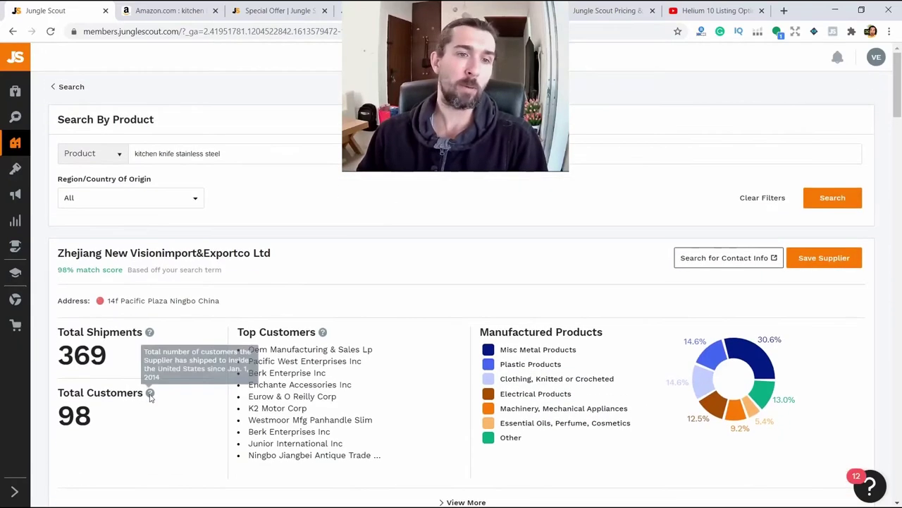
{"action": "left_click_drag", "start_coordinate": [150, 397], "coordinate": [81, 416]}
{"action": "left_click", "coordinate": [146, 395]}
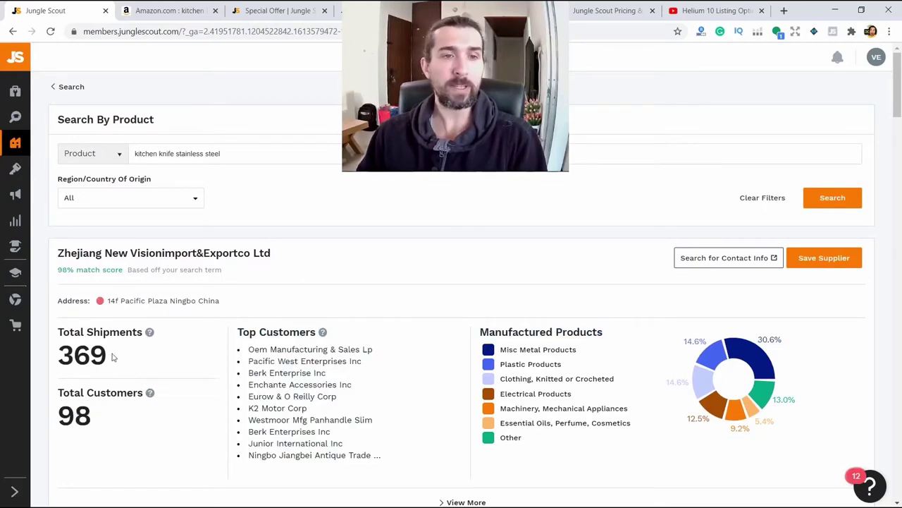
{"action": "left_click_drag", "start_coordinate": [110, 356], "coordinate": [61, 345]}
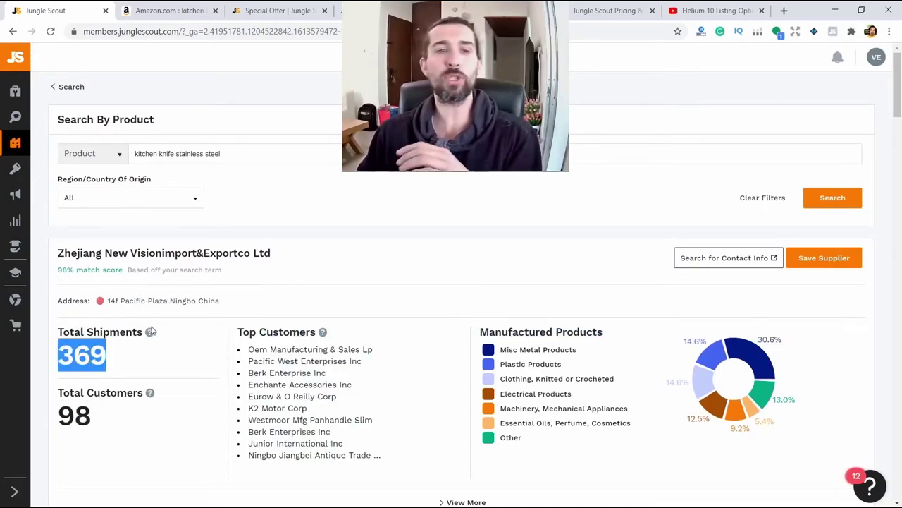
{"action": "left_click_drag", "start_coordinate": [98, 424], "coordinate": [86, 376]}
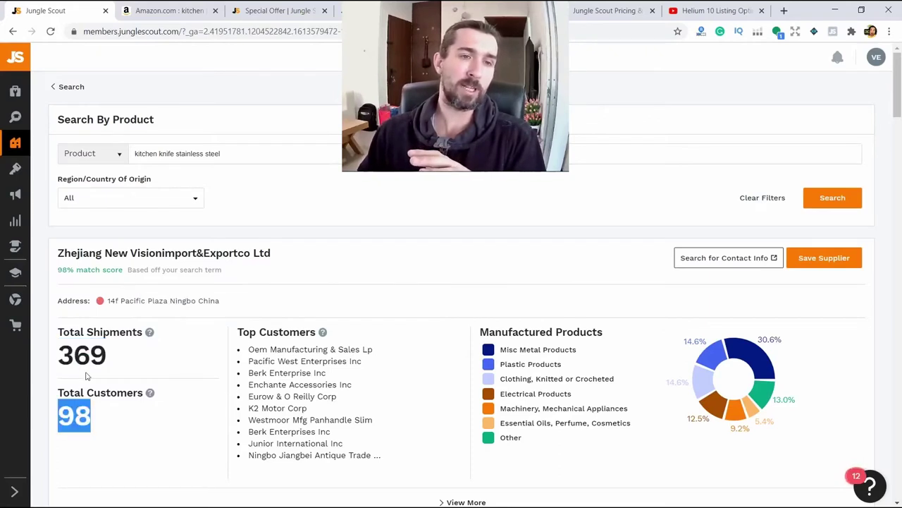
{"action": "double_click", "coordinate": [94, 359]}
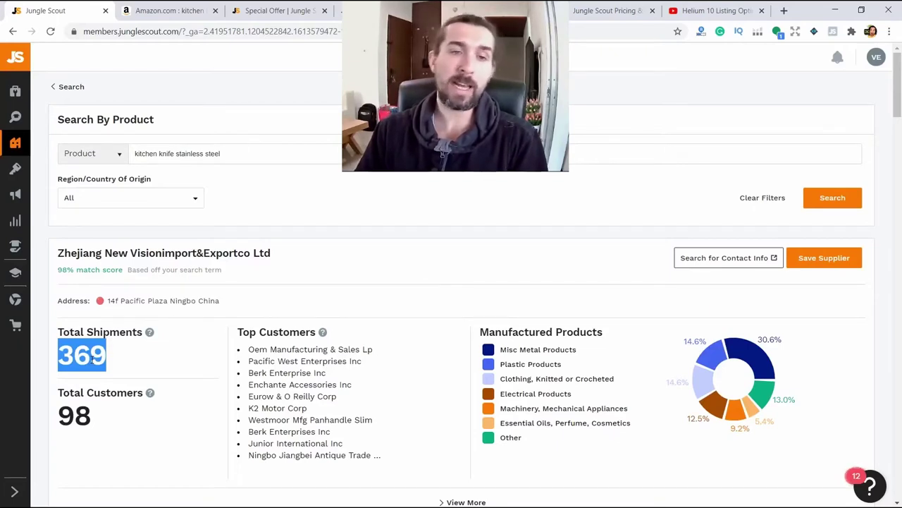
{"action": "left_click", "coordinate": [234, 313]}
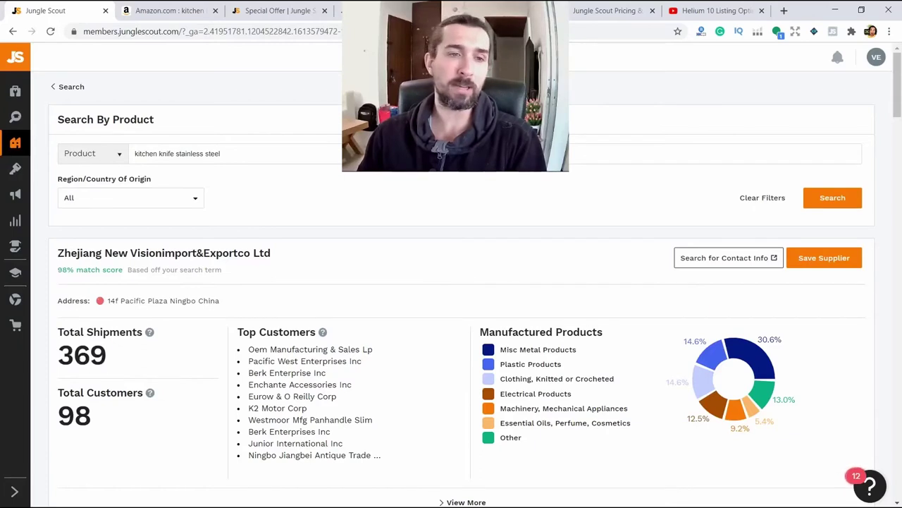
{"action": "double_click", "coordinate": [59, 356]}
{"action": "left_click", "coordinate": [310, 271]}
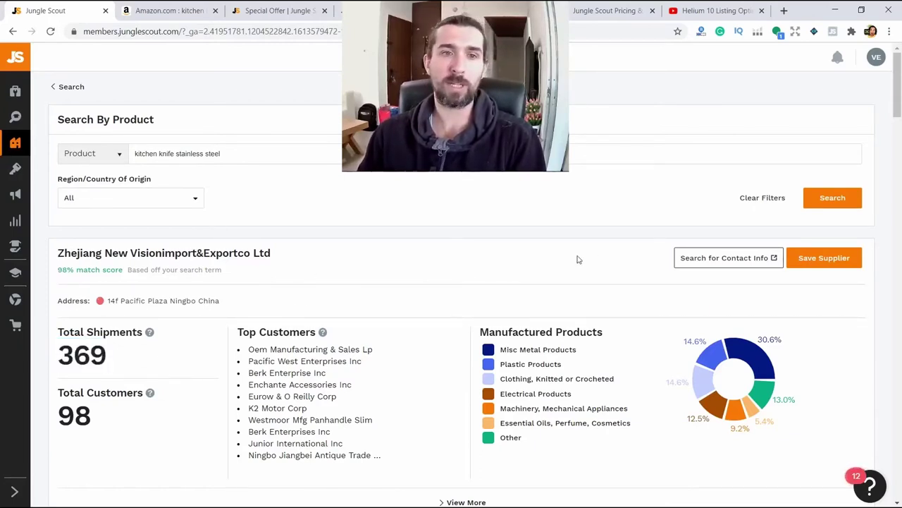
{"action": "double_click", "coordinate": [82, 355]}
{"action": "left_click", "coordinate": [179, 353]}
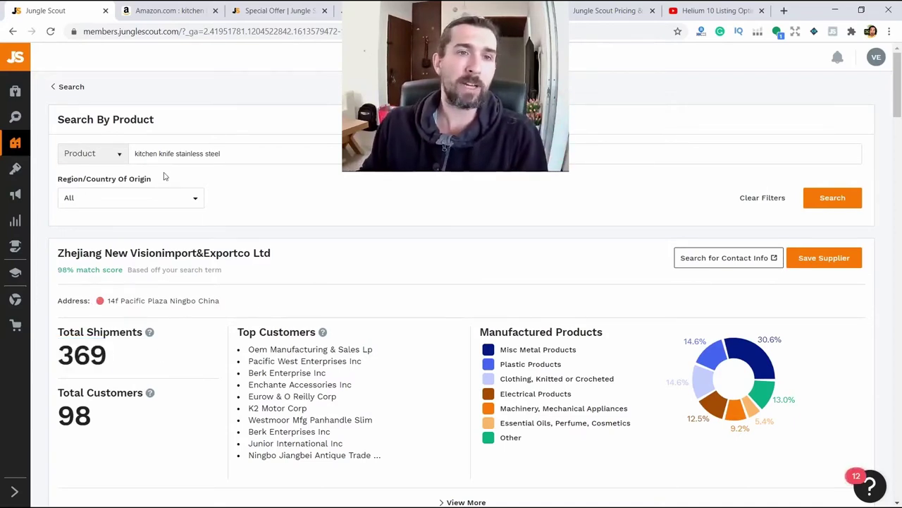
{"action": "left_click", "coordinate": [125, 197]}
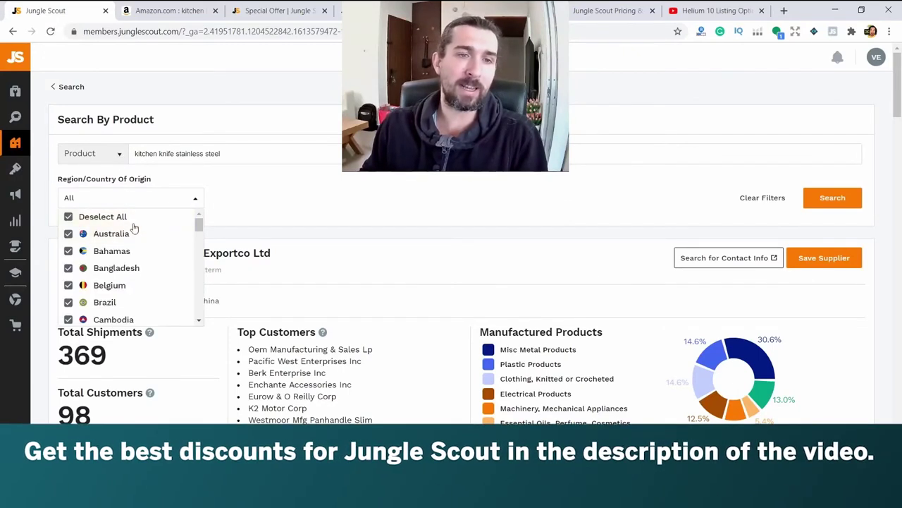
{"action": "scroll", "coordinate": [115, 258], "scroll_direction": "down", "scroll_amount": 3}
{"action": "left_click", "coordinate": [104, 253]}
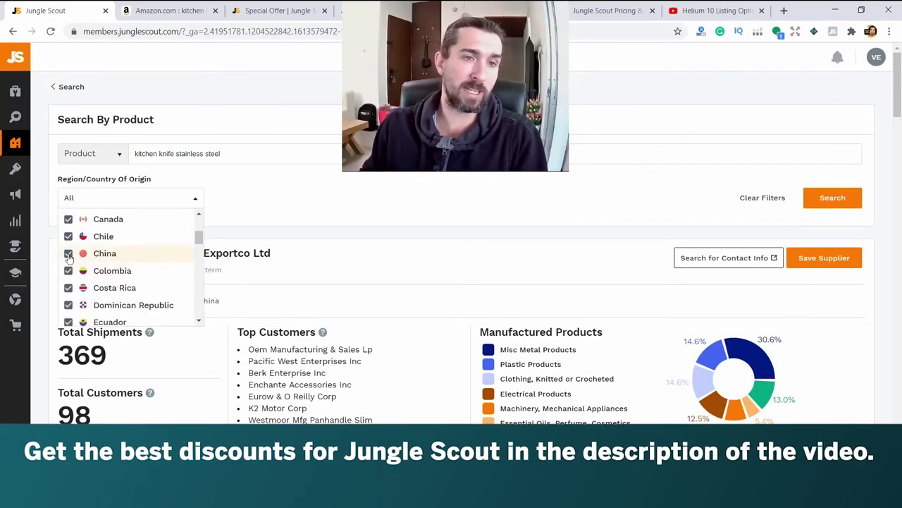
{"action": "left_click", "coordinate": [75, 221]}
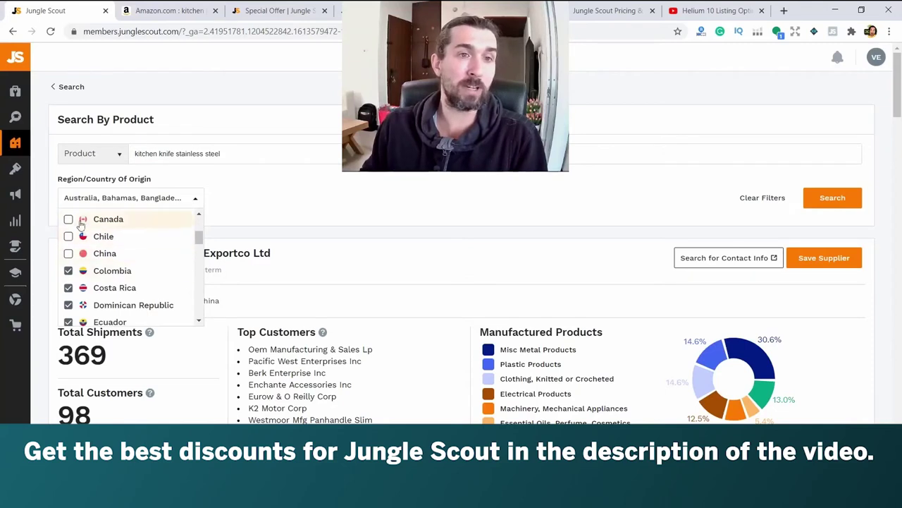
{"action": "scroll", "coordinate": [74, 226], "scroll_direction": "up", "scroll_amount": 2}
{"action": "left_click", "coordinate": [157, 199]}
Deselect all countries of origin and select only India for the supplier search.
{"action": "left_click", "coordinate": [156, 199]}
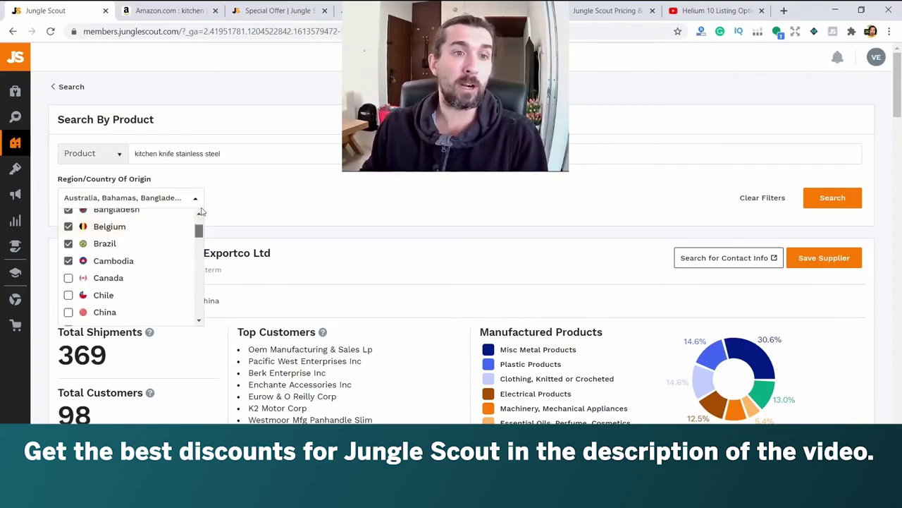
{"action": "scroll", "coordinate": [74, 220], "scroll_direction": "up", "scroll_amount": 2}
{"action": "left_click", "coordinate": [74, 220]}
{"action": "scroll", "coordinate": [74, 224], "scroll_direction": "down", "scroll_amount": 5}
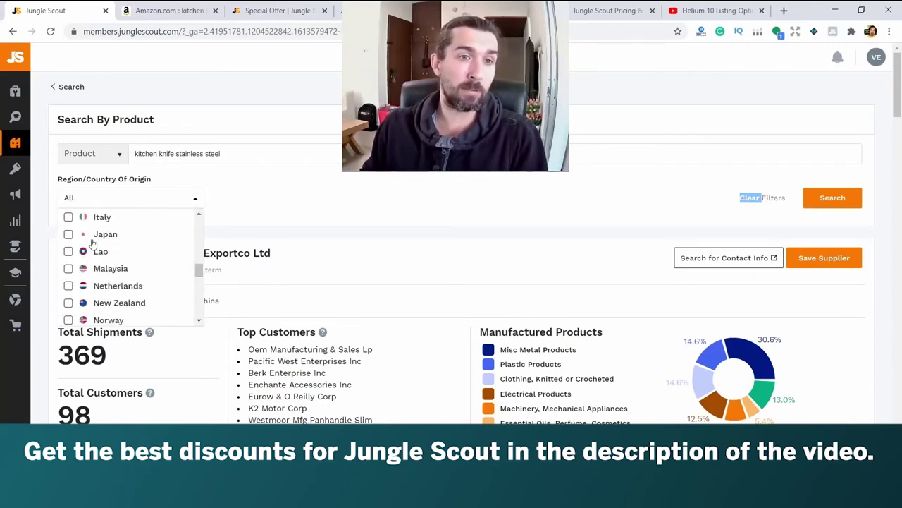
{"action": "scroll", "coordinate": [92, 245], "scroll_direction": "up", "scroll_amount": 2}
{"action": "left_click", "coordinate": [69, 283]}
{"action": "left_click", "coordinate": [318, 202]}
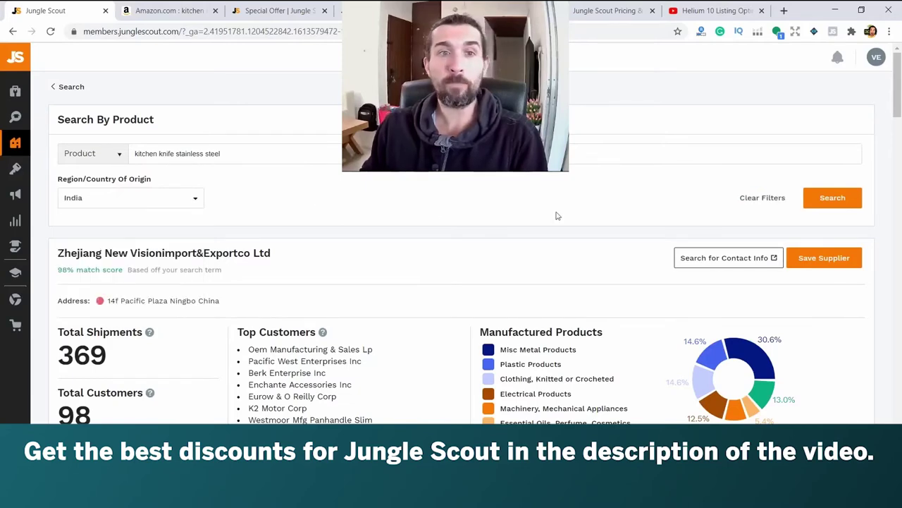
Run the supplier search with the country filter and look over the first Indian suppliers listed.
{"action": "left_click", "coordinate": [843, 200]}
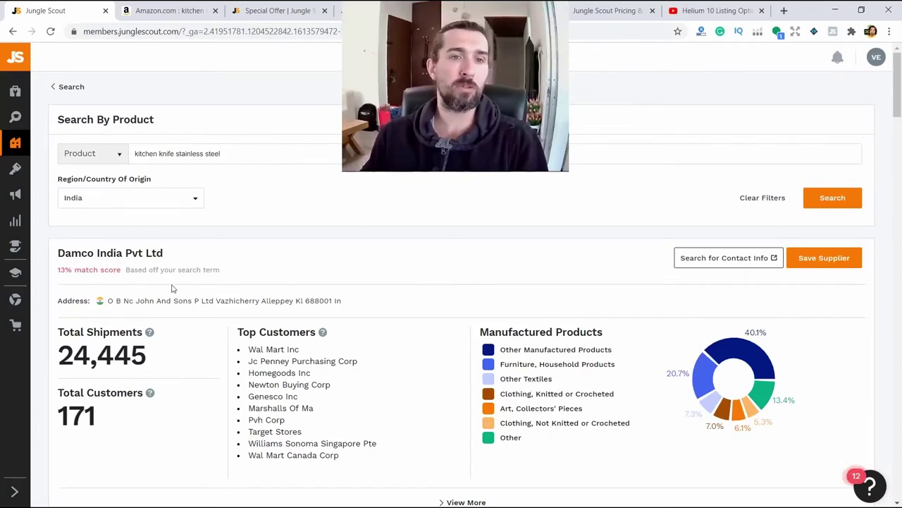
{"action": "scroll", "coordinate": [356, 297], "scroll_direction": "down", "scroll_amount": 2}
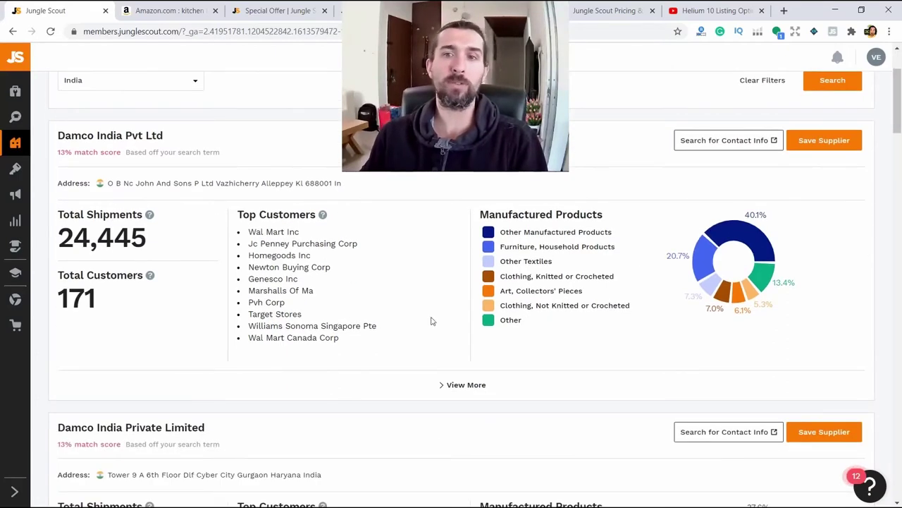
{"action": "scroll", "coordinate": [423, 255], "scroll_direction": "up", "scroll_amount": 3}
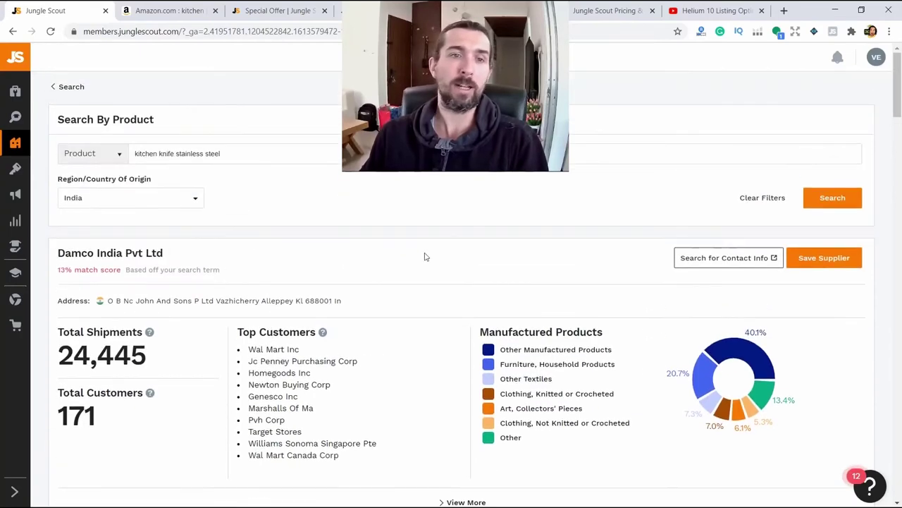
Expand the details of the first Indian supplier, Damco India Pvt Ltd, examine its shipment history chart, and collapse them.
{"action": "scroll", "coordinate": [317, 233], "scroll_direction": "down", "scroll_amount": 5}
{"action": "scroll", "coordinate": [271, 223], "scroll_direction": "up", "scroll_amount": 3}
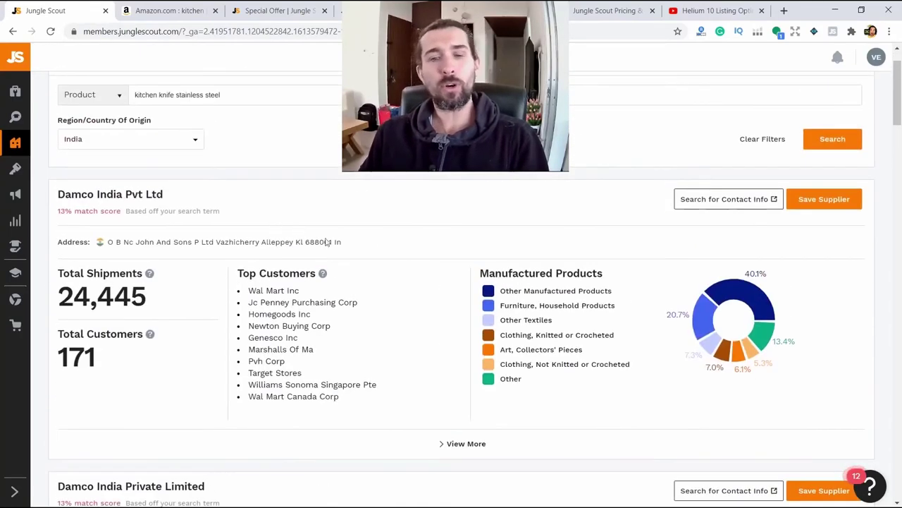
{"action": "left_click", "coordinate": [465, 449]}
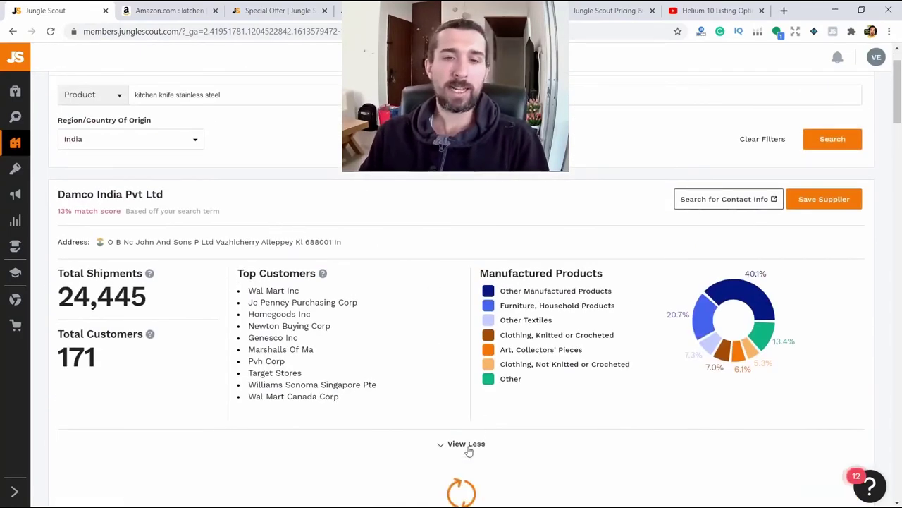
{"action": "scroll", "coordinate": [461, 395], "scroll_direction": "down", "scroll_amount": 2}
{"action": "scroll", "coordinate": [461, 352], "scroll_direction": "down", "scroll_amount": 2}
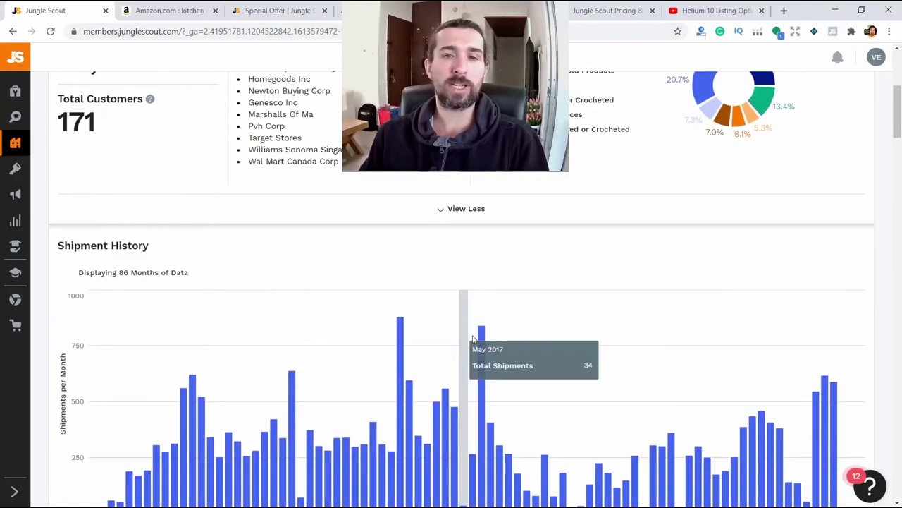
{"action": "scroll", "coordinate": [492, 332], "scroll_direction": "up", "scroll_amount": 1}
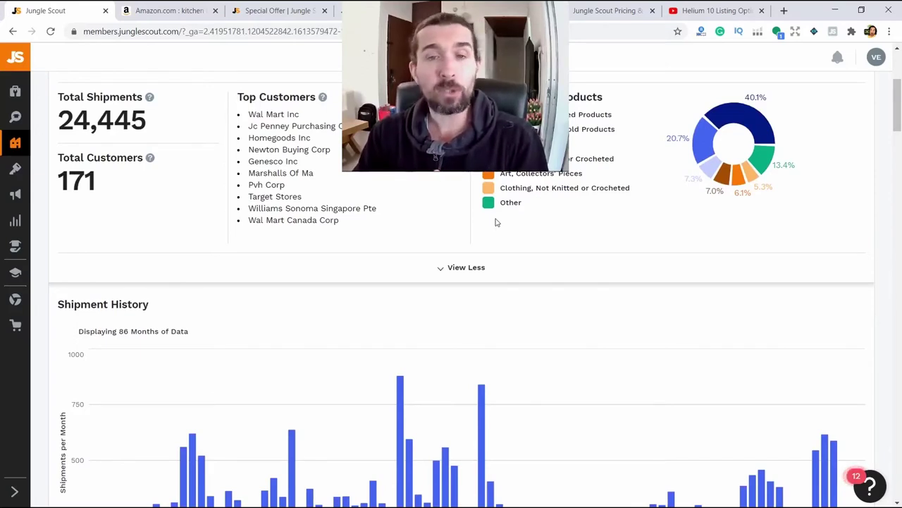
{"action": "scroll", "coordinate": [469, 278], "scroll_direction": "down", "scroll_amount": 3}
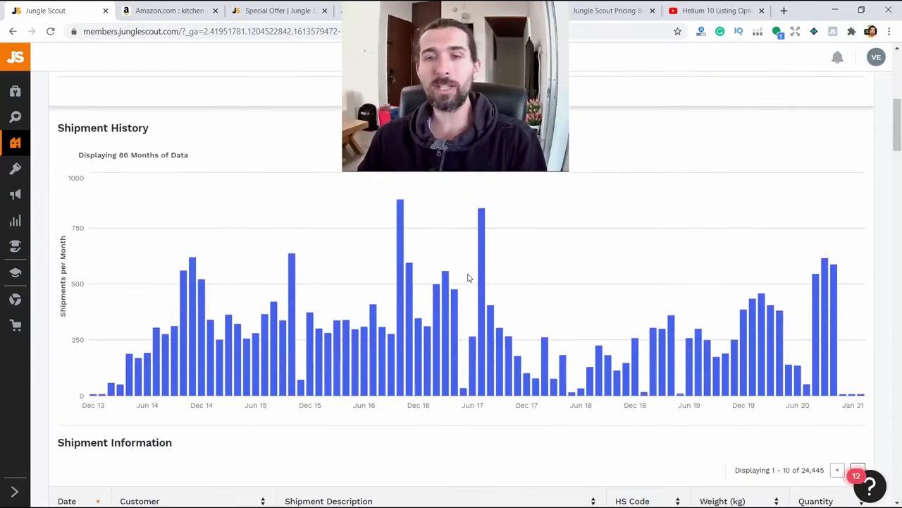
{"action": "scroll", "coordinate": [465, 239], "scroll_direction": "up", "scroll_amount": 2}
{"action": "left_click", "coordinate": [464, 211]}
{"action": "scroll", "coordinate": [900, 112], "scroll_direction": "up", "scroll_amount": 2}
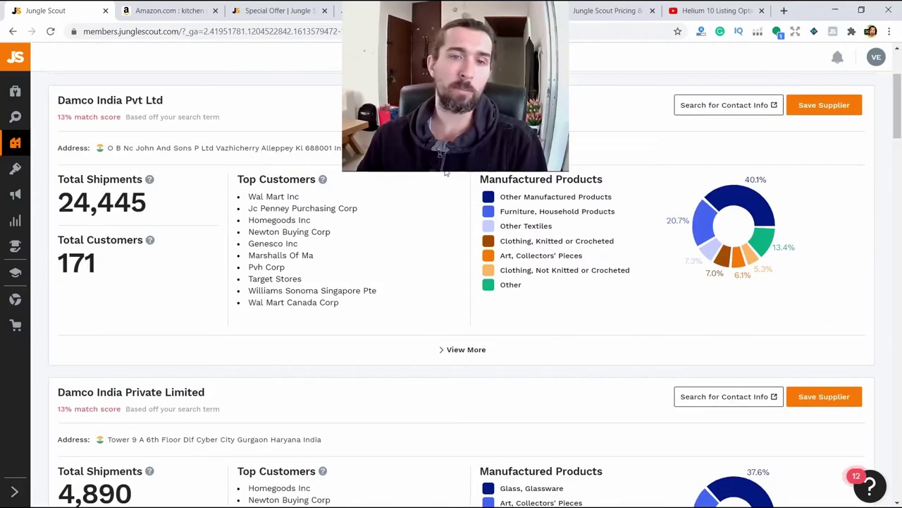
Revisit the monthly shipment history of Damco India Pvt Ltd, close its details, and glance at the next supplier.
{"action": "scroll", "coordinate": [469, 218], "scroll_direction": "down", "scroll_amount": 2}
{"action": "left_click", "coordinate": [467, 229]}
{"action": "scroll", "coordinate": [423, 297], "scroll_direction": "down", "scroll_amount": 1}
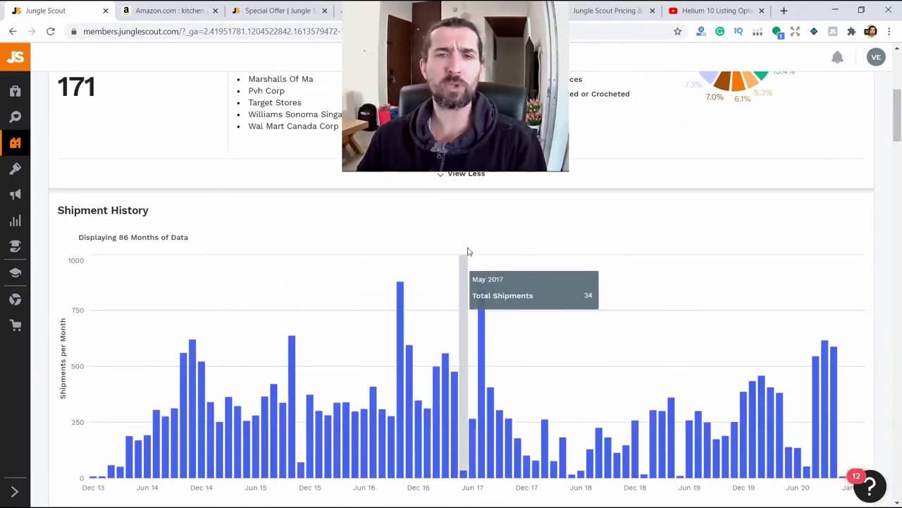
{"action": "left_click", "coordinate": [452, 177]}
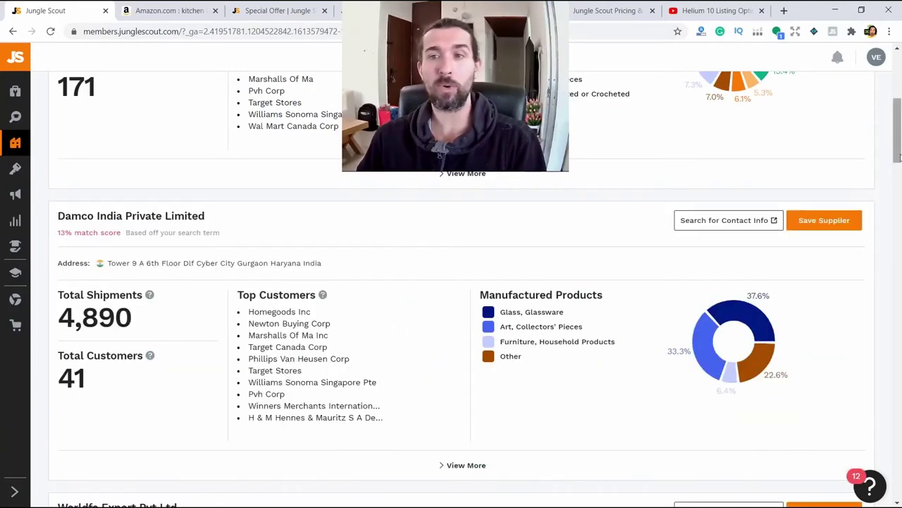
{"action": "scroll", "coordinate": [635, 246], "scroll_direction": "down", "scroll_amount": 1}
{"action": "scroll", "coordinate": [818, 256], "scroll_direction": "up", "scroll_amount": 4}
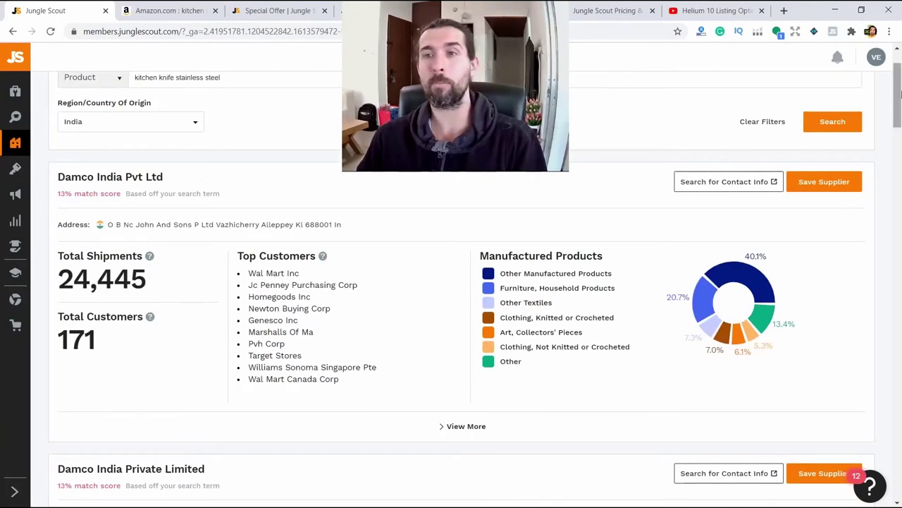
{"action": "scroll", "coordinate": [818, 256], "scroll_direction": "down", "scroll_amount": 1}
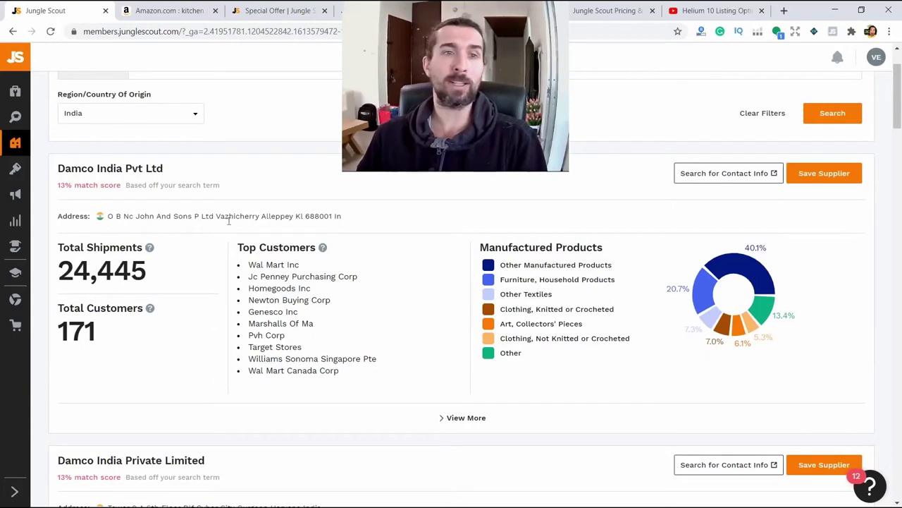
Examine the company name and address of Damco India Pvt Ltd.
{"action": "triple_click", "coordinate": [79, 165]}
{"action": "left_click", "coordinate": [239, 158]}
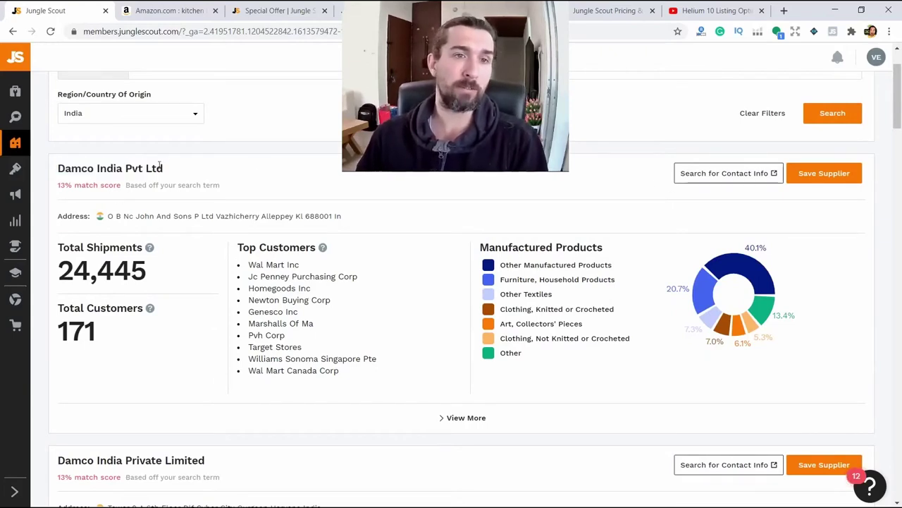
{"action": "triple_click", "coordinate": [145, 165]}
{"action": "left_click", "coordinate": [307, 211]}
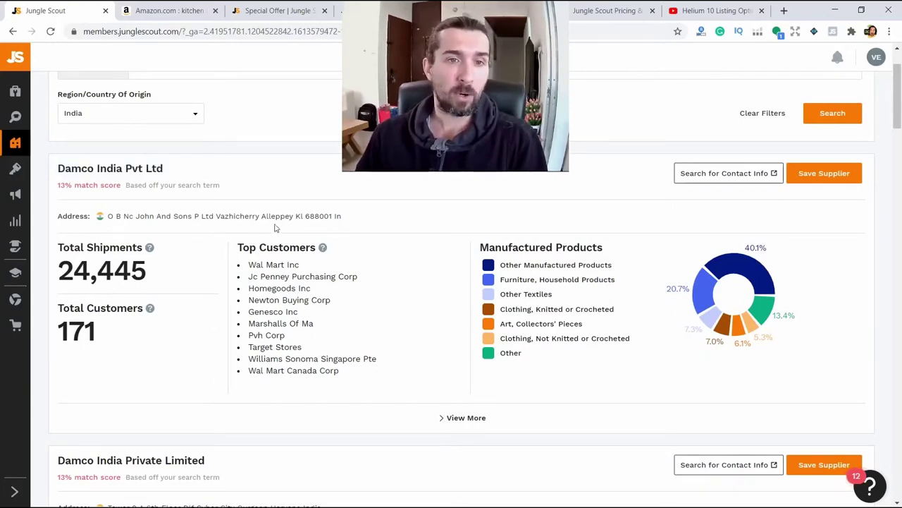
{"action": "double_click", "coordinate": [292, 215]}
{"action": "left_click", "coordinate": [301, 215]}
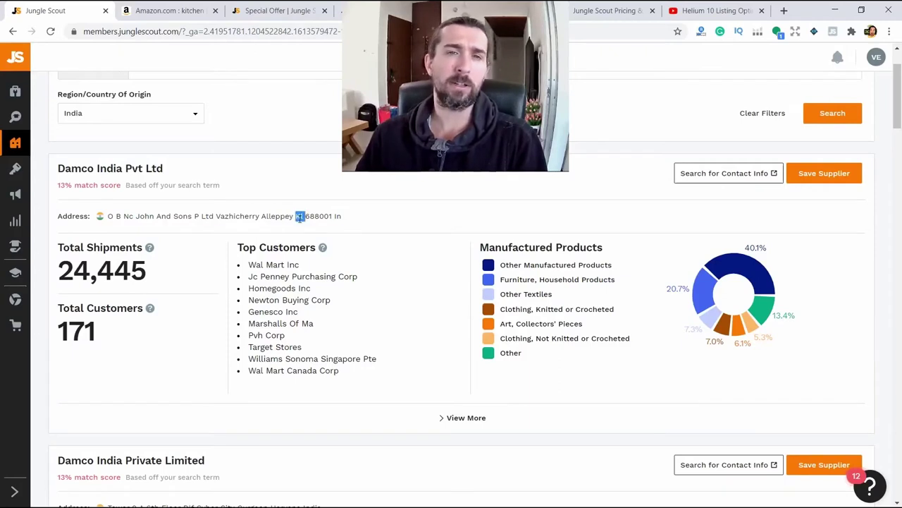
{"action": "triple_click", "coordinate": [300, 216]}
{"action": "left_click", "coordinate": [333, 216]}
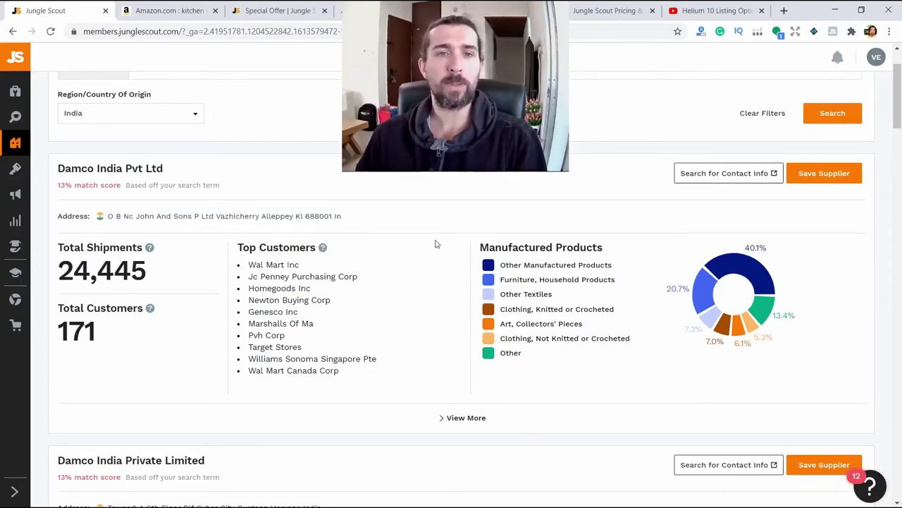
Search for contact info for Damco India Pvt Ltd and review the Google results.
{"action": "left_click", "coordinate": [698, 182]}
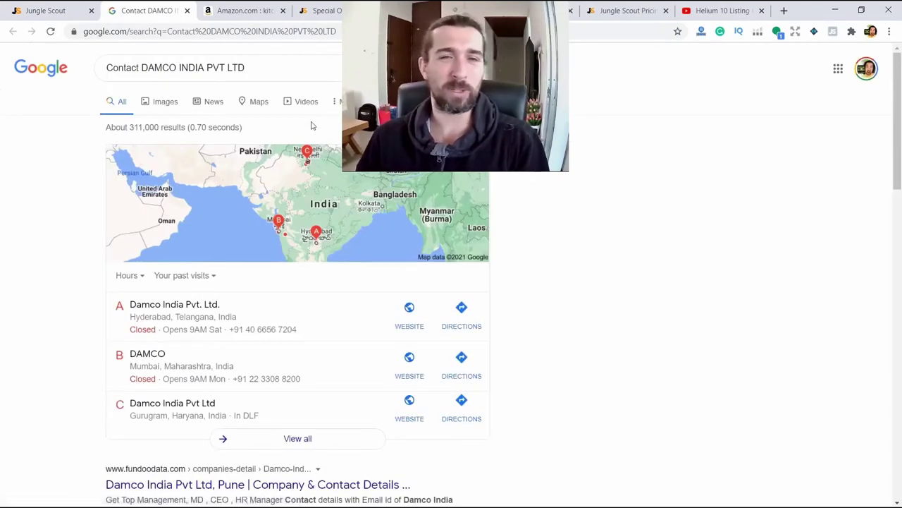
{"action": "scroll", "coordinate": [182, 206], "scroll_direction": "down", "scroll_amount": 1}
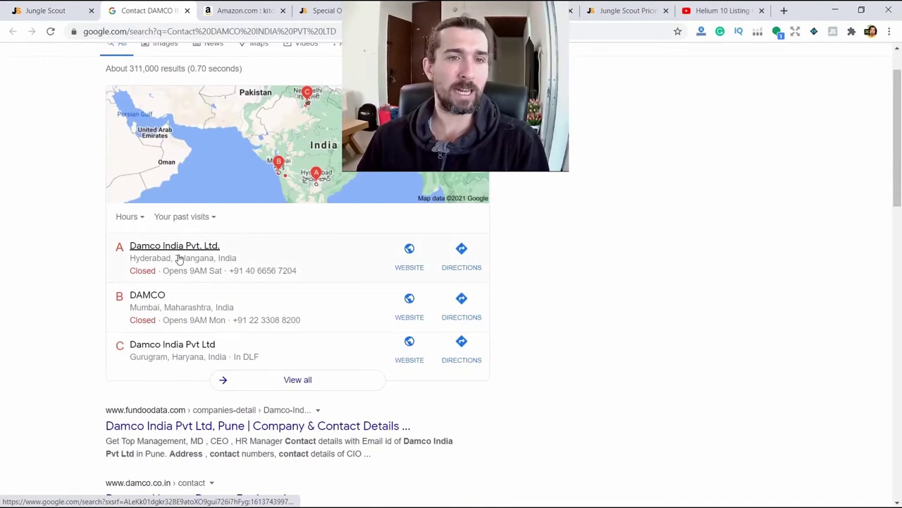
{"action": "scroll", "coordinate": [189, 256], "scroll_direction": "up", "scroll_amount": 1}
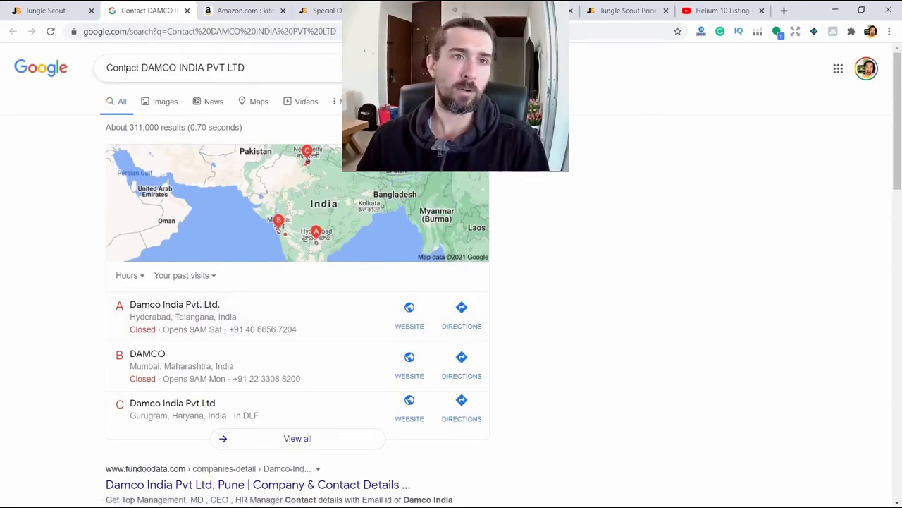
{"action": "left_click", "coordinate": [53, 10]}
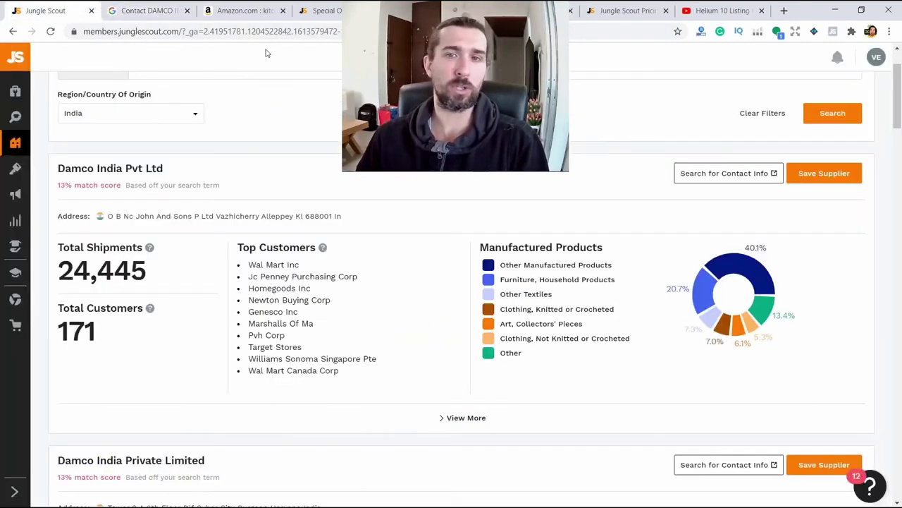
{"action": "left_click", "coordinate": [691, 175]}
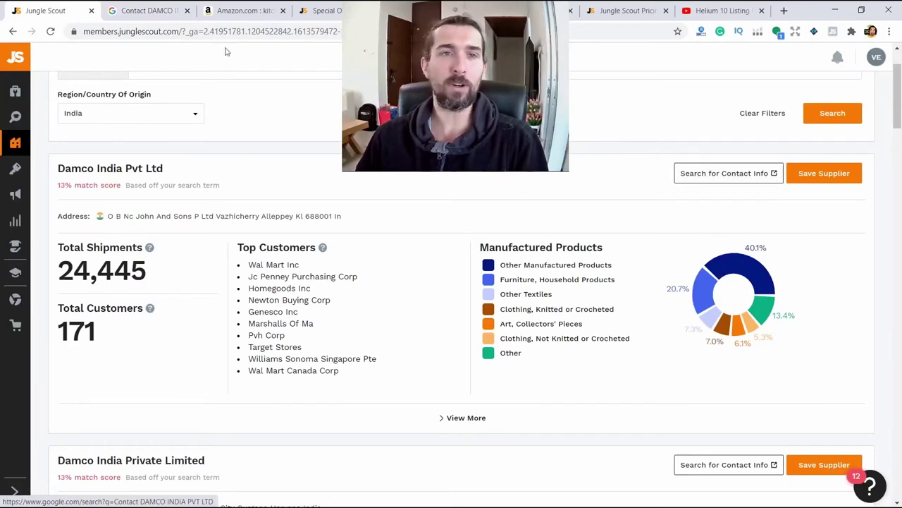
{"action": "left_click", "coordinate": [141, 68]}
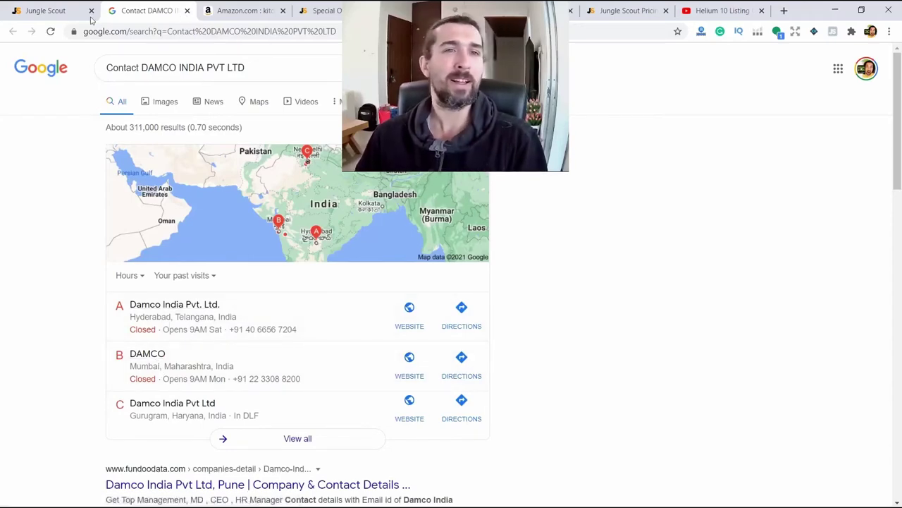
Return to Jungle Scout and look over the Indian suppliers as far as Worldfa Export Pvt Ltd.
{"action": "left_click", "coordinate": [46, 10]}
{"action": "scroll", "coordinate": [465, 268], "scroll_direction": "down", "scroll_amount": 7}
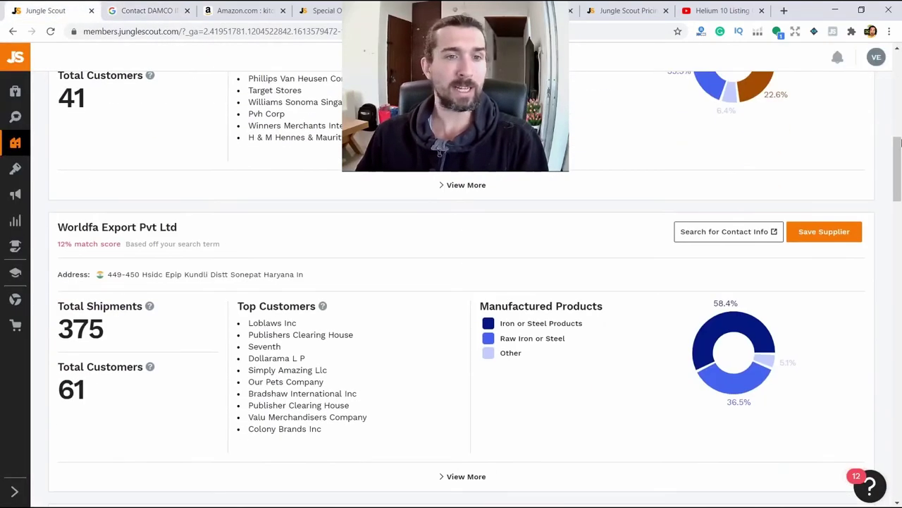
{"action": "scroll", "coordinate": [212, 207], "scroll_direction": "up", "scroll_amount": 8}
{"action": "scroll", "coordinate": [96, 159], "scroll_direction": "down", "scroll_amount": 3}
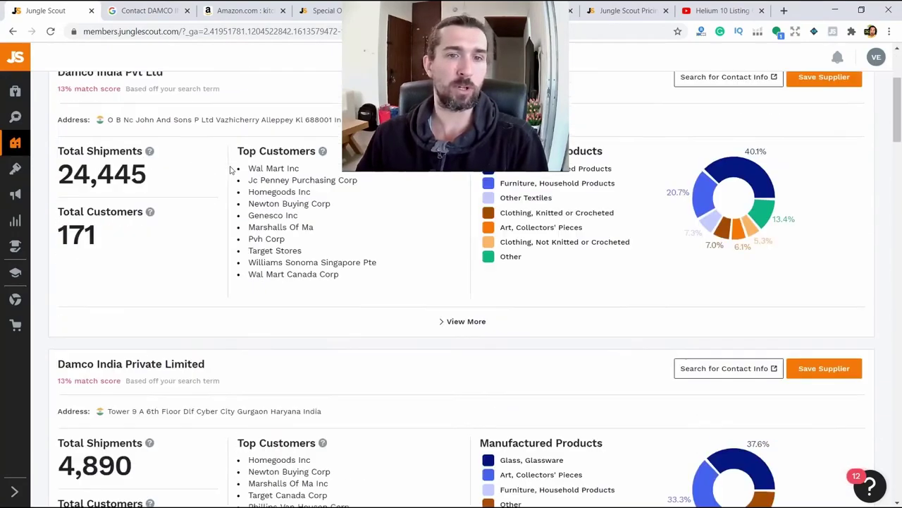
{"action": "scroll", "coordinate": [43, 78], "scroll_direction": "up", "scroll_amount": 3}
Start a new Supplier Database search and set it to search by company.
{"action": "mouse_move", "coordinate": [15, 143]}
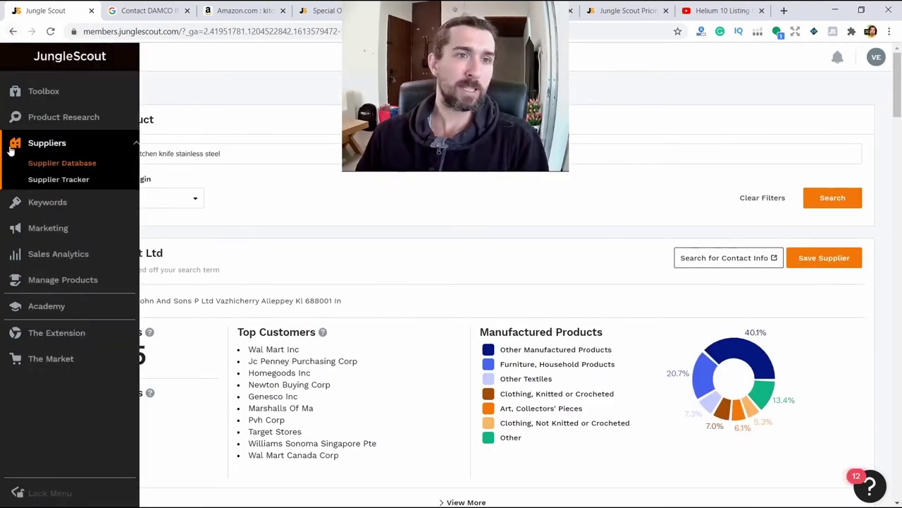
{"action": "left_click", "coordinate": [55, 161]}
{"action": "left_click", "coordinate": [469, 287]}
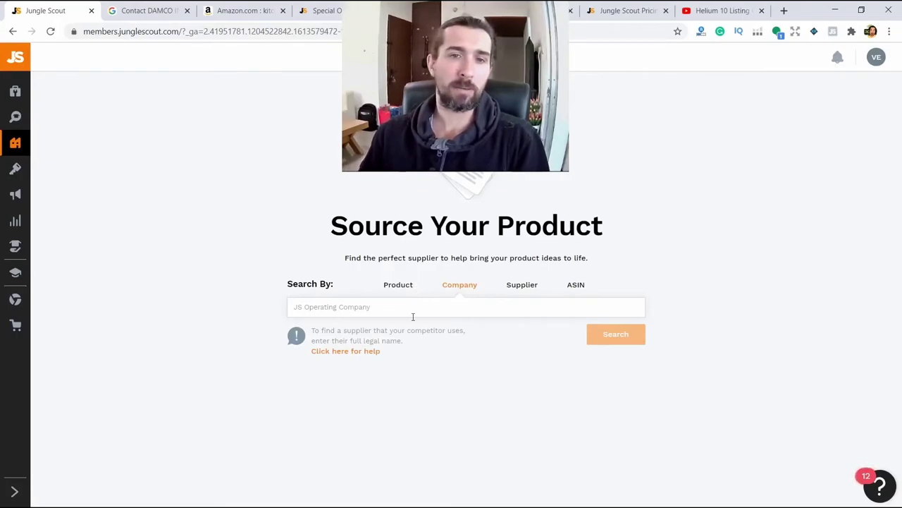
Switch to the Amazon kitchen knife results and look through the listings for a competitor brand.
{"action": "left_click", "coordinate": [240, 10]}
{"action": "scroll", "coordinate": [446, 244], "scroll_direction": "up", "scroll_amount": 2}
{"action": "scroll", "coordinate": [446, 243], "scroll_direction": "down", "scroll_amount": 6}
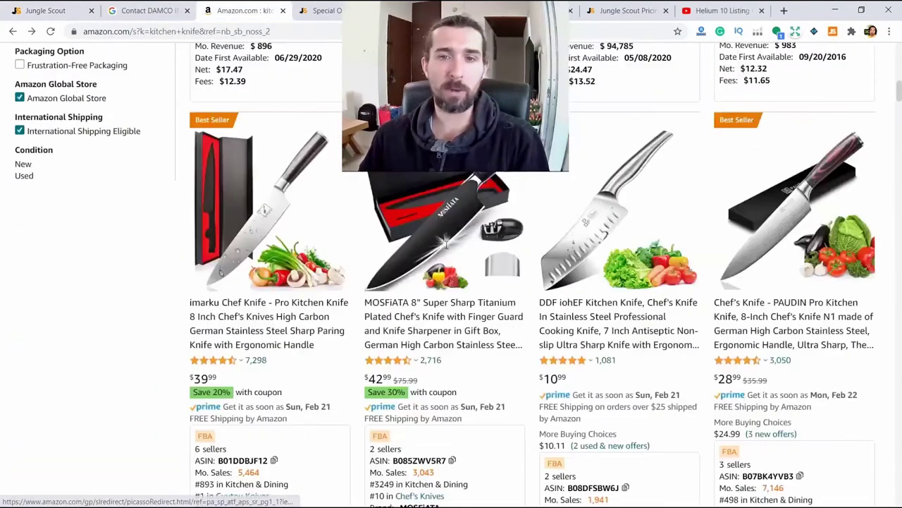
{"action": "scroll", "coordinate": [574, 317], "scroll_direction": "down", "scroll_amount": 5}
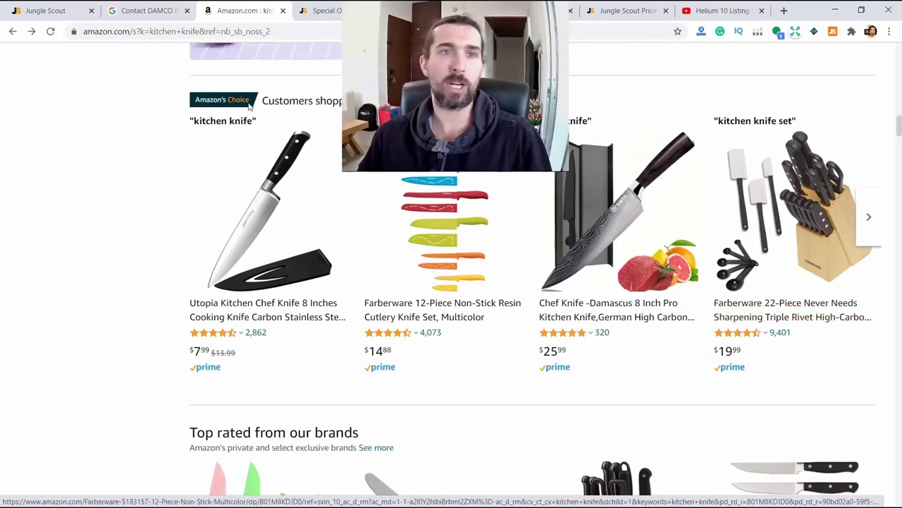
Switch back to Jungle Scout and run a supplier search for the company farberware.
{"action": "key", "text": "ctrl+1"}
{"action": "left_click", "coordinate": [391, 309]}
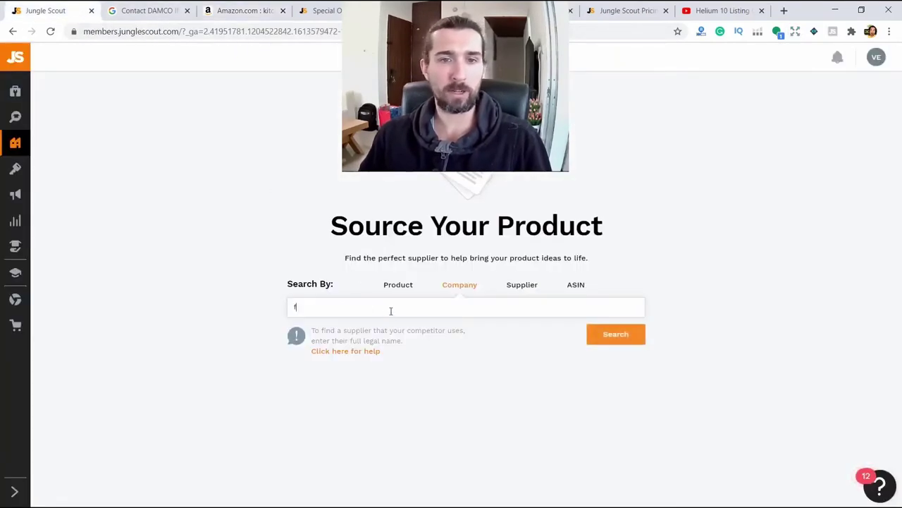
{"action": "type", "text": "farberware"}
{"action": "left_click", "coordinate": [622, 344]}
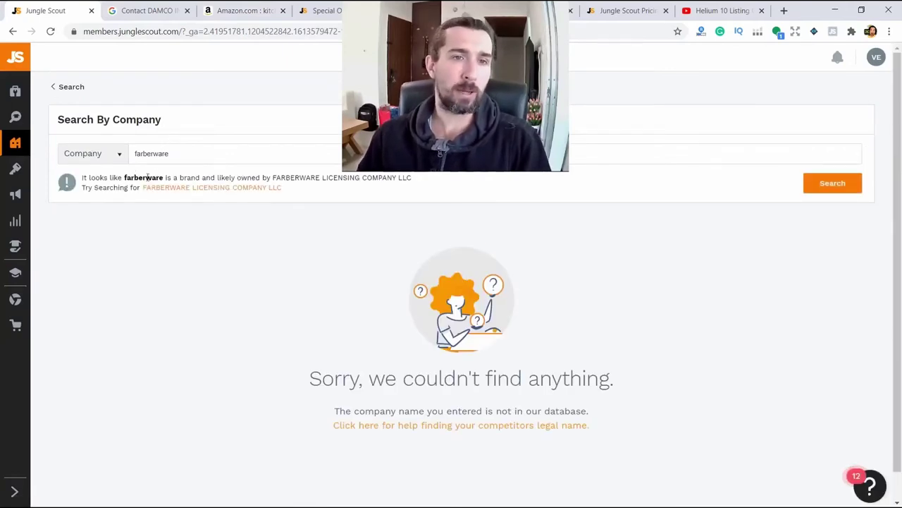
Read the brand ownership suggestion and run the search for FARBERWARE LICENSING COMPANY LLC instead.
{"action": "left_click_drag", "start_coordinate": [119, 177], "coordinate": [163, 178]}
{"action": "left_click", "coordinate": [161, 177]}
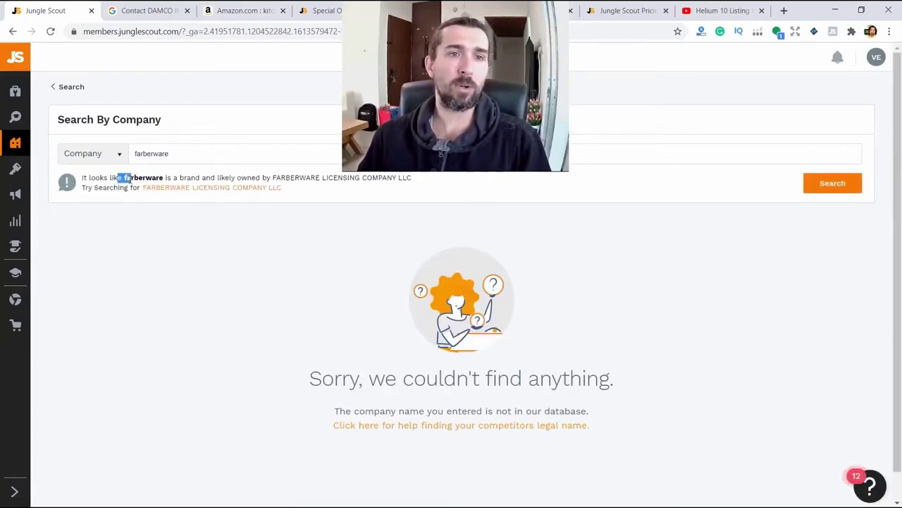
{"action": "triple_click", "coordinate": [162, 179]}
{"action": "left_click", "coordinate": [168, 153]}
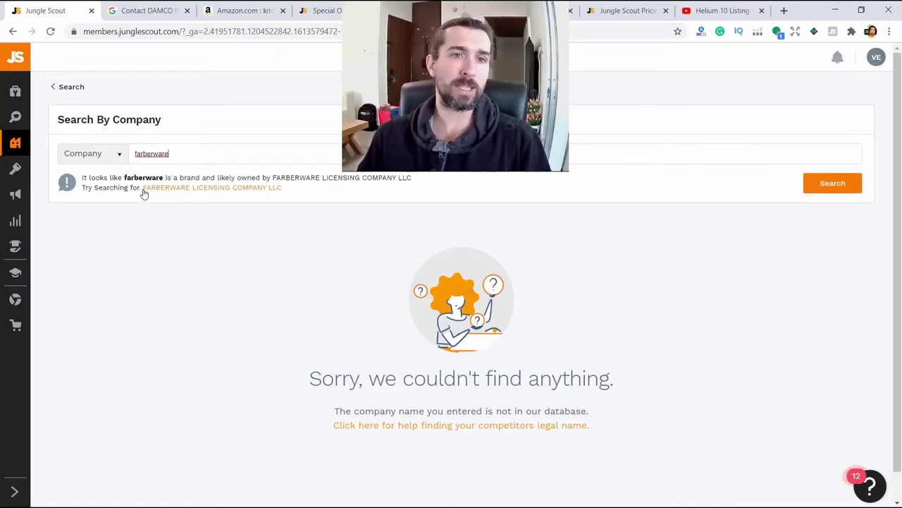
{"action": "left_click", "coordinate": [198, 190]}
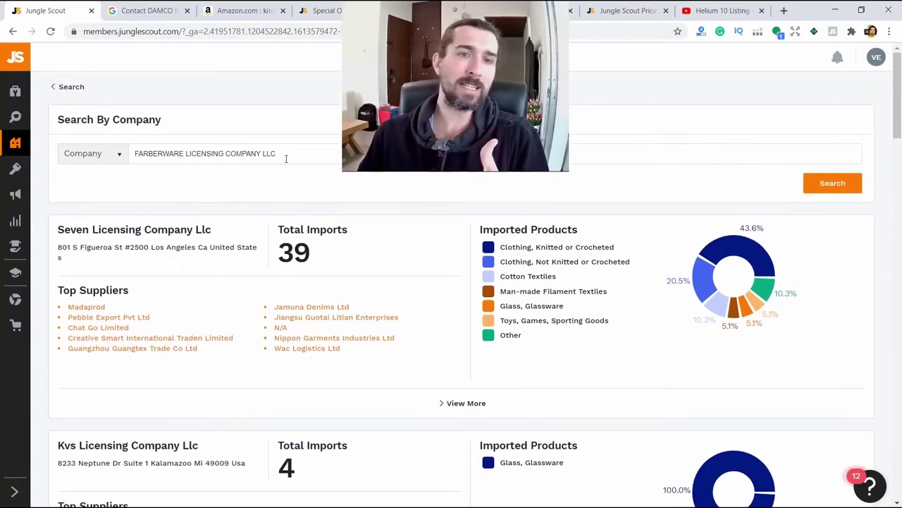
Look over the companies returned for the Farberware search, including their top suppliers, total imports and imported products.
{"action": "left_click_drag", "start_coordinate": [278, 155], "coordinate": [134, 156]}
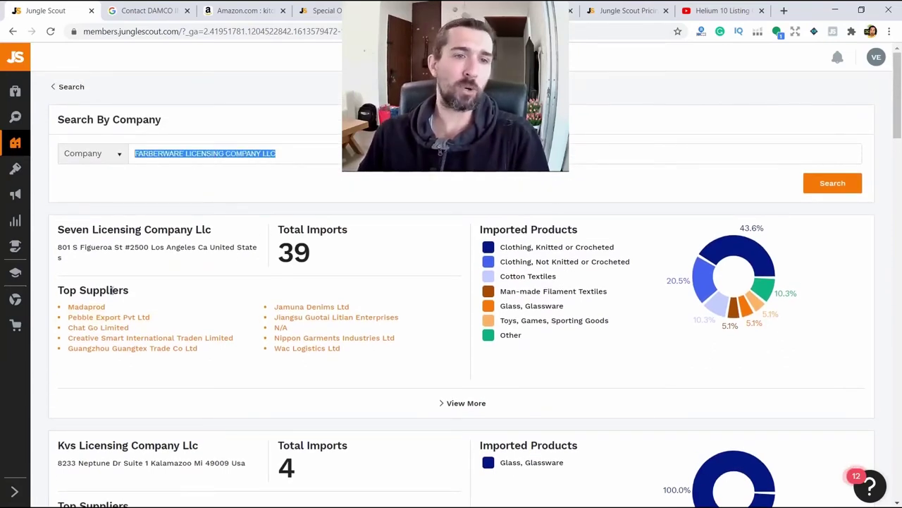
{"action": "left_click", "coordinate": [106, 288]}
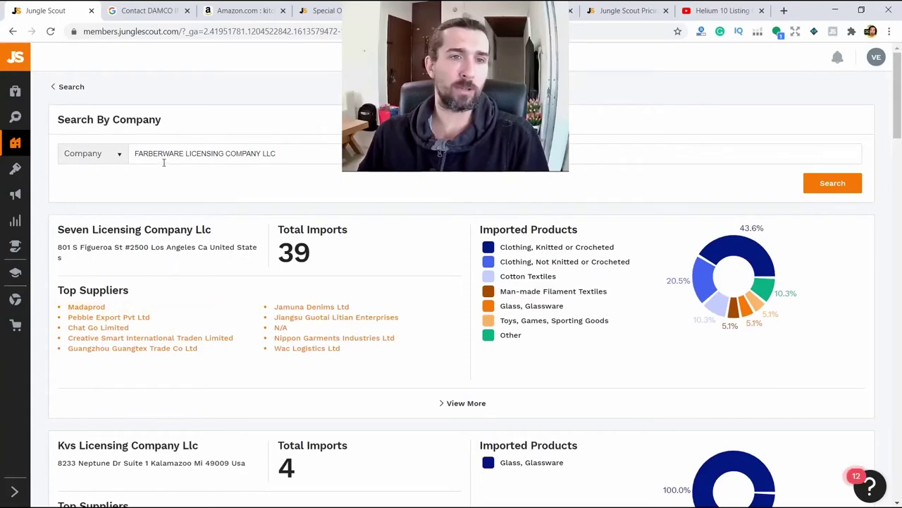
{"action": "scroll", "coordinate": [93, 216], "scroll_direction": "down", "scroll_amount": 1}
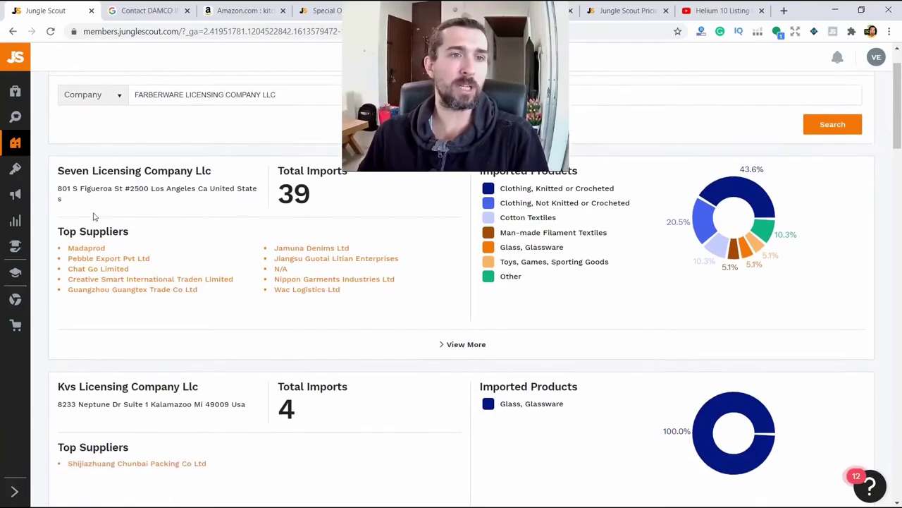
{"action": "scroll", "coordinate": [129, 240], "scroll_direction": "up", "scroll_amount": 1}
{"action": "scroll", "coordinate": [125, 212], "scroll_direction": "down", "scroll_amount": 3}
{"action": "scroll", "coordinate": [134, 303], "scroll_direction": "down", "scroll_amount": 5}
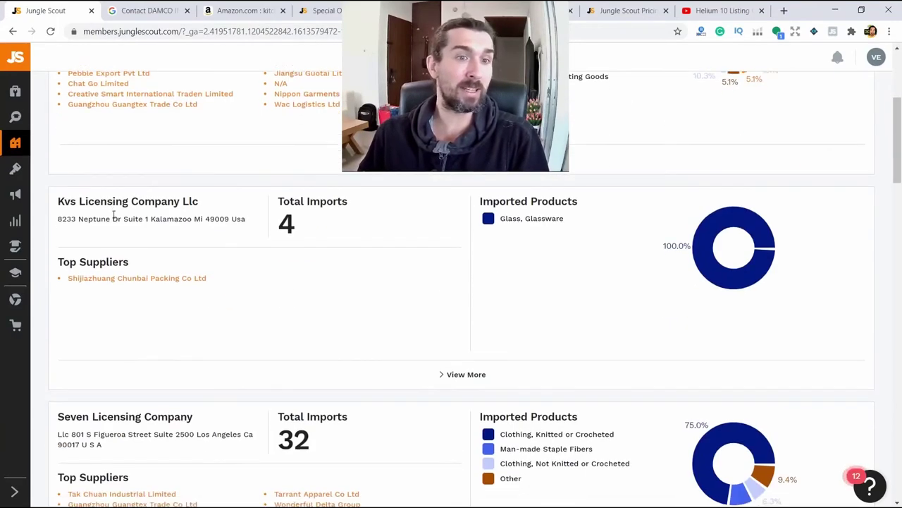
Leave the Farberware company results and open the help article on finding a competitor's legal company name.
{"action": "scroll", "coordinate": [299, 278], "scroll_direction": "down", "scroll_amount": 4}
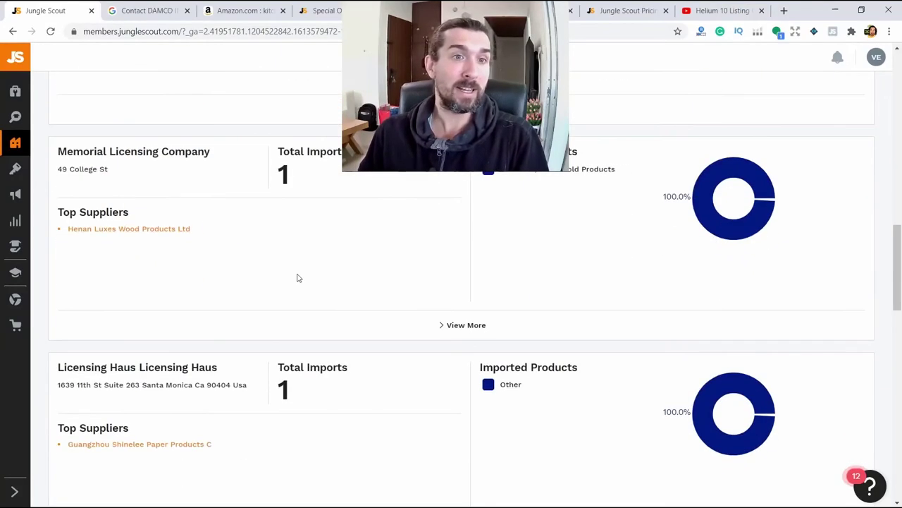
{"action": "scroll", "coordinate": [282, 271], "scroll_direction": "up", "scroll_amount": 6}
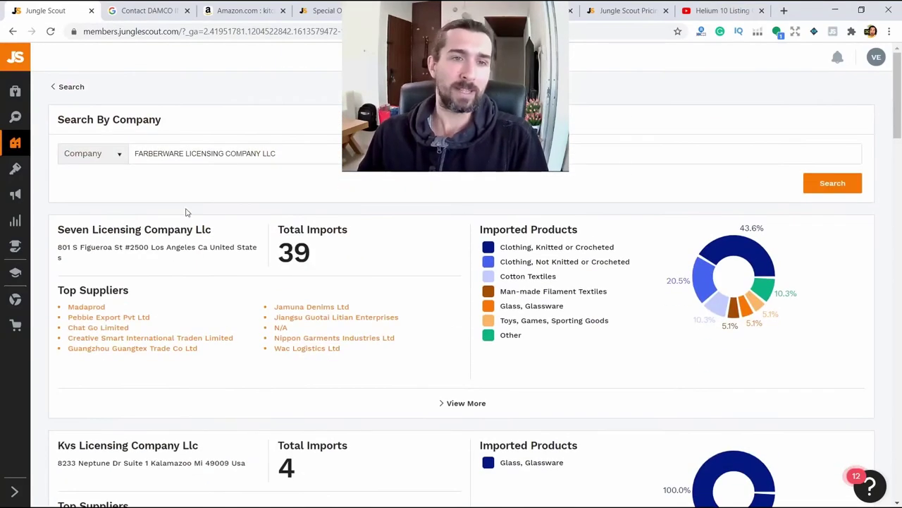
{"action": "left_click", "coordinate": [71, 87]}
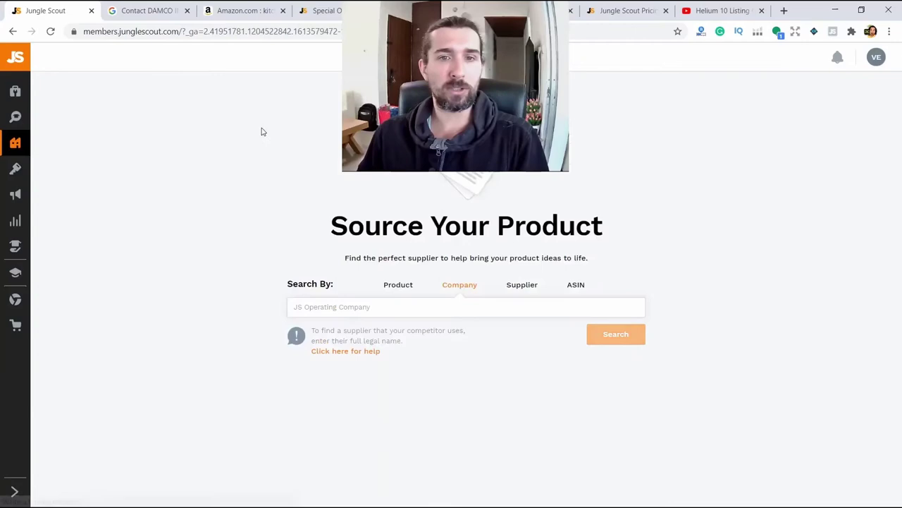
{"action": "left_click", "coordinate": [346, 351]}
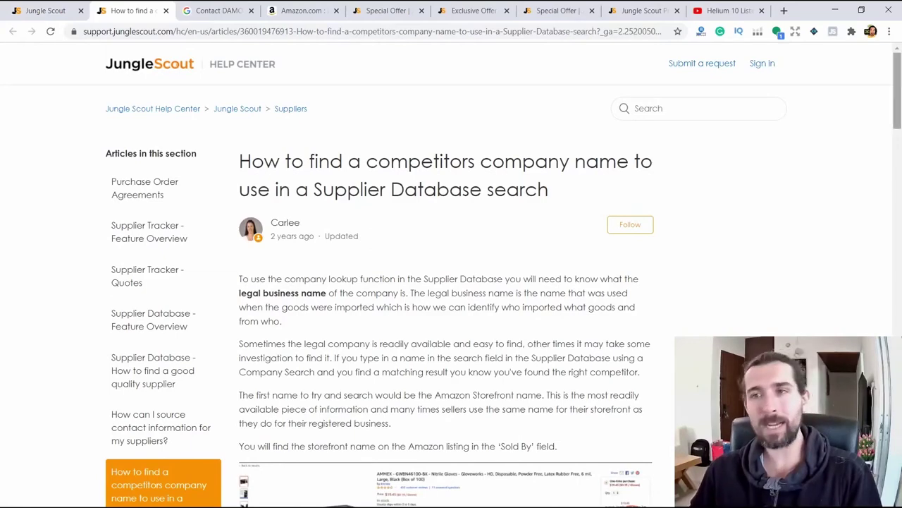
Read the article's introduction and its advice on searching by the Amazon storefront name.
{"action": "left_click_drag", "start_coordinate": [899, 77], "coordinate": [899, 113]}
{"action": "scroll", "coordinate": [671, 211], "scroll_direction": "down", "scroll_amount": 2}
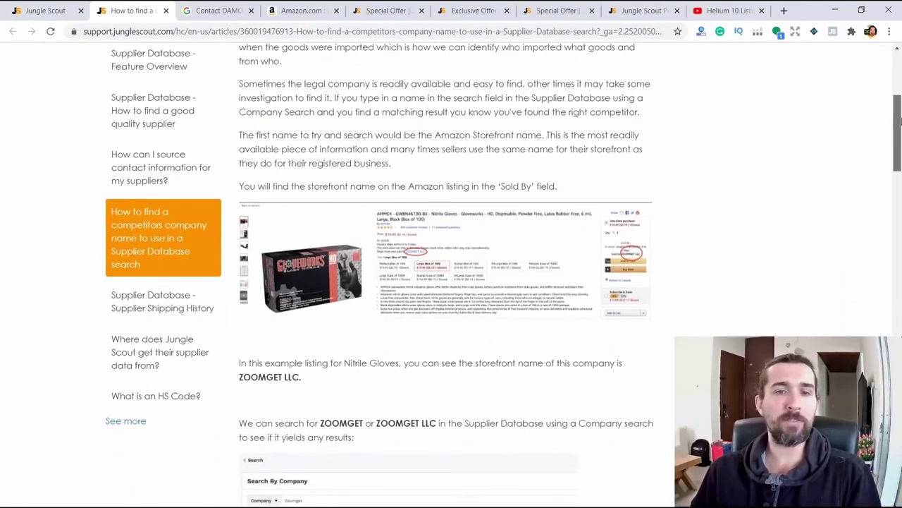
{"action": "left_click_drag", "start_coordinate": [318, 368], "coordinate": [409, 368]}
{"action": "left_click", "coordinate": [471, 367]}
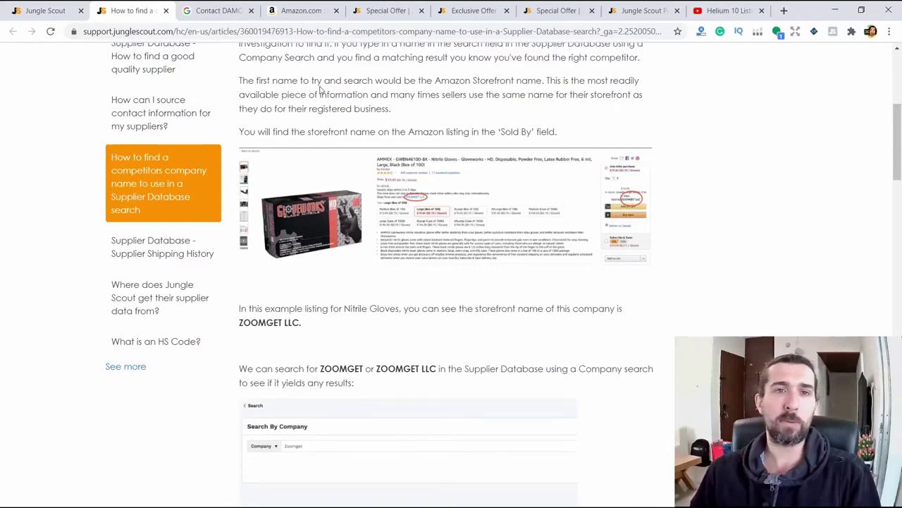
Switch to the Amazon kitchen knife results and open the Farberware 22-Piece knife block set listing.
{"action": "left_click", "coordinate": [292, 10]}
{"action": "scroll", "coordinate": [618, 310], "scroll_direction": "down", "scroll_amount": 1}
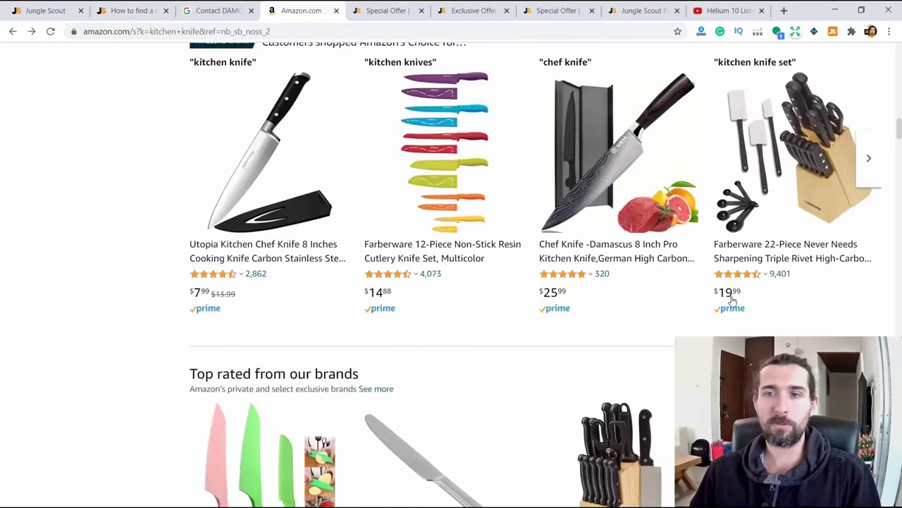
{"action": "left_click", "coordinate": [751, 250]}
Compare the help article's 'Sold By' example with the Sold by field on the Farberware listing.
{"action": "left_click", "coordinate": [213, 11]}
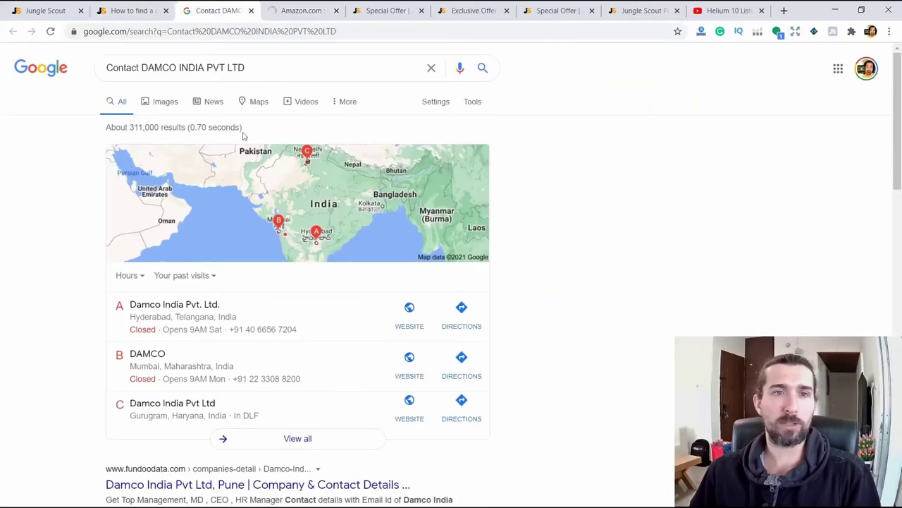
{"action": "left_click", "coordinate": [109, 10]}
{"action": "scroll", "coordinate": [444, 220], "scroll_direction": "down", "scroll_amount": 2}
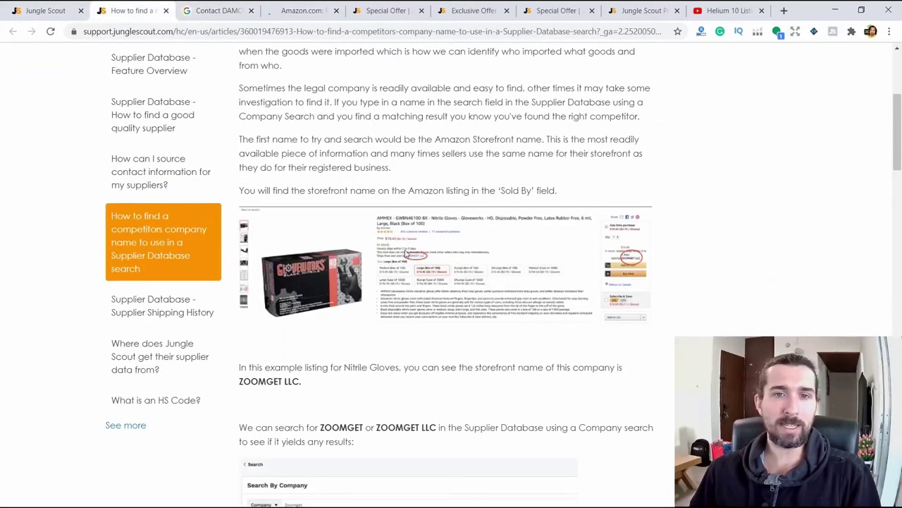
{"action": "left_click", "coordinate": [319, 10]}
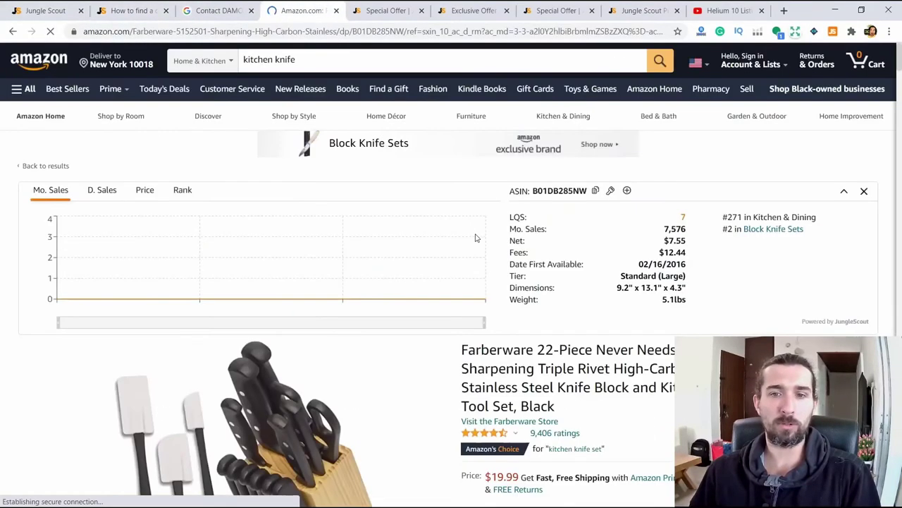
{"action": "scroll", "coordinate": [581, 212], "scroll_direction": "down", "scroll_amount": 5}
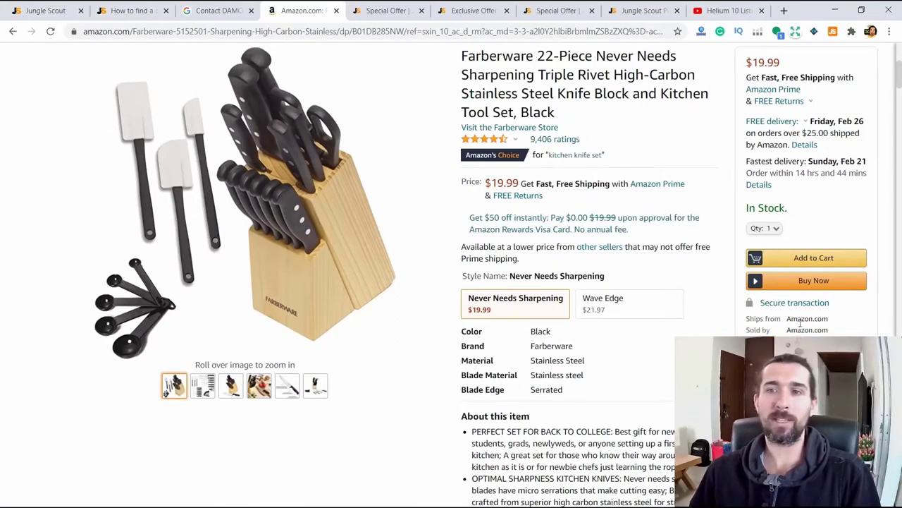
{"action": "left_click", "coordinate": [564, 344]}
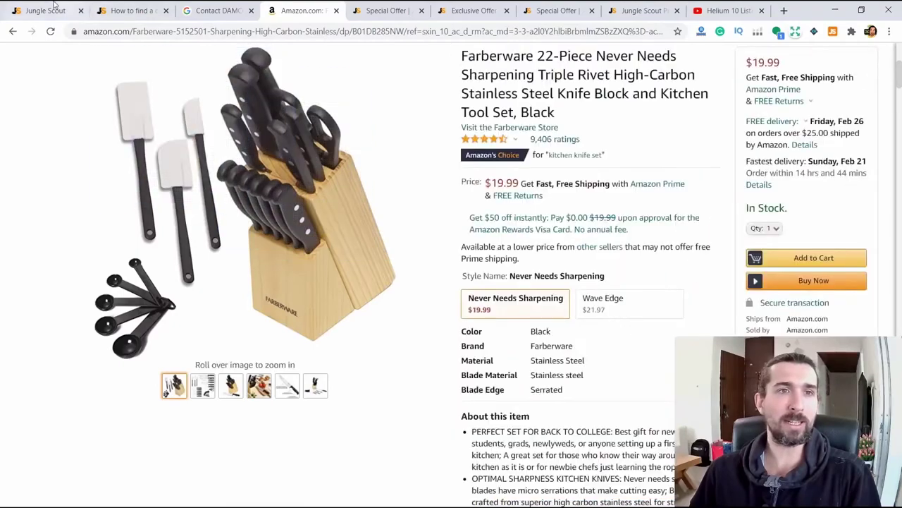
Return to the help article and review the ZOOMGET LLC storefront example and its company search.
{"action": "left_click", "coordinate": [43, 11]}
{"action": "left_click", "coordinate": [130, 11]}
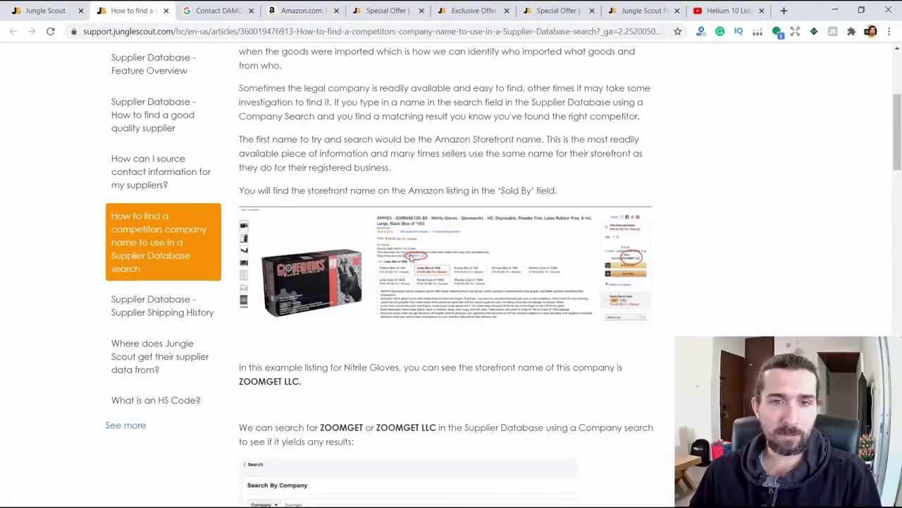
{"action": "scroll", "coordinate": [391, 284], "scroll_direction": "up", "scroll_amount": 1}
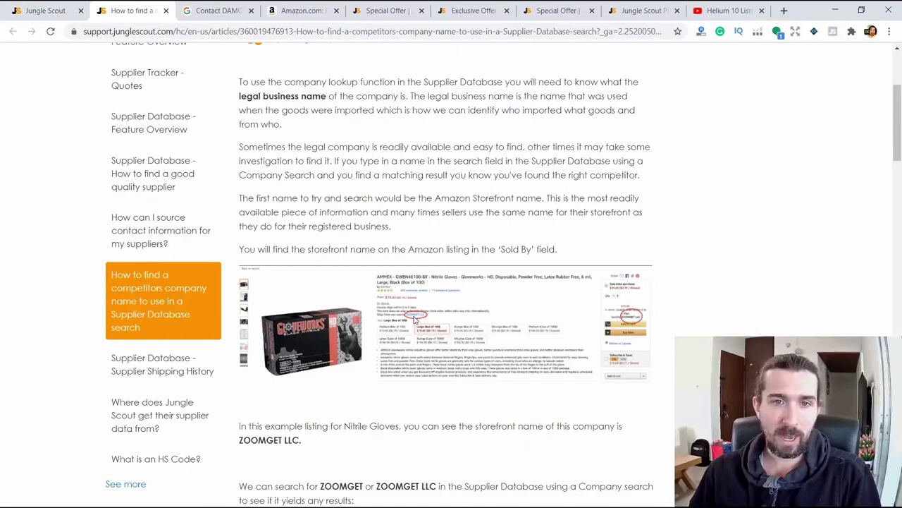
{"action": "scroll", "coordinate": [305, 416], "scroll_direction": "down", "scroll_amount": 1}
{"action": "left_click_drag", "start_coordinate": [302, 387], "coordinate": [241, 383]}
{"action": "scroll", "coordinate": [329, 373], "scroll_direction": "down", "scroll_amount": 2}
{"action": "left_click", "coordinate": [337, 313]}
{"action": "left_click_drag", "start_coordinate": [322, 318], "coordinate": [436, 310]}
{"action": "scroll", "coordinate": [415, 268], "scroll_direction": "down", "scroll_amount": 4}
{"action": "scroll", "coordinate": [460, 278], "scroll_direction": "down", "scroll_amount": 3}
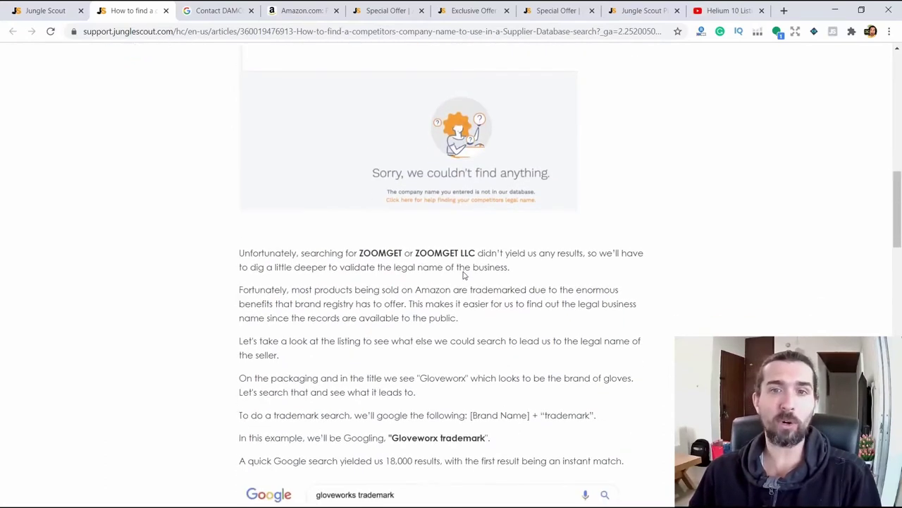
{"action": "left_click_drag", "start_coordinate": [417, 191], "coordinate": [475, 194]}
{"action": "left_click", "coordinate": [478, 197]}
Read the article's explanation of searching Google for a brand name plus "trademark", using the Gloveworx example.
{"action": "scroll", "coordinate": [479, 205], "scroll_direction": "down", "scroll_amount": 3}
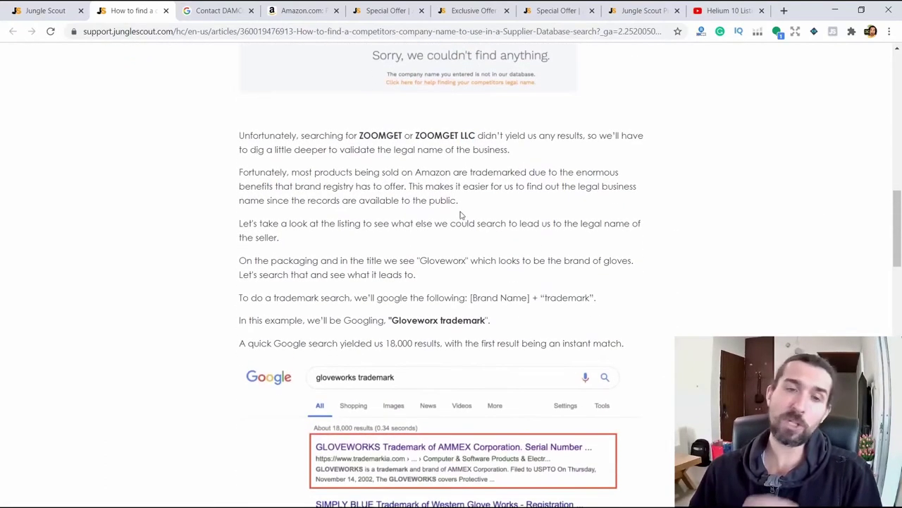
{"action": "left_click_drag", "start_coordinate": [393, 203], "coordinate": [487, 204]}
{"action": "left_click", "coordinate": [411, 204]}
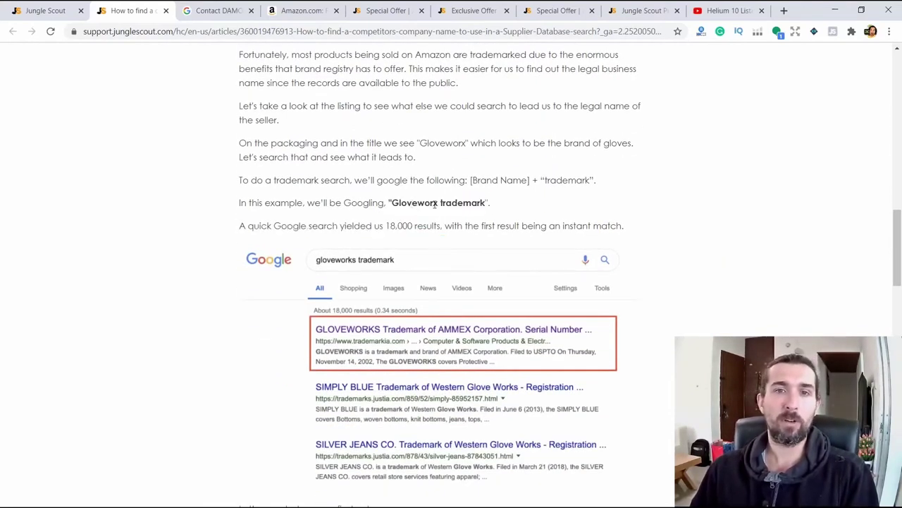
{"action": "left_click_drag", "start_coordinate": [424, 203], "coordinate": [457, 203]}
{"action": "left_click", "coordinate": [489, 203]}
{"action": "left_click", "coordinate": [457, 203]}
{"action": "scroll", "coordinate": [426, 219], "scroll_direction": "up", "scroll_amount": 2}
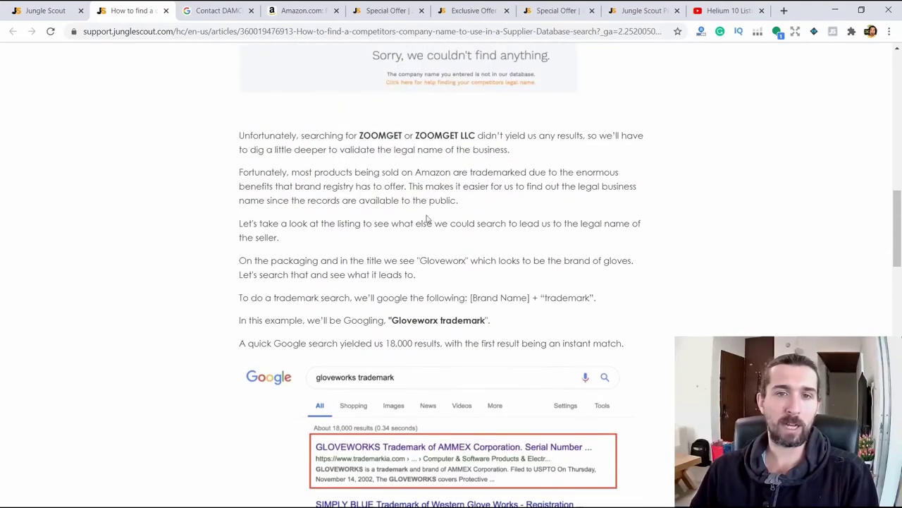
Look back at the brand name on the glove packaging and review the matching Gloveworx trademark search results.
{"action": "scroll", "coordinate": [426, 219], "scroll_direction": "up", "scroll_amount": 6}
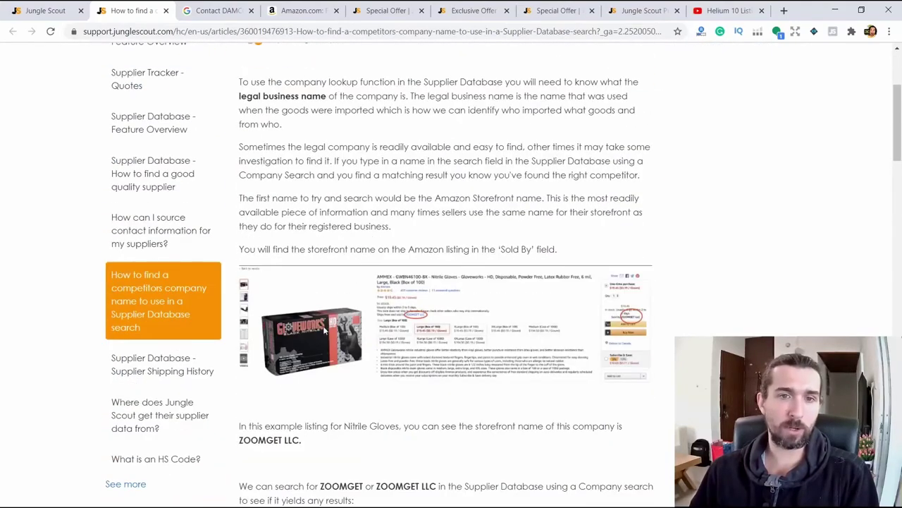
{"action": "scroll", "coordinate": [325, 330], "scroll_direction": "down", "scroll_amount": 2}
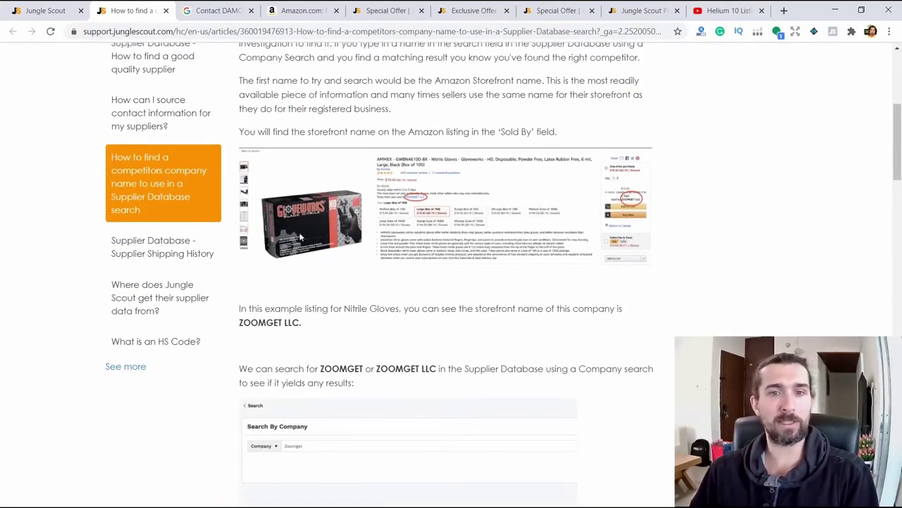
{"action": "scroll", "coordinate": [416, 231], "scroll_direction": "down", "scroll_amount": 12}
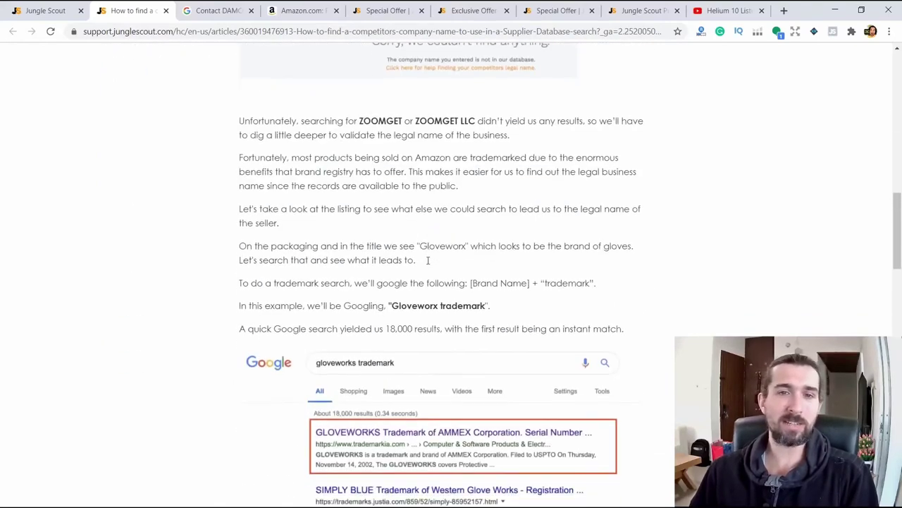
{"action": "scroll", "coordinate": [411, 239], "scroll_direction": "up", "scroll_amount": 2}
{"action": "left_click_drag", "start_coordinate": [393, 261], "coordinate": [487, 262]}
{"action": "scroll", "coordinate": [486, 263], "scroll_direction": "down", "scroll_amount": 1}
{"action": "scroll", "coordinate": [487, 264], "scroll_direction": "down", "scroll_amount": 2}
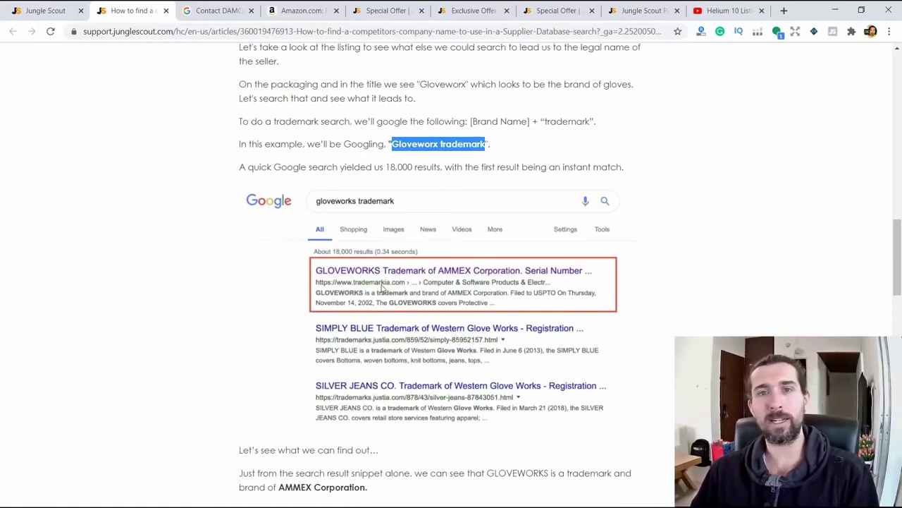
Read how the trademark search snippet and trademark record identify the legal owner of the Gloveworks brand.
{"action": "scroll", "coordinate": [382, 286], "scroll_direction": "down", "scroll_amount": 1}
{"action": "scroll", "coordinate": [404, 221], "scroll_direction": "down", "scroll_amount": 1}
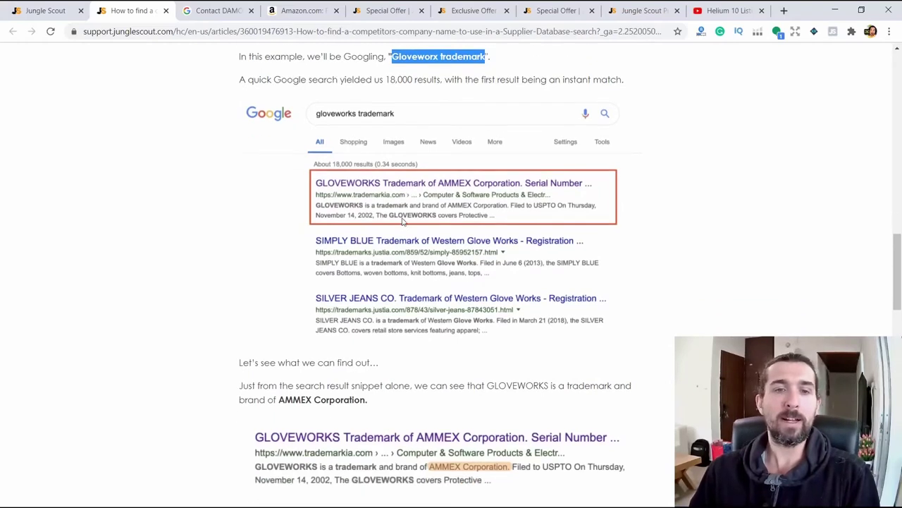
{"action": "scroll", "coordinate": [403, 221], "scroll_direction": "down", "scroll_amount": 3}
{"action": "scroll", "coordinate": [363, 247], "scroll_direction": "up", "scroll_amount": 1}
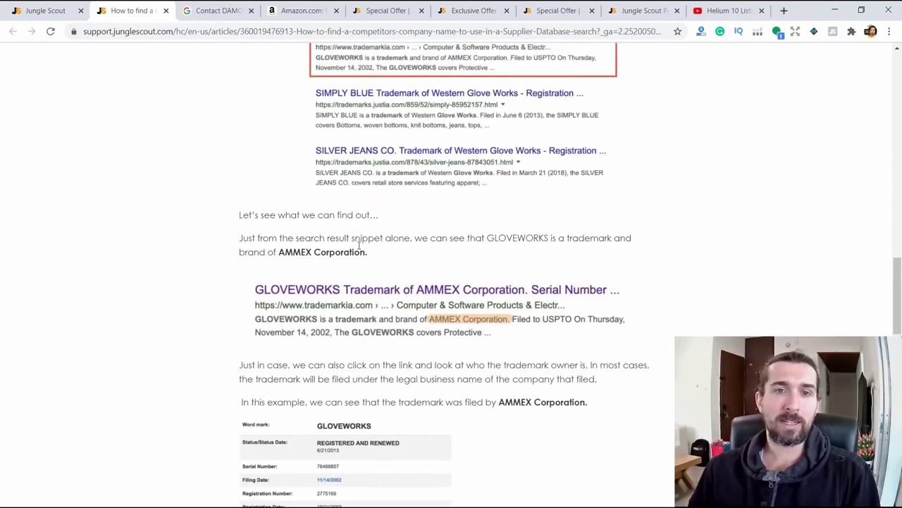
{"action": "left_click_drag", "start_coordinate": [280, 252], "coordinate": [368, 253]}
{"action": "left_click", "coordinate": [284, 252]}
{"action": "left_click", "coordinate": [363, 255]}
{"action": "scroll", "coordinate": [331, 232], "scroll_direction": "down", "scroll_amount": 1}
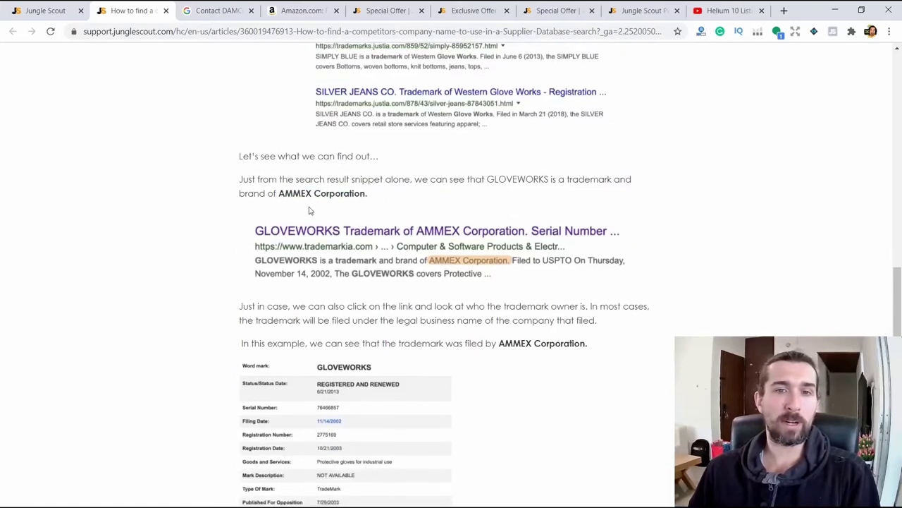
{"action": "left_click_drag", "start_coordinate": [280, 193], "coordinate": [368, 194]}
{"action": "scroll", "coordinate": [363, 211], "scroll_direction": "down", "scroll_amount": 2}
{"action": "left_click", "coordinate": [397, 237]}
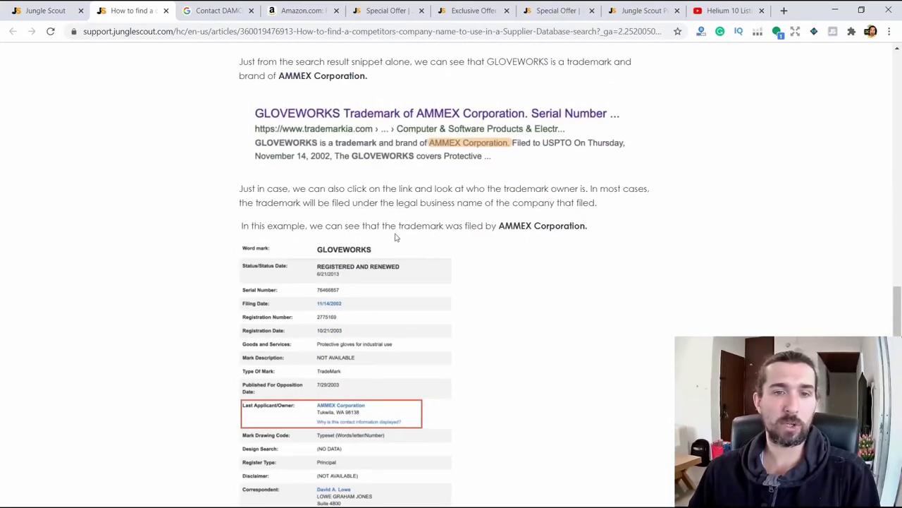
Examine the article's closing example of a company search for AMMEX Corp and return to the article's beginning.
{"action": "scroll", "coordinate": [294, 350], "scroll_direction": "down", "scroll_amount": 2}
{"action": "scroll", "coordinate": [343, 292], "scroll_direction": "down", "scroll_amount": 4}
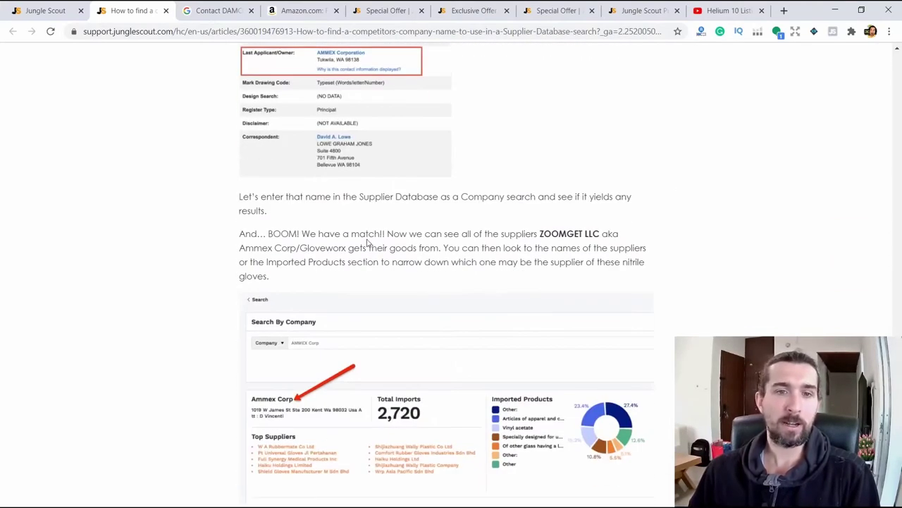
{"action": "scroll", "coordinate": [367, 242], "scroll_direction": "down", "scroll_amount": 1}
{"action": "scroll", "coordinate": [287, 370], "scroll_direction": "up", "scroll_amount": 1}
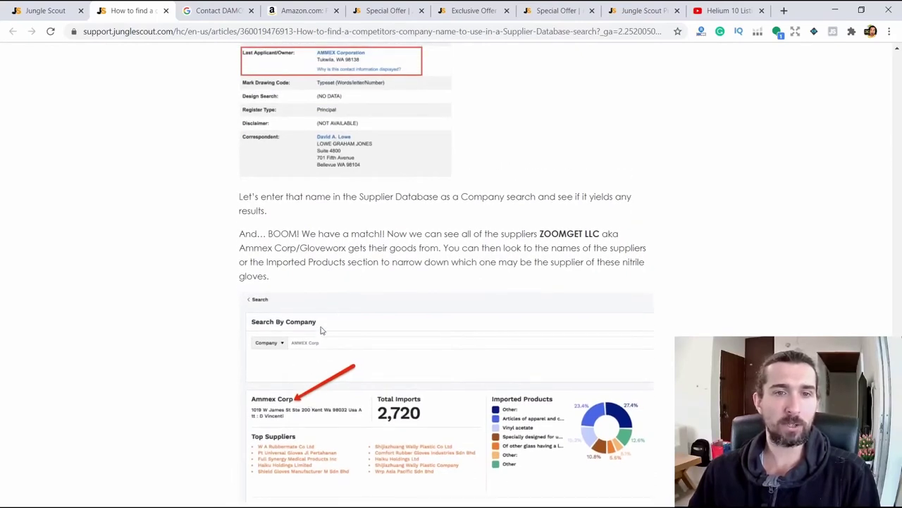
{"action": "scroll", "coordinate": [294, 299], "scroll_direction": "down", "scroll_amount": 1}
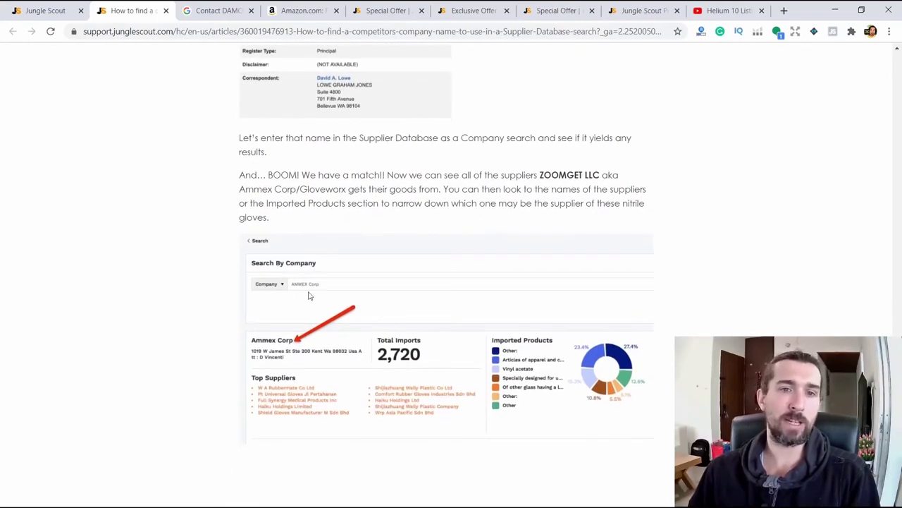
{"action": "scroll", "coordinate": [310, 287], "scroll_direction": "down", "scroll_amount": 1}
{"action": "scroll", "coordinate": [298, 282], "scroll_direction": "down", "scroll_amount": 1}
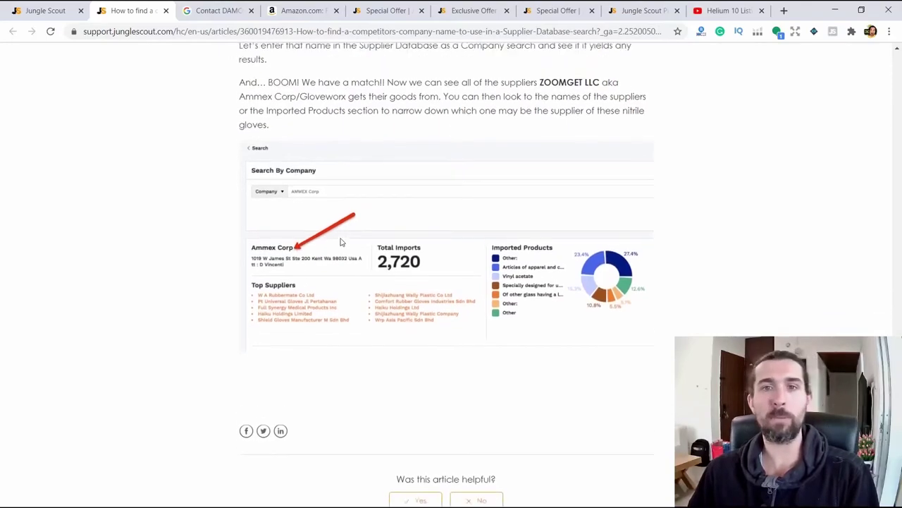
{"action": "scroll", "coordinate": [342, 242], "scroll_direction": "up", "scroll_amount": 1}
{"action": "scroll", "coordinate": [884, 293], "scroll_direction": "up", "scroll_amount": 20}
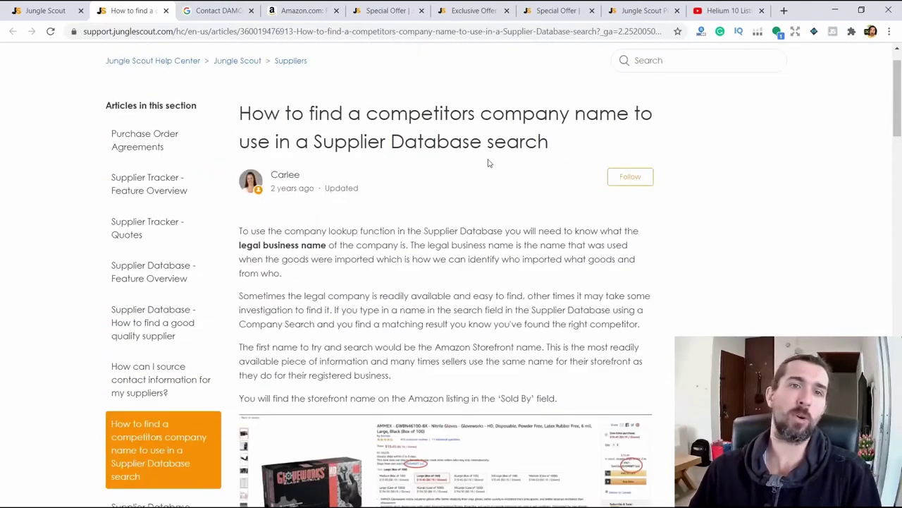
Switch back to the Jungle Scout Supplier Database, run a company search for apple inc and inspect the first result.
{"action": "left_click", "coordinate": [40, 7]}
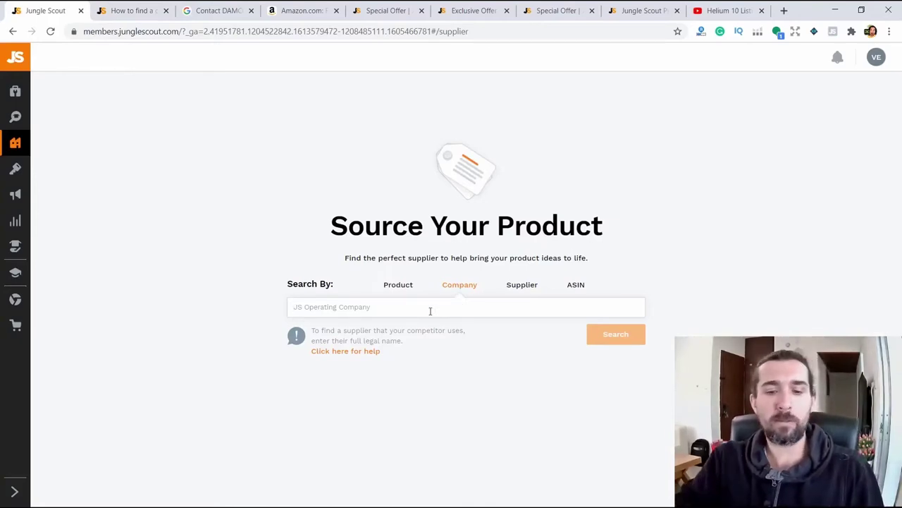
{"action": "type", "text": "apple inc"}
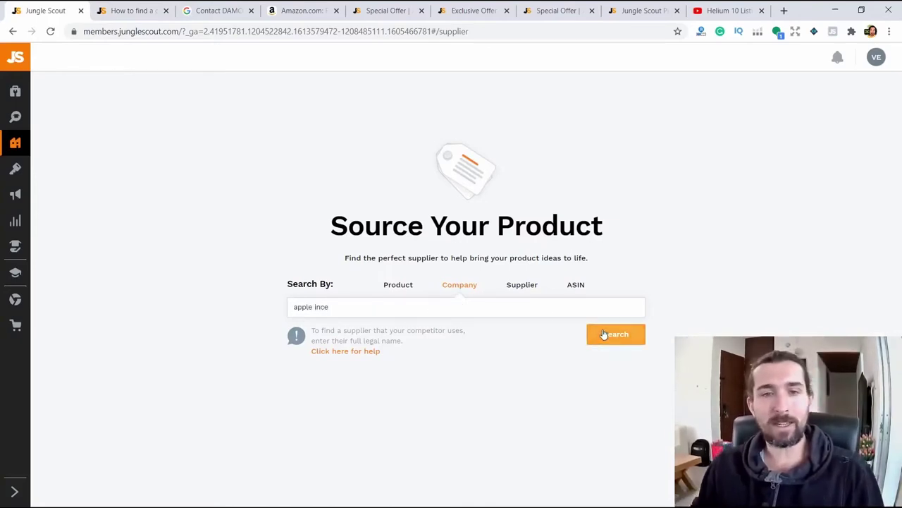
{"action": "left_click", "coordinate": [631, 334]}
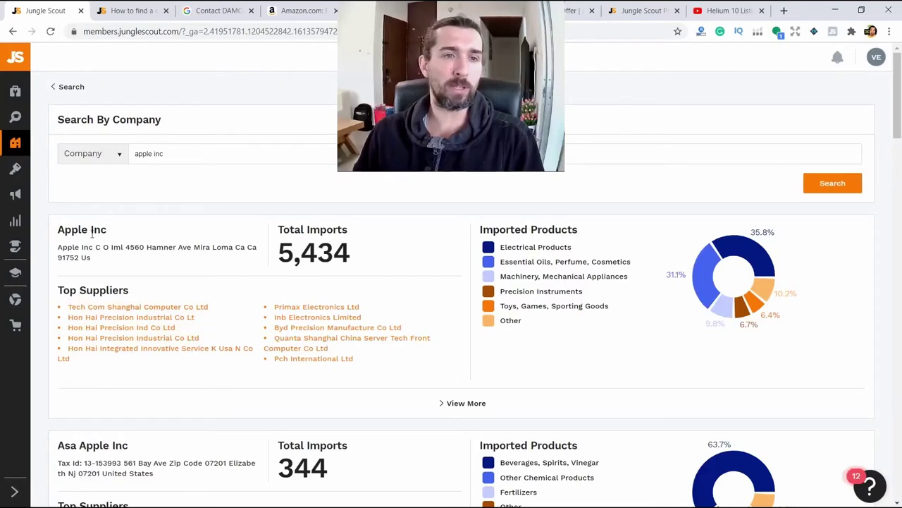
{"action": "left_click_drag", "start_coordinate": [88, 229], "coordinate": [125, 240]}
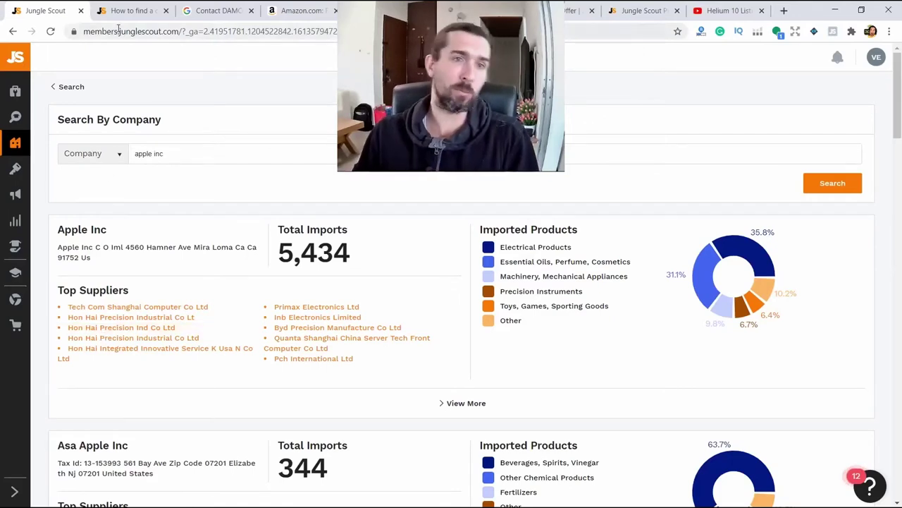
Return to the Supplier Database start page and view the supplier search option, ending on the ASIN search option.
{"action": "left_click", "coordinate": [61, 169]}
{"action": "left_click", "coordinate": [509, 286]}
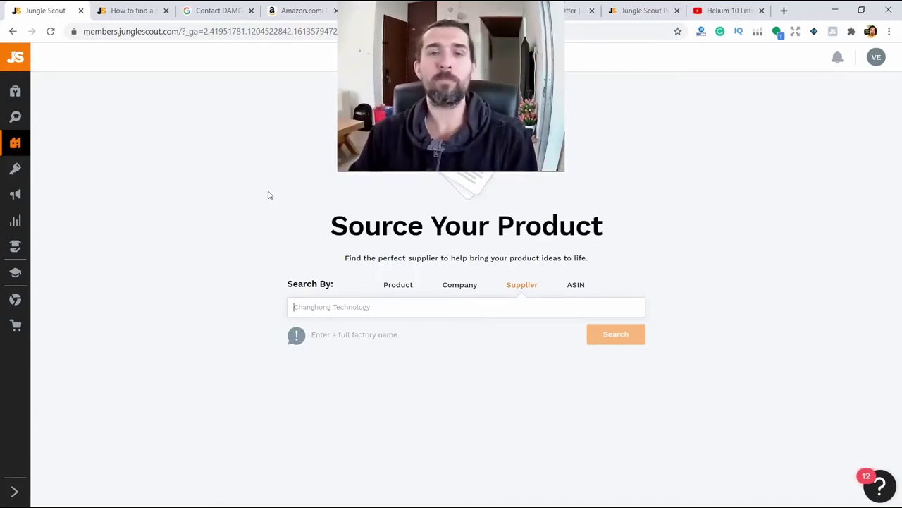
{"action": "left_click", "coordinate": [577, 291]}
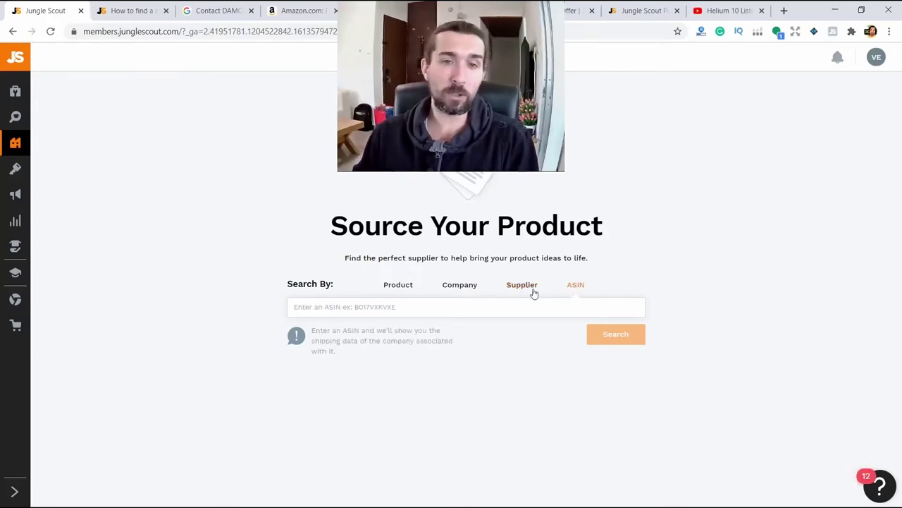
Check the Farberware knife block listing on Amazon and search the Supplier Database for its ASIN, B01DB285NW.
{"action": "left_click", "coordinate": [300, 11]}
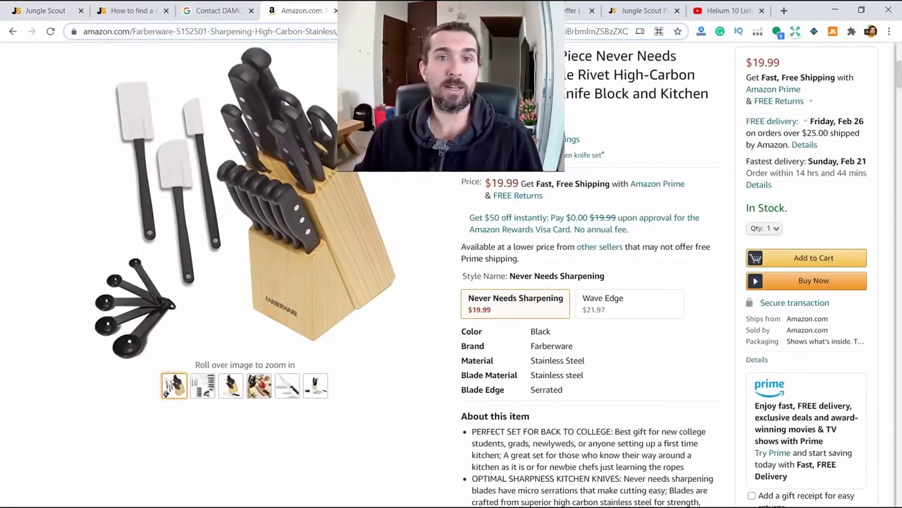
{"action": "left_click", "coordinate": [139, 10]}
{"action": "key", "text": "ctrl+shift+Tab"}
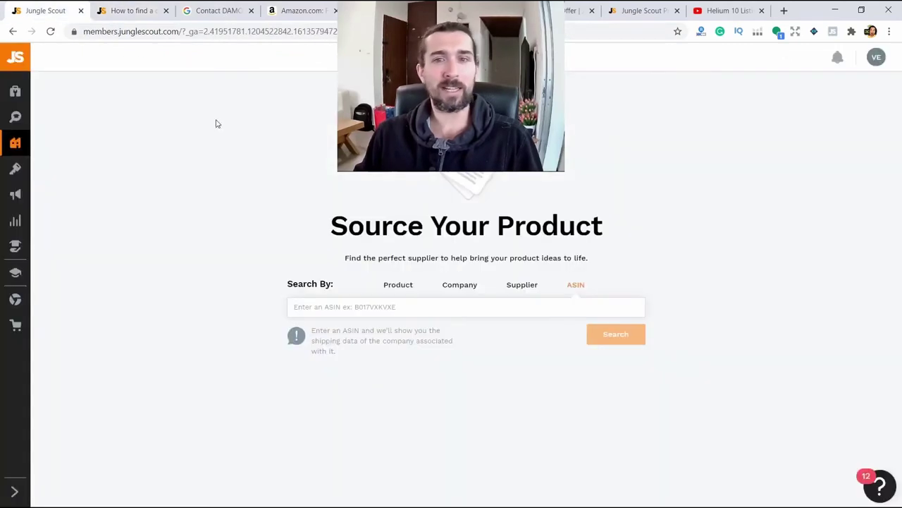
{"action": "type", "text": "B01DB285NW"}
{"action": "left_click", "coordinate": [616, 334]}
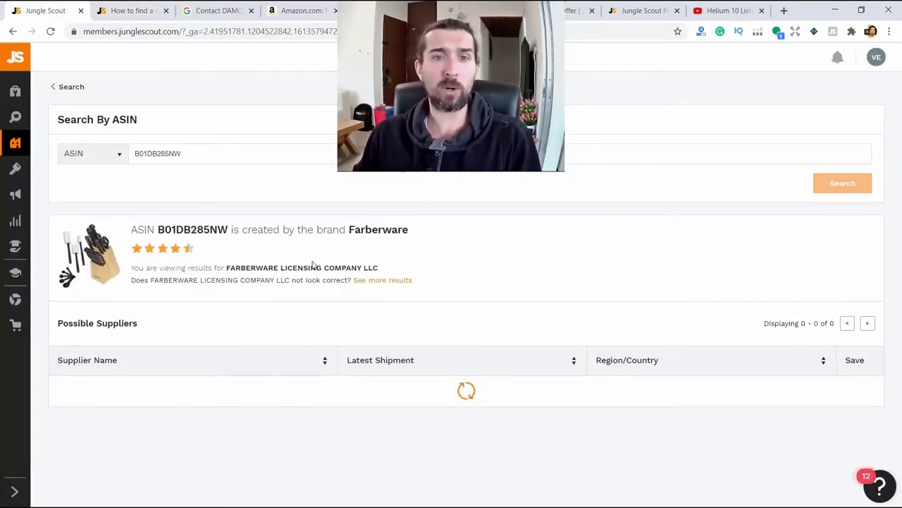
{"action": "scroll", "coordinate": [328, 240], "scroll_direction": "down", "scroll_amount": 1}
{"action": "scroll", "coordinate": [433, 298], "scroll_direction": "up", "scroll_amount": 1}
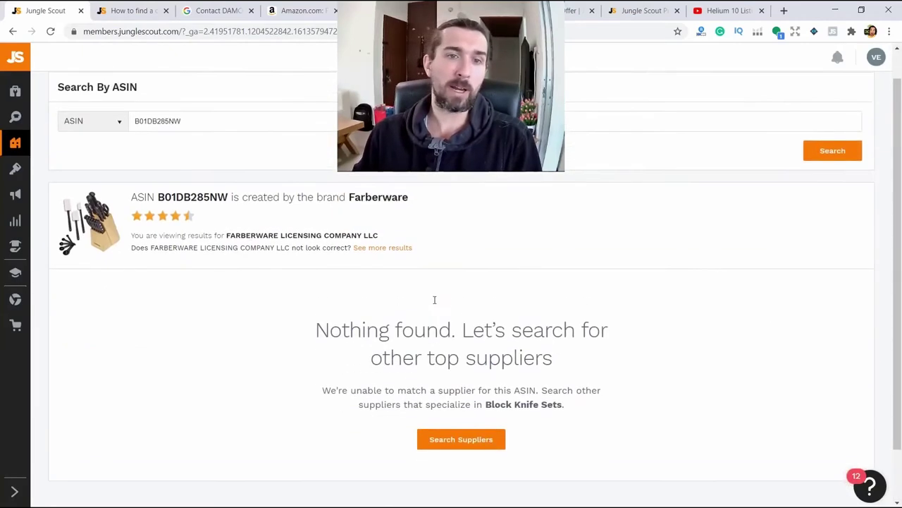
{"action": "mouse_move", "coordinate": [378, 281]}
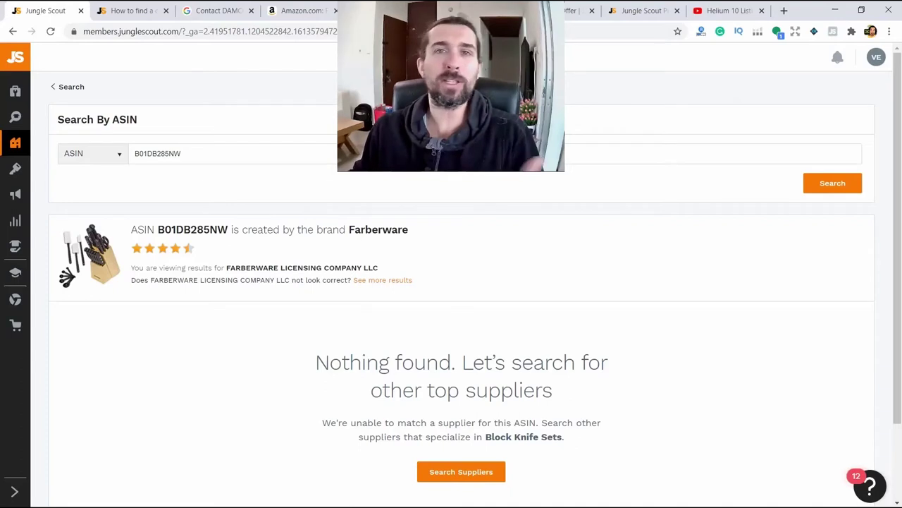
Open the Supplier Tracker and look at its options for searching suppliers and creating a supplier group.
{"action": "mouse_move", "coordinate": [5, 132]}
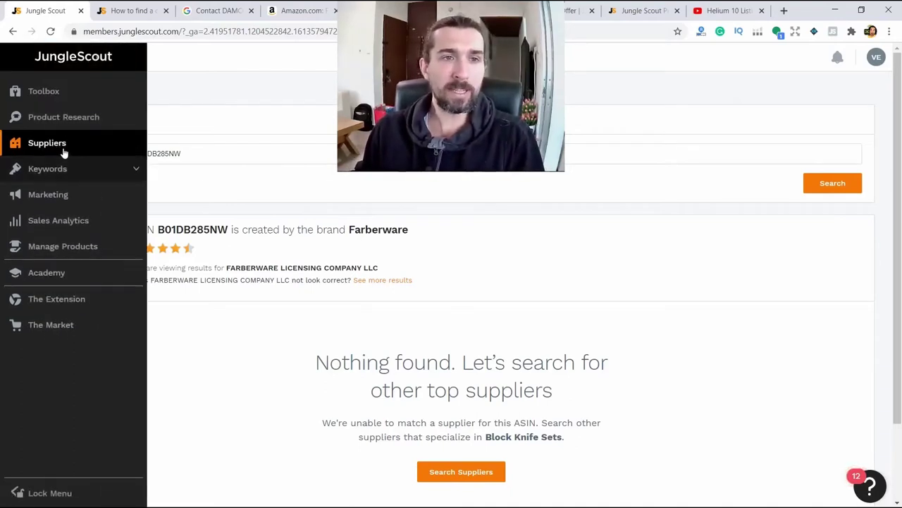
{"action": "left_click", "coordinate": [76, 167]}
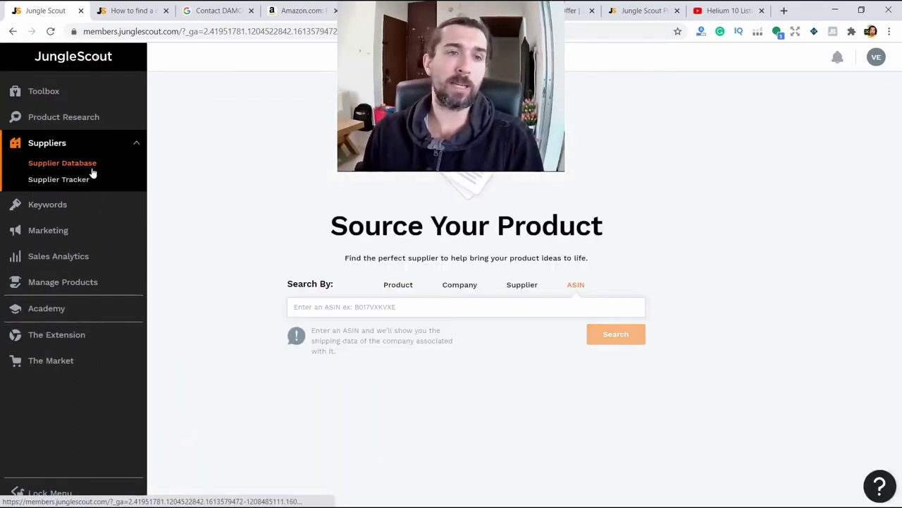
{"action": "left_click", "coordinate": [70, 180]}
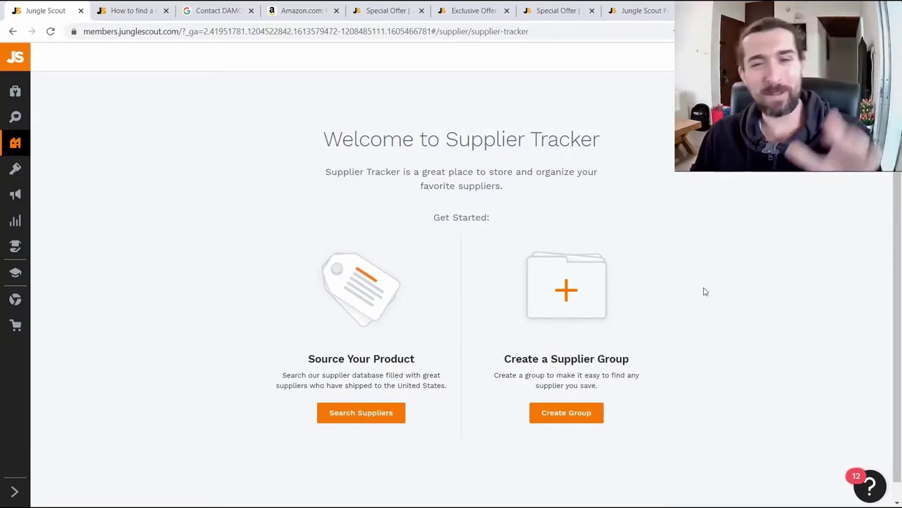
{"action": "mouse_move", "coordinate": [45, 188]}
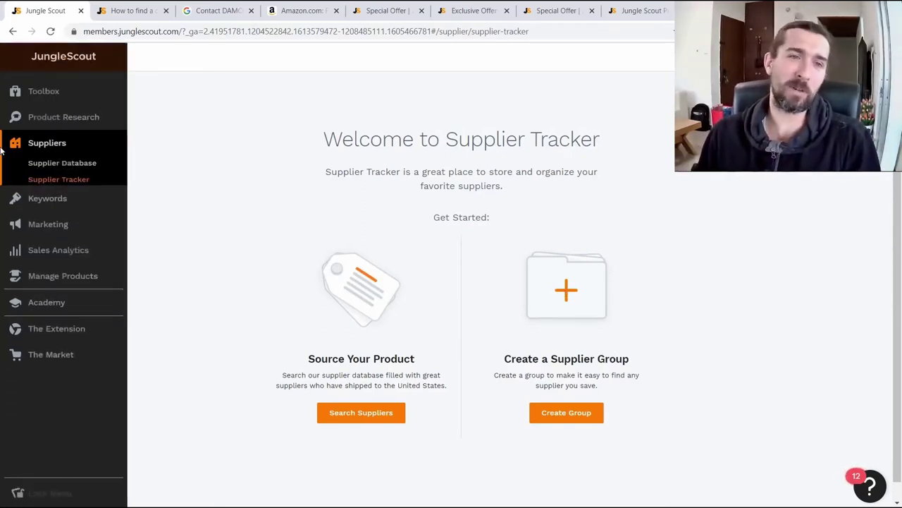
{"action": "left_click", "coordinate": [113, 139]}
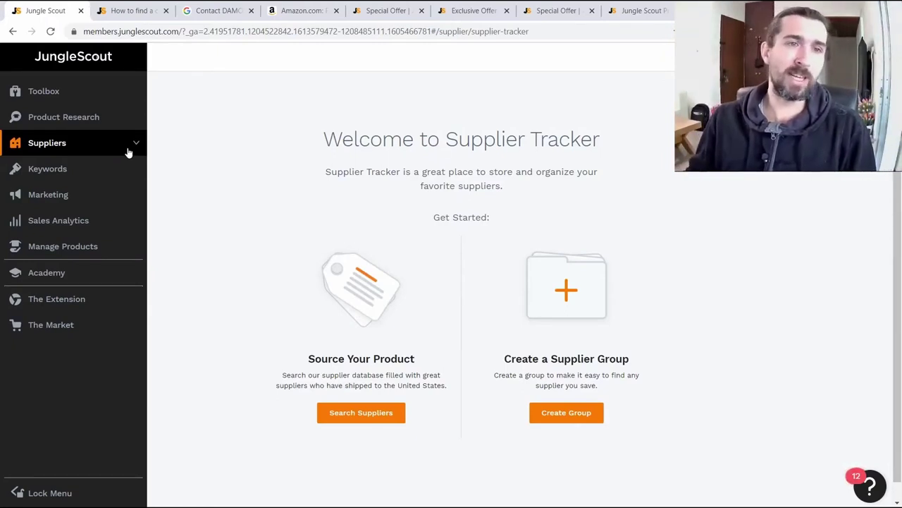
{"action": "left_click", "coordinate": [129, 148]}
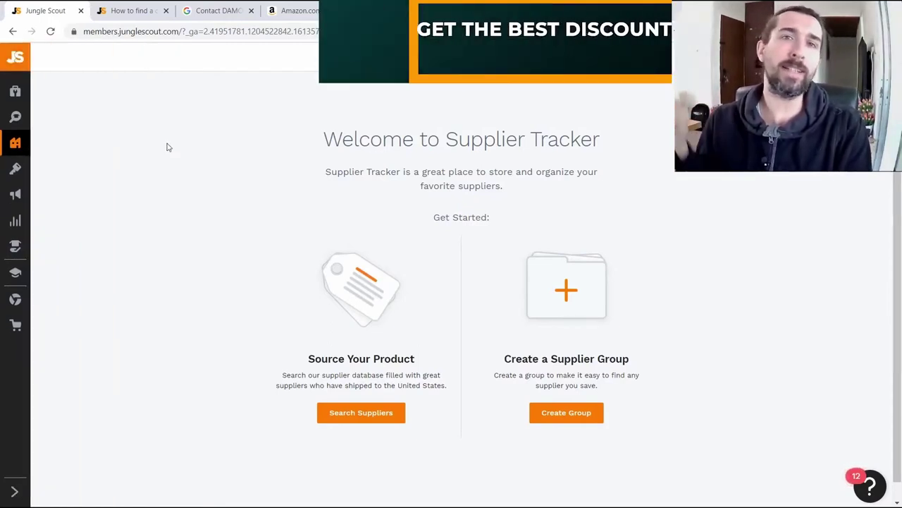
Reopen the Supplier Database and review the ASIN search option, ending on the Company search option.
{"action": "mouse_move", "coordinate": [24, 150]}
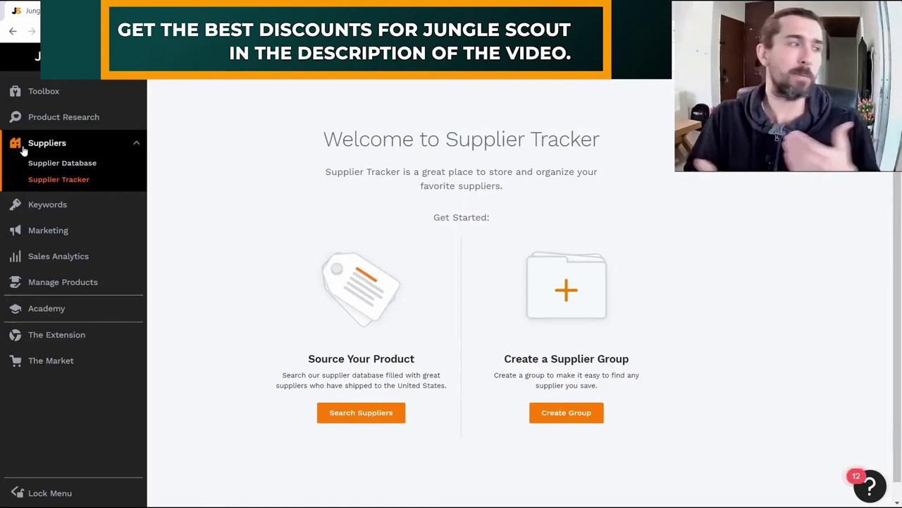
{"action": "left_click", "coordinate": [49, 163]}
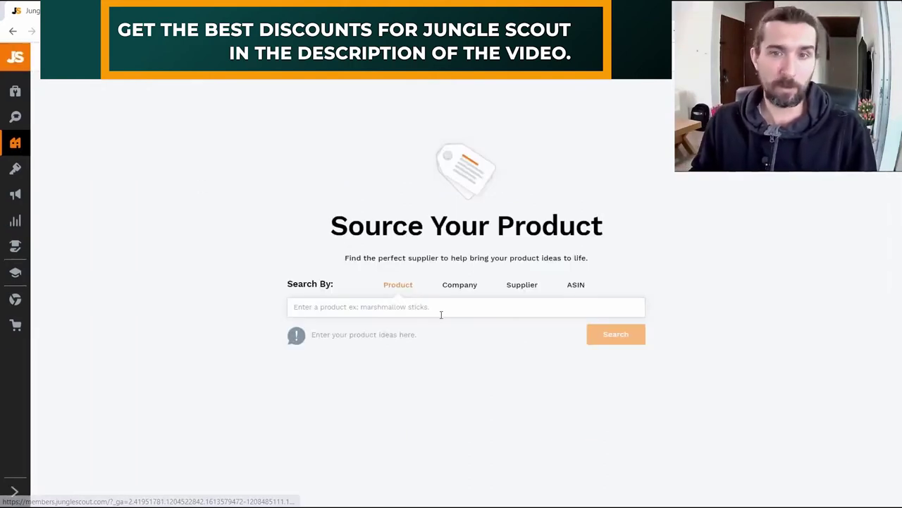
{"action": "left_click", "coordinate": [576, 285]}
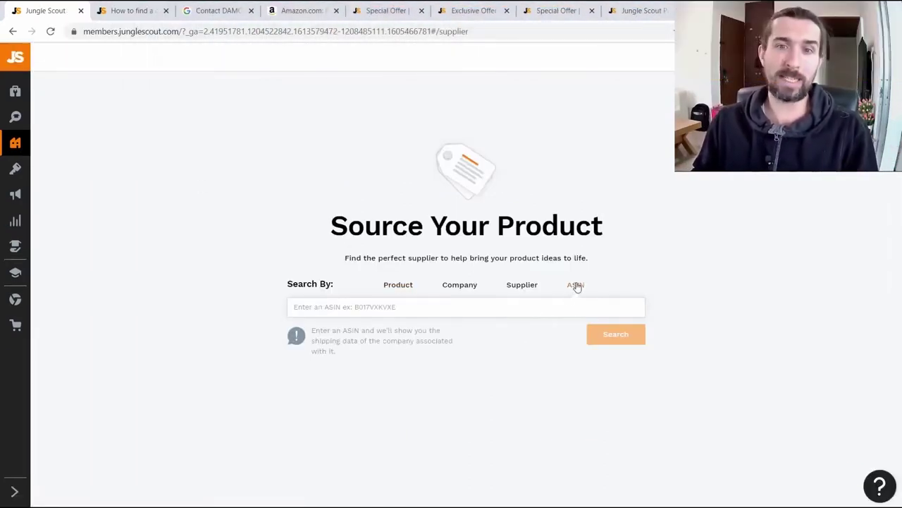
{"action": "left_click", "coordinate": [460, 284]}
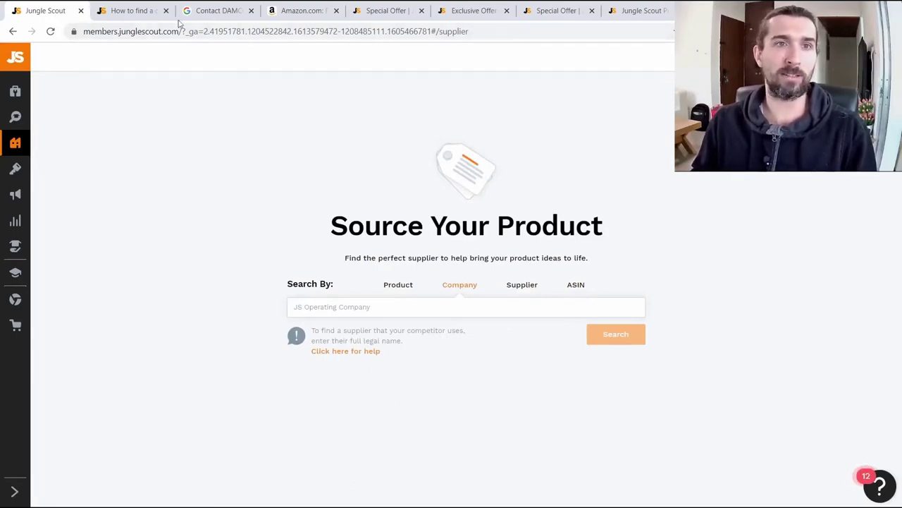
Revisit the help article on finding a competitor's company name and skim its title and storefront name example.
{"action": "left_click", "coordinate": [134, 10]}
{"action": "left_click_drag", "start_coordinate": [459, 134], "coordinate": [395, 141]}
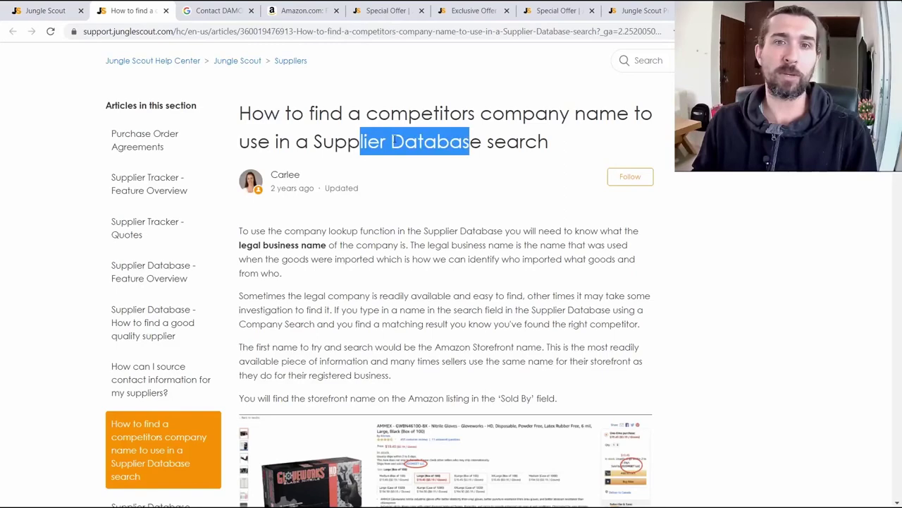
{"action": "left_click", "coordinate": [557, 147]}
{"action": "scroll", "coordinate": [576, 148], "scroll_direction": "down", "scroll_amount": 5}
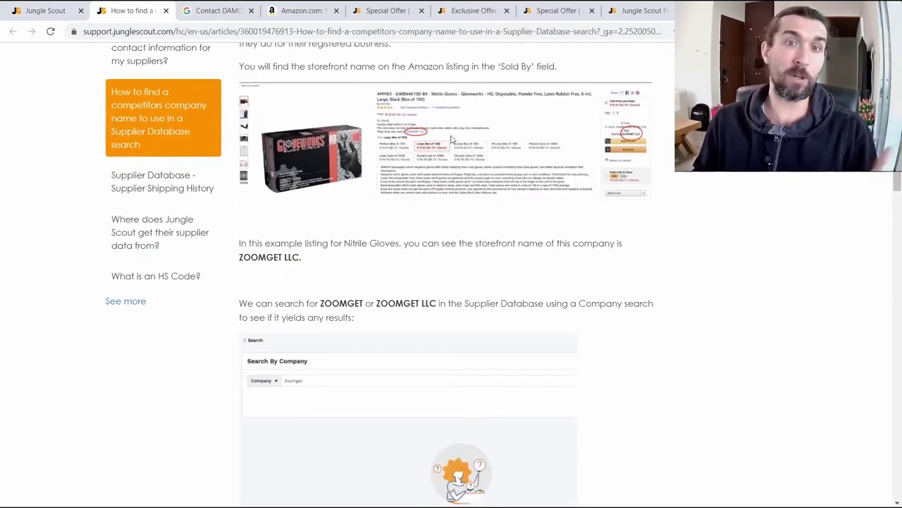
Switch back to Jungle Scout, open Keyword Scout and run a US keyword search for "kitchen knife".
{"action": "left_click", "coordinate": [54, 7]}
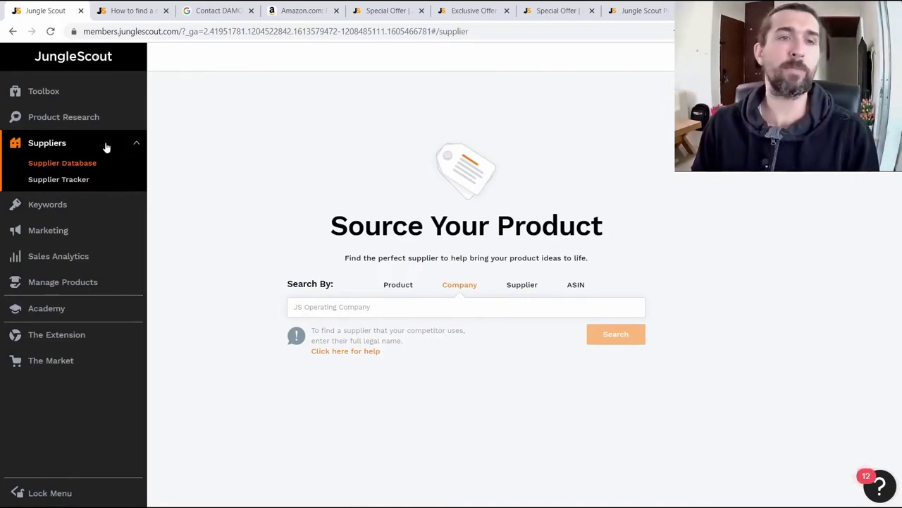
{"action": "left_click", "coordinate": [87, 203]}
{"action": "left_click", "coordinate": [73, 191]}
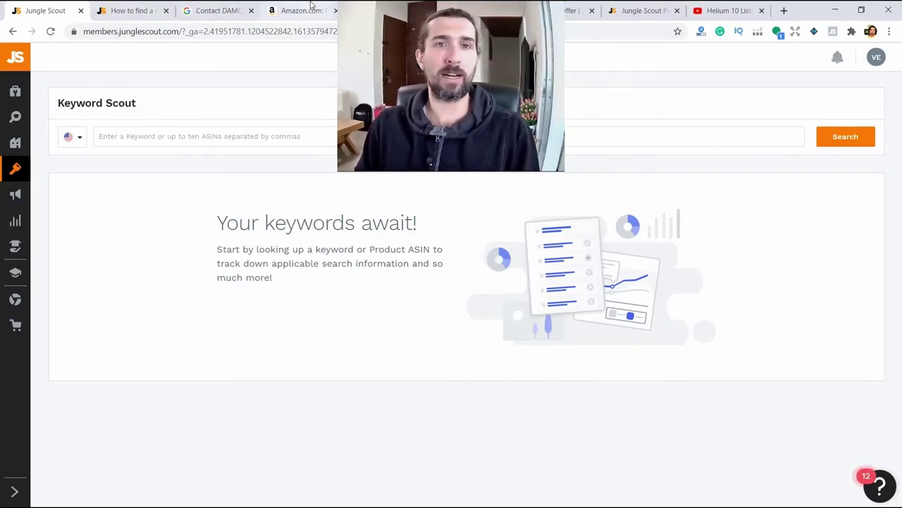
{"action": "left_click", "coordinate": [298, 134]}
{"action": "type", "text": "kitchen knife"}
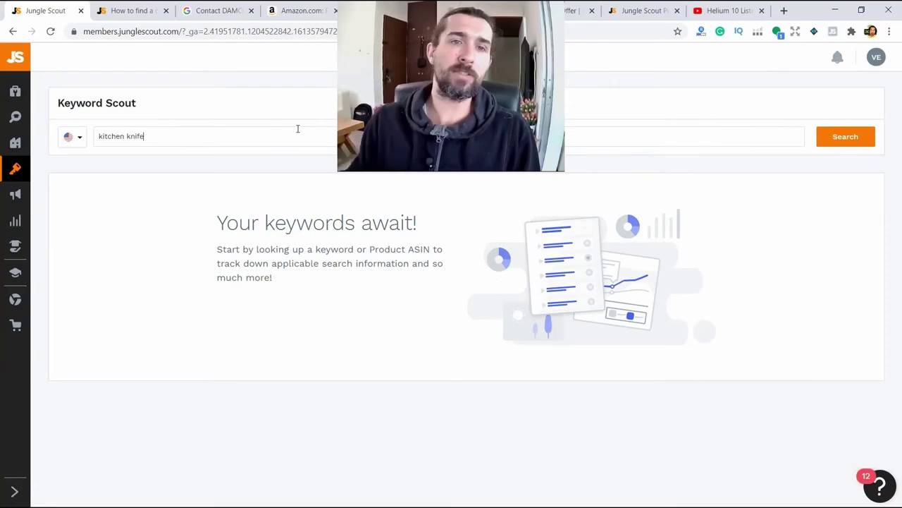
{"action": "left_click", "coordinate": [855, 134]}
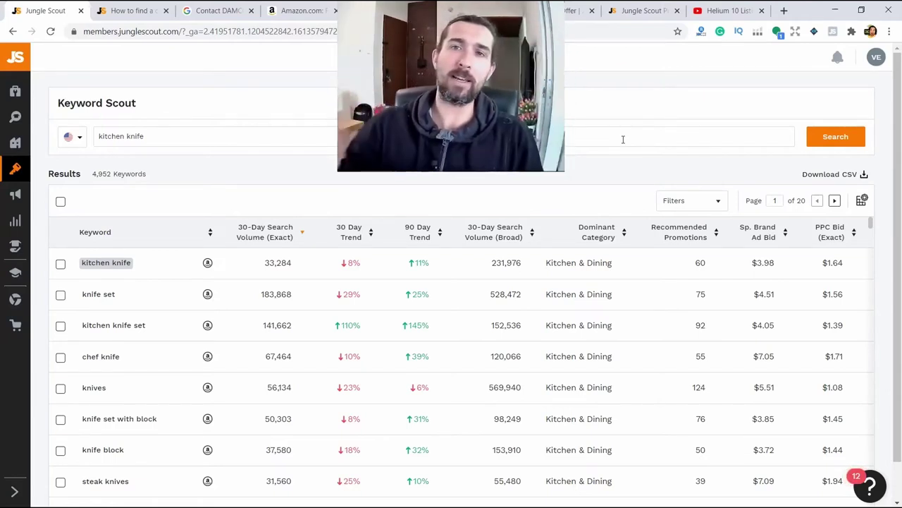
Switch to YouTube and browse the lessons in the Helium 10 Listing Optimization FREE FULL Course playlist.
{"action": "left_click", "coordinate": [740, 7]}
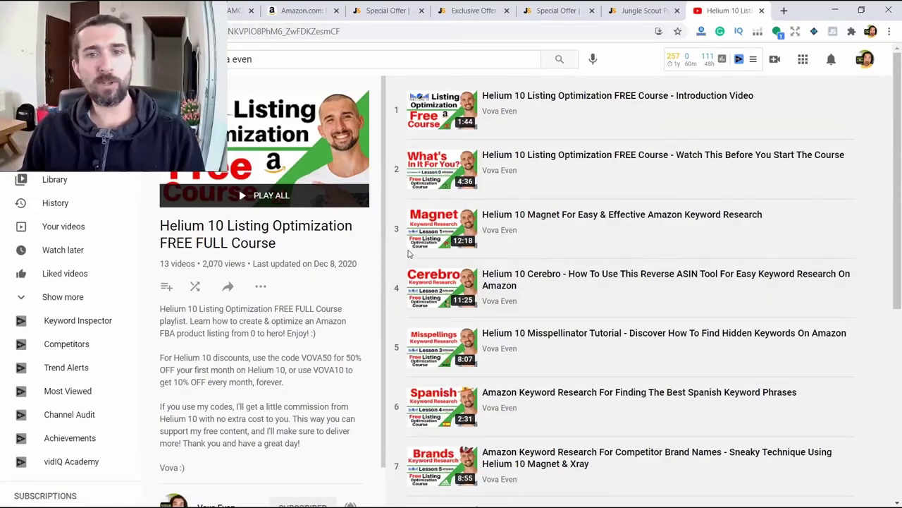
{"action": "scroll", "coordinate": [486, 232], "scroll_direction": "down", "scroll_amount": 5}
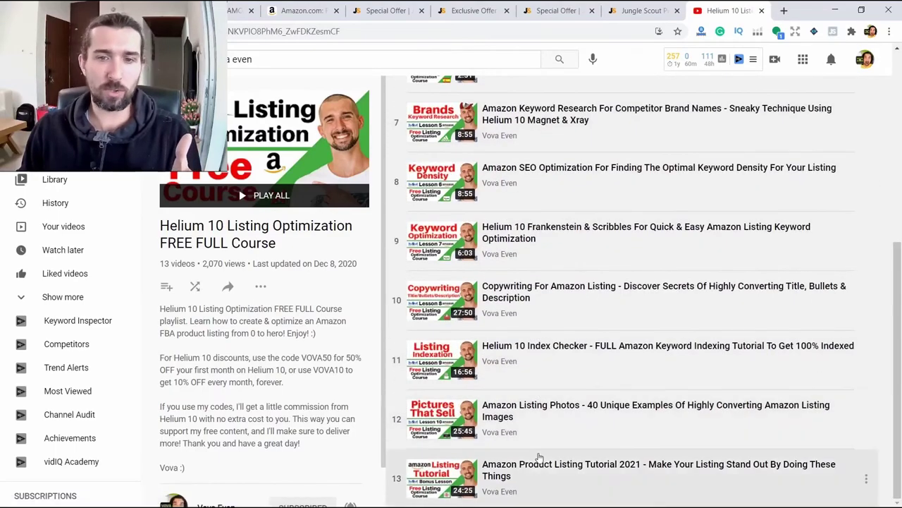
{"action": "scroll", "coordinate": [540, 395], "scroll_direction": "up", "scroll_amount": 5}
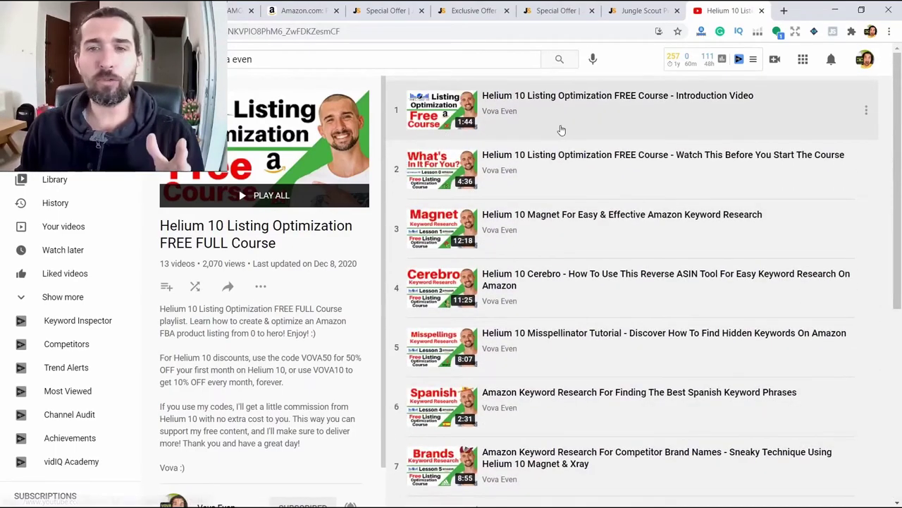
{"action": "scroll", "coordinate": [561, 131], "scroll_direction": "down", "scroll_amount": 4}
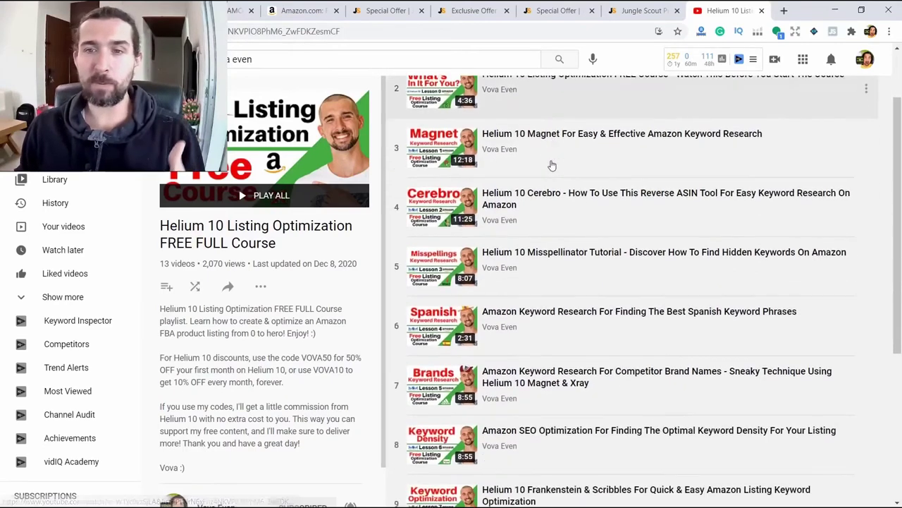
{"action": "scroll", "coordinate": [557, 176], "scroll_direction": "up", "scroll_amount": 1}
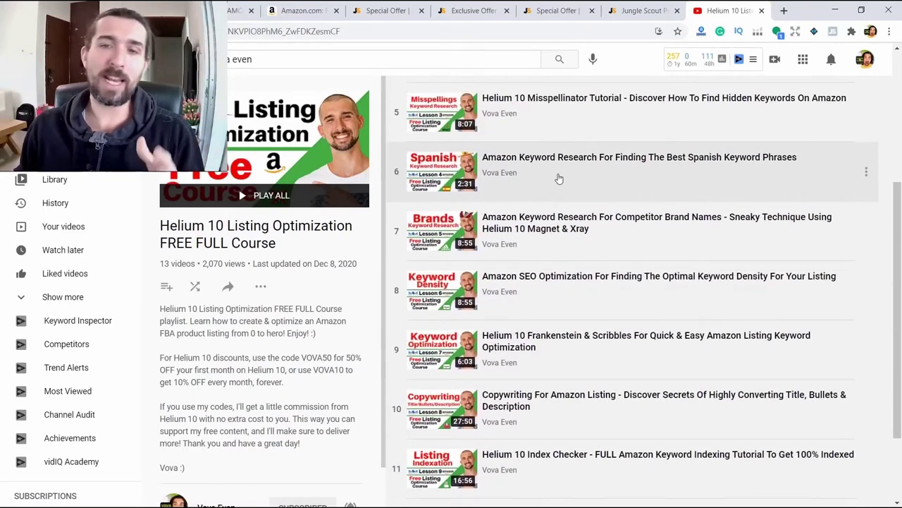
{"action": "scroll", "coordinate": [559, 179], "scroll_direction": "up", "scroll_amount": 1}
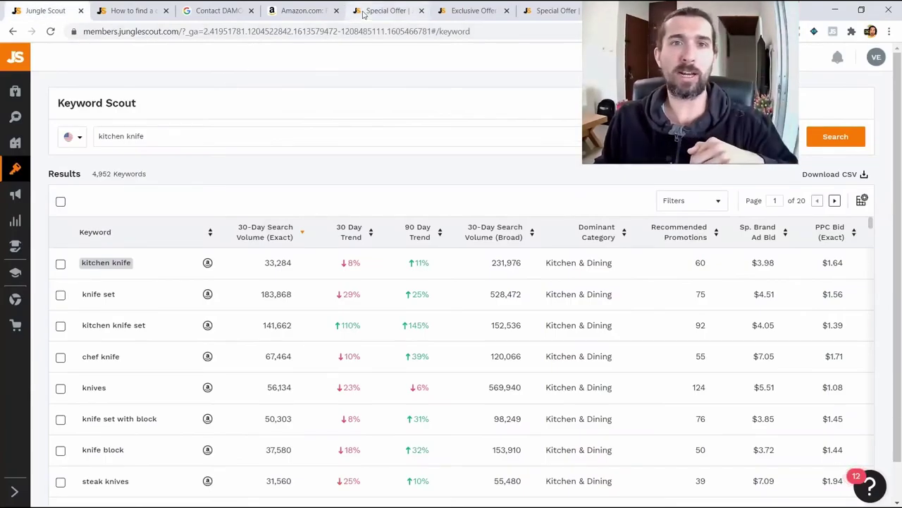
Review the Jungle Scout 50% bundle offer, the affiliate plan discounts and the pricing plans on their open pages.
{"action": "left_click", "coordinate": [356, 15]}
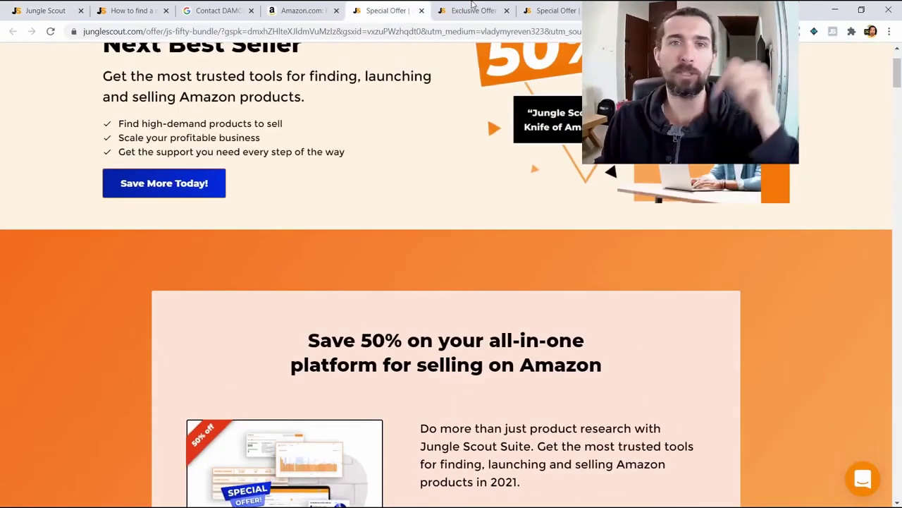
{"action": "left_click", "coordinate": [472, 8]}
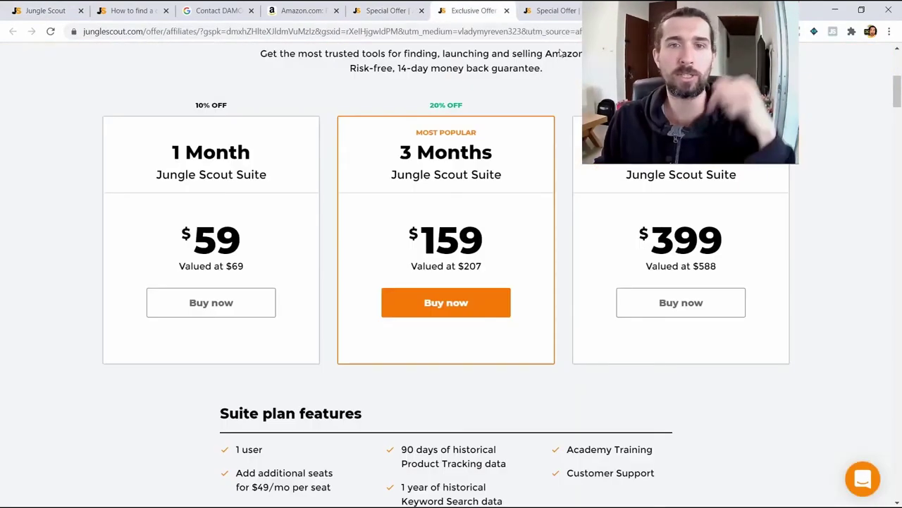
{"action": "left_click", "coordinate": [562, 9]}
{"action": "left_click", "coordinate": [386, 15]}
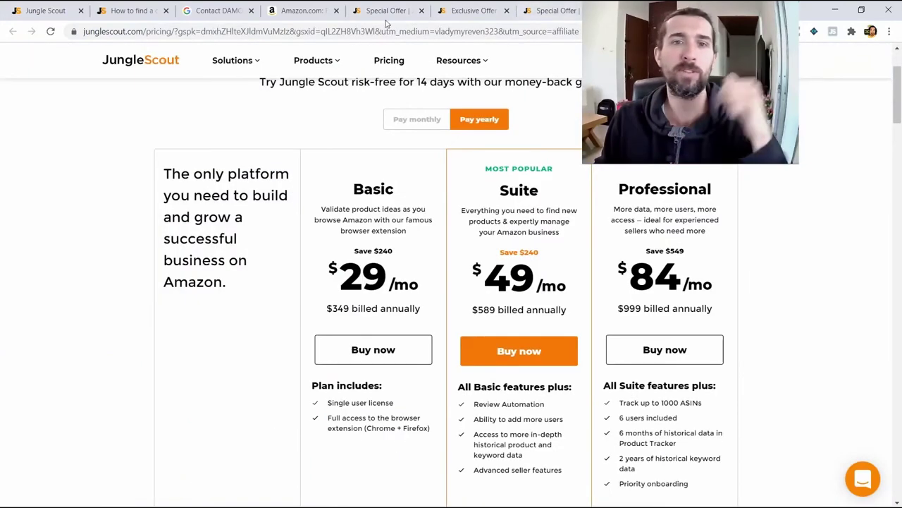
Return to the Keyword Scout results for kitchen knife and examine the keyword count and the 30-day exact search volume column.
{"action": "left_click", "coordinate": [53, 8]}
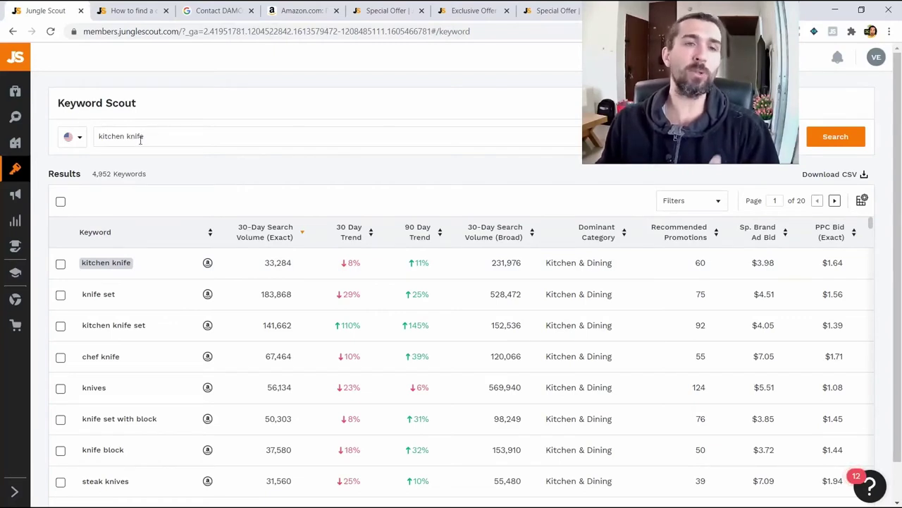
{"action": "mouse_move", "coordinate": [101, 178]}
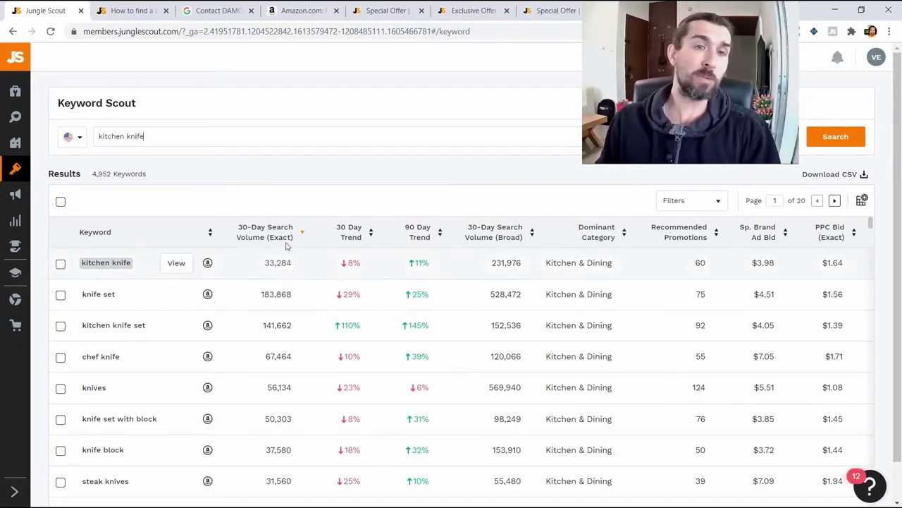
{"action": "mouse_move", "coordinate": [276, 230]}
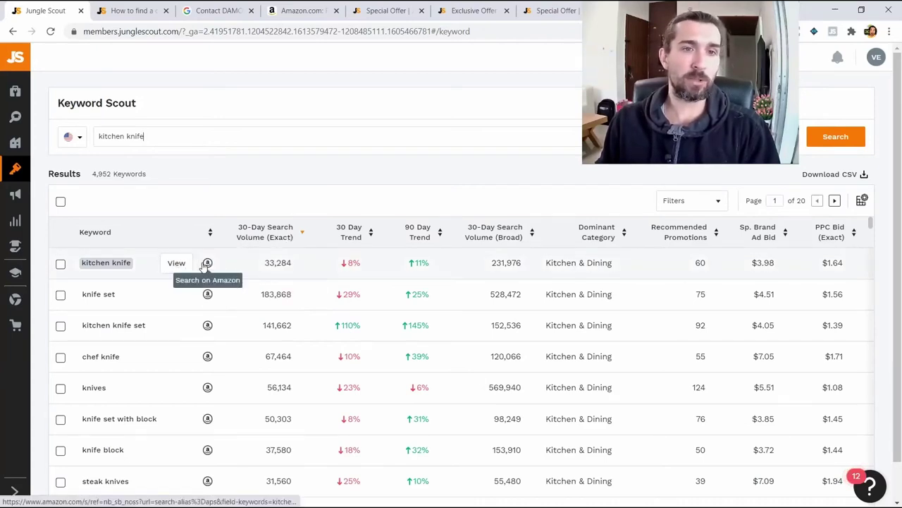
Look up the kitchen knife keyword on Amazon from its Keyword Scout row and close the opened results page.
{"action": "left_click", "coordinate": [209, 263]}
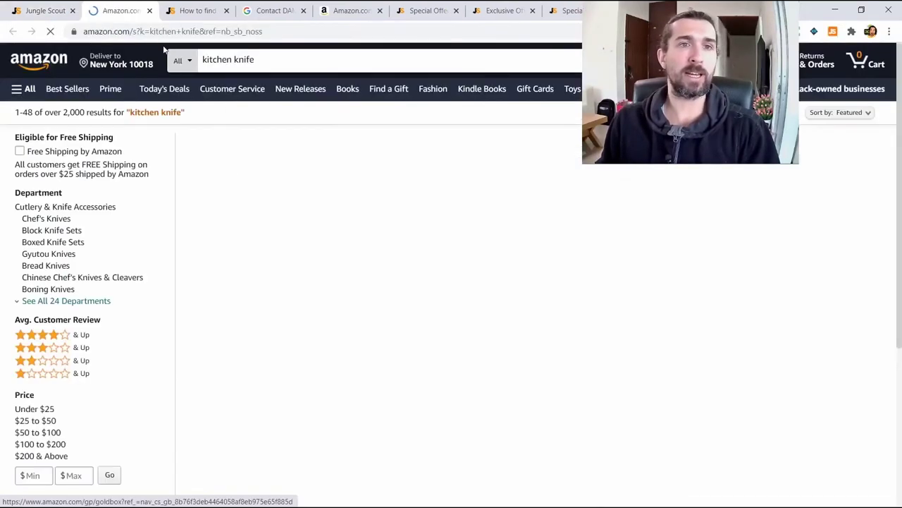
{"action": "left_click", "coordinate": [149, 10]}
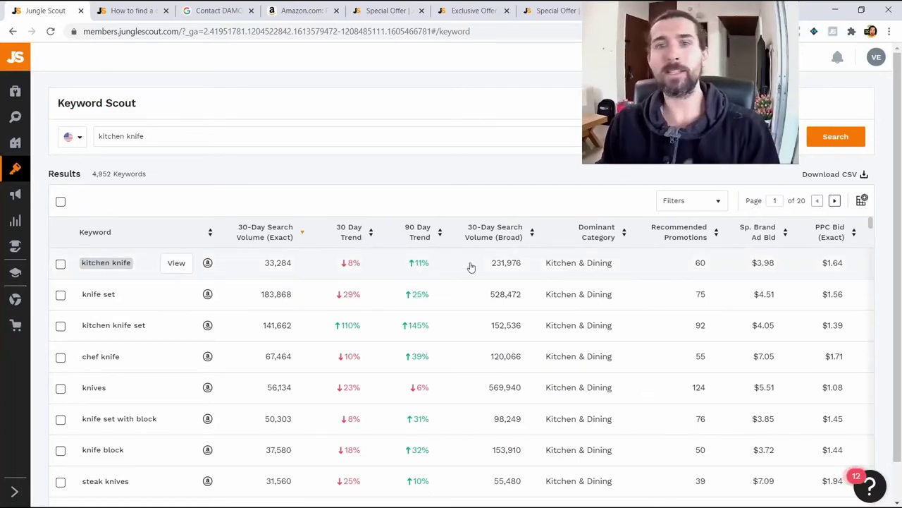
Try the longer phrase "kitchen knife sharp" as the Keyword Scout search term and restore it to "kitchen knife".
{"action": "mouse_move", "coordinate": [488, 221]}
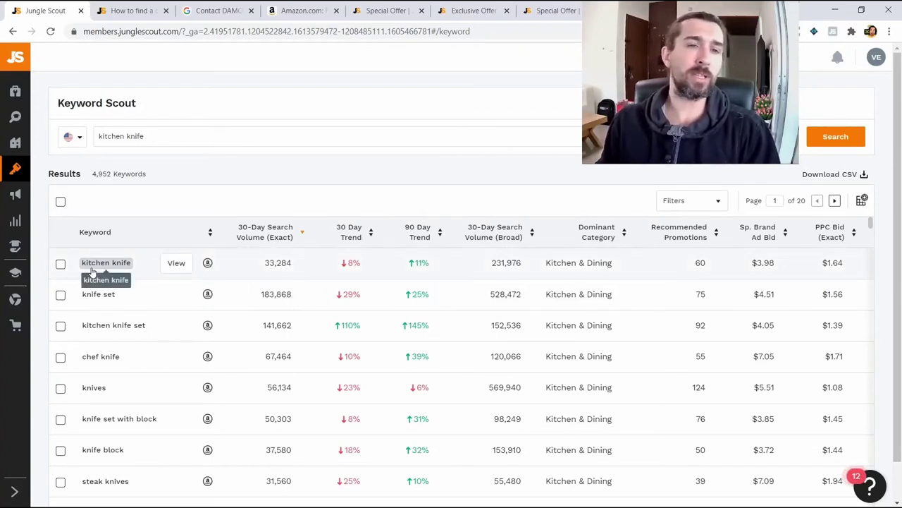
{"action": "left_click_drag", "start_coordinate": [95, 136], "coordinate": [141, 134]}
{"action": "left_click", "coordinate": [176, 140]}
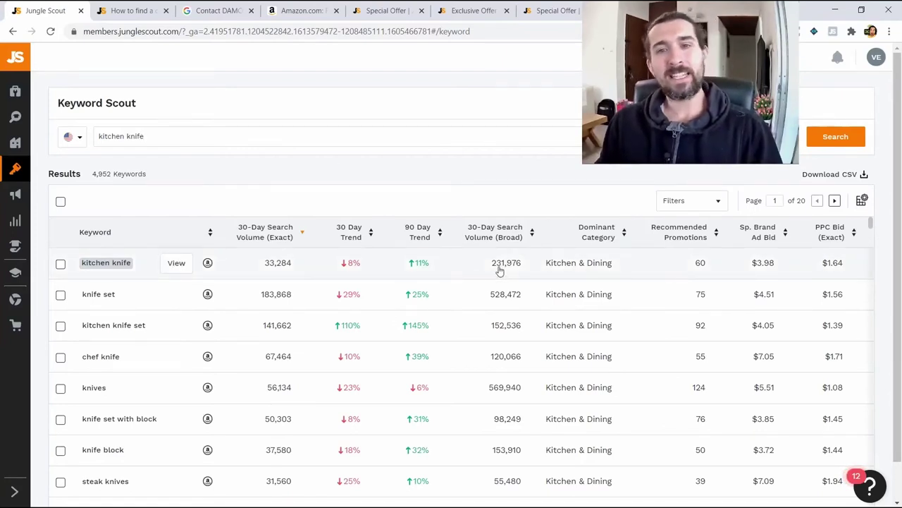
{"action": "left_click_drag", "start_coordinate": [145, 139], "coordinate": [106, 139]}
{"action": "left_click", "coordinate": [190, 139]}
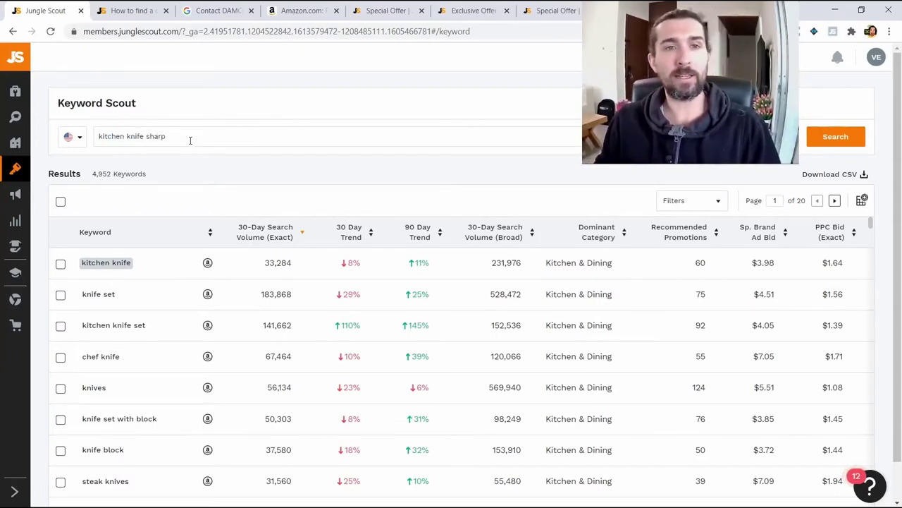
{"action": "double_click", "coordinate": [189, 140]}
{"action": "key", "text": "BackSpace"}
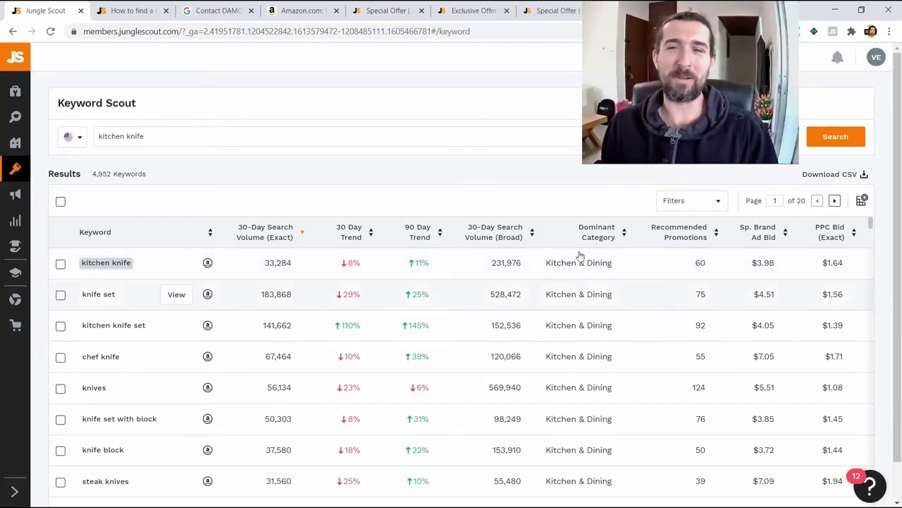
Examine the Dominant Category, Recommended Promotions and Sp. Brand Ad Bid columns for the kitchen knife keywords.
{"action": "mouse_move", "coordinate": [602, 238]}
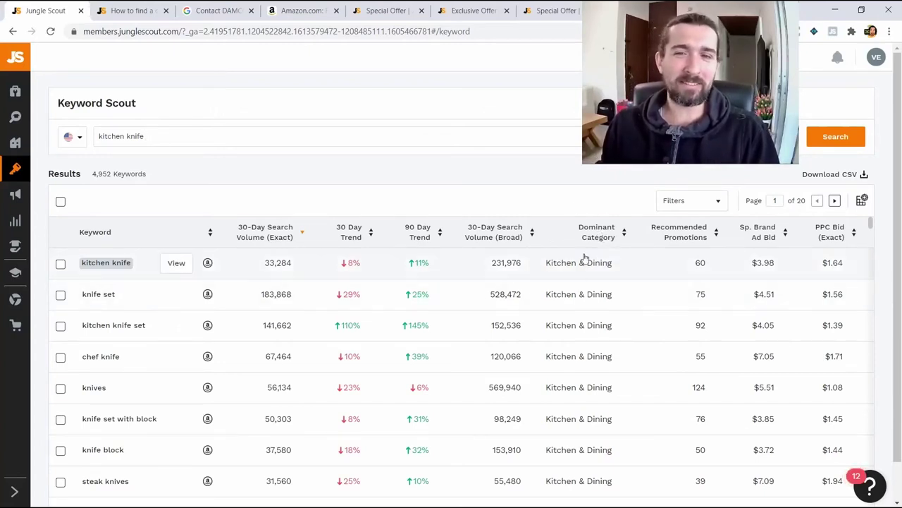
{"action": "mouse_move", "coordinate": [690, 237]}
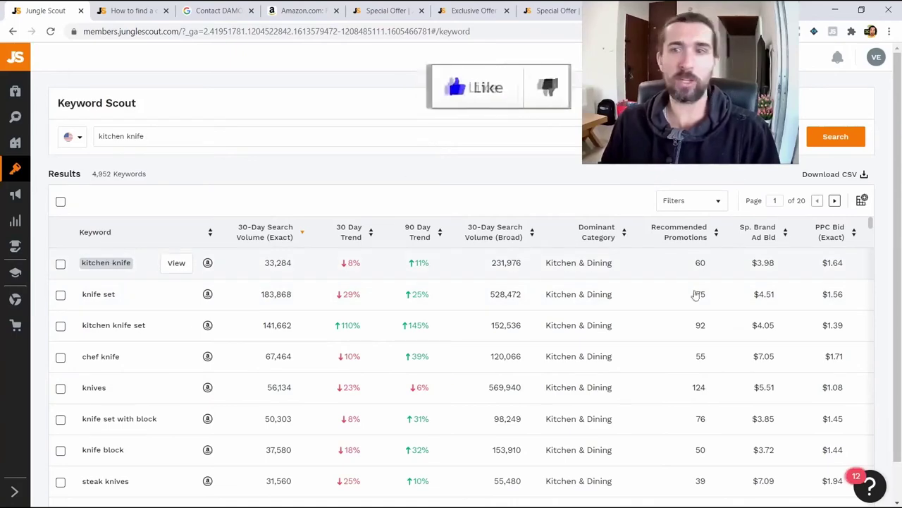
{"action": "mouse_move", "coordinate": [771, 239]}
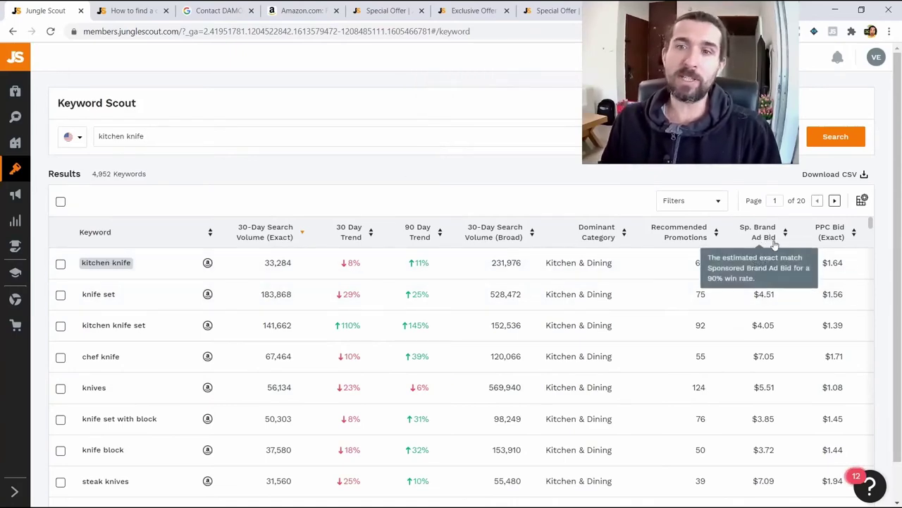
Go back to Amazon's kitchen knife search results and compare the sponsored brand banner with Keyword Scout's Sp. Brand Ad Bid column.
{"action": "left_click", "coordinate": [311, 8]}
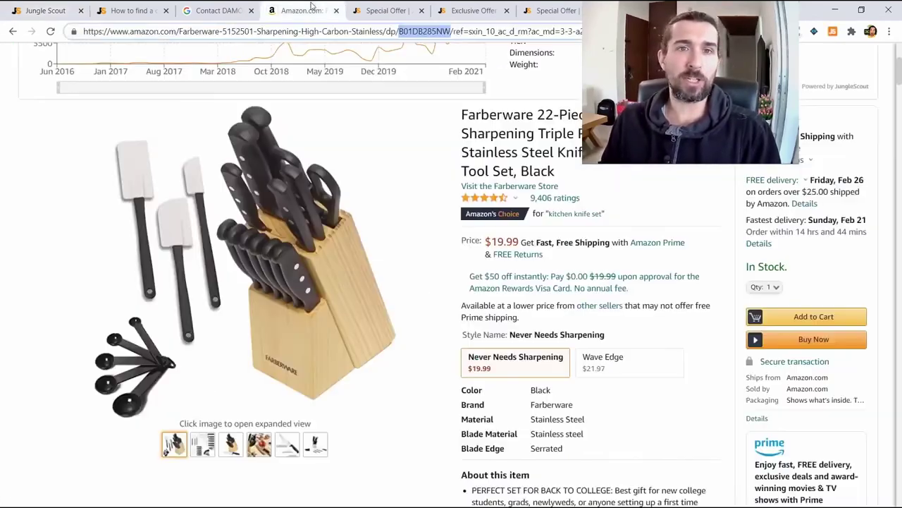
{"action": "key", "text": "alt+Left"}
{"action": "scroll", "coordinate": [444, 159], "scroll_direction": "down", "scroll_amount": 5}
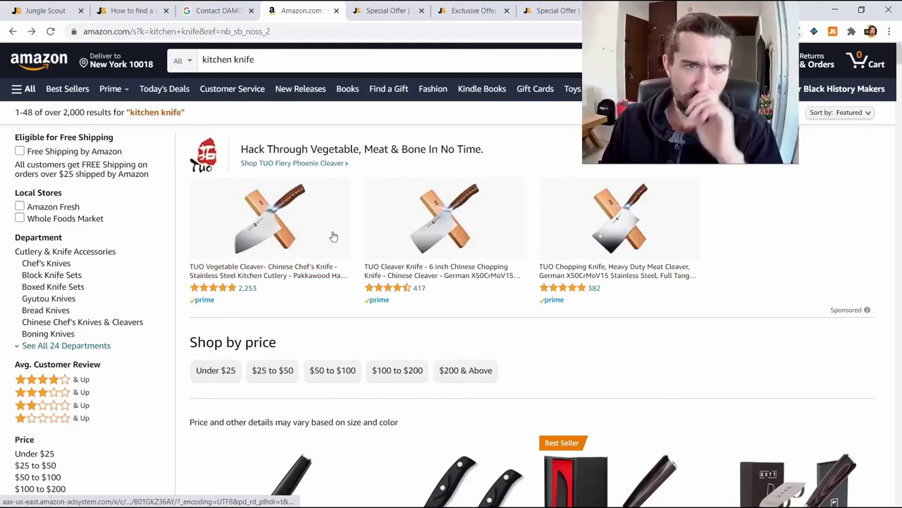
{"action": "left_click", "coordinate": [44, 8]}
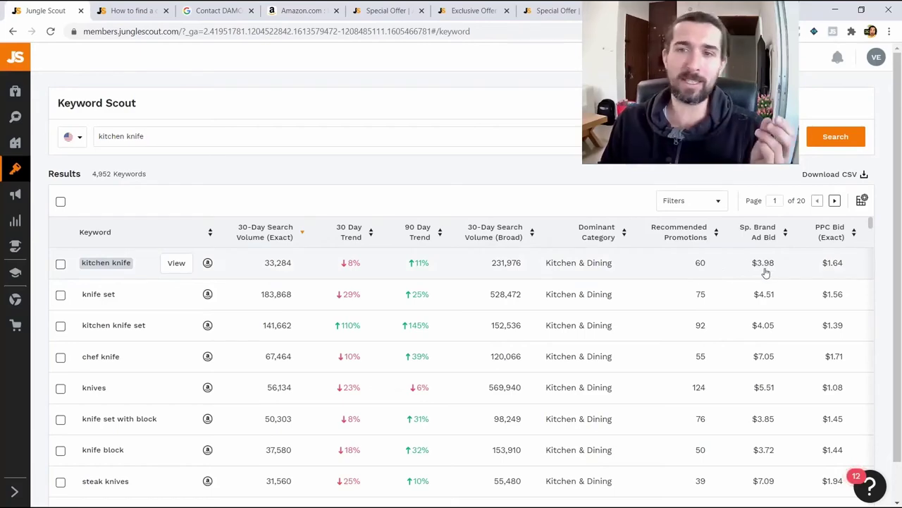
{"action": "left_click", "coordinate": [301, 10]}
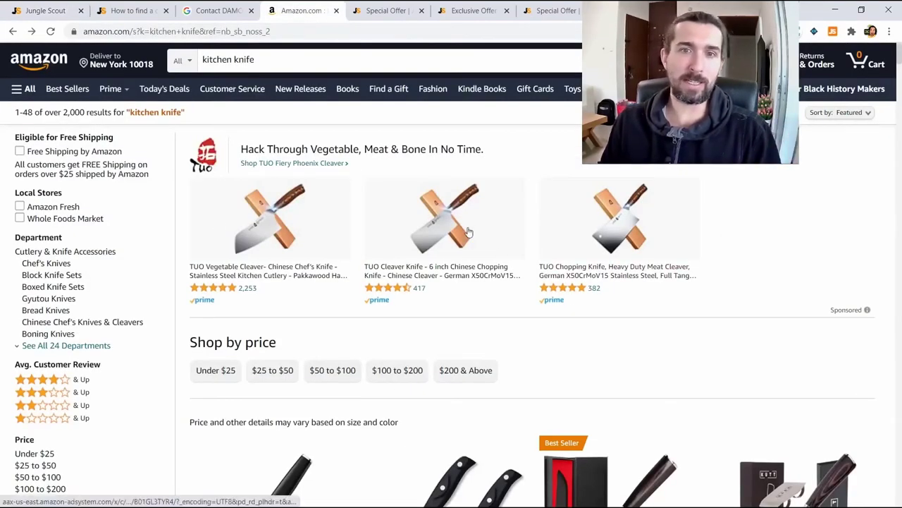
{"action": "key", "text": "ctrl+1"}
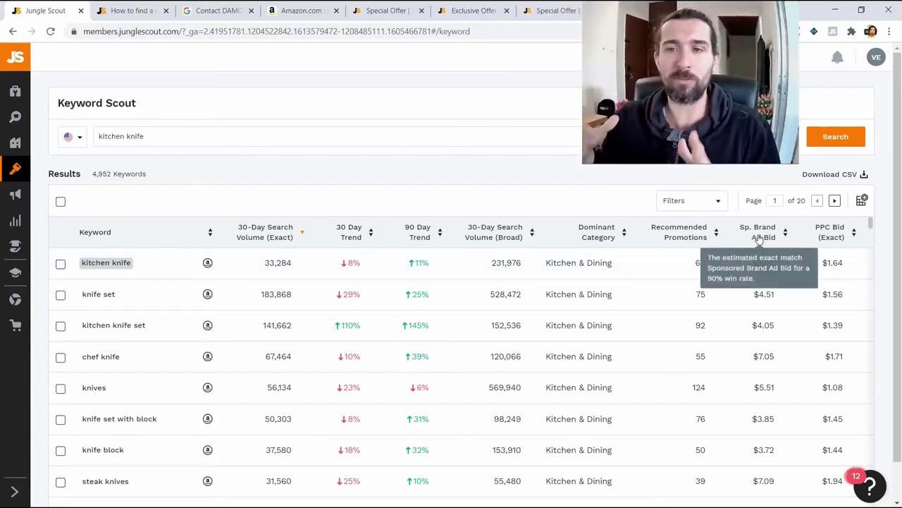
{"action": "left_click", "coordinate": [301, 11]}
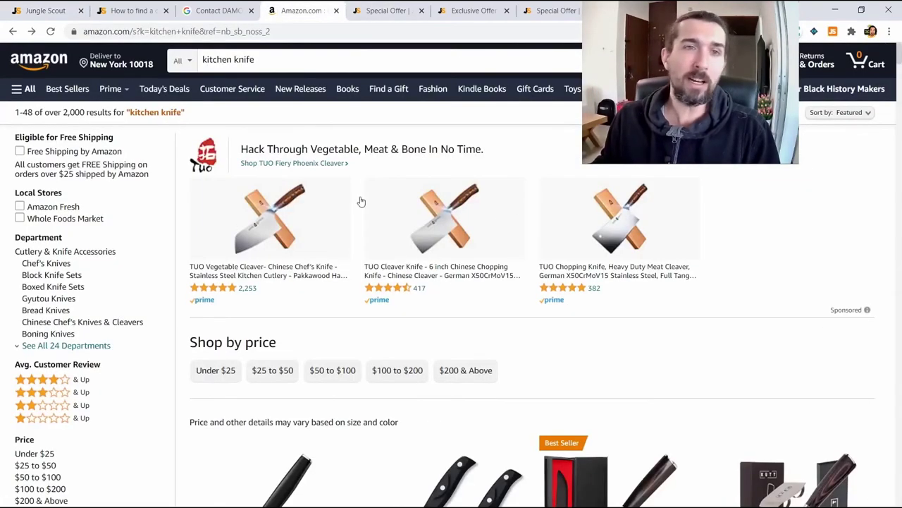
{"action": "key", "text": "ctrl+1"}
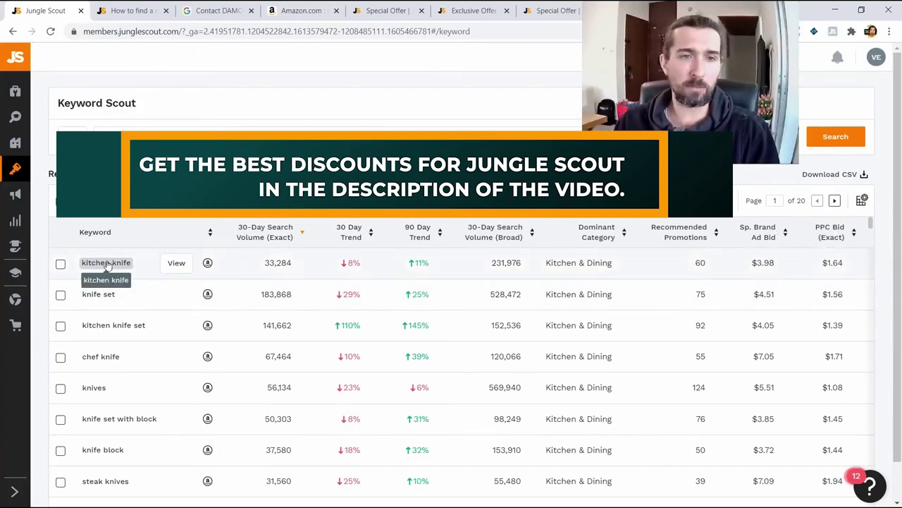
Switch to the Amazon kitchen knife results and examine the individual sponsored product listings against the organic ones below them.
{"action": "left_click", "coordinate": [302, 10]}
{"action": "scroll", "coordinate": [512, 191], "scroll_direction": "down", "scroll_amount": 3}
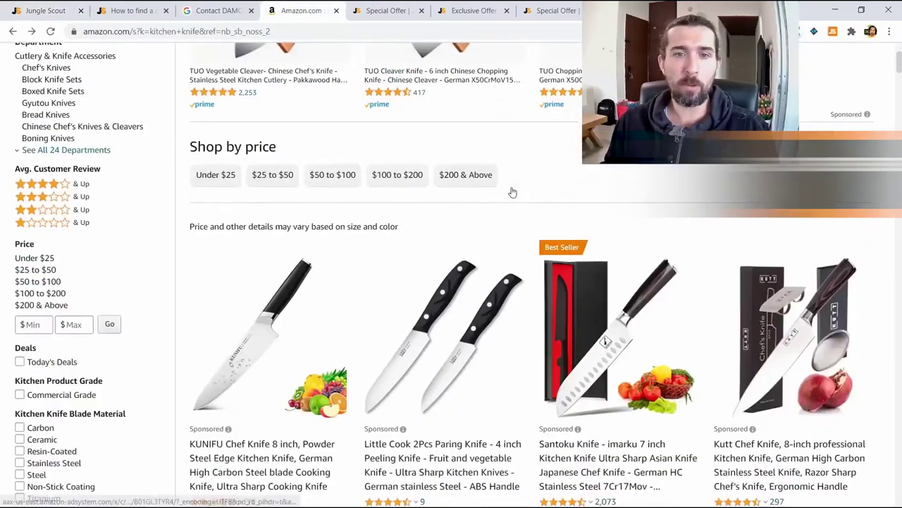
{"action": "scroll", "coordinate": [512, 191], "scroll_direction": "down", "scroll_amount": 2}
{"action": "mouse_move", "coordinate": [229, 331]}
{"action": "scroll", "coordinate": [230, 332], "scroll_direction": "down", "scroll_amount": 2}
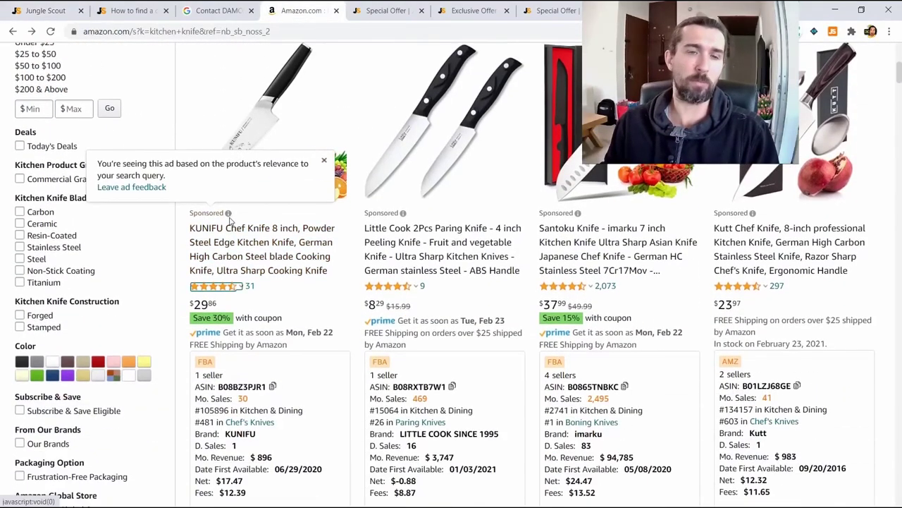
{"action": "mouse_move", "coordinate": [752, 212]}
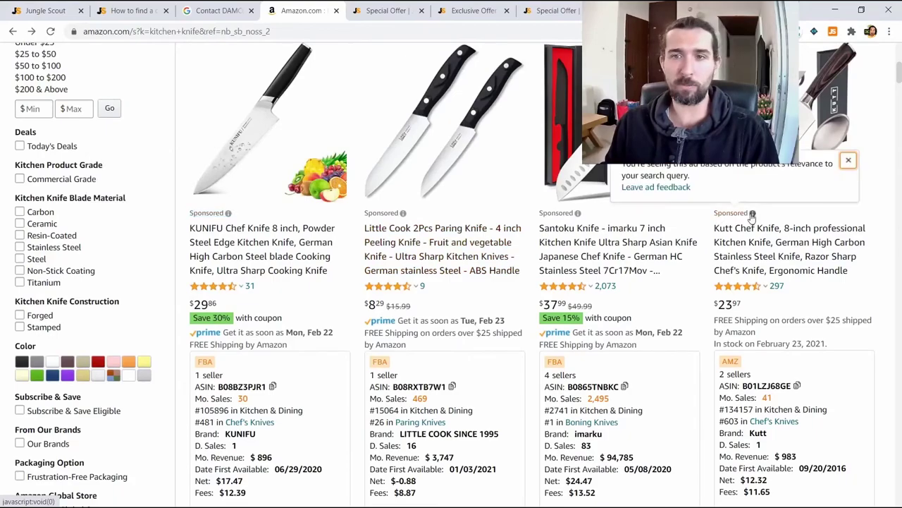
{"action": "scroll", "coordinate": [325, 272], "scroll_direction": "down", "scroll_amount": 7}
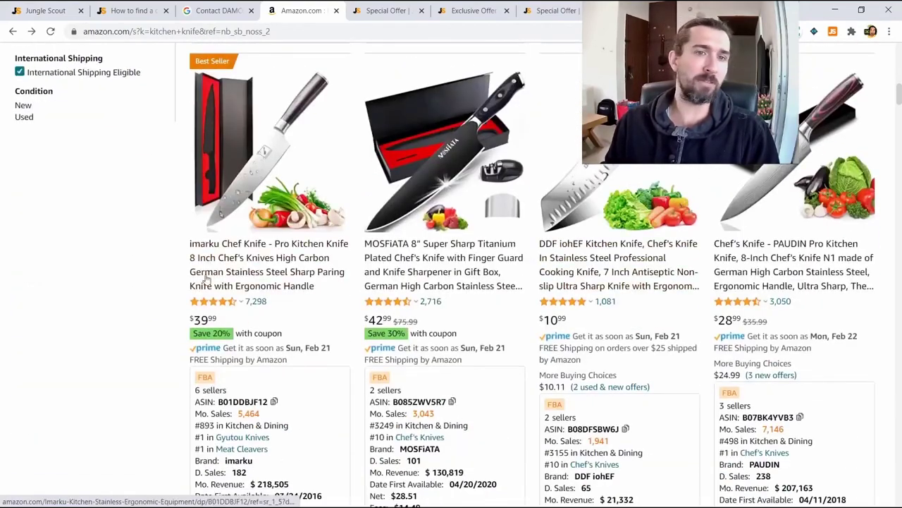
{"action": "scroll", "coordinate": [325, 273], "scroll_direction": "up", "scroll_amount": 6}
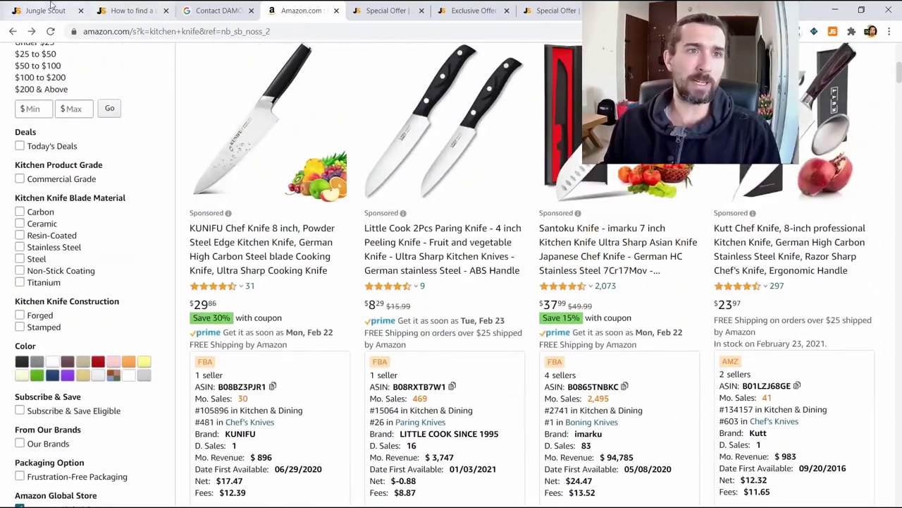
Switch to Jungle Scout's Keyword Scout and look through the column customization options for the kitchen knife results.
{"action": "left_click", "coordinate": [46, 9]}
{"action": "mouse_move", "coordinate": [839, 240]}
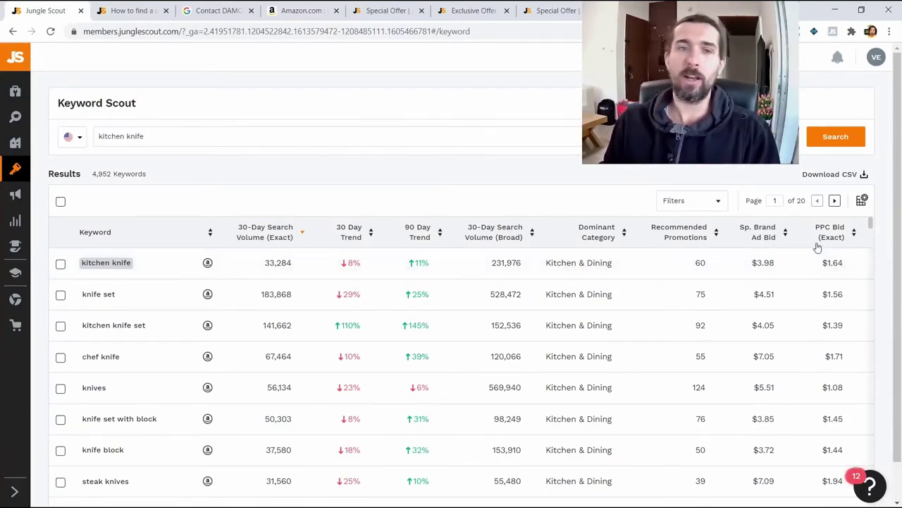
{"action": "left_click", "coordinate": [862, 200]}
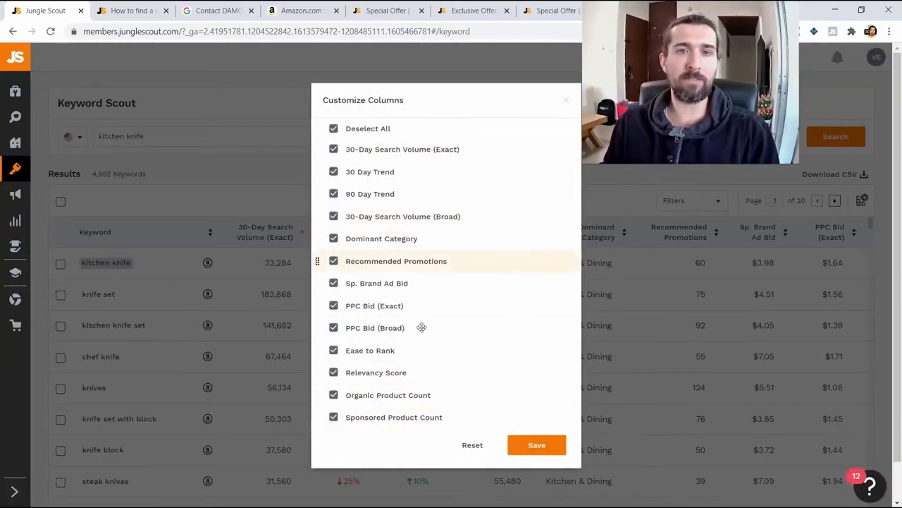
{"action": "left_click", "coordinate": [621, 225]}
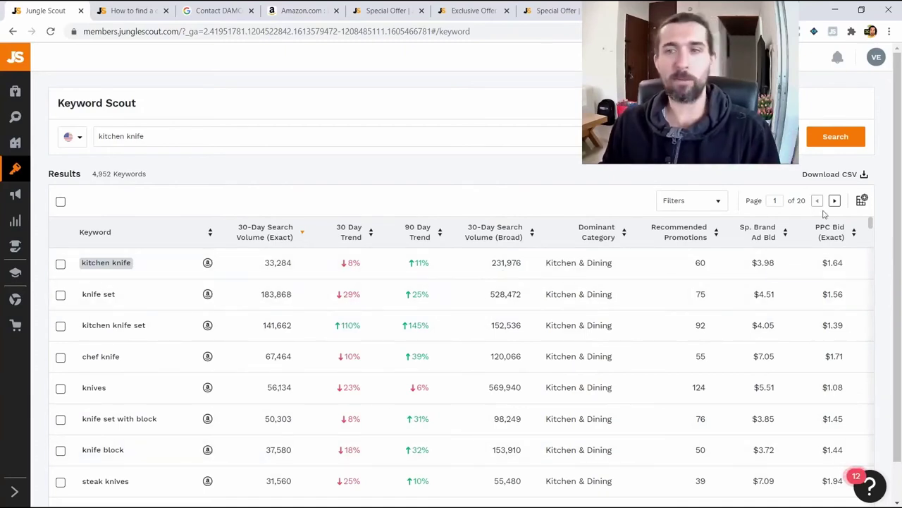
Filter the kitchen knife keywords to a minimum word count of 4 and look through the longer phrases.
{"action": "left_click", "coordinate": [719, 203]}
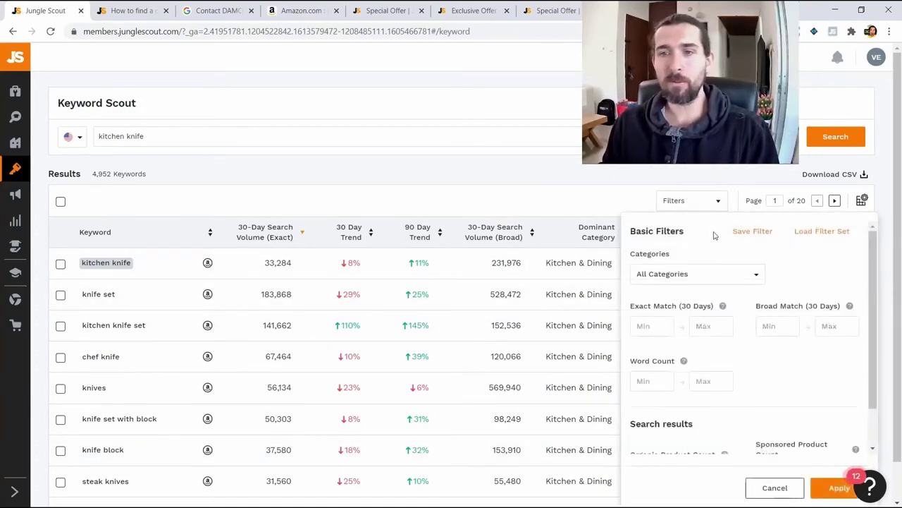
{"action": "scroll", "coordinate": [704, 317], "scroll_direction": "down", "scroll_amount": 4}
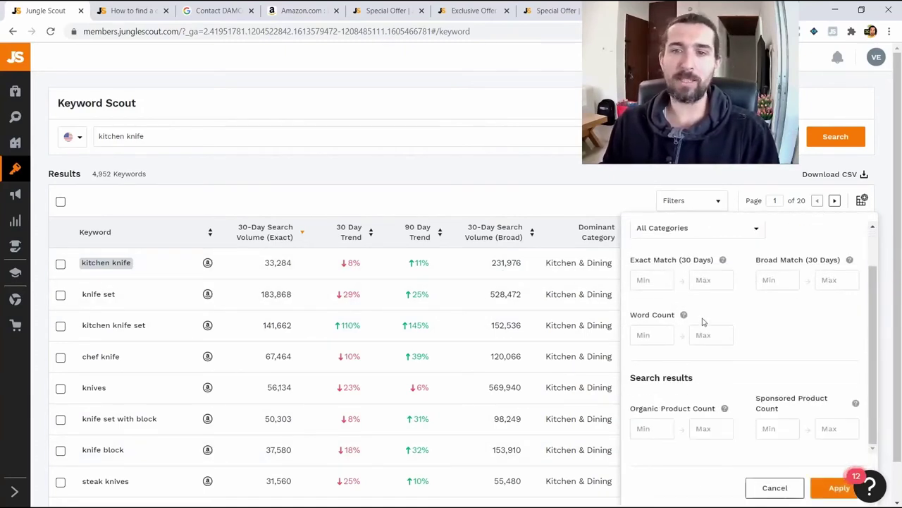
{"action": "left_click", "coordinate": [646, 293]}
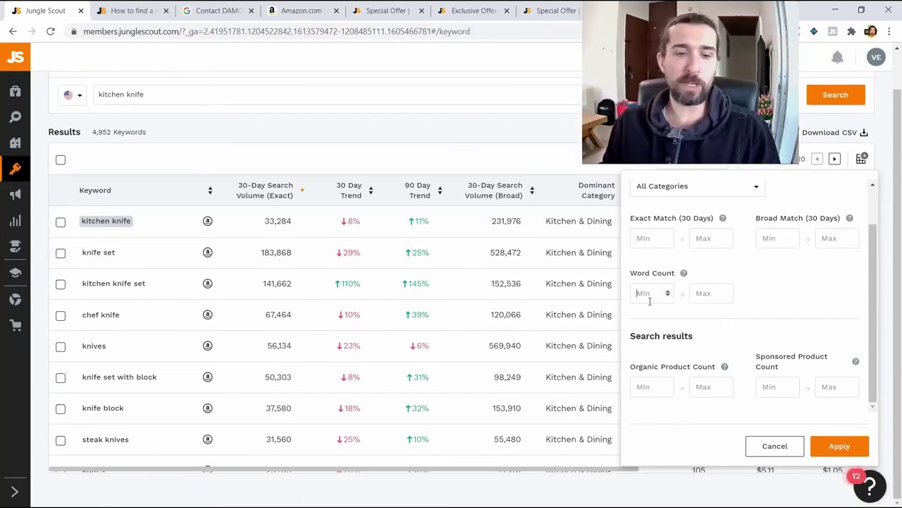
{"action": "type", "text": "4"}
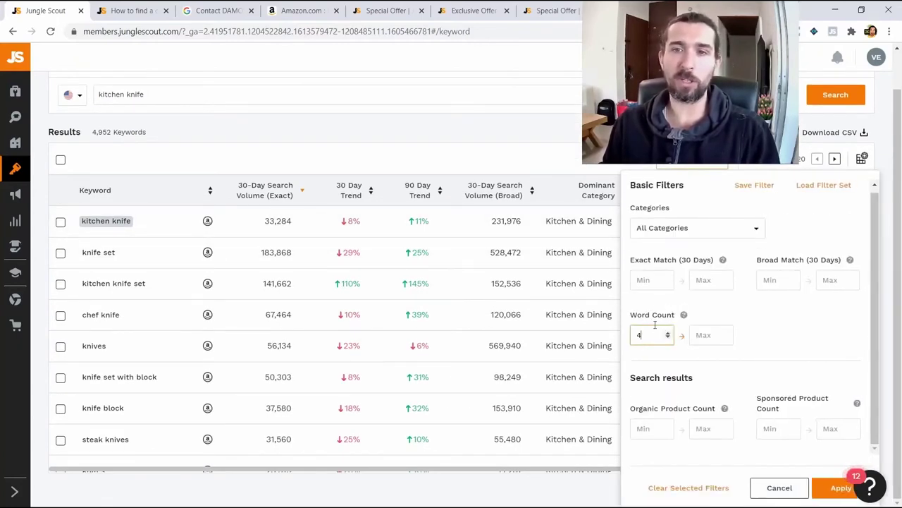
{"action": "left_click", "coordinate": [838, 488]}
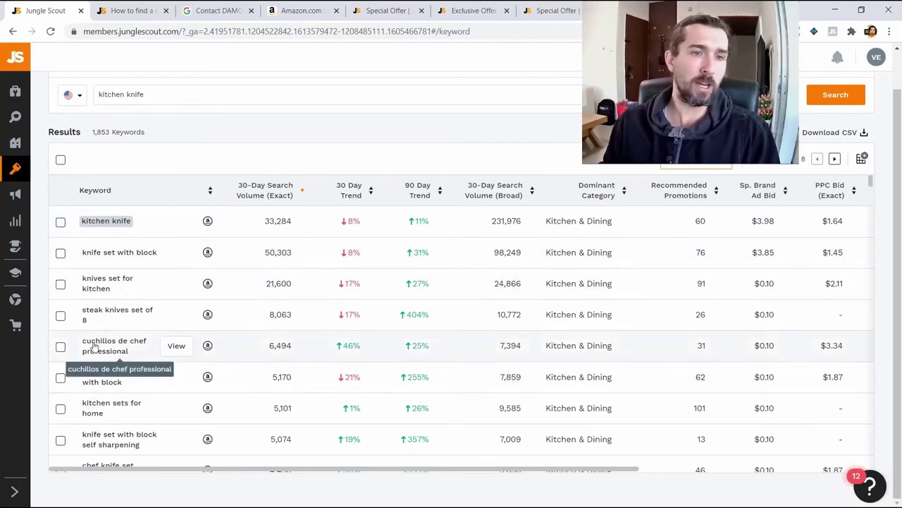
{"action": "scroll", "coordinate": [104, 354], "scroll_direction": "down", "scroll_amount": 2}
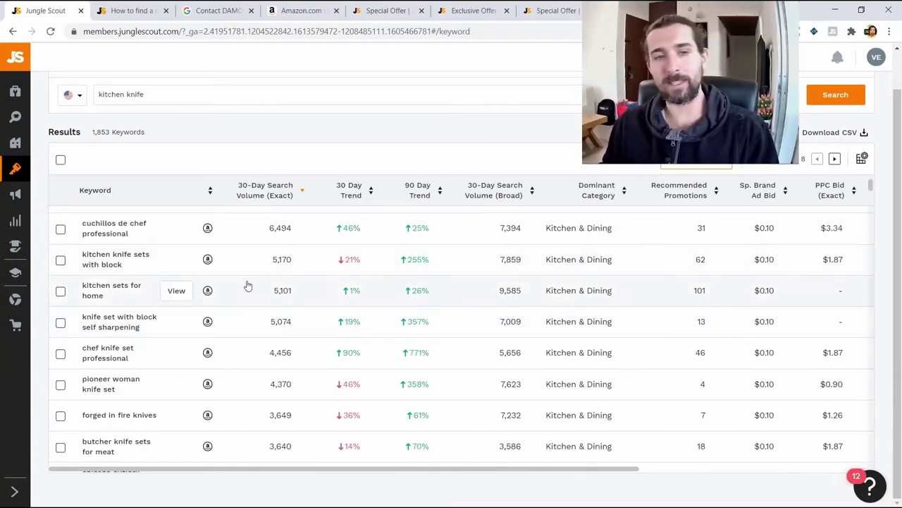
{"action": "scroll", "coordinate": [248, 285], "scroll_direction": "down", "scroll_amount": 3}
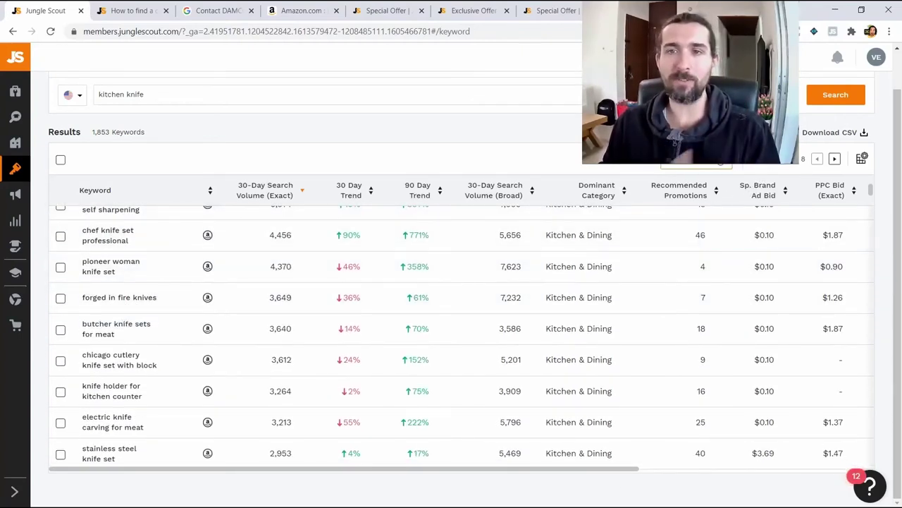
Replace the minimum word count filter with a minimum 30-day exact match search volume, keeping all categories included.
{"action": "left_click", "coordinate": [696, 161]}
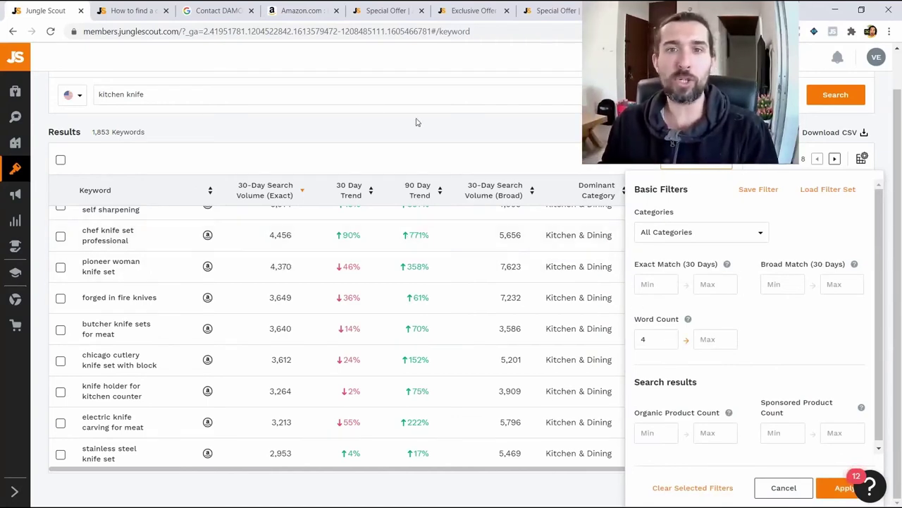
{"action": "scroll", "coordinate": [702, 328], "scroll_direction": "down", "scroll_amount": 1}
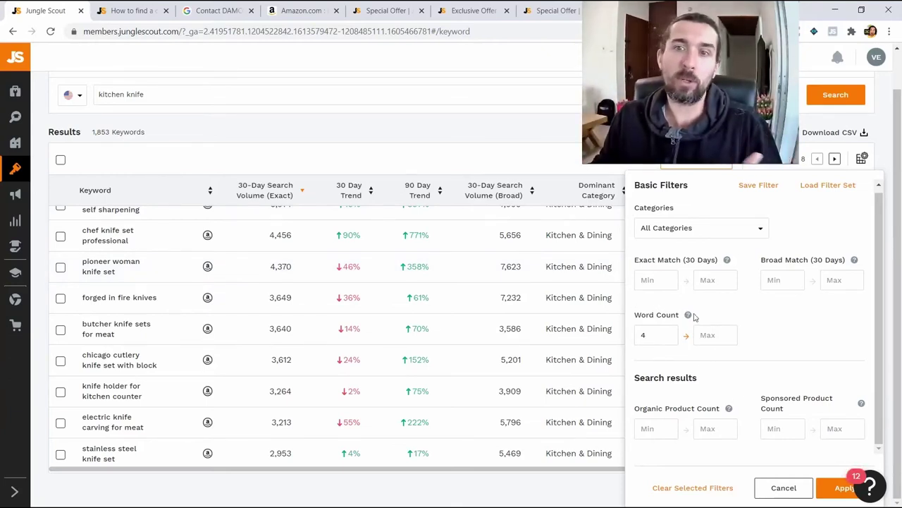
{"action": "mouse_move", "coordinate": [690, 316]}
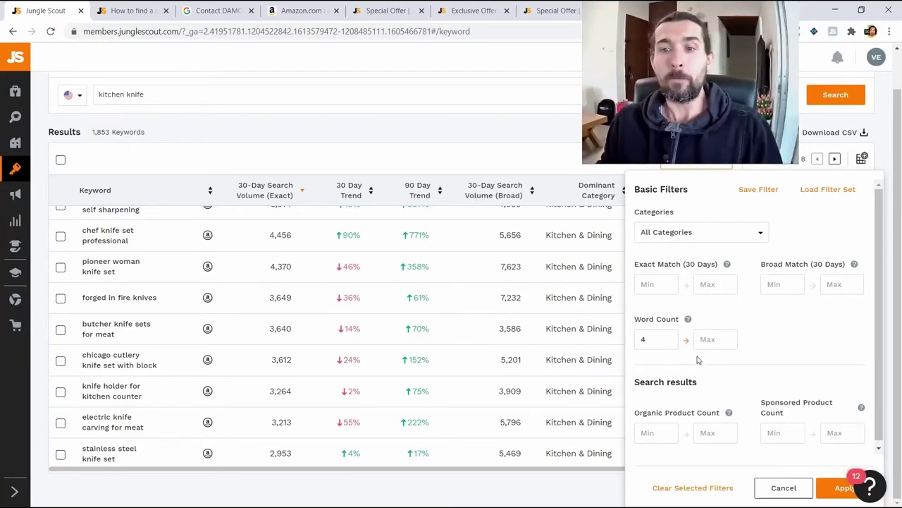
{"action": "scroll", "coordinate": [705, 352], "scroll_direction": "up", "scroll_amount": 2}
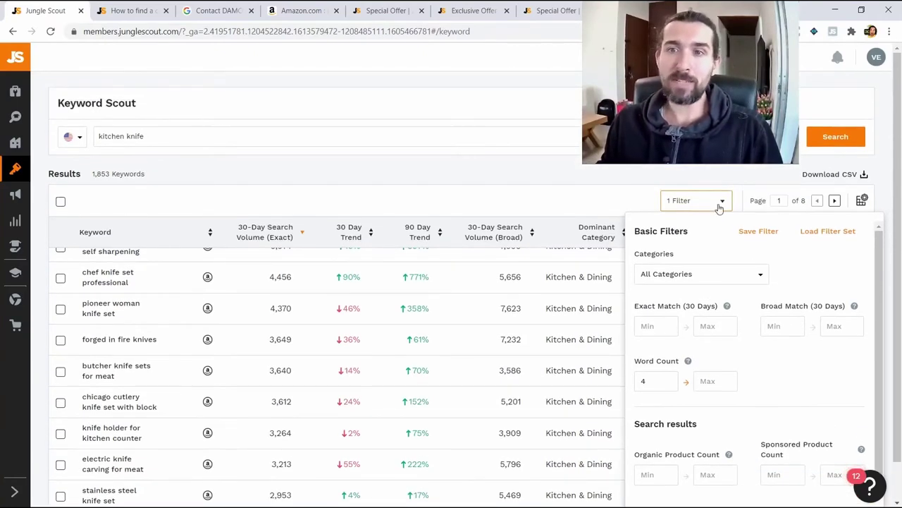
{"action": "left_click", "coordinate": [755, 277]}
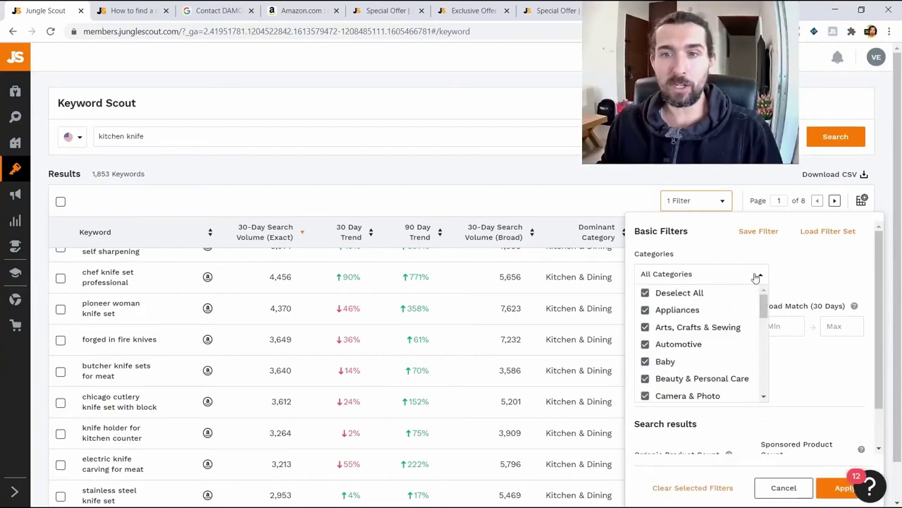
{"action": "left_click", "coordinate": [703, 281]}
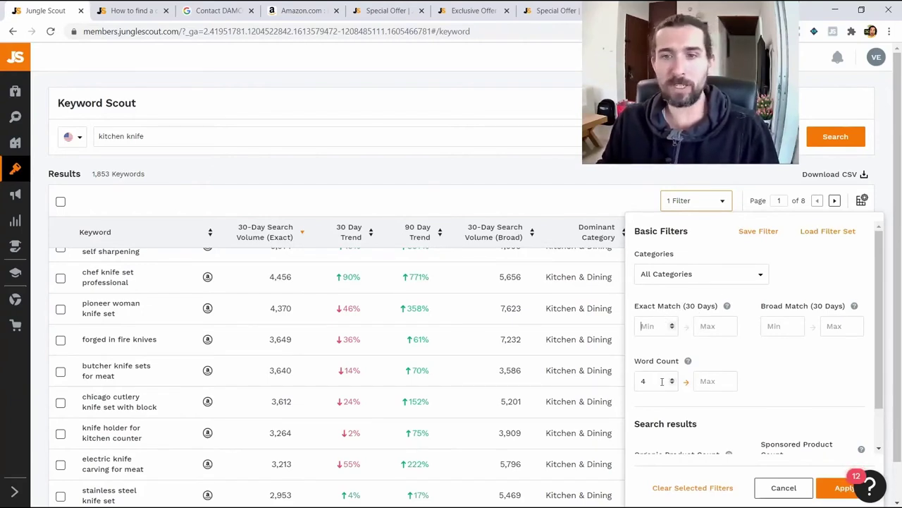
{"action": "key", "text": "BackSpace"}
{"action": "left_click", "coordinate": [659, 326]}
{"action": "type", "text": "1000"}
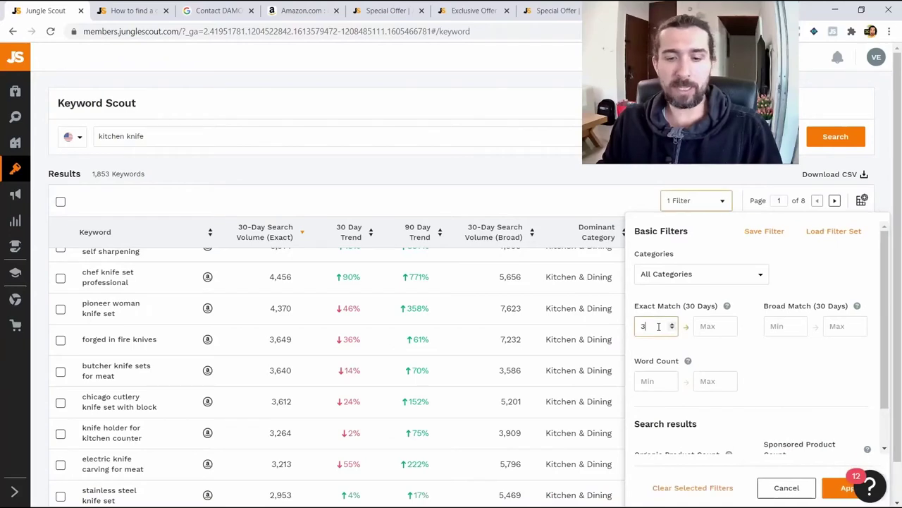
{"action": "left_click", "coordinate": [829, 488]}
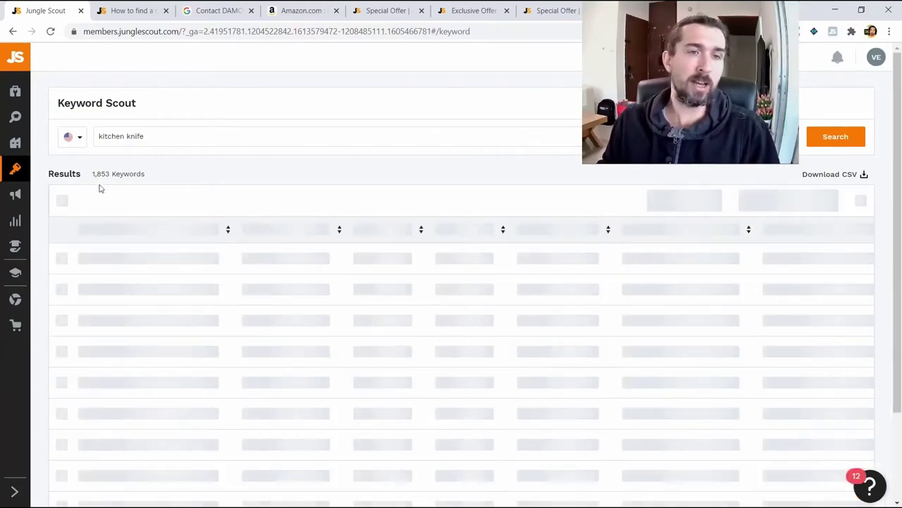
Review the filtered keywords with their search volumes, trends and recommended promotions.
{"action": "mouse_move", "coordinate": [98, 176]}
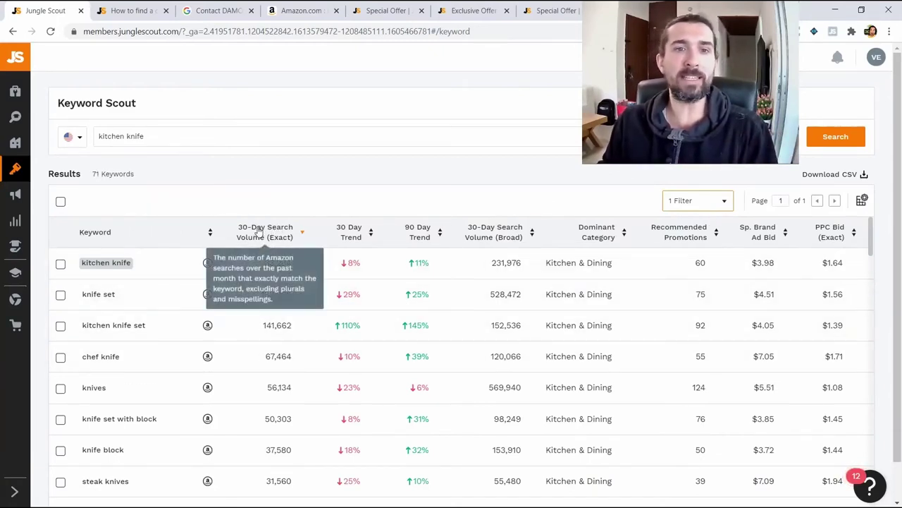
{"action": "scroll", "coordinate": [289, 322], "scroll_direction": "down", "scroll_amount": 5}
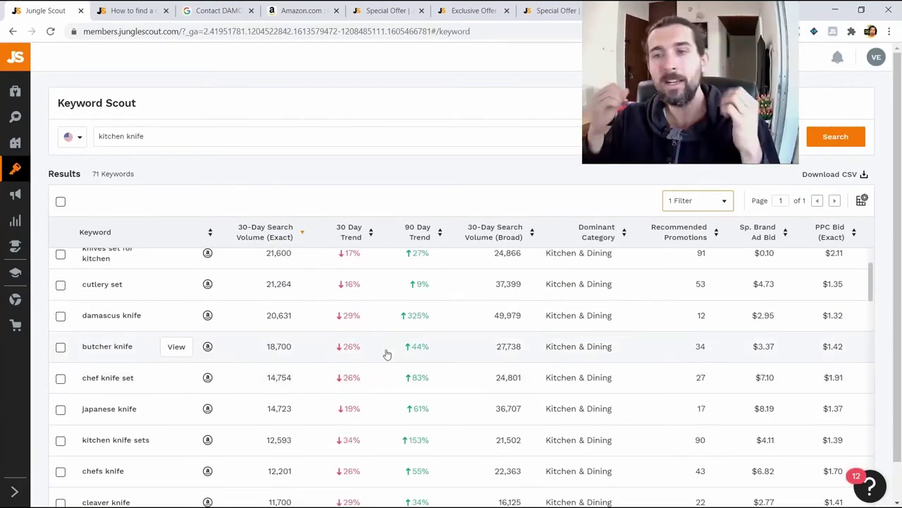
{"action": "scroll", "coordinate": [699, 346], "scroll_direction": "down", "scroll_amount": 15}
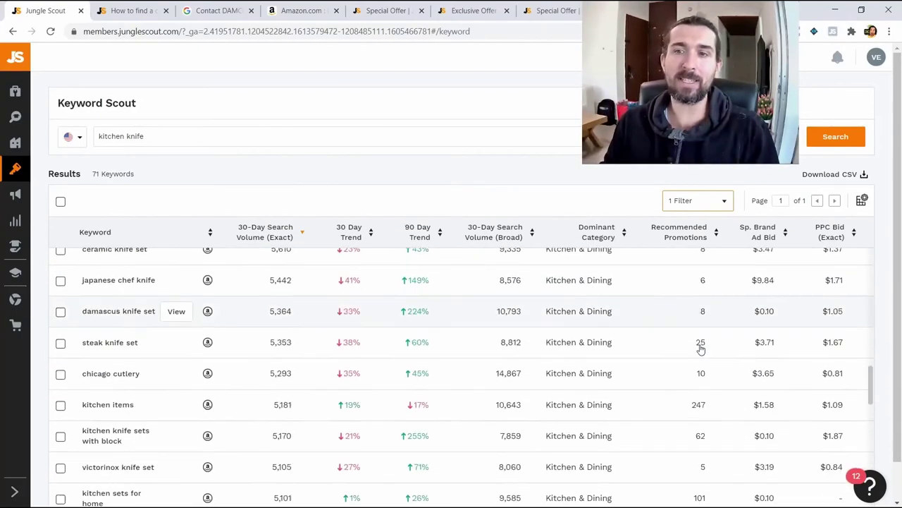
{"action": "scroll", "coordinate": [707, 354], "scroll_direction": "up", "scroll_amount": 7}
{"action": "scroll", "coordinate": [707, 354], "scroll_direction": "up", "scroll_amount": 8}
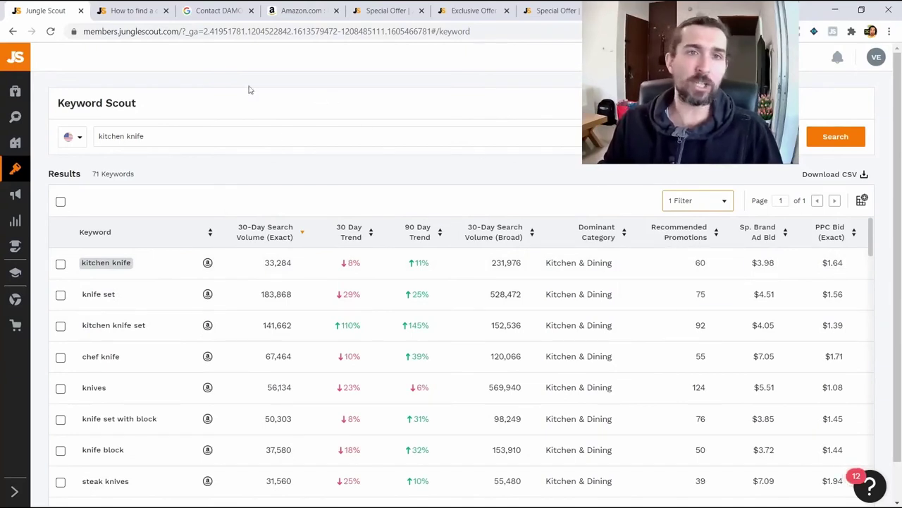
Switch to the Amazon kitchen knife results, open the best-selling imarku Chef Knife listing and copy its ASIN from the page address.
{"action": "left_click_drag", "start_coordinate": [145, 136], "coordinate": [99, 136]}
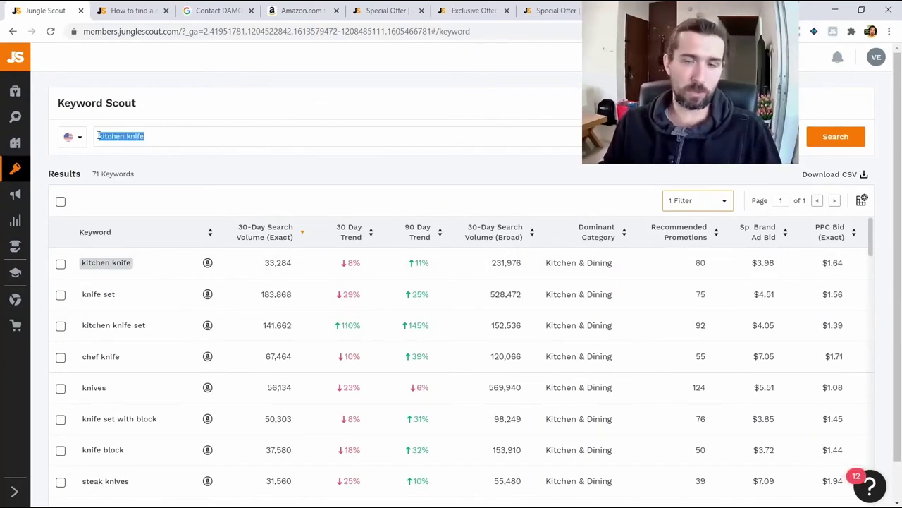
{"action": "left_click", "coordinate": [279, 10]}
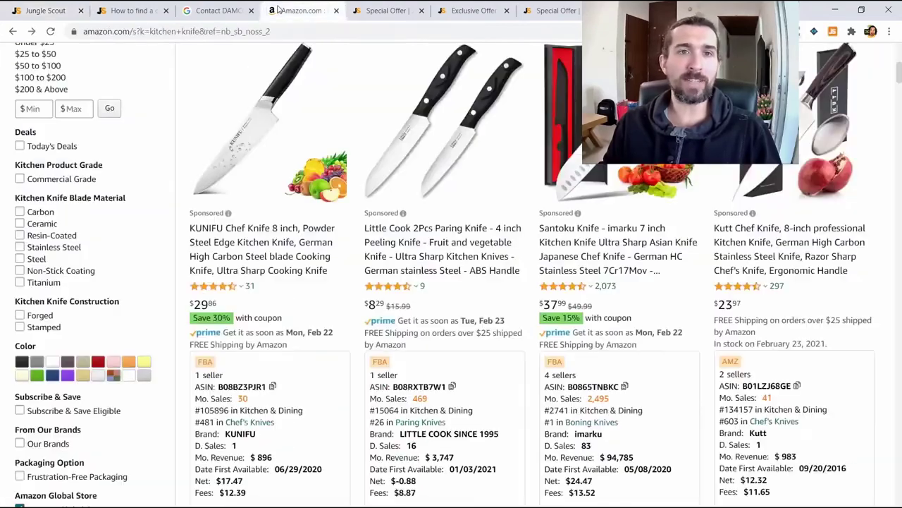
{"action": "scroll", "coordinate": [326, 157], "scroll_direction": "down", "scroll_amount": 5}
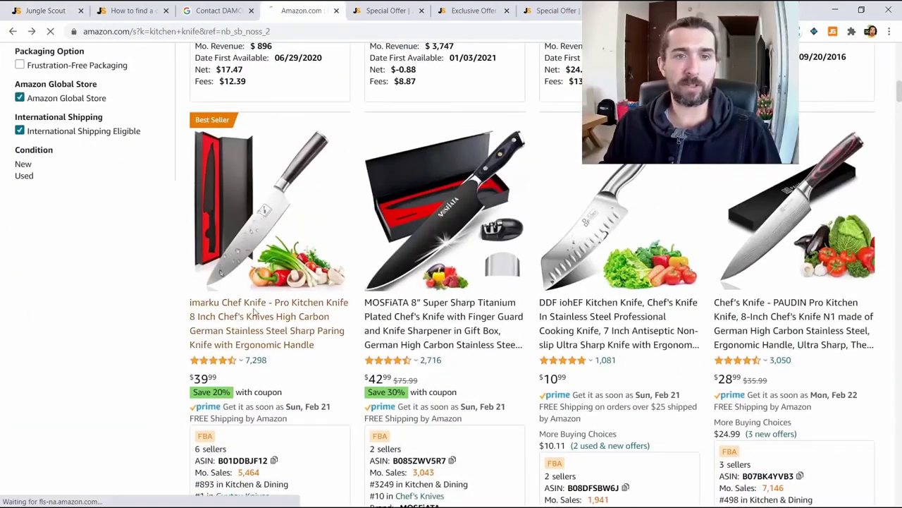
{"action": "left_click", "coordinate": [293, 65]}
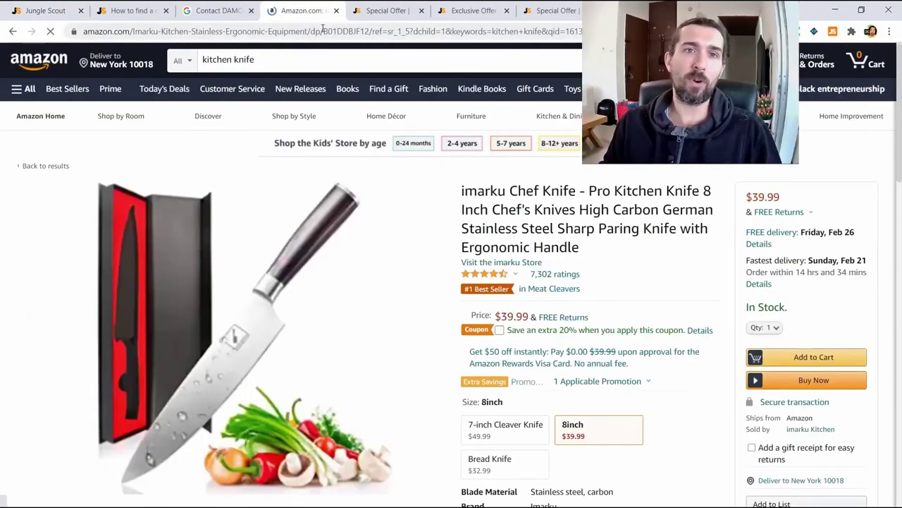
{"action": "double_click", "coordinate": [393, 31]}
{"action": "key", "text": "ctrl+c"}
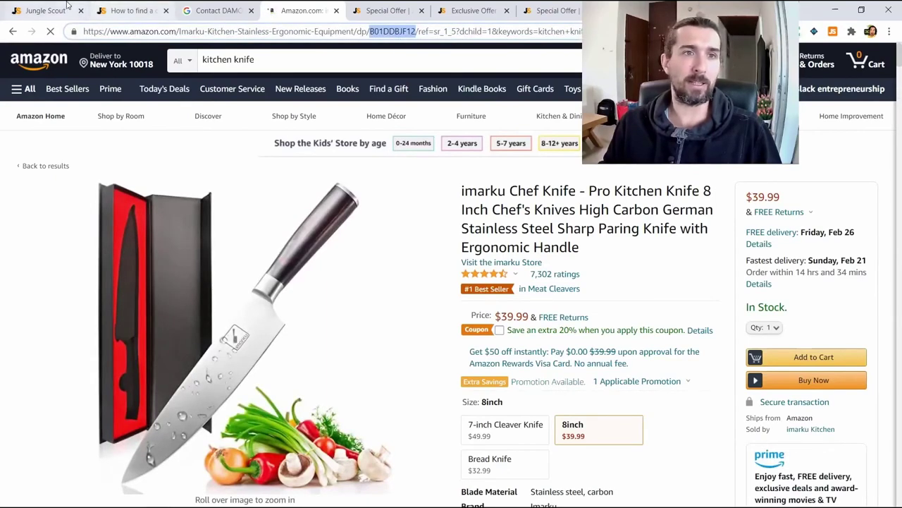
Switch back to Jungle Scout and search Keyword Scout for ASIN B01DDBJF12 in place of kitchen knife, re-entering it if loading stalls.
{"action": "left_click", "coordinate": [60, 10]}
{"action": "key", "text": "ctrl+v"}
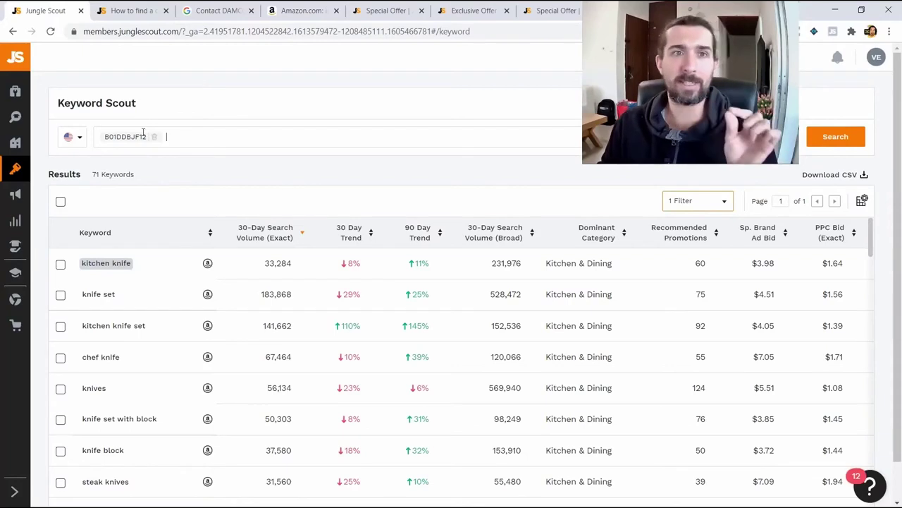
{"action": "left_click", "coordinate": [825, 137]}
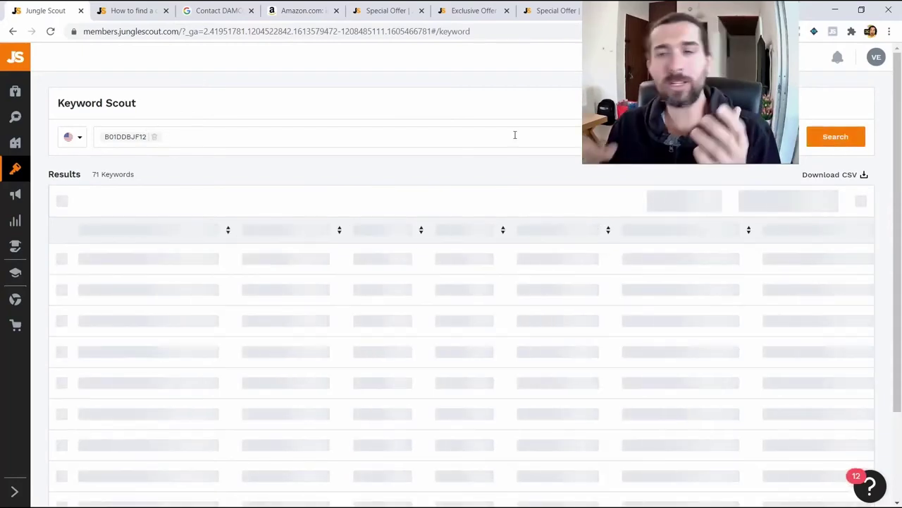
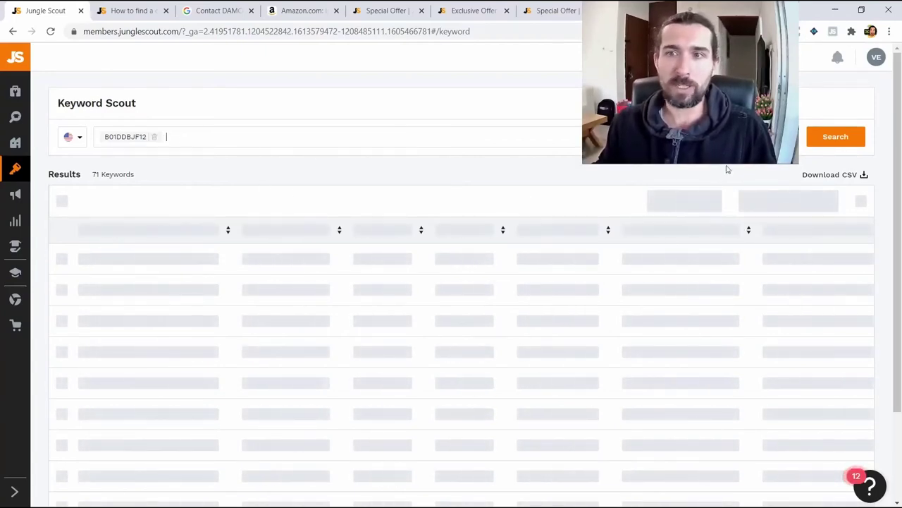
{"action": "left_click", "coordinate": [153, 137]}
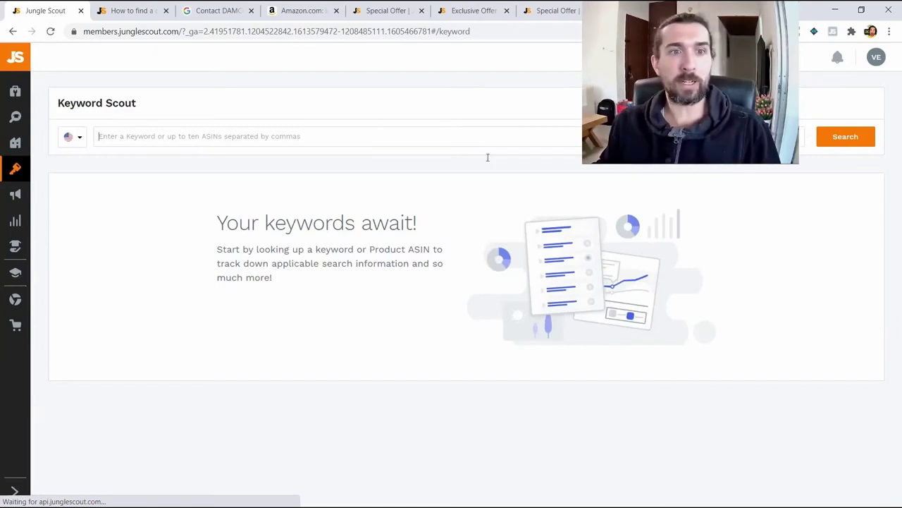
{"action": "type", "text": "B01DDBJF12"}
{"action": "left_click", "coordinate": [845, 138]}
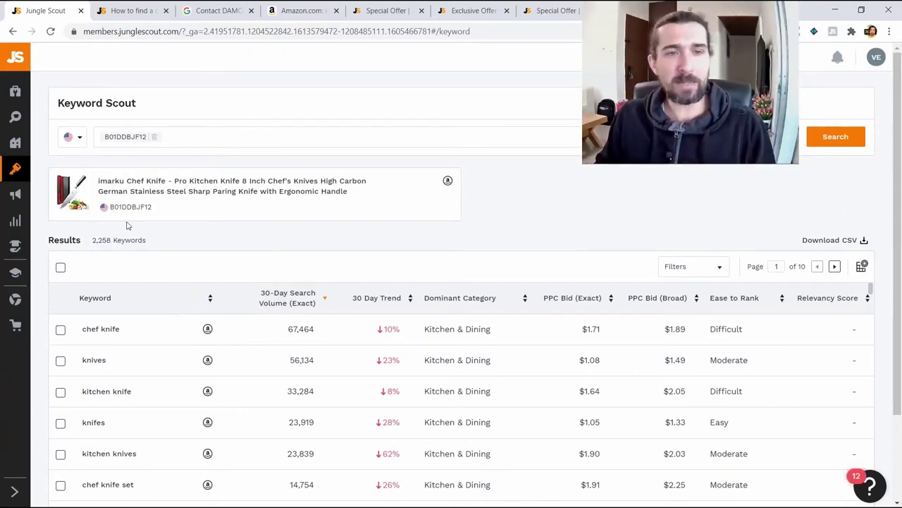
{"action": "mouse_move", "coordinate": [144, 241]}
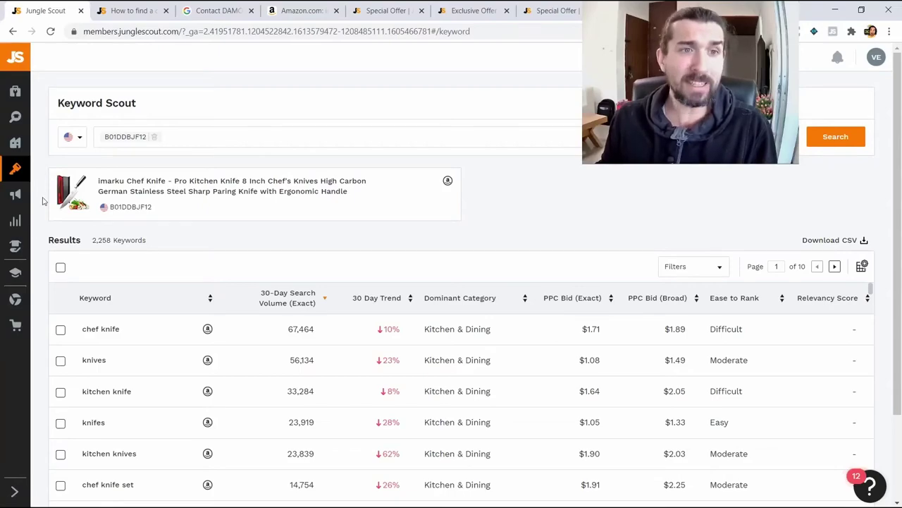
Return to the imarku Chef Knife listing on Amazon and look over its images and product details.
{"action": "left_click", "coordinate": [299, 11]}
{"action": "scroll", "coordinate": [218, 211], "scroll_direction": "down", "scroll_amount": 5}
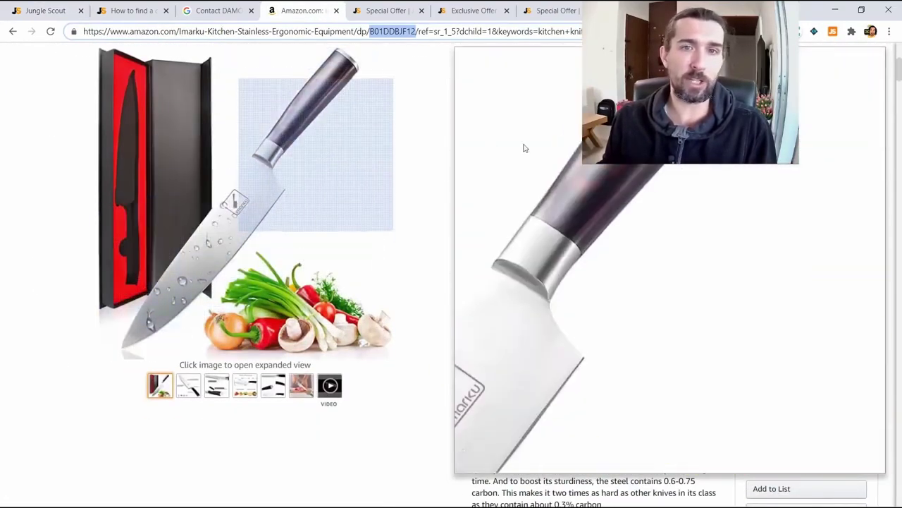
{"action": "scroll", "coordinate": [479, 113], "scroll_direction": "up", "scroll_amount": 1}
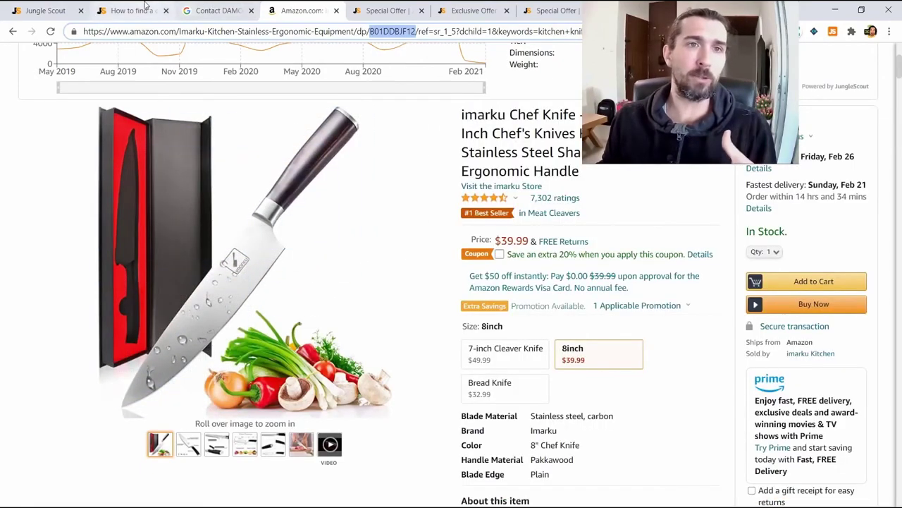
Switch back to Jungle Scout and look at the filter options available for the imarku Chef Knife's keyword results.
{"action": "key", "text": "ctrl+shift+Tab"}
{"action": "key", "text": "ctrl+shift+Tab"}
{"action": "key", "text": "ctrl+shift+Tab"}
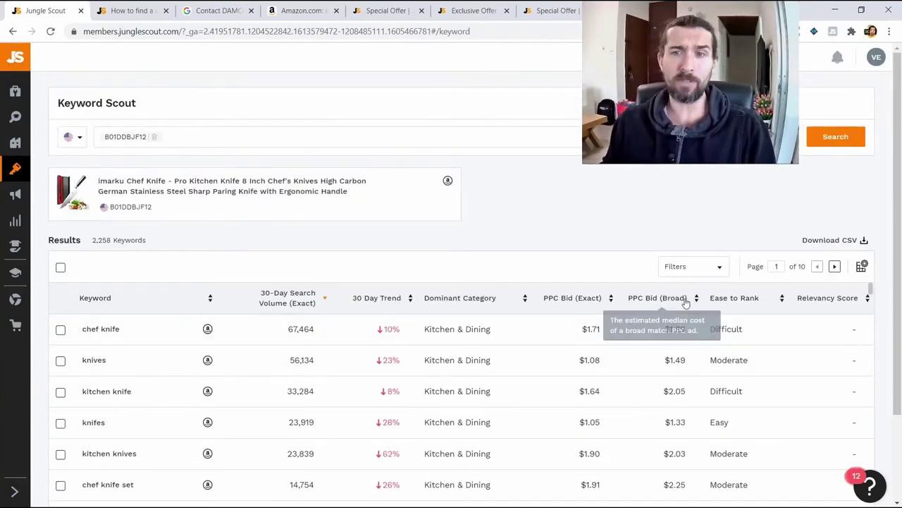
{"action": "left_click", "coordinate": [719, 267]}
{"action": "scroll", "coordinate": [720, 314], "scroll_direction": "down", "scroll_amount": 1}
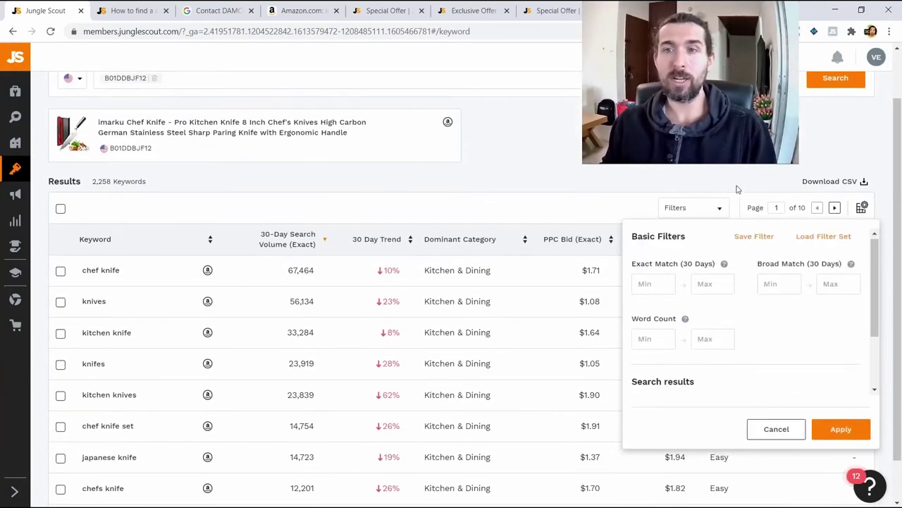
{"action": "left_click", "coordinate": [292, 107]}
{"action": "scroll", "coordinate": [212, 126], "scroll_direction": "up", "scroll_amount": 1}
Switch to Amazon, return to the kitchen knife results, open the best-selling imarku 7 inch Santoku Knife listing and copy its ASIN.
{"action": "key", "text": "ctrl+4"}
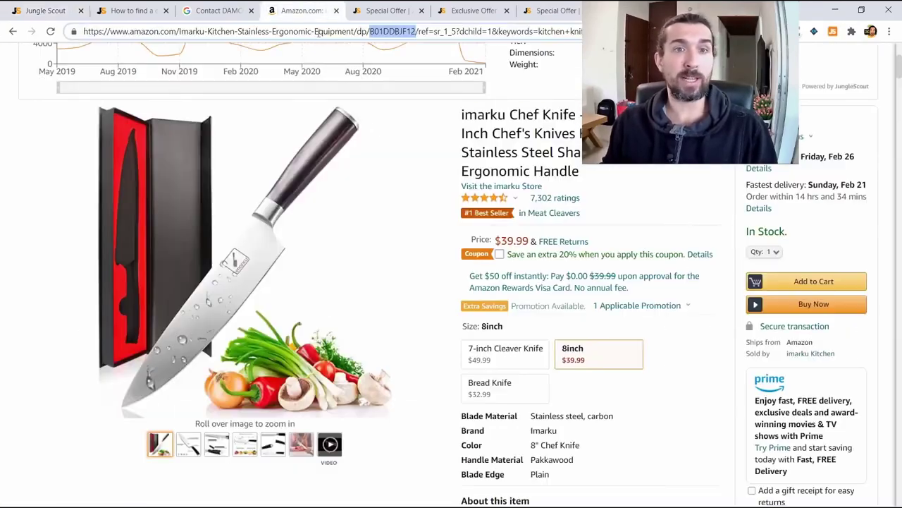
{"action": "scroll", "coordinate": [437, 225], "scroll_direction": "down", "scroll_amount": 10}
{"action": "scroll", "coordinate": [455, 239], "scroll_direction": "down", "scroll_amount": 8}
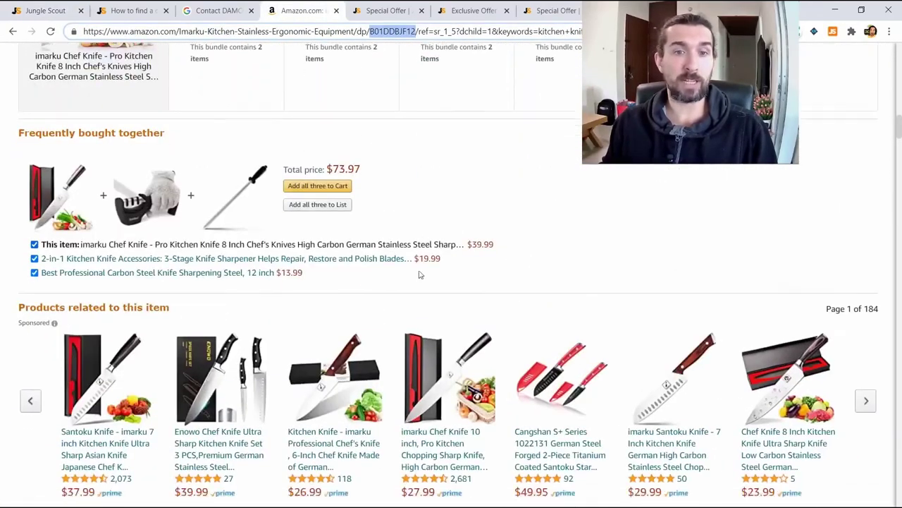
{"action": "left_click", "coordinate": [12, 31]}
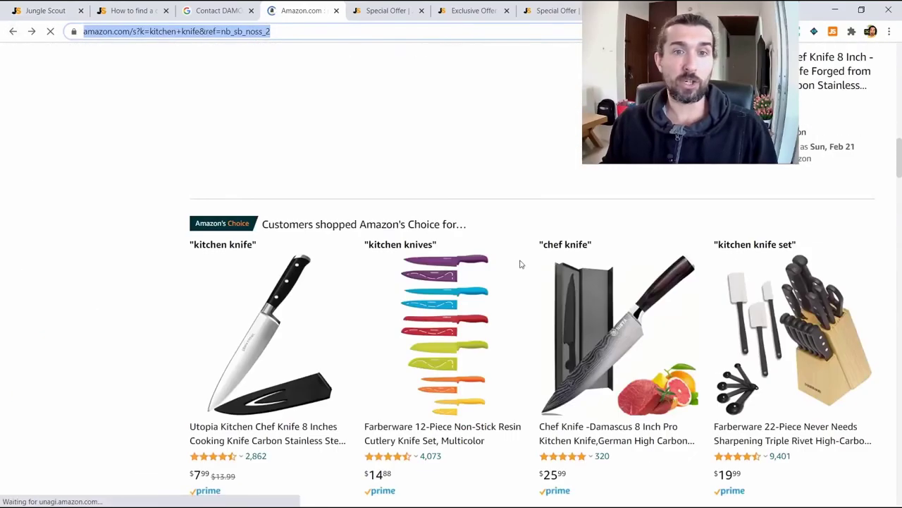
{"action": "scroll", "coordinate": [503, 274], "scroll_direction": "down", "scroll_amount": 8}
{"action": "scroll", "coordinate": [474, 291], "scroll_direction": "down", "scroll_amount": 3}
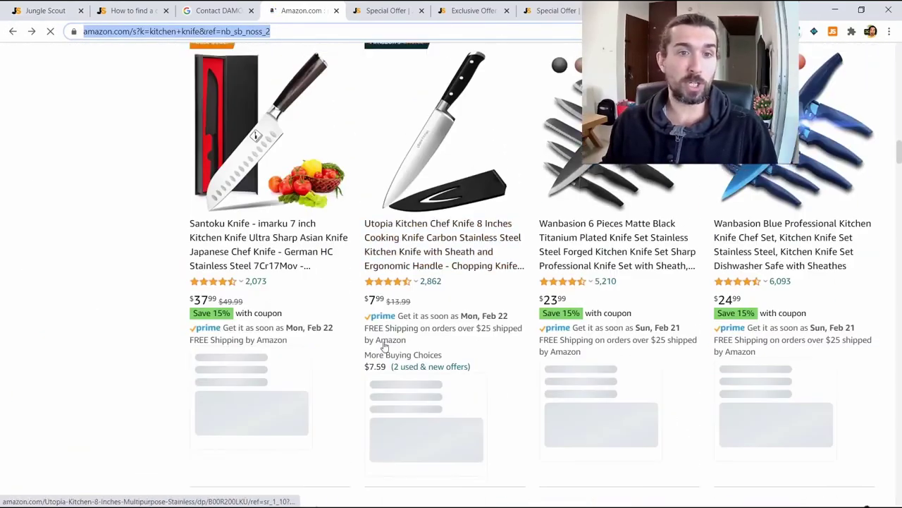
{"action": "left_click", "coordinate": [255, 268]}
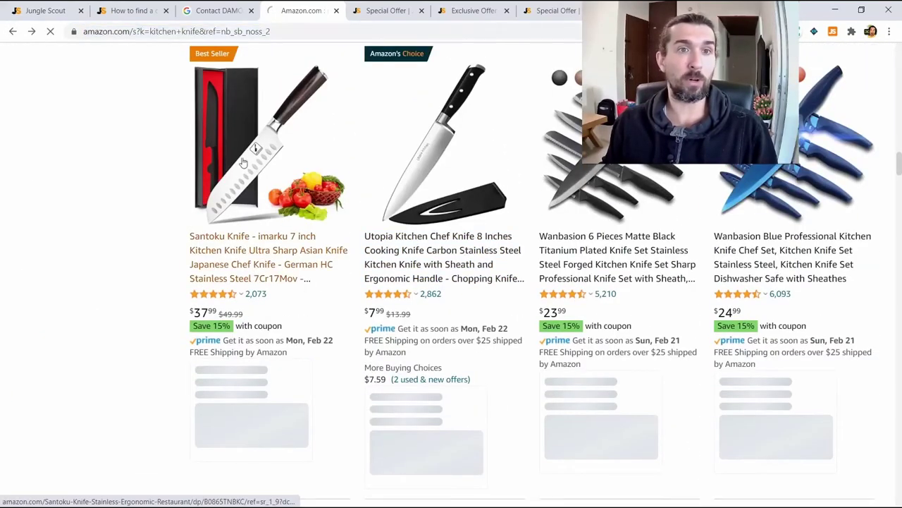
{"action": "double_click", "coordinate": [387, 31]}
{"action": "key", "text": "ctrl+c"}
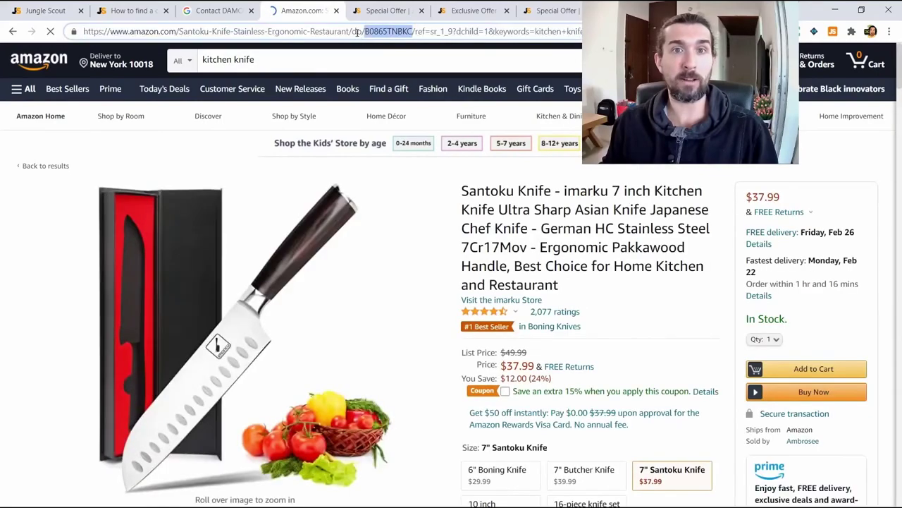
Switch to Jungle Scout and add ASIN B0865TNBKC alongside B01DDBJF12 in the Keyword Scout search.
{"action": "left_click", "coordinate": [44, 11]}
{"action": "left_click", "coordinate": [212, 137]}
{"action": "key", "text": "ctrl+v"}
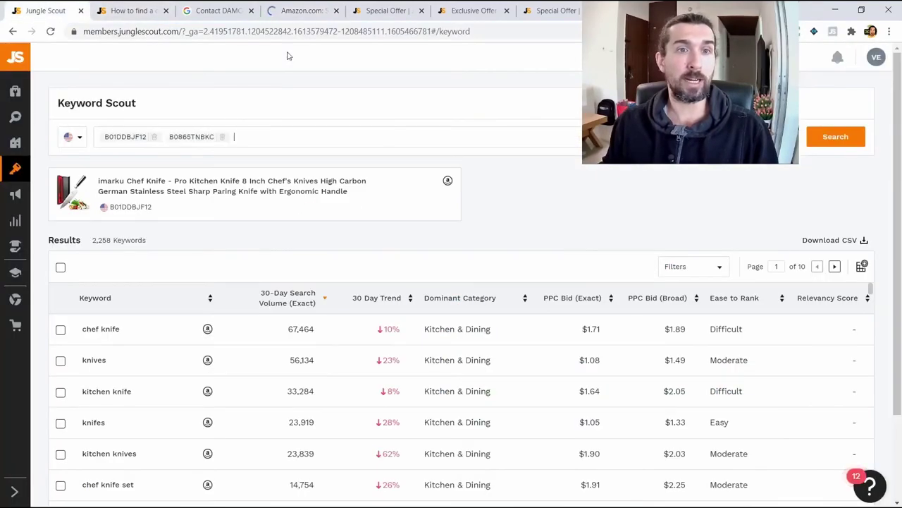
Return to Amazon's kitchen knife results, open the AUIIKIY Professional Chef Knife listing and copy its ASIN.
{"action": "left_click", "coordinate": [297, 11]}
{"action": "key", "text": "alt+Left"}
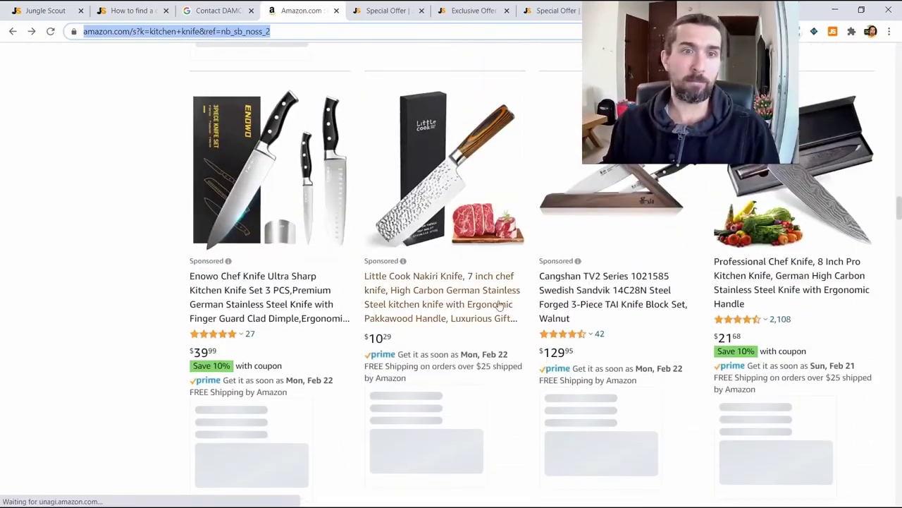
{"action": "scroll", "coordinate": [754, 169], "scroll_direction": "up", "scroll_amount": 3}
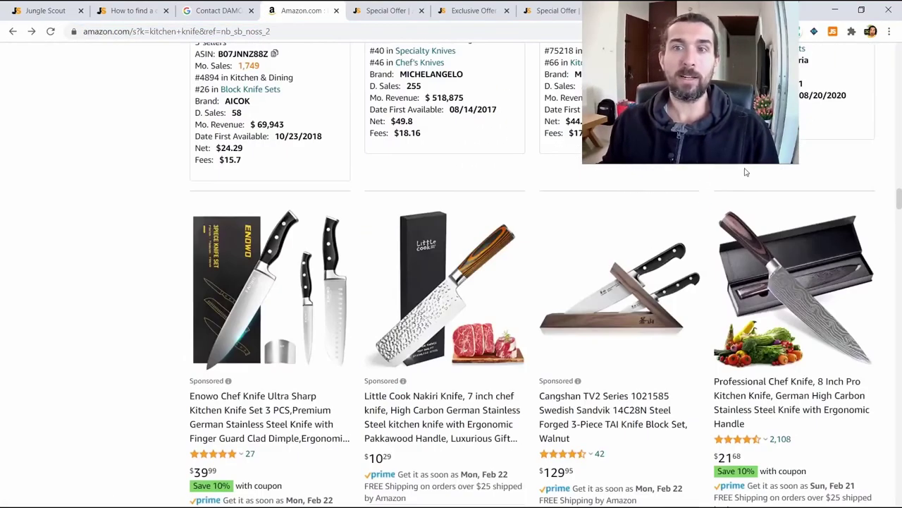
{"action": "left_click", "coordinate": [794, 394]}
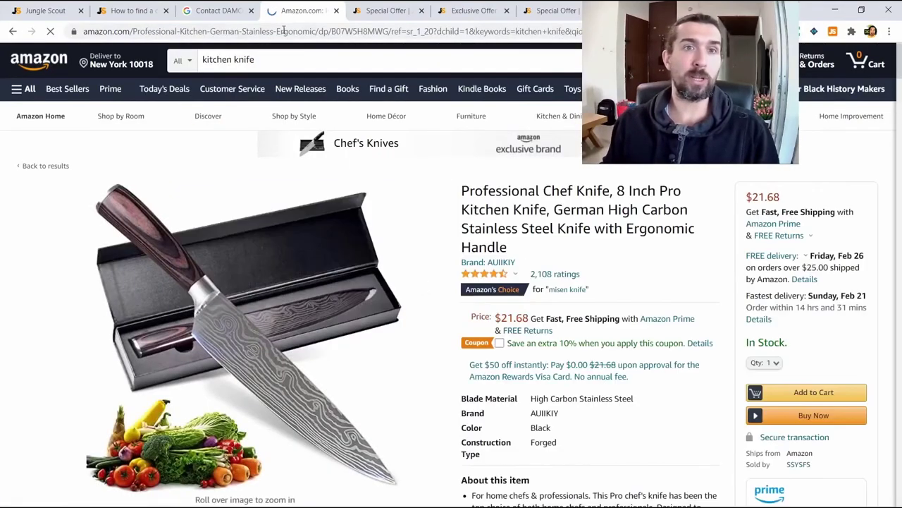
{"action": "double_click", "coordinate": [345, 31]}
{"action": "key", "text": "ctrl+c"}
Switch to Jungle Scout, add ASIN B07W5H8MWG and run the Keyword Scout search for all three products.
{"action": "key", "text": "ctrl+1"}
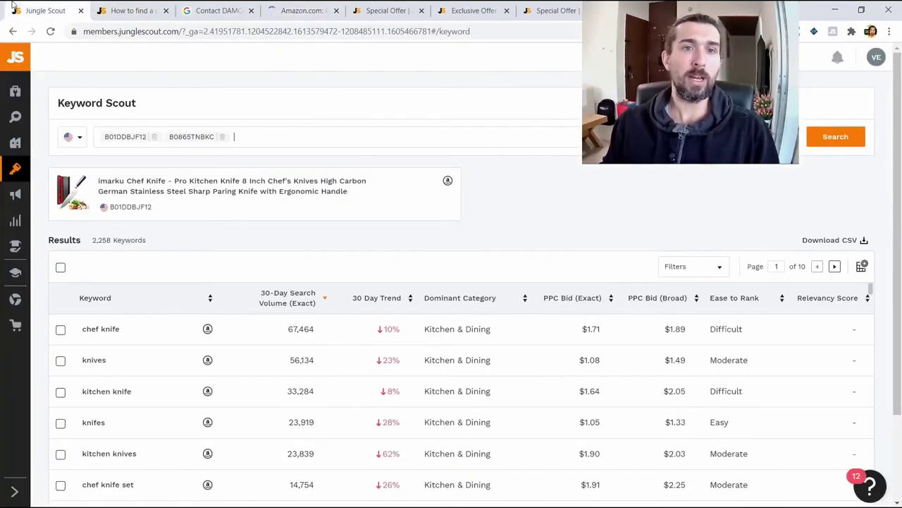
{"action": "key", "text": "ctrl+v"}
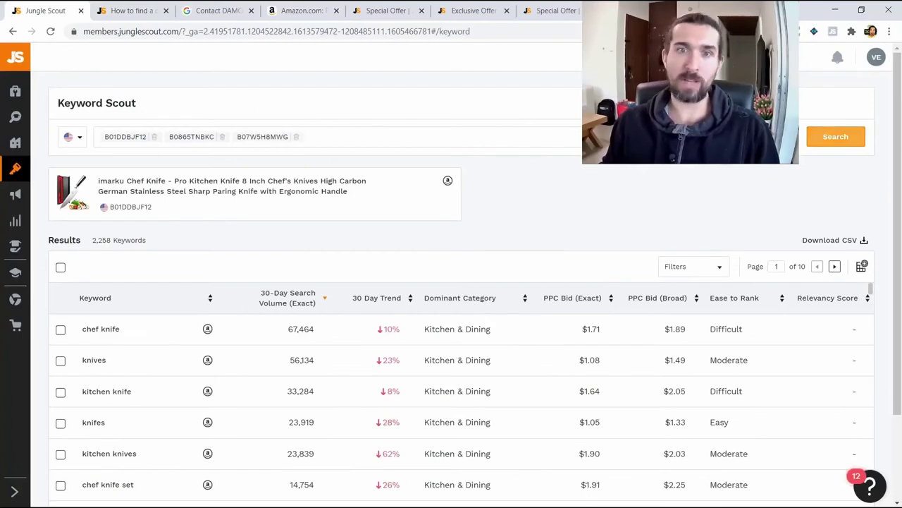
{"action": "left_click", "coordinate": [835, 136]}
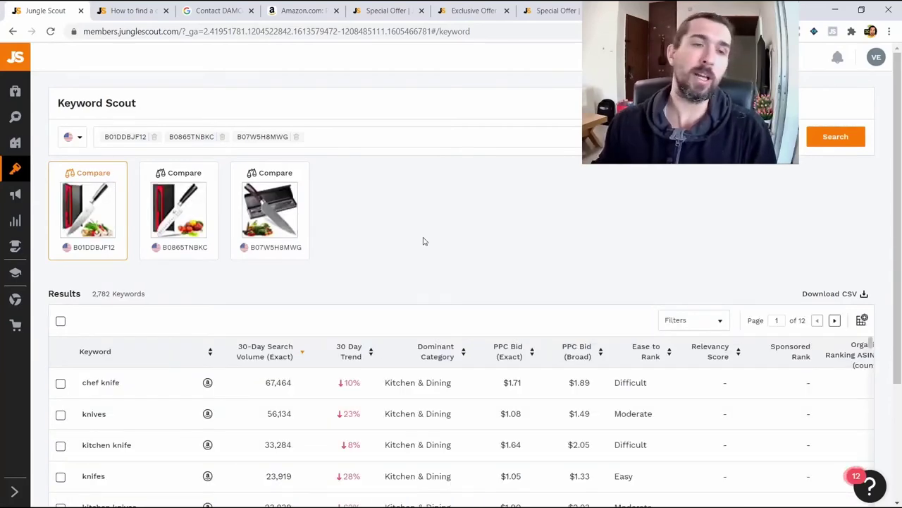
Compare the keyword results against ASIN B0865TNBKC, and against ASIN B07W5H8MWG.
{"action": "left_click", "coordinate": [180, 206]}
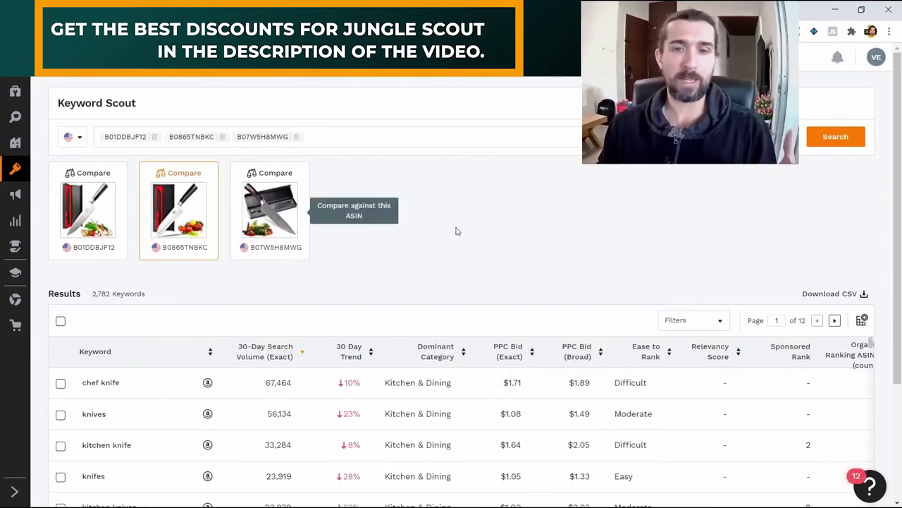
{"action": "left_click", "coordinate": [295, 213]}
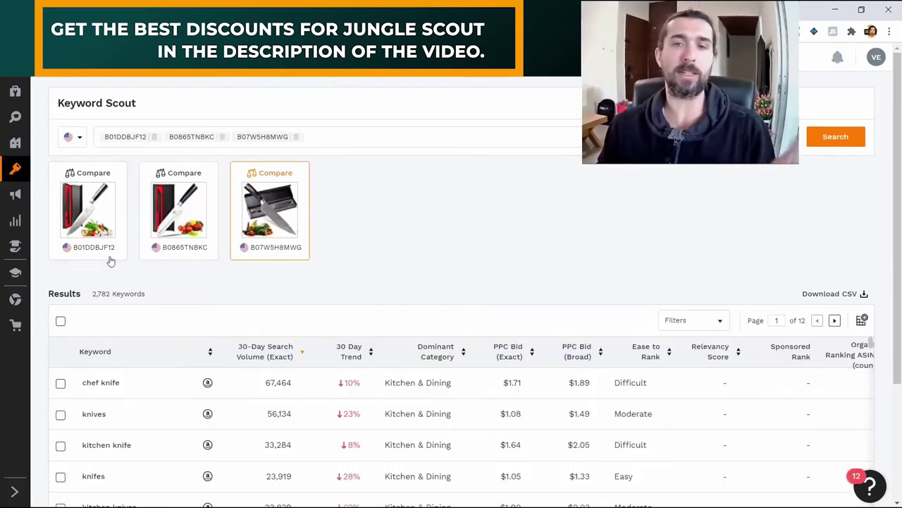
{"action": "scroll", "coordinate": [483, 282], "scroll_direction": "down", "scroll_amount": 1}
{"action": "scroll", "coordinate": [785, 275], "scroll_direction": "up", "scroll_amount": 3}
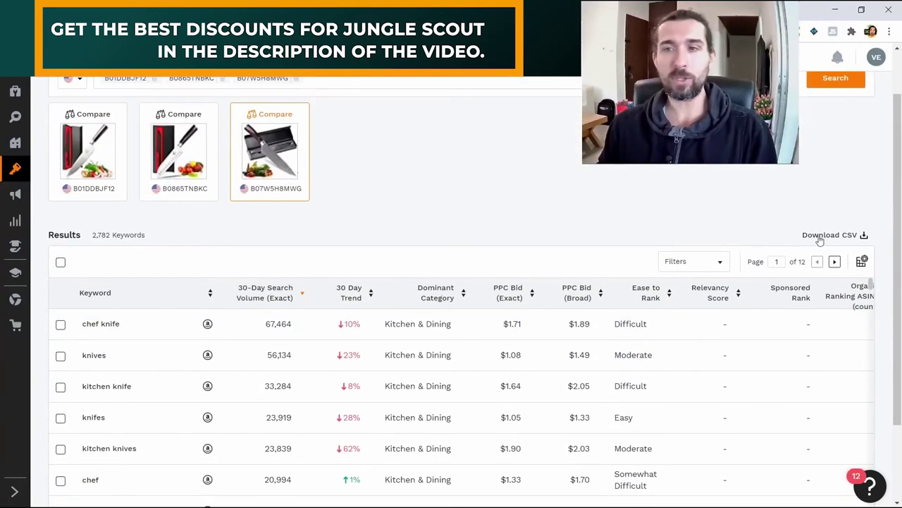
Look over the filter options, column settings and Keywords tools available for the three-product comparison.
{"action": "left_click", "coordinate": [722, 322]}
{"action": "scroll", "coordinate": [722, 322], "scroll_direction": "down", "scroll_amount": 3}
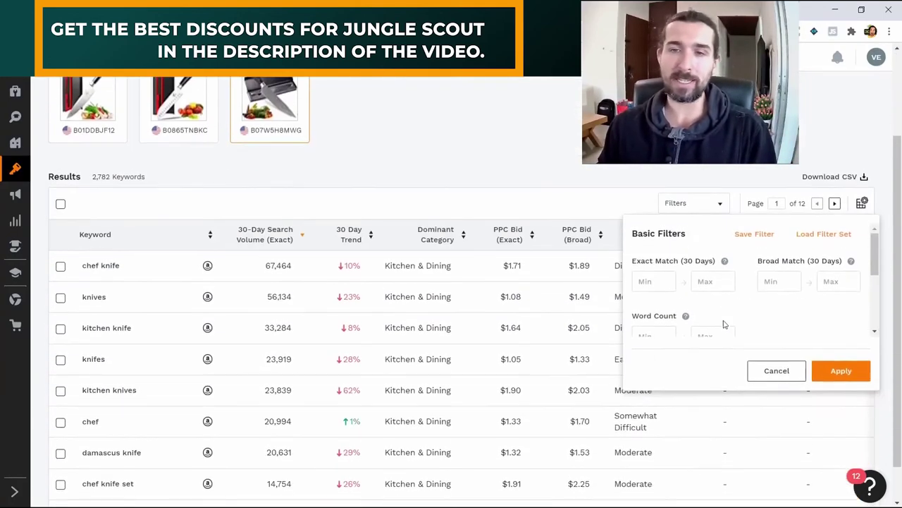
{"action": "scroll", "coordinate": [741, 246], "scroll_direction": "down", "scroll_amount": 5}
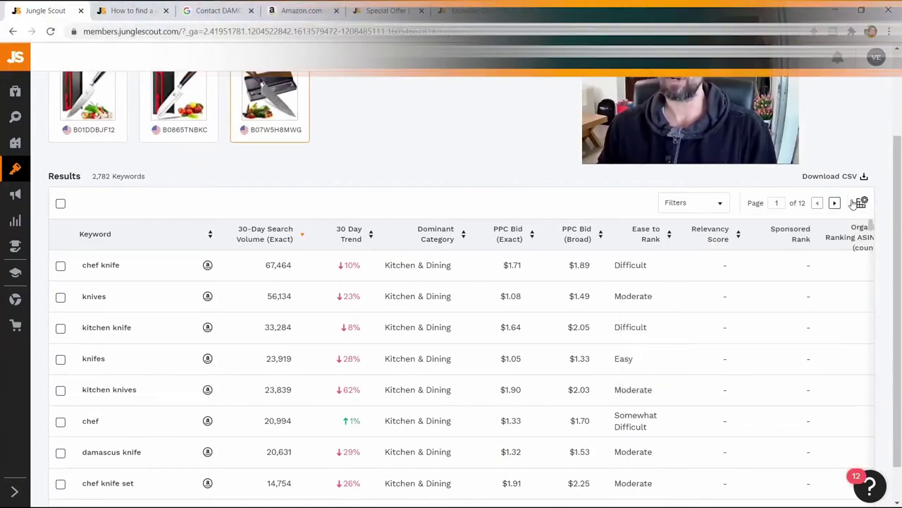
{"action": "left_click", "coordinate": [862, 203]}
{"action": "scroll", "coordinate": [468, 264], "scroll_direction": "down", "scroll_amount": 3}
{"action": "key", "text": "Escape"}
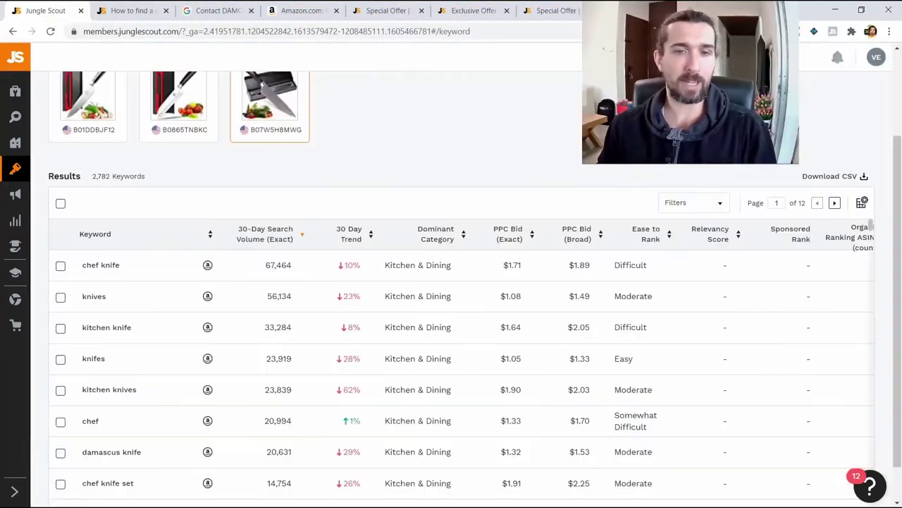
{"action": "scroll", "coordinate": [534, 280], "scroll_direction": "up", "scroll_amount": 3}
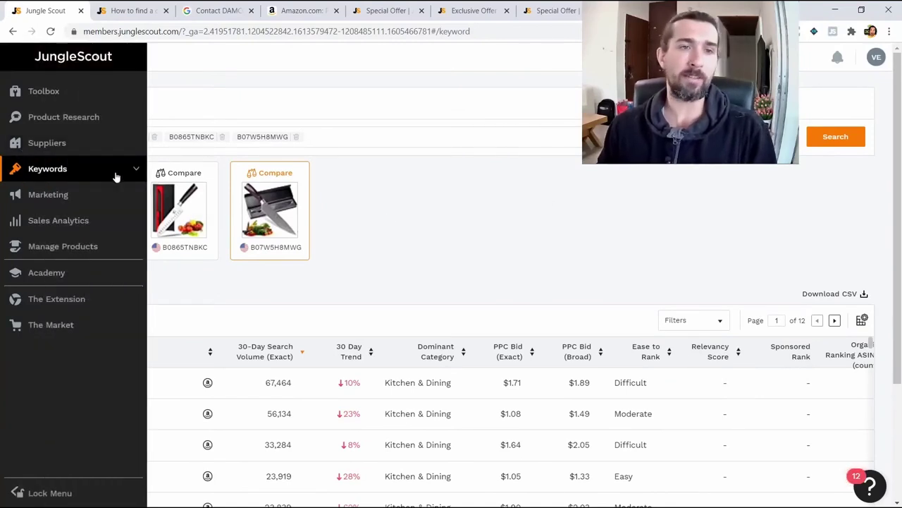
{"action": "left_click", "coordinate": [117, 176]}
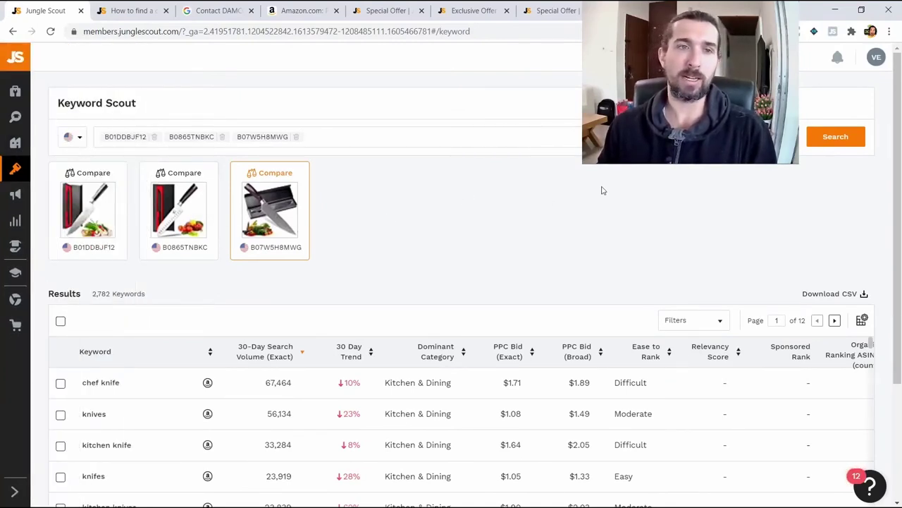
{"action": "left_click", "coordinate": [79, 177]}
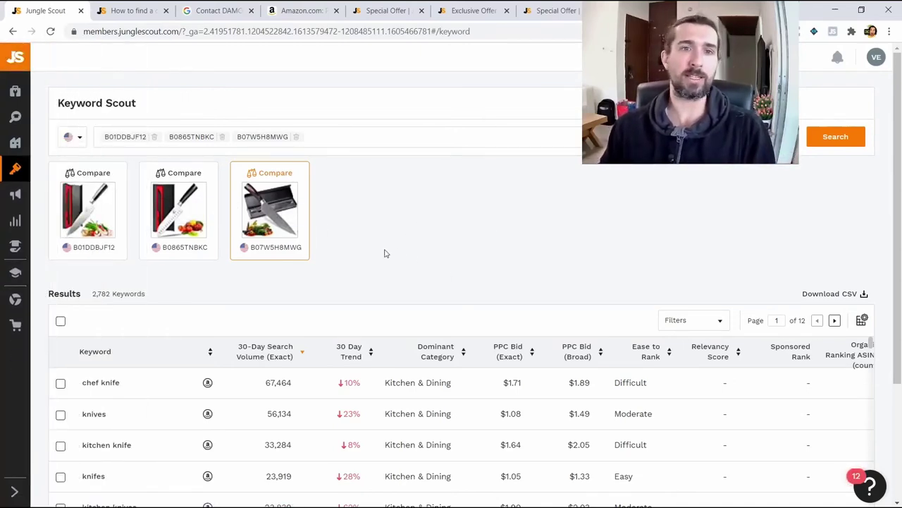
Remove ASINs B0865TNBKC and B07W5H8MWG and show the Keyword Scout results for B01DDBJF12 alone.
{"action": "left_click", "coordinate": [222, 136]}
{"action": "left_click", "coordinate": [223, 137]}
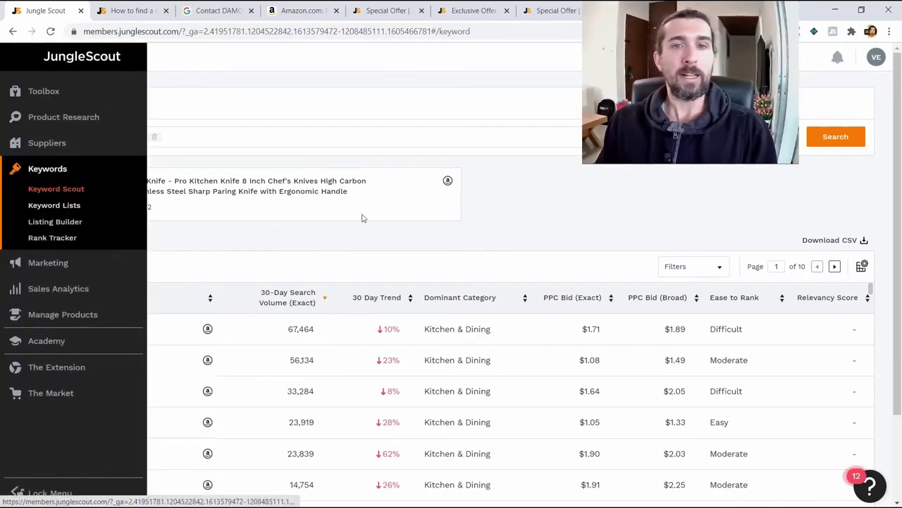
{"action": "scroll", "coordinate": [423, 211], "scroll_direction": "down", "scroll_amount": 2}
{"action": "scroll", "coordinate": [282, 184], "scroll_direction": "up", "scroll_amount": 2}
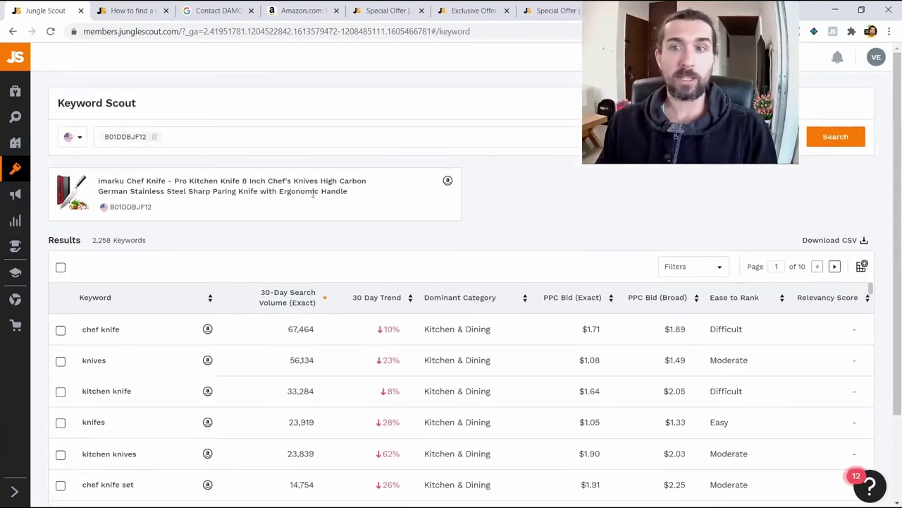
{"action": "left_click", "coordinate": [61, 268]}
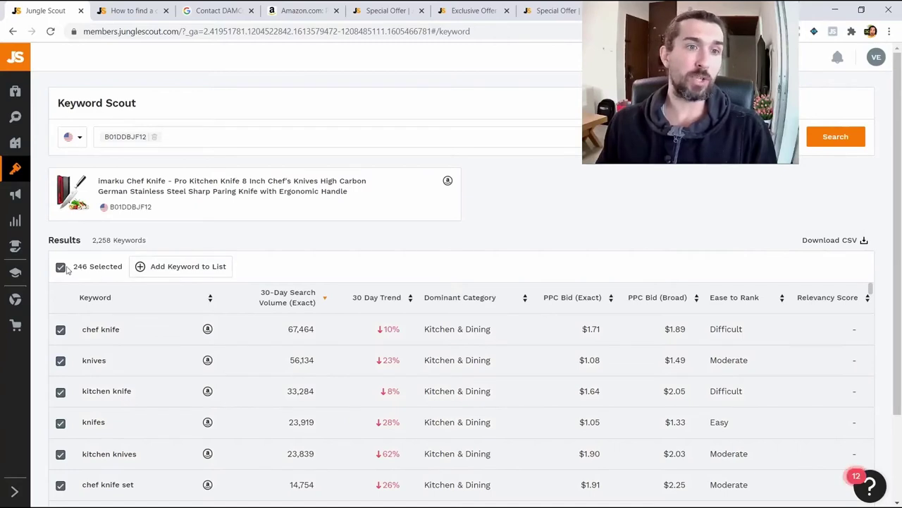
{"action": "left_click", "coordinate": [61, 269]}
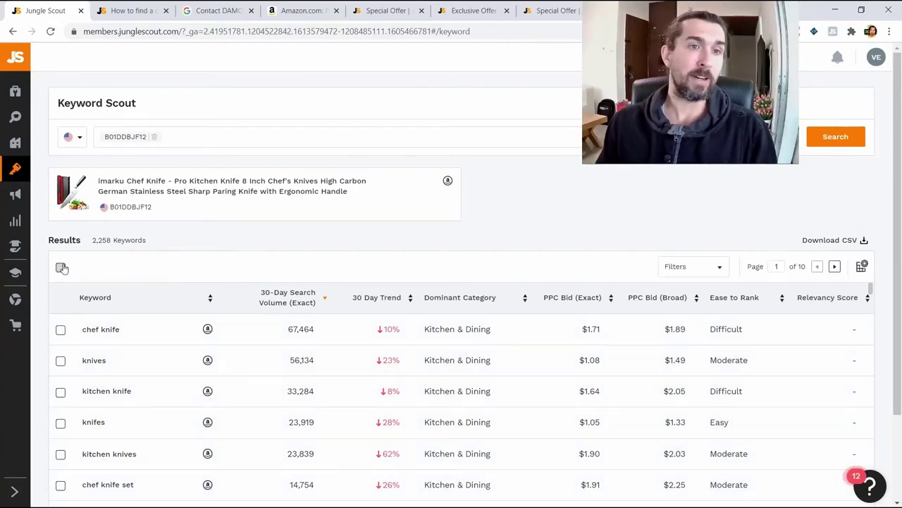
{"action": "left_click", "coordinate": [62, 268]}
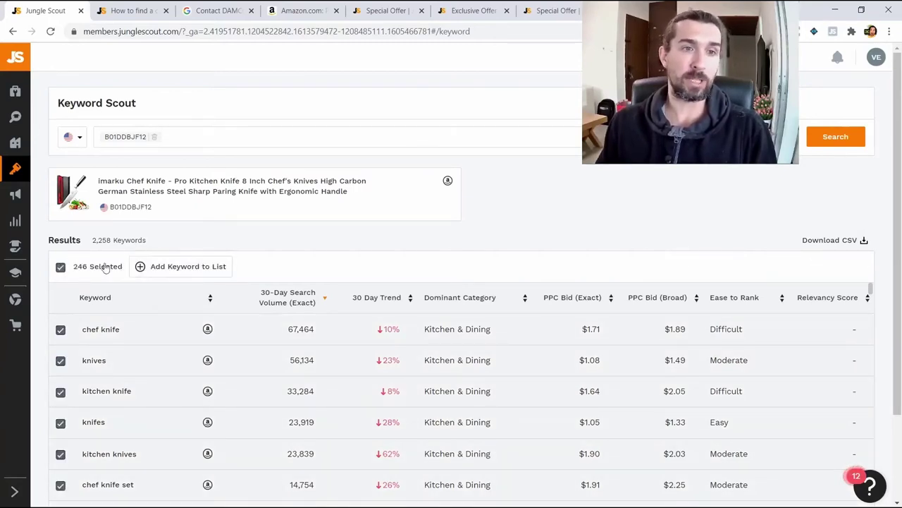
{"action": "left_click", "coordinate": [106, 268]}
Filter the results to keywords with a minimum 30-day exact match search volume of 3000.
{"action": "left_click", "coordinate": [720, 268]}
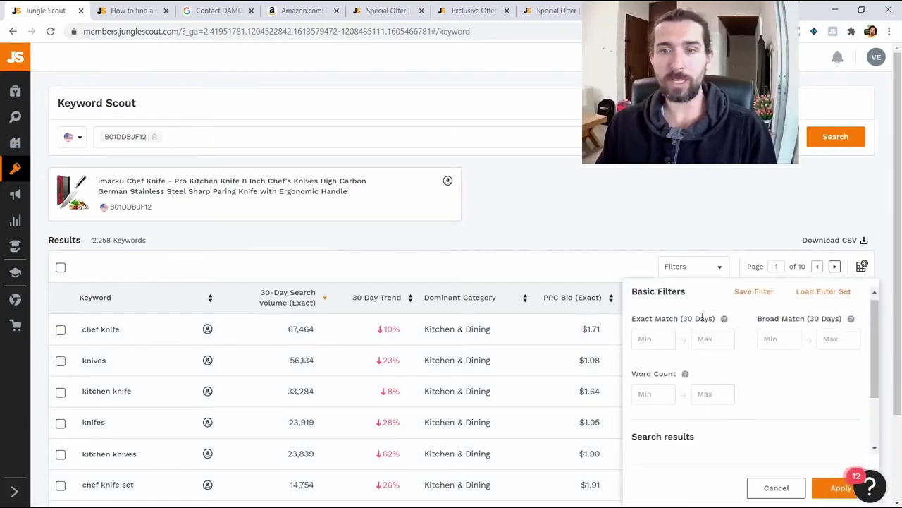
{"action": "left_click", "coordinate": [666, 345]}
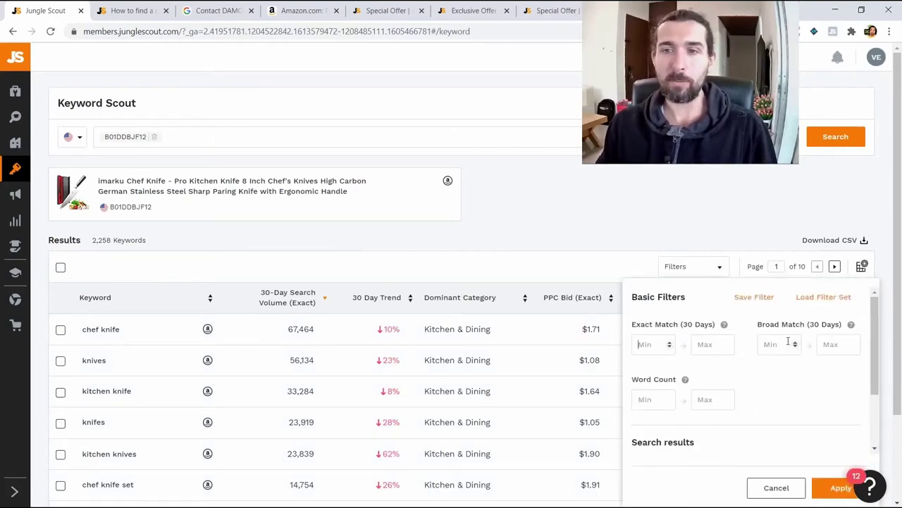
{"action": "left_click", "coordinate": [642, 345]}
{"action": "type", "text": "3000"}
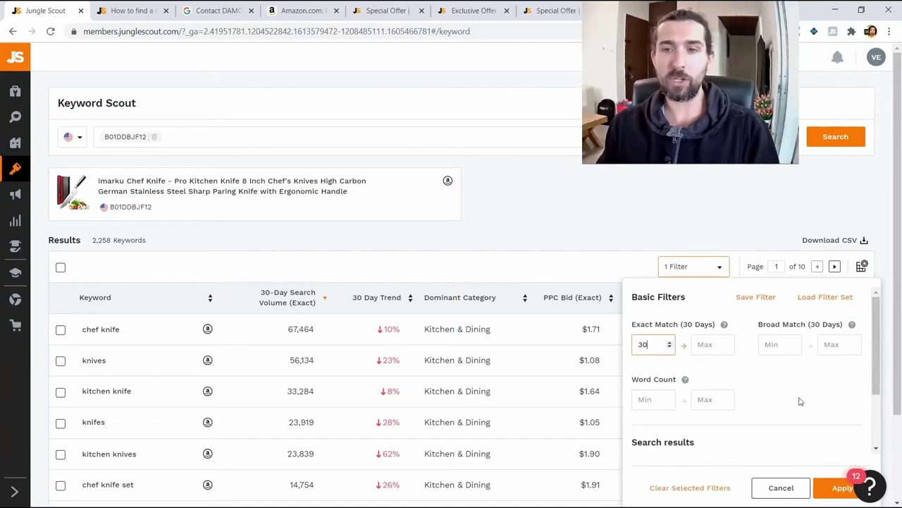
{"action": "left_click", "coordinate": [839, 487]}
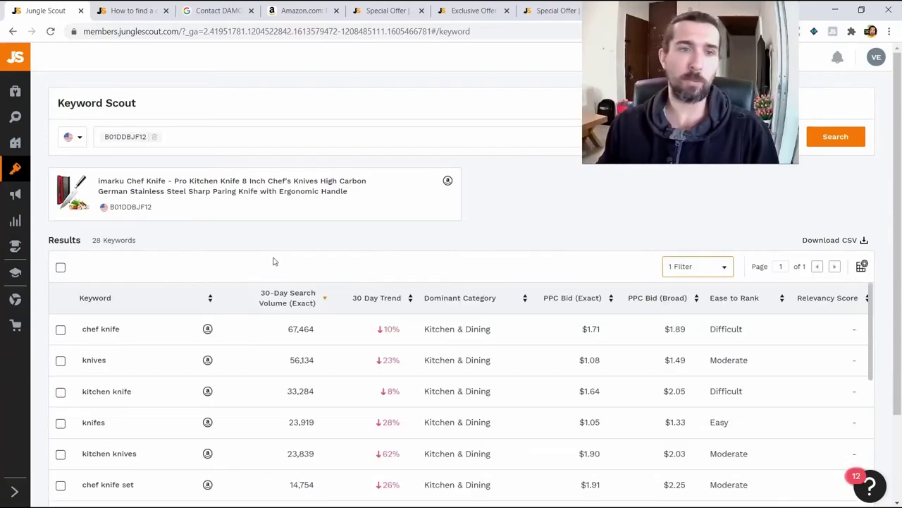
Select all the filtered keywords, look through the list and clear the selection.
{"action": "left_click", "coordinate": [60, 266]}
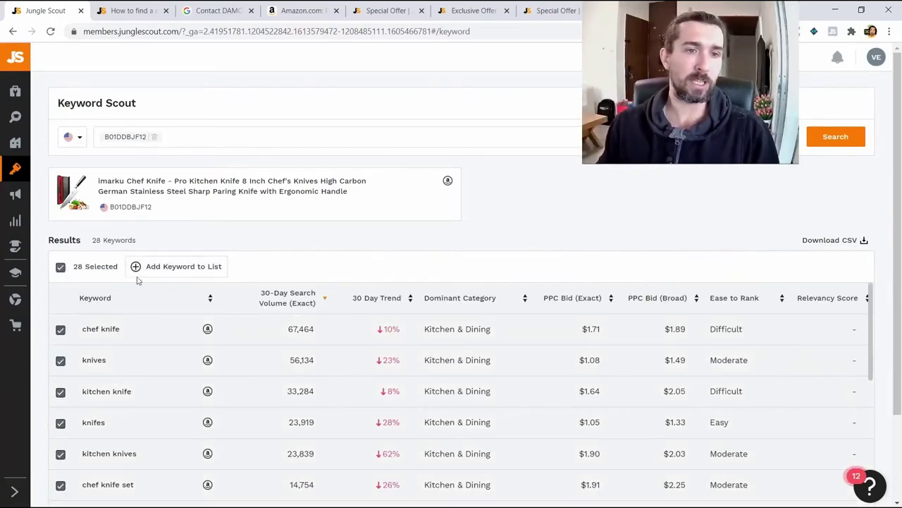
{"action": "scroll", "coordinate": [145, 326], "scroll_direction": "down", "scroll_amount": 8}
{"action": "scroll", "coordinate": [141, 311], "scroll_direction": "up", "scroll_amount": 8}
{"action": "left_click", "coordinate": [61, 268]}
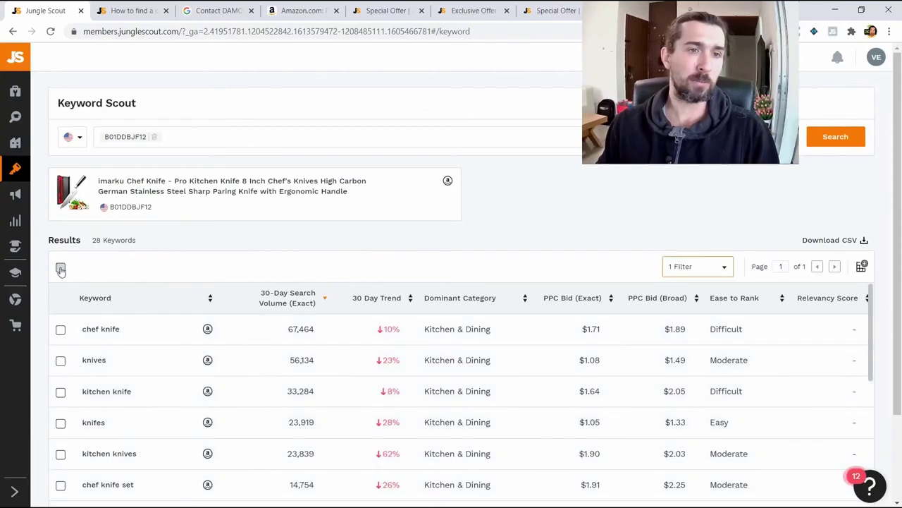
Select all the filtered keywords and add them to a new keyword list named "Phrases for knife".
{"action": "left_click", "coordinate": [60, 268]}
{"action": "left_click", "coordinate": [137, 269]}
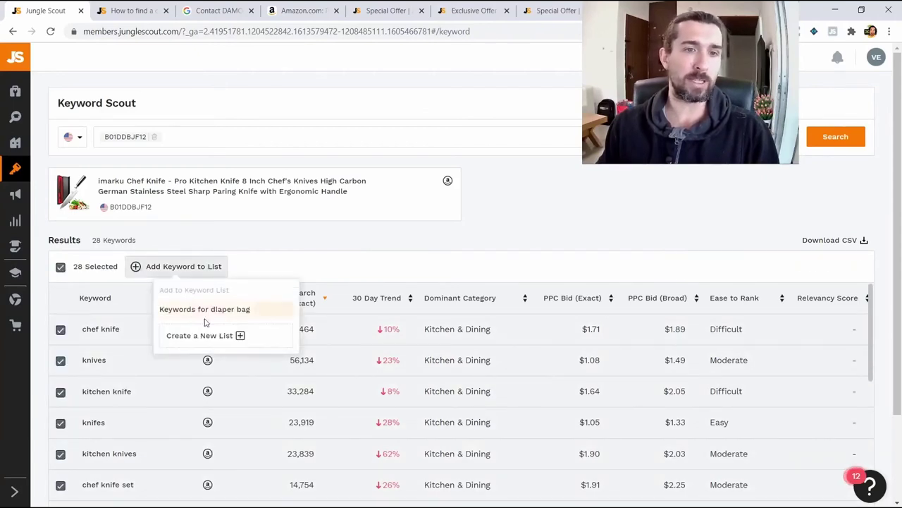
{"action": "left_click", "coordinate": [240, 336]}
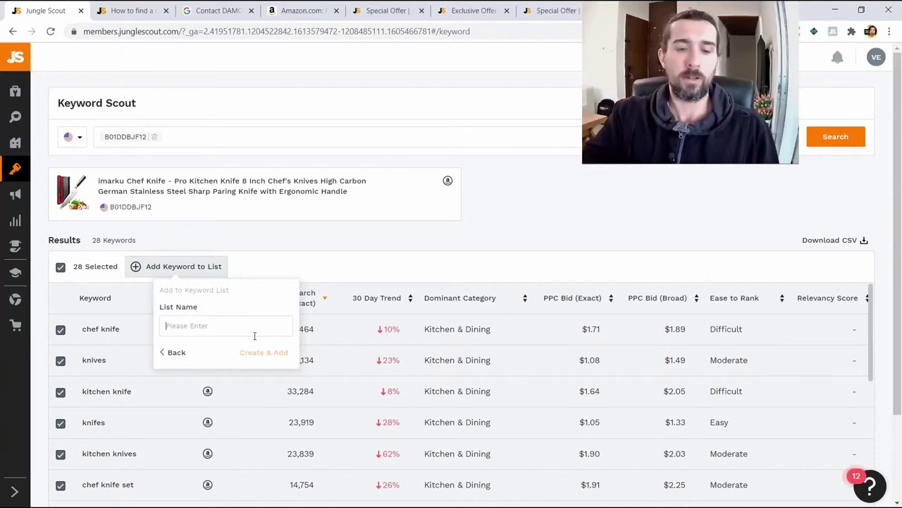
{"action": "type", "text": "B"}
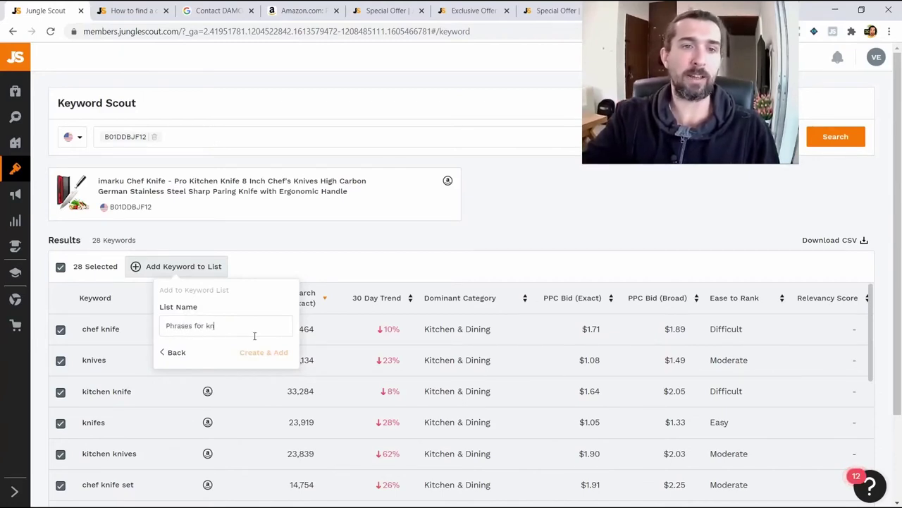
{"action": "left_click", "coordinate": [263, 353]}
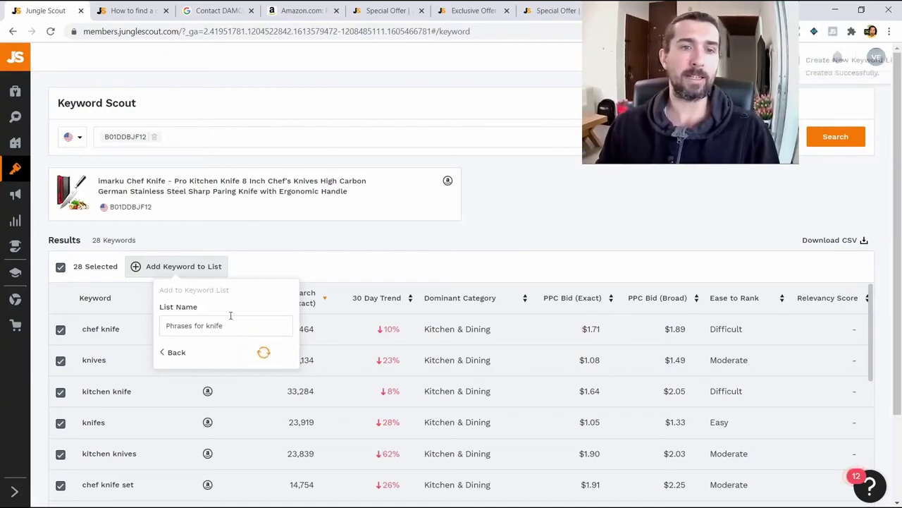
Open the "Phrases for knife" list in Keyword Lists and look through its keywords.
{"action": "mouse_move", "coordinate": [32, 177]}
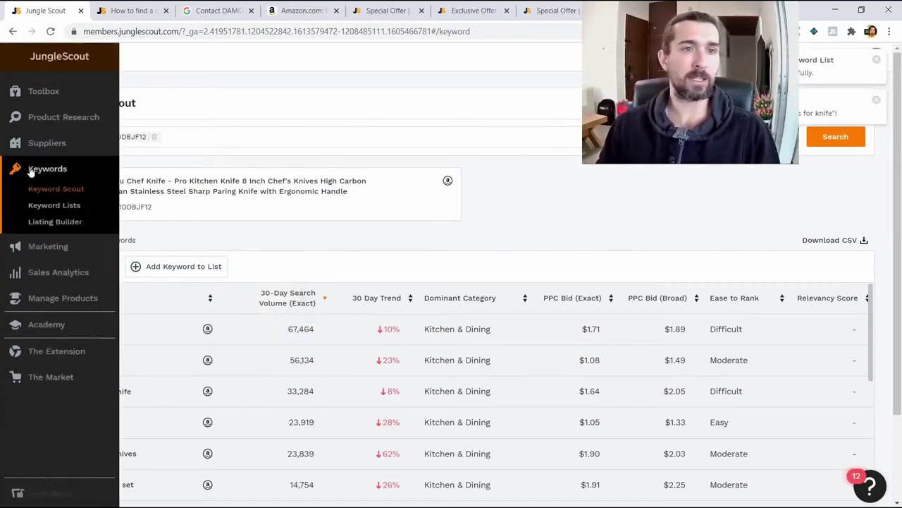
{"action": "left_click", "coordinate": [67, 205]}
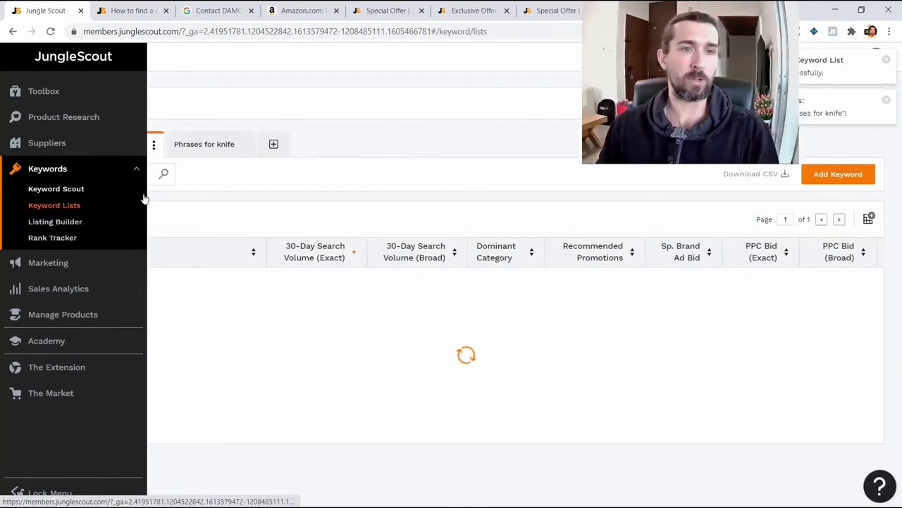
{"action": "left_click", "coordinate": [203, 146]}
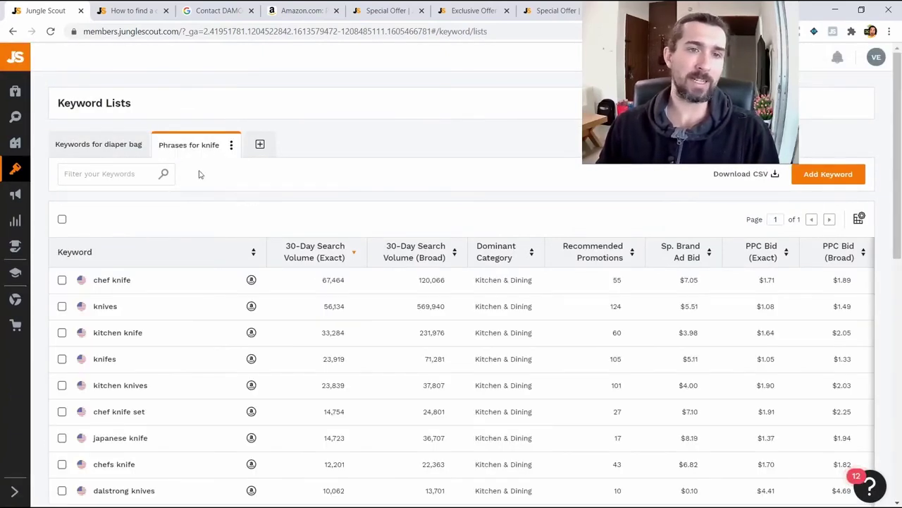
{"action": "scroll", "coordinate": [372, 303], "scroll_direction": "down", "scroll_amount": 2}
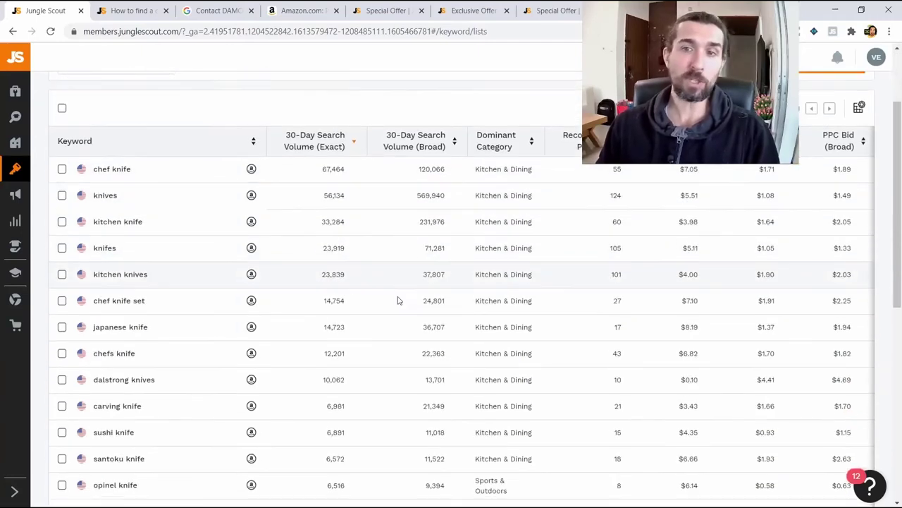
{"action": "scroll", "coordinate": [146, 294], "scroll_direction": "down", "scroll_amount": 3}
{"action": "scroll", "coordinate": [148, 306], "scroll_direction": "up", "scroll_amount": 4}
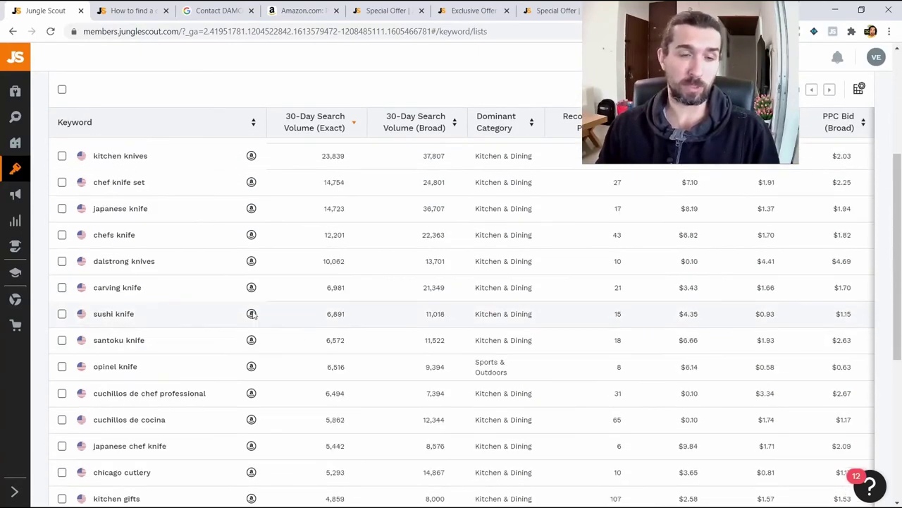
{"action": "scroll", "coordinate": [147, 306], "scroll_direction": "up", "scroll_amount": 1}
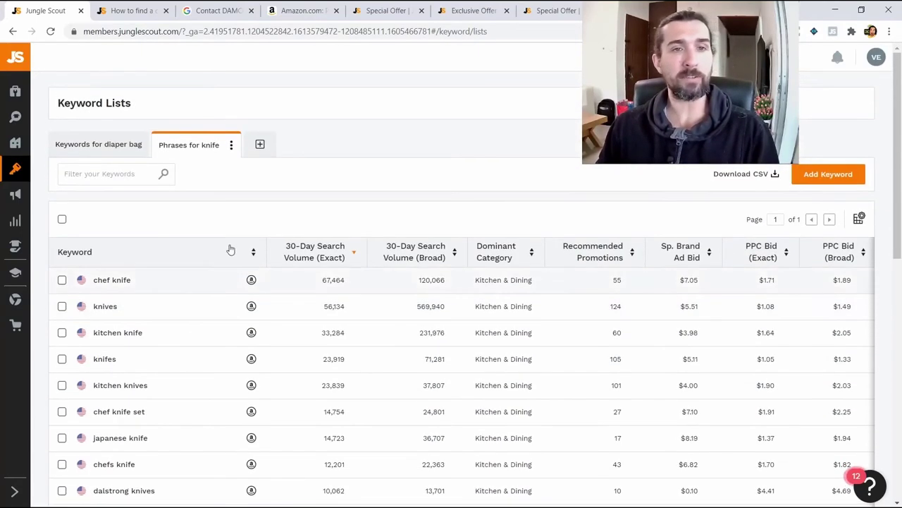
Check the "Phrases for knife" list's options and review its saved keywords and their search volumes.
{"action": "left_click", "coordinate": [232, 145]}
{"action": "left_click", "coordinate": [358, 140]}
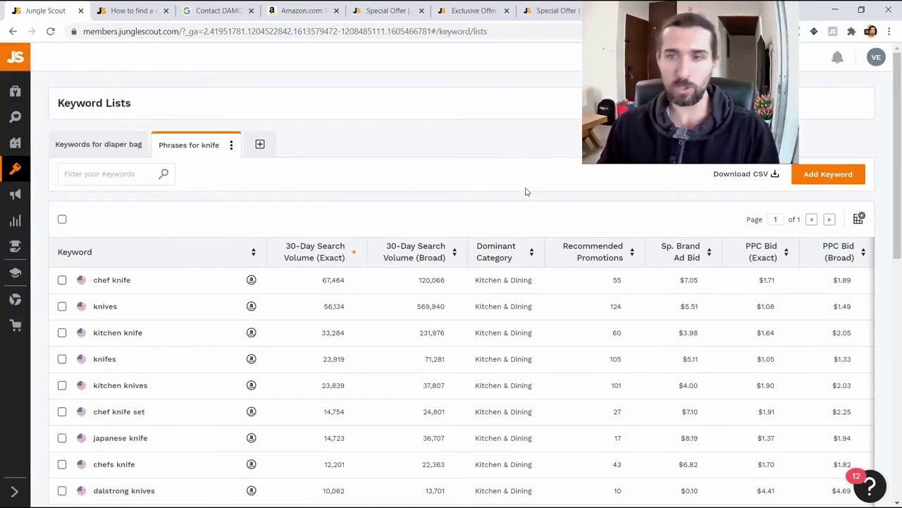
{"action": "scroll", "coordinate": [528, 205], "scroll_direction": "down", "scroll_amount": 3}
{"action": "scroll", "coordinate": [527, 204], "scroll_direction": "up", "scroll_amount": 3}
{"action": "mouse_move", "coordinate": [37, 213]}
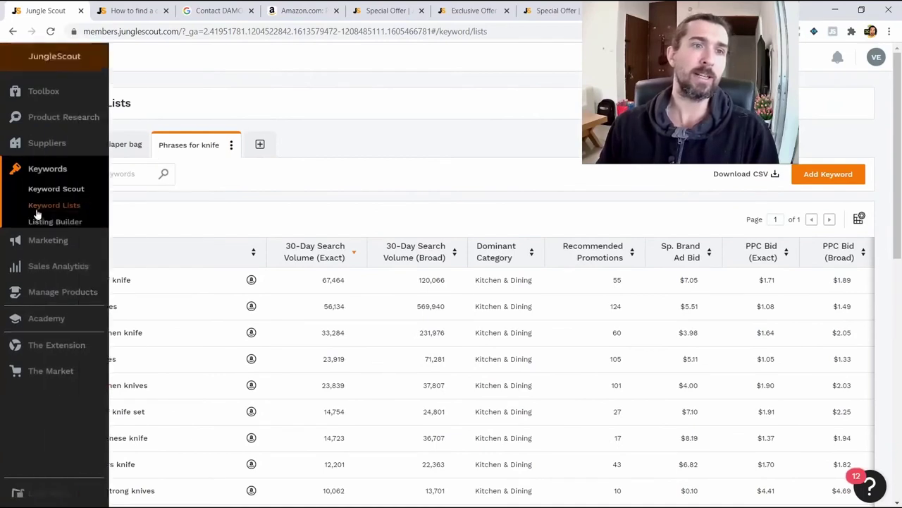
{"action": "left_click_drag", "start_coordinate": [136, 104], "coordinate": [55, 103]}
{"action": "left_click", "coordinate": [92, 99]}
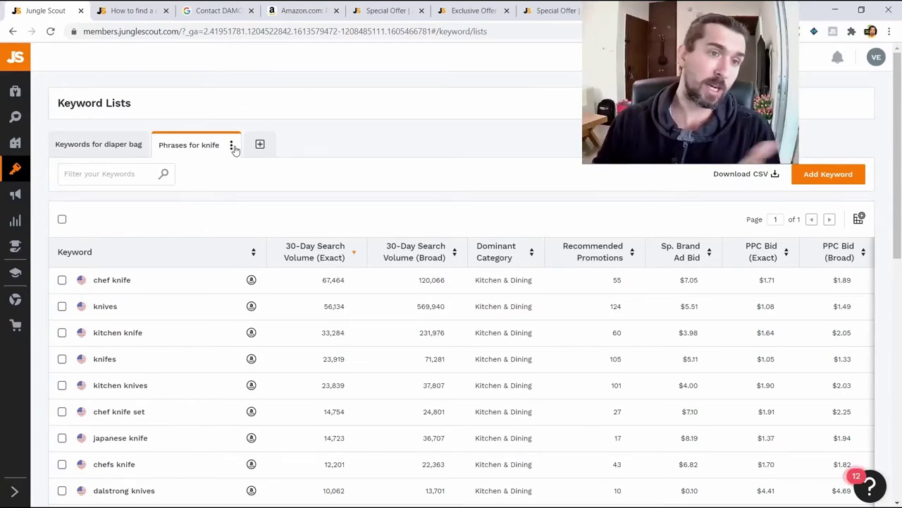
{"action": "scroll", "coordinate": [218, 174], "scroll_direction": "down", "scroll_amount": 3}
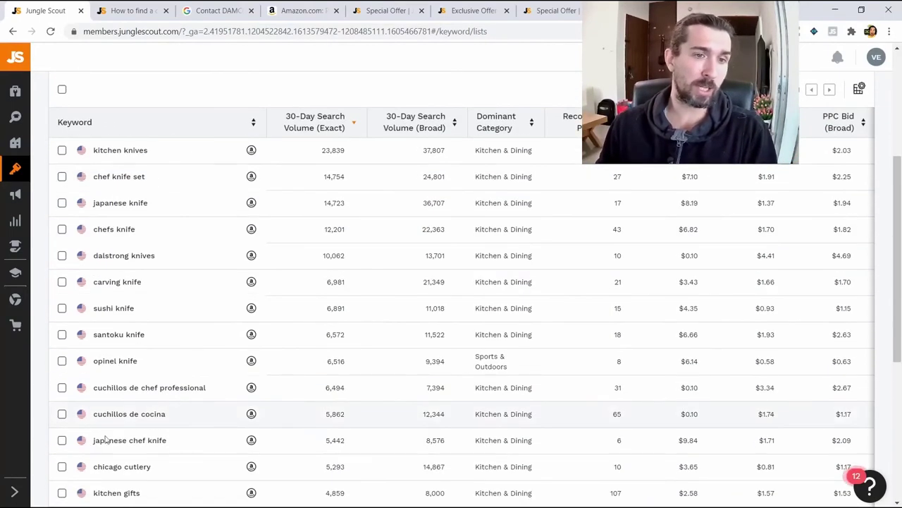
{"action": "scroll", "coordinate": [148, 425], "scroll_direction": "up", "scroll_amount": 3}
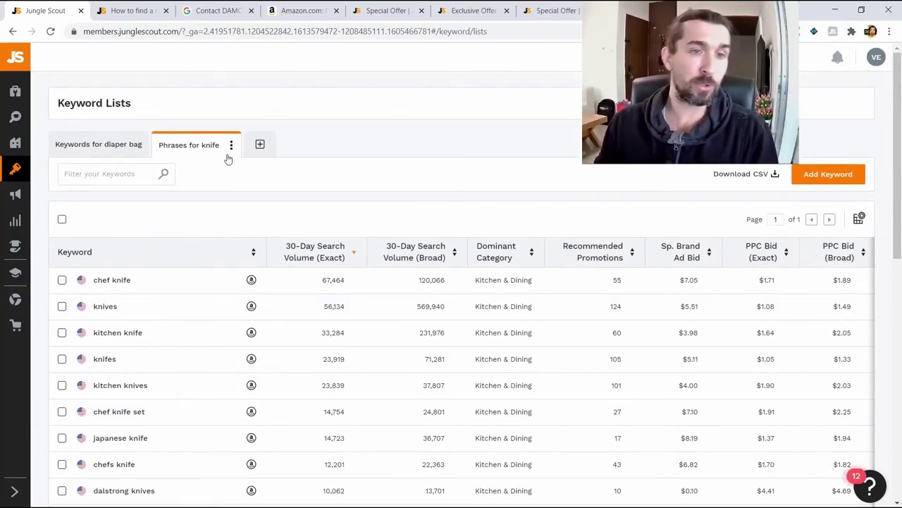
{"action": "scroll", "coordinate": [186, 241], "scroll_direction": "down", "scroll_amount": 5}
{"action": "scroll", "coordinate": [182, 235], "scroll_direction": "up", "scroll_amount": 5}
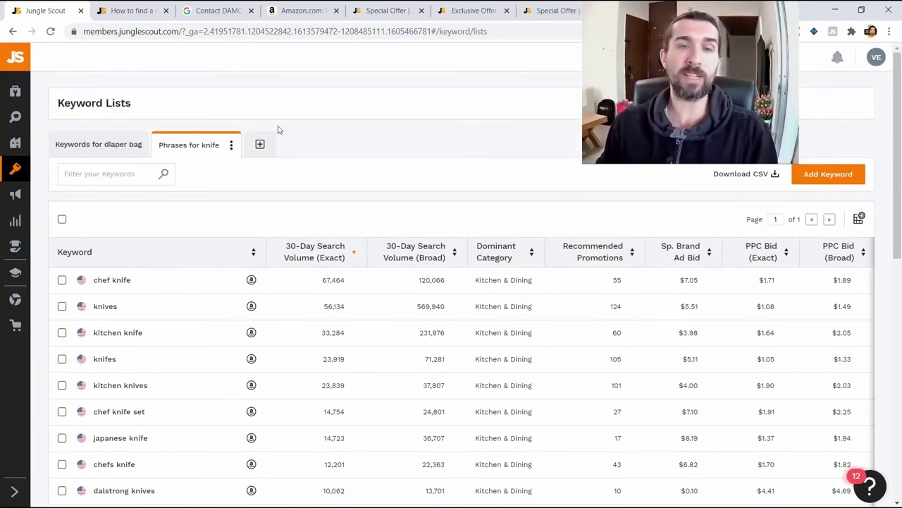
Open the Listing Builder and start a new listing.
{"action": "mouse_move", "coordinate": [21, 184]}
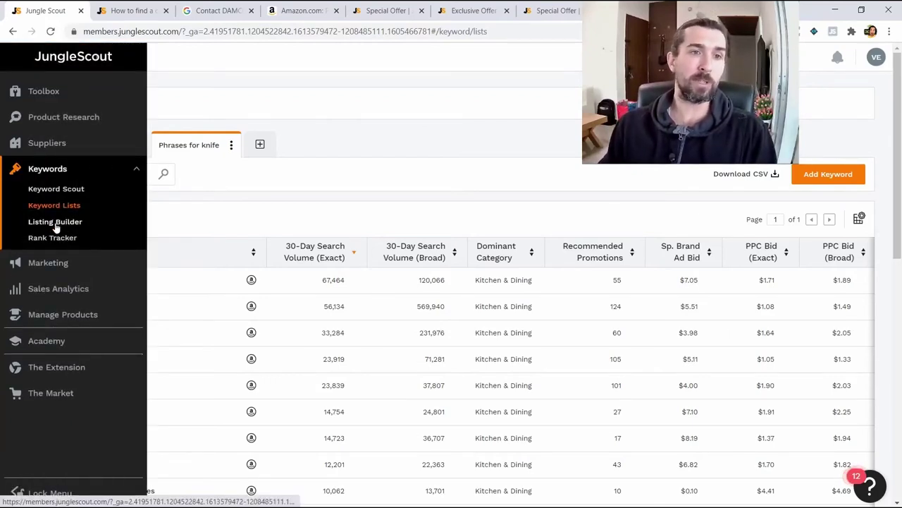
{"action": "left_click", "coordinate": [55, 222]}
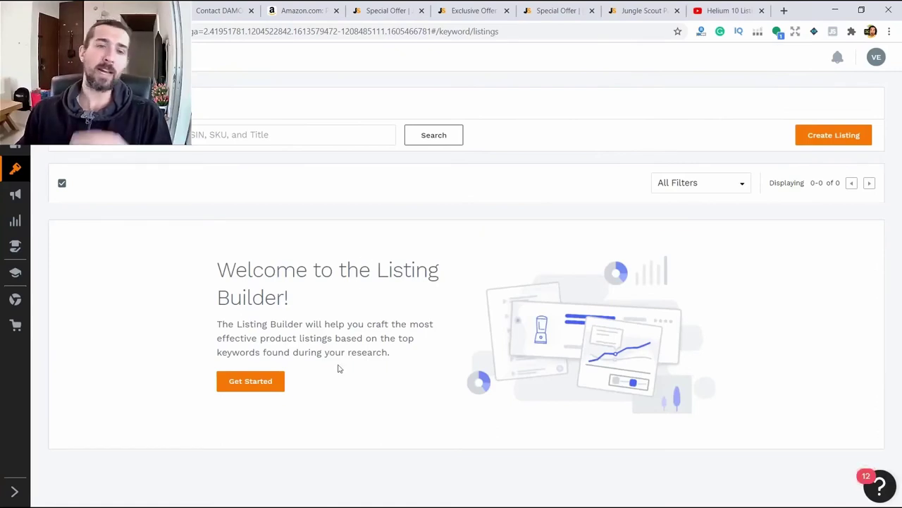
{"action": "left_click", "coordinate": [261, 382]}
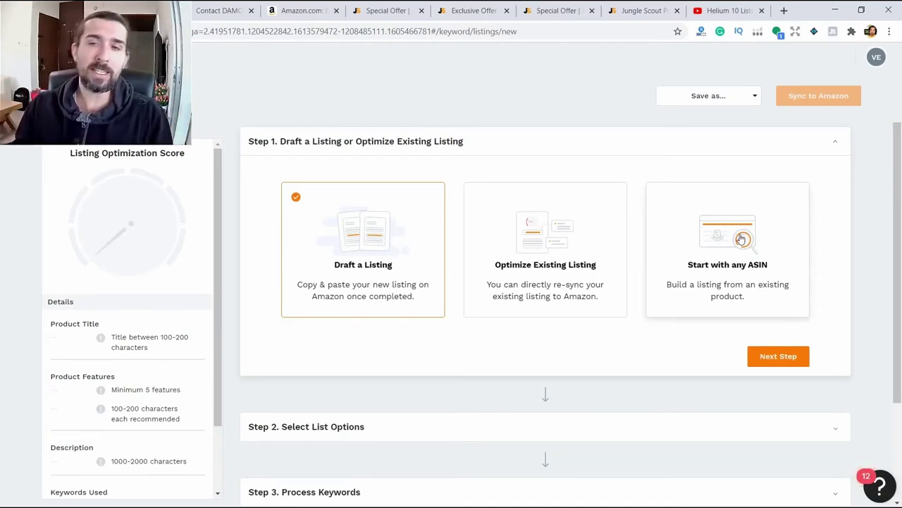
Check the any-ASIN and existing-listing starting options, choose Draft a Listing and continue to the list options.
{"action": "left_click", "coordinate": [744, 284]}
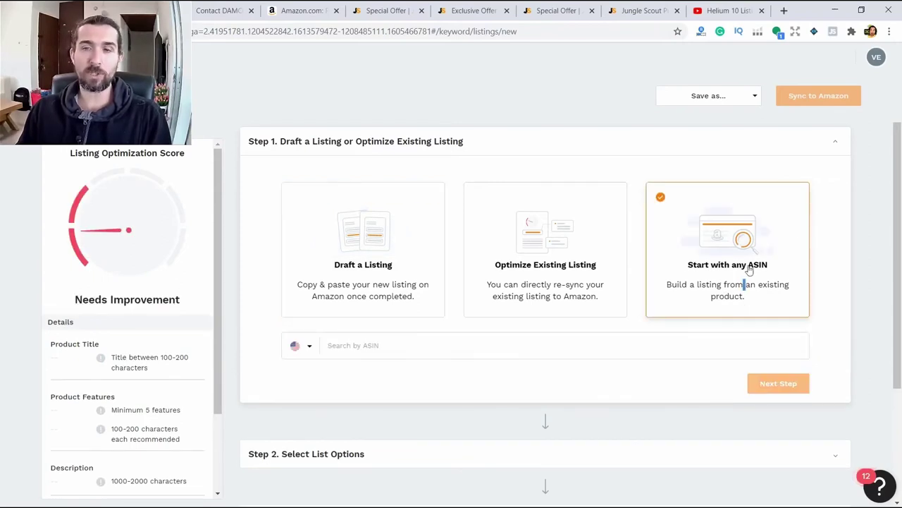
{"action": "left_click", "coordinate": [582, 224]}
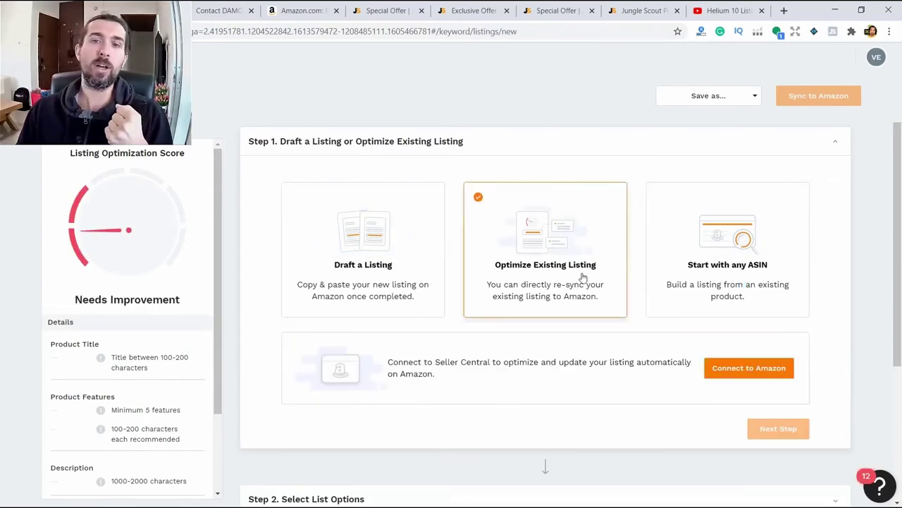
{"action": "left_click", "coordinate": [344, 260]}
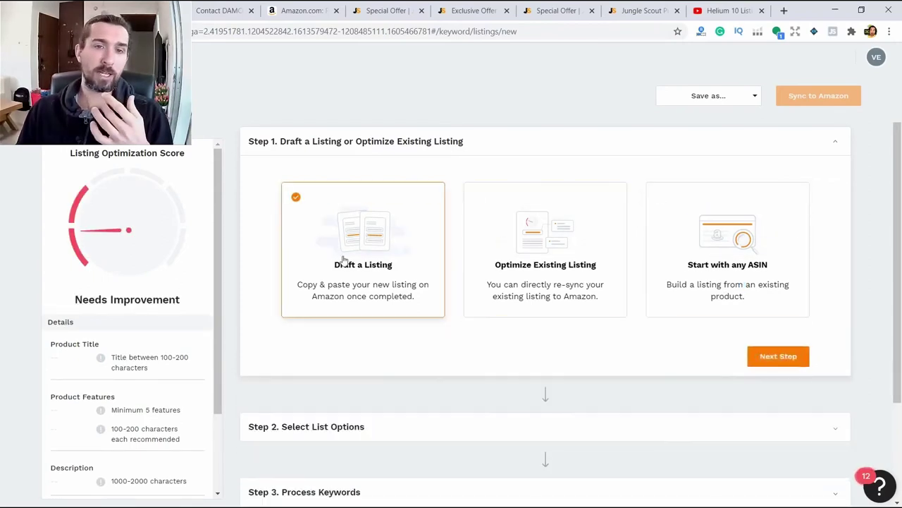
{"action": "left_click", "coordinate": [794, 356]}
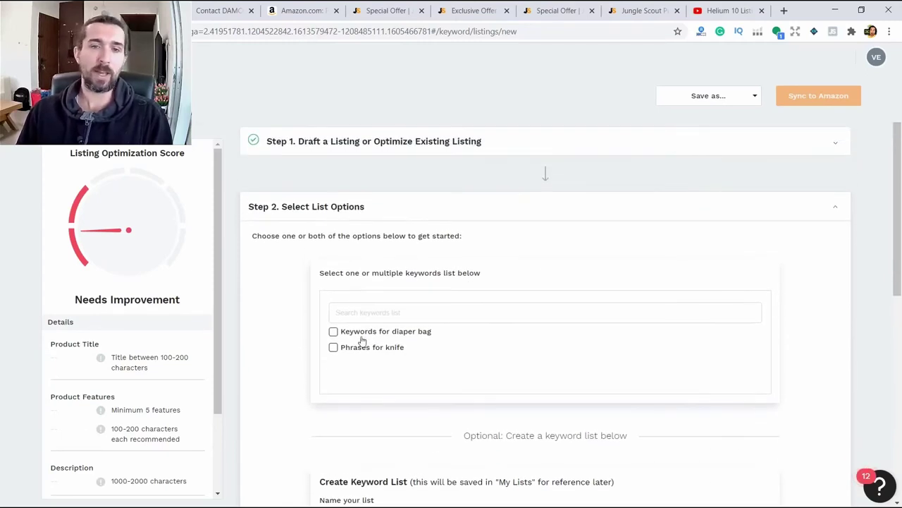
Select the "Phrases for knife" keyword list as the listing's keyword source and apply it.
{"action": "left_click", "coordinate": [334, 347]}
{"action": "scroll", "coordinate": [347, 321], "scroll_direction": "down", "scroll_amount": 2}
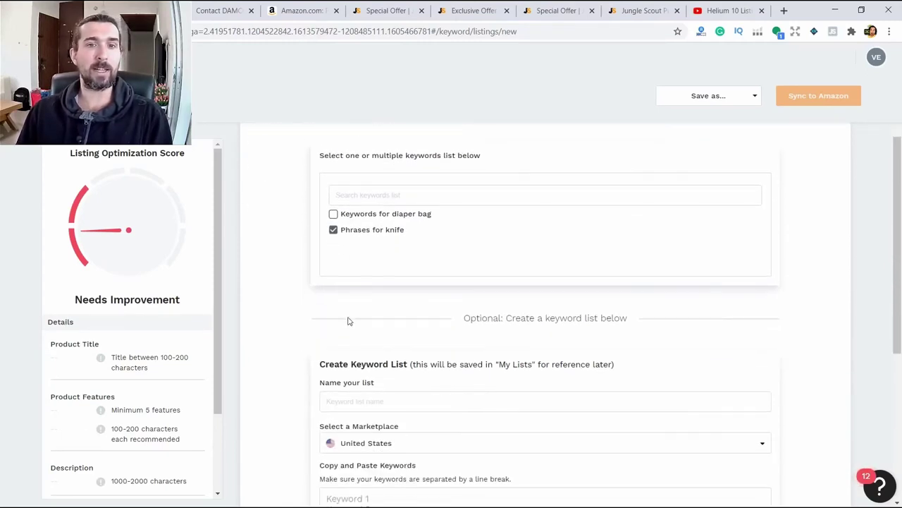
{"action": "scroll", "coordinate": [431, 275], "scroll_direction": "down", "scroll_amount": 3}
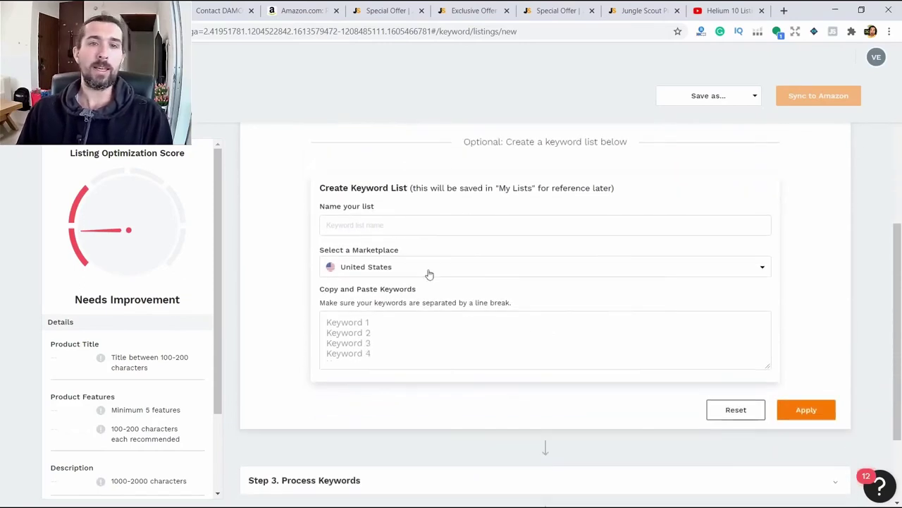
{"action": "scroll", "coordinate": [569, 349], "scroll_direction": "up", "scroll_amount": 1}
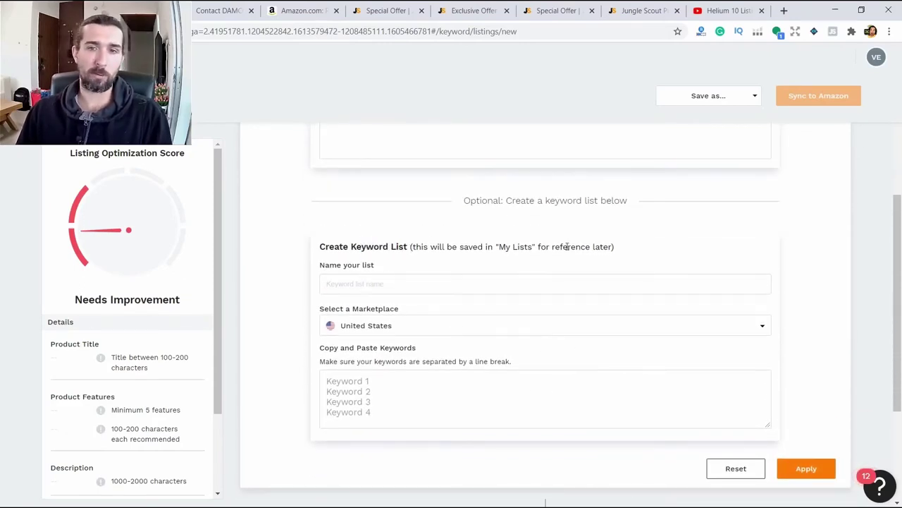
{"action": "scroll", "coordinate": [552, 242], "scroll_direction": "down", "scroll_amount": 1}
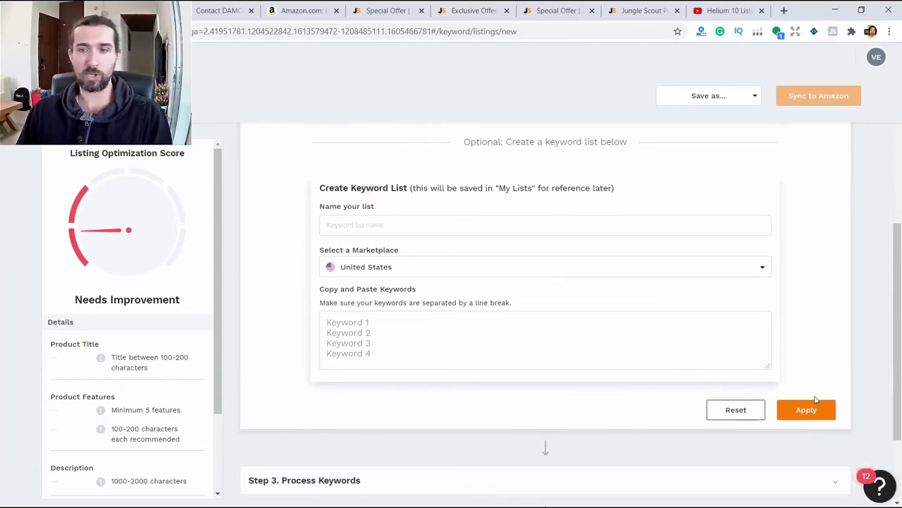
{"action": "scroll", "coordinate": [789, 377], "scroll_direction": "down", "scroll_amount": 2}
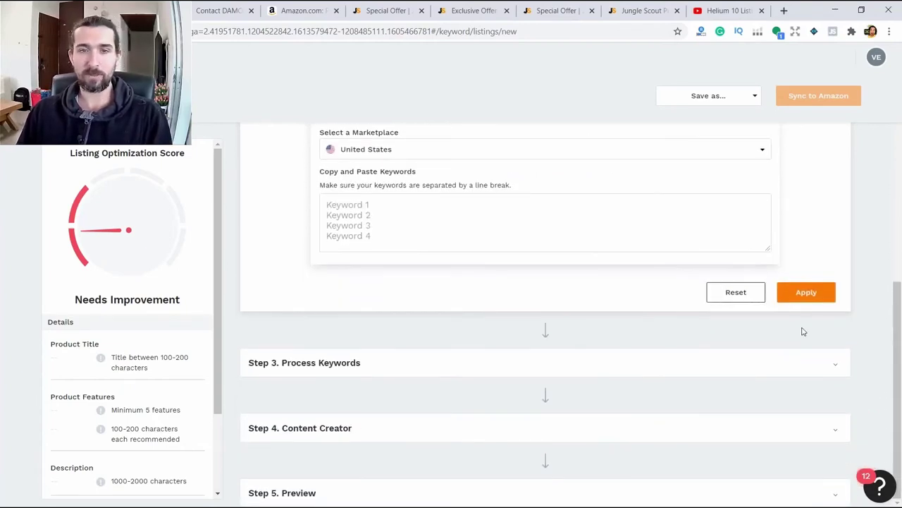
{"action": "left_click", "coordinate": [818, 291]}
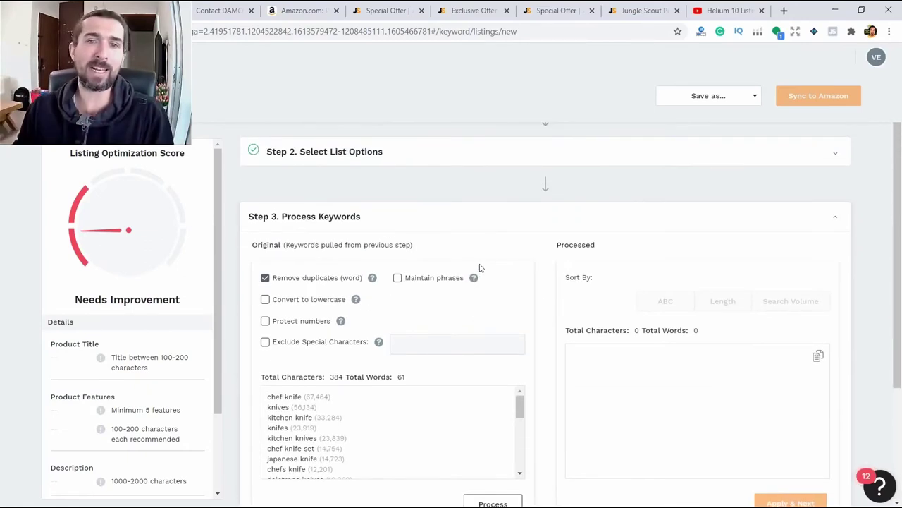
Look through the keywords pulled into Process Keywords and the available processing options.
{"action": "scroll", "coordinate": [381, 345], "scroll_direction": "down", "scroll_amount": 1}
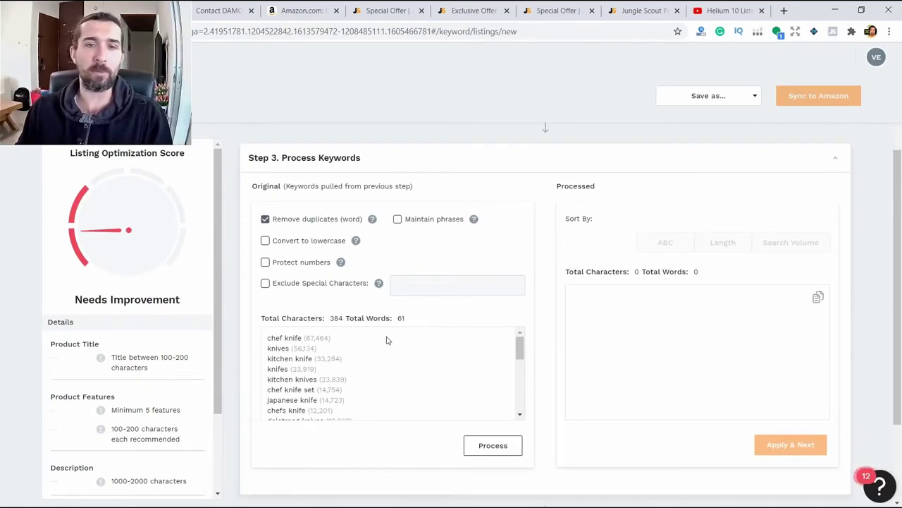
{"action": "scroll", "coordinate": [423, 341], "scroll_direction": "down", "scroll_amount": 1}
{"action": "left_click_drag", "start_coordinate": [521, 290], "coordinate": [494, 347]}
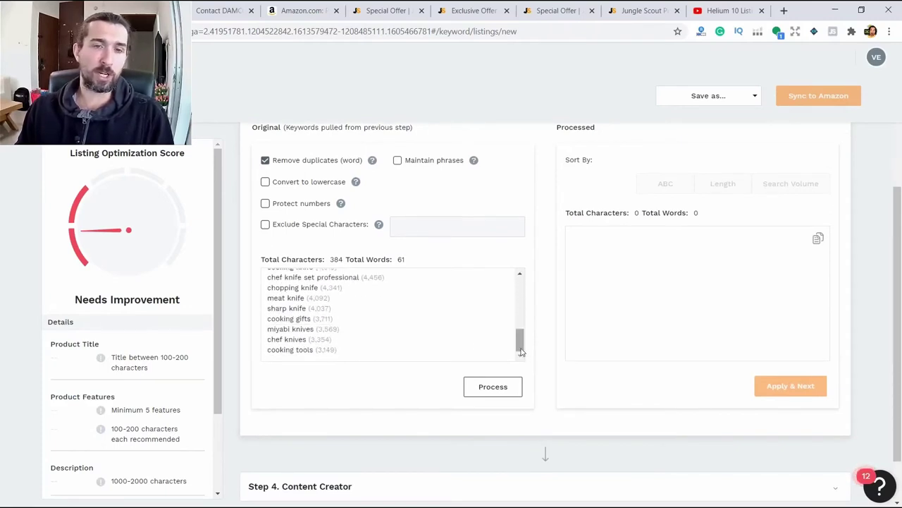
{"action": "left_click_drag", "start_coordinate": [520, 340], "coordinate": [309, 318]}
{"action": "scroll", "coordinate": [511, 332], "scroll_direction": "up", "scroll_amount": 6}
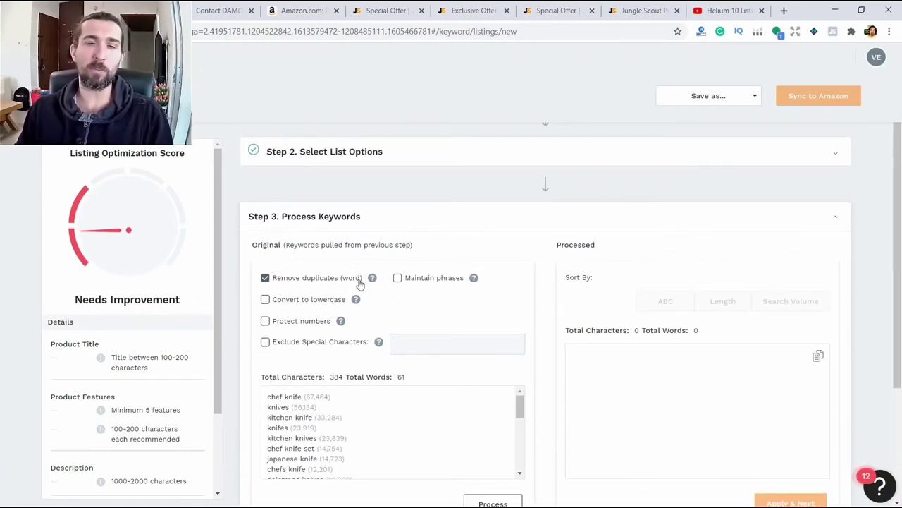
Try the Maintain phrases option for the pulled keywords and leave it off.
{"action": "scroll", "coordinate": [356, 282], "scroll_direction": "down", "scroll_amount": 1}
{"action": "left_click", "coordinate": [398, 220]}
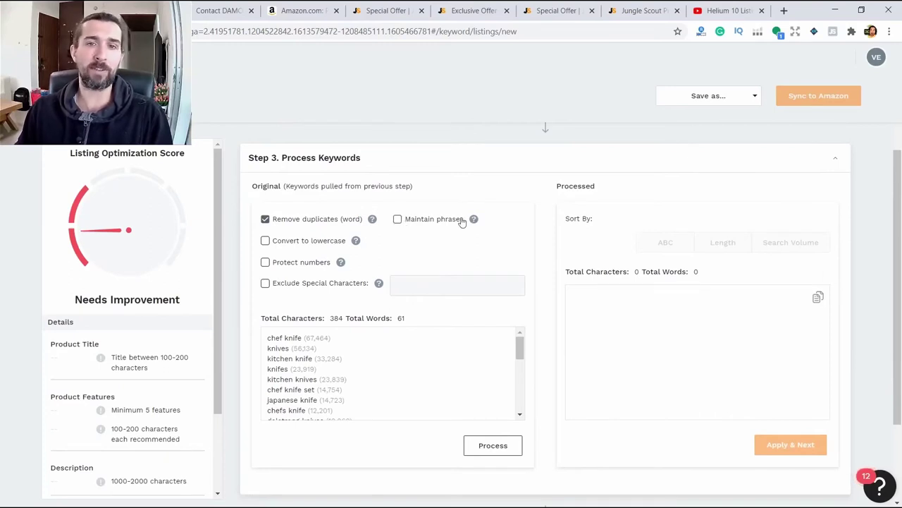
{"action": "left_click", "coordinate": [399, 220]}
{"action": "left_click", "coordinate": [398, 220]}
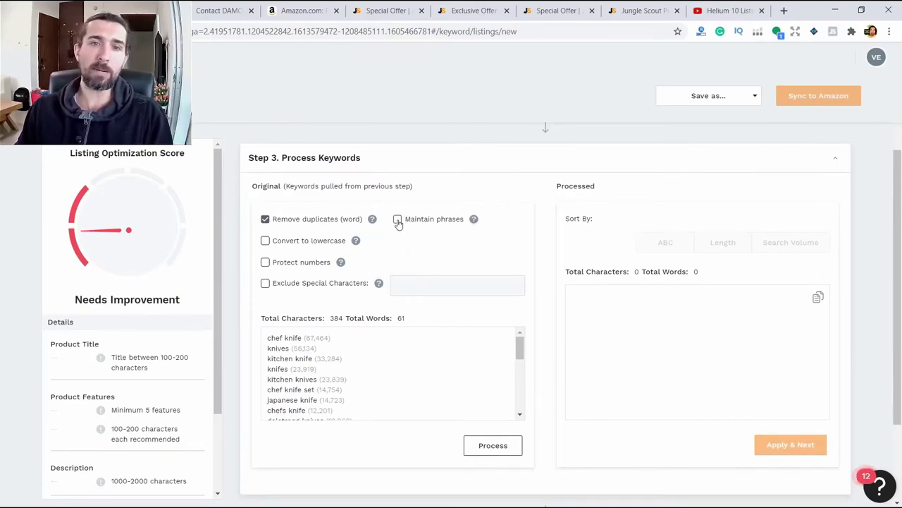
{"action": "left_click", "coordinate": [398, 220]}
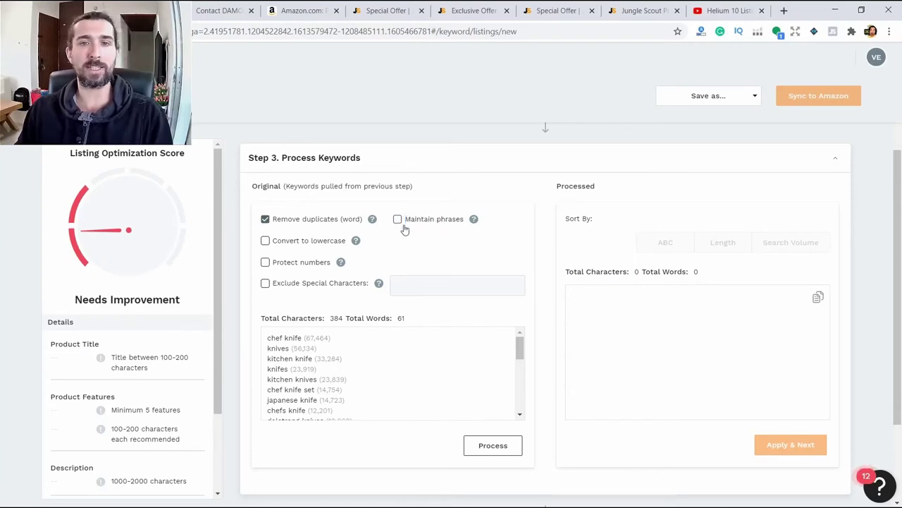
Examine the original keyword list for words repeated across phrases, such as "knife" and "kitchen".
{"action": "left_click_drag", "start_coordinate": [288, 358], "coordinate": [304, 337]}
{"action": "scroll", "coordinate": [296, 350], "scroll_direction": "down", "scroll_amount": 1}
{"action": "scroll", "coordinate": [298, 367], "scroll_direction": "up", "scroll_amount": 1}
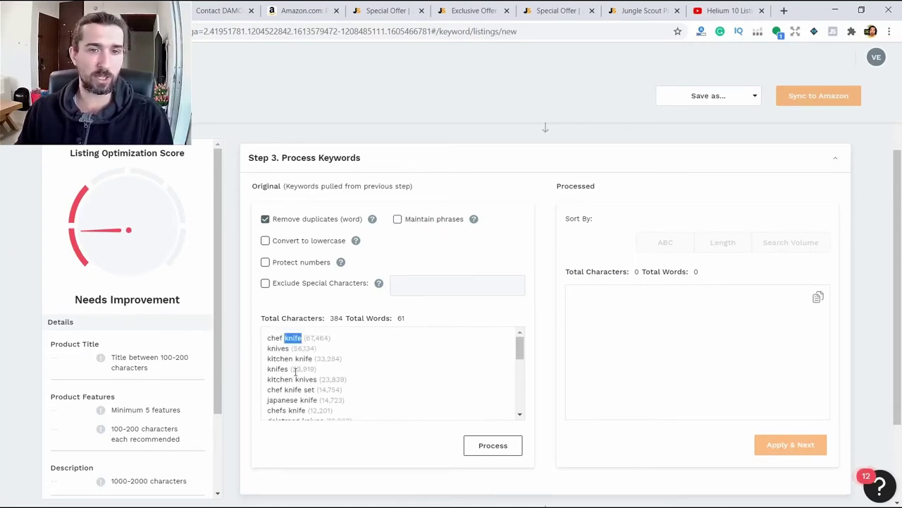
{"action": "left_click_drag", "start_coordinate": [294, 380], "coordinate": [274, 379]}
{"action": "left_click", "coordinate": [274, 379]}
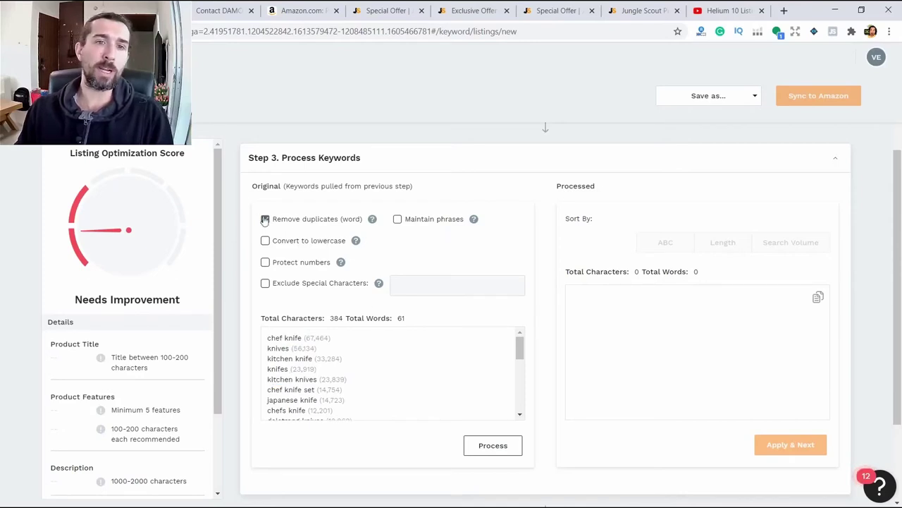
{"action": "double_click", "coordinate": [292, 379]}
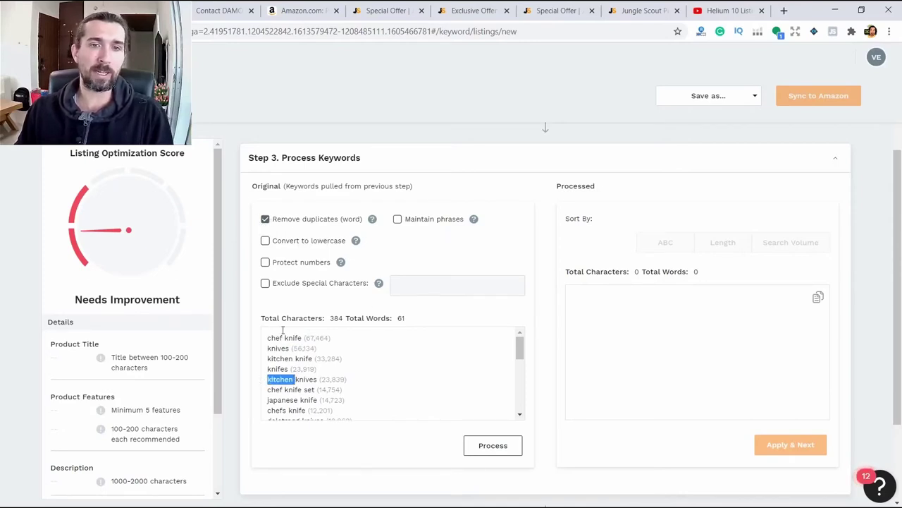
{"action": "left_click", "coordinate": [294, 382]}
{"action": "left_click", "coordinate": [300, 351]}
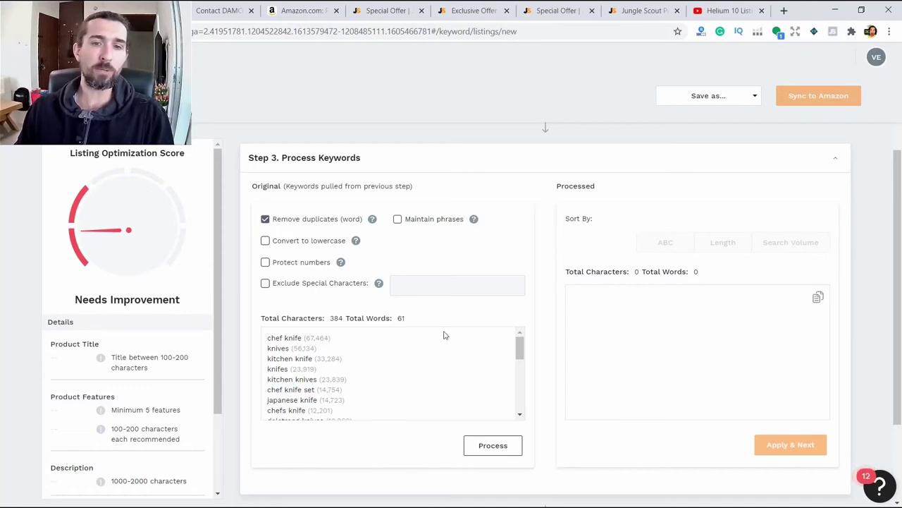
Process the keywords with only Remove duplicates enabled and compare the original and processed character and word totals.
{"action": "left_click", "coordinate": [493, 445]}
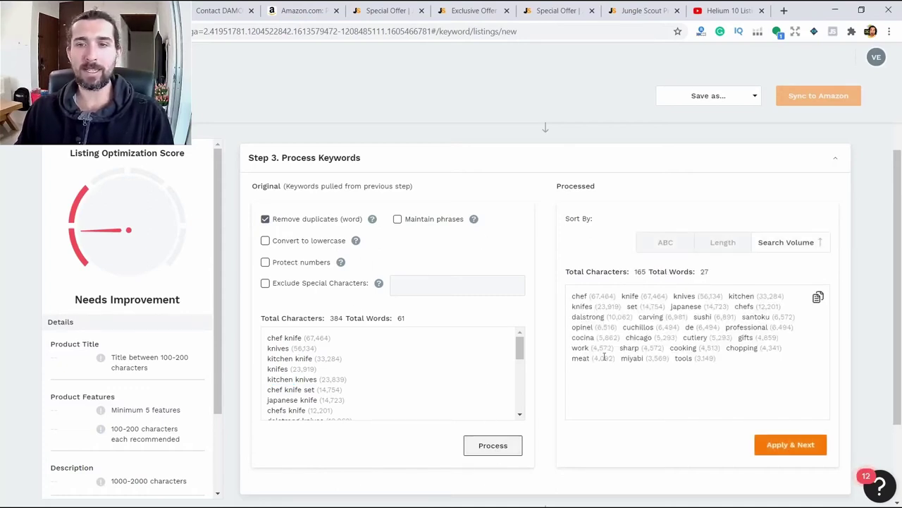
{"action": "left_click_drag", "start_coordinate": [399, 317], "coordinate": [406, 324]}
{"action": "left_click", "coordinate": [337, 314]}
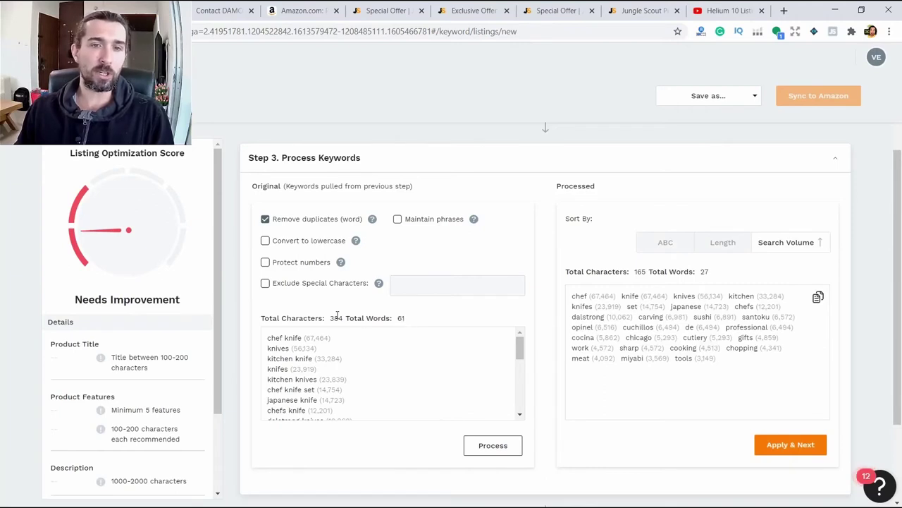
{"action": "left_click_drag", "start_coordinate": [331, 317], "coordinate": [343, 317]}
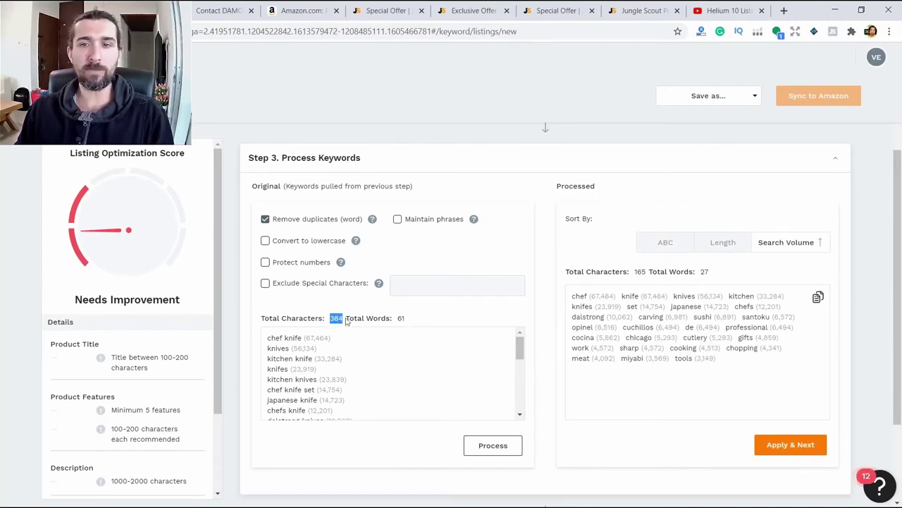
{"action": "left_click_drag", "start_coordinate": [698, 271], "coordinate": [709, 272]}
{"action": "left_click_drag", "start_coordinate": [647, 272], "coordinate": [635, 271]}
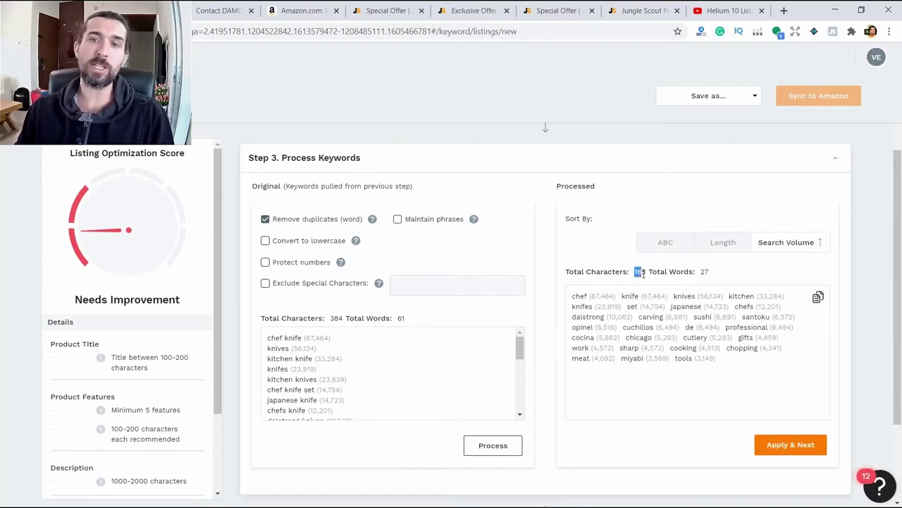
{"action": "left_click", "coordinate": [644, 275]}
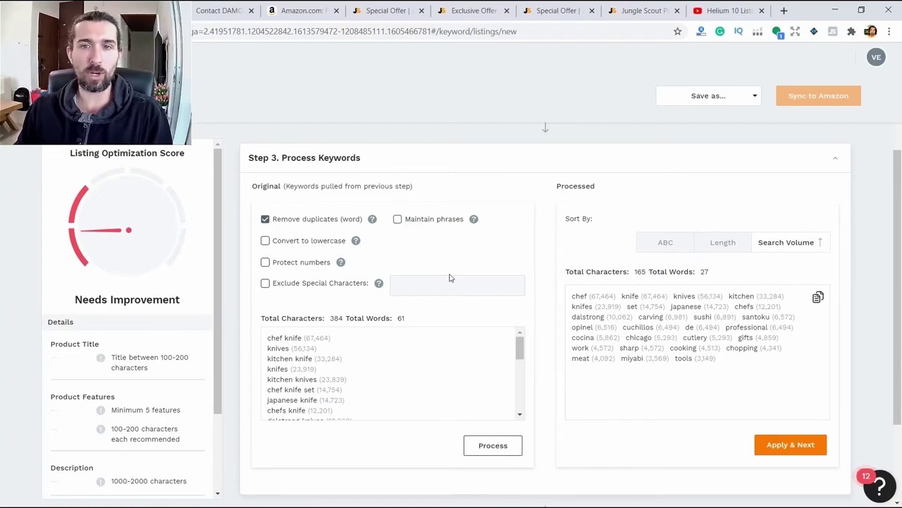
Enable Maintain phrases alongside Remove duplicates and process the keywords again.
{"action": "left_click", "coordinate": [398, 220]}
{"action": "left_click", "coordinate": [483, 443]}
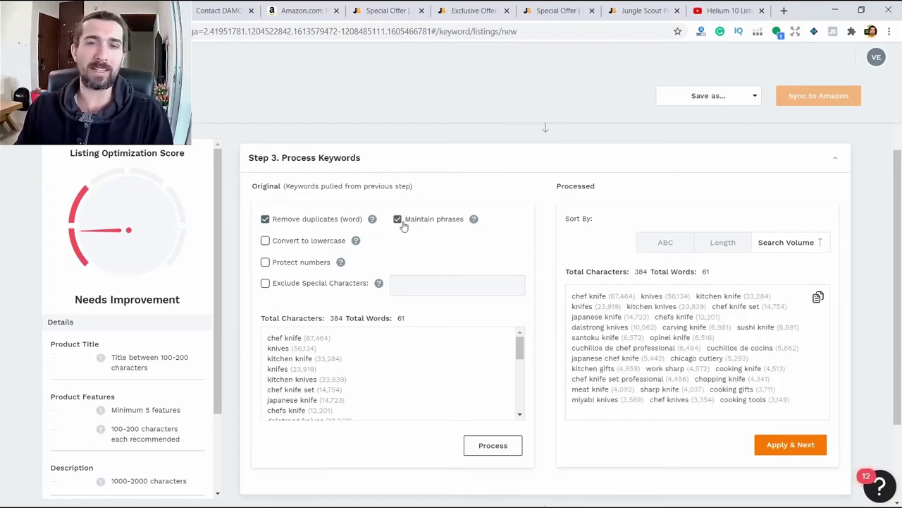
{"action": "left_click_drag", "start_coordinate": [406, 318], "coordinate": [317, 315]}
{"action": "left_click", "coordinate": [357, 360]}
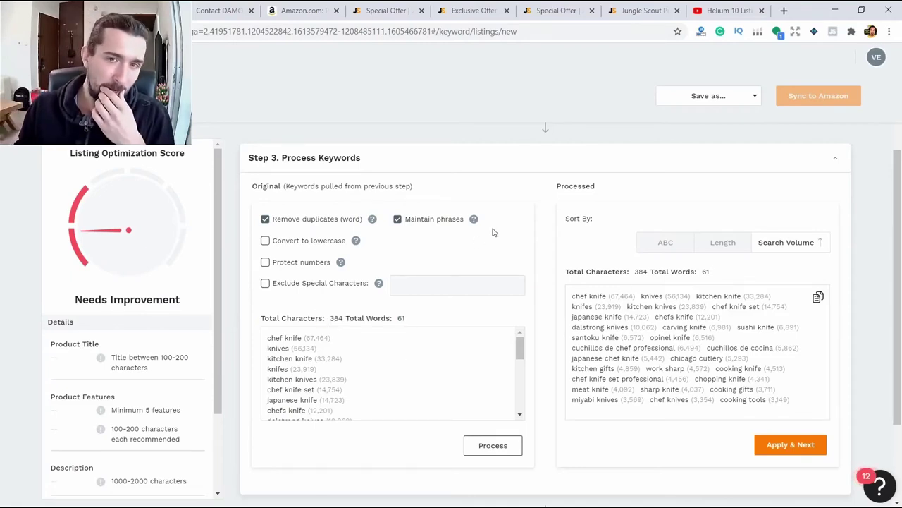
{"action": "left_click_drag", "start_coordinate": [517, 352], "coordinate": [530, 337]}
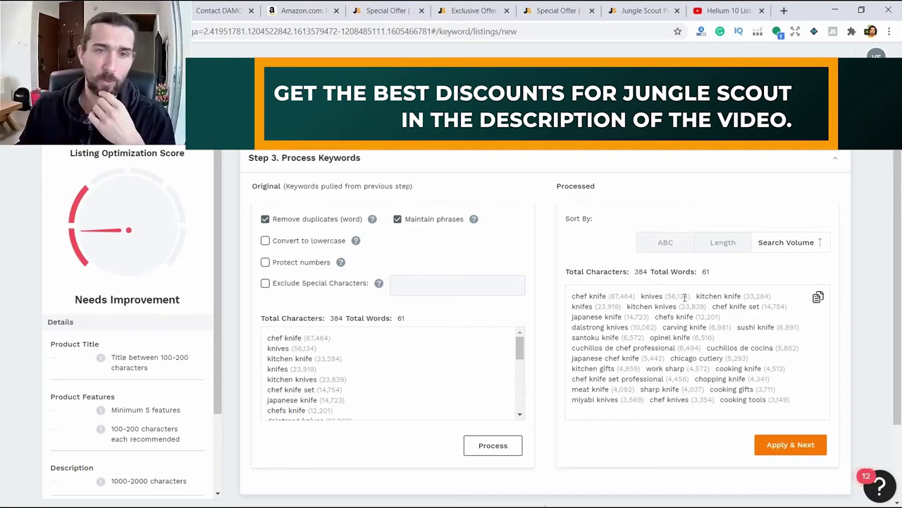
Try the Convert to lowercase and Protect numbers options and leave both off.
{"action": "left_click", "coordinate": [266, 243]}
{"action": "left_click", "coordinate": [266, 242]}
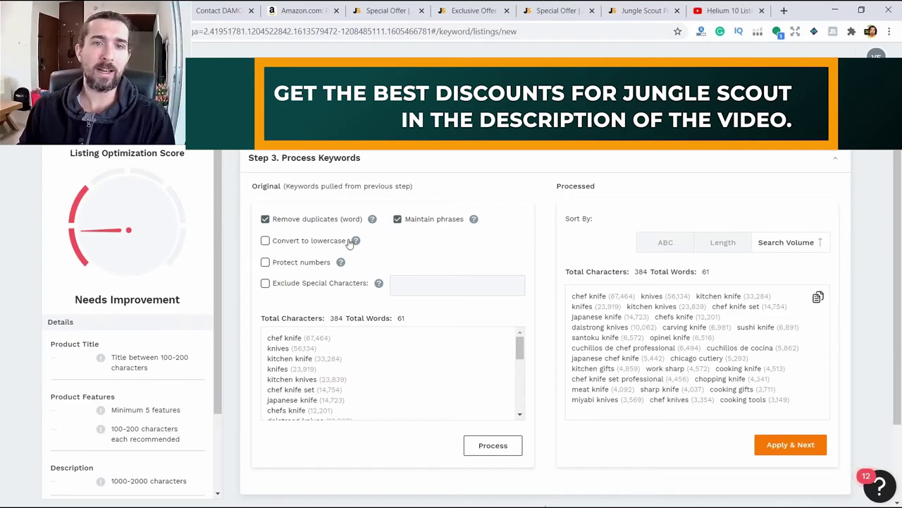
{"action": "mouse_move", "coordinate": [356, 242]}
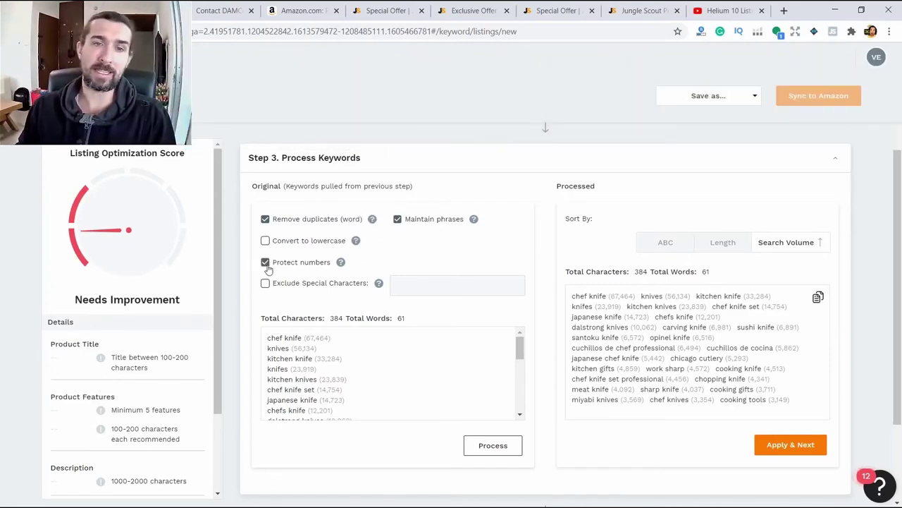
{"action": "left_click_drag", "start_coordinate": [263, 261], "coordinate": [300, 263]}
{"action": "left_click", "coordinate": [343, 266]}
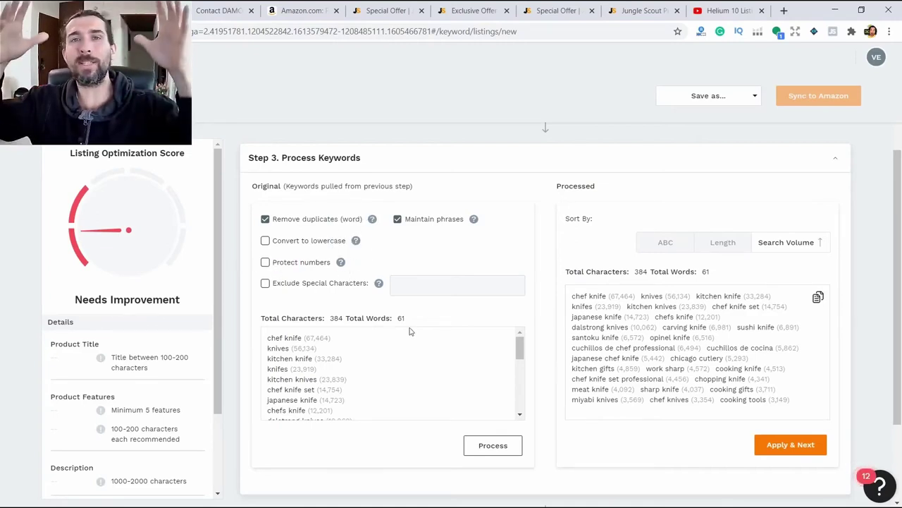
Look through the remaining original keywords and the processed phrases with their search volumes.
{"action": "scroll", "coordinate": [411, 331], "scroll_direction": "down", "scroll_amount": 3}
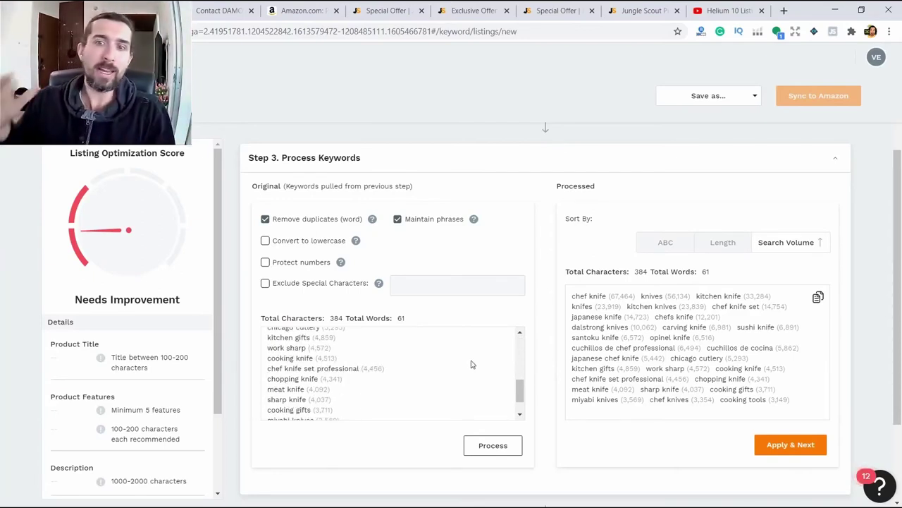
{"action": "scroll", "coordinate": [611, 346], "scroll_direction": "up", "scroll_amount": 1}
{"action": "scroll", "coordinate": [505, 425], "scroll_direction": "down", "scroll_amount": 2}
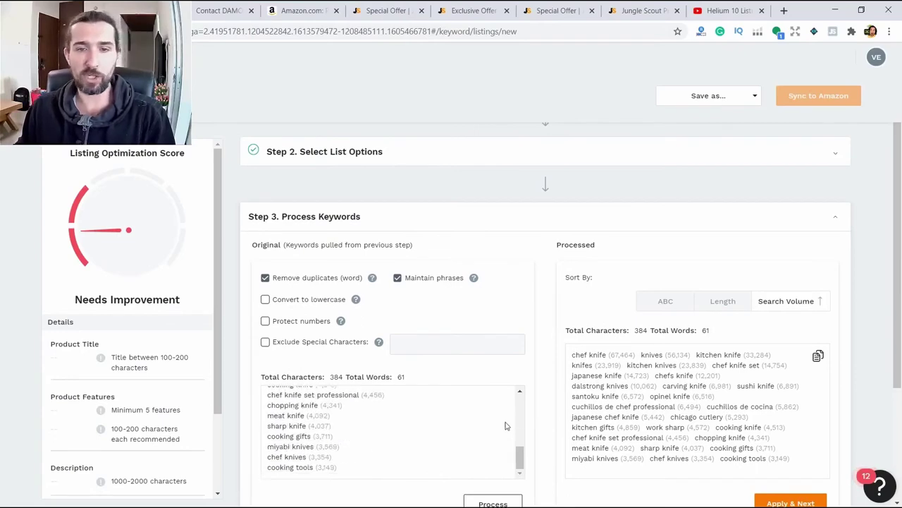
{"action": "scroll", "coordinate": [505, 425], "scroll_direction": "down", "scroll_amount": 2}
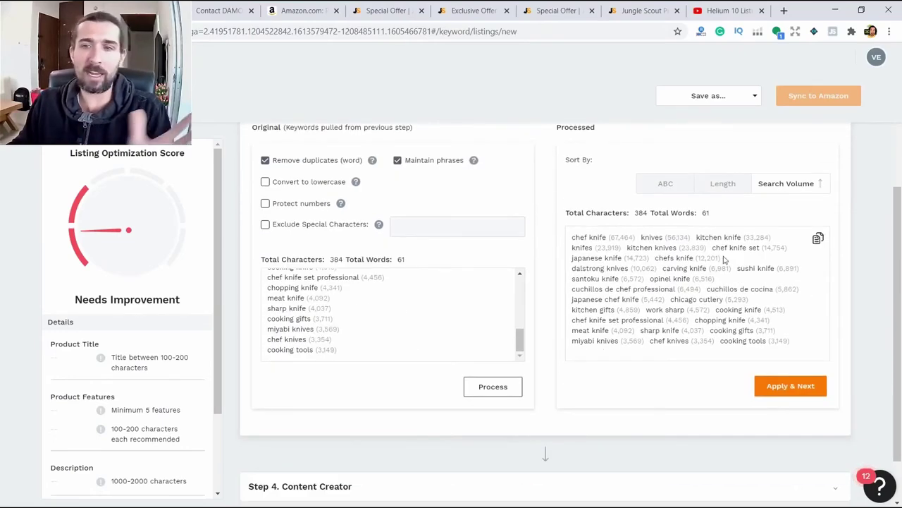
{"action": "scroll", "coordinate": [702, 292], "scroll_direction": "down", "scroll_amount": 1}
{"action": "scroll", "coordinate": [702, 292], "scroll_direction": "up", "scroll_amount": 1}
{"action": "left_click_drag", "start_coordinate": [702, 289], "coordinate": [575, 258]}
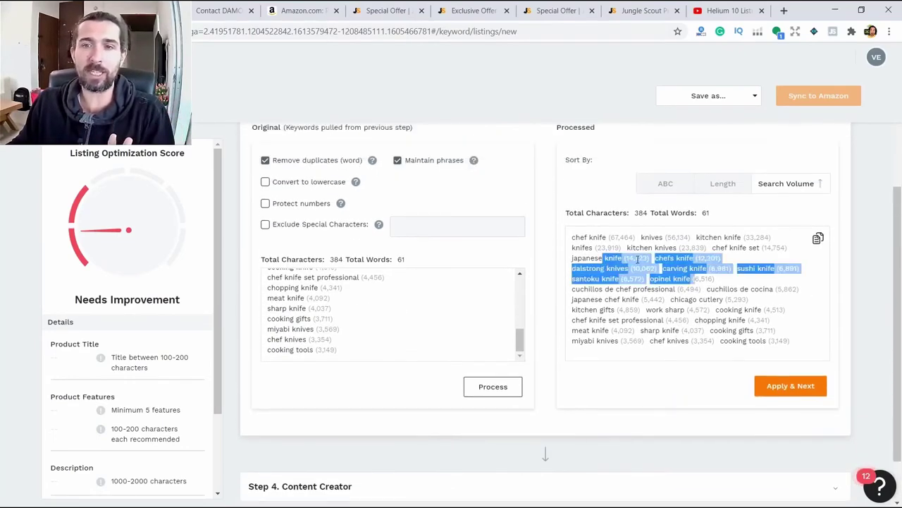
{"action": "left_click", "coordinate": [743, 330]}
Apply the processed keyword phrases and continue to the Content Creator.
{"action": "scroll", "coordinate": [744, 331], "scroll_direction": "down", "scroll_amount": 1}
{"action": "scroll", "coordinate": [744, 299], "scroll_direction": "down", "scroll_amount": 1}
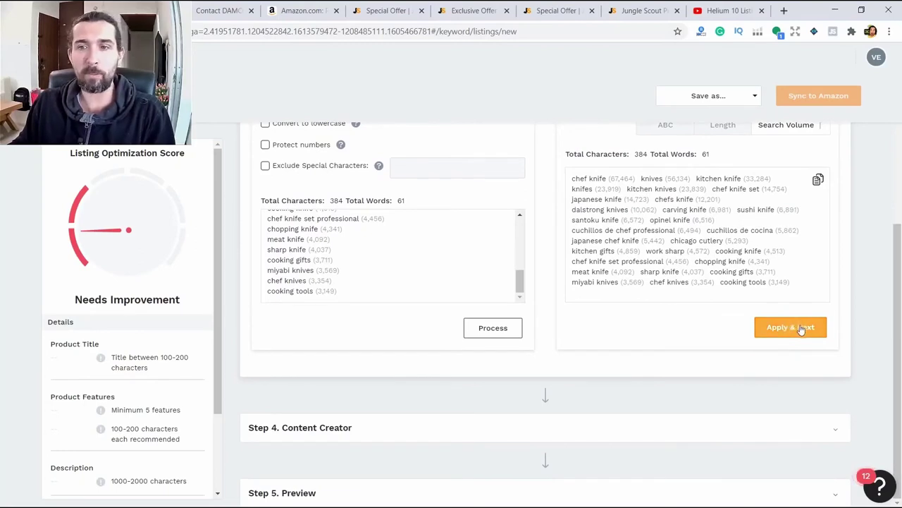
{"action": "left_click", "coordinate": [799, 333]}
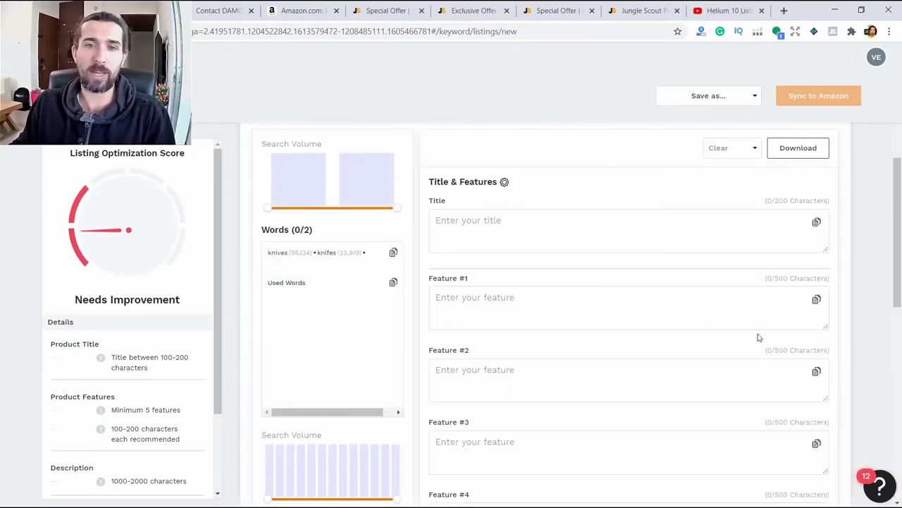
Examine the Words and Phrases keyword lists and their search volume charts in the Content Creator.
{"action": "scroll", "coordinate": [388, 371], "scroll_direction": "up", "scroll_amount": 3}
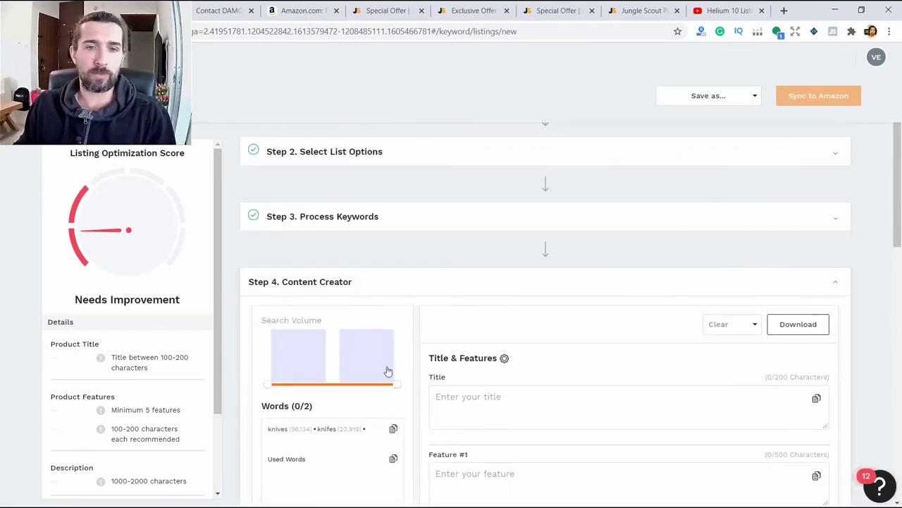
{"action": "scroll", "coordinate": [391, 374], "scroll_direction": "down", "scroll_amount": 2}
{"action": "scroll", "coordinate": [395, 363], "scroll_direction": "up", "scroll_amount": 3}
{"action": "scroll", "coordinate": [392, 349], "scroll_direction": "down", "scroll_amount": 2}
{"action": "scroll", "coordinate": [388, 366], "scroll_direction": "down", "scroll_amount": 5}
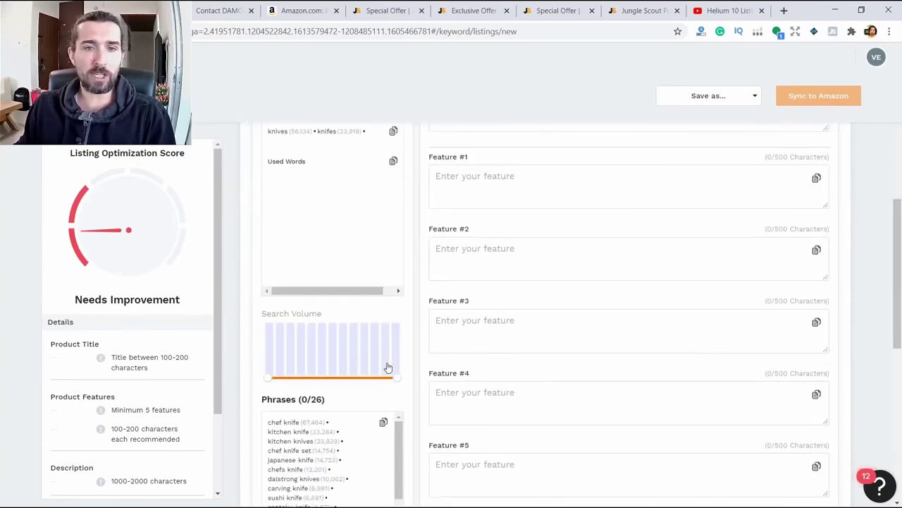
{"action": "left_click_drag", "start_coordinate": [290, 342], "coordinate": [315, 342]}
{"action": "left_click", "coordinate": [314, 342]}
{"action": "scroll", "coordinate": [317, 346], "scroll_direction": "up", "scroll_amount": 3}
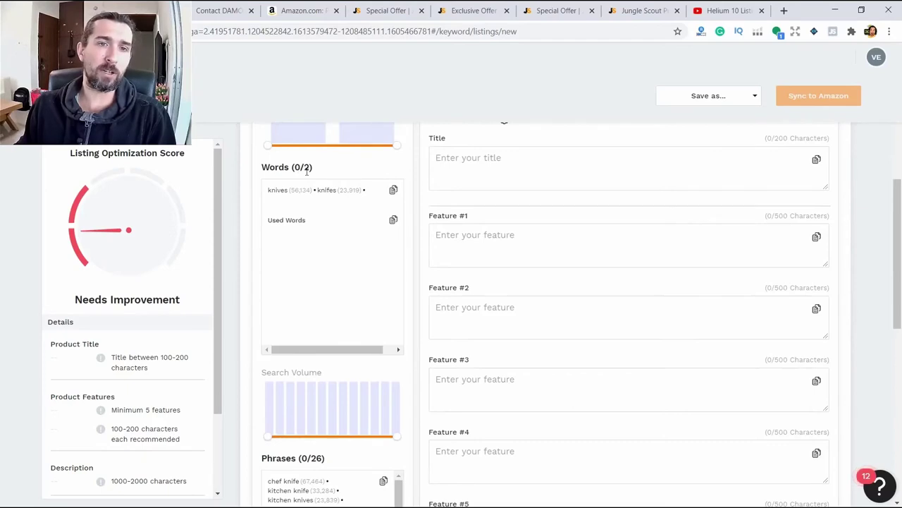
{"action": "scroll", "coordinate": [294, 195], "scroll_direction": "down", "scroll_amount": 4}
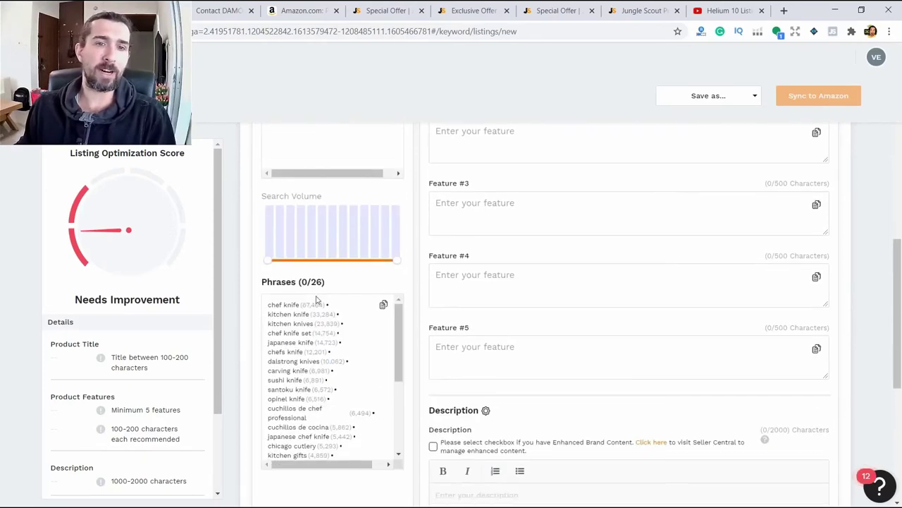
{"action": "scroll", "coordinate": [337, 342], "scroll_direction": "up", "scroll_amount": 3}
{"action": "scroll", "coordinate": [337, 342], "scroll_direction": "up", "scroll_amount": 3}
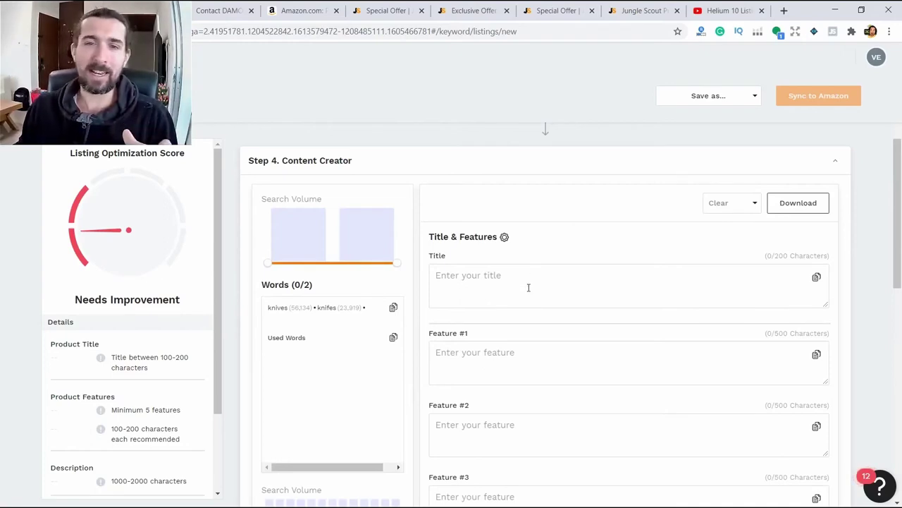
Review the Title, Feature, Description and Backend Search Terms fields alongside the keyword phrases available for them.
{"action": "scroll", "coordinate": [525, 295], "scroll_direction": "down", "scroll_amount": 1}
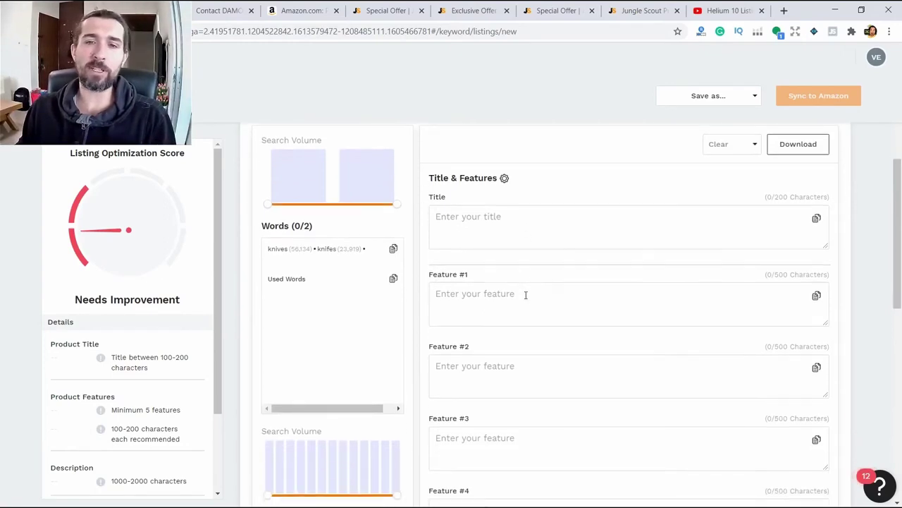
{"action": "left_click_drag", "start_coordinate": [450, 201], "coordinate": [430, 201]}
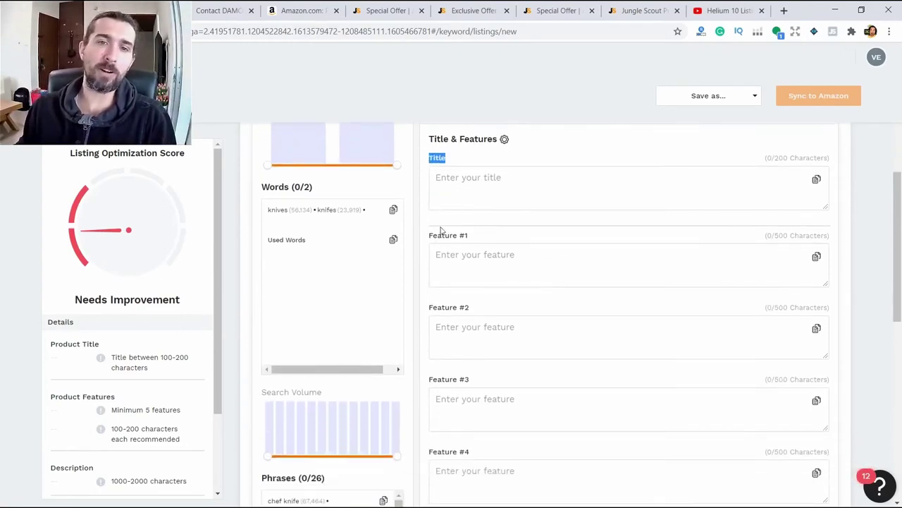
{"action": "scroll", "coordinate": [437, 224], "scroll_direction": "down", "scroll_amount": 1}
{"action": "scroll", "coordinate": [440, 224], "scroll_direction": "down", "scroll_amount": 6}
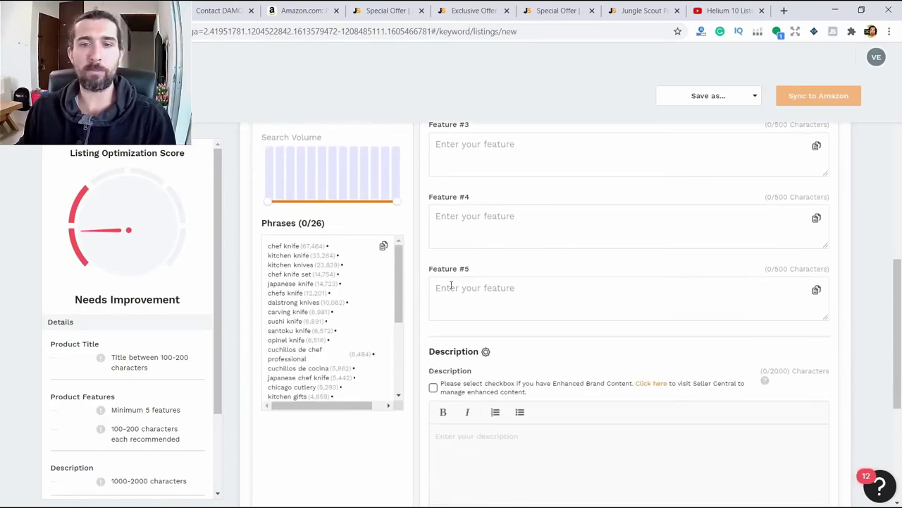
{"action": "scroll", "coordinate": [588, 378], "scroll_direction": "down", "scroll_amount": 2}
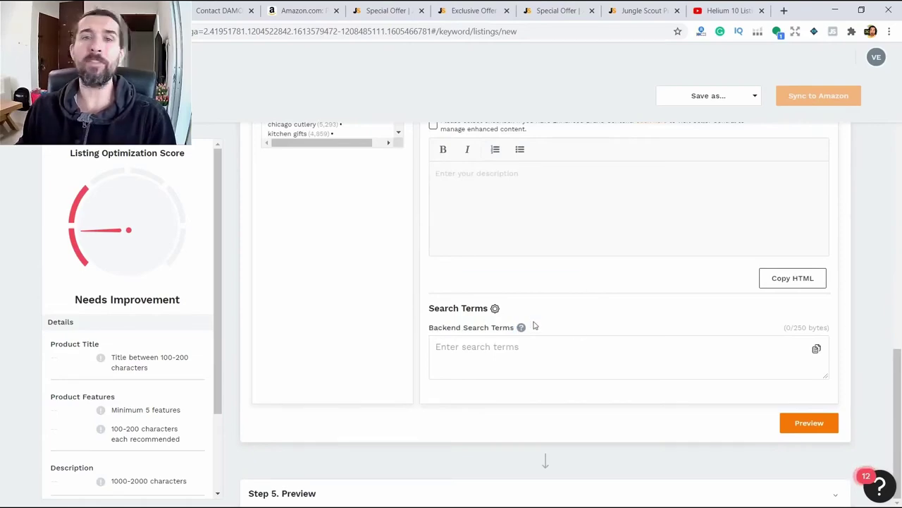
{"action": "scroll", "coordinate": [534, 325], "scroll_direction": "up", "scroll_amount": 6}
{"action": "scroll", "coordinate": [487, 317], "scroll_direction": "up", "scroll_amount": 2}
{"action": "scroll", "coordinate": [458, 314], "scroll_direction": "down", "scroll_amount": 3}
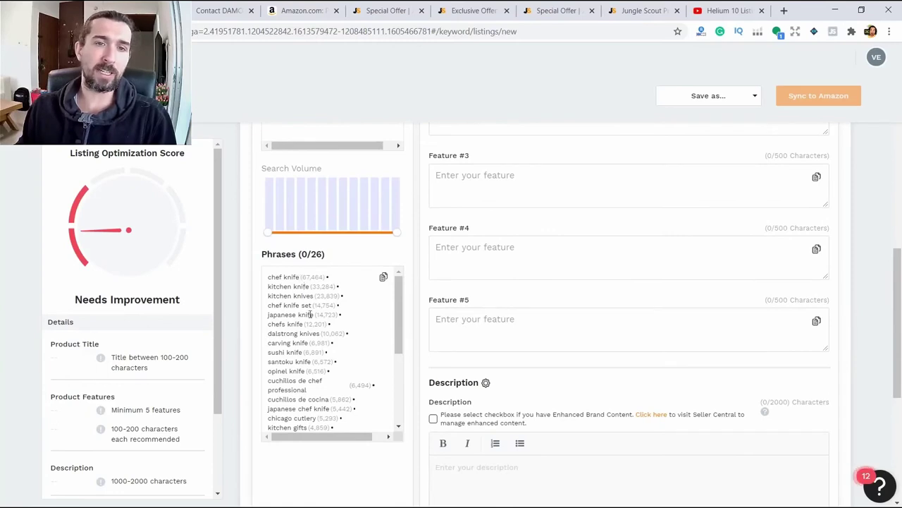
{"action": "scroll", "coordinate": [310, 314], "scroll_direction": "up", "scroll_amount": 5}
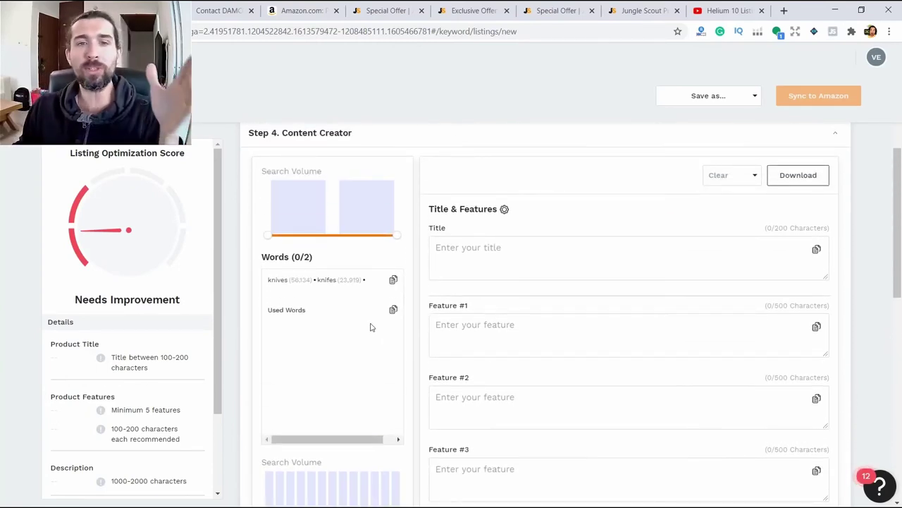
{"action": "scroll", "coordinate": [368, 324], "scroll_direction": "down", "scroll_amount": 1}
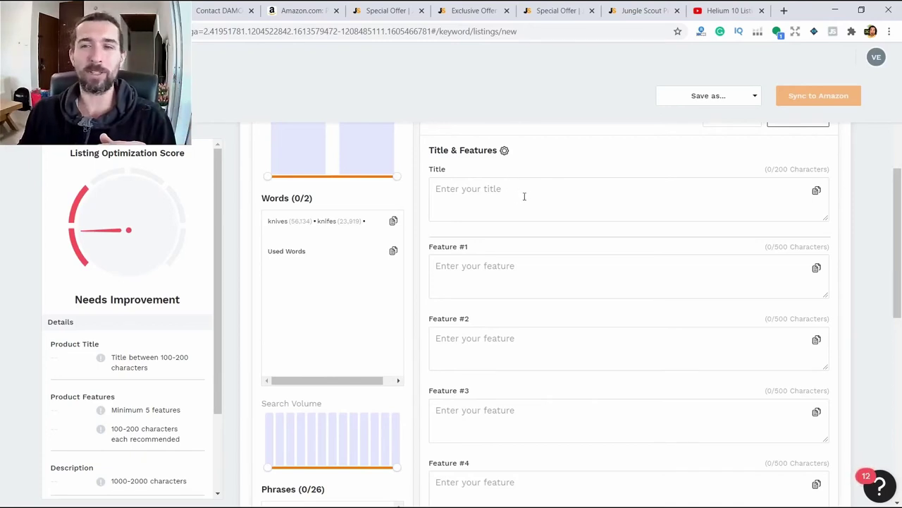
{"action": "scroll", "coordinate": [897, 240], "scroll_direction": "down", "scroll_amount": 2}
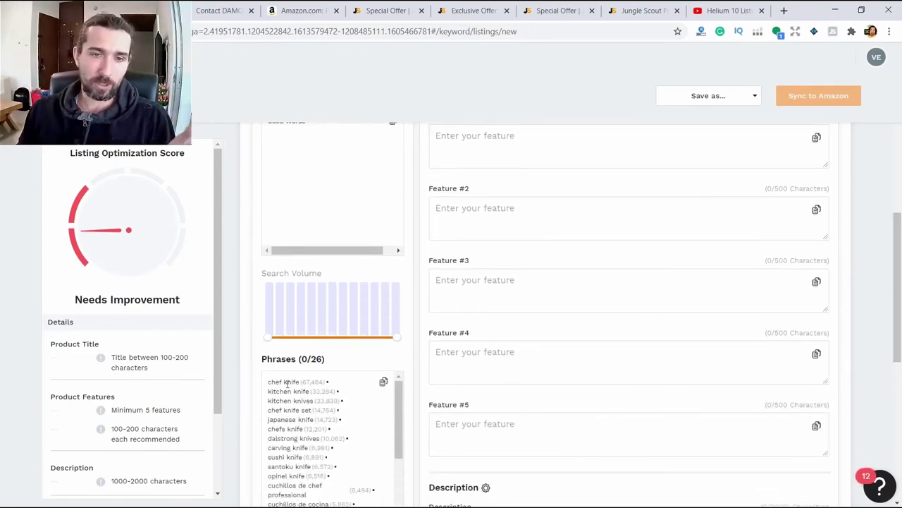
{"action": "scroll", "coordinate": [466, 294], "scroll_direction": "up", "scroll_amount": 3}
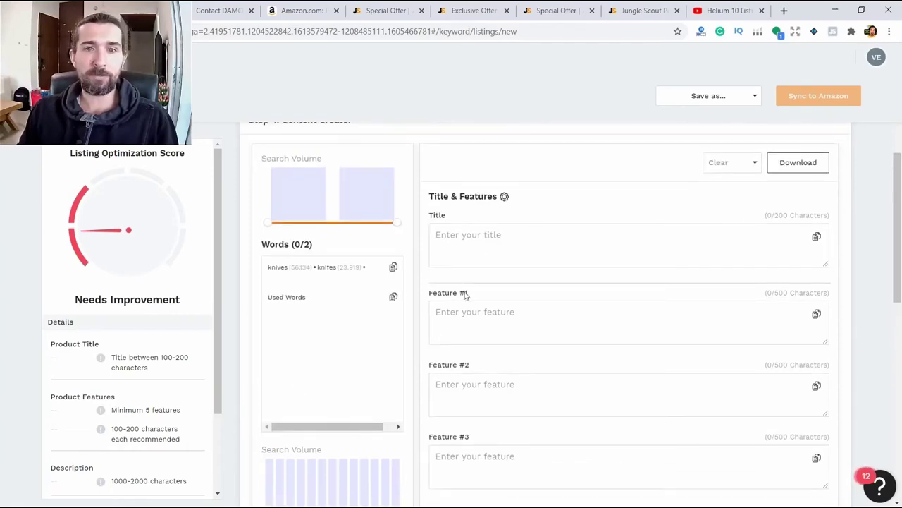
Enter "chef knife" as the listing title and check the used and remaining keyword phrases.
{"action": "type", "text": "chef knife"}
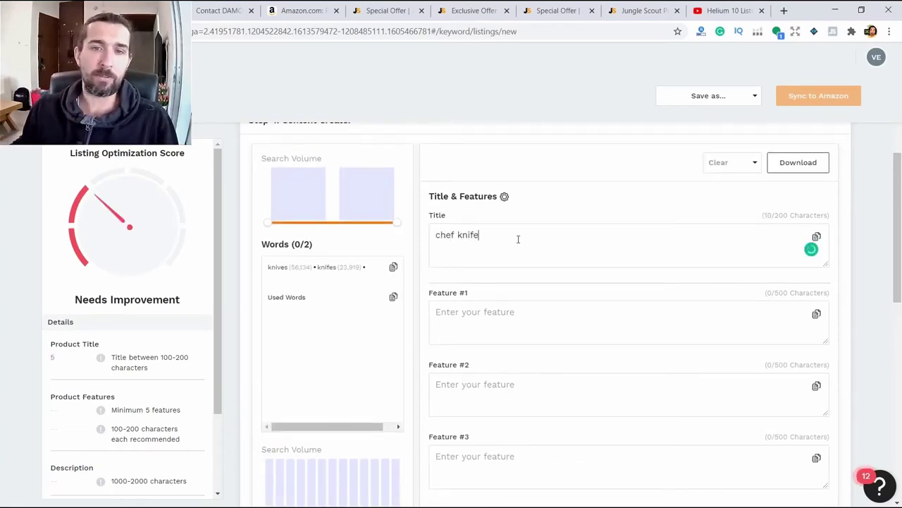
{"action": "scroll", "coordinate": [518, 239], "scroll_direction": "down", "scroll_amount": 5}
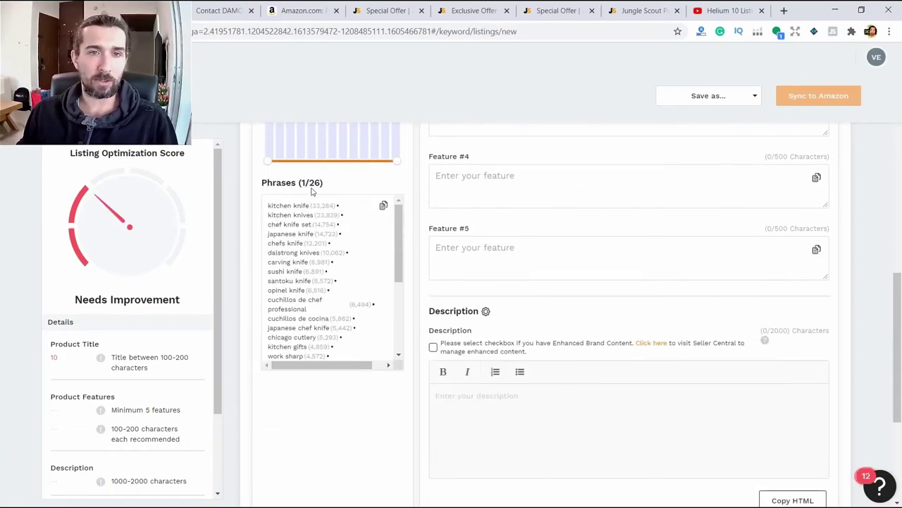
{"action": "scroll", "coordinate": [331, 282], "scroll_direction": "down", "scroll_amount": 3}
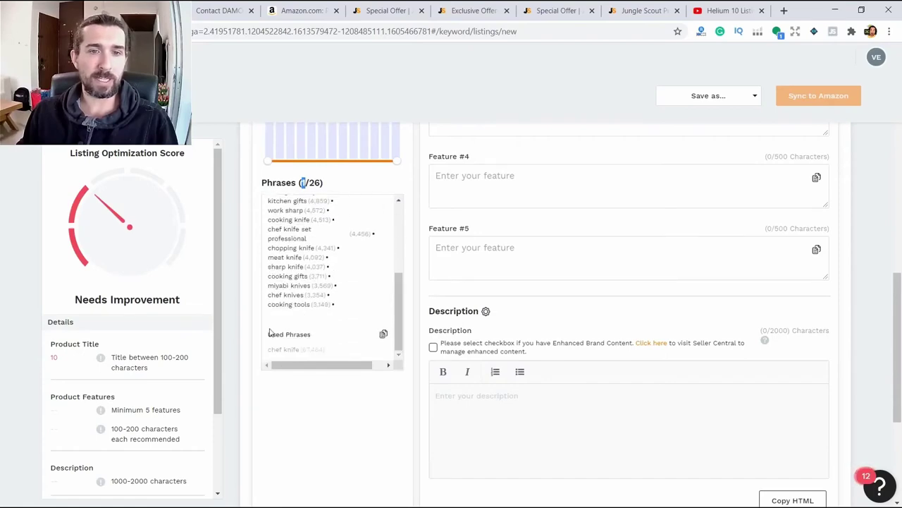
{"action": "left_click_drag", "start_coordinate": [268, 334], "coordinate": [310, 341]}
{"action": "scroll", "coordinate": [299, 346], "scroll_direction": "up", "scroll_amount": 6}
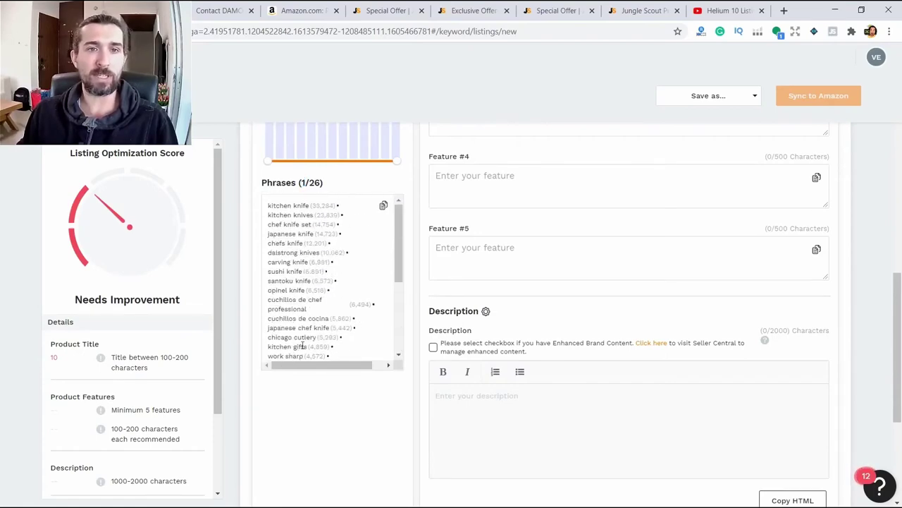
{"action": "scroll", "coordinate": [331, 402], "scroll_direction": "down", "scroll_amount": 3}
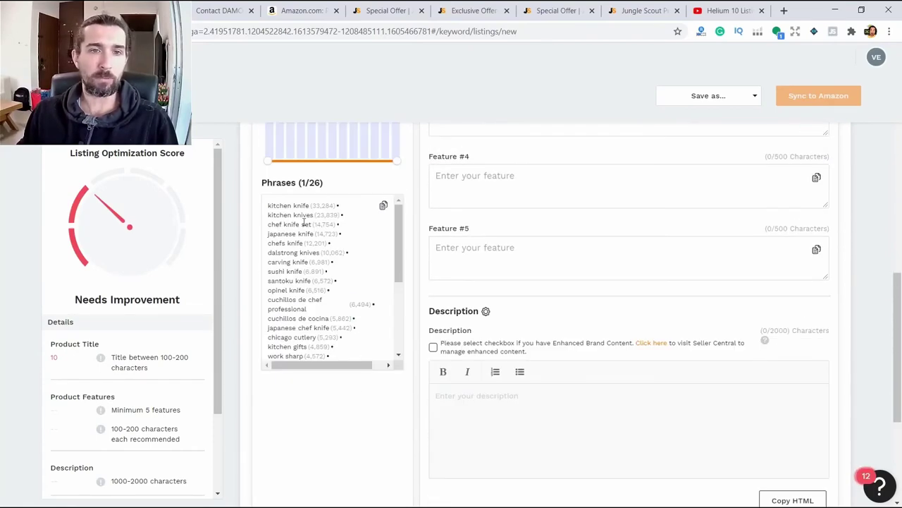
{"action": "scroll", "coordinate": [294, 207], "scroll_direction": "up", "scroll_amount": 4}
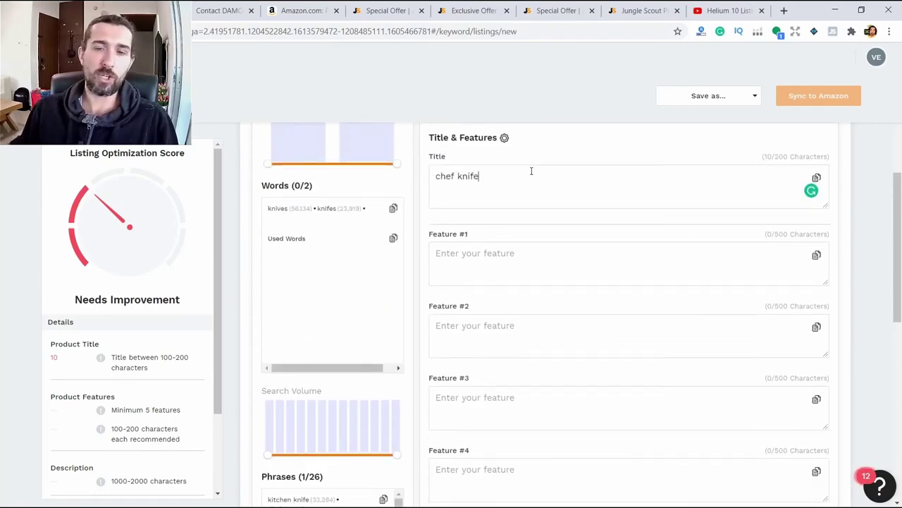
Extend the title to "chef knife - kitchen knife" and check the keyword phrase usage again.
{"action": "type", "text": "- kitch"}
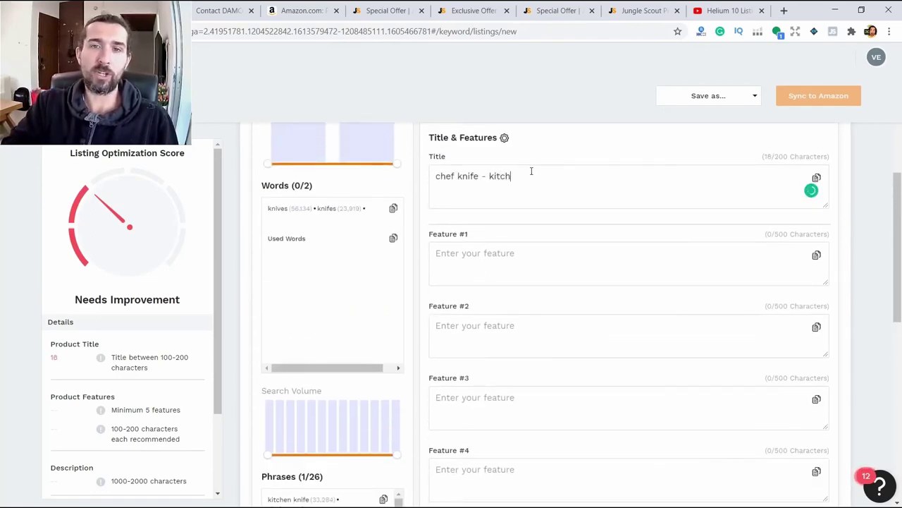
{"action": "type", "text": "en knife"}
{"action": "scroll", "coordinate": [339, 245], "scroll_direction": "down", "scroll_amount": 4}
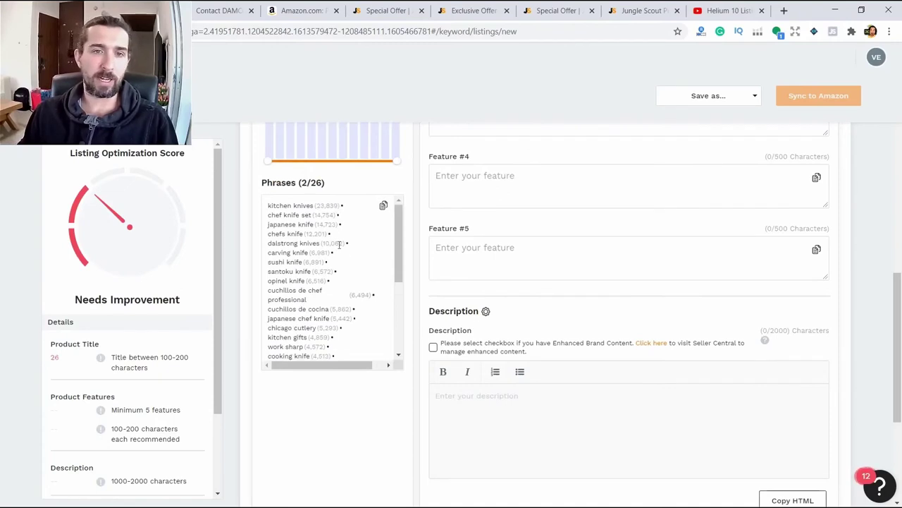
{"action": "left_click_drag", "start_coordinate": [295, 184], "coordinate": [325, 184]}
{"action": "scroll", "coordinate": [304, 317], "scroll_direction": "up", "scroll_amount": 5}
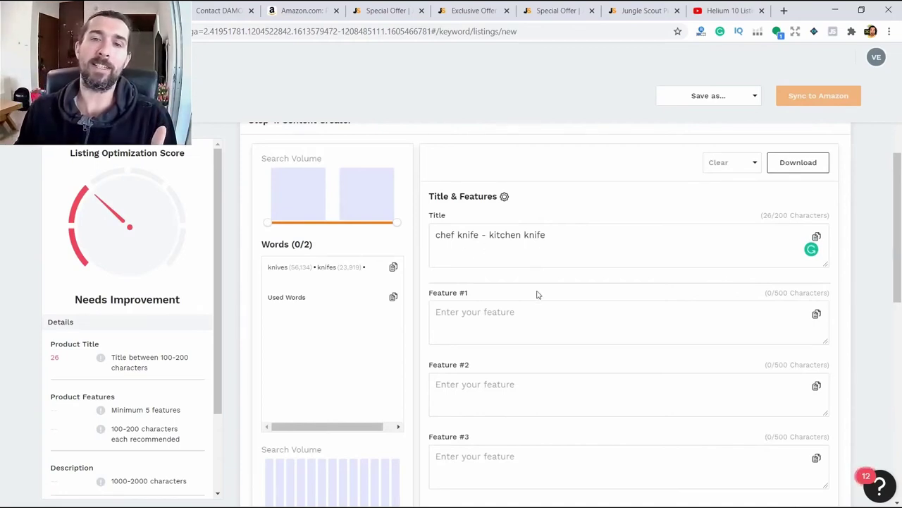
Enter the sample text "kitchekn knife knife big knife" as Feature #1.
{"action": "left_click", "coordinate": [544, 320]}
{"action": "type", "text": "ki"}
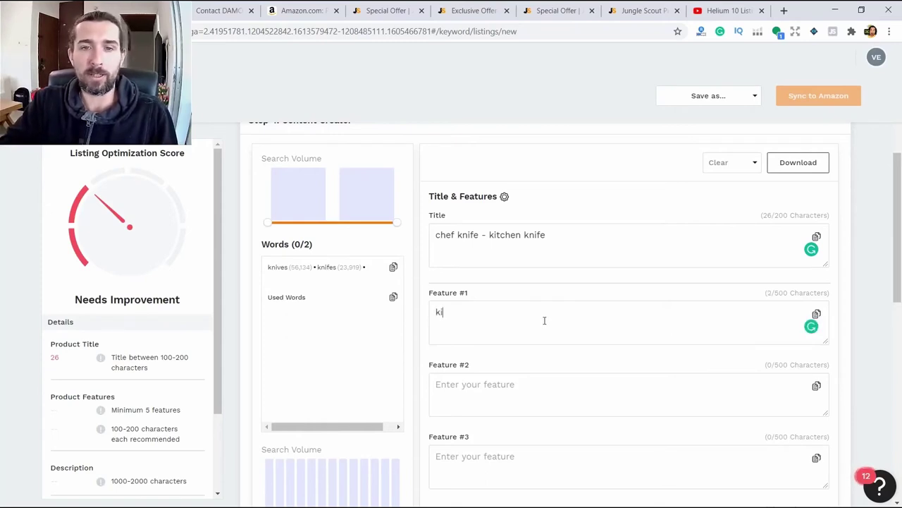
{"action": "type", "text": "t"}
{"action": "key", "text": "BackSpace"}
{"action": "type", "text": "itchekn knife kn"}
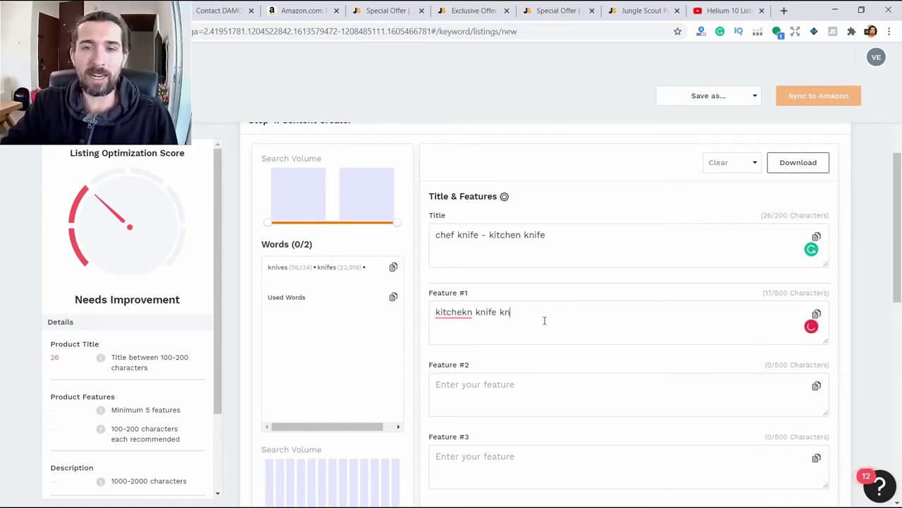
{"action": "type", "text": "ife big knife"}
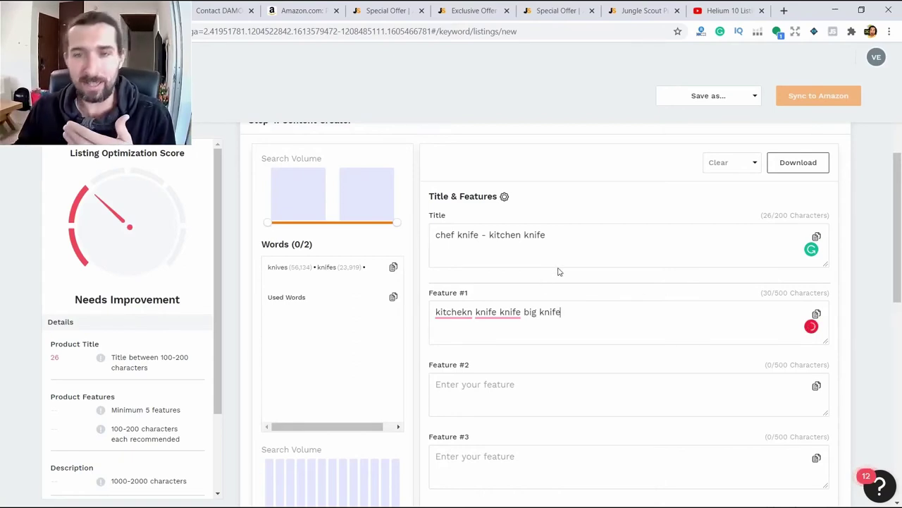
Replace the listing title with "professional chef knife for your".
{"action": "left_click_drag", "start_coordinate": [570, 251], "coordinate": [429, 258]}
{"action": "type", "text": "p"}
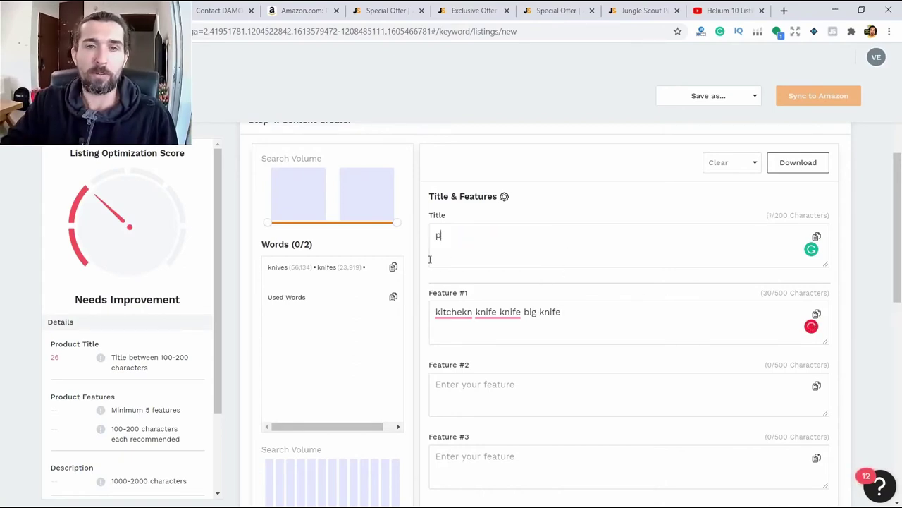
{"action": "type", "text": "rofessional chef "}
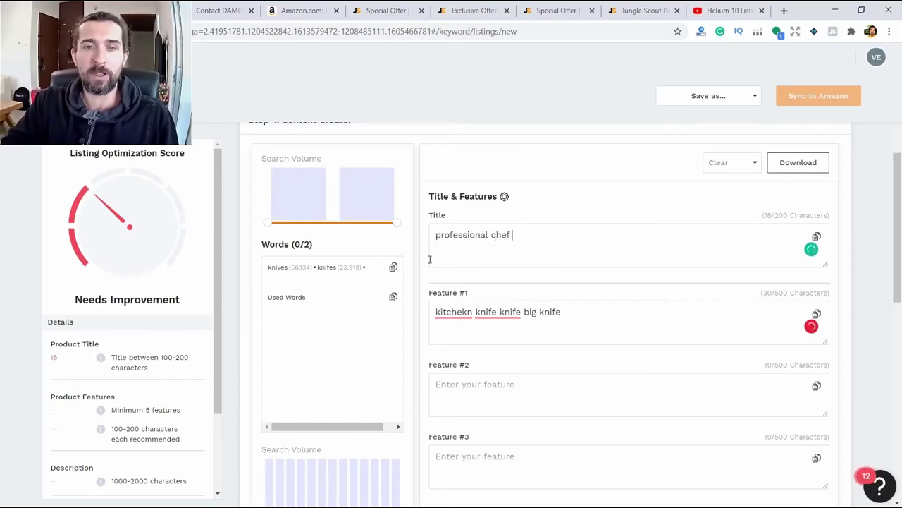
{"action": "type", "text": "knife fr"}
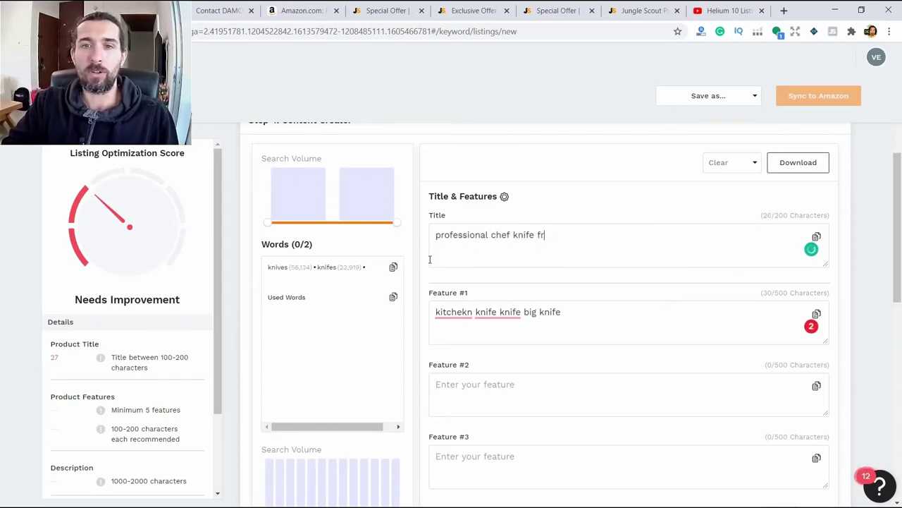
{"action": "key", "text": "BackSpace"}
{"action": "type", "text": "or your kitchn"}
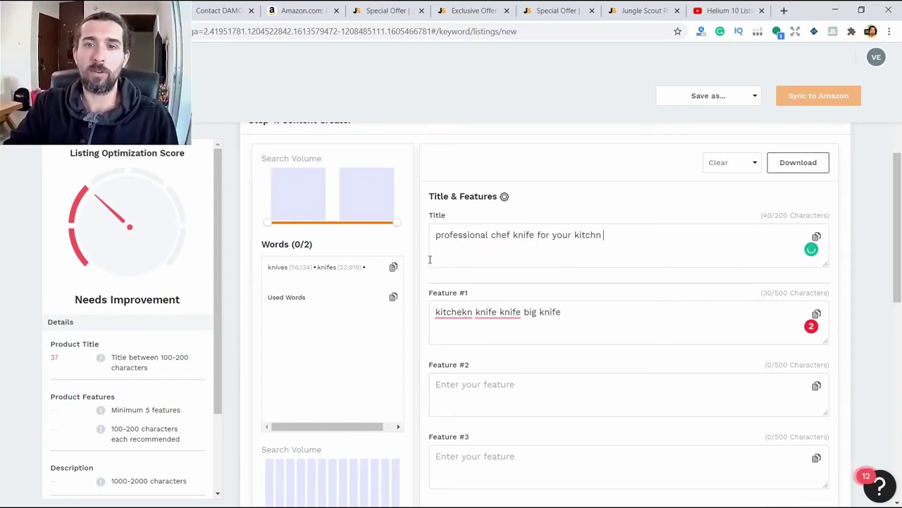
{"action": "key", "text": "BackSpace"}
{"action": "key", "text": "BackSpace"}
{"action": "key", "text": "BackSpace"}
{"action": "key", "text": "BackSpace"}
{"action": "key", "text": "BackSpace"}
{"action": "key", "text": "BackSpace"}
{"action": "key", "text": "BackSpace"}
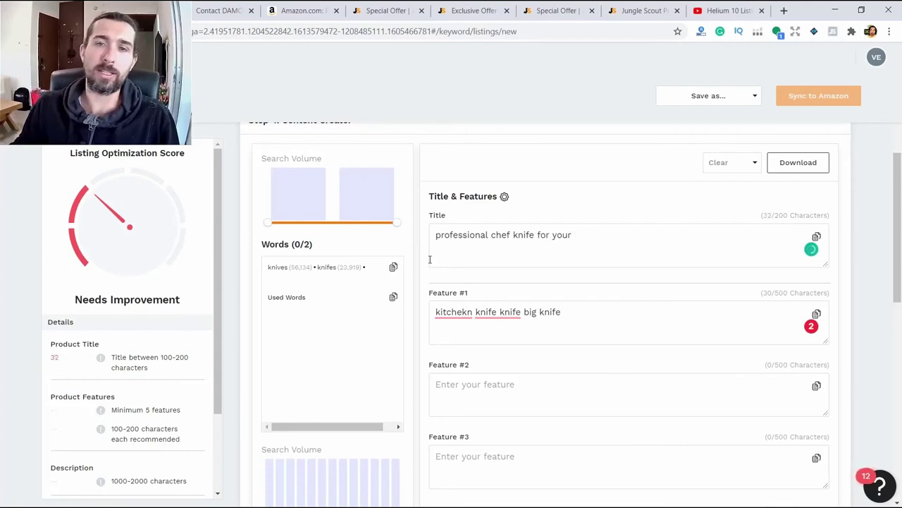
{"action": "double_click", "coordinate": [570, 235]}
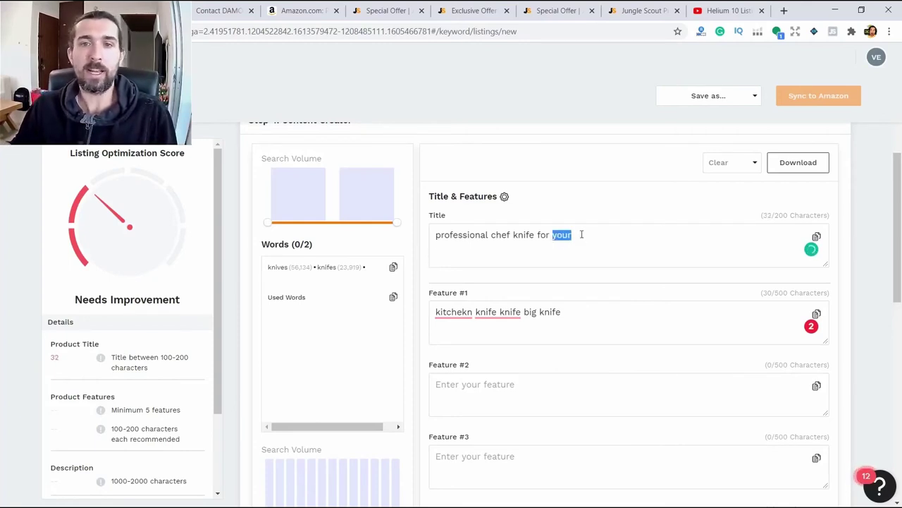
{"action": "left_click_drag", "start_coordinate": [492, 236], "coordinate": [541, 236]}
{"action": "left_click", "coordinate": [555, 235]}
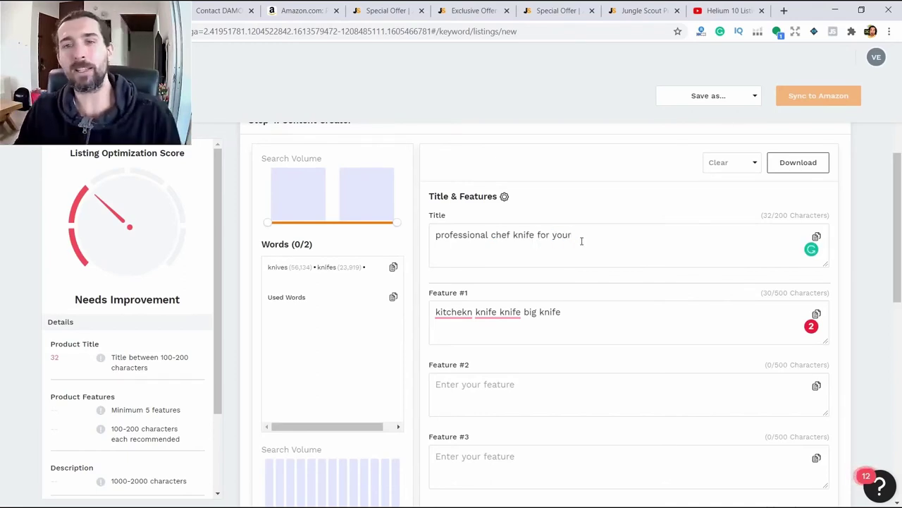
{"action": "triple_click", "coordinate": [562, 237]}
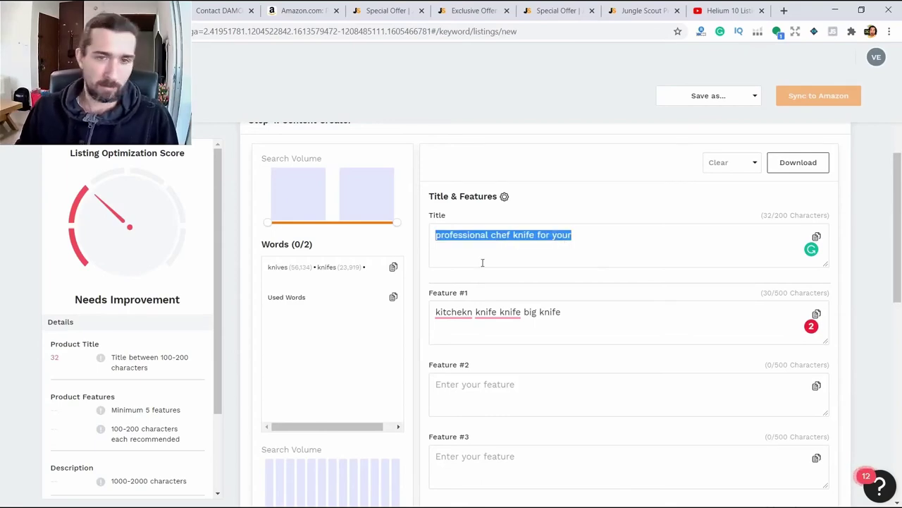
Clear the sample text from Feature #1.
{"action": "scroll", "coordinate": [377, 292], "scroll_direction": "down", "scroll_amount": 4}
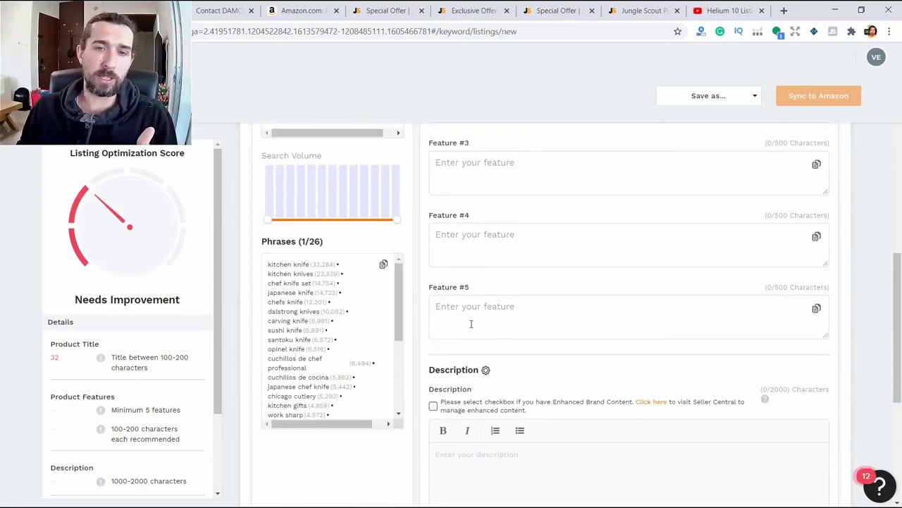
{"action": "scroll", "coordinate": [471, 324], "scroll_direction": "up", "scroll_amount": 2}
{"action": "scroll", "coordinate": [496, 276], "scroll_direction": "up", "scroll_amount": 1}
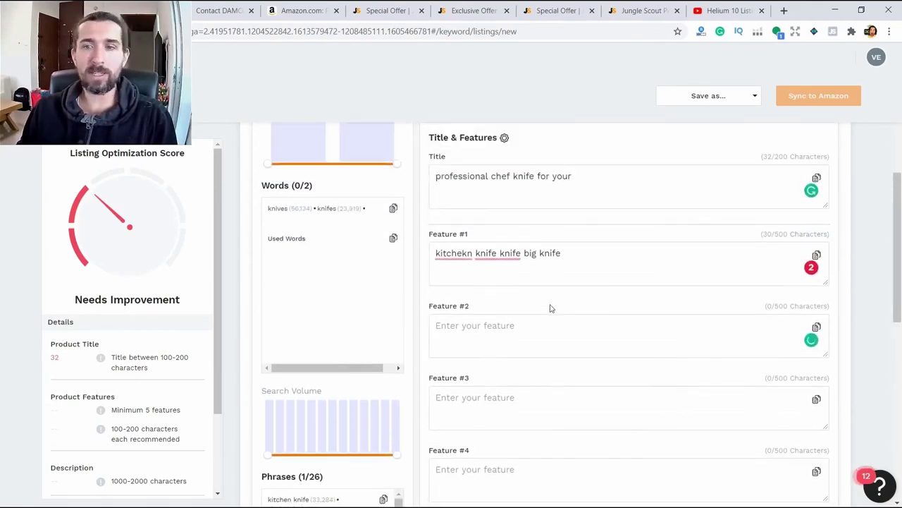
{"action": "triple_click", "coordinate": [743, 263]}
{"action": "key", "text": "BackSpace"}
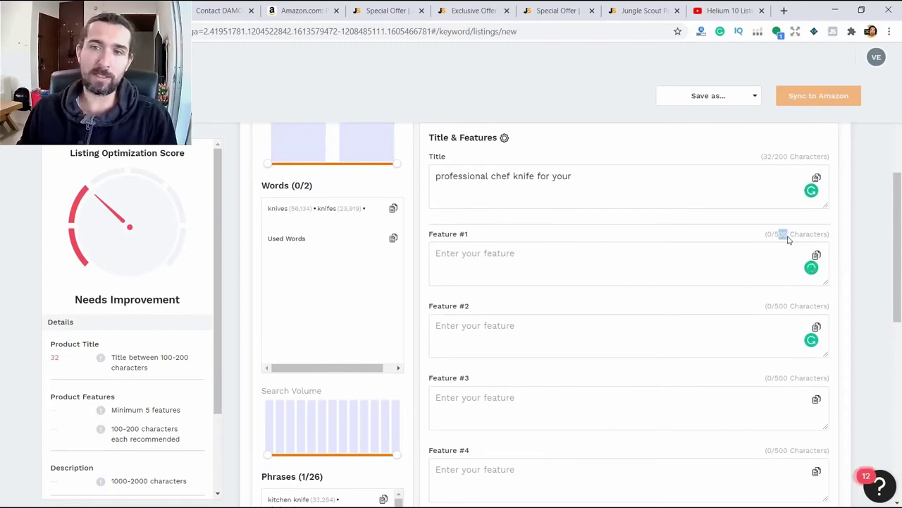
Review the character limits of the Title, Features, Description and Backend Search Terms fields.
{"action": "scroll", "coordinate": [776, 245], "scroll_direction": "down", "scroll_amount": 2}
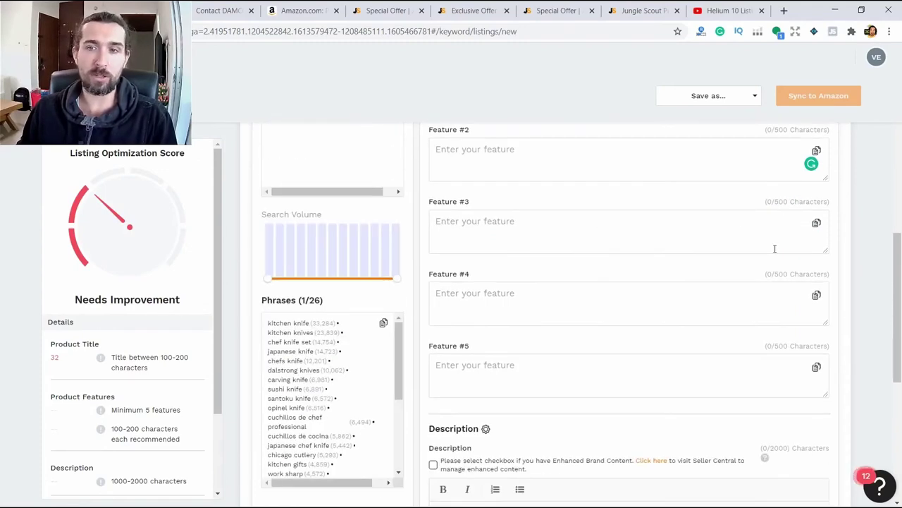
{"action": "scroll", "coordinate": [775, 248], "scroll_direction": "up", "scroll_amount": 3}
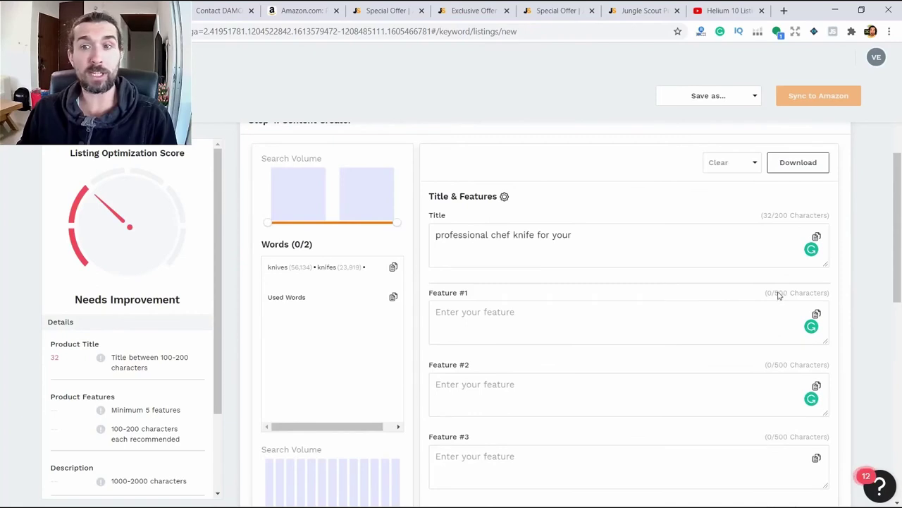
{"action": "double_click", "coordinate": [781, 294]}
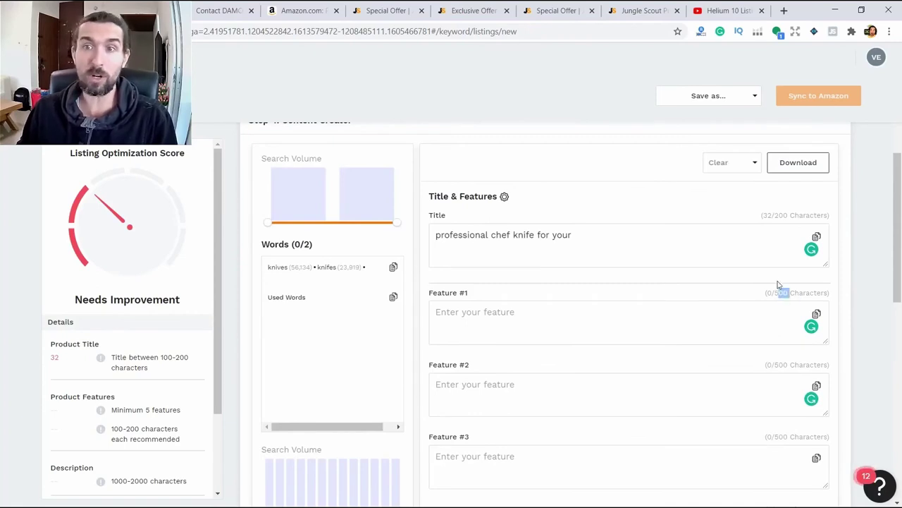
{"action": "left_click", "coordinate": [784, 222]}
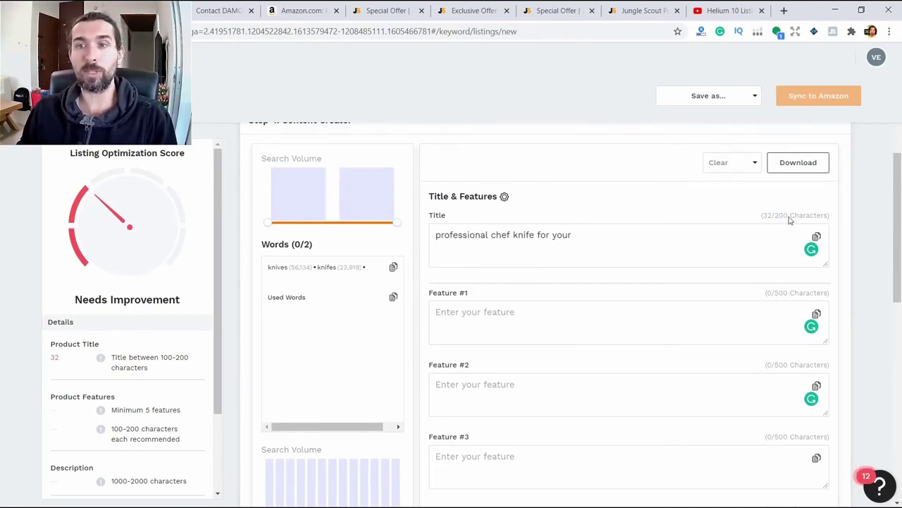
{"action": "scroll", "coordinate": [775, 225], "scroll_direction": "down", "scroll_amount": 6}
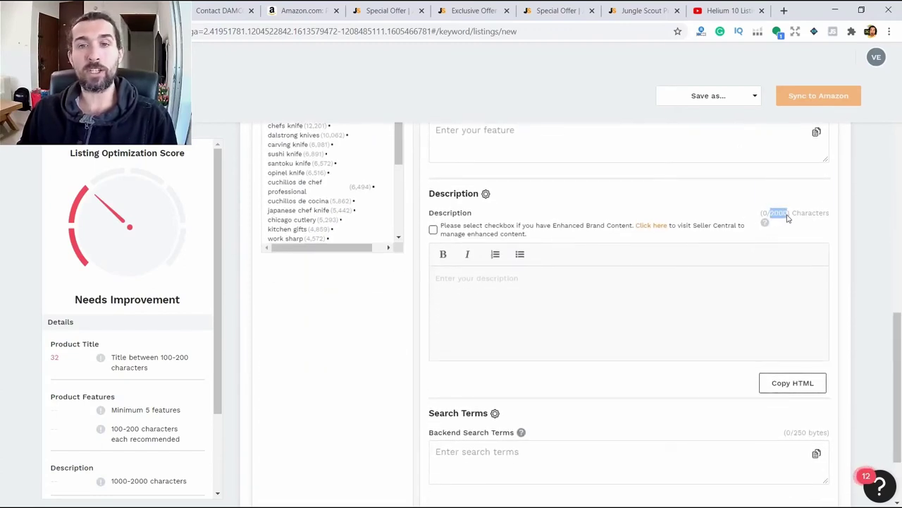
{"action": "scroll", "coordinate": [591, 314], "scroll_direction": "down", "scroll_amount": 2}
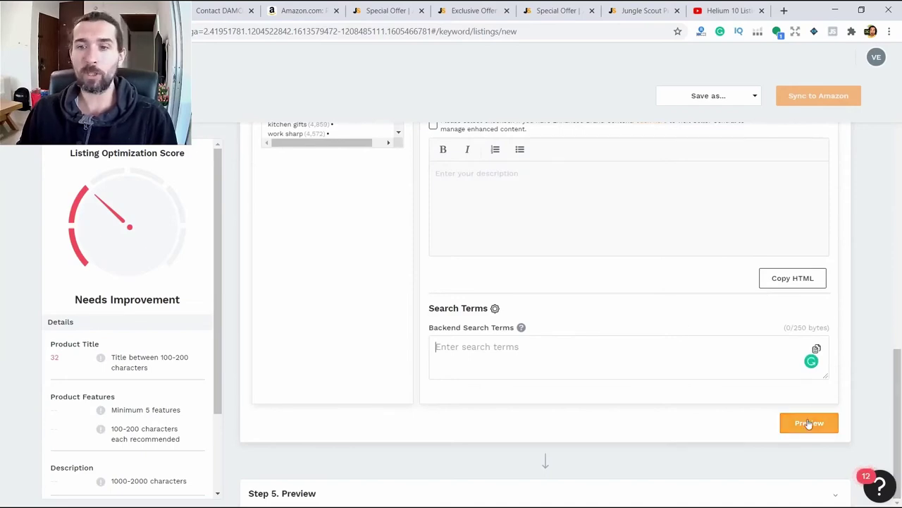
{"action": "left_click_drag", "start_coordinate": [897, 356], "coordinate": [895, 126]}
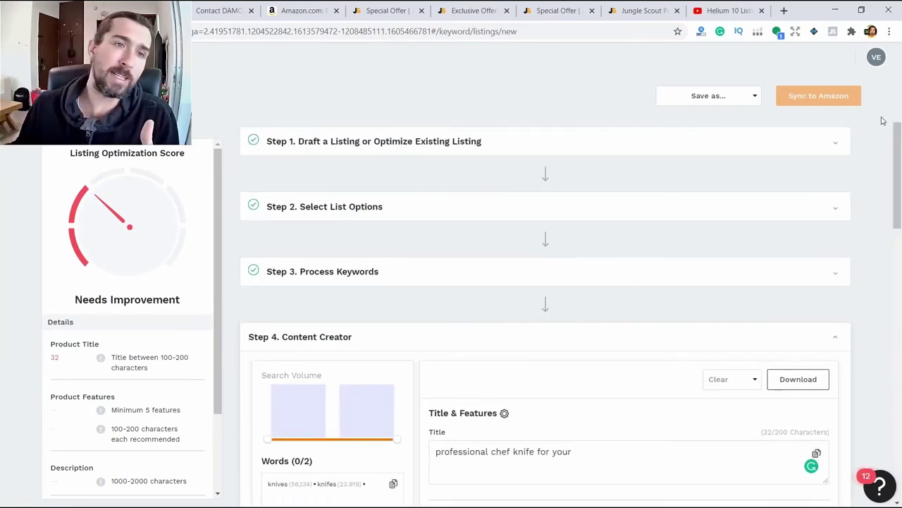
Exit the draft listing without saving and open the Rank Tracker to view the tracked imarku Chef Knife product.
{"action": "left_click", "coordinate": [853, 96]}
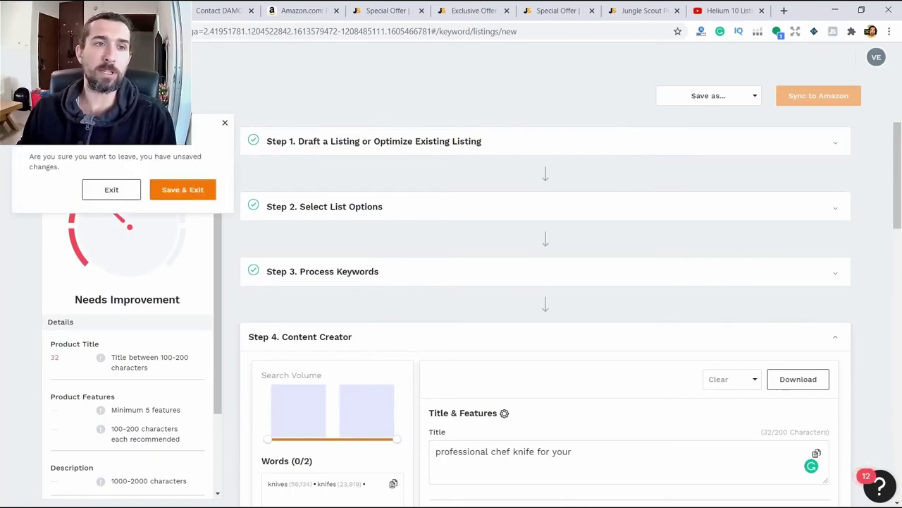
{"action": "left_click", "coordinate": [121, 192]}
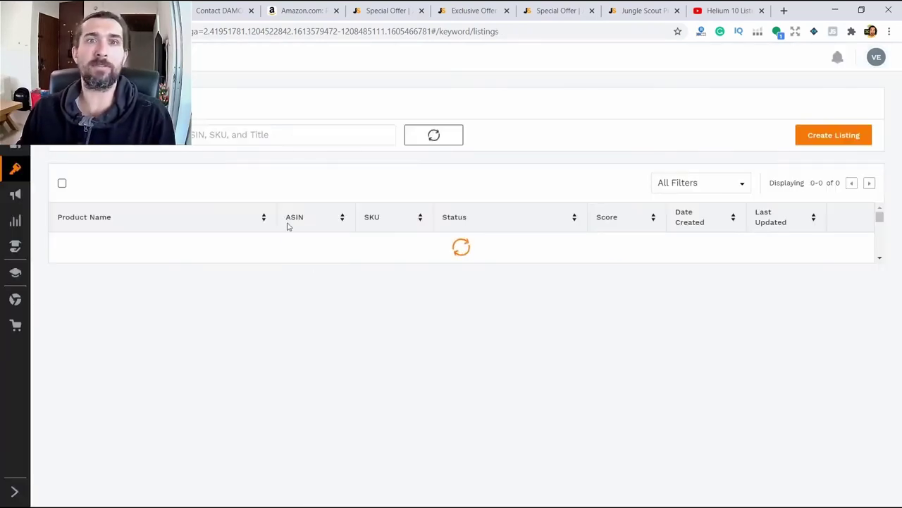
{"action": "mouse_move", "coordinate": [75, 207]}
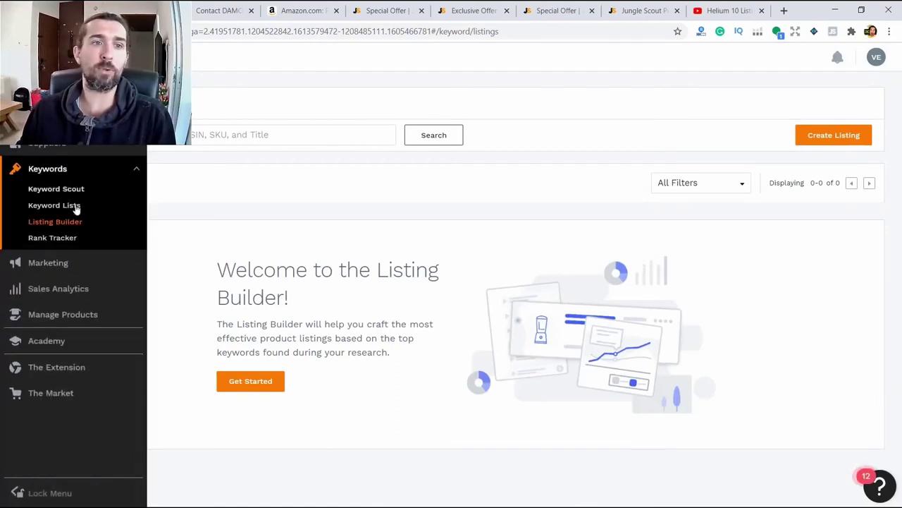
{"action": "left_click", "coordinate": [60, 240]}
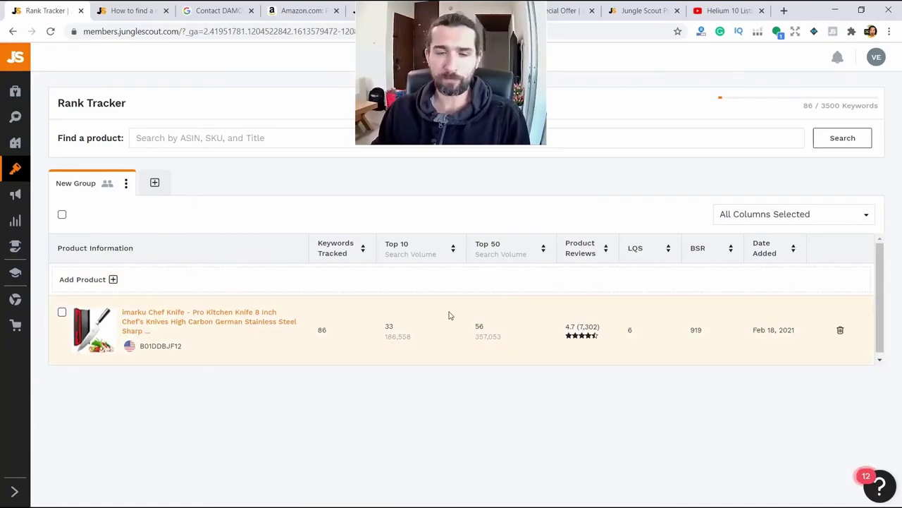
{"action": "scroll", "coordinate": [328, 329], "scroll_direction": "down", "scroll_amount": 1}
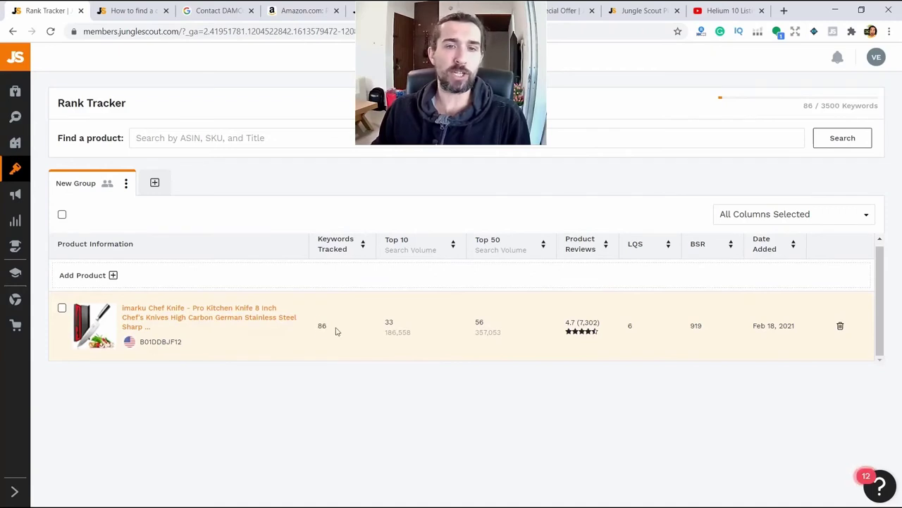
Check the kitchen knife search results on Amazon for the tracked imarku Chef Knife and return to the Rank Tracker.
{"action": "mouse_move", "coordinate": [415, 254]}
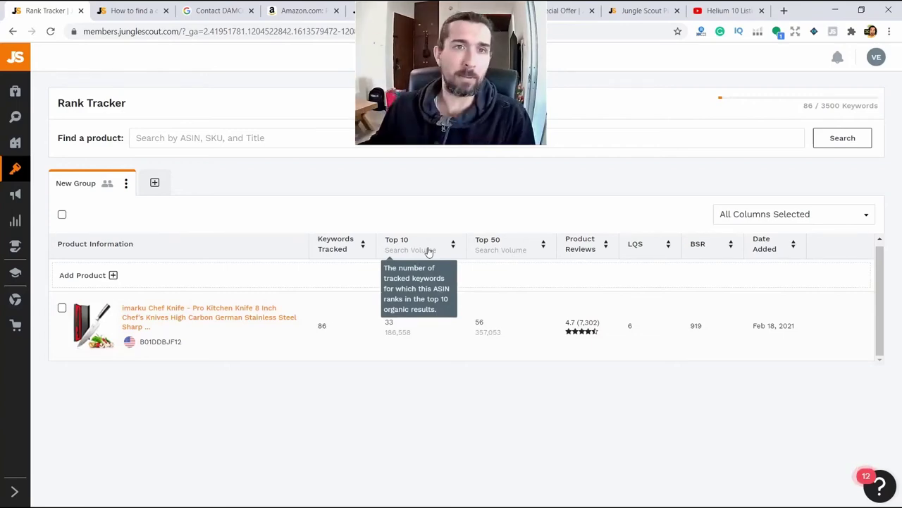
{"action": "left_click", "coordinate": [300, 10]}
{"action": "left_click", "coordinate": [13, 31]}
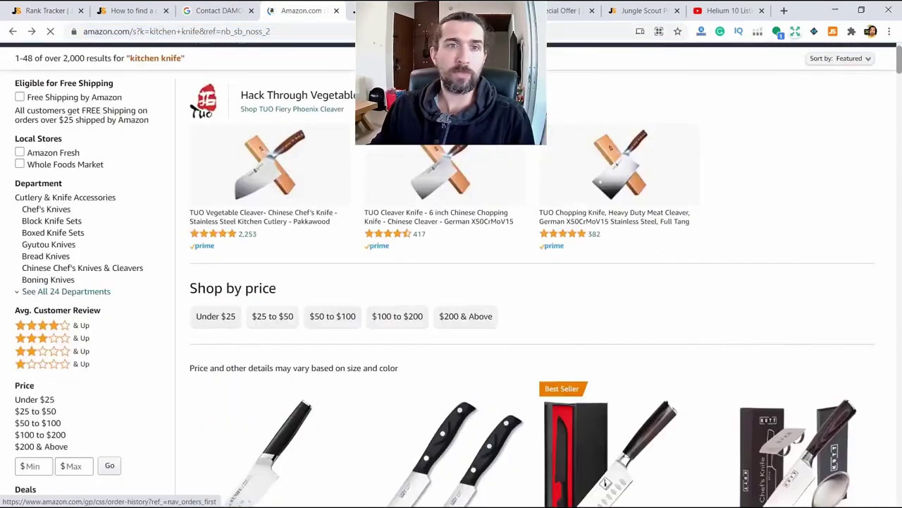
{"action": "scroll", "coordinate": [375, 182], "scroll_direction": "down", "scroll_amount": 3}
{"action": "scroll", "coordinate": [375, 182], "scroll_direction": "down", "scroll_amount": 8}
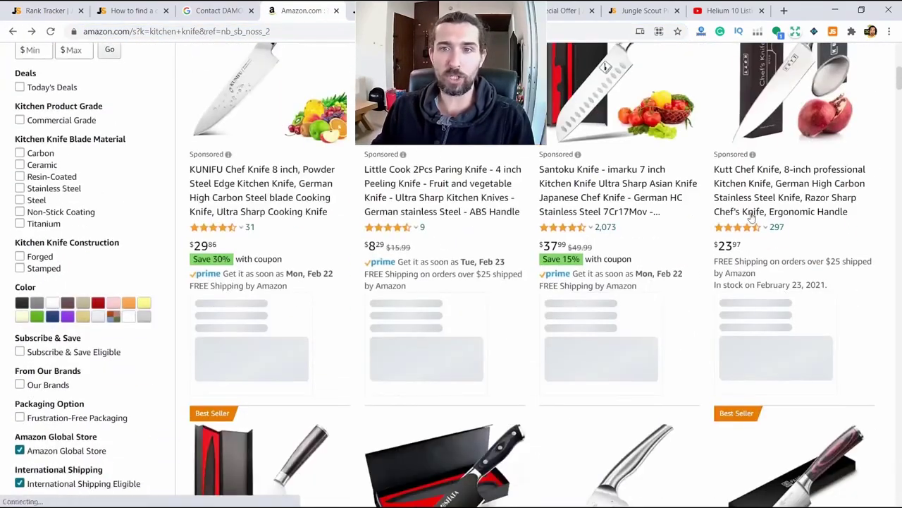
{"action": "scroll", "coordinate": [324, 294], "scroll_direction": "down", "scroll_amount": 3}
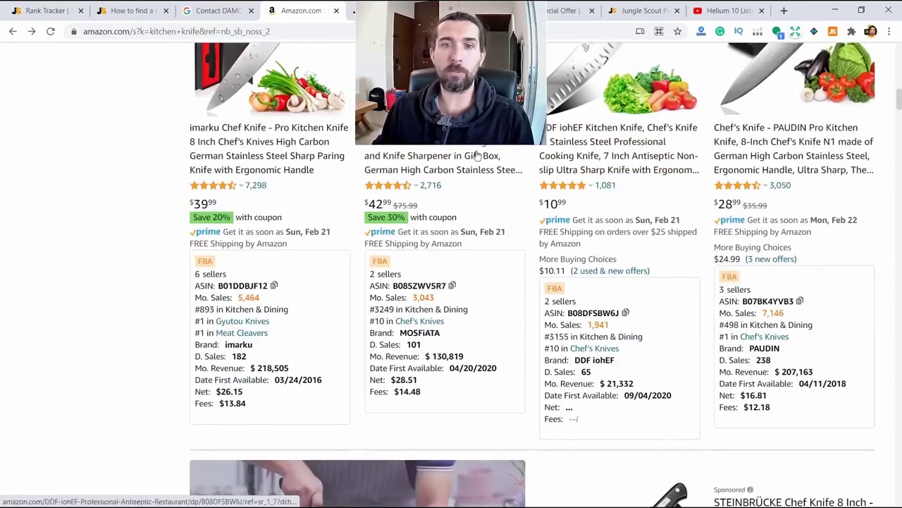
{"action": "scroll", "coordinate": [302, 163], "scroll_direction": "up", "scroll_amount": 1}
{"action": "scroll", "coordinate": [301, 160], "scroll_direction": "up", "scroll_amount": 1}
{"action": "left_click", "coordinate": [45, 11]}
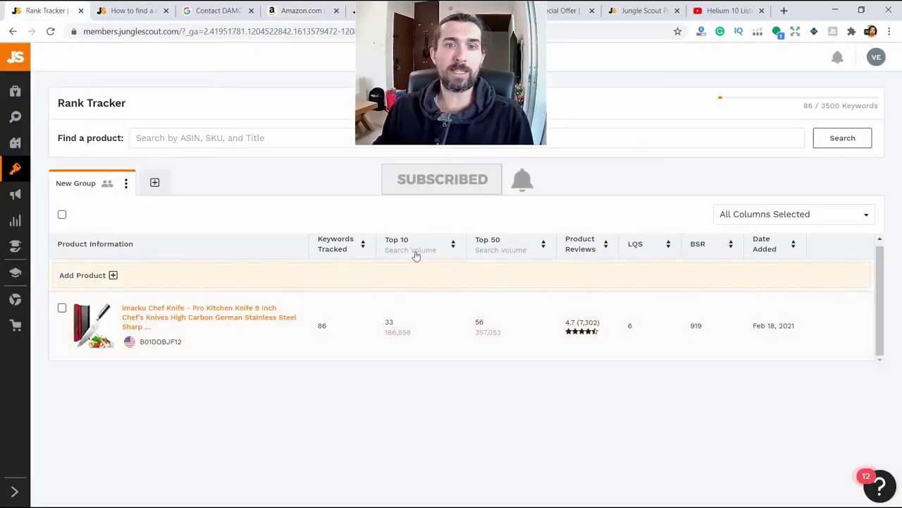
Read the Rank Tracker column definitions and open the keyword details of the imarku Chef Knife product.
{"action": "mouse_move", "coordinate": [492, 255]}
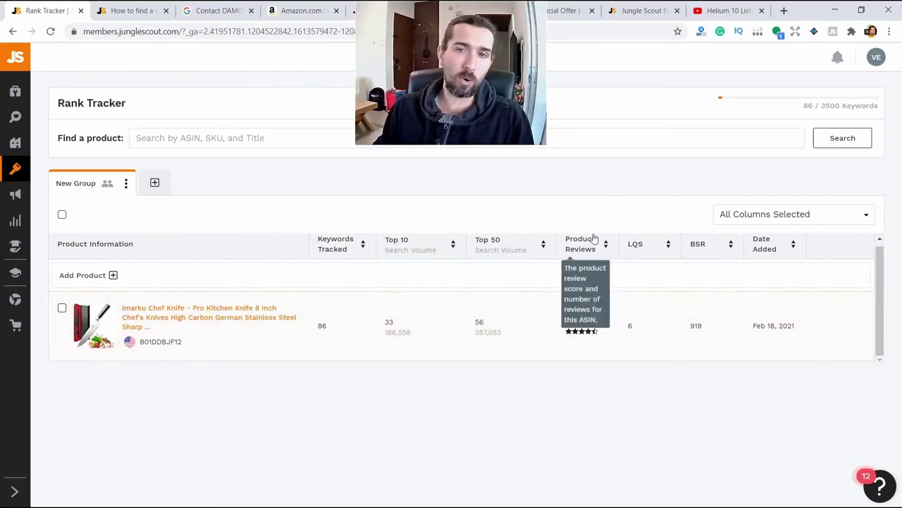
{"action": "mouse_move", "coordinate": [631, 256]}
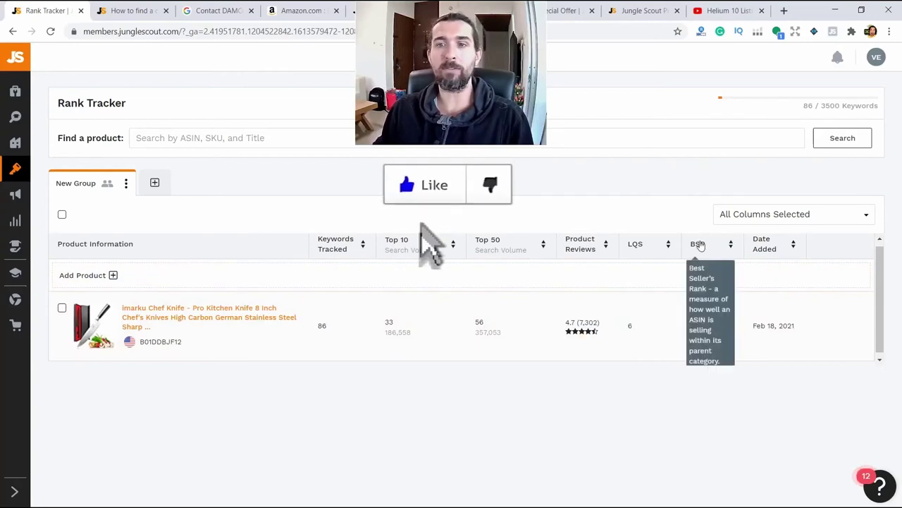
{"action": "left_click", "coordinate": [125, 318]}
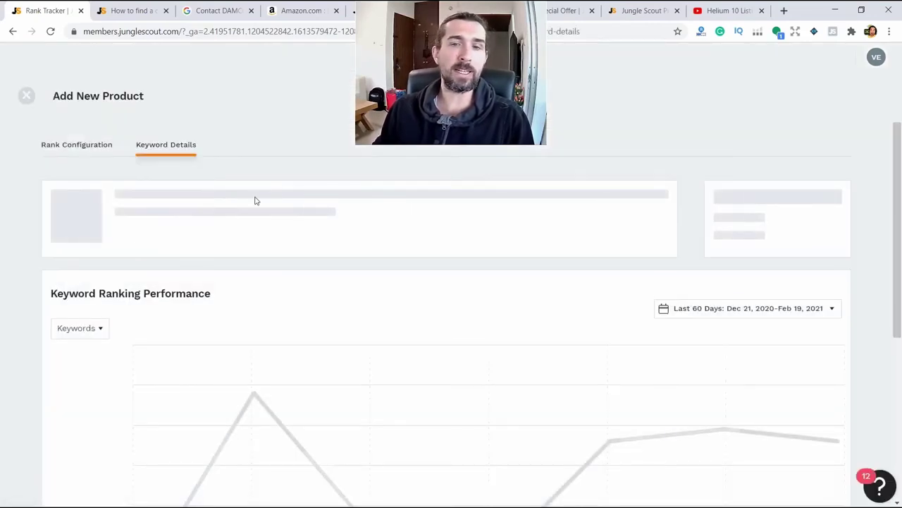
{"action": "scroll", "coordinate": [286, 191], "scroll_direction": "down", "scroll_amount": 1}
{"action": "scroll", "coordinate": [256, 193], "scroll_direction": "up", "scroll_amount": 1}
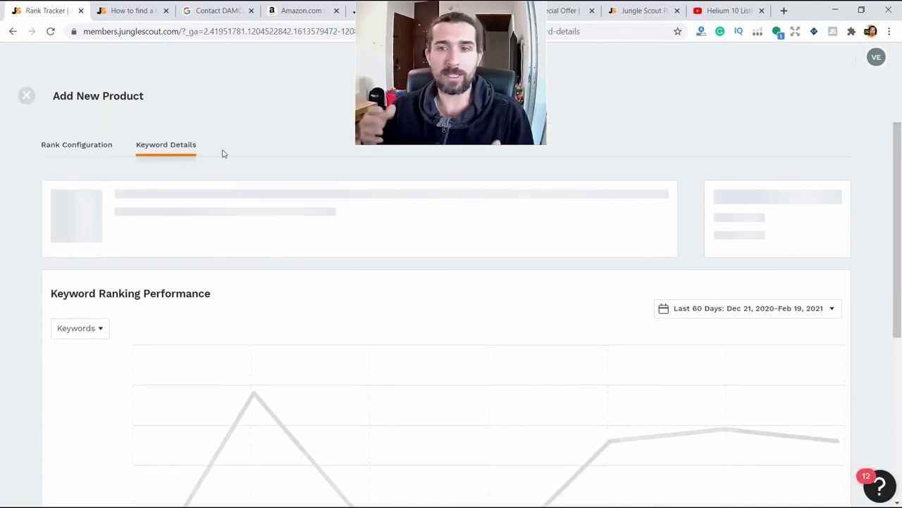
{"action": "scroll", "coordinate": [286, 206], "scroll_direction": "down", "scroll_amount": 3}
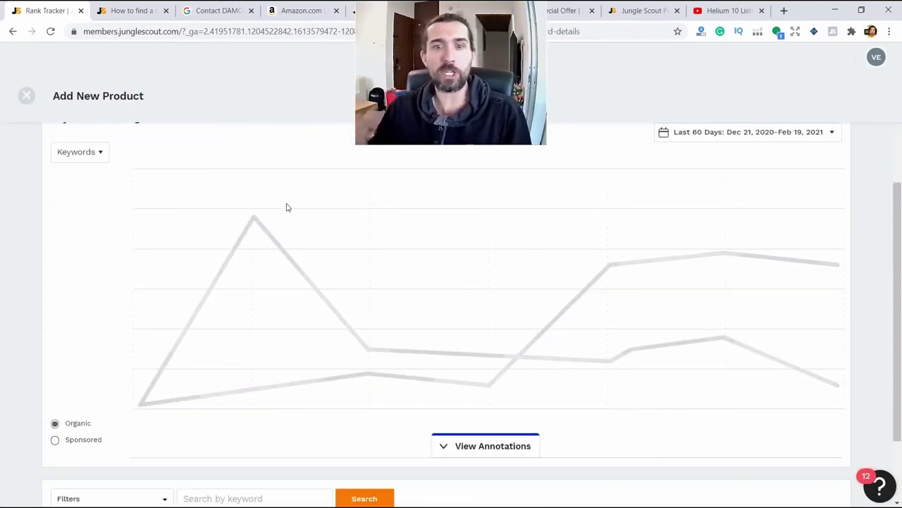
{"action": "scroll", "coordinate": [296, 220], "scroll_direction": "down", "scroll_amount": 2}
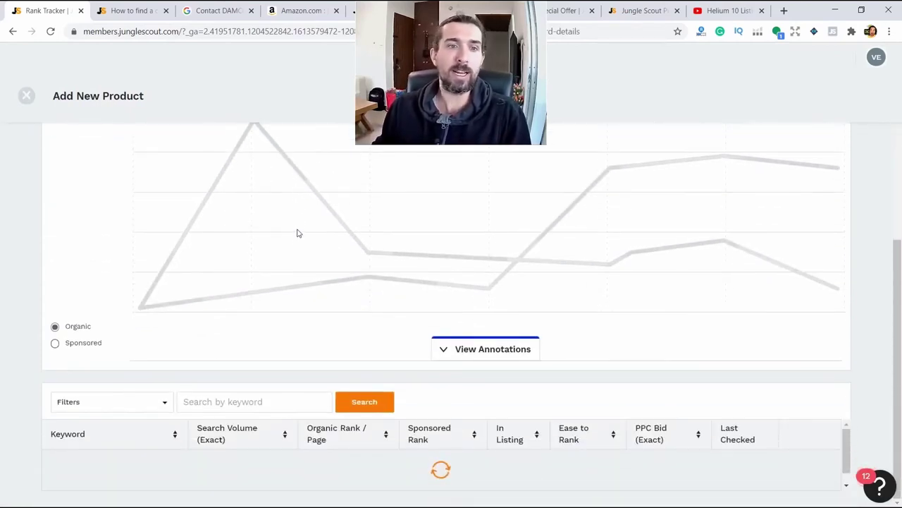
{"action": "scroll", "coordinate": [297, 232], "scroll_direction": "up", "scroll_amount": 4}
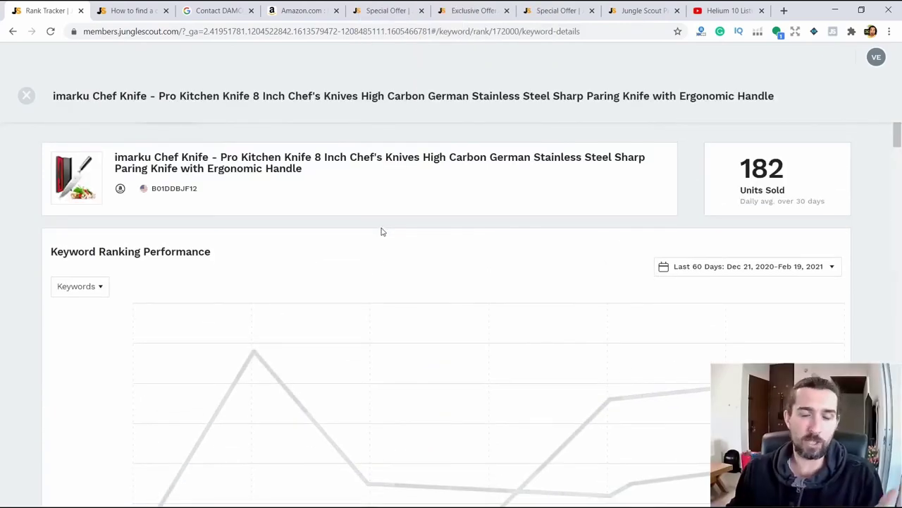
Examine the organic ranking history of the charted keywords over the last 60 days and check the date range options.
{"action": "scroll", "coordinate": [378, 282], "scroll_direction": "down", "scroll_amount": 2}
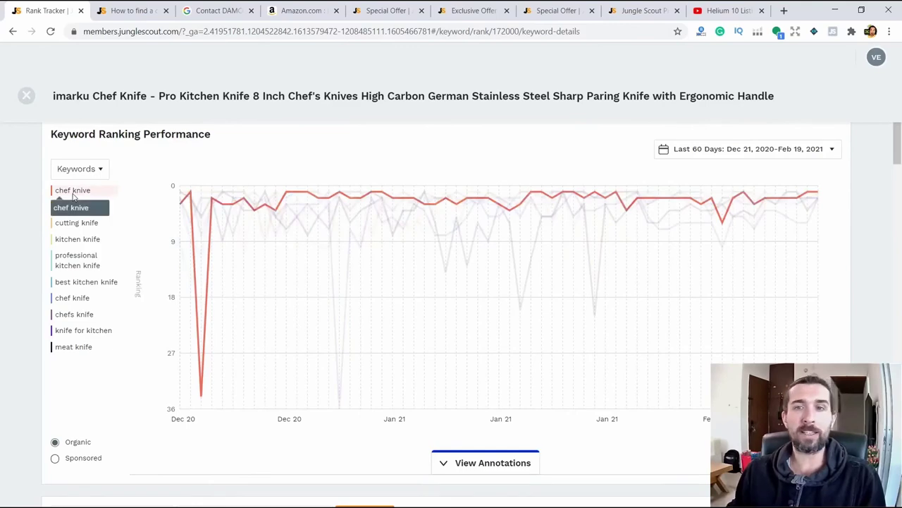
{"action": "mouse_move", "coordinate": [220, 229]}
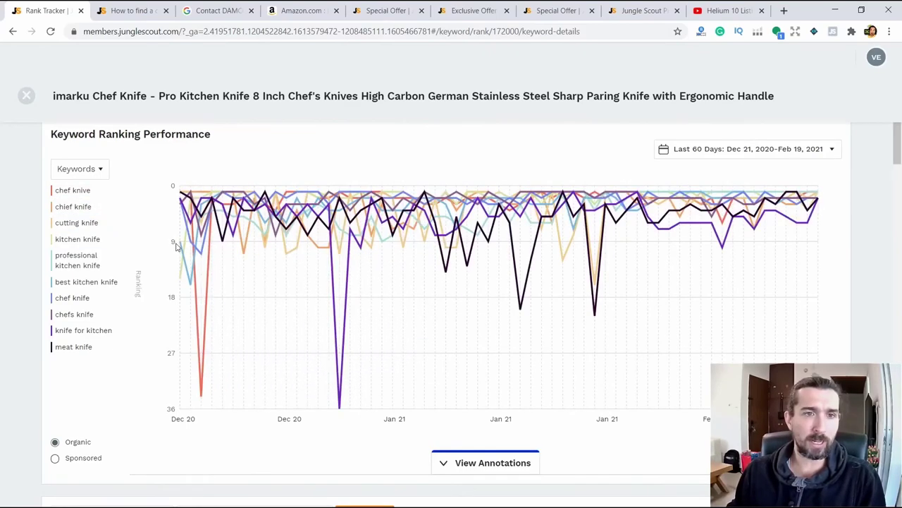
{"action": "mouse_move", "coordinate": [180, 267]}
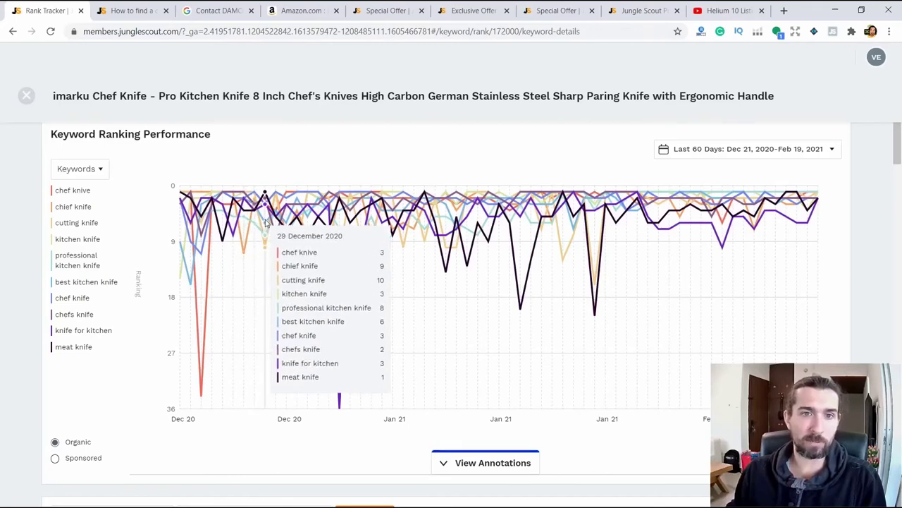
{"action": "left_click", "coordinate": [795, 151]}
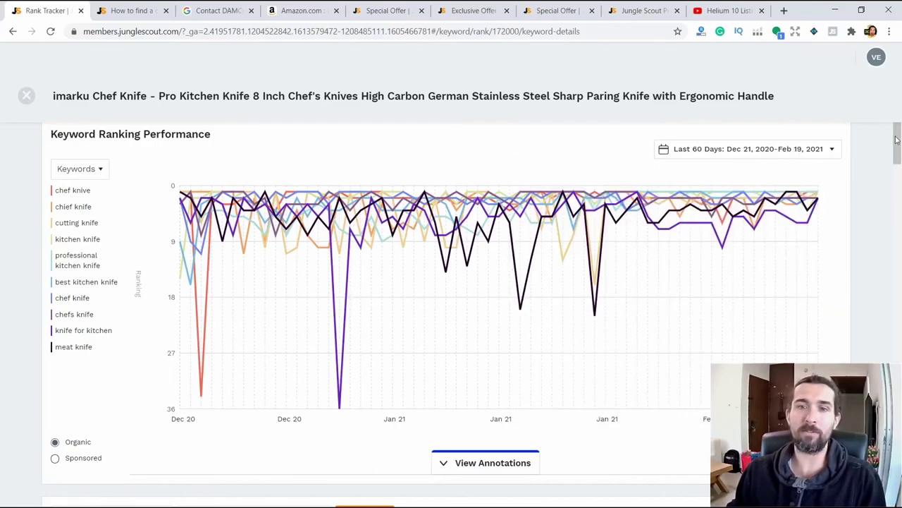
Switch the Keyword Ranking Performance chart from organic to sponsored rankings.
{"action": "scroll", "coordinate": [315, 228], "scroll_direction": "down", "scroll_amount": 5}
{"action": "scroll", "coordinate": [67, 254], "scroll_direction": "up", "scroll_amount": 3}
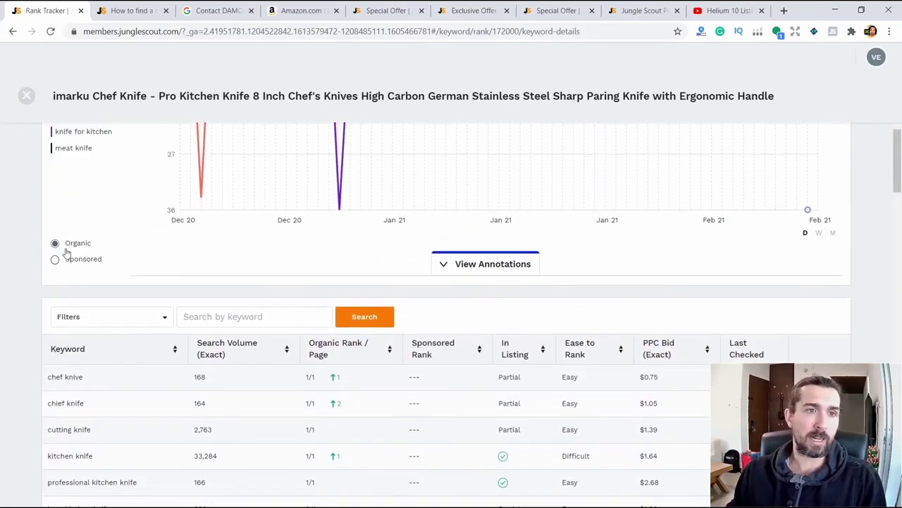
{"action": "left_click", "coordinate": [70, 378]}
{"action": "scroll", "coordinate": [71, 364], "scroll_direction": "up", "scroll_amount": 2}
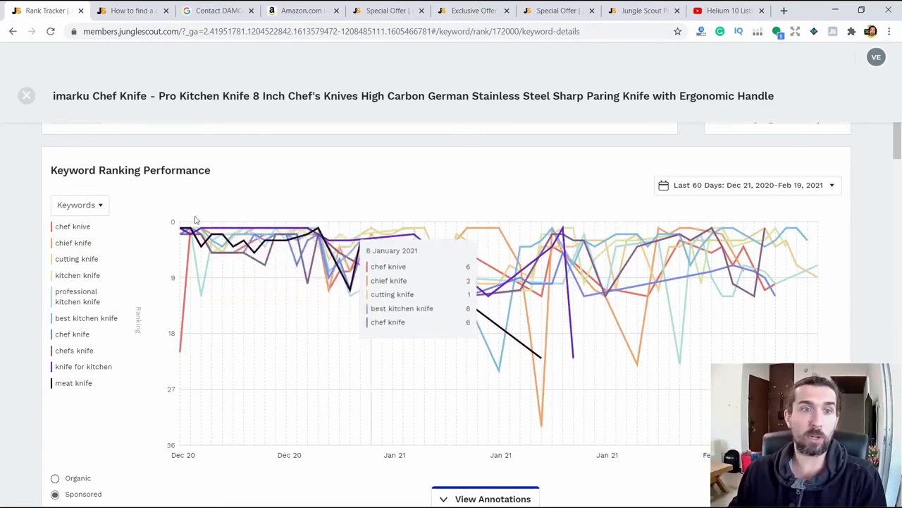
View the list of keywords selectable for the ranking chart and close it without changing the selection.
{"action": "left_click", "coordinate": [101, 206]}
{"action": "scroll", "coordinate": [136, 329], "scroll_direction": "down", "scroll_amount": 1}
{"action": "scroll", "coordinate": [136, 329], "scroll_direction": "up", "scroll_amount": 2}
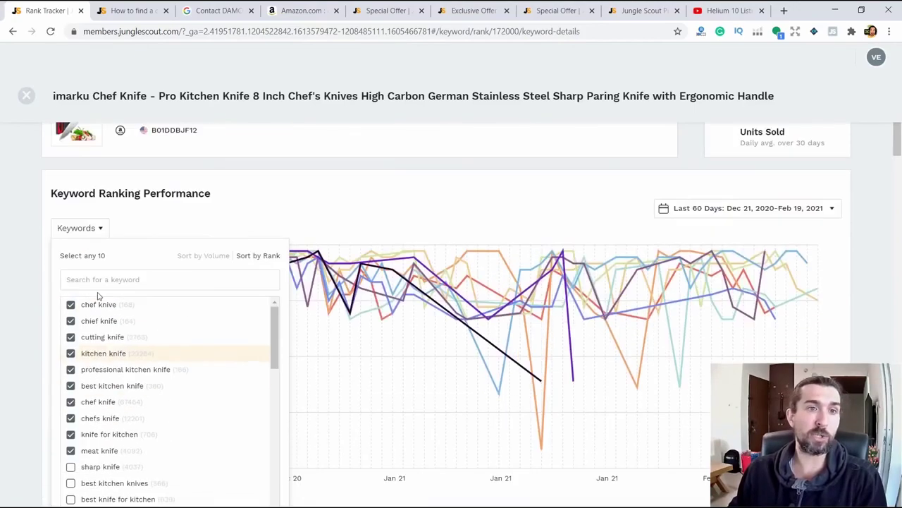
{"action": "left_click", "coordinate": [103, 256]}
Examine the search volume and organic rank and page of the tracked keywords in the keyword table.
{"action": "scroll", "coordinate": [113, 247], "scroll_direction": "down", "scroll_amount": 5}
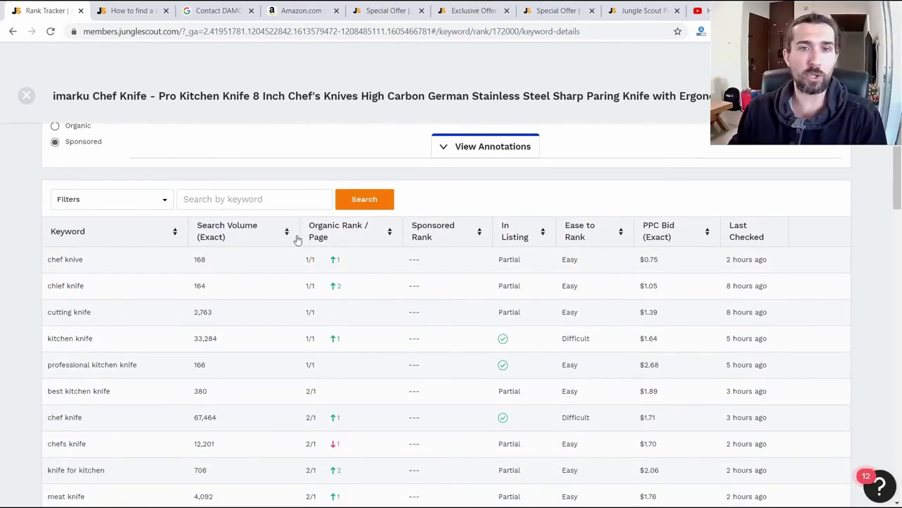
{"action": "scroll", "coordinate": [113, 262], "scroll_direction": "down", "scroll_amount": 1}
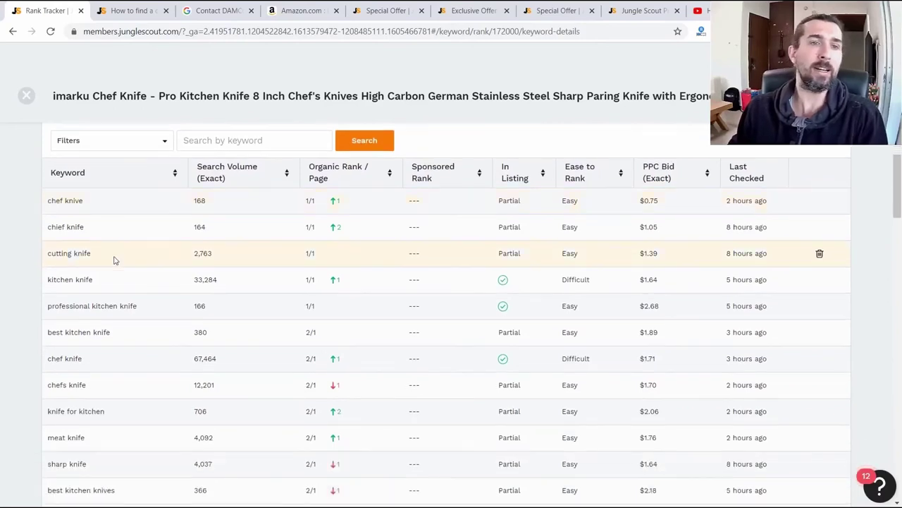
{"action": "scroll", "coordinate": [84, 262], "scroll_direction": "up", "scroll_amount": 1}
{"action": "scroll", "coordinate": [73, 268], "scroll_direction": "down", "scroll_amount": 1}
{"action": "scroll", "coordinate": [141, 282], "scroll_direction": "up", "scroll_amount": 1}
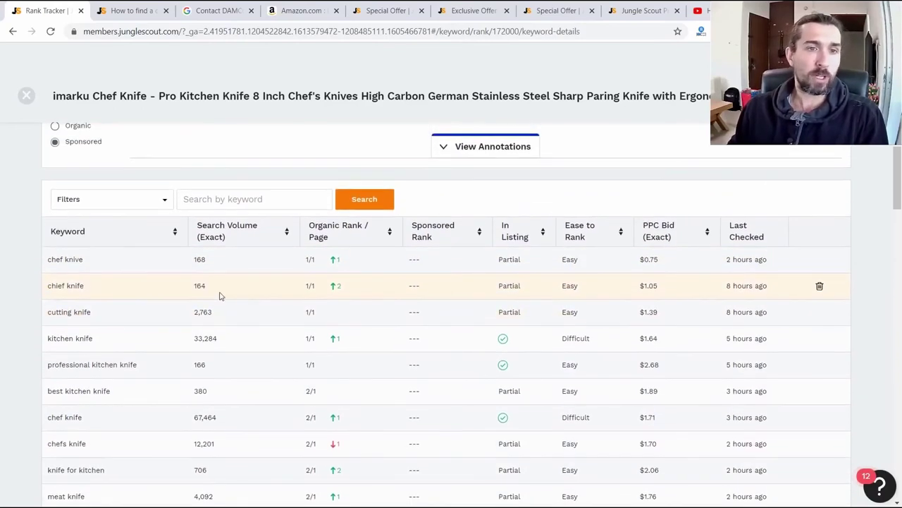
{"action": "left_click", "coordinate": [314, 266]}
{"action": "scroll", "coordinate": [314, 266], "scroll_direction": "down", "scroll_amount": 5}
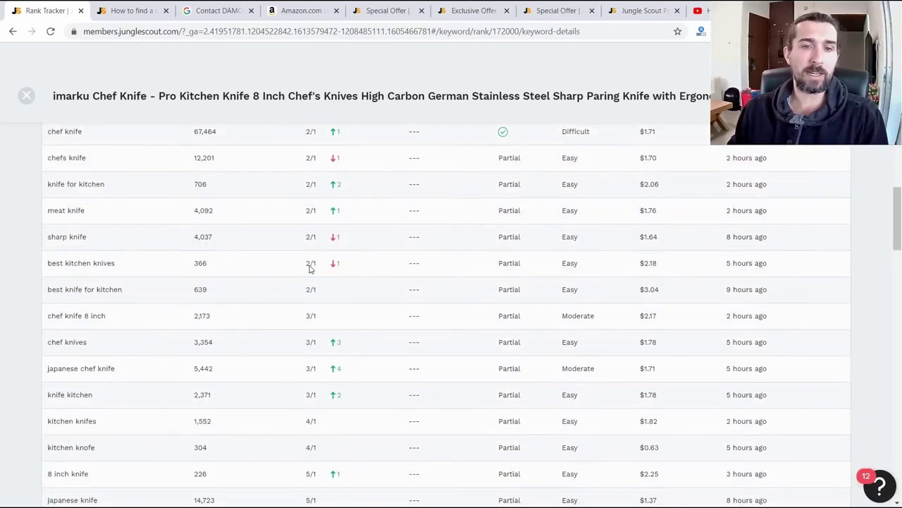
{"action": "scroll", "coordinate": [315, 173], "scroll_direction": "up", "scroll_amount": 3}
{"action": "scroll", "coordinate": [315, 173], "scroll_direction": "down", "scroll_amount": 13}
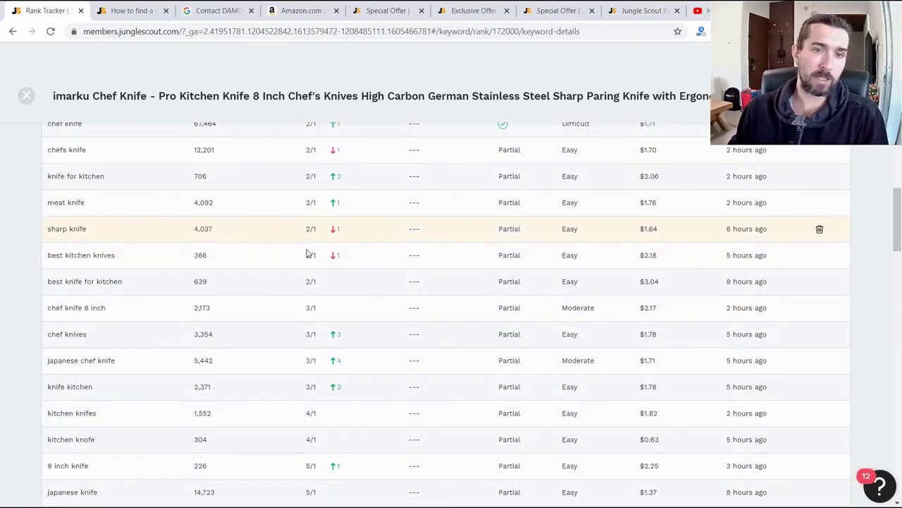
{"action": "scroll", "coordinate": [89, 254], "scroll_direction": "up", "scroll_amount": 2}
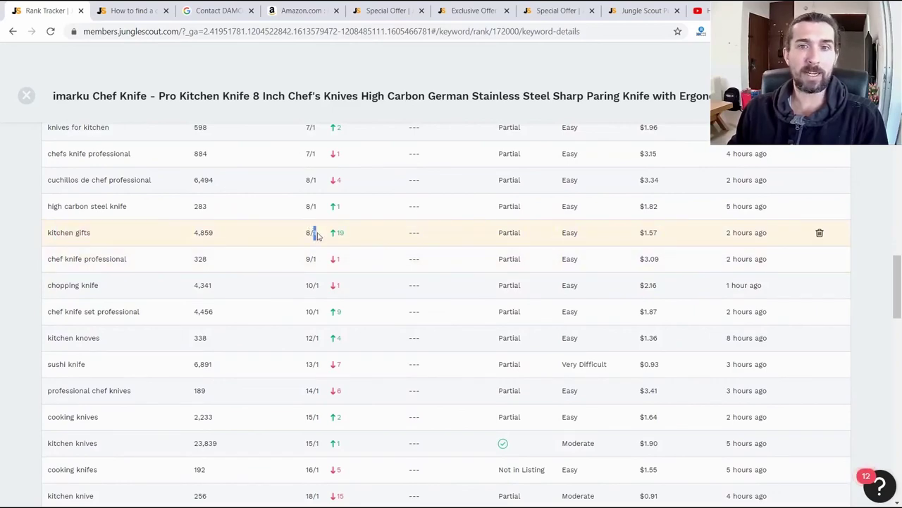
{"action": "scroll", "coordinate": [318, 236], "scroll_direction": "up", "scroll_amount": 10}
{"action": "scroll", "coordinate": [417, 298], "scroll_direction": "down", "scroll_amount": 2}
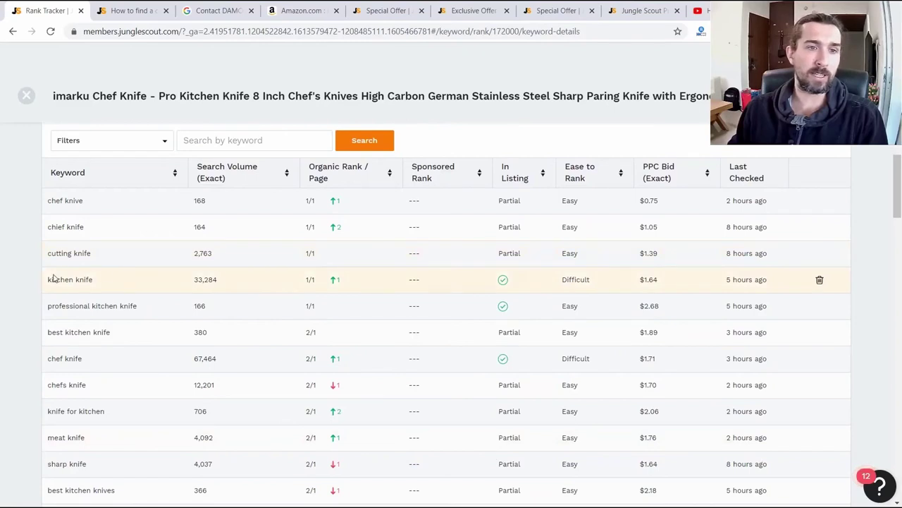
Compare the In Listing status of the keywords "kitchen knife" and "cutting knife".
{"action": "left_click_drag", "start_coordinate": [54, 279], "coordinate": [487, 289]}
{"action": "left_click_drag", "start_coordinate": [501, 253], "coordinate": [523, 258]}
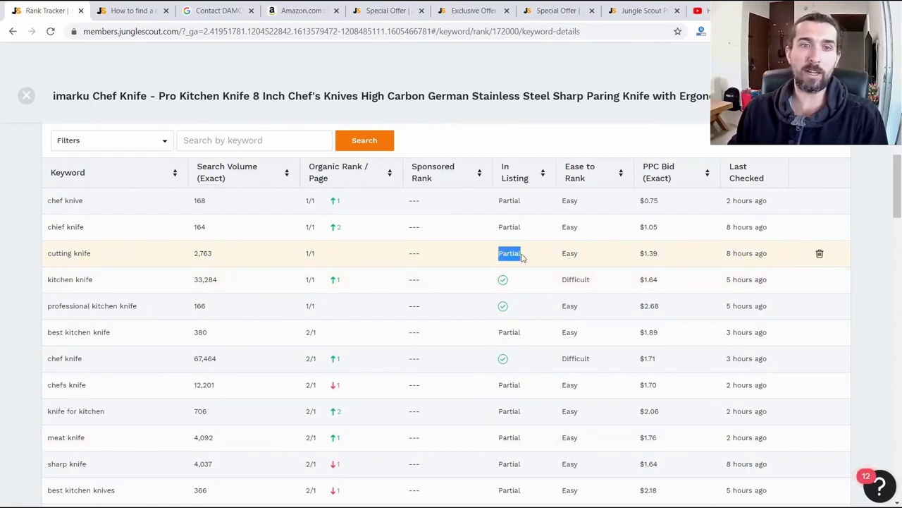
{"action": "triple_click", "coordinate": [87, 252]}
{"action": "left_click", "coordinate": [86, 253]}
{"action": "triple_click", "coordinate": [88, 253]}
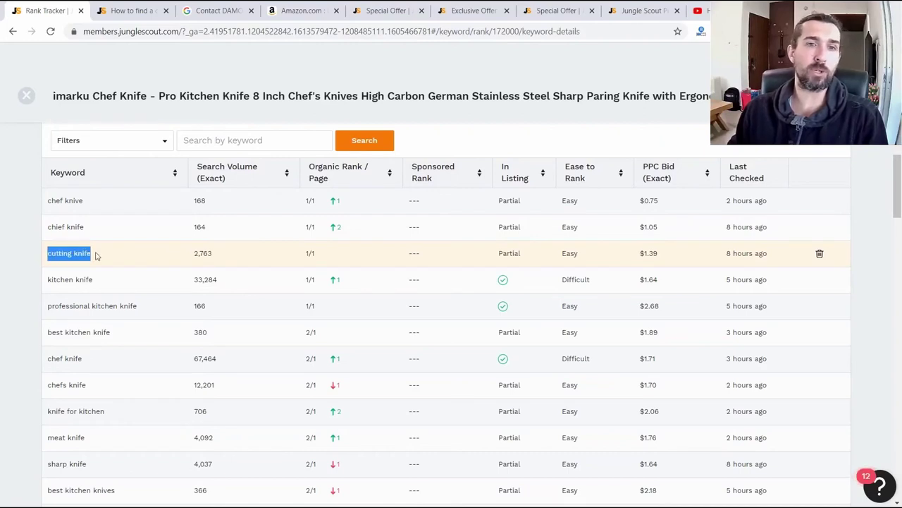
{"action": "left_click", "coordinate": [98, 255]}
{"action": "left_click_drag", "start_coordinate": [118, 253], "coordinate": [50, 254]}
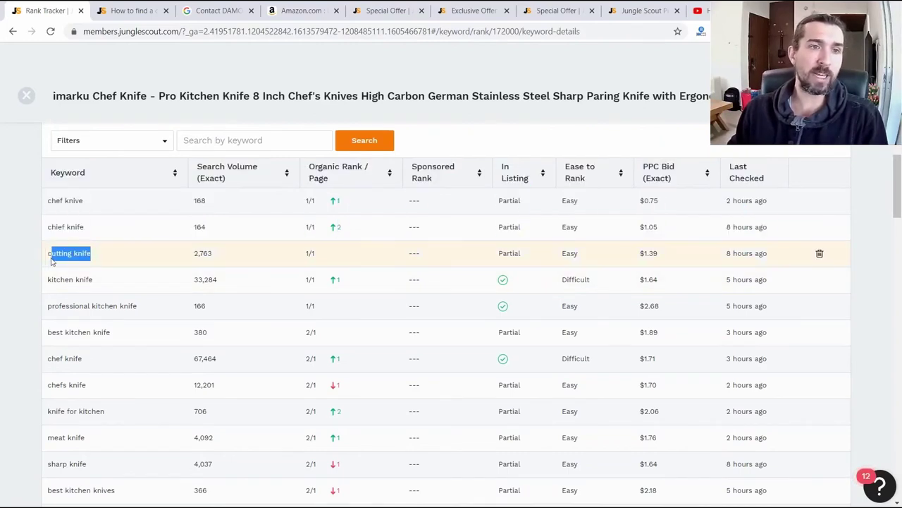
{"action": "left_click", "coordinate": [64, 253]}
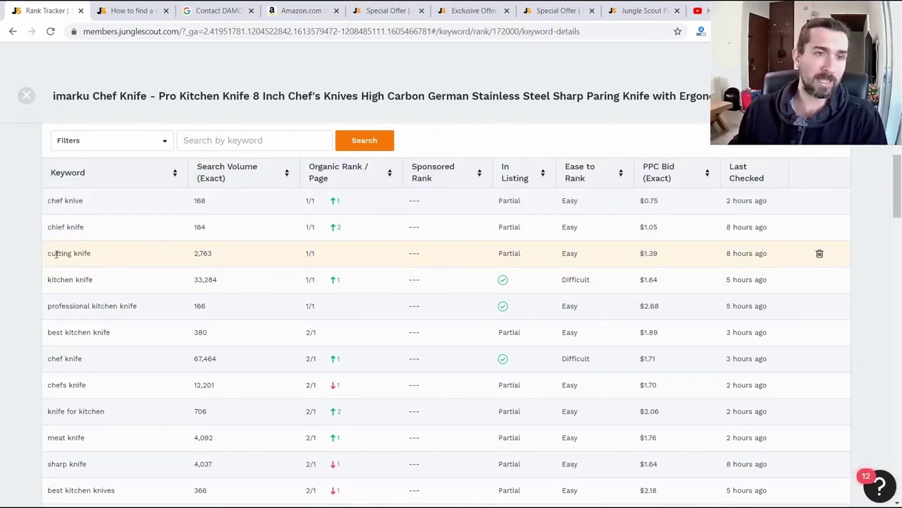
{"action": "double_click", "coordinate": [509, 254]}
{"action": "left_click", "coordinate": [509, 255]}
{"action": "double_click", "coordinate": [509, 254]}
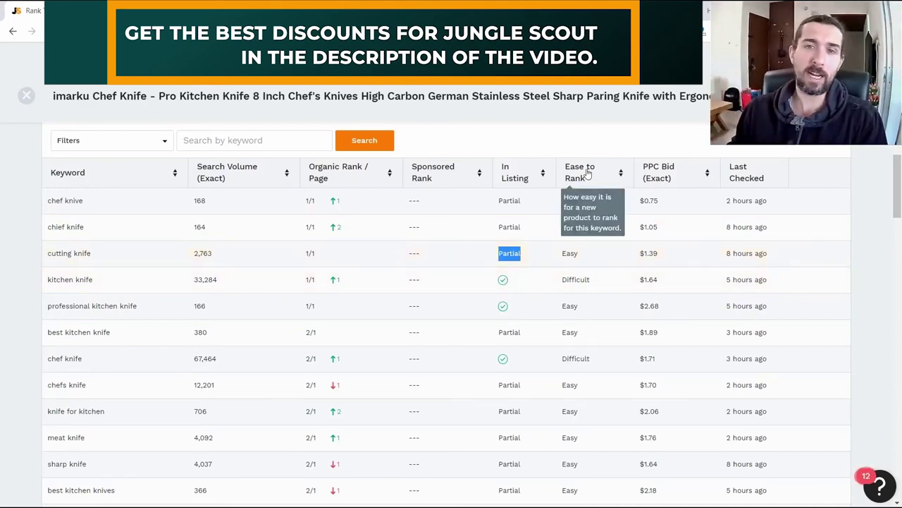
Review the Ease to Rank and PPC Bid columns for the tracked keywords and return to the ranking chart.
{"action": "left_click", "coordinate": [576, 252]}
{"action": "mouse_move", "coordinate": [575, 177]}
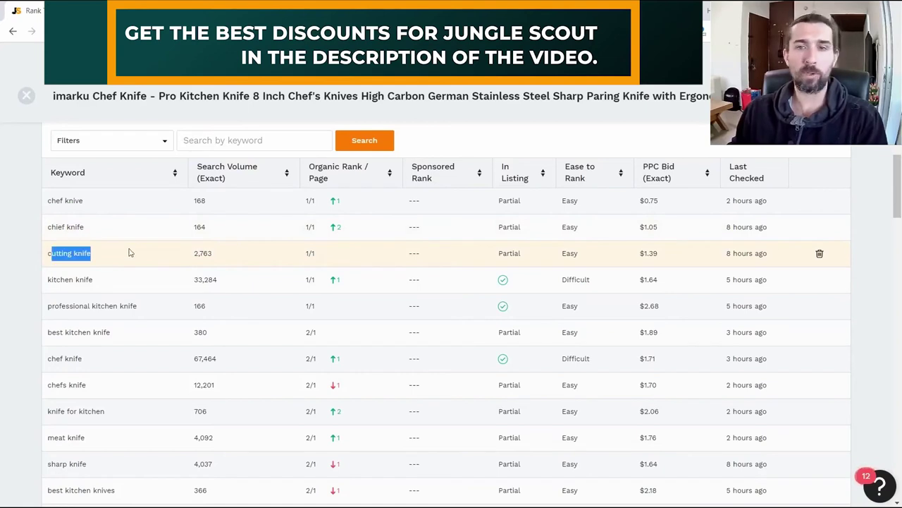
{"action": "left_click_drag", "start_coordinate": [48, 279], "coordinate": [46, 306]}
{"action": "left_click", "coordinate": [580, 326]}
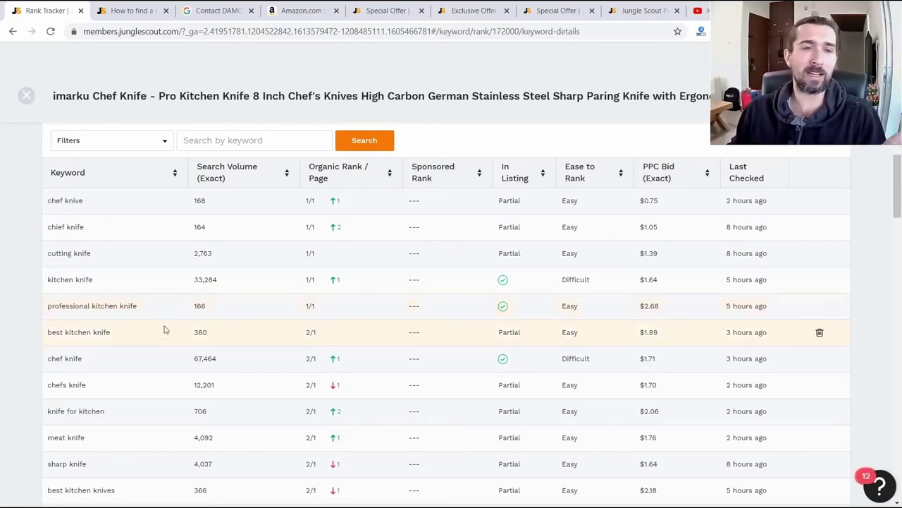
{"action": "mouse_move", "coordinate": [662, 180]}
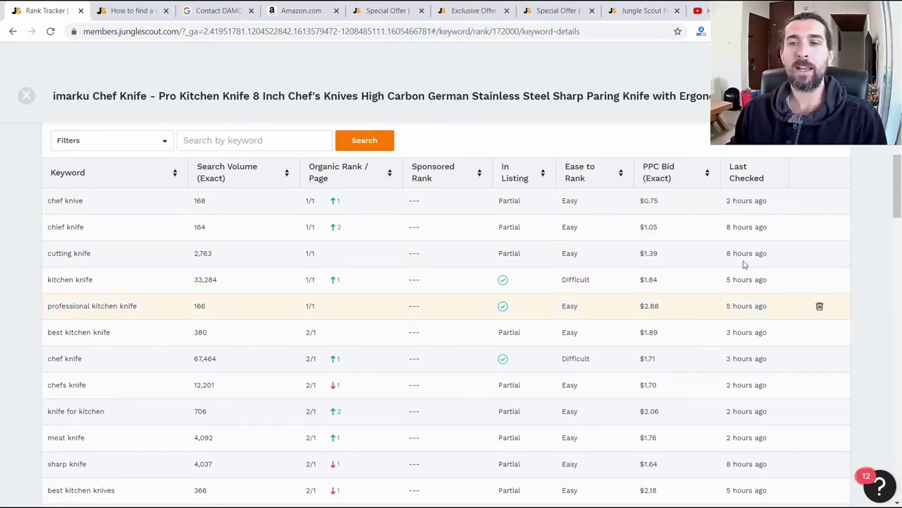
{"action": "scroll", "coordinate": [727, 203], "scroll_direction": "up", "scroll_amount": 3}
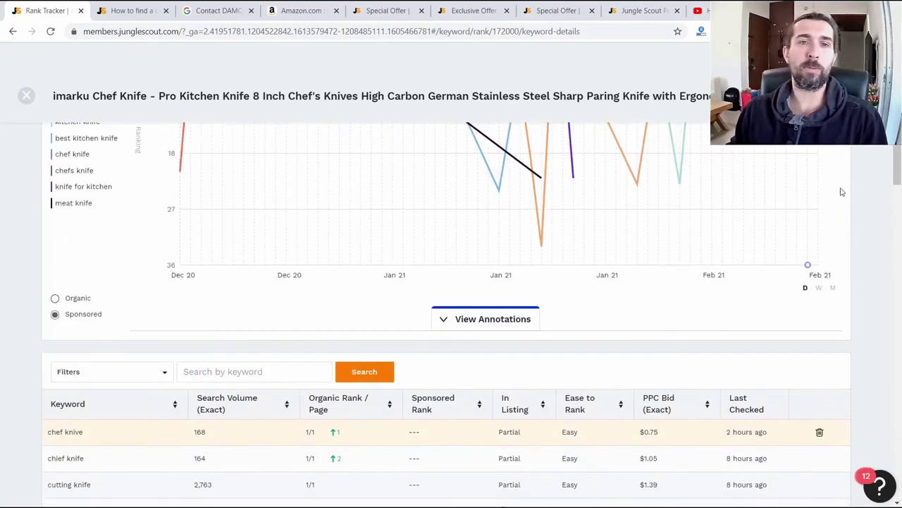
Skim the remaining tracked keywords, check the Rank Configuration view, and return to the Rank Tracker product list.
{"action": "scroll", "coordinate": [840, 191], "scroll_direction": "down", "scroll_amount": 5}
{"action": "left_click_drag", "start_coordinate": [898, 228], "coordinate": [898, 91]}
{"action": "left_click", "coordinate": [98, 143]}
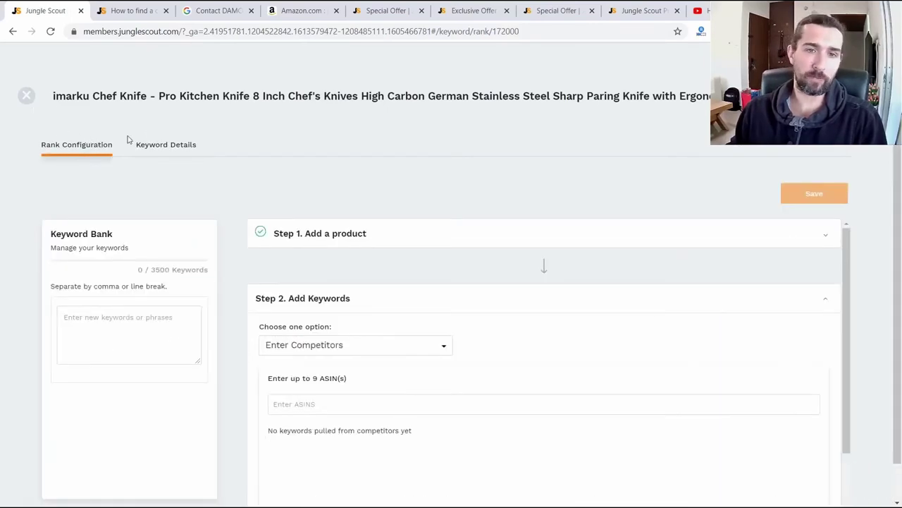
{"action": "left_click", "coordinate": [24, 96]}
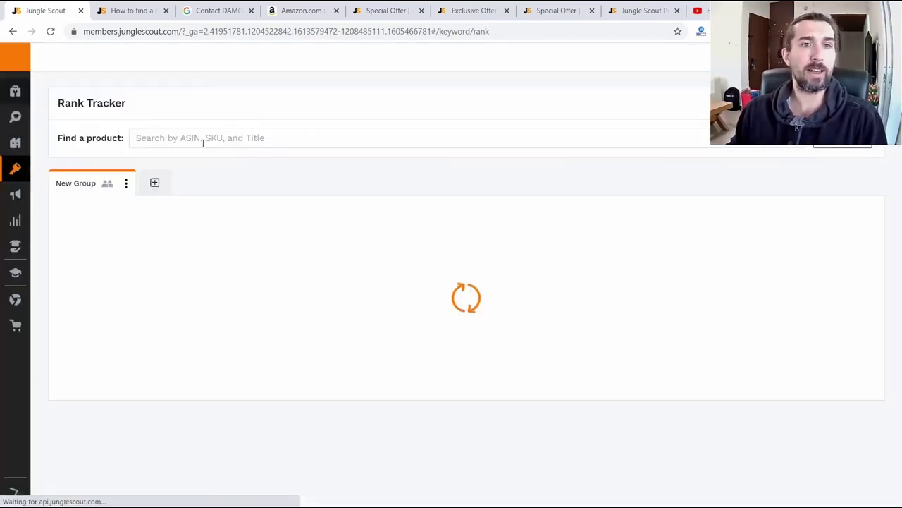
{"action": "mouse_move", "coordinate": [51, 237]}
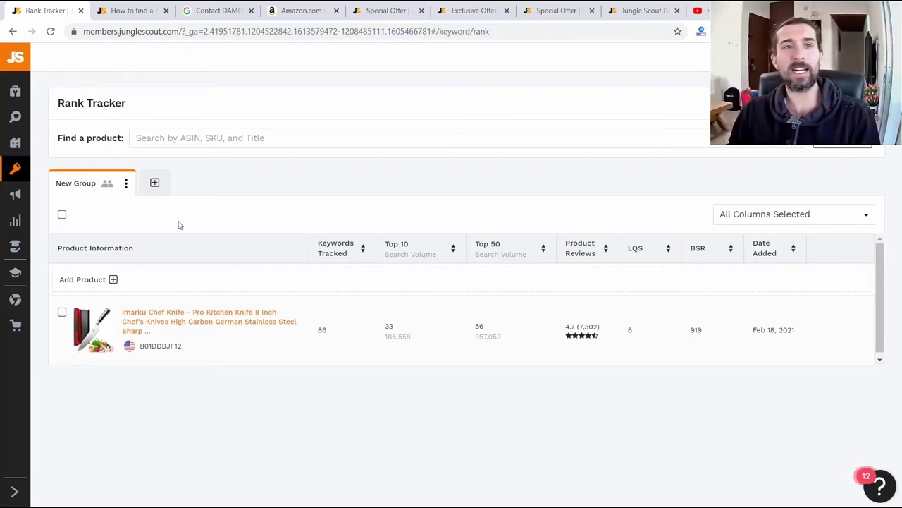
{"action": "mouse_move", "coordinate": [84, 202]}
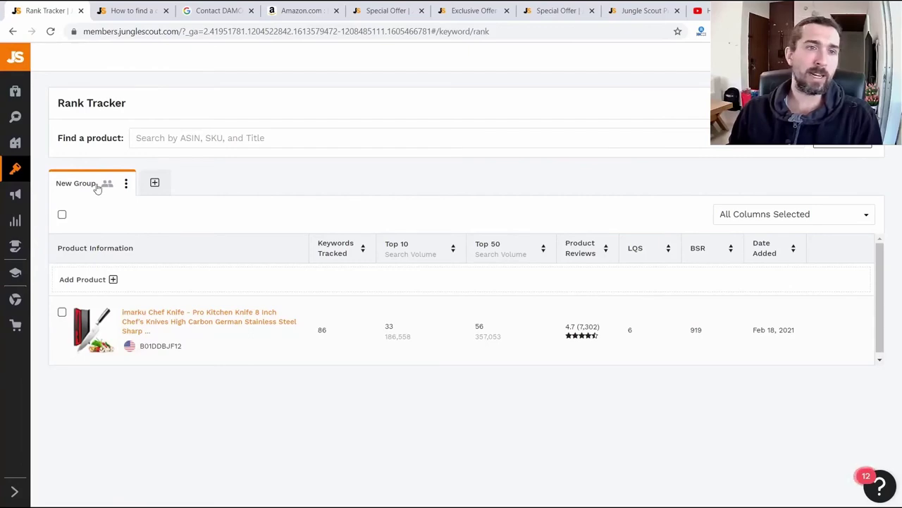
View the Email Campaigns page, then open the Promotions page and read its listed benefits.
{"action": "mouse_move", "coordinate": [15, 195]}
{"action": "left_click", "coordinate": [65, 200]}
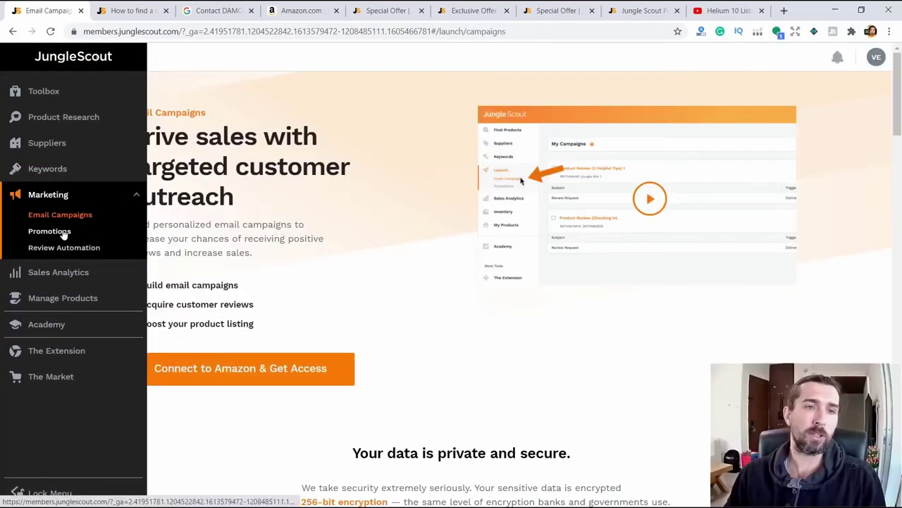
{"action": "left_click", "coordinate": [61, 234]}
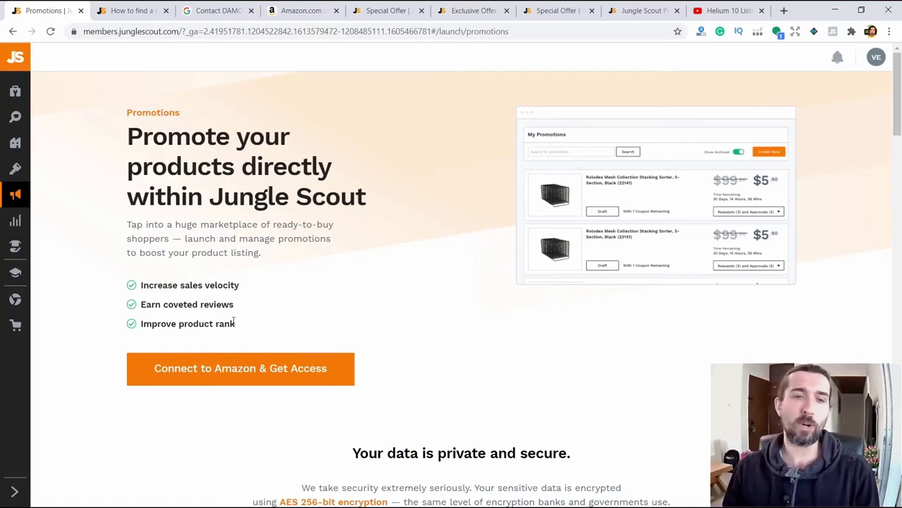
{"action": "left_click_drag", "start_coordinate": [235, 323], "coordinate": [181, 284]}
{"action": "left_click", "coordinate": [177, 282]}
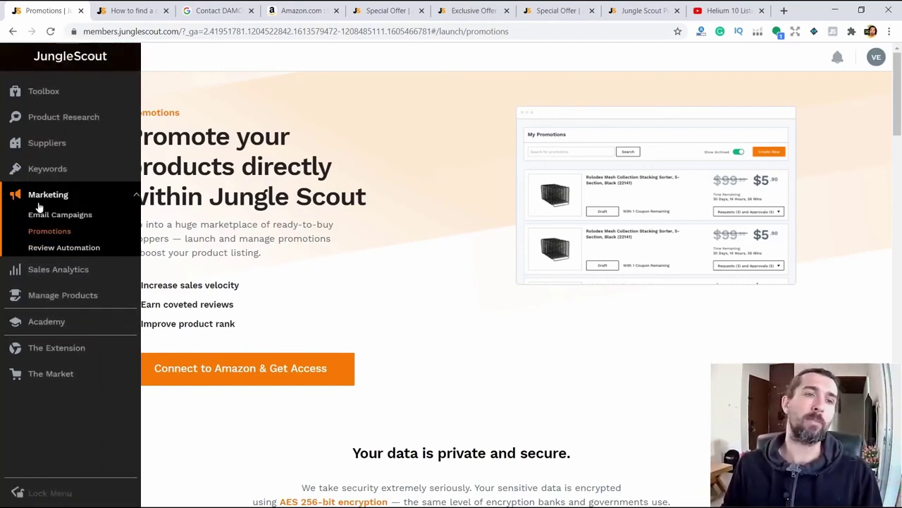
Open the Review Automation page and read how it automates product review requests.
{"action": "mouse_move", "coordinate": [62, 250]}
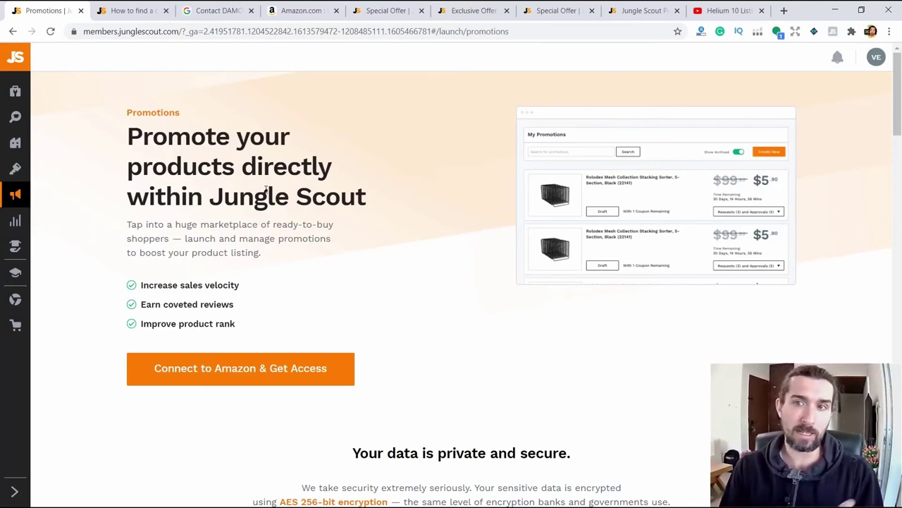
{"action": "mouse_move", "coordinate": [121, 250]}
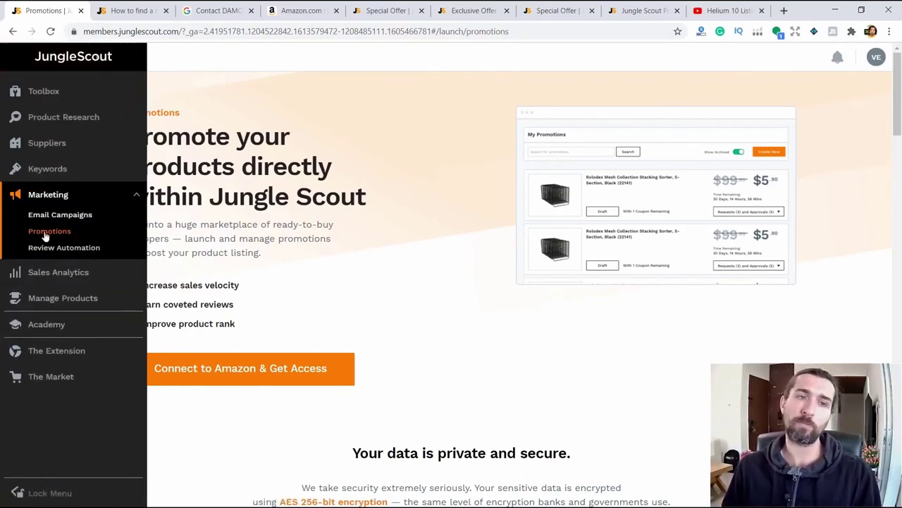
{"action": "left_click", "coordinate": [53, 246]}
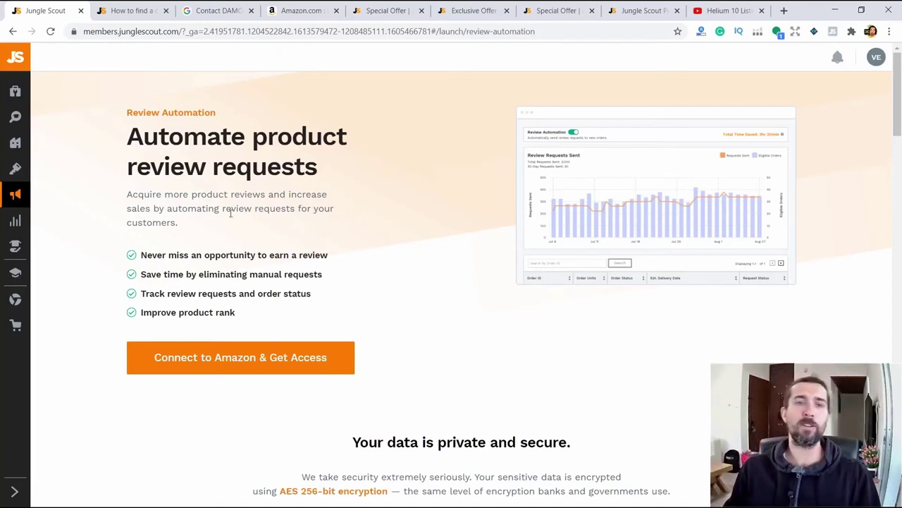
Open the Profit Overview page and play its tutorial video, skipping ahead in stages to 3:38.
{"action": "mouse_move", "coordinate": [62, 205]}
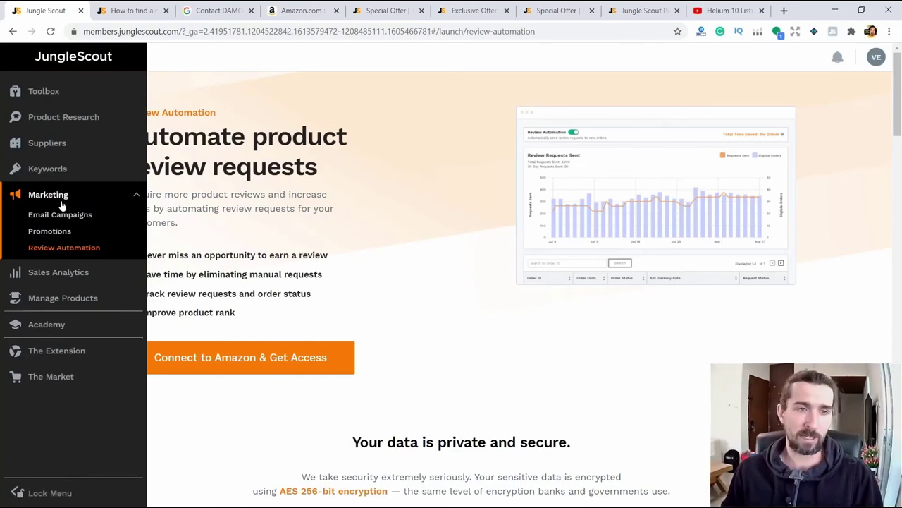
{"action": "left_click", "coordinate": [95, 278]}
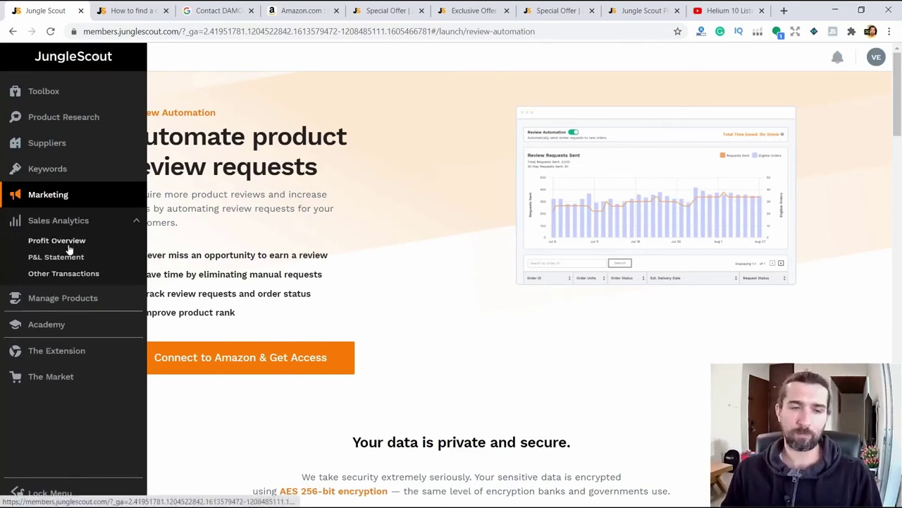
{"action": "left_click", "coordinate": [71, 240]}
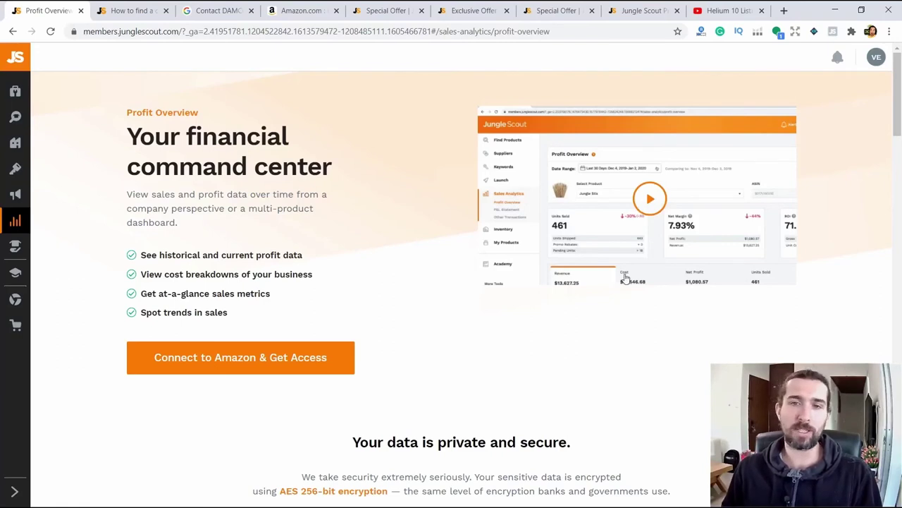
{"action": "left_click", "coordinate": [649, 213]}
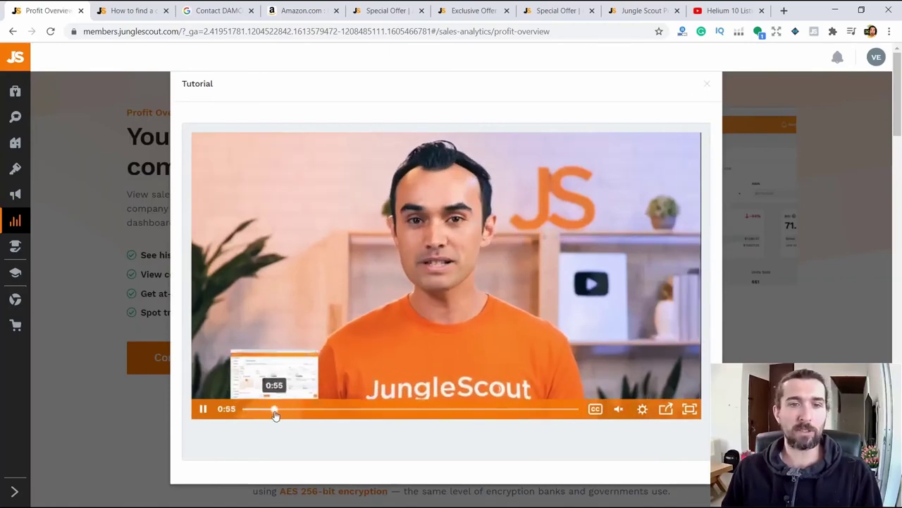
{"action": "left_click", "coordinate": [275, 409]}
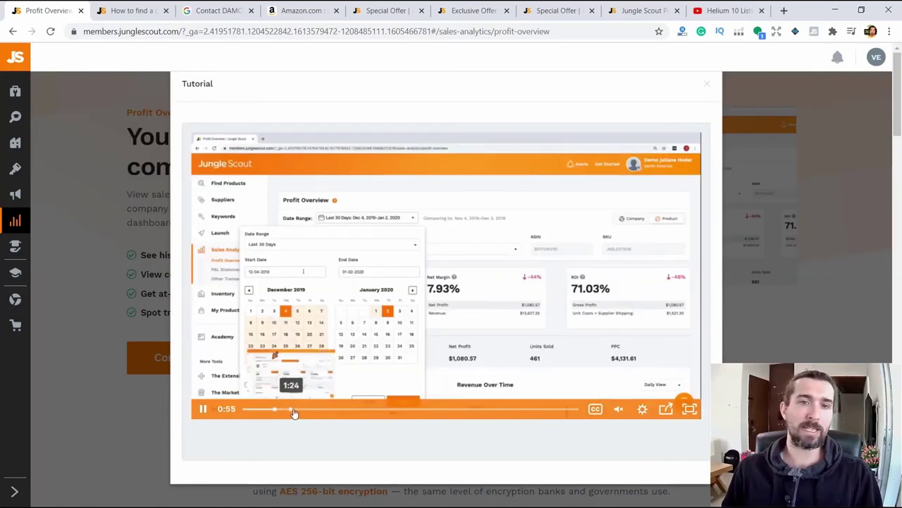
{"action": "left_click", "coordinate": [295, 411]}
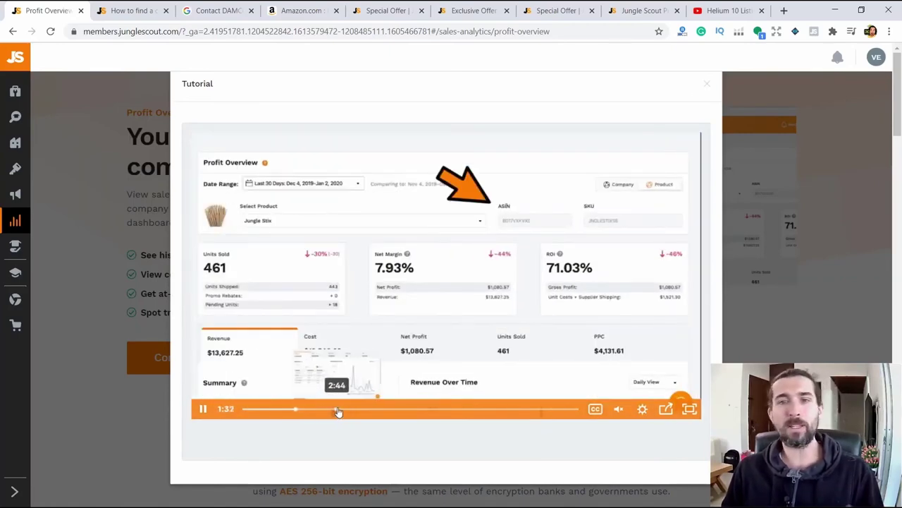
{"action": "left_click", "coordinate": [329, 411]}
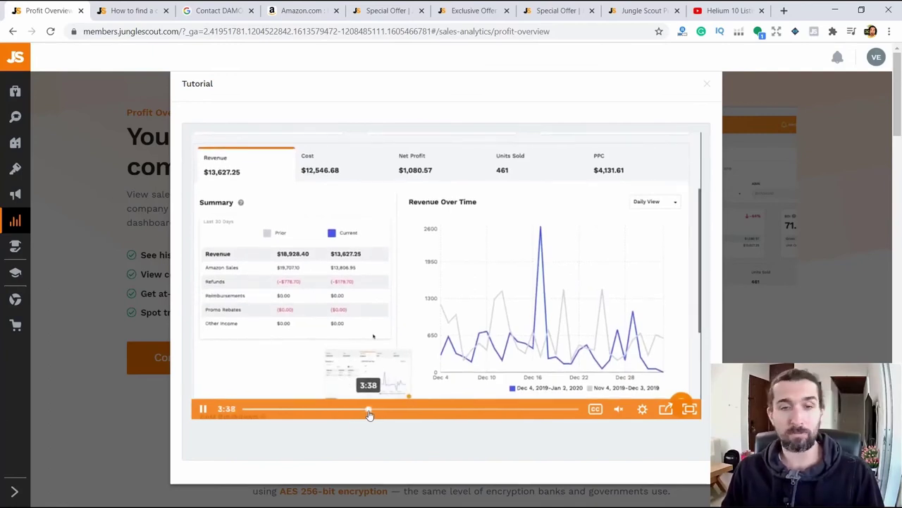
{"action": "left_click", "coordinate": [368, 411]}
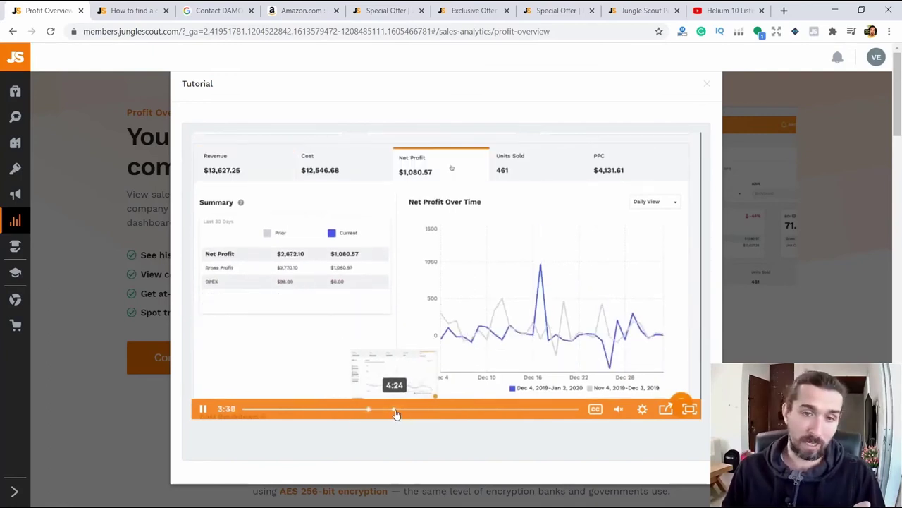
Skim the rest of the Profit Overview tutorial through the PPC and Other Transactions sections, and close the video.
{"action": "left_click", "coordinate": [203, 409]}
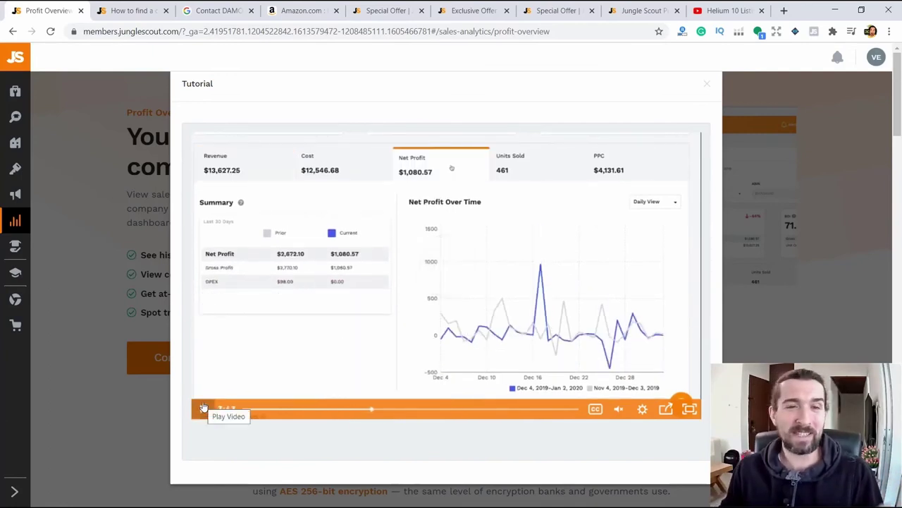
{"action": "left_click", "coordinate": [203, 409]}
{"action": "left_click", "coordinate": [415, 412]}
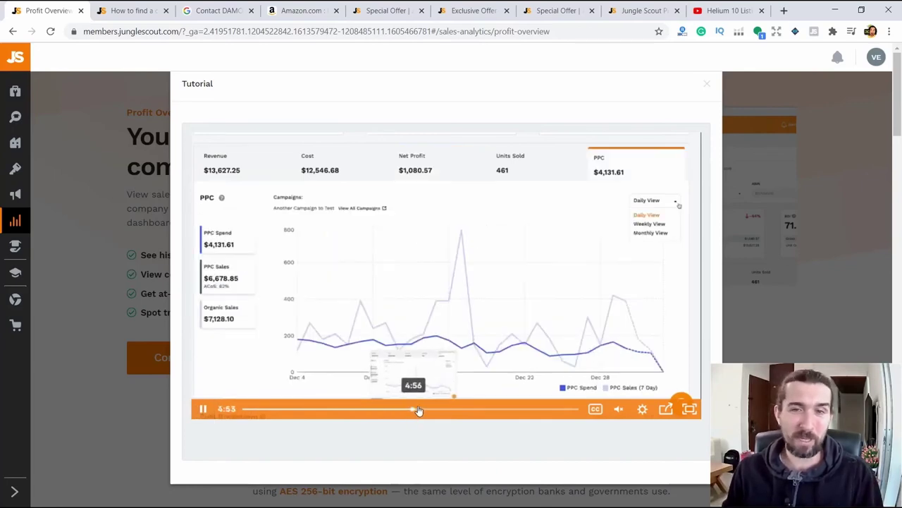
{"action": "left_click", "coordinate": [464, 411]}
{"action": "left_click", "coordinate": [503, 411]}
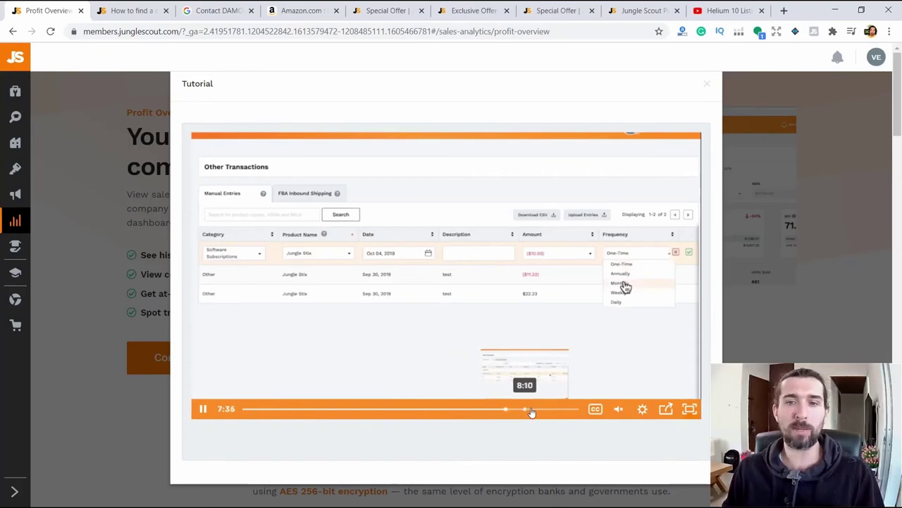
{"action": "left_click", "coordinate": [530, 411]}
{"action": "left_click", "coordinate": [199, 409]}
{"action": "key", "text": "Escape"}
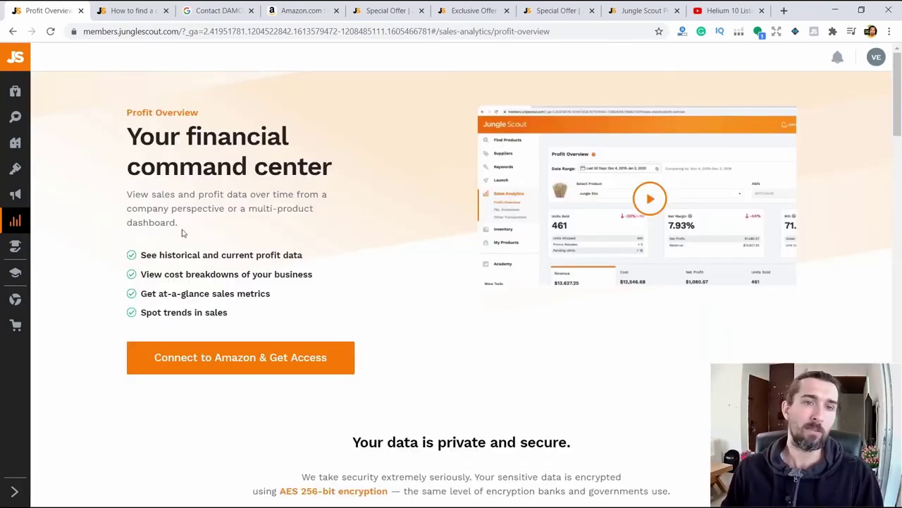
Open the P&L Statement page and read its description of the Profit & Loss Statement.
{"action": "mouse_move", "coordinate": [66, 237]}
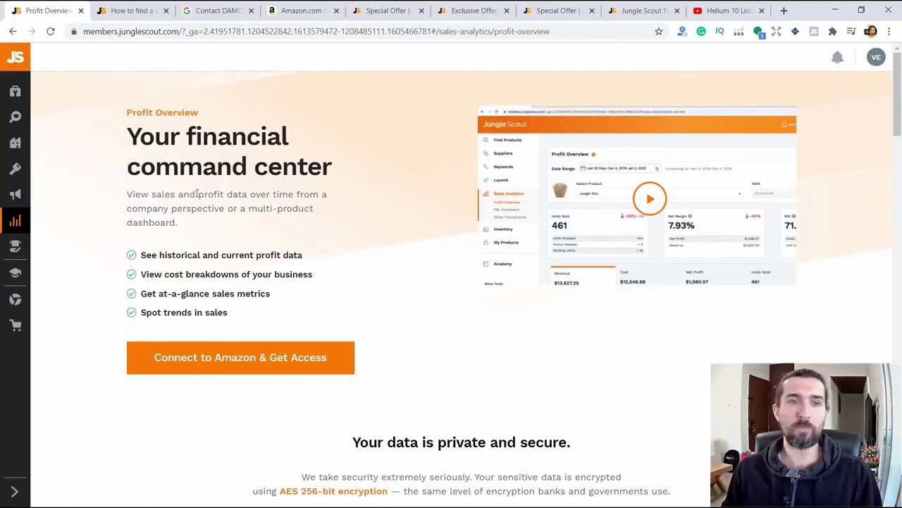
{"action": "left_click", "coordinate": [50, 257]}
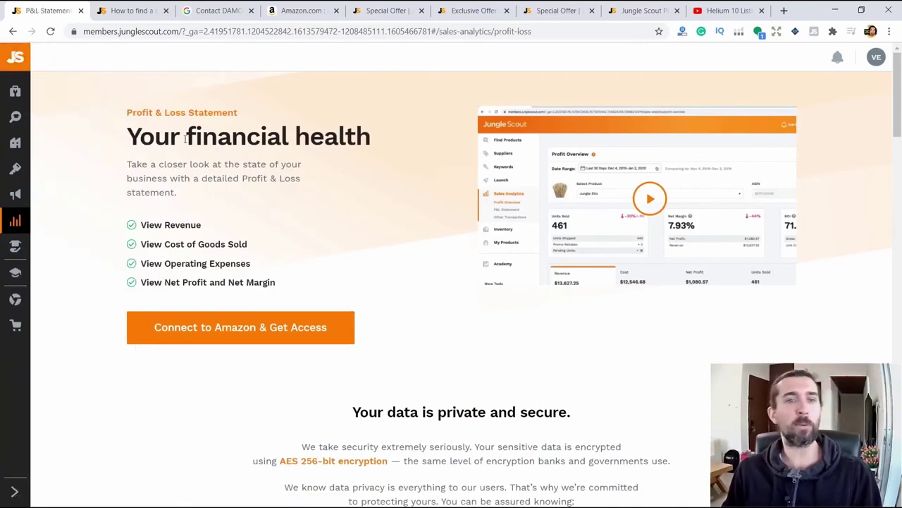
{"action": "left_click_drag", "start_coordinate": [155, 138], "coordinate": [302, 167]}
{"action": "left_click", "coordinate": [431, 209]}
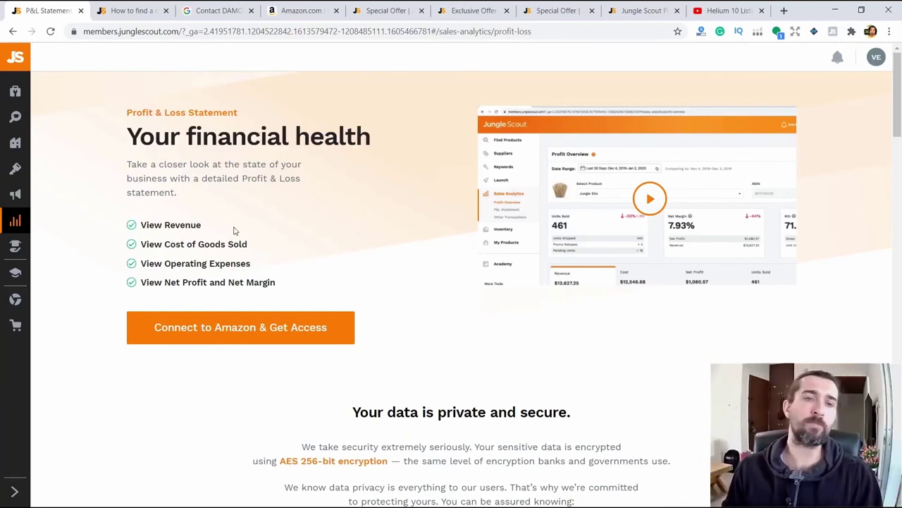
View the Other Transactions page for custom revenue and expense entries and return to the P&L Statement page.
{"action": "mouse_move", "coordinate": [20, 221]}
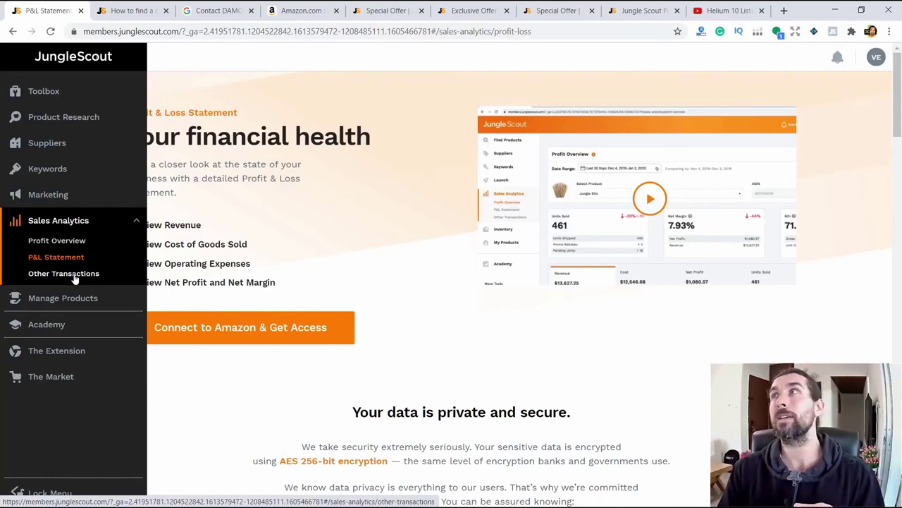
{"action": "left_click", "coordinate": [74, 275]}
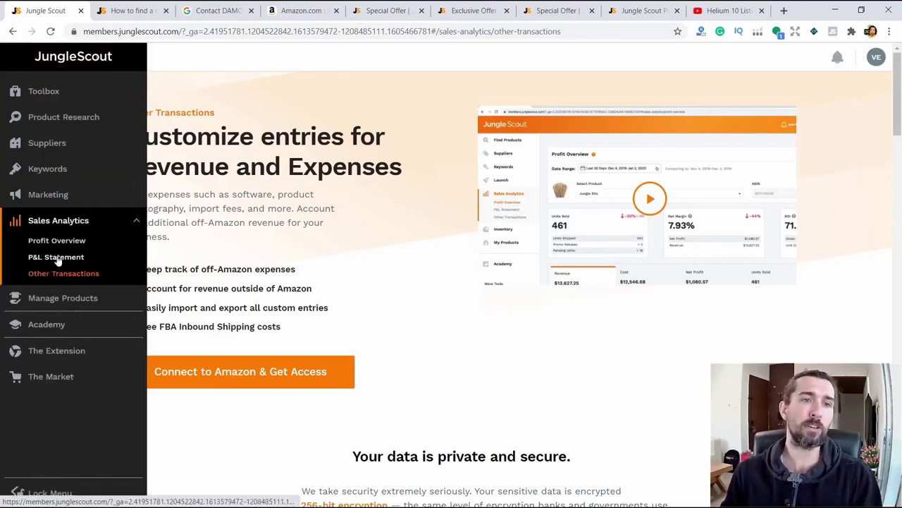
{"action": "left_click", "coordinate": [59, 258]}
Open the Inventory Manager page and read its inventory planning benefits.
{"action": "mouse_move", "coordinate": [51, 211]}
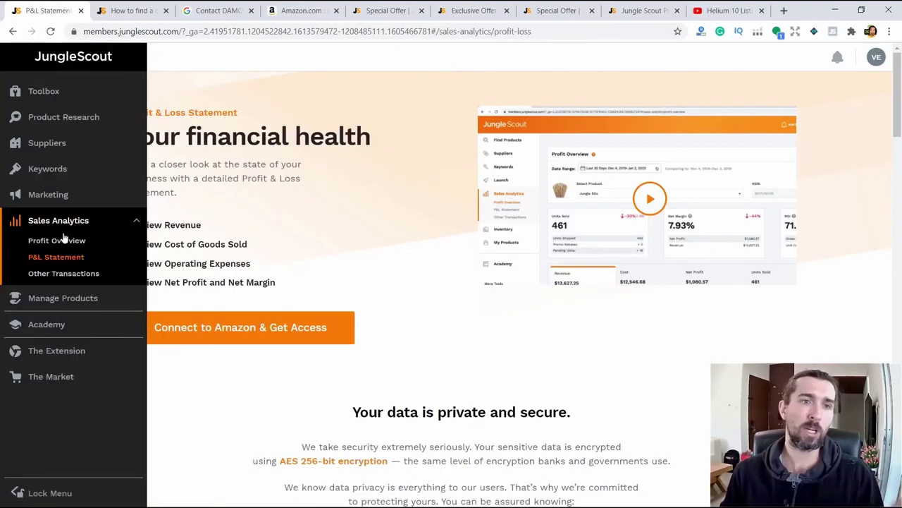
{"action": "left_click", "coordinate": [65, 297]}
{"action": "left_click", "coordinate": [63, 266]}
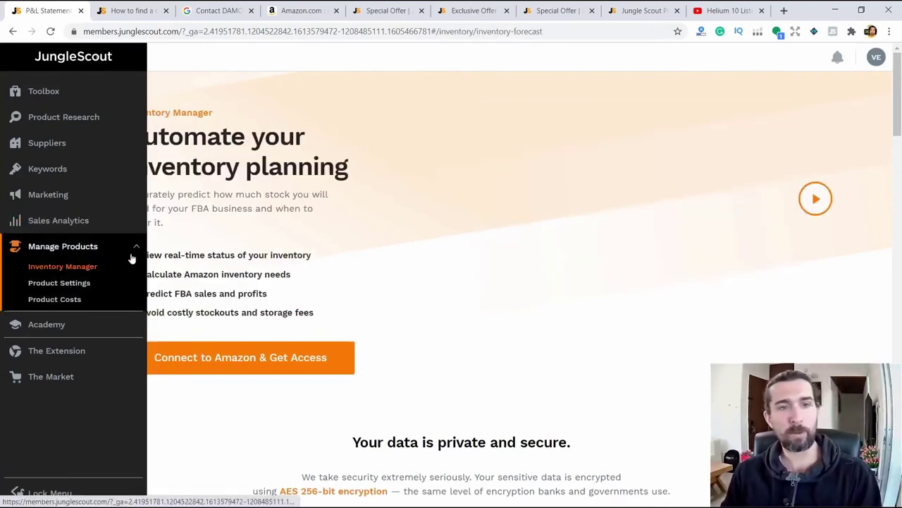
{"action": "mouse_move", "coordinate": [58, 285]}
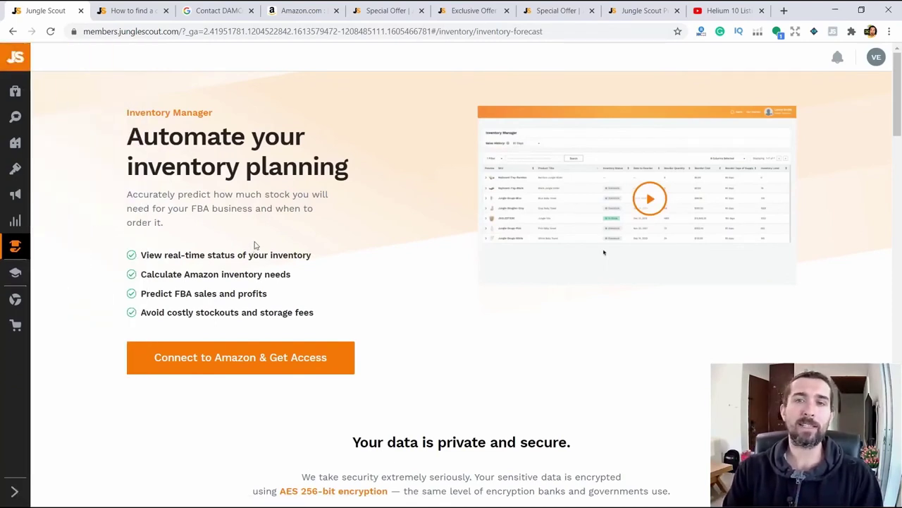
Play the Inventory Manager tutorial video, skim through it, and pause at 1:08 on the inventory status table.
{"action": "left_click", "coordinate": [574, 186]}
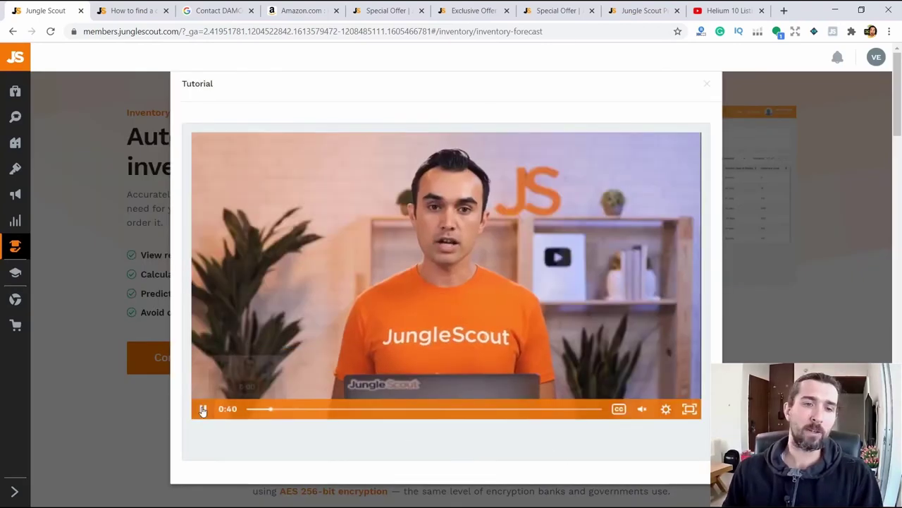
{"action": "left_click", "coordinate": [270, 409]}
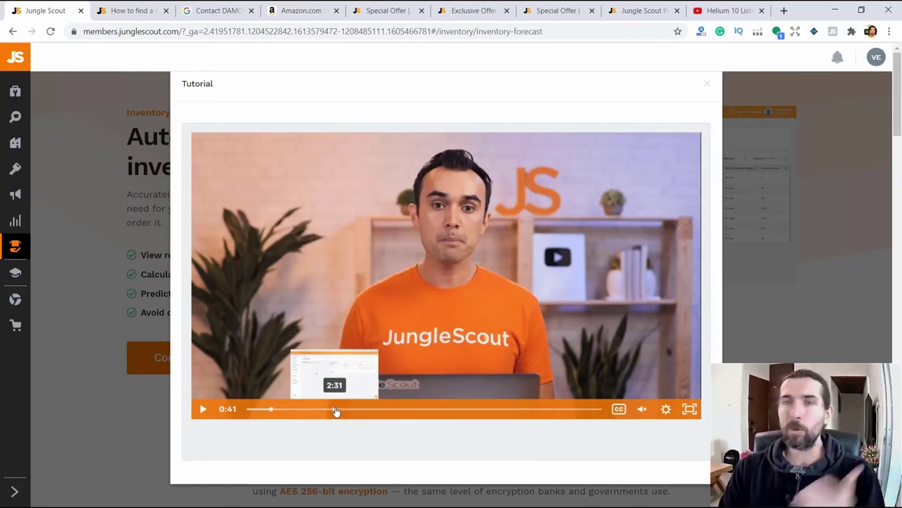
{"action": "left_click", "coordinate": [337, 411]}
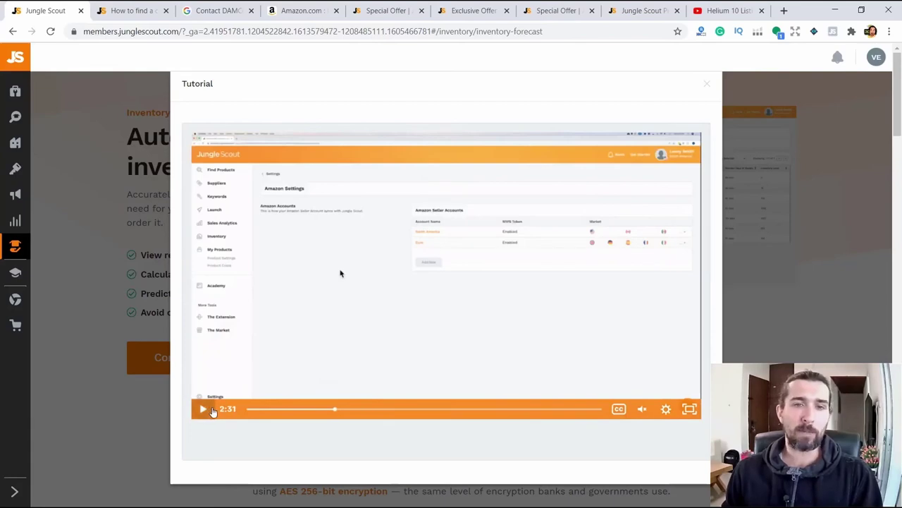
{"action": "left_click", "coordinate": [202, 409]}
{"action": "left_click", "coordinate": [303, 411]}
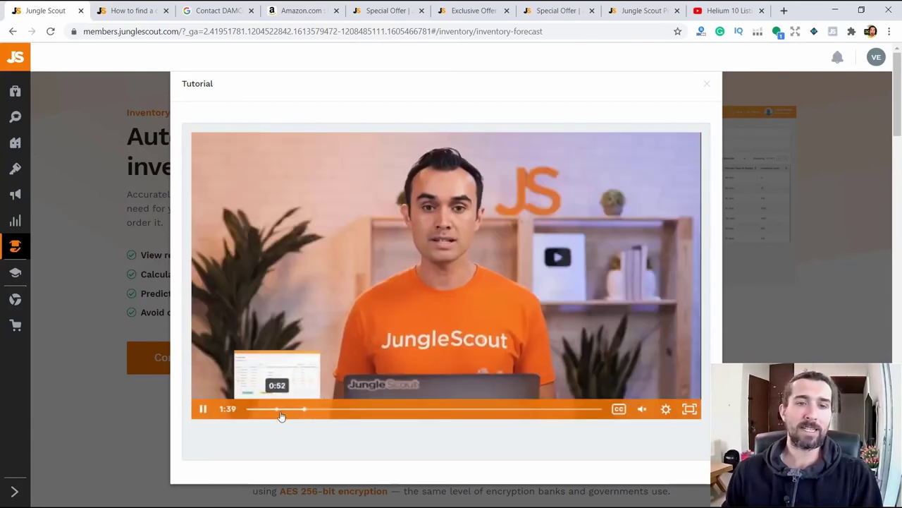
{"action": "left_click", "coordinate": [284, 409]}
{"action": "left_click", "coordinate": [203, 412]}
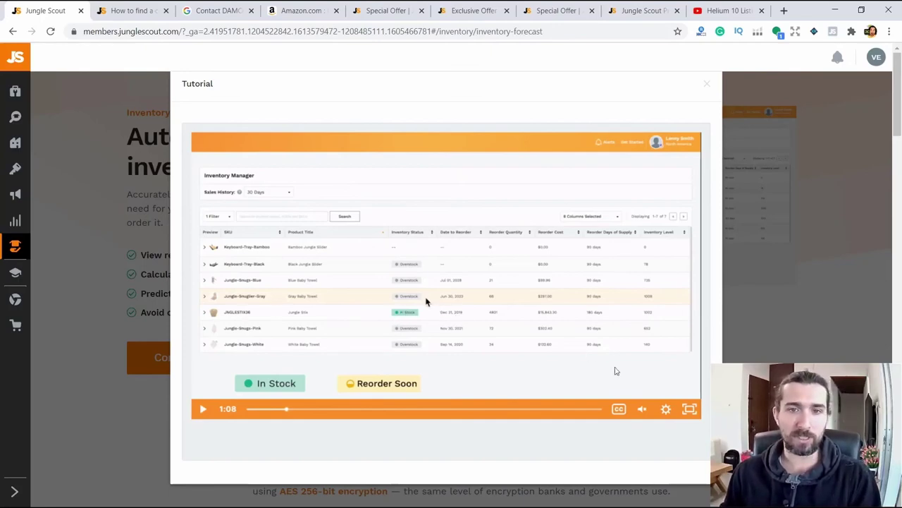
View the inventory status table in the tutorial video at full screen, then exit full screen and close the tutorial.
{"action": "left_click", "coordinate": [690, 408]}
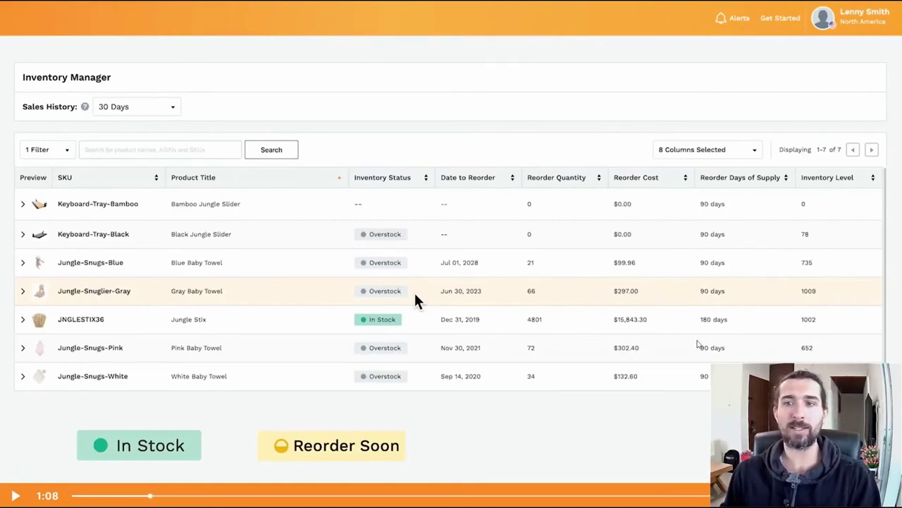
{"action": "key", "text": "Escape"}
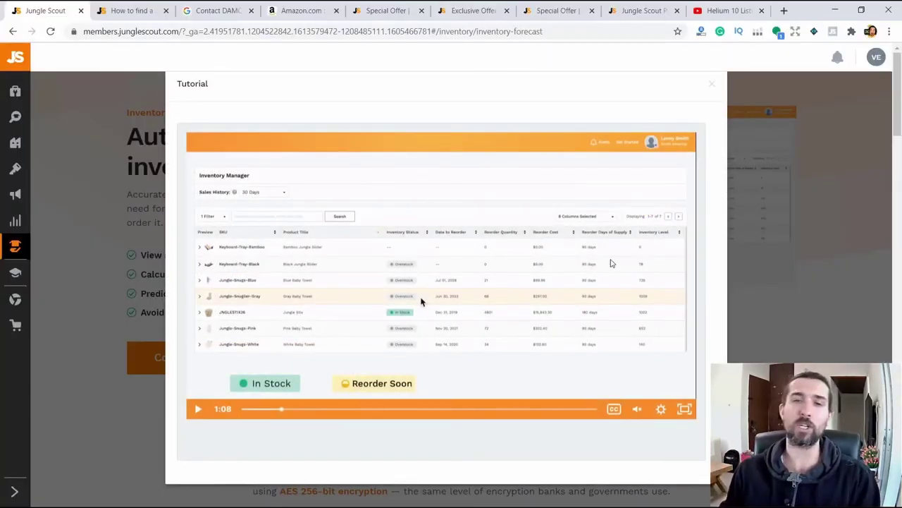
{"action": "left_click", "coordinate": [819, 307]}
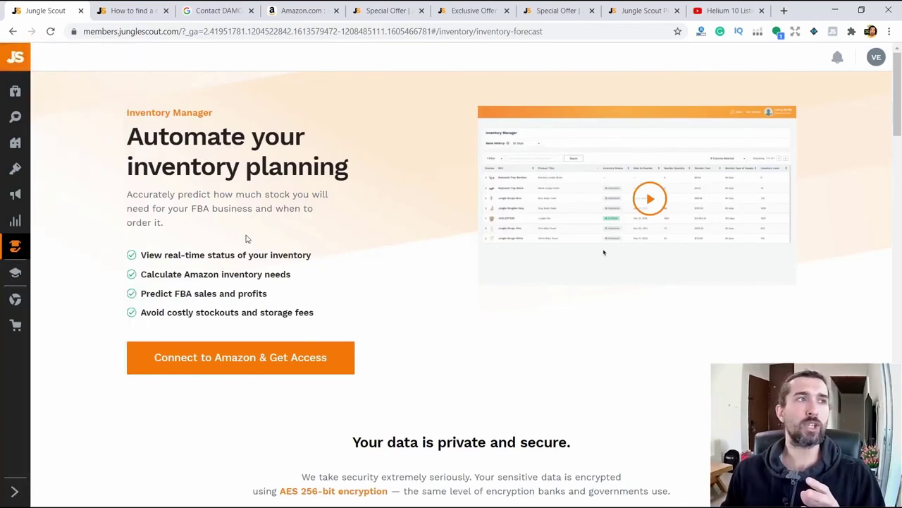
Open the Product Settings page, then the Product Costs page, and read their descriptions, including the historical costs benefit.
{"action": "mouse_move", "coordinate": [92, 260]}
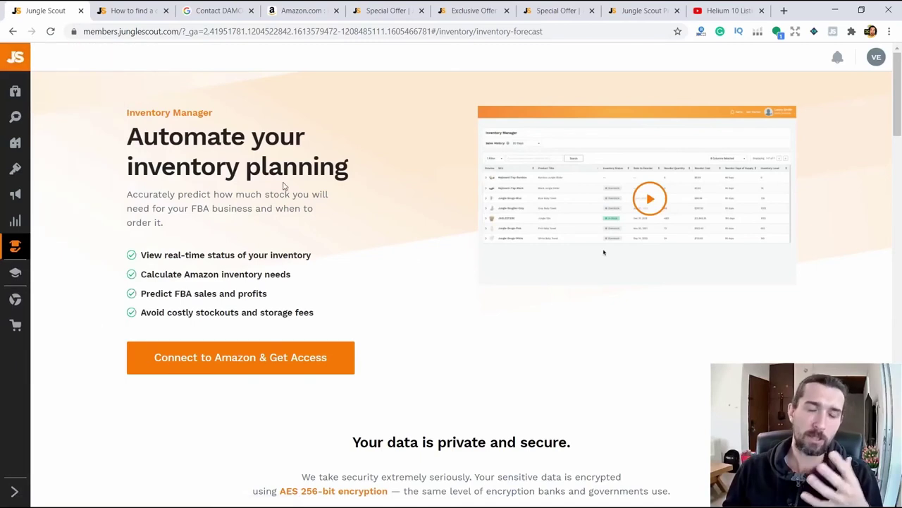
{"action": "left_click", "coordinate": [61, 282]}
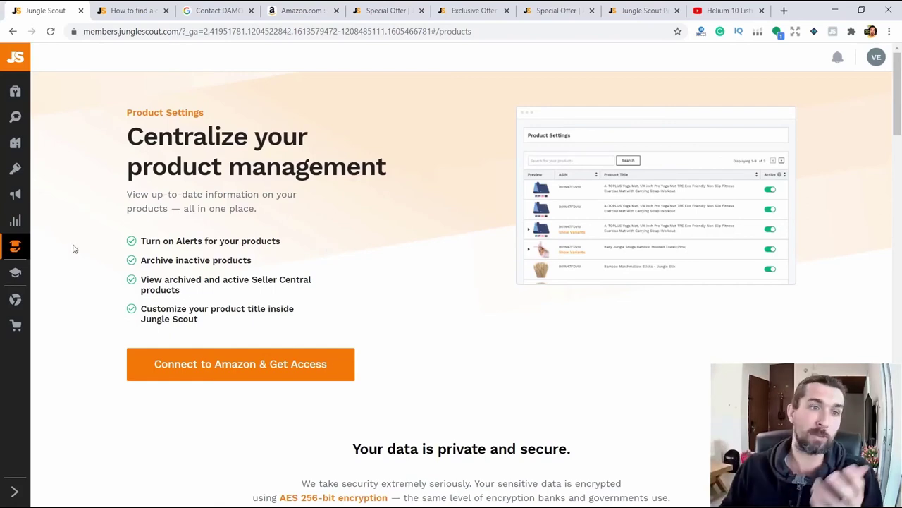
{"action": "mouse_move", "coordinate": [15, 247]}
{"action": "left_click", "coordinate": [61, 301]}
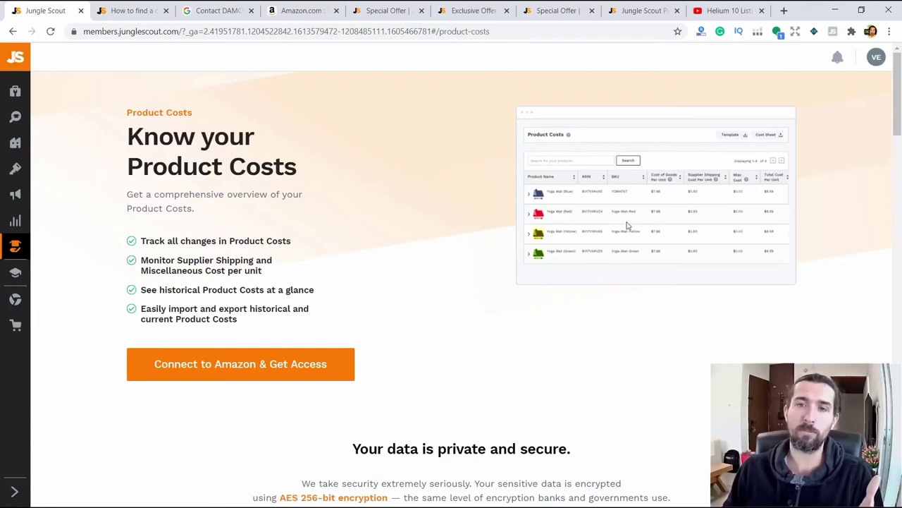
{"action": "left_click_drag", "start_coordinate": [164, 290], "coordinate": [252, 290]}
{"action": "left_click", "coordinate": [396, 265]}
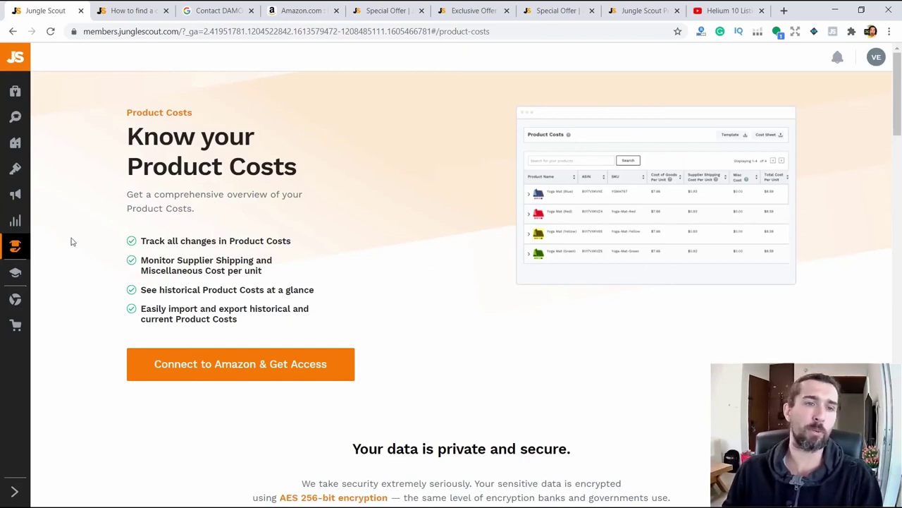
Open the Jungle Scout Academy page.
{"action": "mouse_move", "coordinate": [77, 263]}
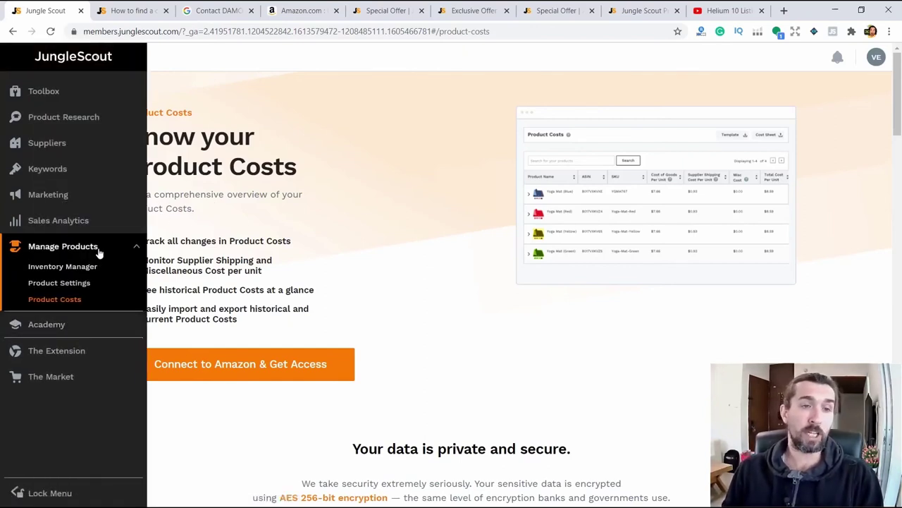
{"action": "left_click", "coordinate": [72, 329]}
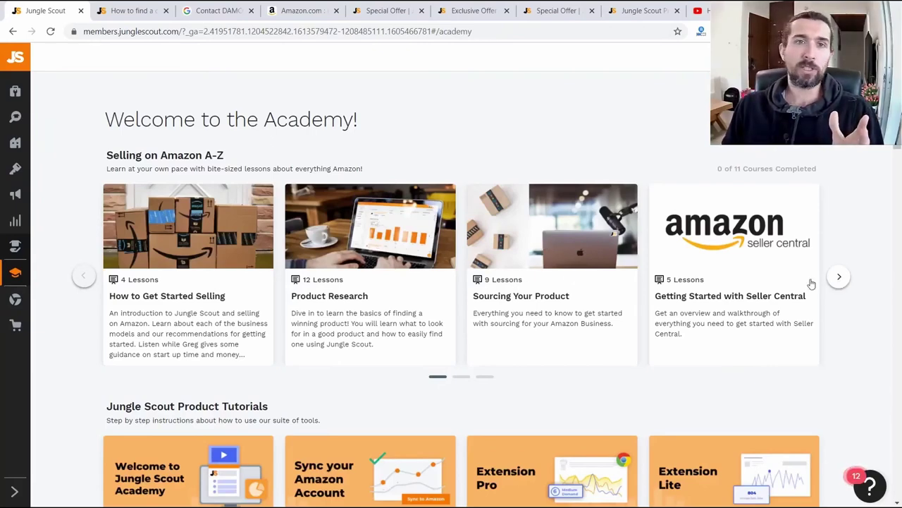
Switch to the Special Offer page and read the discounted Jungle Scout Suite price and its list of included tools.
{"action": "left_click", "coordinate": [386, 11]}
{"action": "scroll", "coordinate": [504, 237], "scroll_direction": "down", "scroll_amount": 2}
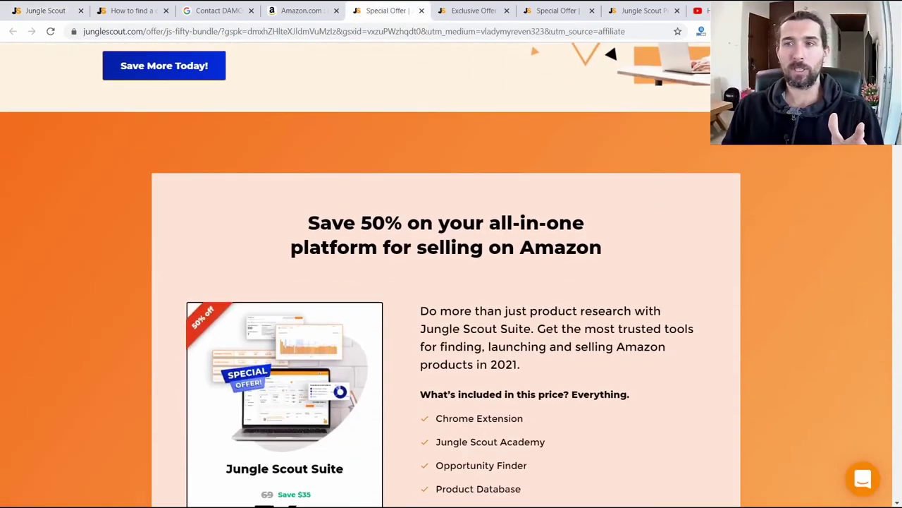
{"action": "scroll", "coordinate": [451, 275], "scroll_direction": "down", "scroll_amount": 3}
{"action": "scroll", "coordinate": [531, 253], "scroll_direction": "up", "scroll_amount": 6}
{"action": "scroll", "coordinate": [530, 253], "scroll_direction": "down", "scroll_amount": 5}
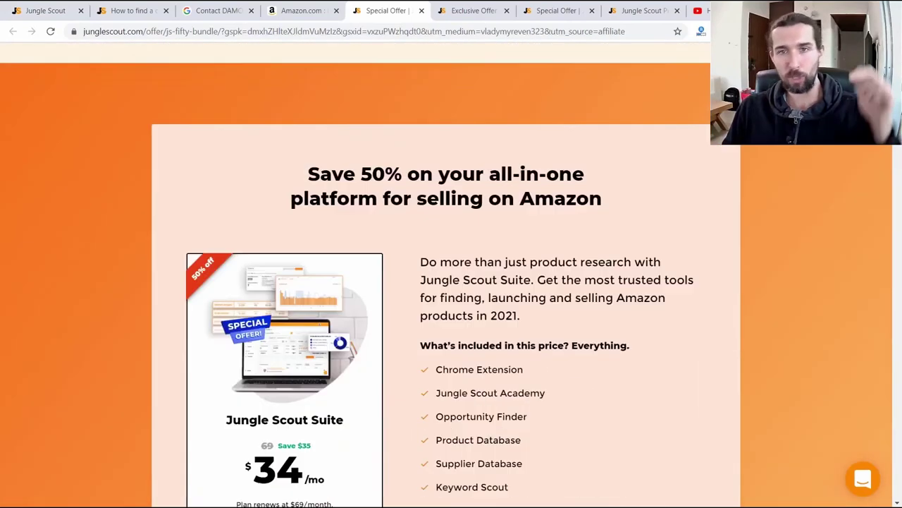
{"action": "left_click_drag", "start_coordinate": [248, 358], "coordinate": [313, 371]}
{"action": "left_click", "coordinate": [505, 360]}
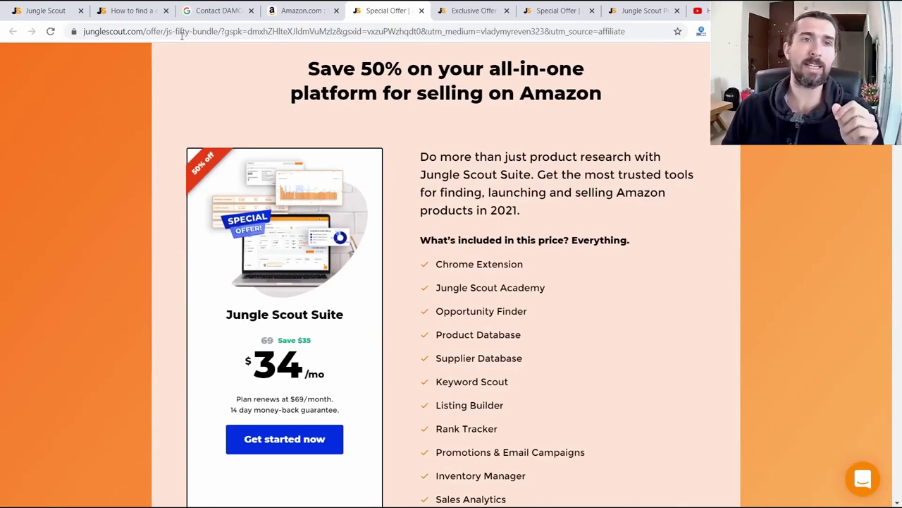
Return to the Academy page and browse the Selling on Amazon A-Z courses through to the last ones and back.
{"action": "left_click", "coordinate": [45, 10]}
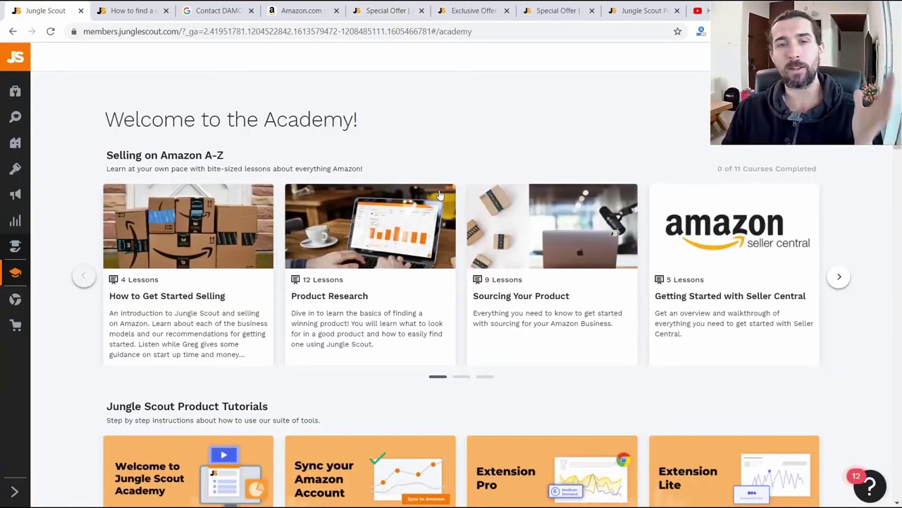
{"action": "left_click", "coordinate": [839, 285]}
{"action": "scroll", "coordinate": [642, 282], "scroll_direction": "down", "scroll_amount": 1}
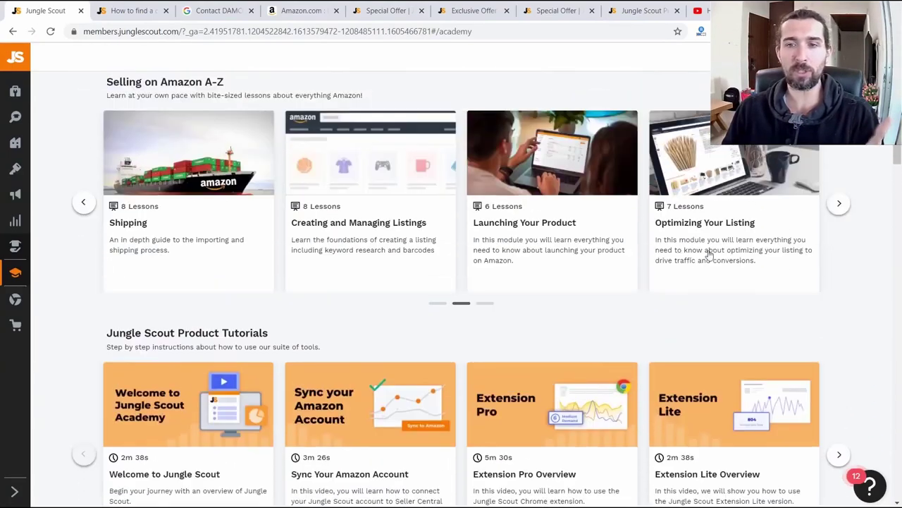
{"action": "scroll", "coordinate": [710, 255], "scroll_direction": "up", "scroll_amount": 1}
{"action": "left_click", "coordinate": [848, 220]}
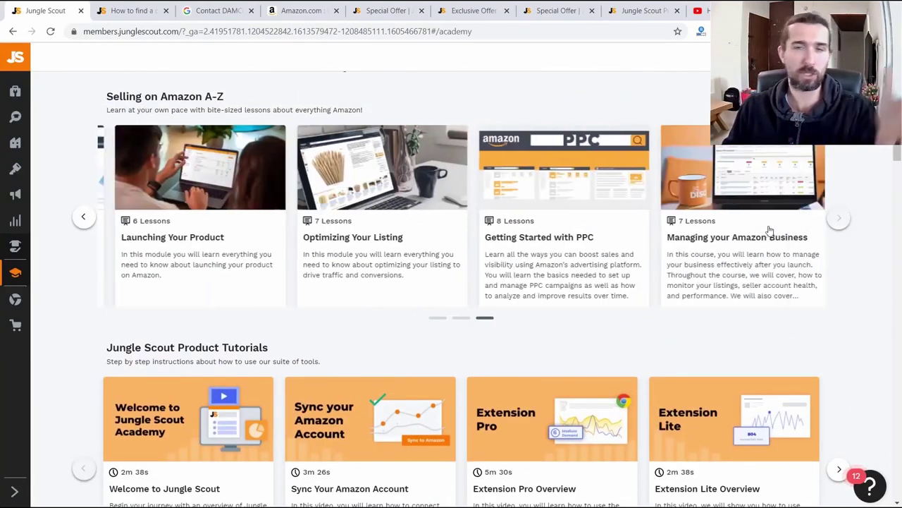
{"action": "scroll", "coordinate": [237, 266], "scroll_direction": "up", "scroll_amount": 1}
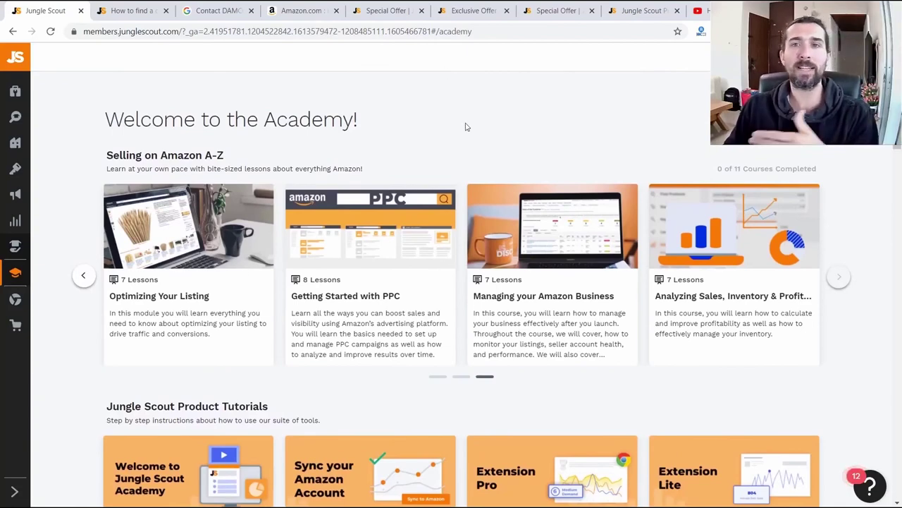
{"action": "left_click", "coordinate": [83, 276]}
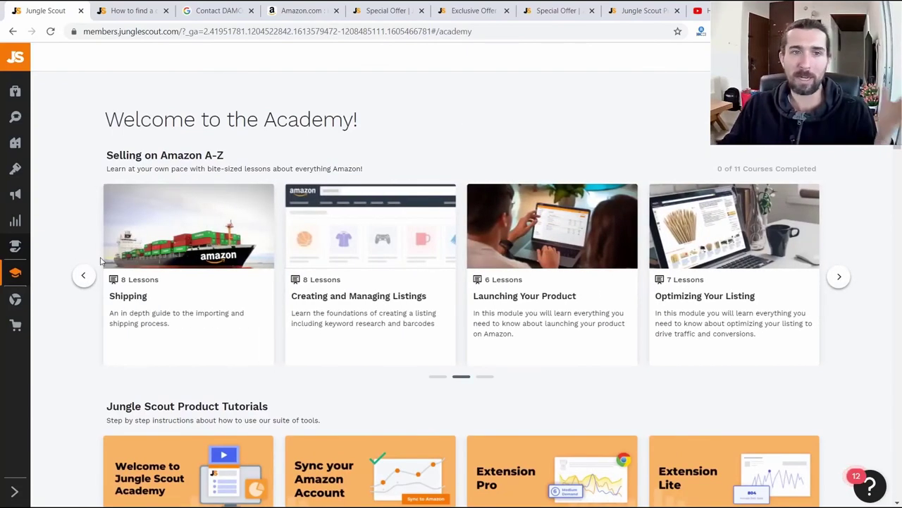
{"action": "left_click", "coordinate": [82, 276]}
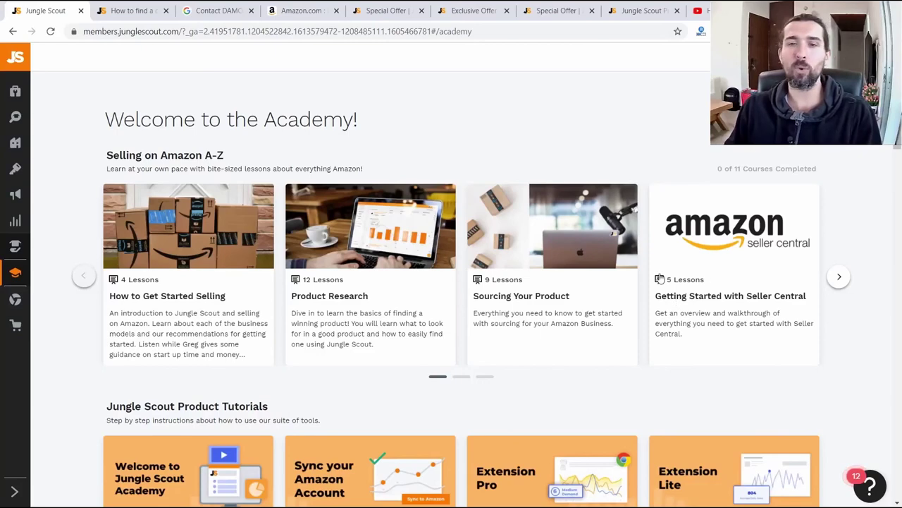
Go through the Selling on Amazon A-Z courses again up to Analyzing Sales, return to the first courses and examine the section heading.
{"action": "left_click", "coordinate": [840, 278]}
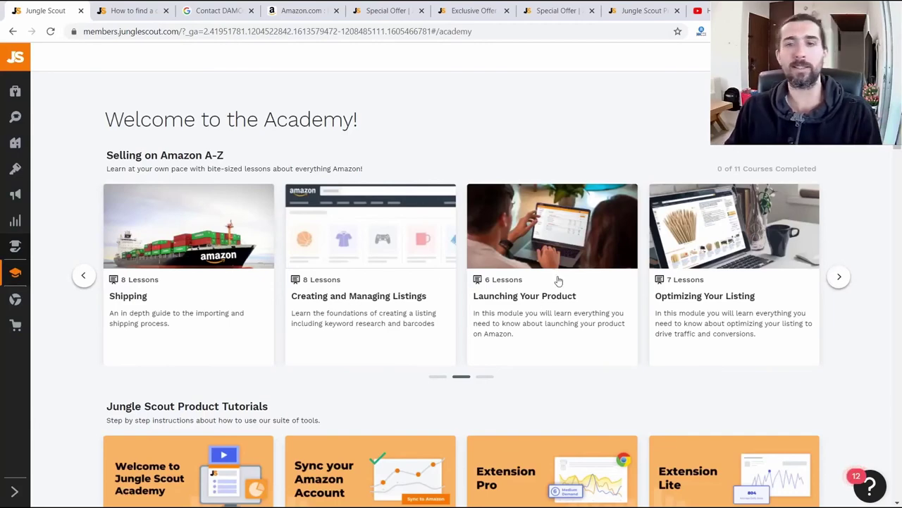
{"action": "left_click", "coordinate": [847, 288]}
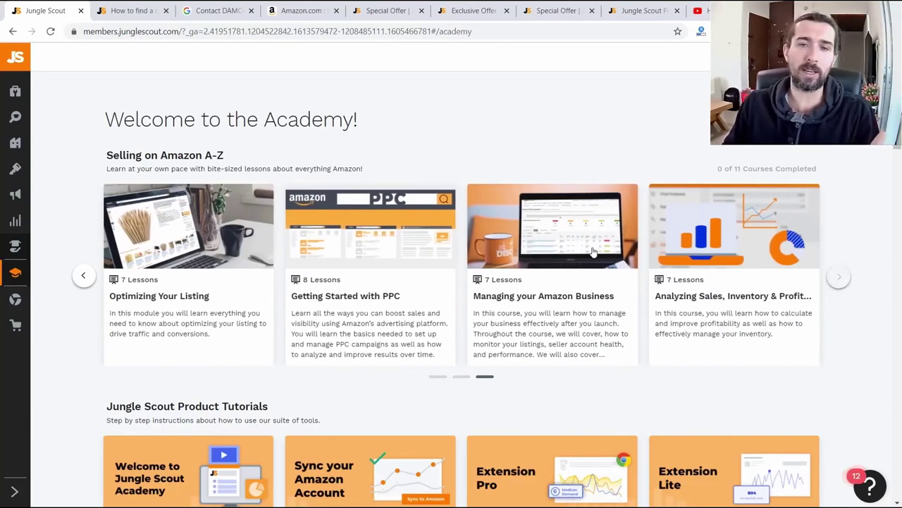
{"action": "scroll", "coordinate": [547, 251], "scroll_direction": "down", "scroll_amount": 1}
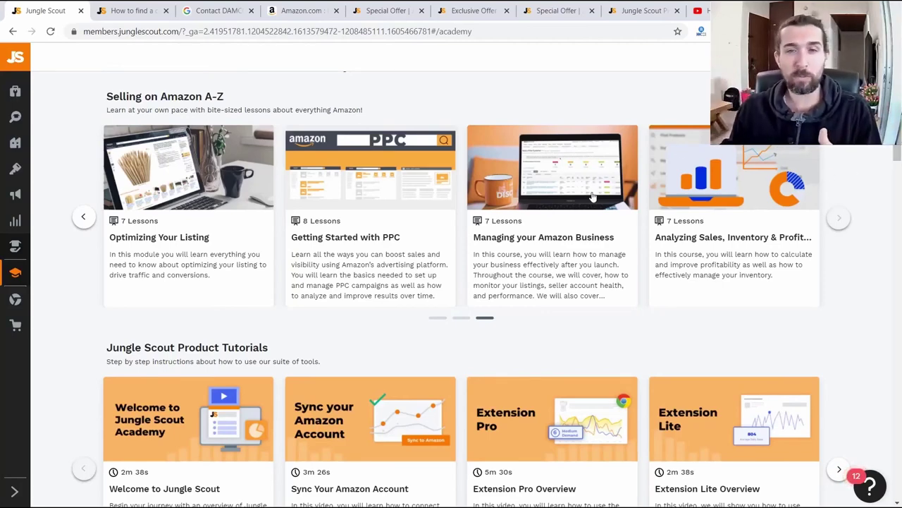
{"action": "left_click", "coordinate": [84, 218]}
{"action": "left_click", "coordinate": [84, 217]}
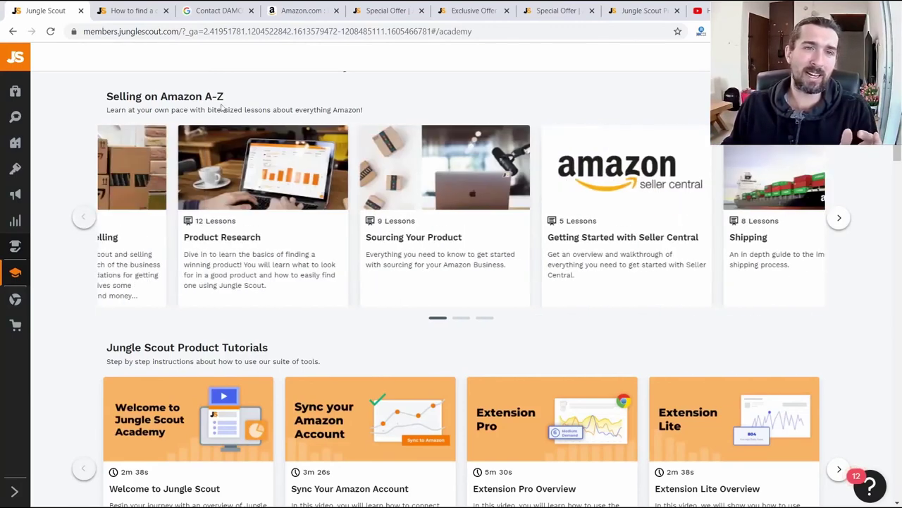
{"action": "left_click_drag", "start_coordinate": [128, 98], "coordinate": [224, 93]}
{"action": "left_click", "coordinate": [250, 107]}
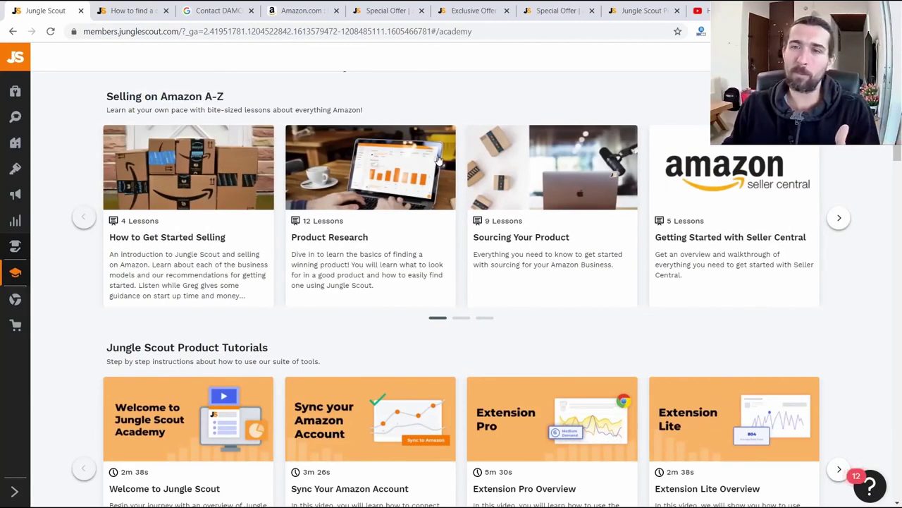
Browse the Jungle Scout Product Tutorials up to the set with the Niche Hunter, Supplier and Keyword Scout tutorials.
{"action": "scroll", "coordinate": [235, 288], "scroll_direction": "down", "scroll_amount": 2}
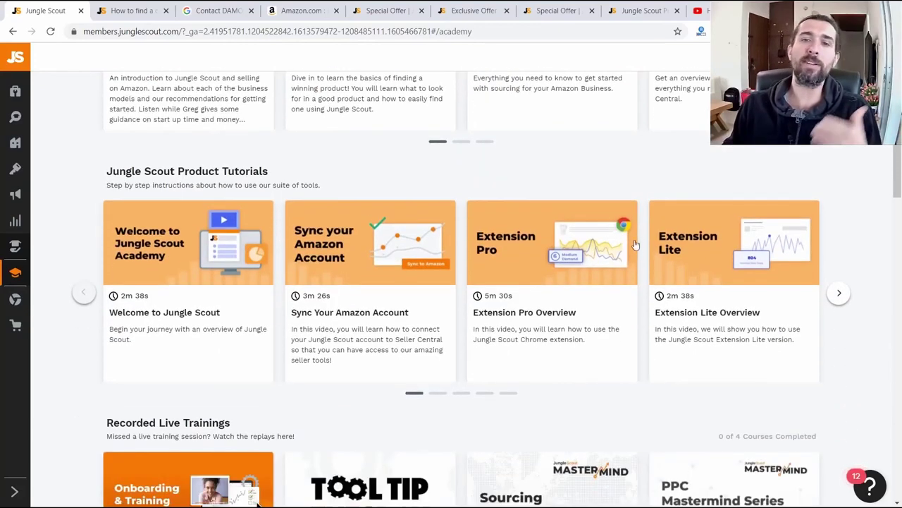
{"action": "left_click", "coordinate": [836, 295]}
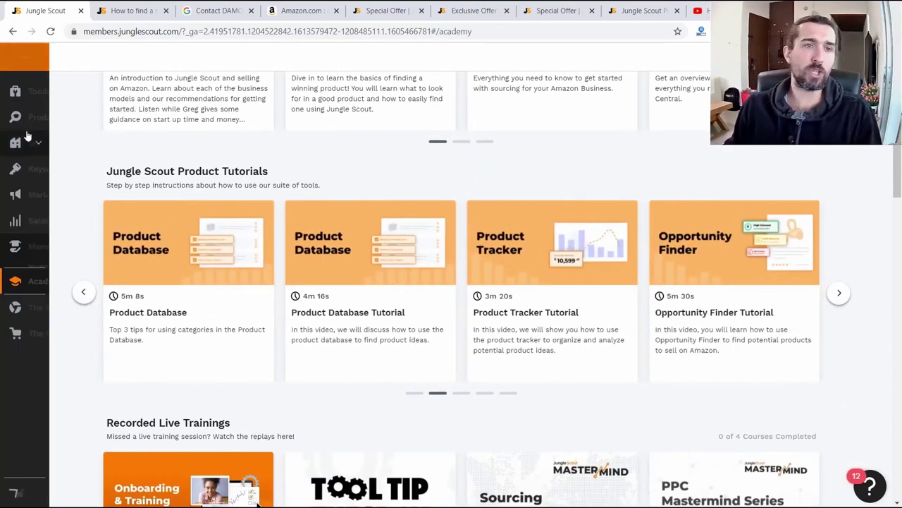
{"action": "mouse_move", "coordinate": [14, 146]}
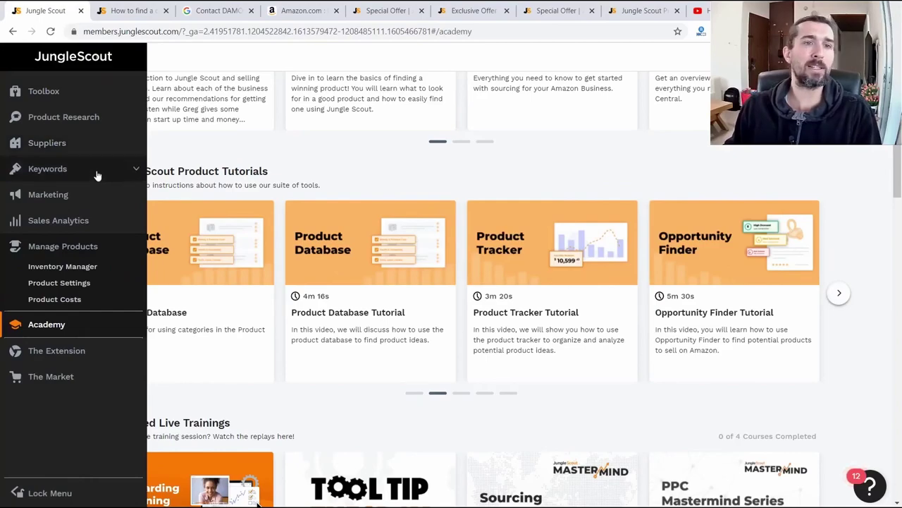
{"action": "left_click", "coordinate": [839, 293]}
Examine the recorded live trainings, seller webinars, and German and Chinese course sections of the Academy, then return to its beginning.
{"action": "scroll", "coordinate": [441, 262], "scroll_direction": "down", "scroll_amount": 3}
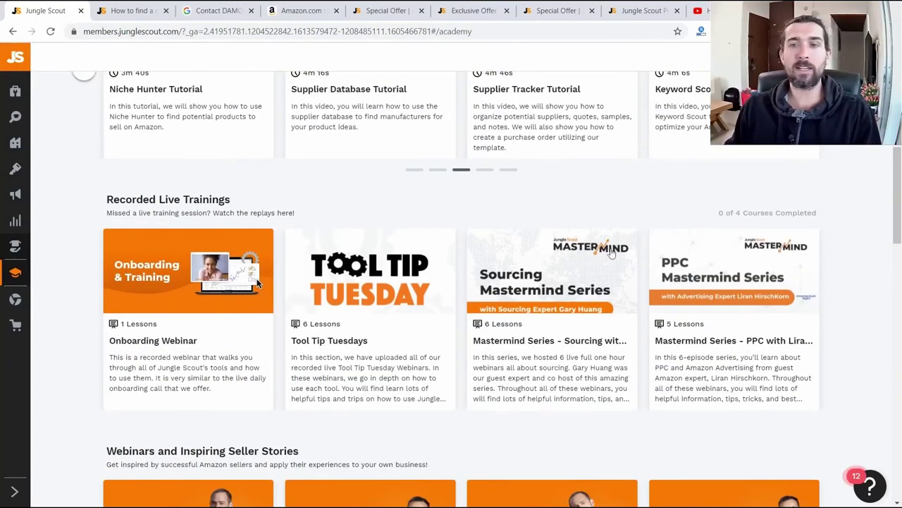
{"action": "left_click_drag", "start_coordinate": [895, 223], "coordinate": [895, 264]}
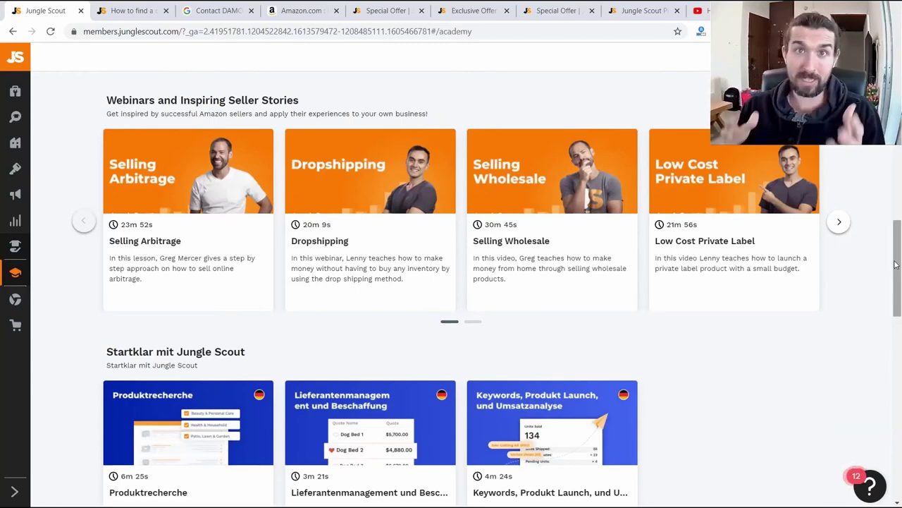
{"action": "scroll", "coordinate": [895, 264], "scroll_direction": "up", "scroll_amount": 3}
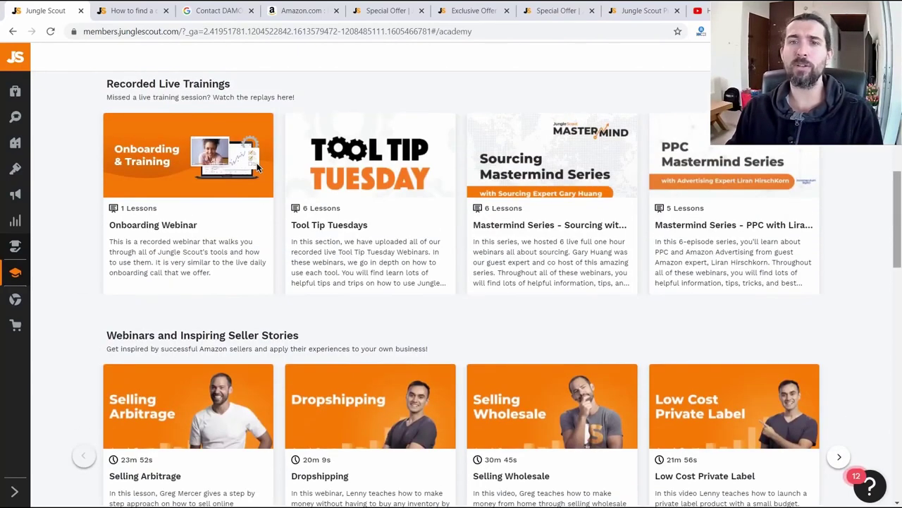
{"action": "scroll", "coordinate": [258, 139], "scroll_direction": "down", "scroll_amount": 5}
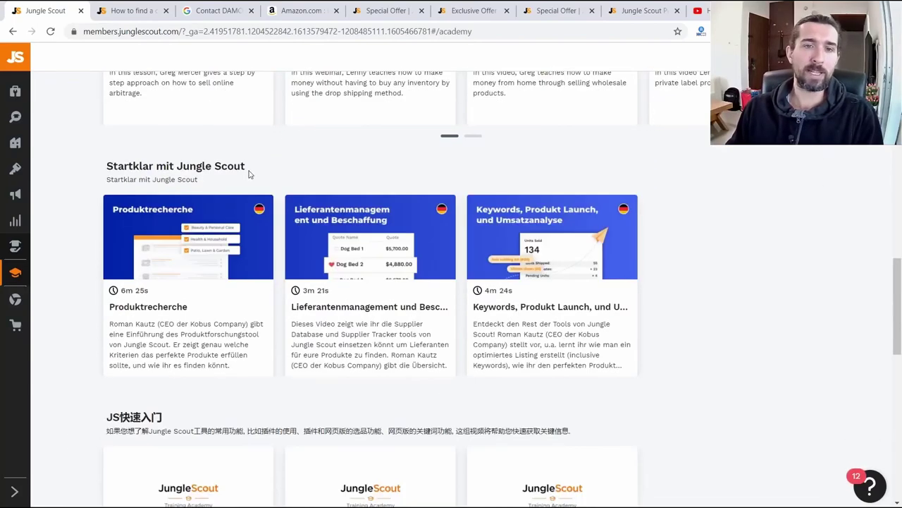
{"action": "scroll", "coordinate": [900, 319], "scroll_direction": "down", "scroll_amount": 8}
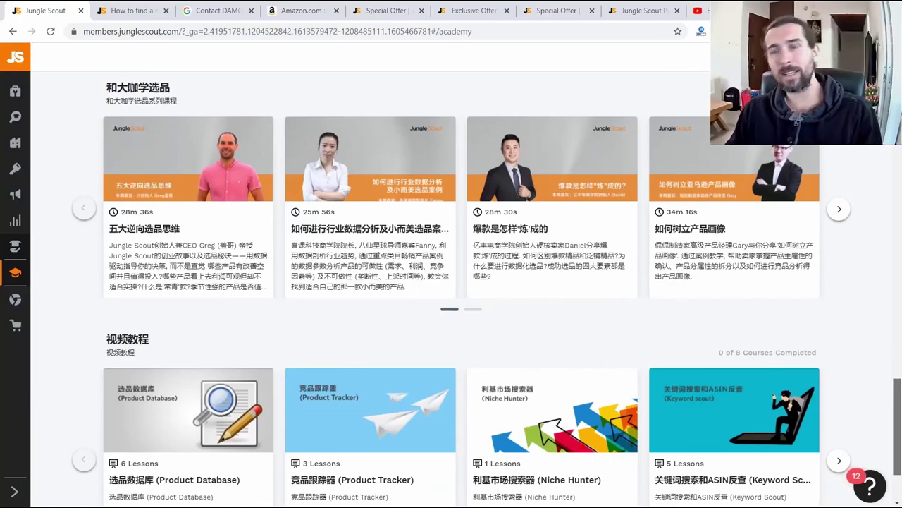
{"action": "scroll", "coordinate": [258, 481], "scroll_direction": "up", "scroll_amount": 15}
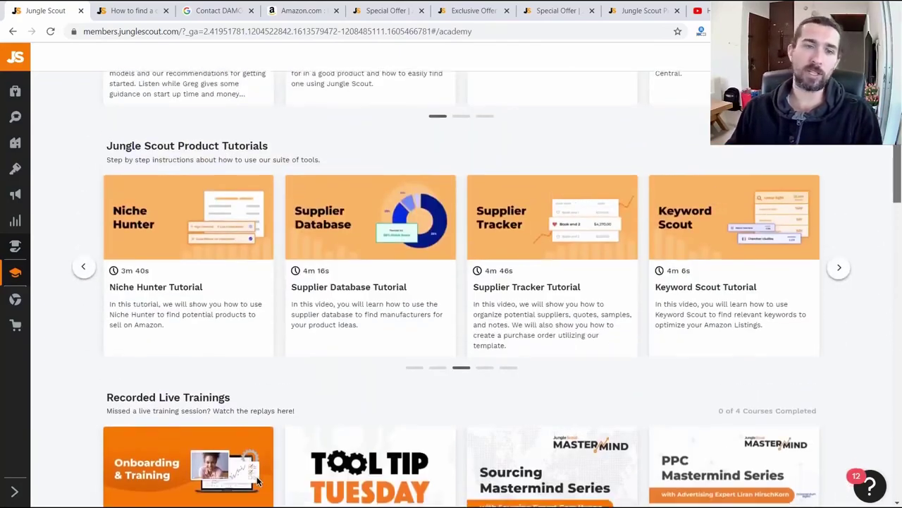
{"action": "scroll", "coordinate": [258, 481], "scroll_direction": "up", "scroll_amount": 4}
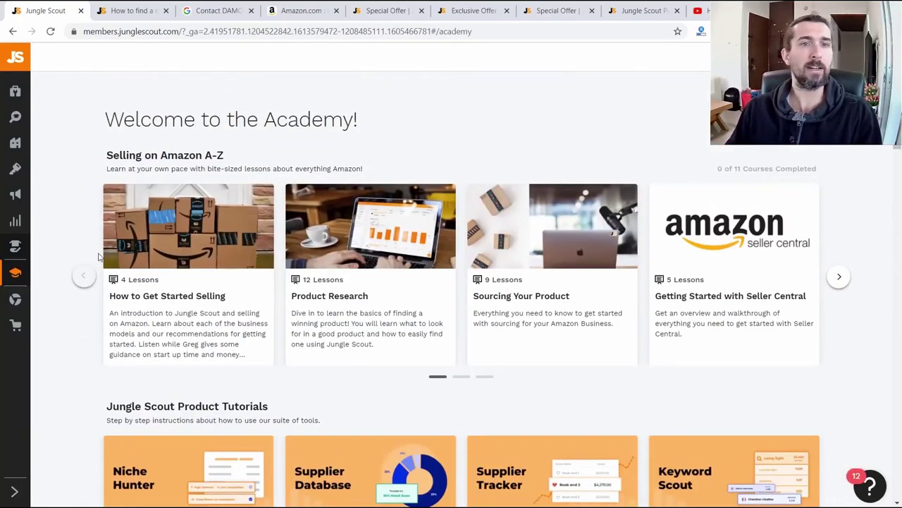
Open The Market in a new browser tab while staying on the Academy page.
{"action": "mouse_move", "coordinate": [15, 345]}
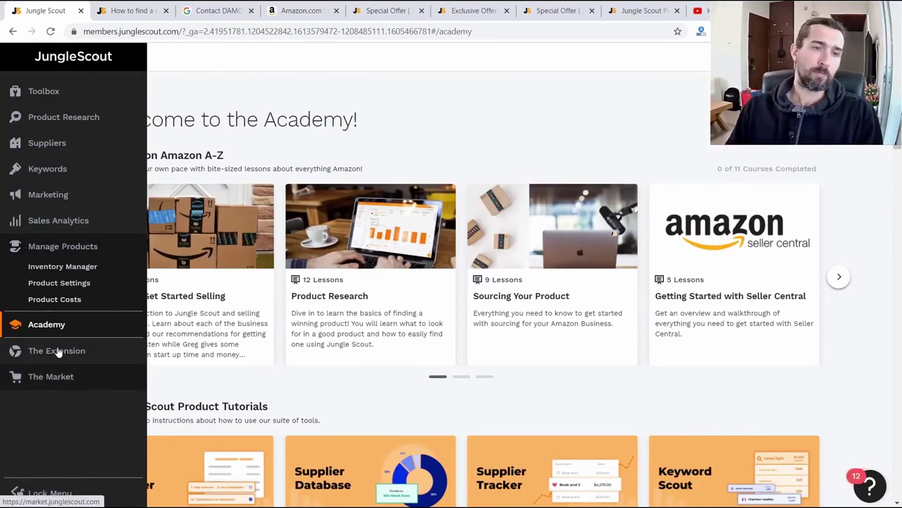
{"action": "middle_click", "coordinate": [51, 381]}
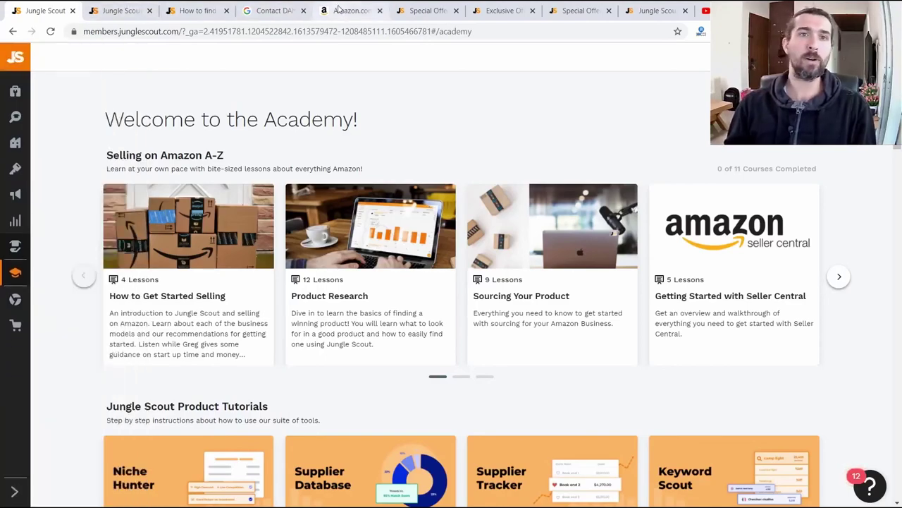
Close the second Jungle Scout, "How to find" and Google contact pages, and switch to the Amazon "kitchen knife" search results.
{"action": "middle_click", "coordinate": [112, 11]}
{"action": "middle_click", "coordinate": [112, 11]}
{"action": "middle_click", "coordinate": [111, 13]}
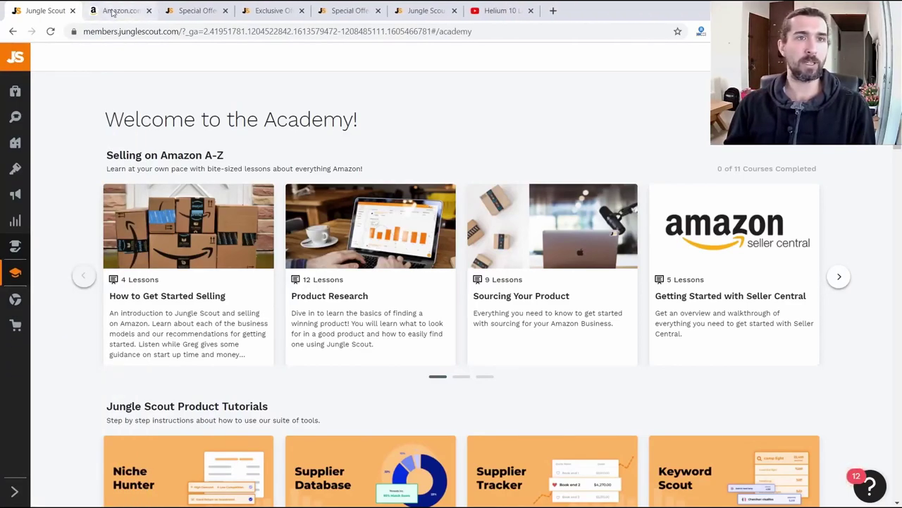
{"action": "left_click", "coordinate": [111, 13]}
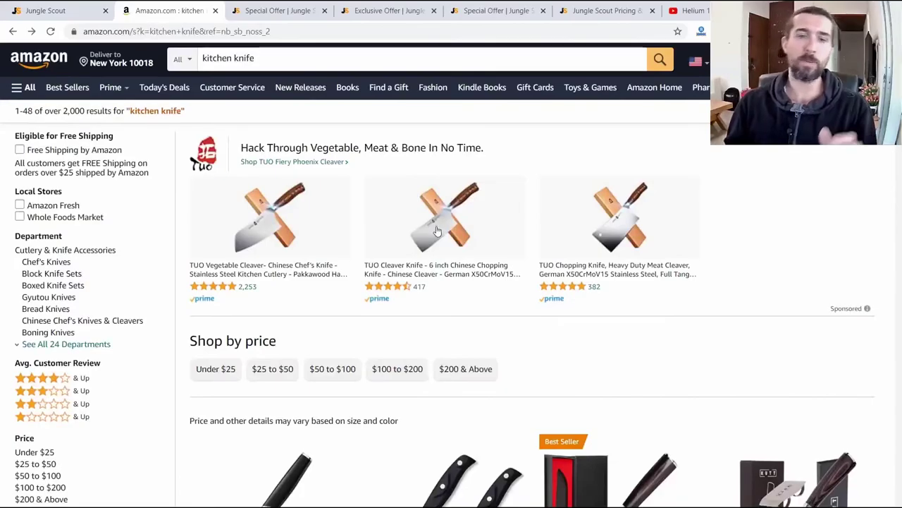
Browse the kitchen knife results and examine the Jungle Scout data boxes shown beneath the products.
{"action": "scroll", "coordinate": [437, 232], "scroll_direction": "down", "scroll_amount": 8}
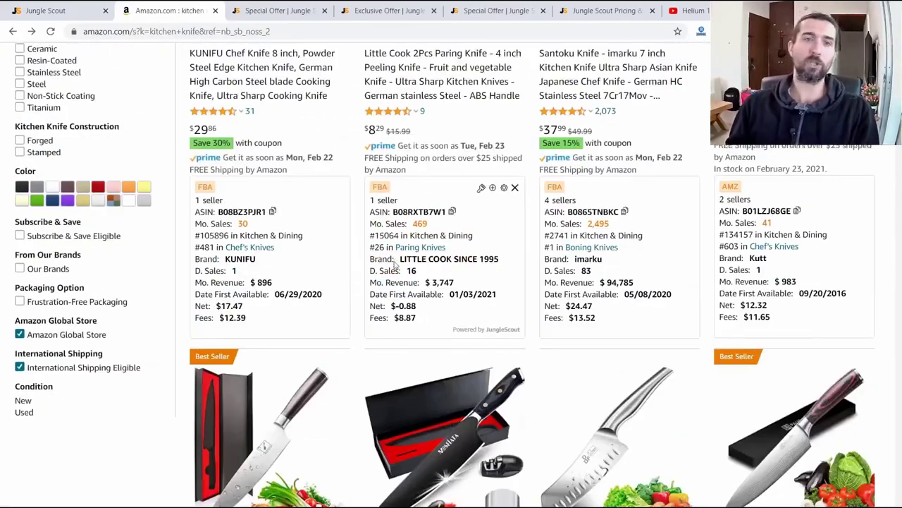
{"action": "scroll", "coordinate": [374, 236], "scroll_direction": "up", "scroll_amount": 5}
{"action": "scroll", "coordinate": [310, 153], "scroll_direction": "down", "scroll_amount": 3}
{"action": "scroll", "coordinate": [310, 154], "scroll_direction": "down", "scroll_amount": 2}
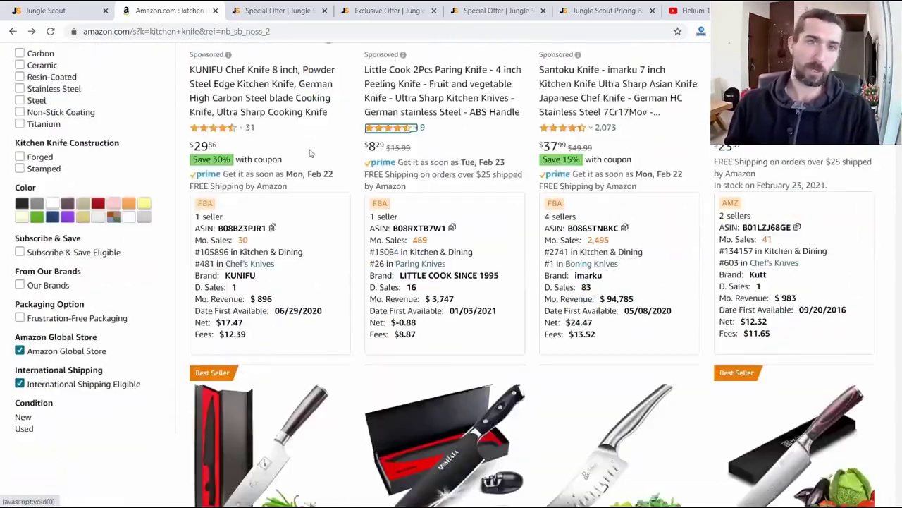
{"action": "scroll", "coordinate": [199, 90], "scroll_direction": "up", "scroll_amount": 8}
{"action": "scroll", "coordinate": [199, 90], "scroll_direction": "up", "scroll_amount": 1}
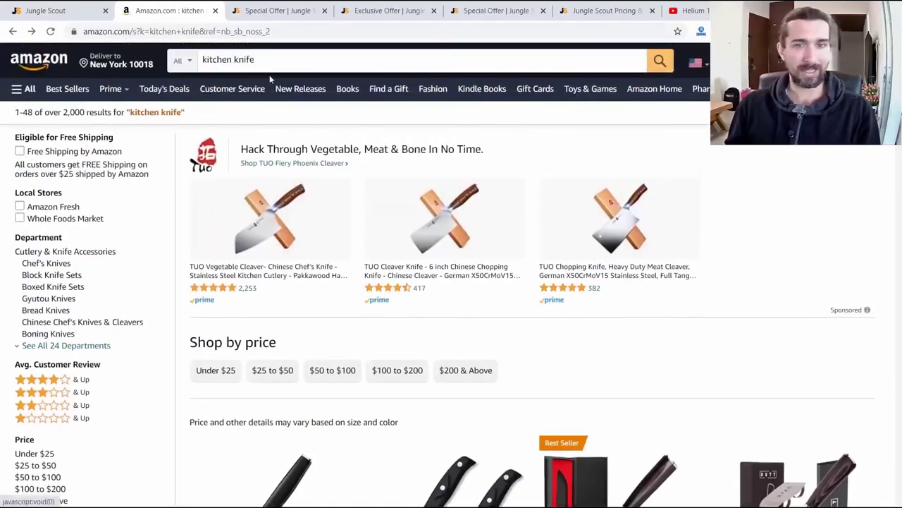
{"action": "scroll", "coordinate": [353, 169], "scroll_direction": "down", "scroll_amount": 9}
{"action": "scroll", "coordinate": [418, 252], "scroll_direction": "up", "scroll_amount": 3}
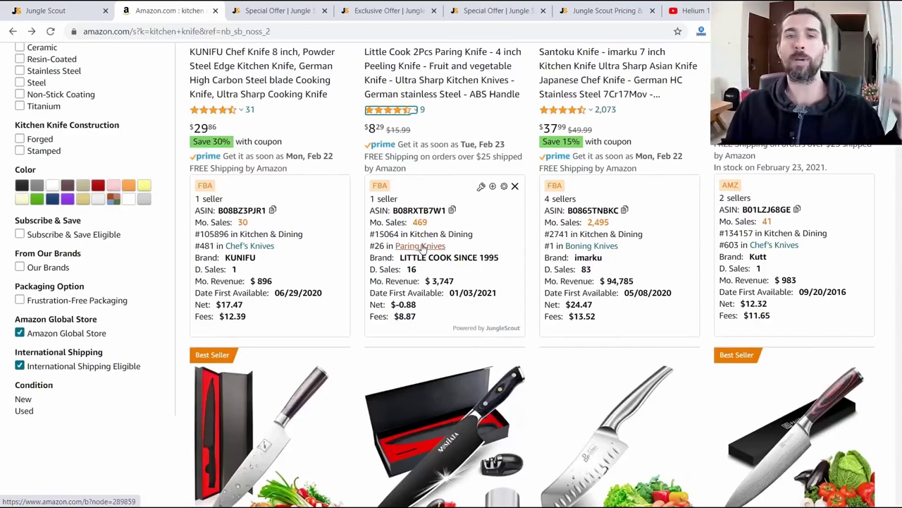
{"action": "scroll", "coordinate": [442, 210], "scroll_direction": "down", "scroll_amount": 7}
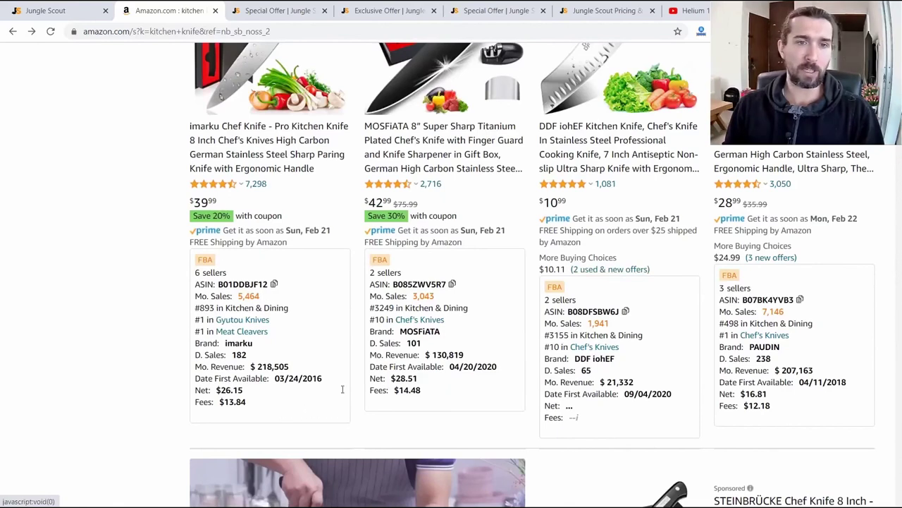
Examine the fulfillment type, number of sellers, monthly sales estimate and category rankings in the imarku Chef Knife's data box.
{"action": "mouse_move", "coordinate": [330, 311]}
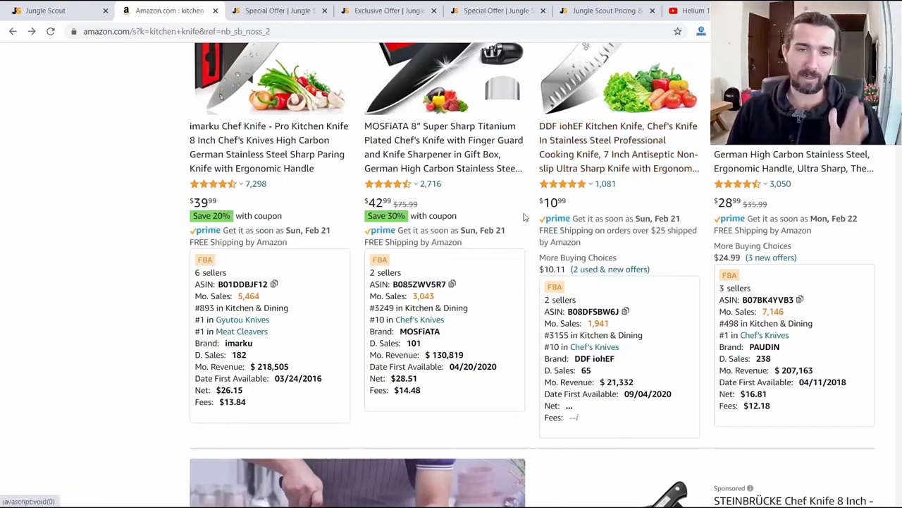
{"action": "mouse_move", "coordinate": [381, 277]}
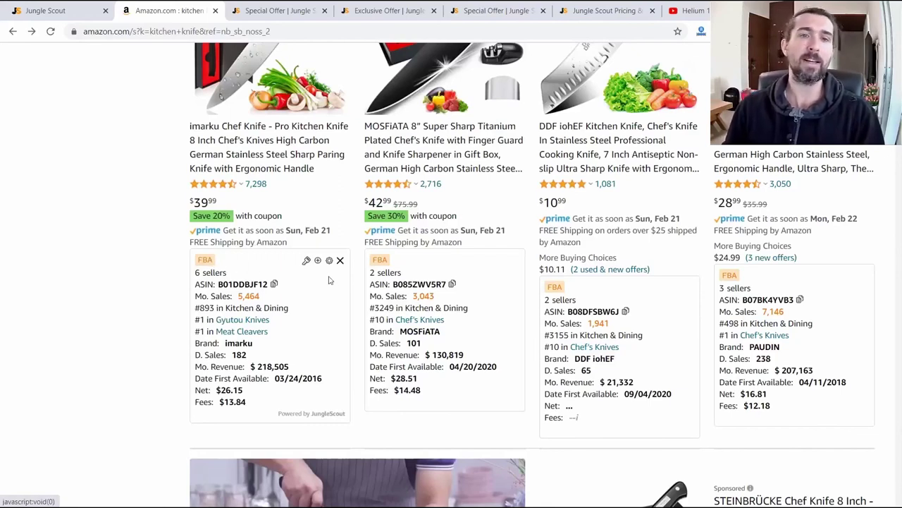
{"action": "double_click", "coordinate": [205, 259]}
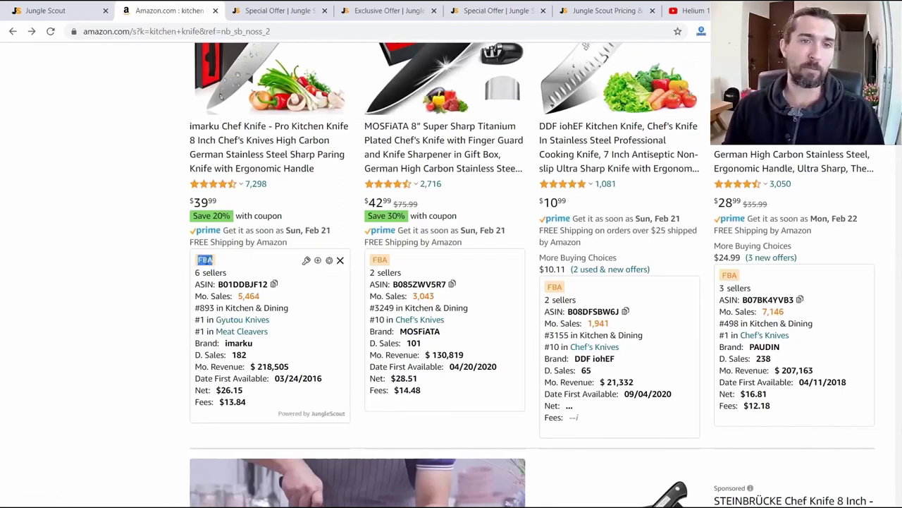
{"action": "double_click", "coordinate": [222, 273]}
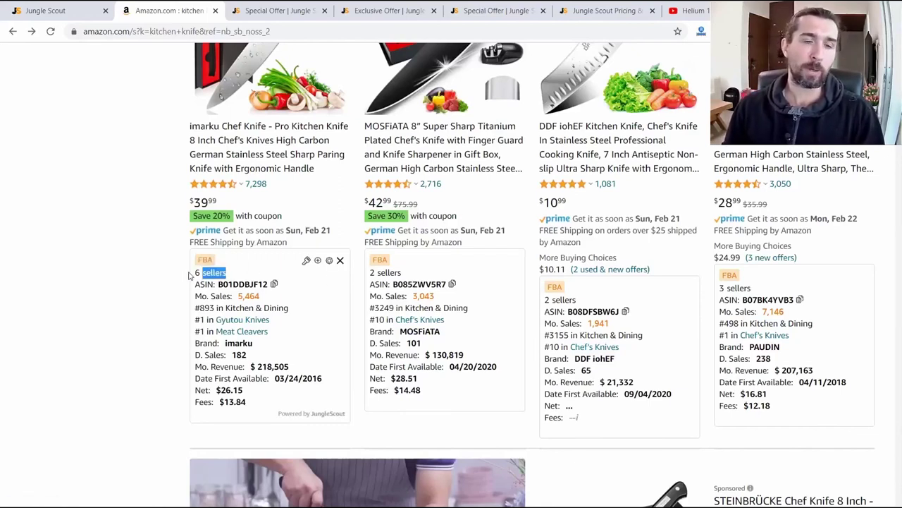
{"action": "left_click", "coordinate": [249, 297]}
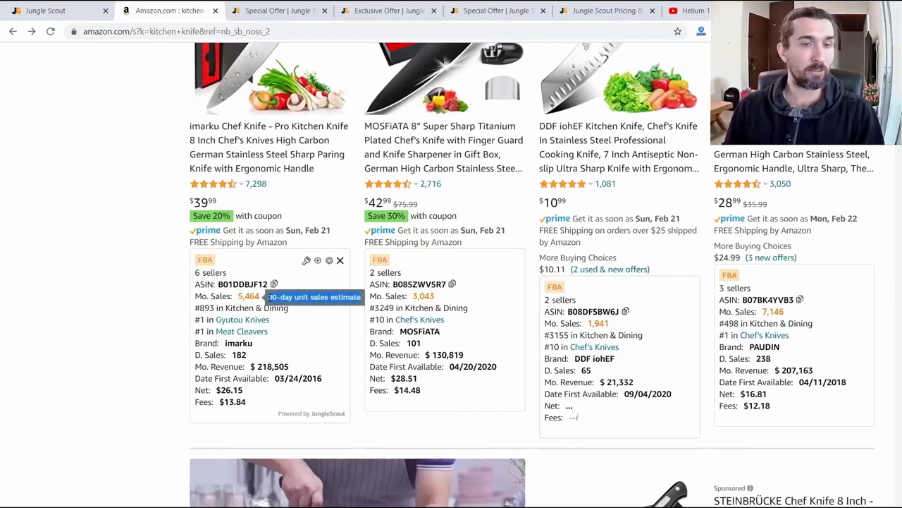
{"action": "left_click_drag", "start_coordinate": [199, 309], "coordinate": [293, 313]}
{"action": "left_click", "coordinate": [211, 319]}
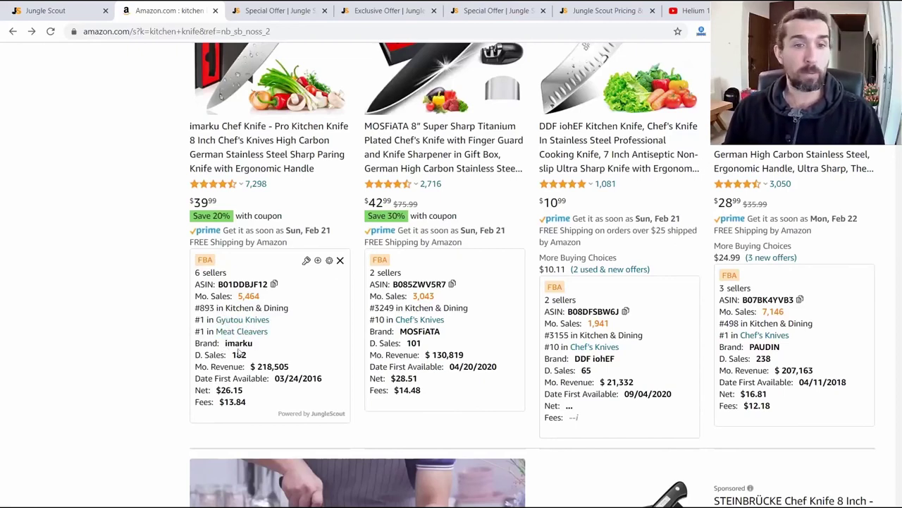
Examine the imarku Chef Knife's daily sales, monthly revenue, date first available, net and fees.
{"action": "double_click", "coordinate": [237, 354]}
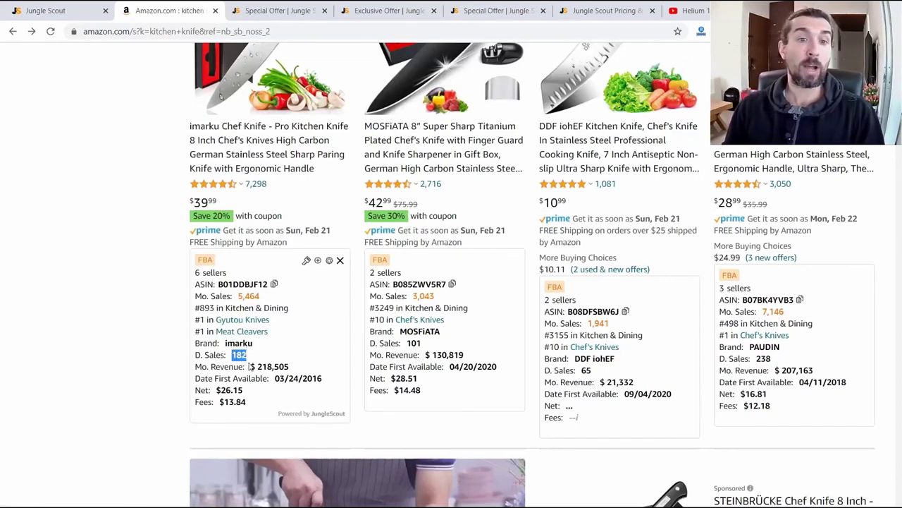
{"action": "left_click_drag", "start_coordinate": [250, 366], "coordinate": [280, 378]}
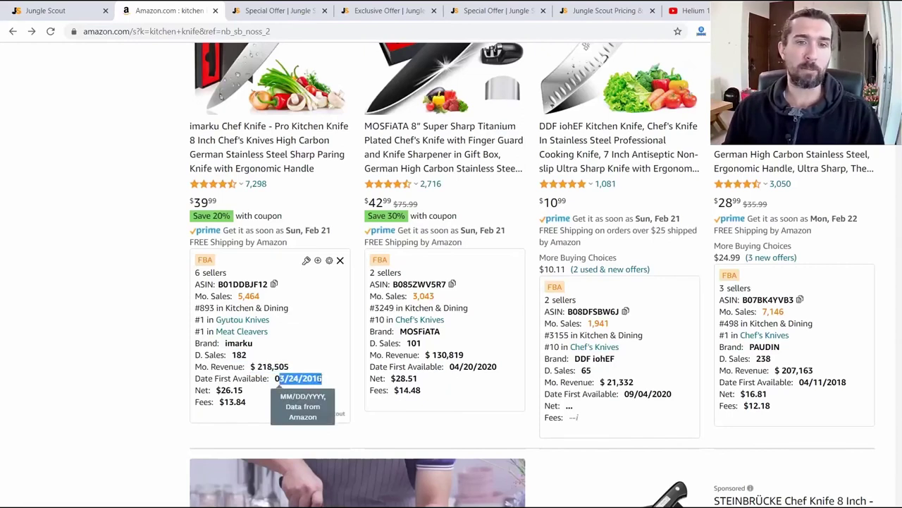
{"action": "left_click_drag", "start_coordinate": [216, 390], "coordinate": [247, 402]}
{"action": "left_click", "coordinate": [235, 394]}
{"action": "left_click", "coordinate": [246, 402]}
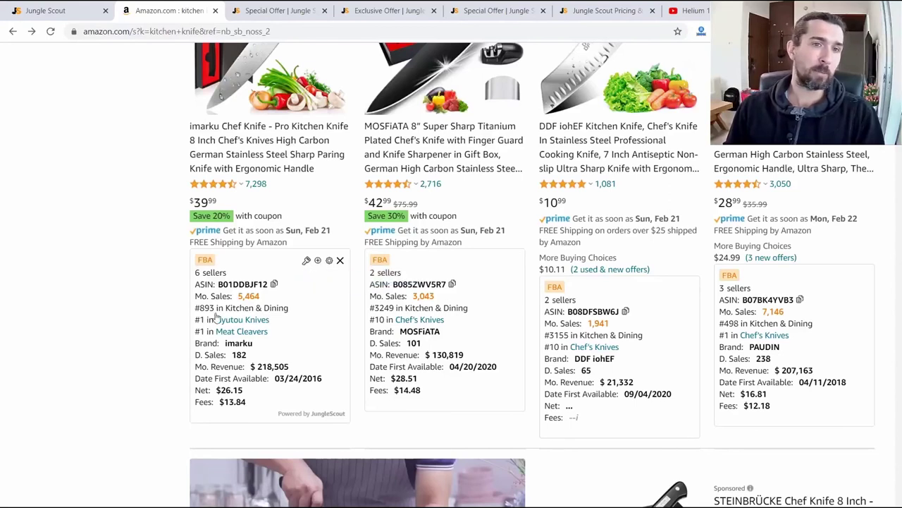
Open the Jungle Scout view customization from the imarku data box, review the available data points and close the extension window.
{"action": "left_click", "coordinate": [330, 261]}
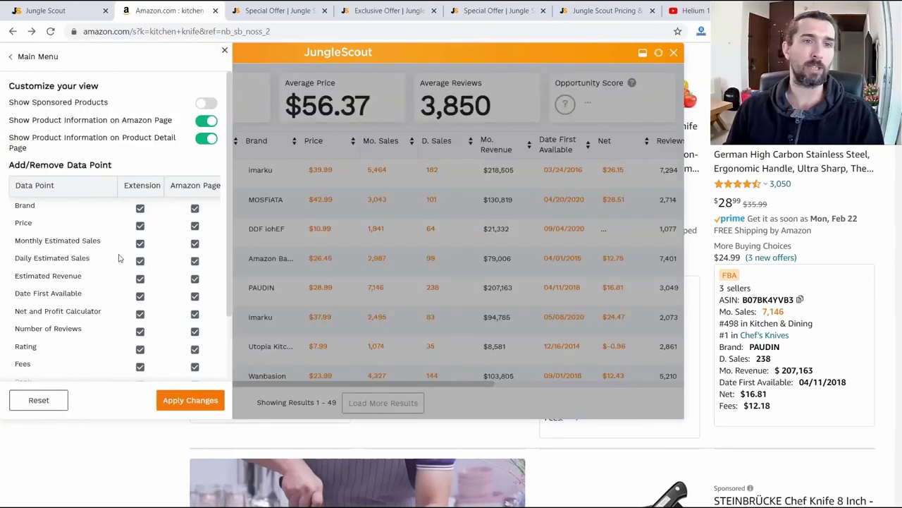
{"action": "scroll", "coordinate": [91, 255], "scroll_direction": "down", "scroll_amount": 3}
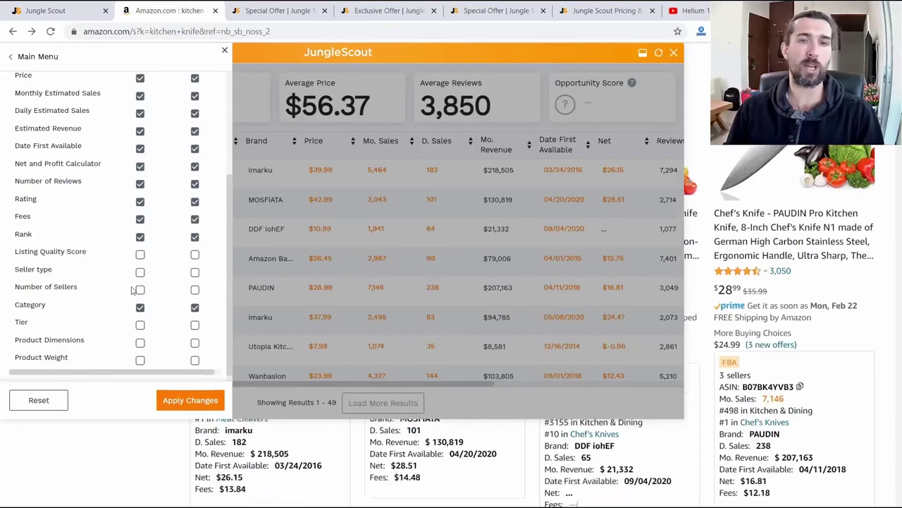
{"action": "left_click", "coordinate": [675, 54]}
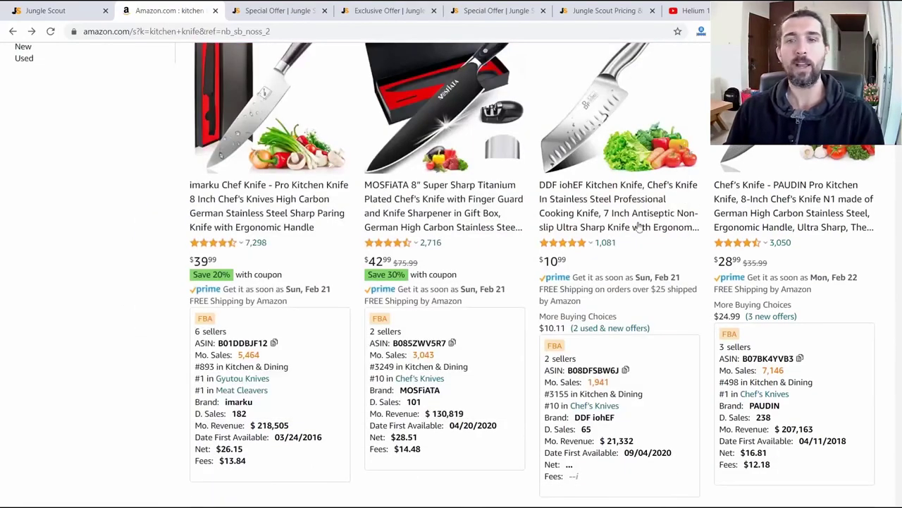
Return to the beginning of the kitchen knife results, launch the Jungle Scout extension on them and reposition its window.
{"action": "scroll", "coordinate": [878, 149], "scroll_direction": "down", "scroll_amount": 2}
{"action": "scroll", "coordinate": [878, 149], "scroll_direction": "down", "scroll_amount": 5}
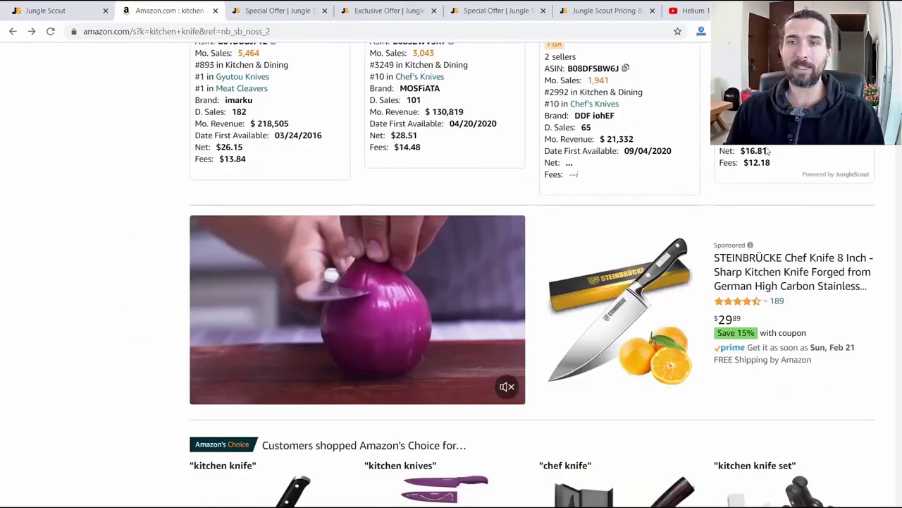
{"action": "scroll", "coordinate": [897, 153], "scroll_direction": "up", "scroll_amount": 10}
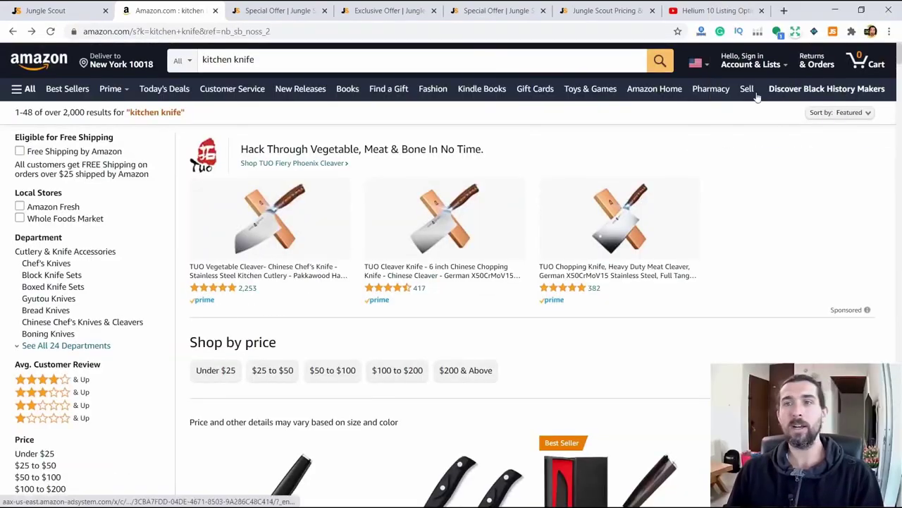
{"action": "left_click", "coordinate": [833, 31]}
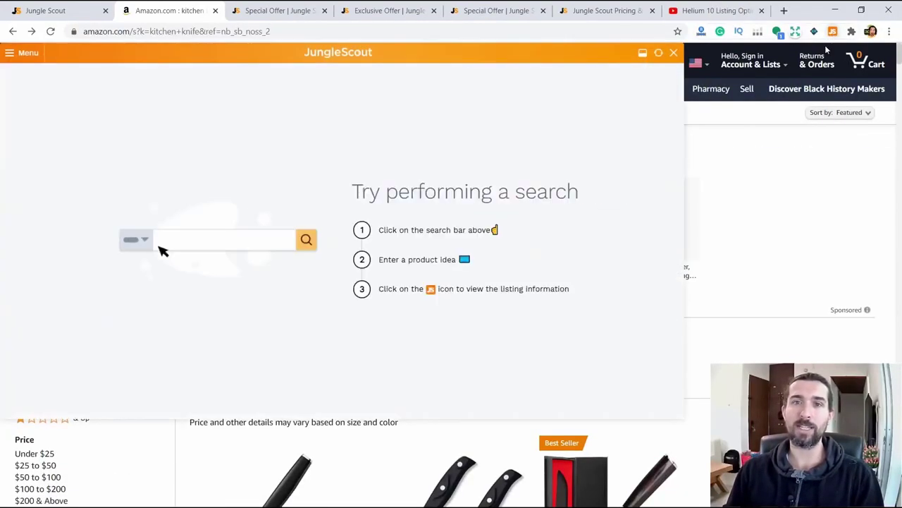
{"action": "left_click", "coordinate": [647, 53]}
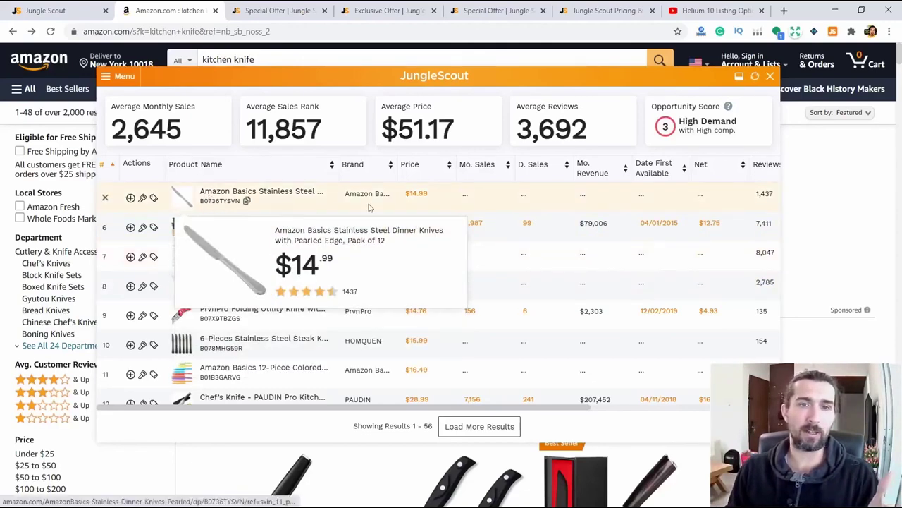
Look through the extension's product list and return to its first row to examine the available product actions.
{"action": "scroll", "coordinate": [244, 226], "scroll_direction": "down", "scroll_amount": 2}
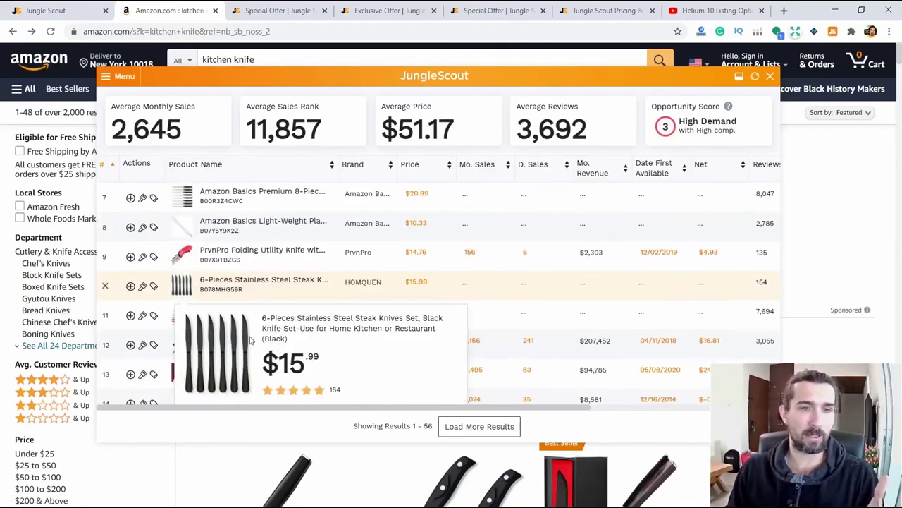
{"action": "scroll", "coordinate": [244, 224], "scroll_direction": "up", "scroll_amount": 5}
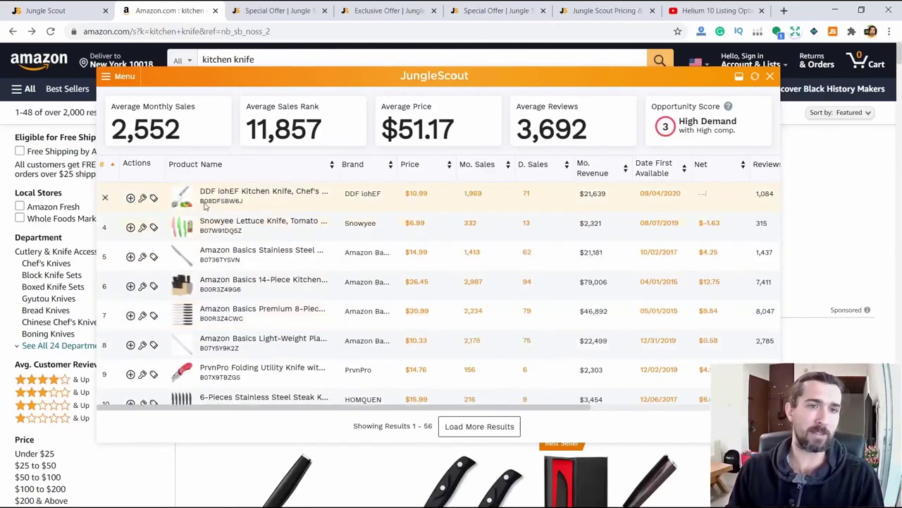
{"action": "scroll", "coordinate": [239, 214], "scroll_direction": "up", "scroll_amount": 1}
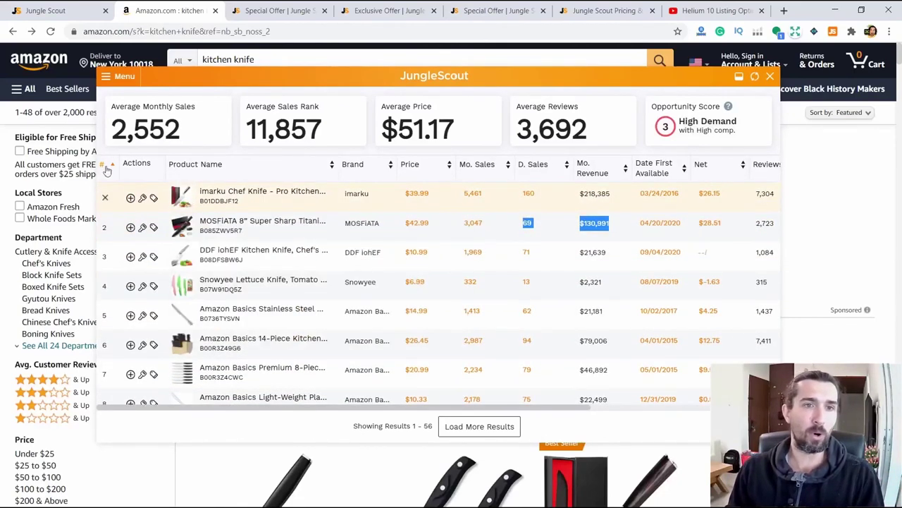
{"action": "scroll", "coordinate": [258, 280], "scroll_direction": "down", "scroll_amount": 6}
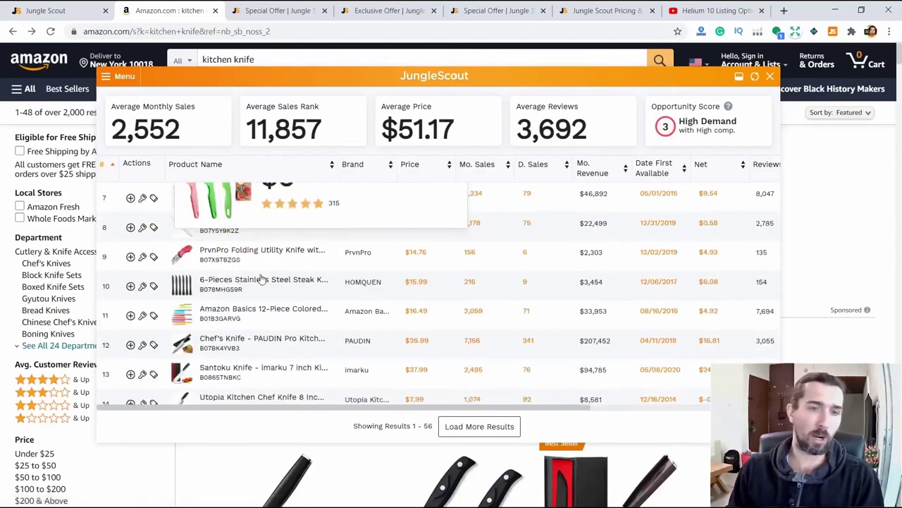
{"action": "scroll", "coordinate": [261, 278], "scroll_direction": "down", "scroll_amount": 6}
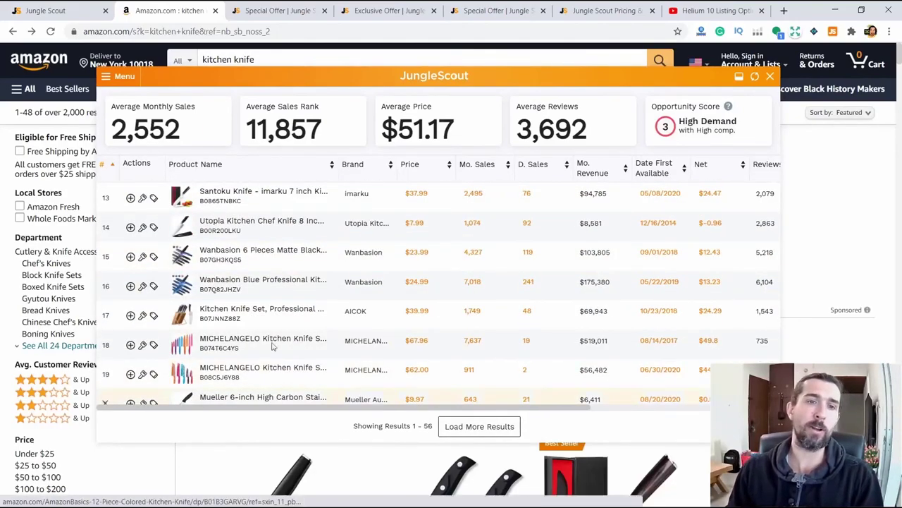
{"action": "scroll", "coordinate": [272, 345], "scroll_direction": "up", "scroll_amount": 12}
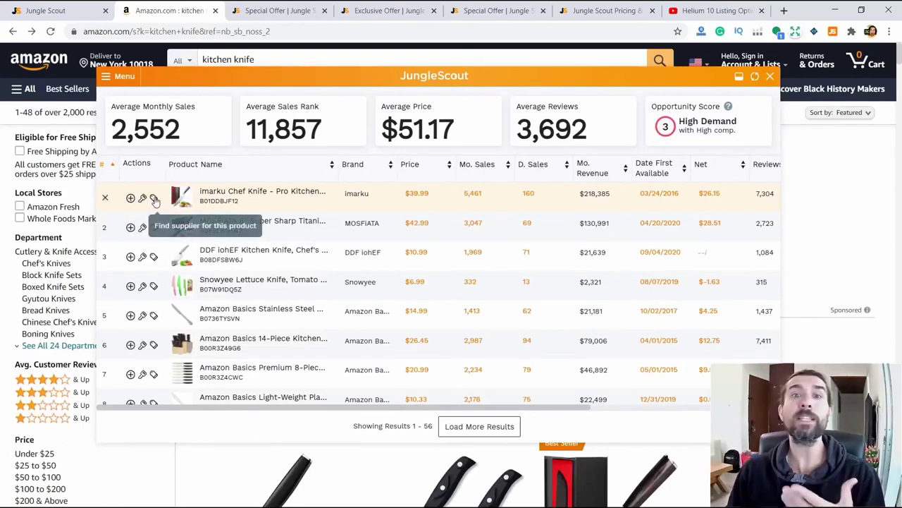
{"action": "mouse_move", "coordinate": [196, 199]}
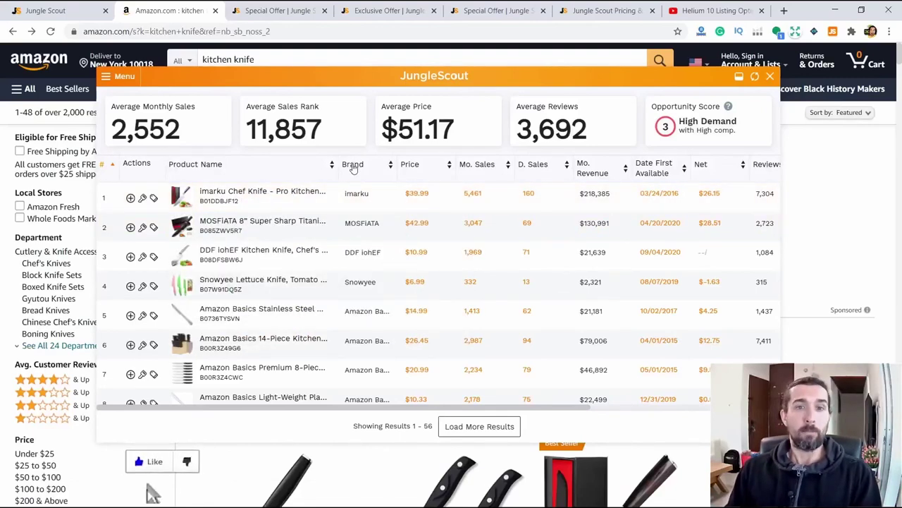
View the imarku Chef Knife's marketplace price history and historical monthly sales charts, closing each one.
{"action": "scroll", "coordinate": [392, 208], "scroll_direction": "right", "scroll_amount": 2}
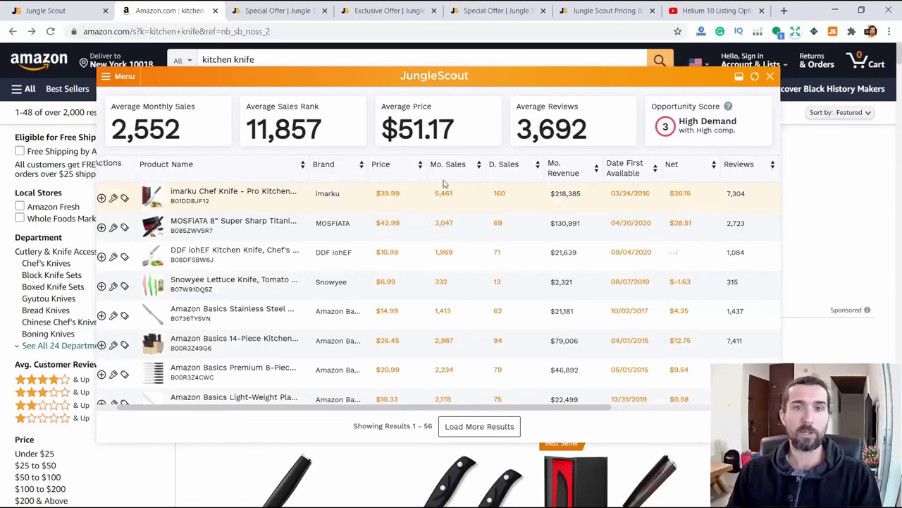
{"action": "left_click", "coordinate": [390, 193]}
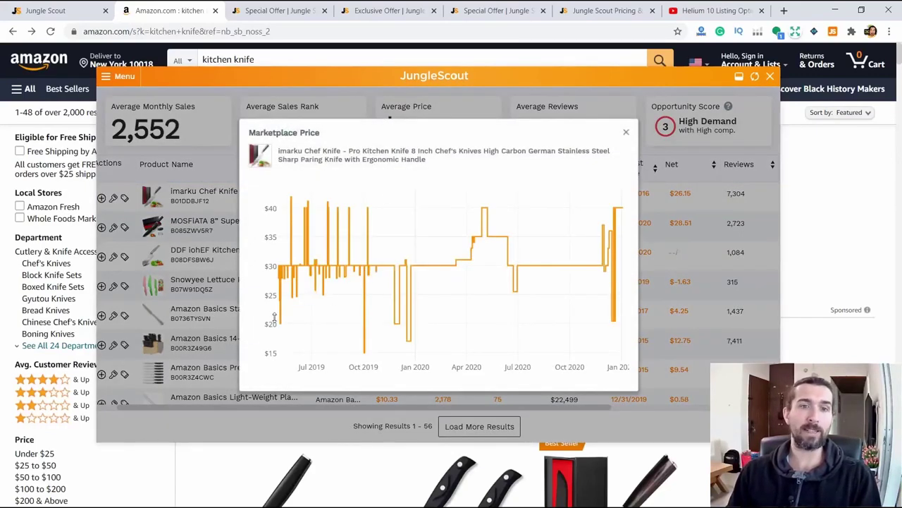
{"action": "mouse_move", "coordinate": [280, 324]}
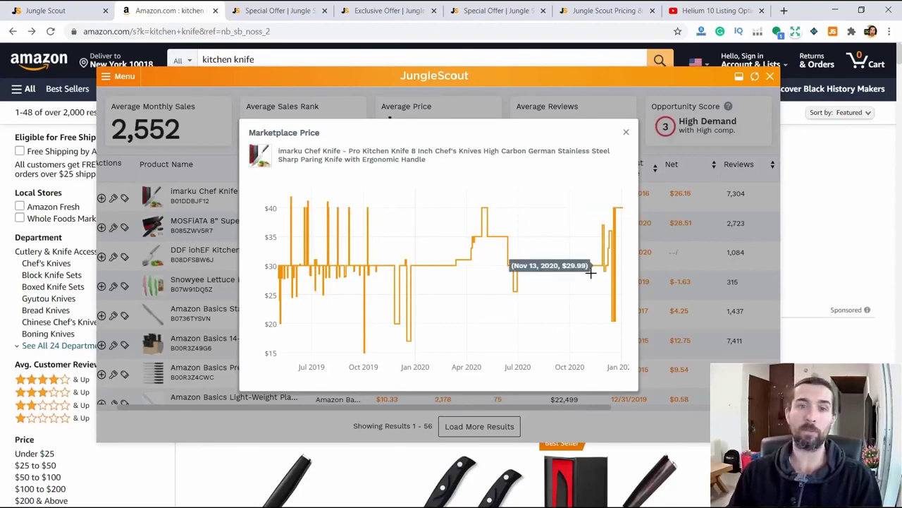
{"action": "left_click", "coordinate": [626, 133]}
{"action": "left_click", "coordinate": [447, 201]}
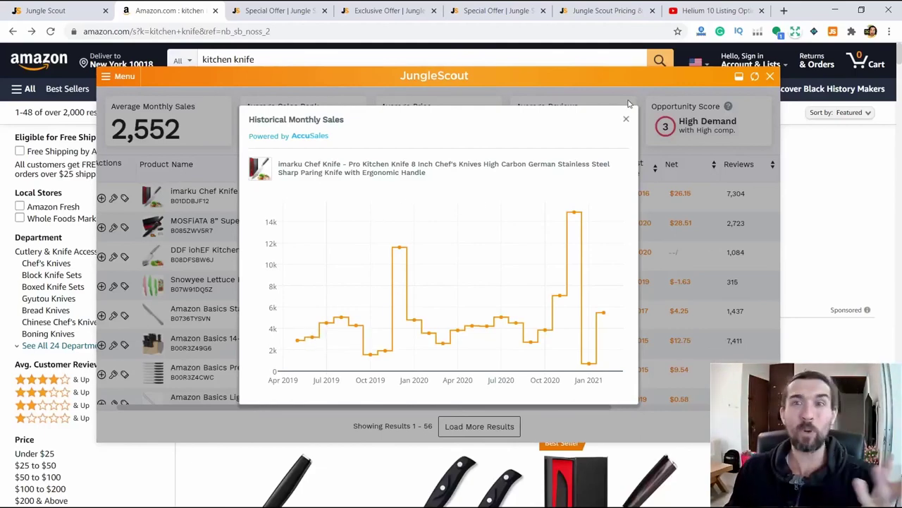
{"action": "left_click", "coordinate": [627, 122]}
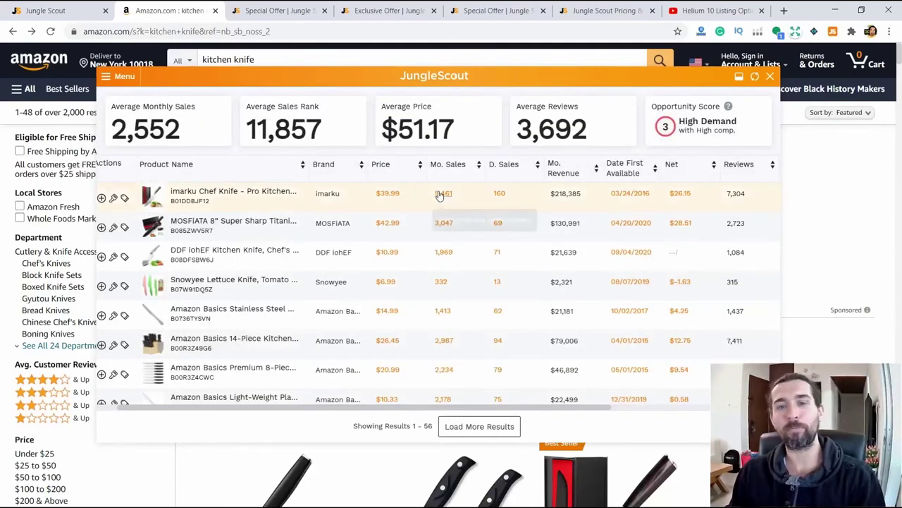
View the imarku Chef Knife's historical daily sales over 90 days and close the chart.
{"action": "left_click", "coordinate": [500, 195]}
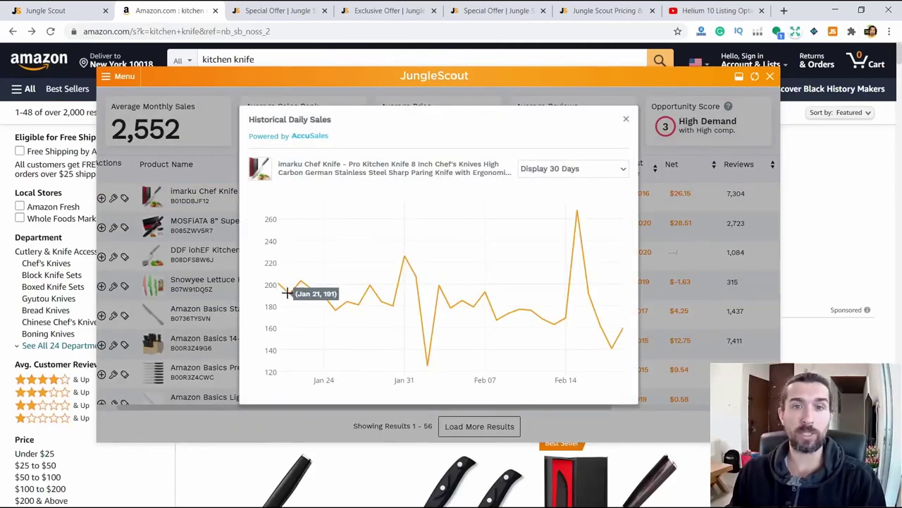
{"action": "left_click", "coordinate": [596, 174]}
{"action": "left_click", "coordinate": [567, 200]}
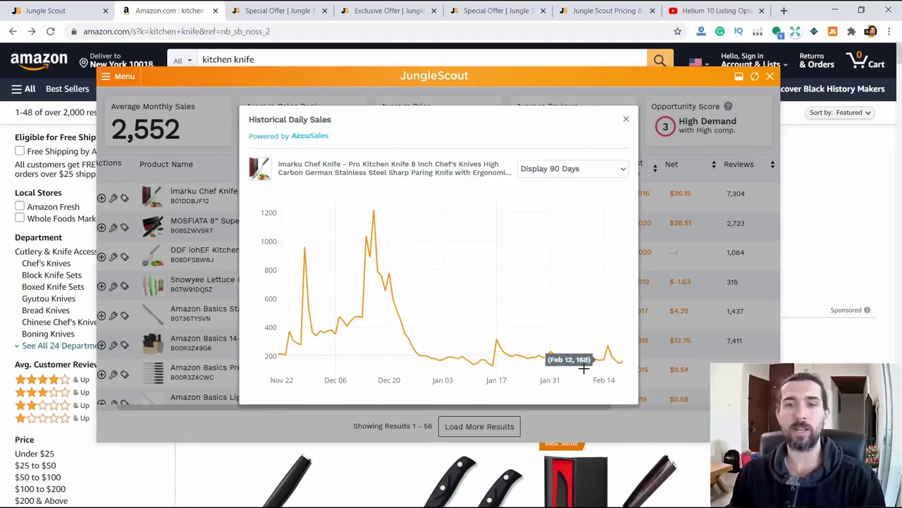
{"action": "left_click", "coordinate": [626, 120]}
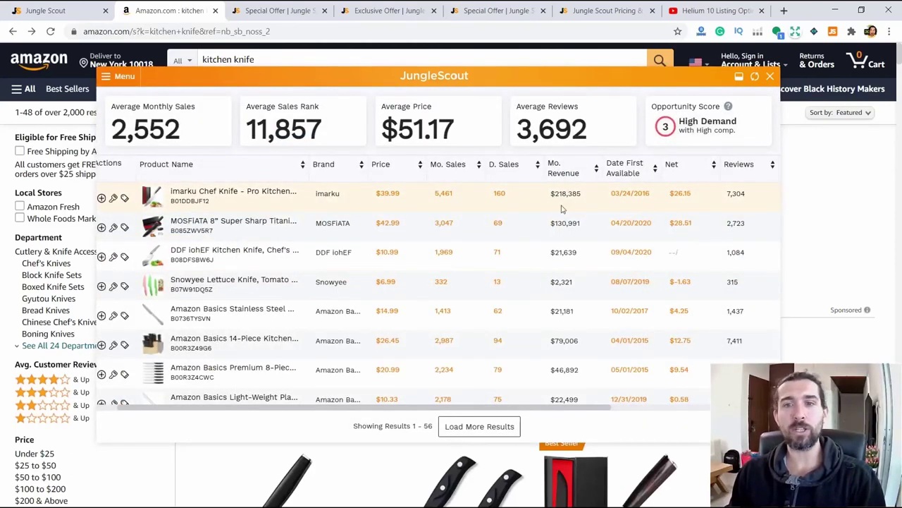
Calculate the imarku Chef Knife's profit and ROI in the FBA Profit Calculator with a product cost of $5, and close the calculator.
{"action": "scroll", "coordinate": [536, 201], "scroll_direction": "right", "scroll_amount": 5}
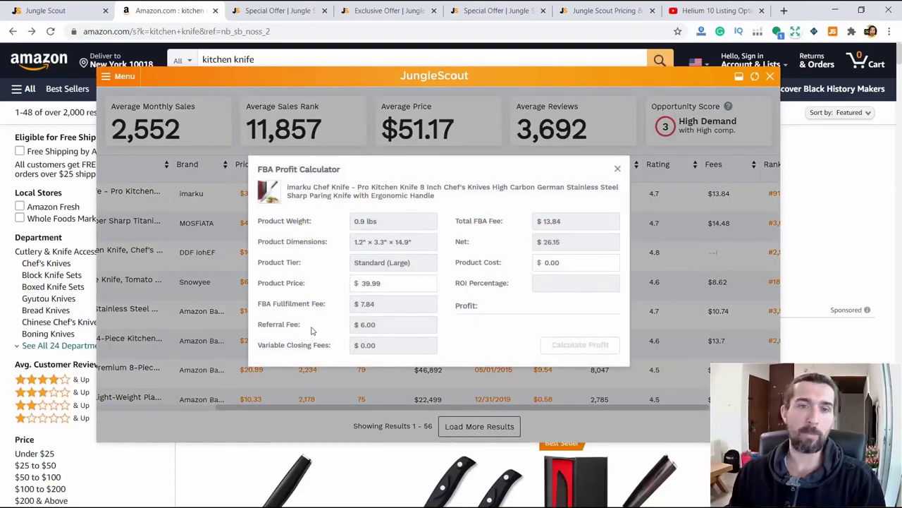
{"action": "double_click", "coordinate": [563, 265]}
{"action": "type", "text": "5"}
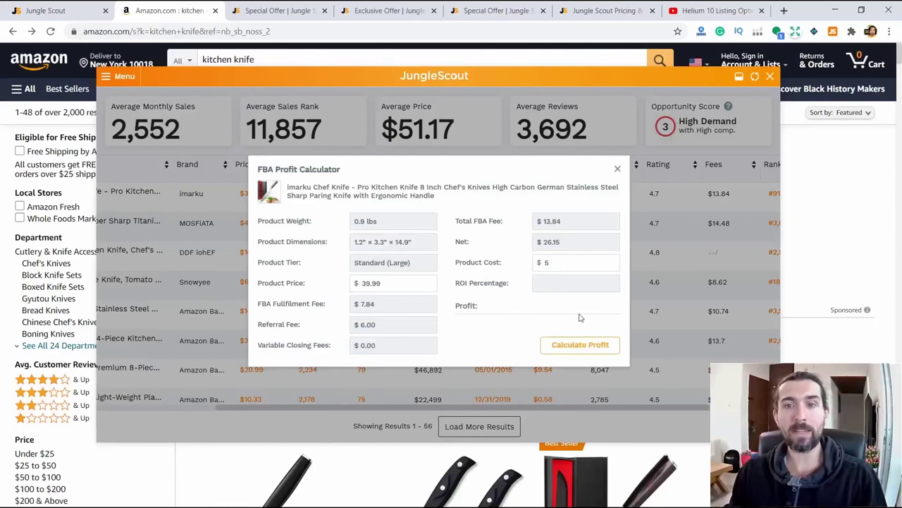
{"action": "left_click", "coordinate": [580, 344]}
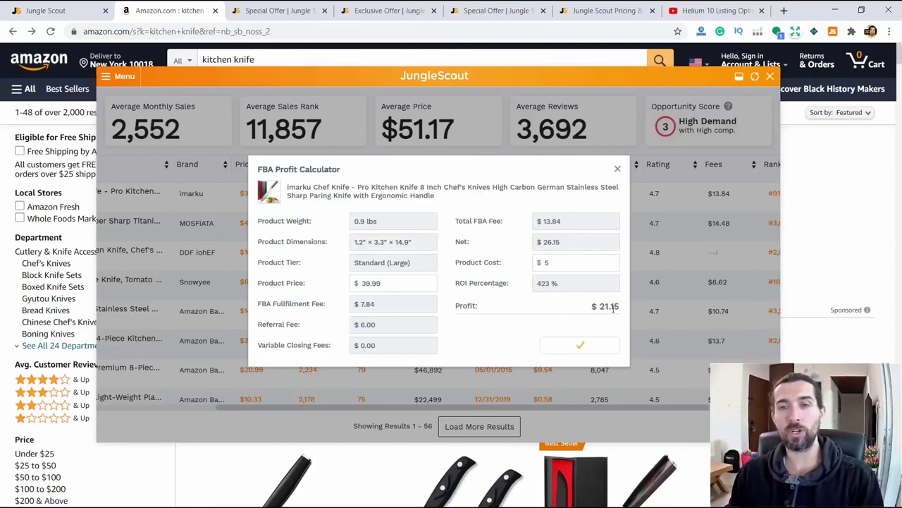
{"action": "left_click_drag", "start_coordinate": [604, 306], "coordinate": [554, 285]}
{"action": "left_click", "coordinate": [543, 287]}
{"action": "double_click", "coordinate": [548, 285]}
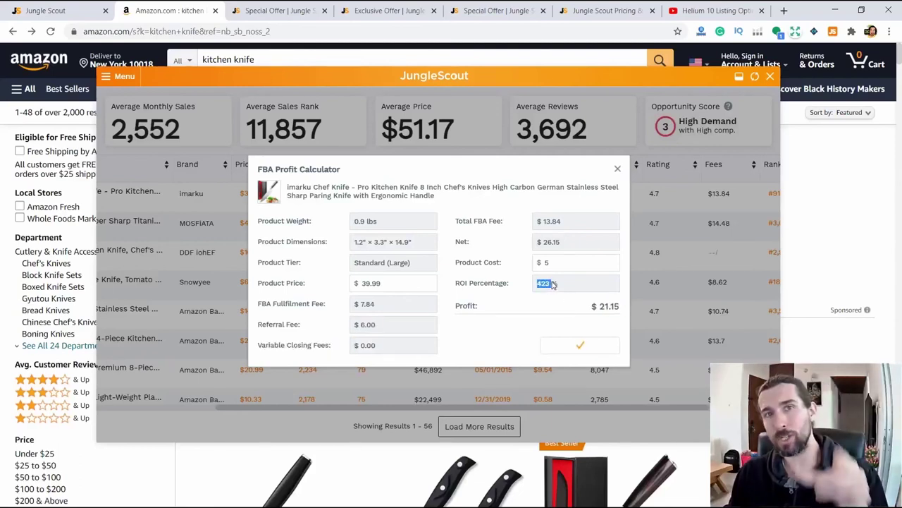
{"action": "double_click", "coordinate": [555, 285]}
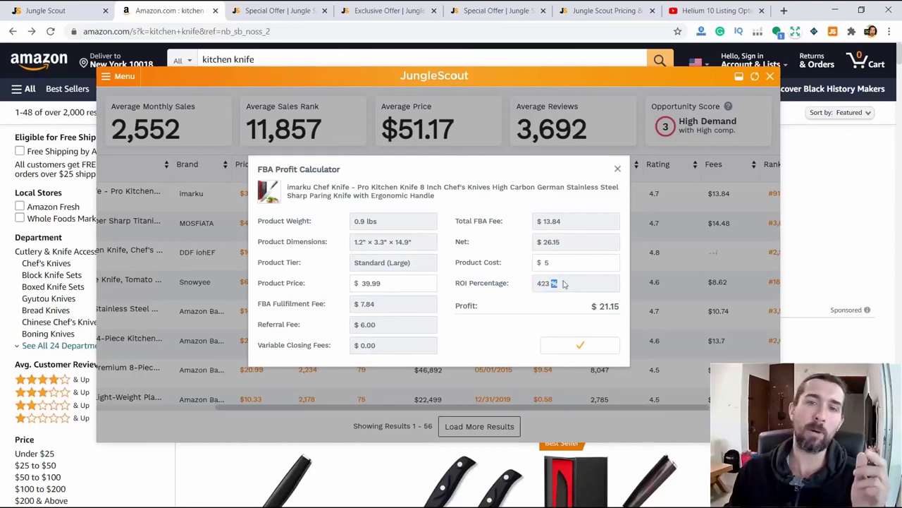
{"action": "left_click", "coordinate": [618, 171]}
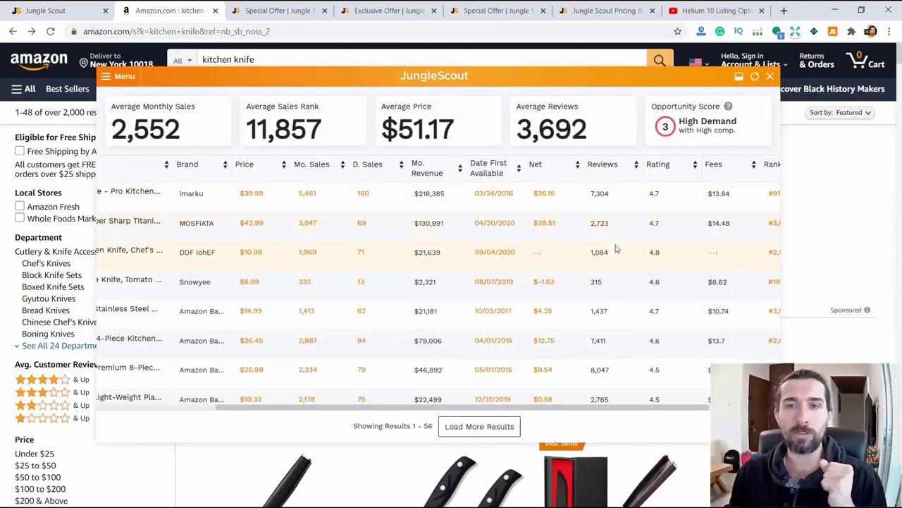
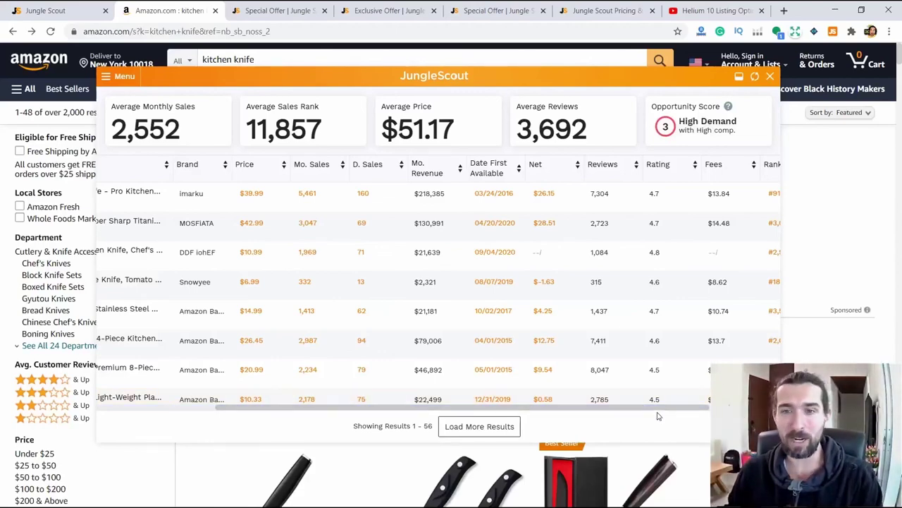
Examine the imarku Chef Knife's Amazon sales rank history chart and close it.
{"action": "scroll", "coordinate": [548, 282], "scroll_direction": "right", "scroll_amount": 3}
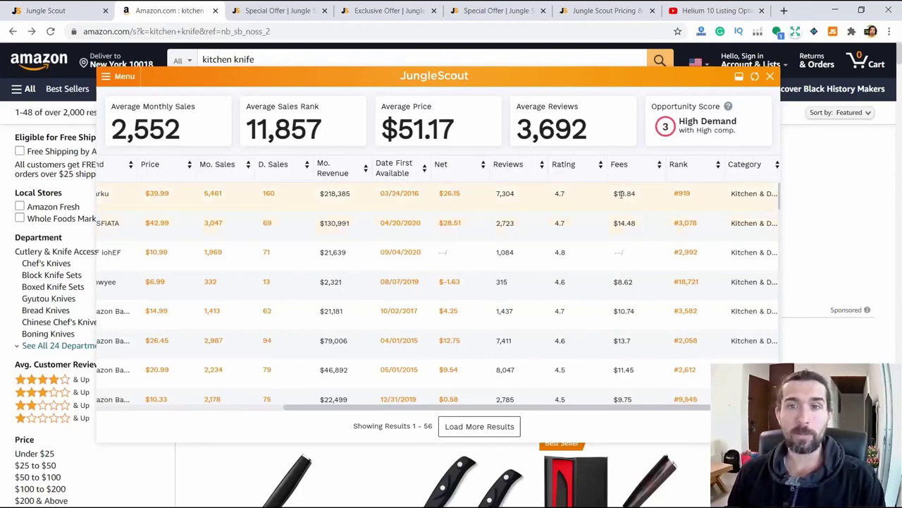
{"action": "left_click", "coordinate": [682, 193]}
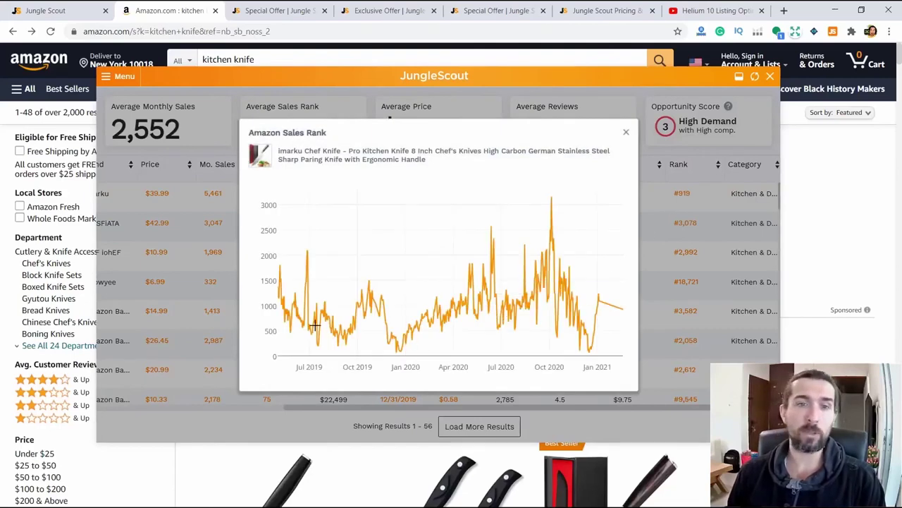
{"action": "mouse_move", "coordinate": [296, 313]}
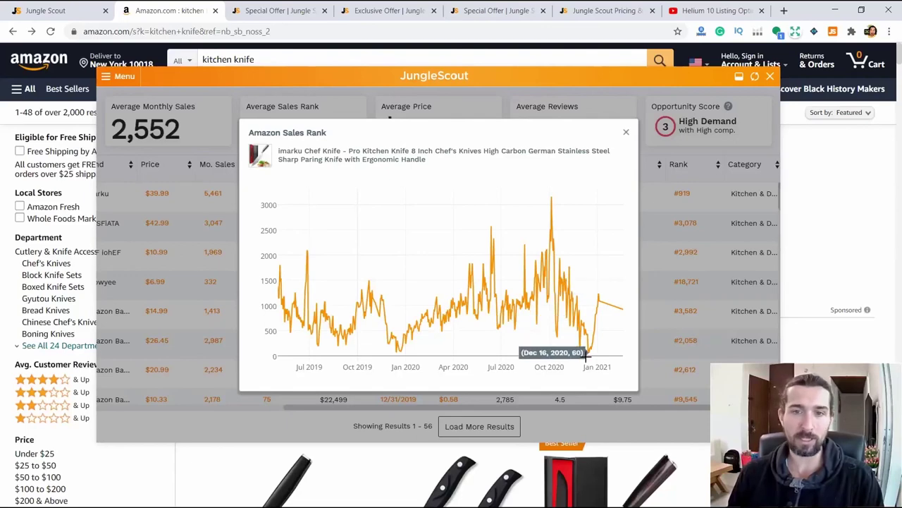
{"action": "left_click", "coordinate": [707, 265]}
{"action": "scroll", "coordinate": [676, 268], "scroll_direction": "right", "scroll_amount": 1}
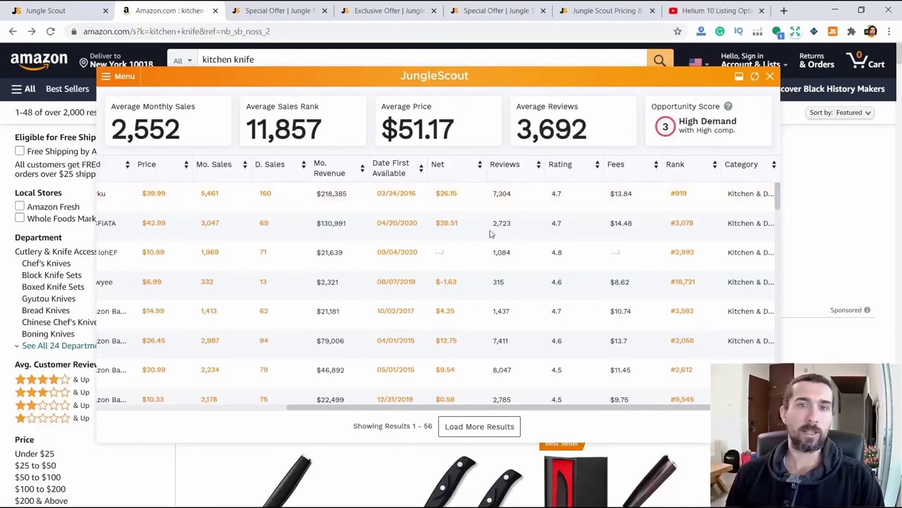
Return to the product table's first columns and examine the average price, reviews and monthly sales together with the Opportunity Score for kitchen knives.
{"action": "left_click_drag", "start_coordinate": [592, 409], "coordinate": [402, 409]}
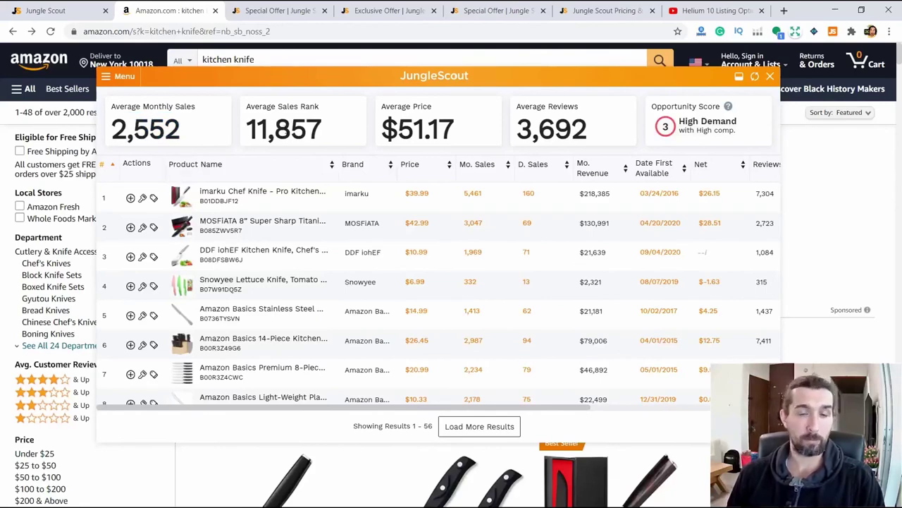
{"action": "left_click_drag", "start_coordinate": [380, 131], "coordinate": [448, 124]}
{"action": "left_click", "coordinate": [448, 124]}
{"action": "left_click_drag", "start_coordinate": [533, 131], "coordinate": [583, 134]}
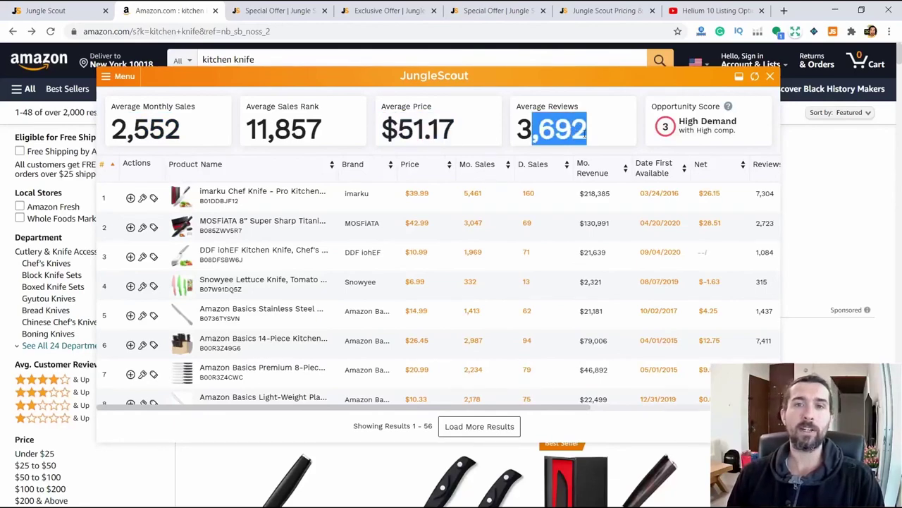
{"action": "left_click", "coordinate": [589, 135]}
{"action": "mouse_move", "coordinate": [730, 107]}
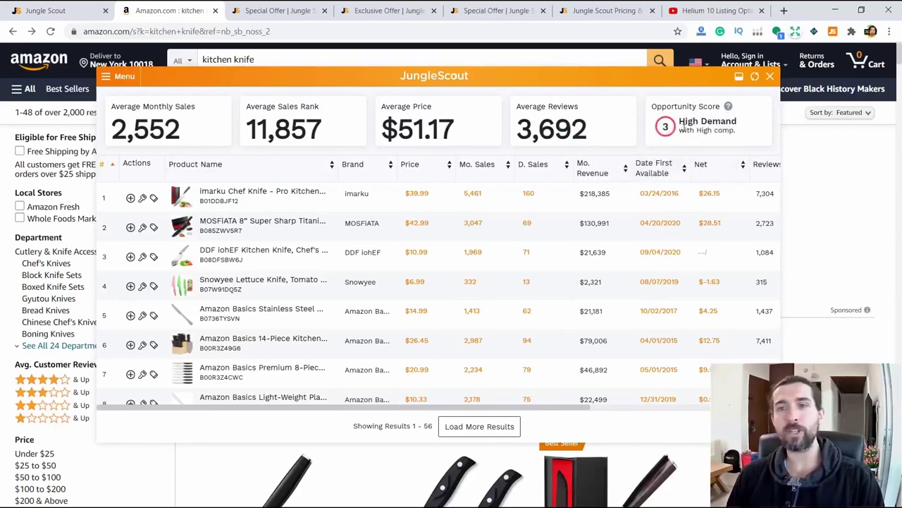
{"action": "left_click_drag", "start_coordinate": [681, 128], "coordinate": [739, 141]}
{"action": "left_click", "coordinate": [734, 127]}
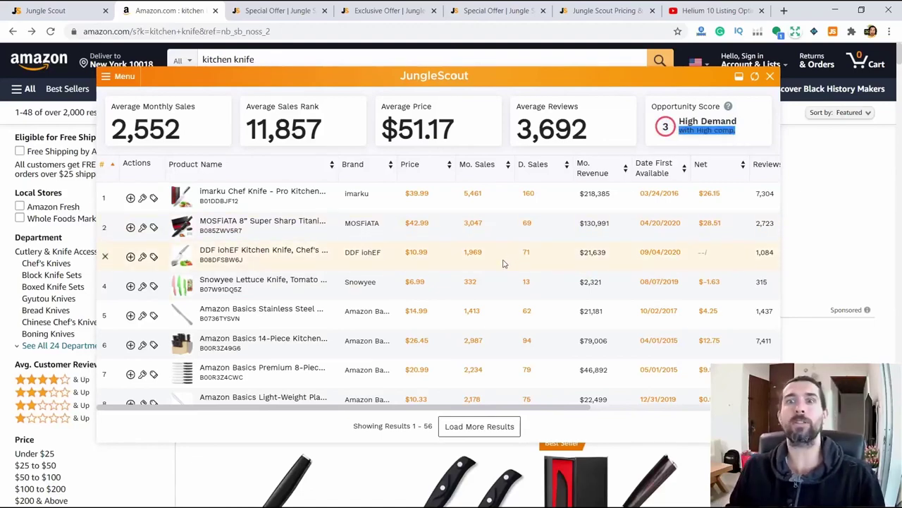
{"action": "left_click", "coordinate": [683, 142]}
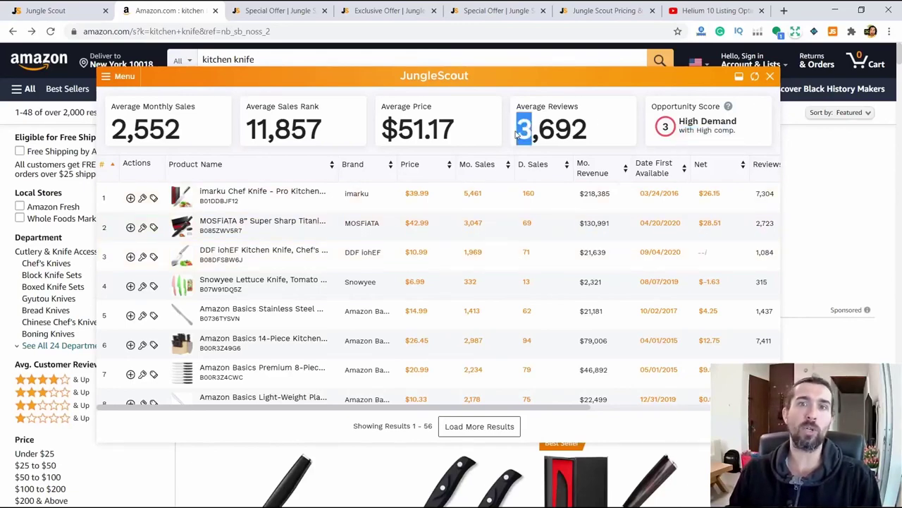
{"action": "double_click", "coordinate": [551, 129]}
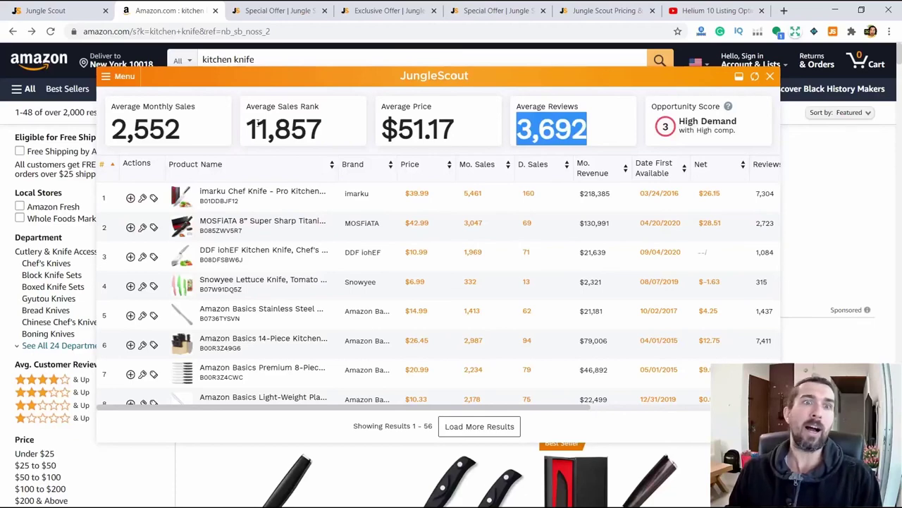
{"action": "double_click", "coordinate": [145, 129]}
{"action": "left_click", "coordinate": [154, 132]}
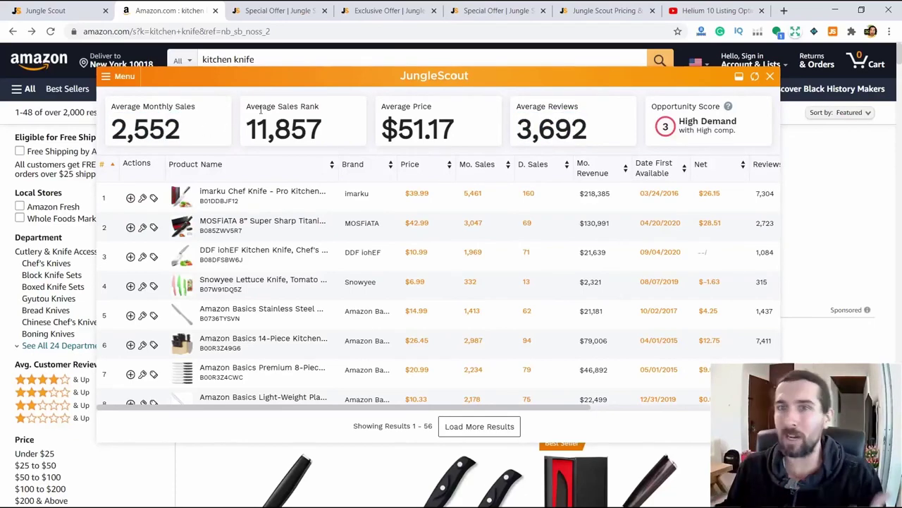
Look through the extension's kitchen knife product list, return to its first row and close the extension window.
{"action": "scroll", "coordinate": [538, 339], "scroll_direction": "down", "scroll_amount": 3}
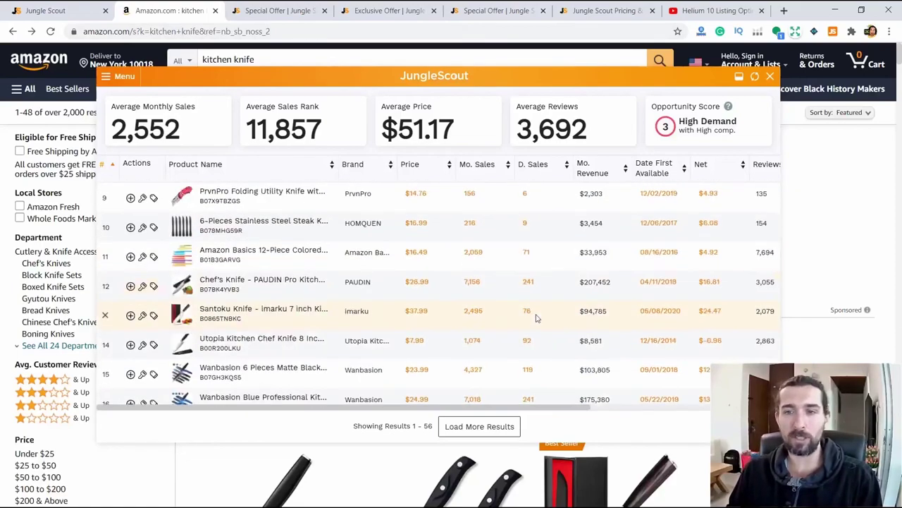
{"action": "scroll", "coordinate": [539, 314], "scroll_direction": "down", "scroll_amount": 5}
{"action": "scroll", "coordinate": [557, 310], "scroll_direction": "up", "scroll_amount": 10}
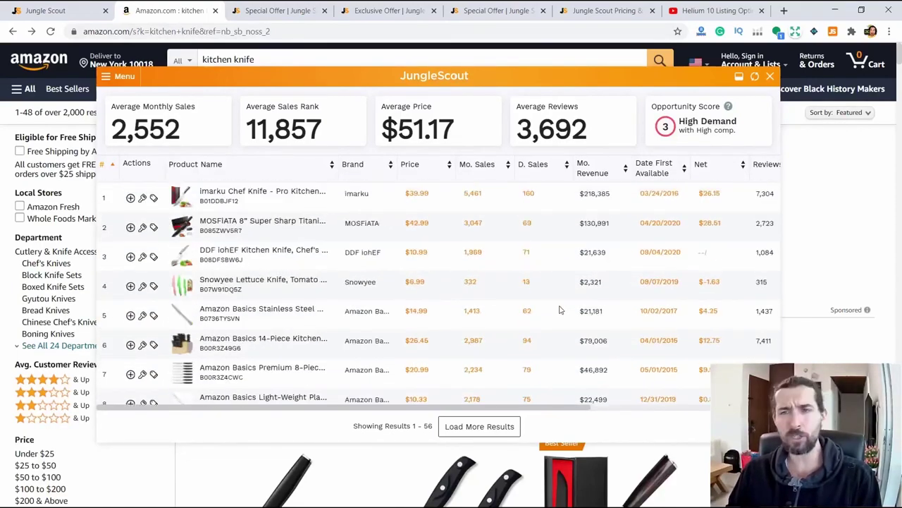
{"action": "left_click", "coordinate": [770, 78]}
Open the imarku 8 inch Chef Knife listing from the search results and bring up its embedded Jungle Scout data box.
{"action": "scroll", "coordinate": [520, 226], "scroll_direction": "down", "scroll_amount": 3}
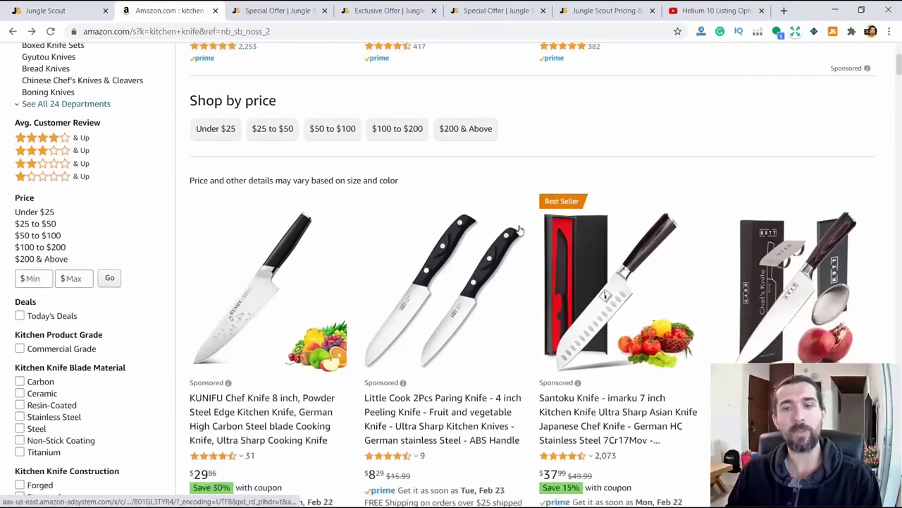
{"action": "scroll", "coordinate": [520, 230], "scroll_direction": "down", "scroll_amount": 5}
{"action": "left_click", "coordinate": [281, 321]}
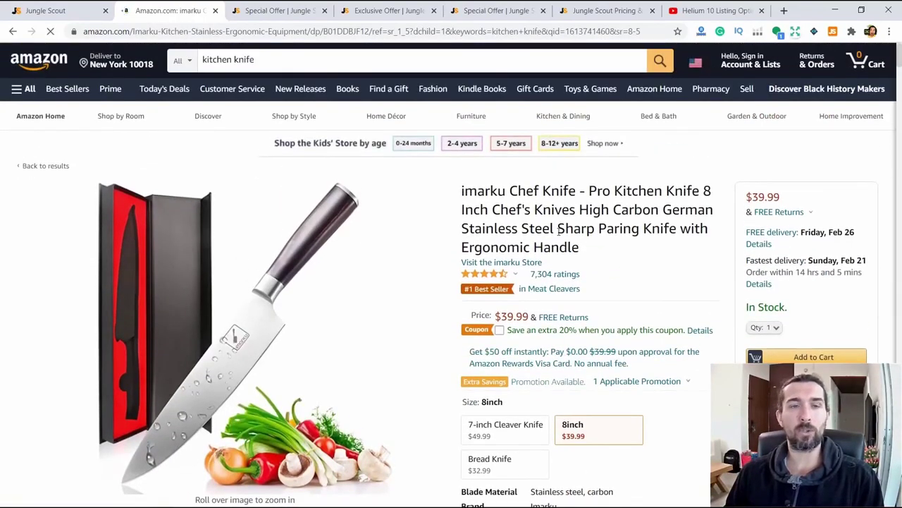
{"action": "scroll", "coordinate": [559, 229], "scroll_direction": "down", "scroll_amount": 15}
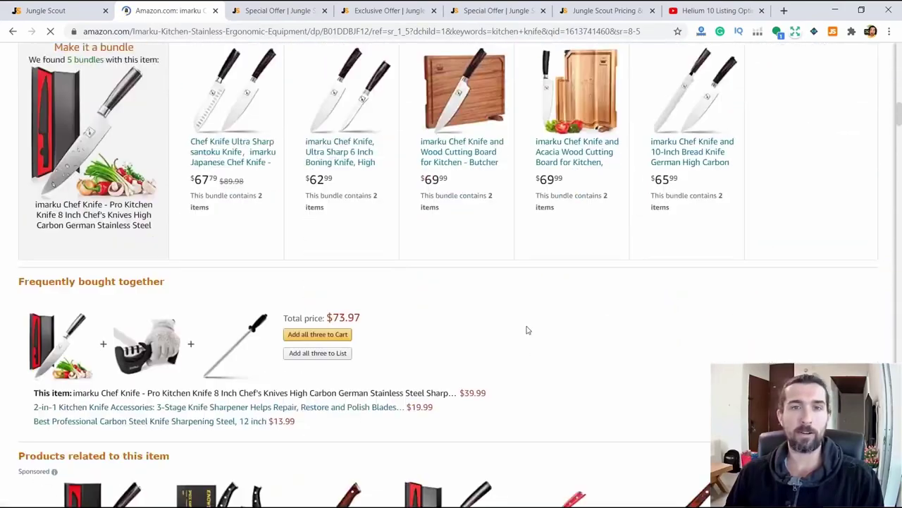
{"action": "scroll", "coordinate": [527, 330], "scroll_direction": "up", "scroll_amount": 15}
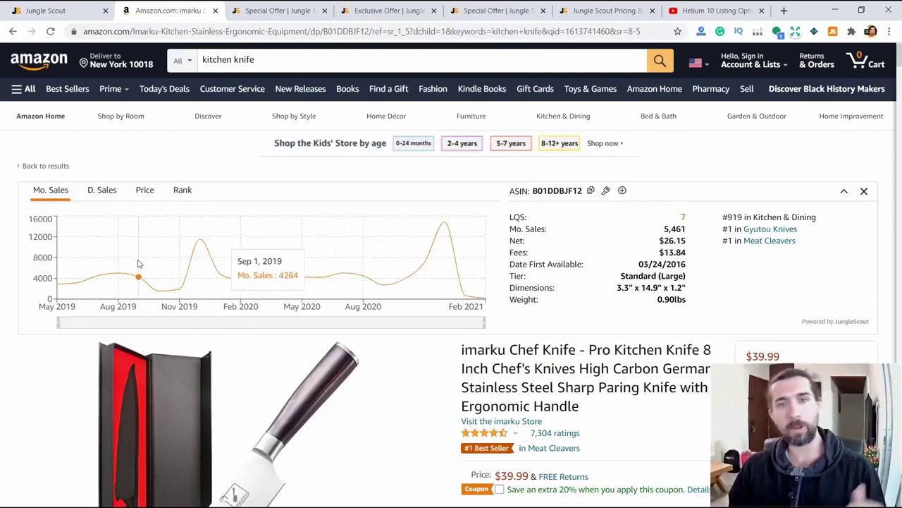
View the daily sales, price and rank charts in the listing's Jungle Scout box and examine its product metrics.
{"action": "left_click", "coordinate": [104, 192]}
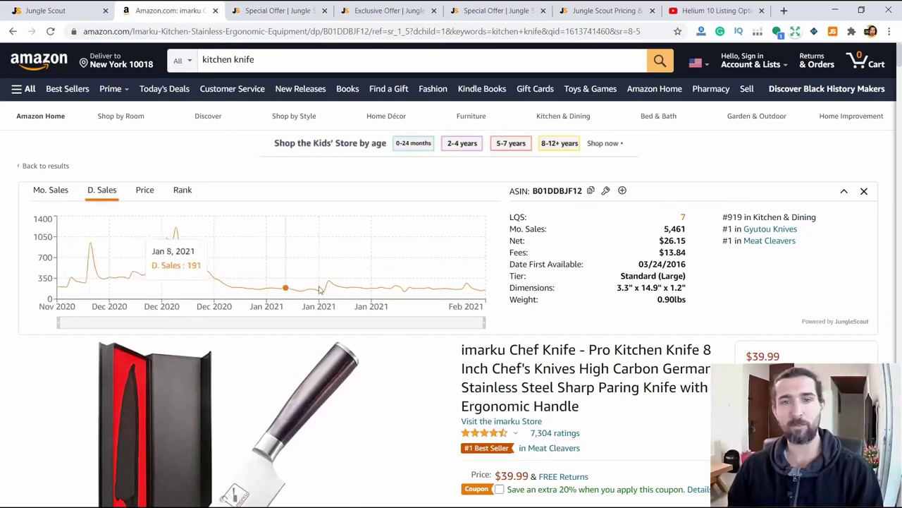
{"action": "left_click", "coordinate": [142, 198]}
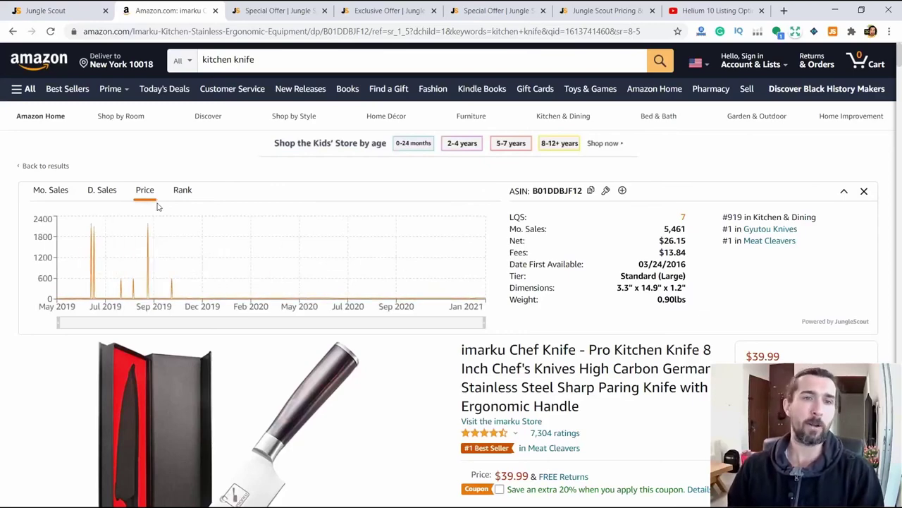
{"action": "left_click", "coordinate": [182, 192]}
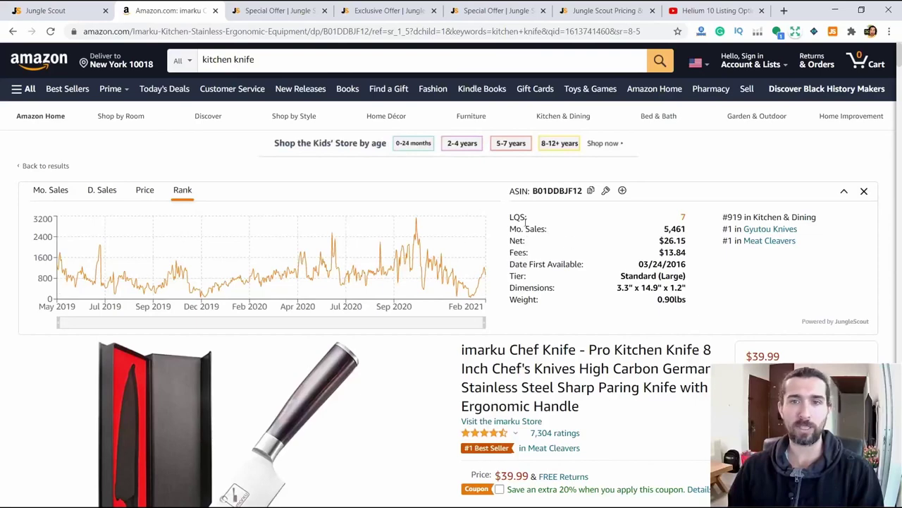
{"action": "left_click_drag", "start_coordinate": [674, 308], "coordinate": [509, 239]}
{"action": "left_click", "coordinate": [672, 230]}
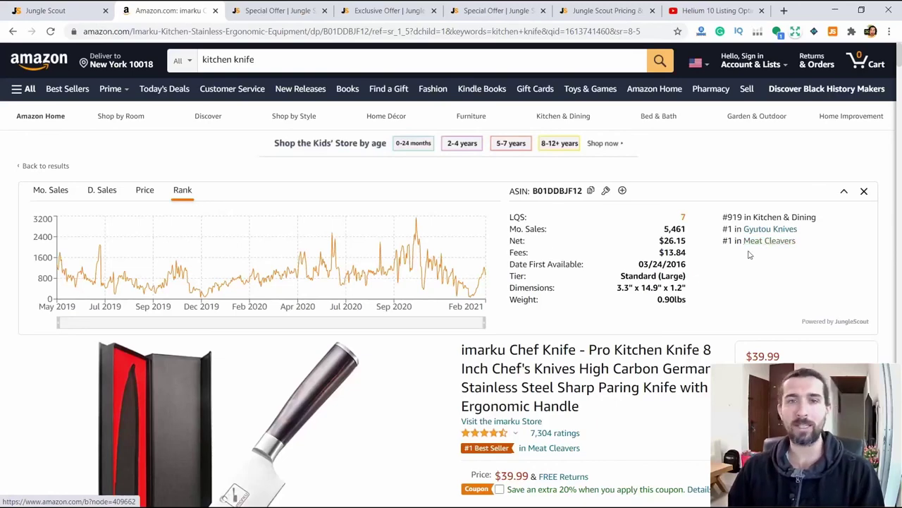
Review the price and included features of the 50% off Jungle Scout Suite offer, and open the Exclusive Offer page comparing plan durations.
{"action": "left_click", "coordinate": [96, 7]}
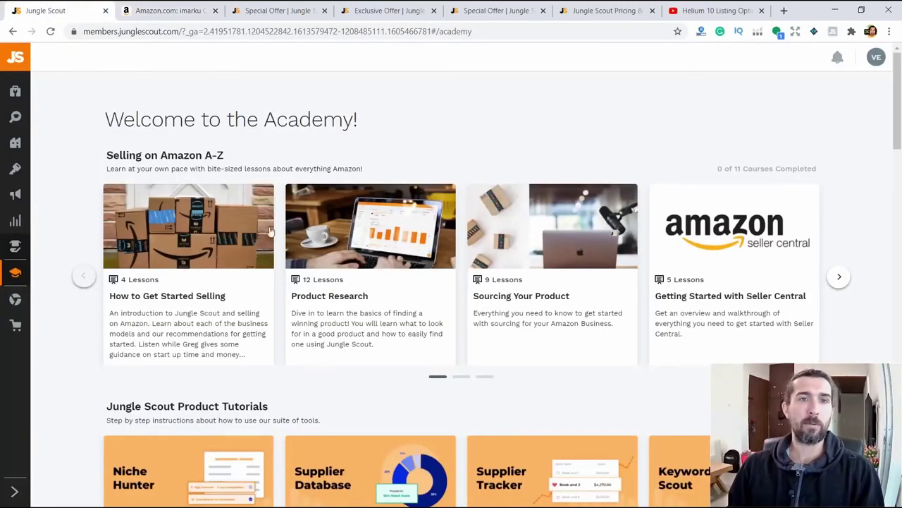
{"action": "left_click", "coordinate": [289, 12]}
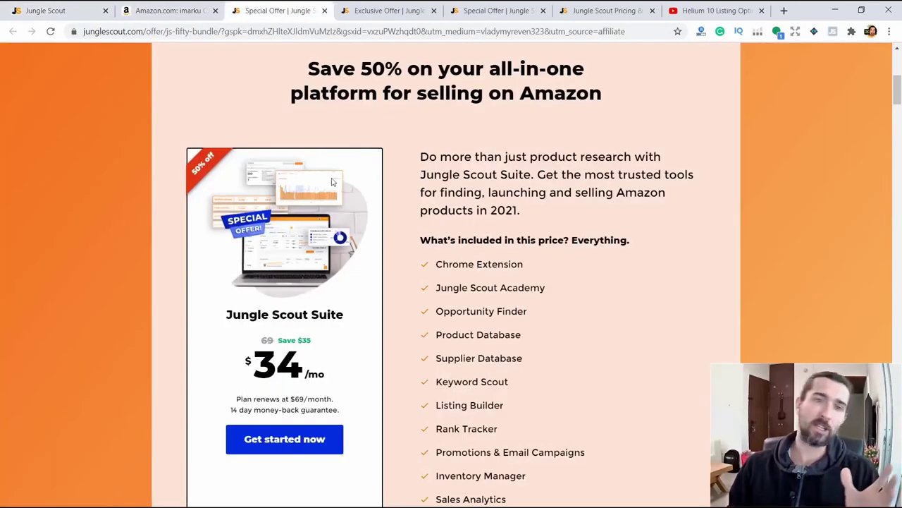
{"action": "scroll", "coordinate": [334, 182], "scroll_direction": "down", "scroll_amount": 1}
{"action": "scroll", "coordinate": [344, 231], "scroll_direction": "down", "scroll_amount": 2}
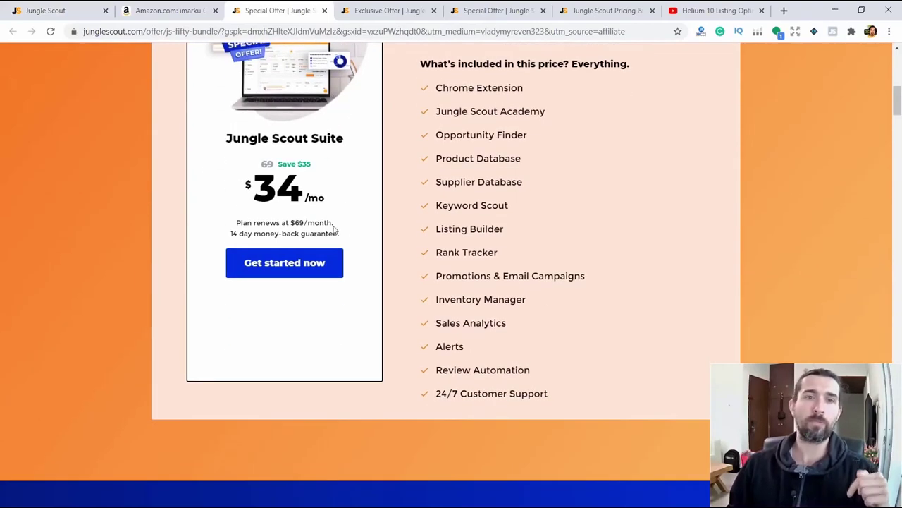
{"action": "scroll", "coordinate": [339, 232], "scroll_direction": "up", "scroll_amount": 2}
{"action": "left_click", "coordinate": [365, 12]}
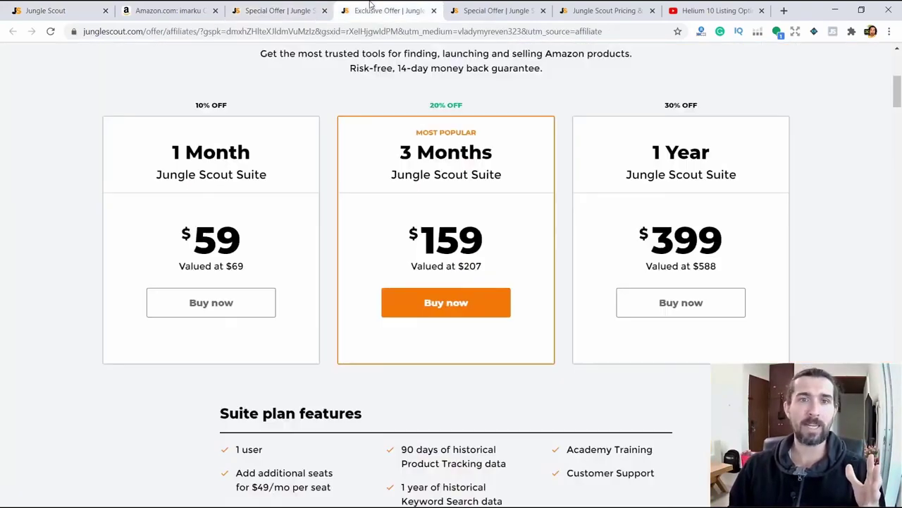
Review the Exclusive Pricing plan cards and highlight the price of the 3 Months Jungle Scout Suite plan.
{"action": "scroll", "coordinate": [504, 236], "scroll_direction": "up", "scroll_amount": 3}
{"action": "scroll", "coordinate": [504, 236], "scroll_direction": "down", "scroll_amount": 2}
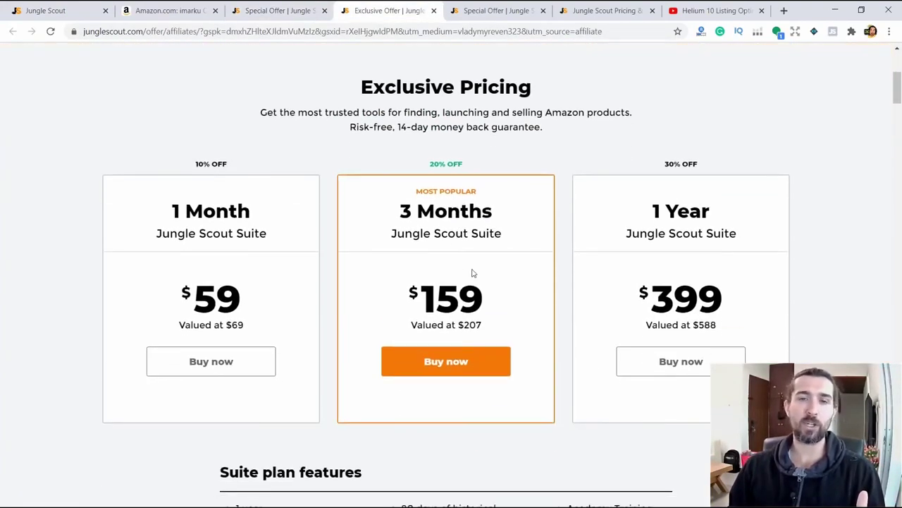
{"action": "left_click_drag", "start_coordinate": [425, 303], "coordinate": [494, 300]}
{"action": "left_click", "coordinate": [492, 298]}
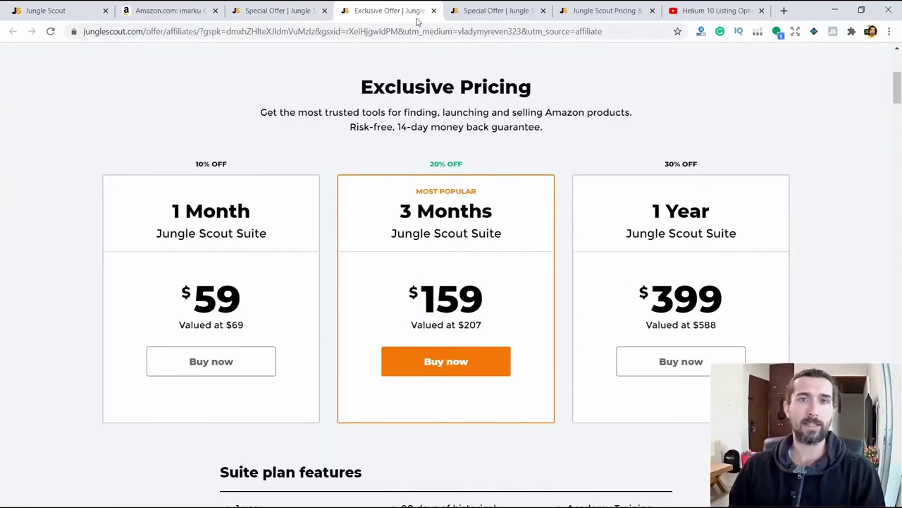
Open the Special Offer page with the 3, 9 and 12 month bundles and highlight the 12 and 9 month prices.
{"action": "left_click", "coordinate": [495, 10]}
{"action": "scroll", "coordinate": [619, 298], "scroll_direction": "down", "scroll_amount": 3}
{"action": "left_click_drag", "start_coordinate": [652, 292], "coordinate": [714, 291]}
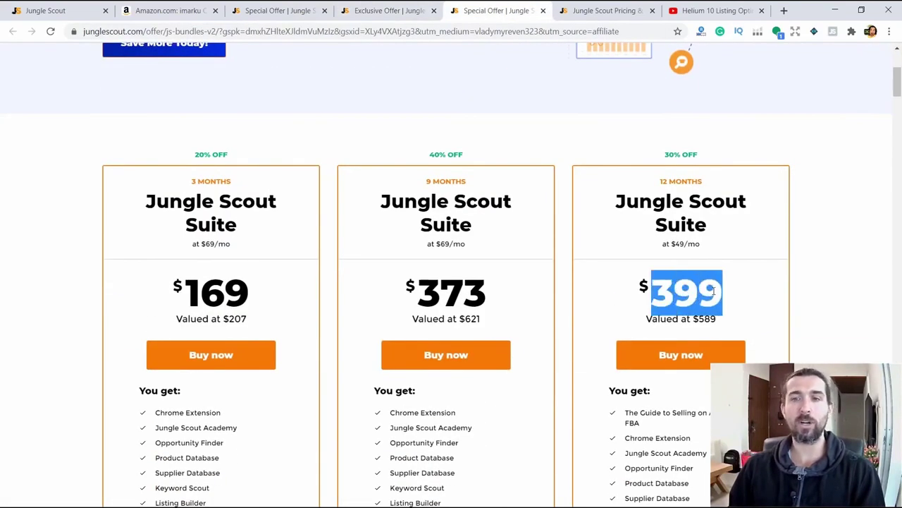
{"action": "left_click", "coordinate": [714, 290]}
{"action": "double_click", "coordinate": [459, 299]}
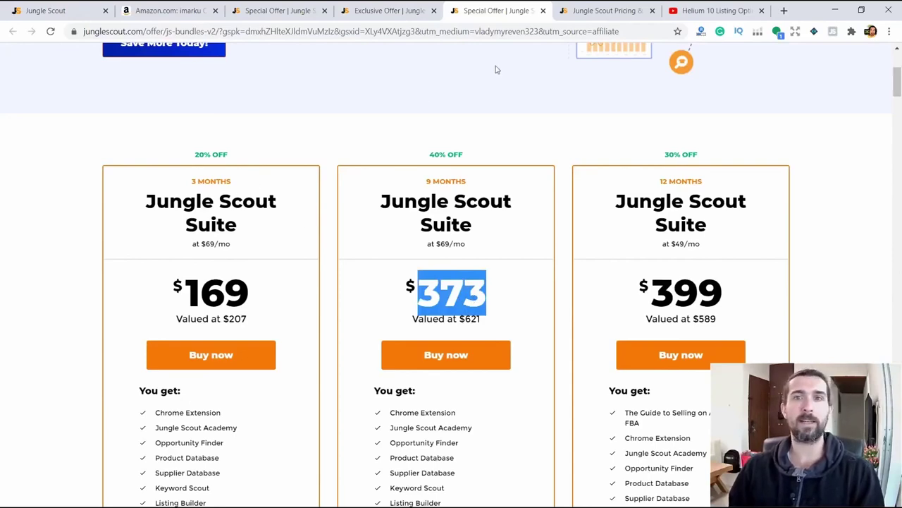
Open the regular Jungle Scout pricing page, look through its plan comparison table and return to the plan cards.
{"action": "left_click", "coordinate": [581, 12]}
{"action": "scroll", "coordinate": [894, 143], "scroll_direction": "down", "scroll_amount": 2}
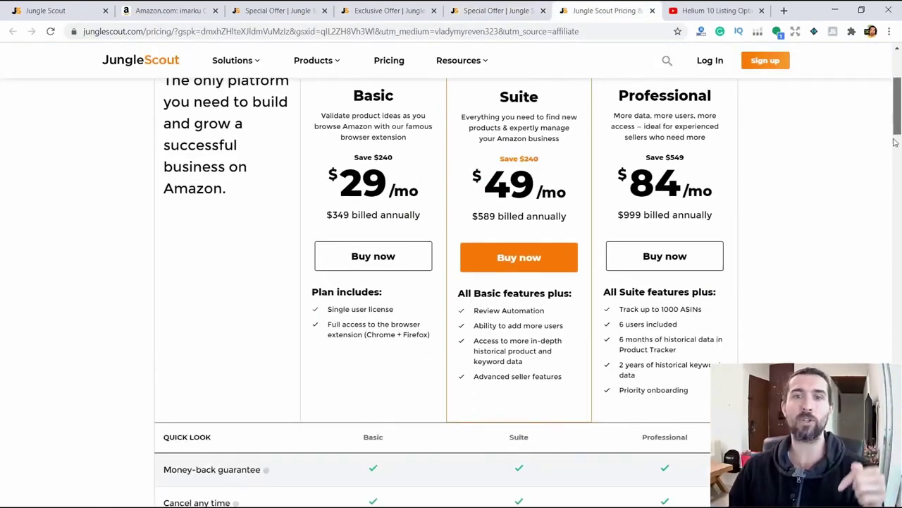
{"action": "scroll", "coordinate": [894, 143], "scroll_direction": "down", "scroll_amount": 15}
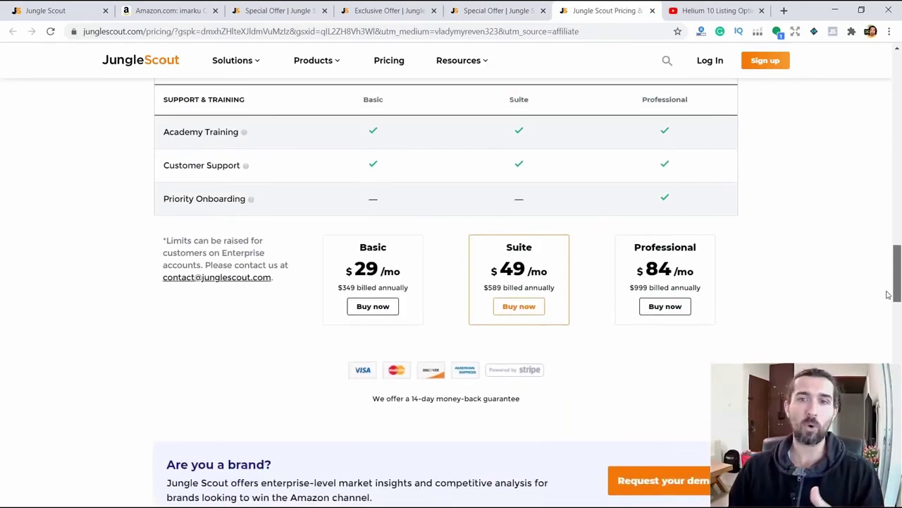
{"action": "left_click_drag", "start_coordinate": [888, 295], "coordinate": [877, 129]}
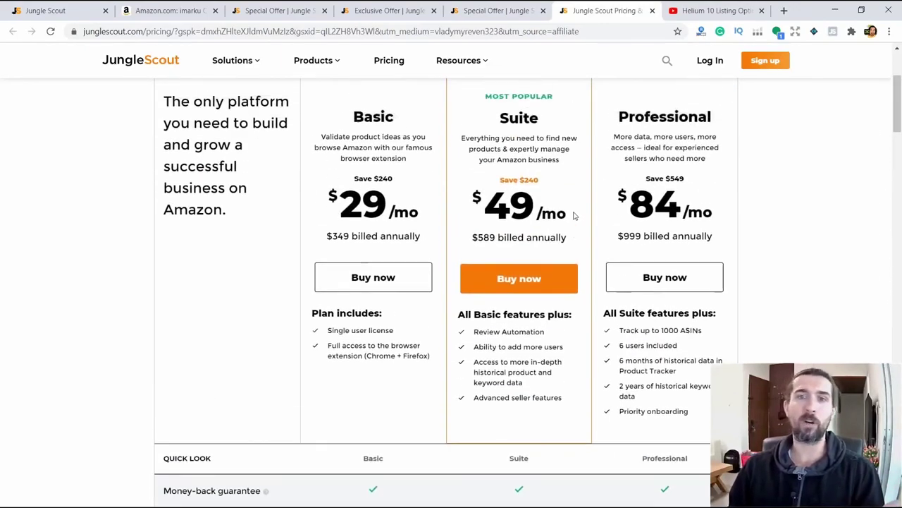
{"action": "scroll", "coordinate": [574, 215], "scroll_direction": "up", "scroll_amount": 3}
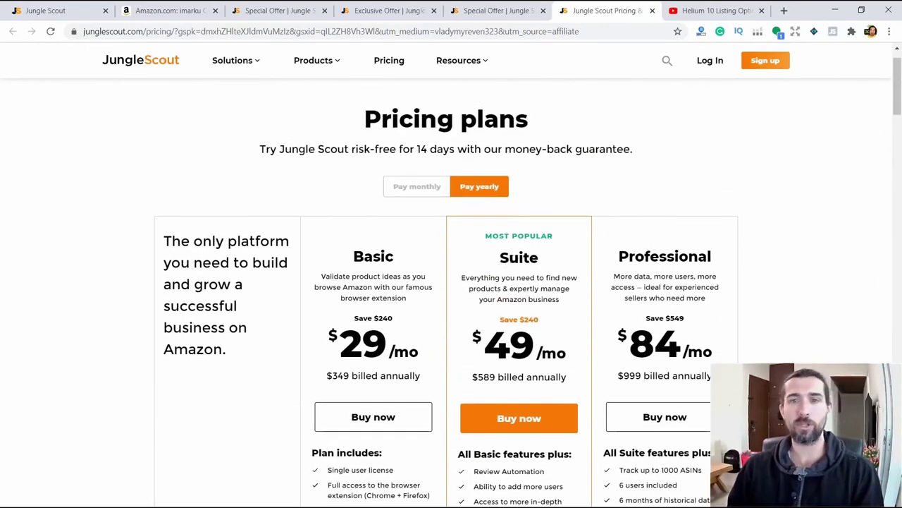
Examine the Suite and Professional plans on the yearly pricing cards, including the Suite plan's description.
{"action": "left_click_drag", "start_coordinate": [508, 258], "coordinate": [545, 259]}
{"action": "double_click", "coordinate": [528, 255]}
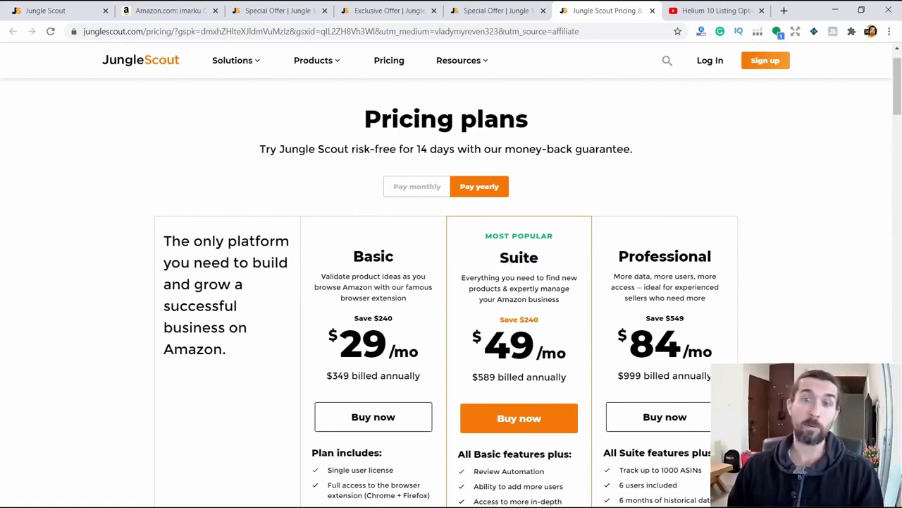
{"action": "double_click", "coordinate": [653, 256]}
{"action": "left_click", "coordinate": [654, 257]}
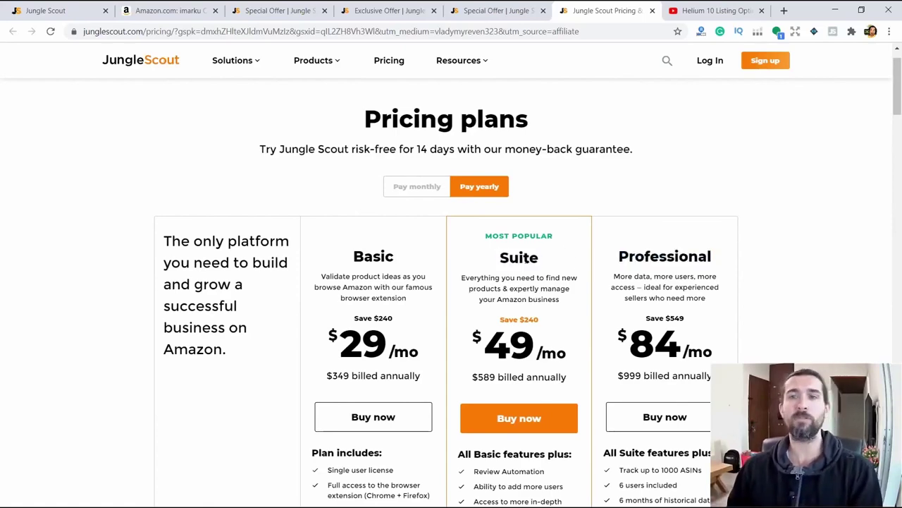
{"action": "scroll", "coordinate": [892, 115], "scroll_direction": "up", "scroll_amount": 3}
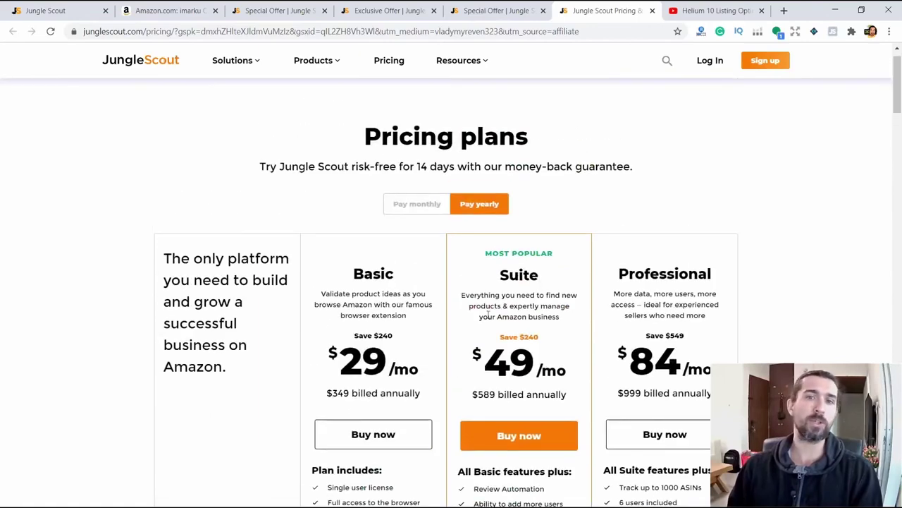
{"action": "double_click", "coordinate": [509, 293]}
{"action": "left_click", "coordinate": [531, 271]}
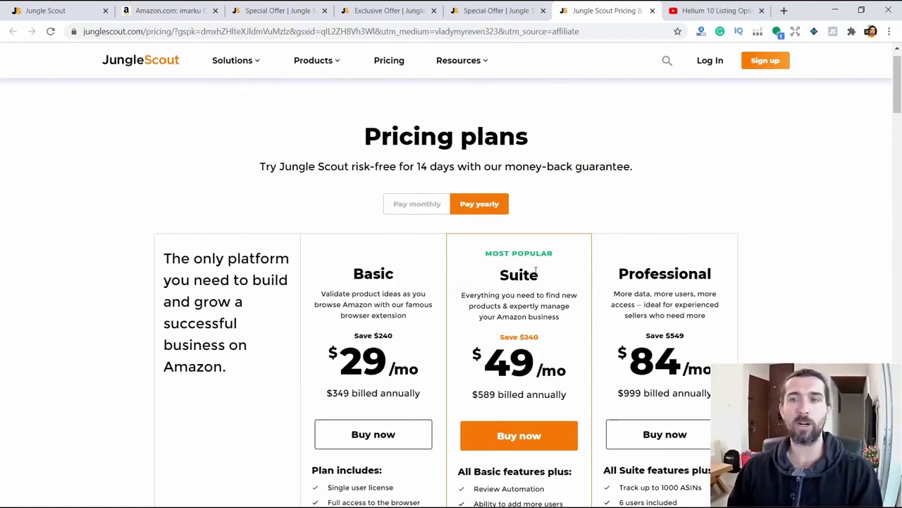
Switch the pricing plans to monthly billing and highlight the Suite plan's monthly price.
{"action": "left_click", "coordinate": [448, 212]}
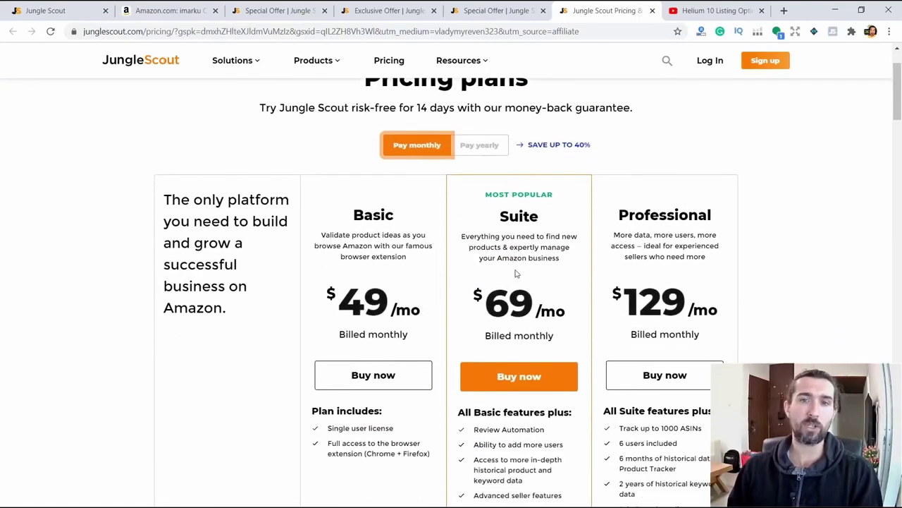
{"action": "scroll", "coordinate": [528, 297], "scroll_direction": "down", "scroll_amount": 1}
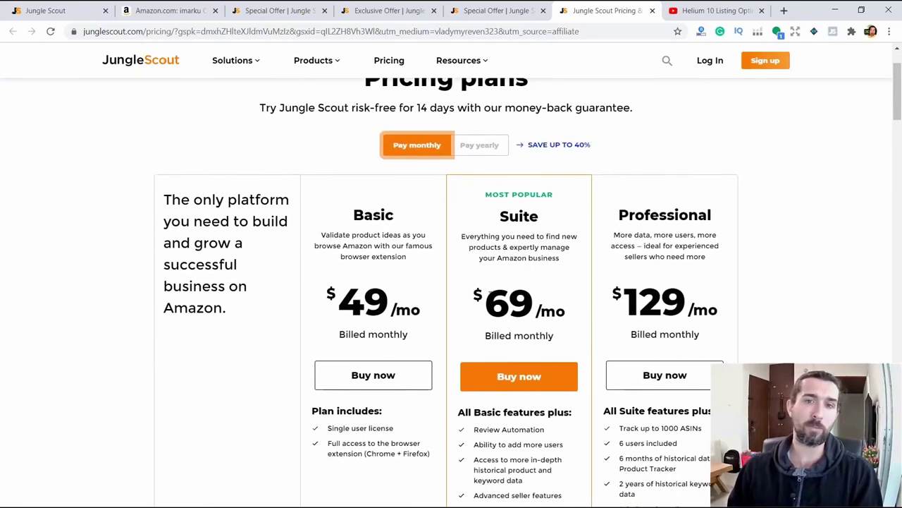
{"action": "double_click", "coordinate": [487, 303]}
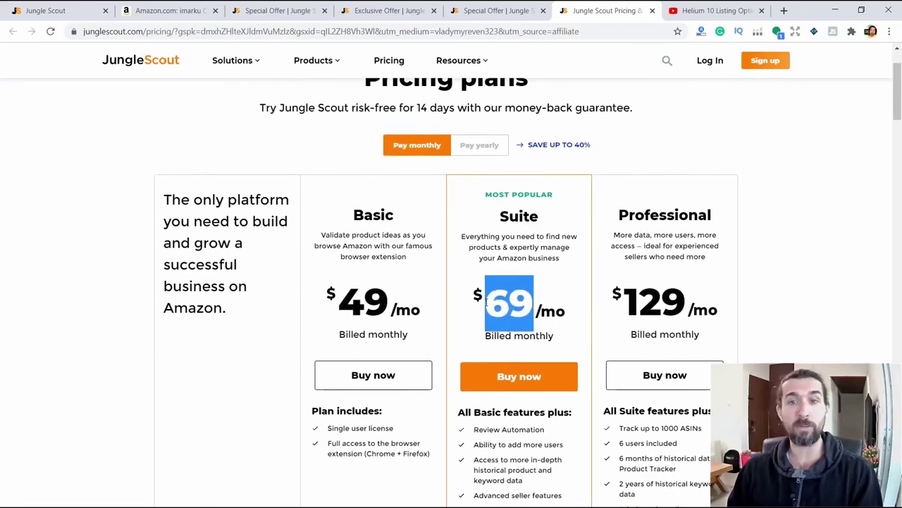
{"action": "left_click", "coordinate": [529, 308]}
Compare the 50% off Suite offer and the multi-month bundles with the regular Suite price, highlighting the latter on the pricing page.
{"action": "left_click", "coordinate": [278, 10]}
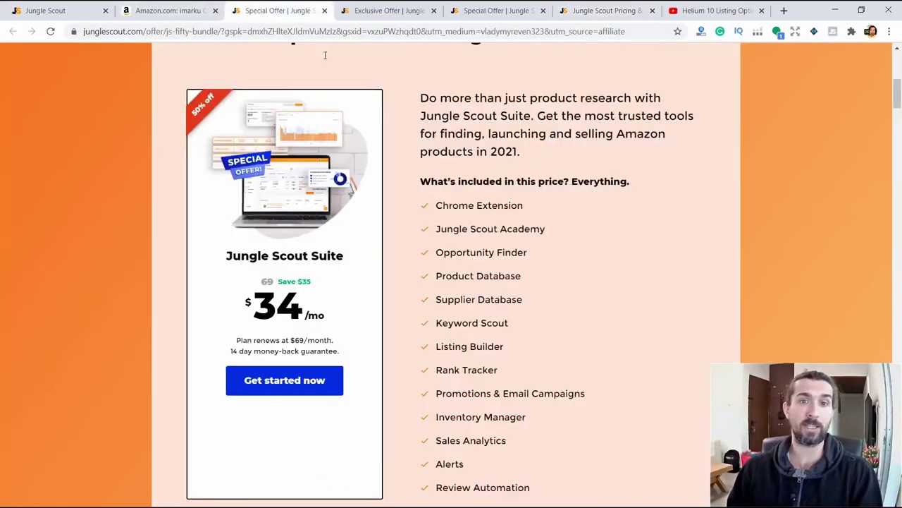
{"action": "left_click", "coordinate": [502, 11]}
{"action": "left_click", "coordinate": [592, 10]}
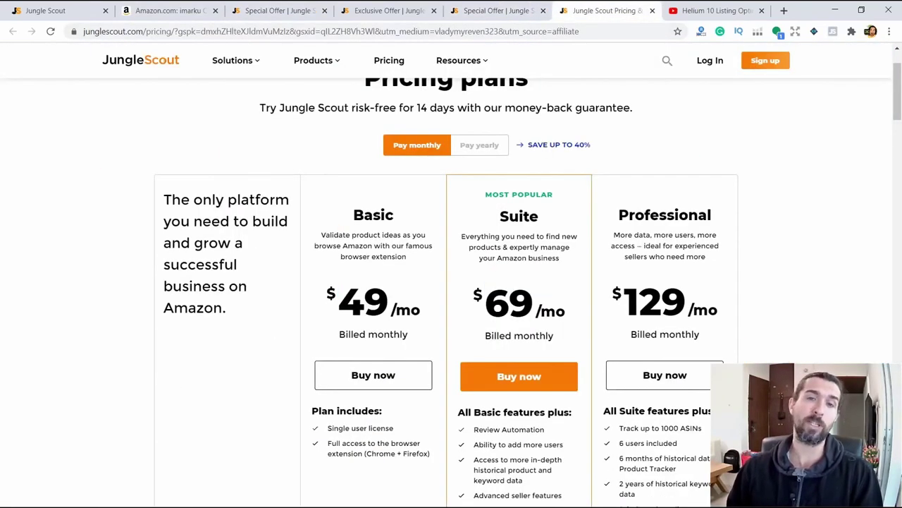
{"action": "left_click_drag", "start_coordinate": [507, 304], "coordinate": [538, 303]}
{"action": "left_click", "coordinate": [538, 303]}
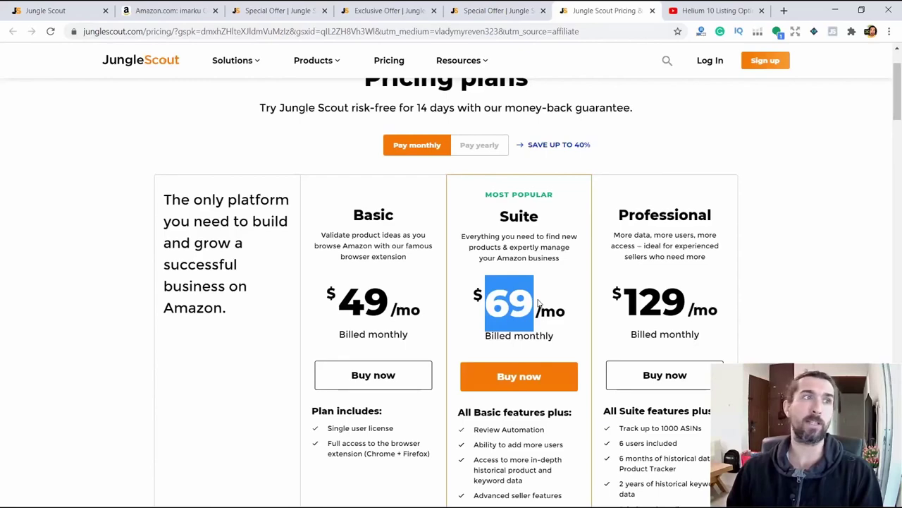
Return to the Exclusive Offer page and highlight the price of the 1 Year Jungle Scout Suite plan.
{"action": "left_click", "coordinate": [284, 19]}
{"action": "left_click", "coordinate": [439, 20]}
{"action": "double_click", "coordinate": [709, 300]}
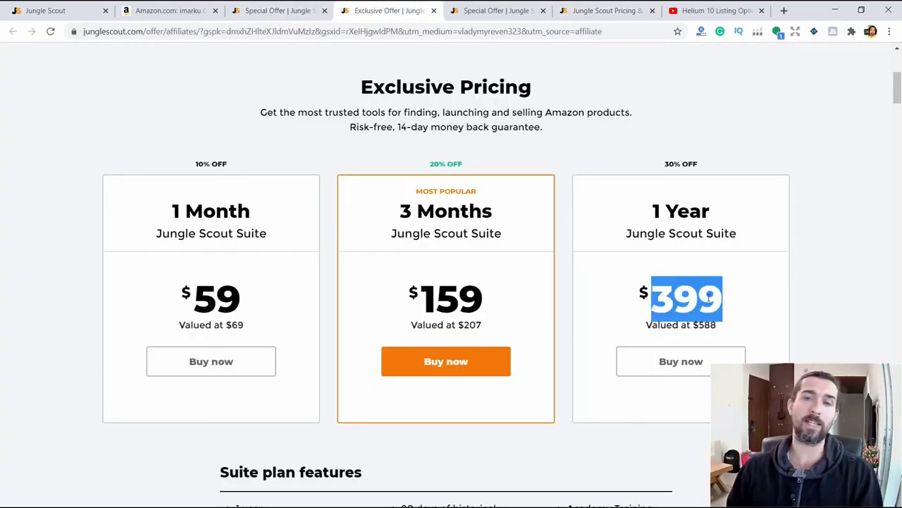
{"action": "left_click", "coordinate": [708, 300]}
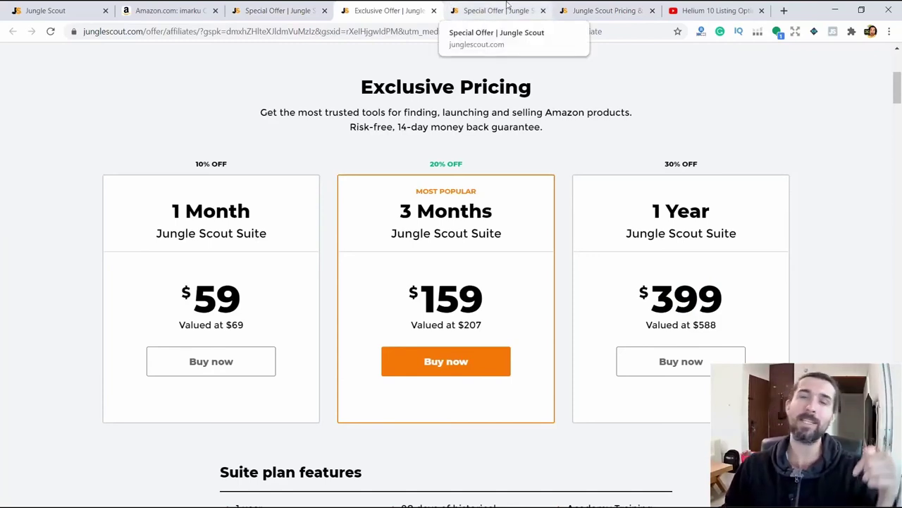